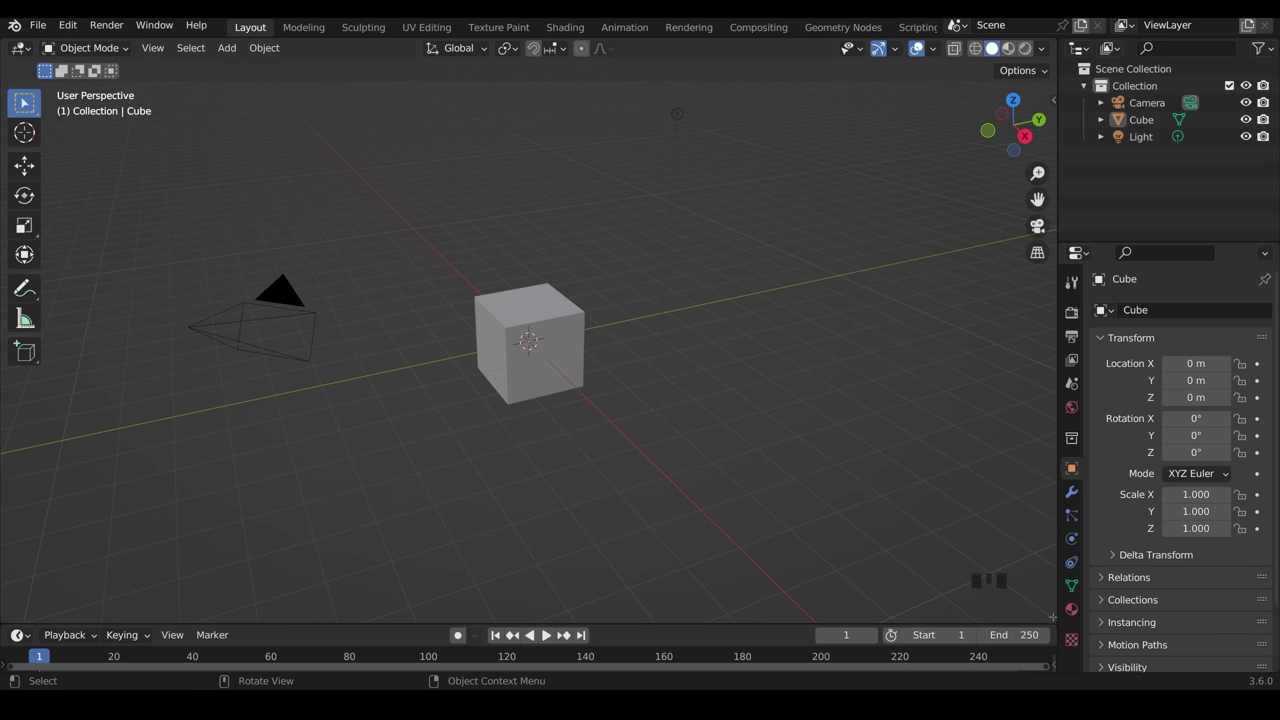
# - Collapse the timeline area to enlarge the 3D viewport
pyautogui.moveTo(1052, 618); pyautogui.dragTo(1050, 641)
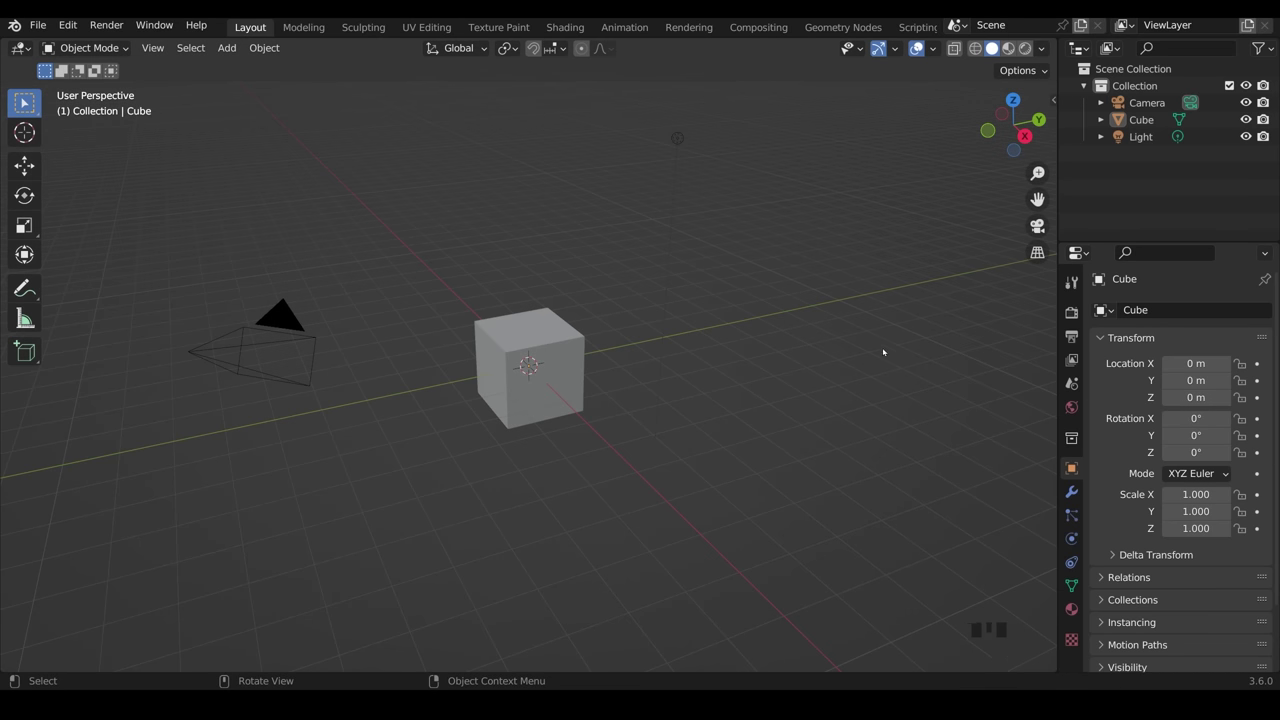
# - Inspect the default cube from several angles and distances
pyautogui.moveTo(544, 395)
pyautogui.mouseDown(button='middle')
pyautogui.moveTo(606, 400)
pyautogui.moveTo(469, 397)
pyautogui.moveTo(581, 400)
pyautogui.moveTo(547, 406)
pyautogui.mouseUp(button='middle')
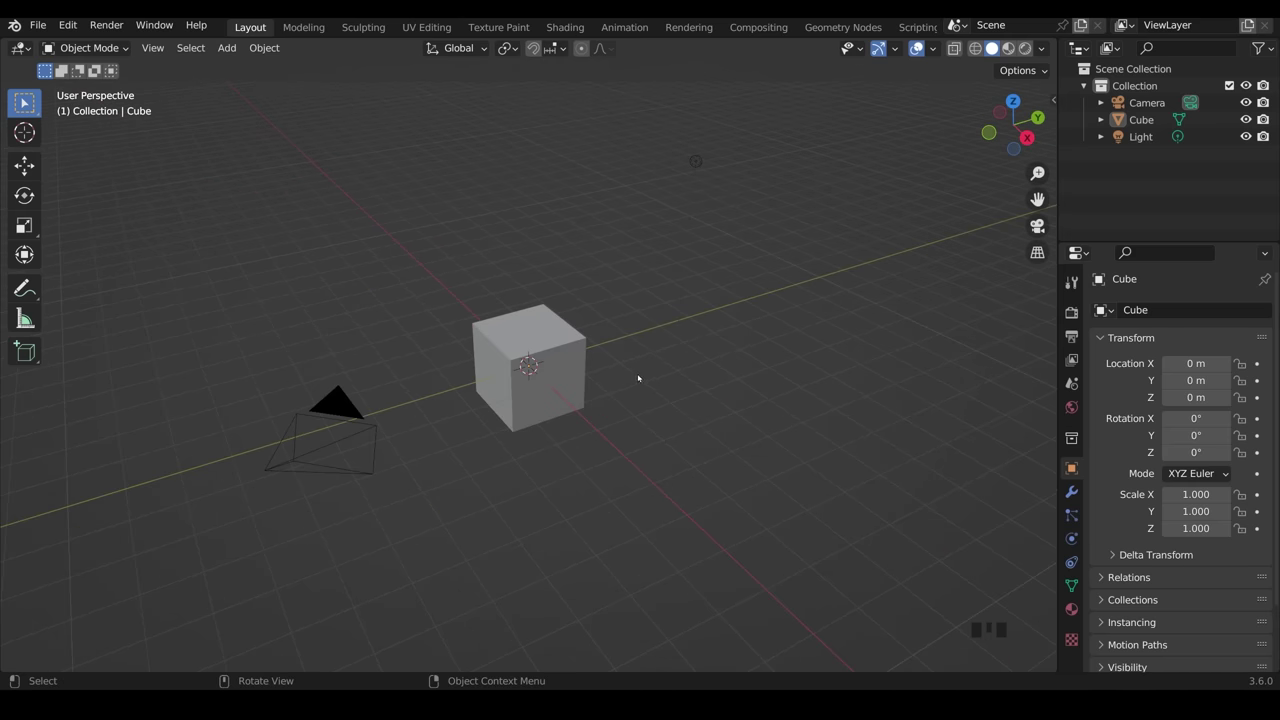
pyautogui.moveTo(638, 378); pyautogui.dragTo(696, 452, button='middle')
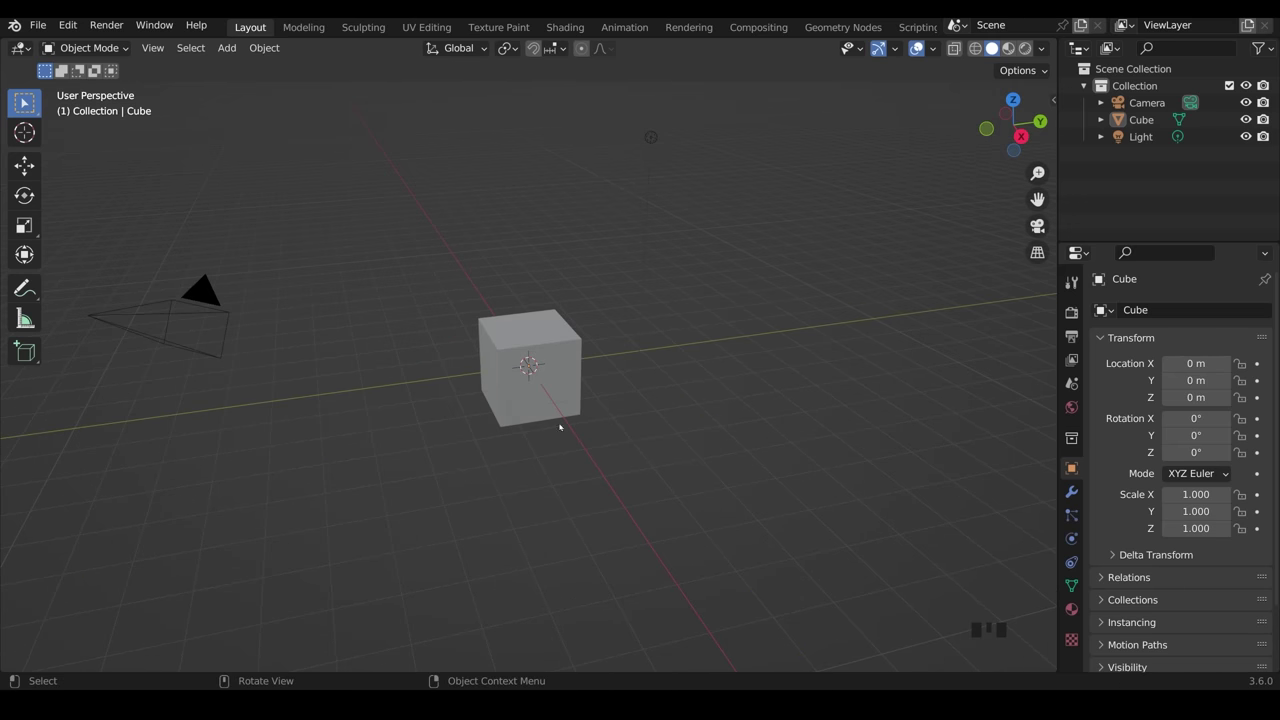
pyautogui.scroll(6, 560, 427)
pyautogui.scroll(-5, 560, 428)
pyautogui.scroll(4, 560, 428)
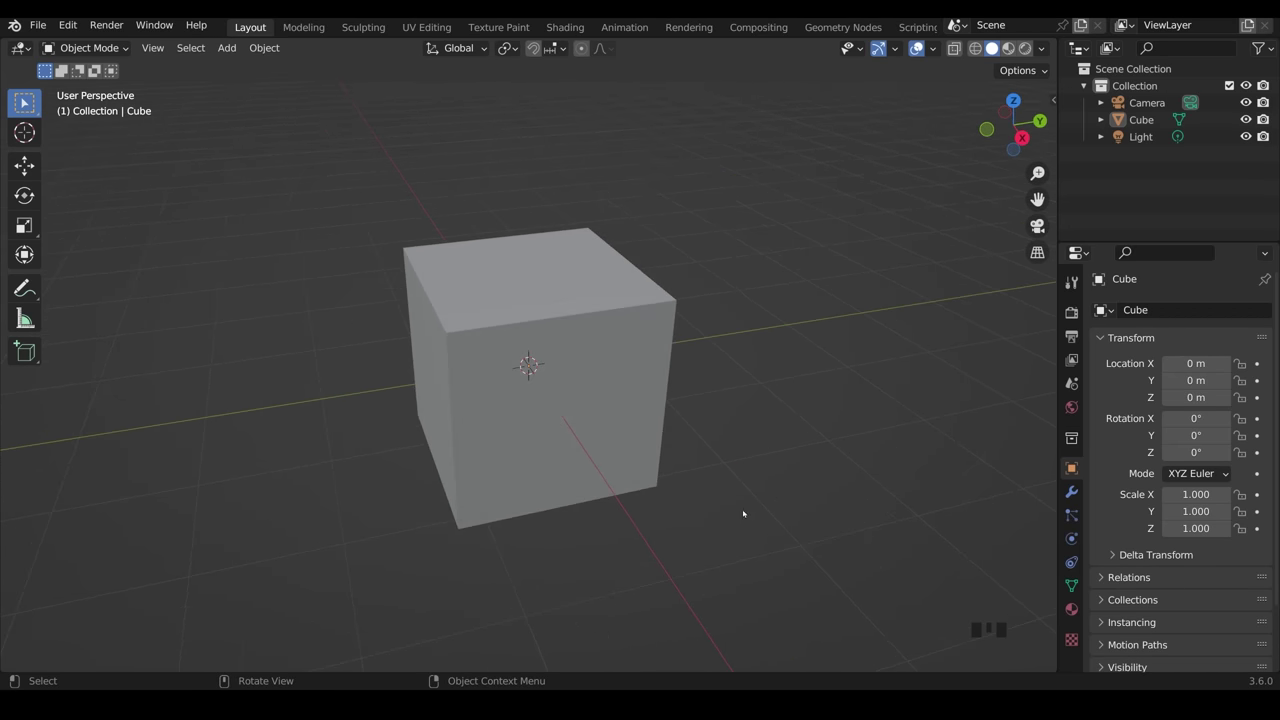
pyautogui.keyDown('ctrl'); pyautogui.moveTo(743, 514); pyautogui.dragTo(743, 472, button='middle'); pyautogui.keyUp('ctrl')
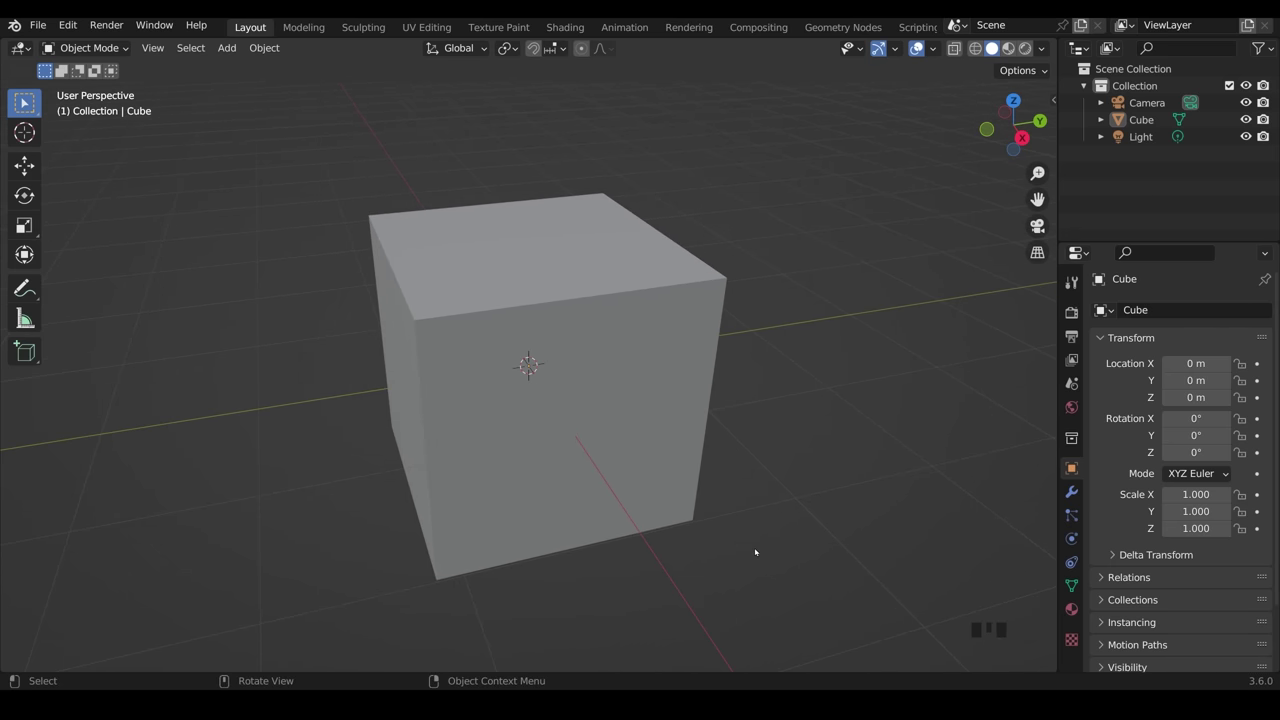
# - Examine the cube in the front, right, top and back orthographic views and from free perspective angles
pyautogui.press('KP_1')
pyautogui.press('KP_3')
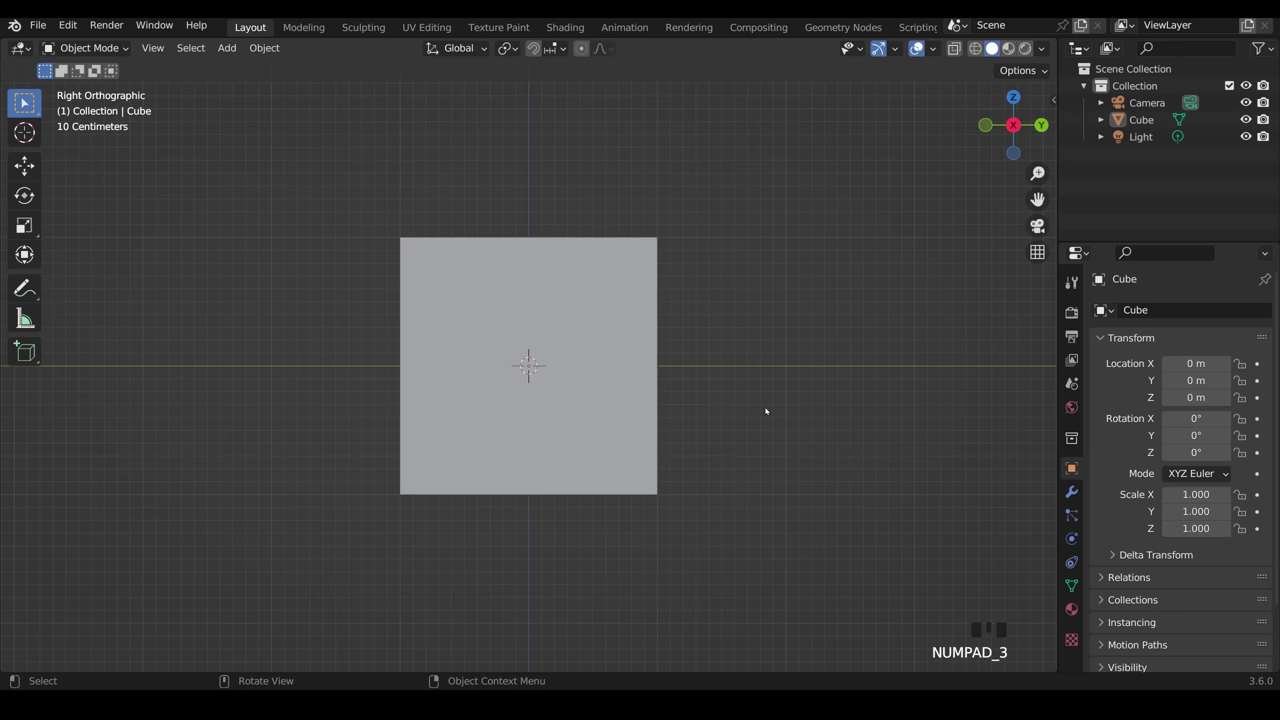
pyautogui.press('KP_7')
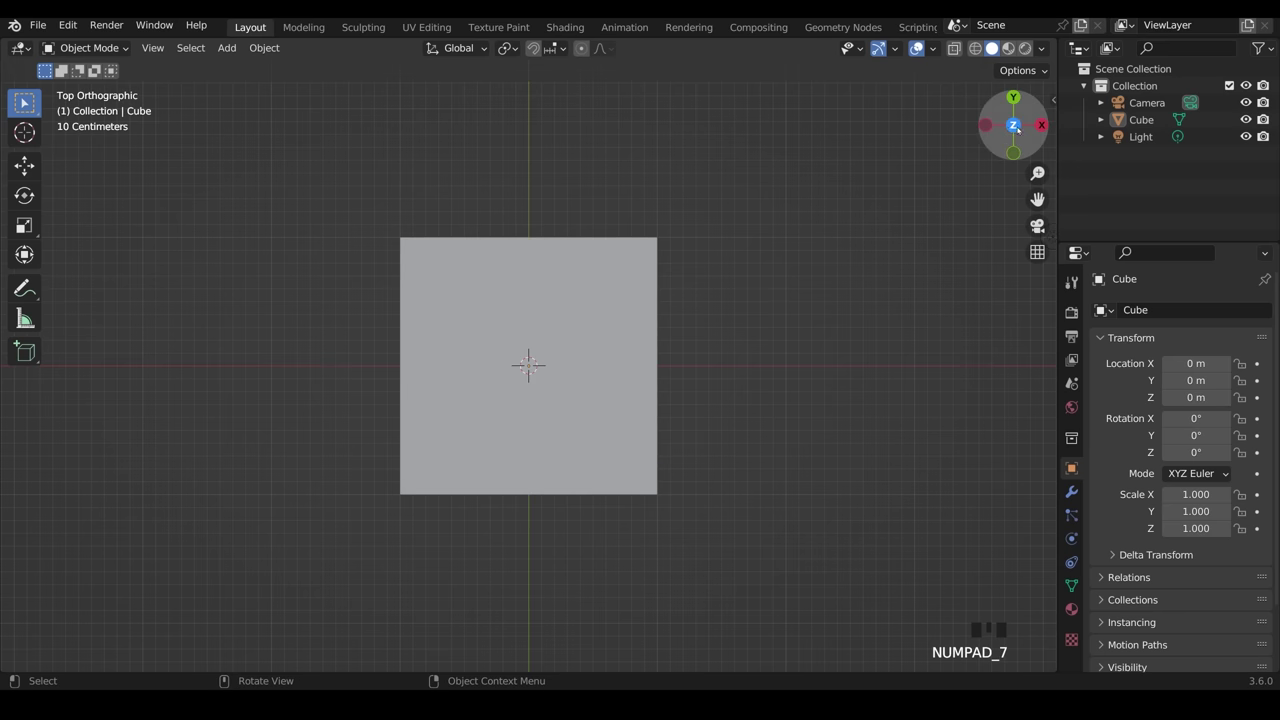
pyautogui.click(1010, 127)
pyautogui.click(1013, 152)
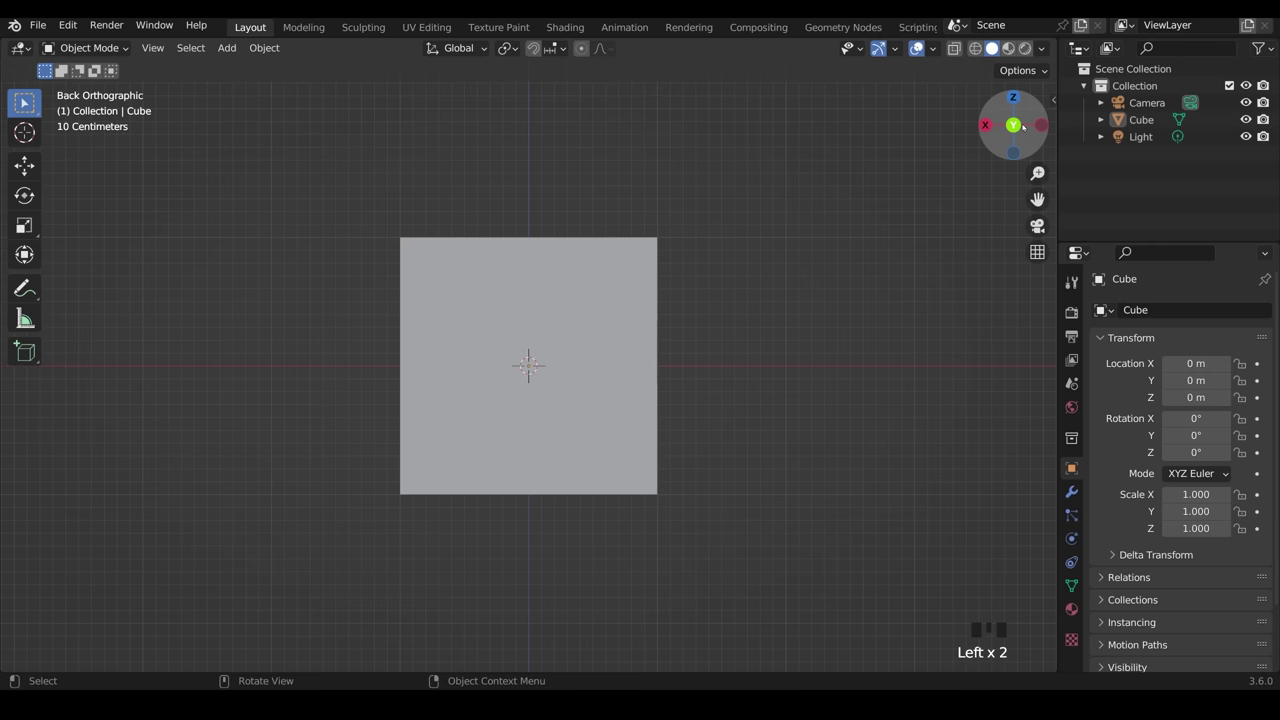
pyautogui.click(985, 125)
pyautogui.moveTo(985, 125); pyautogui.dragTo(920, 243)
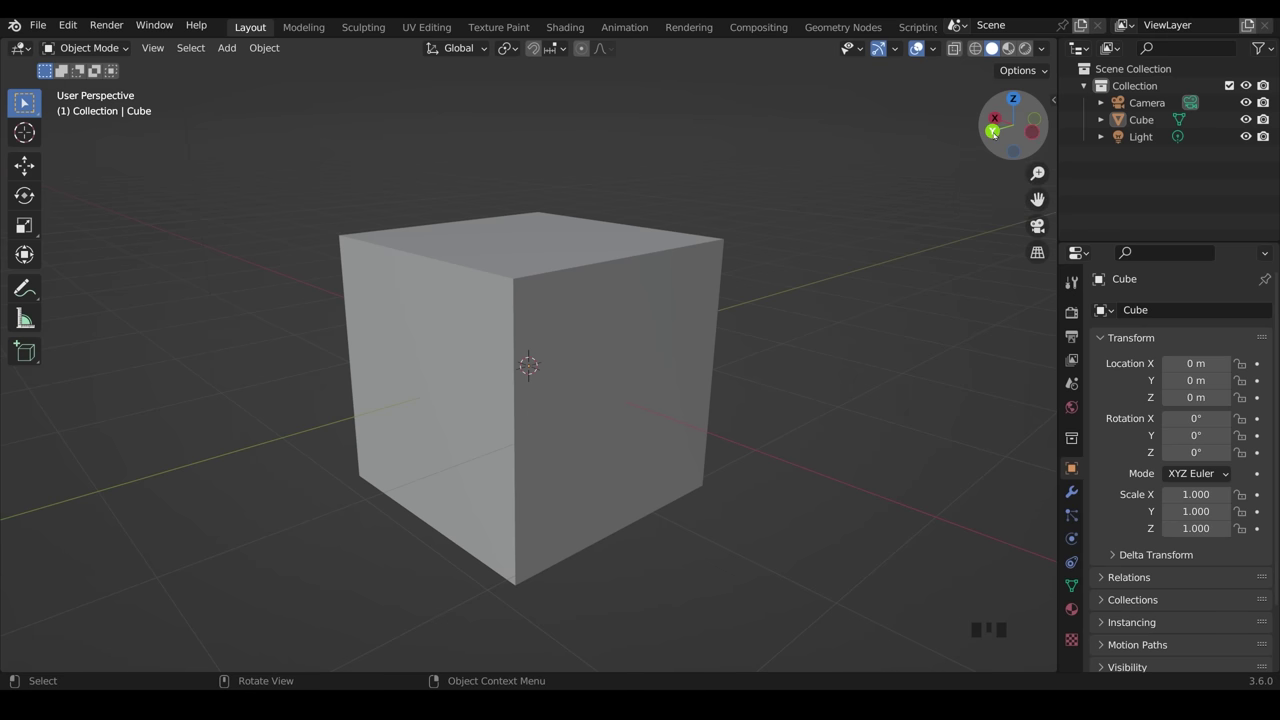
pyautogui.moveTo(940, 230); pyautogui.dragTo(530, 290, button='middle')
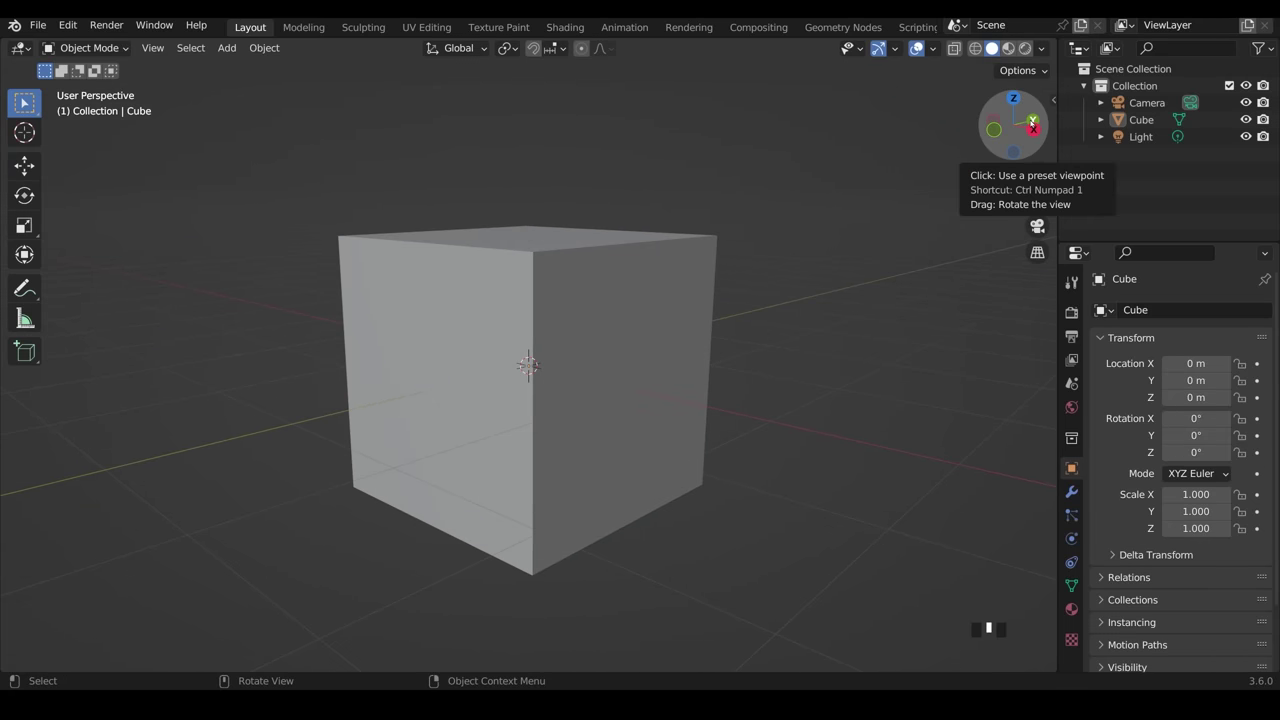
pyautogui.moveTo(690, 340)
pyautogui.mouseDown(button='middle')
pyautogui.moveTo(671, 334)
pyautogui.moveTo(766, 349)
pyautogui.moveTo(671, 329)
pyautogui.moveTo(699, 375)
pyautogui.moveTo(690, 345)
pyautogui.mouseUp(button='middle')
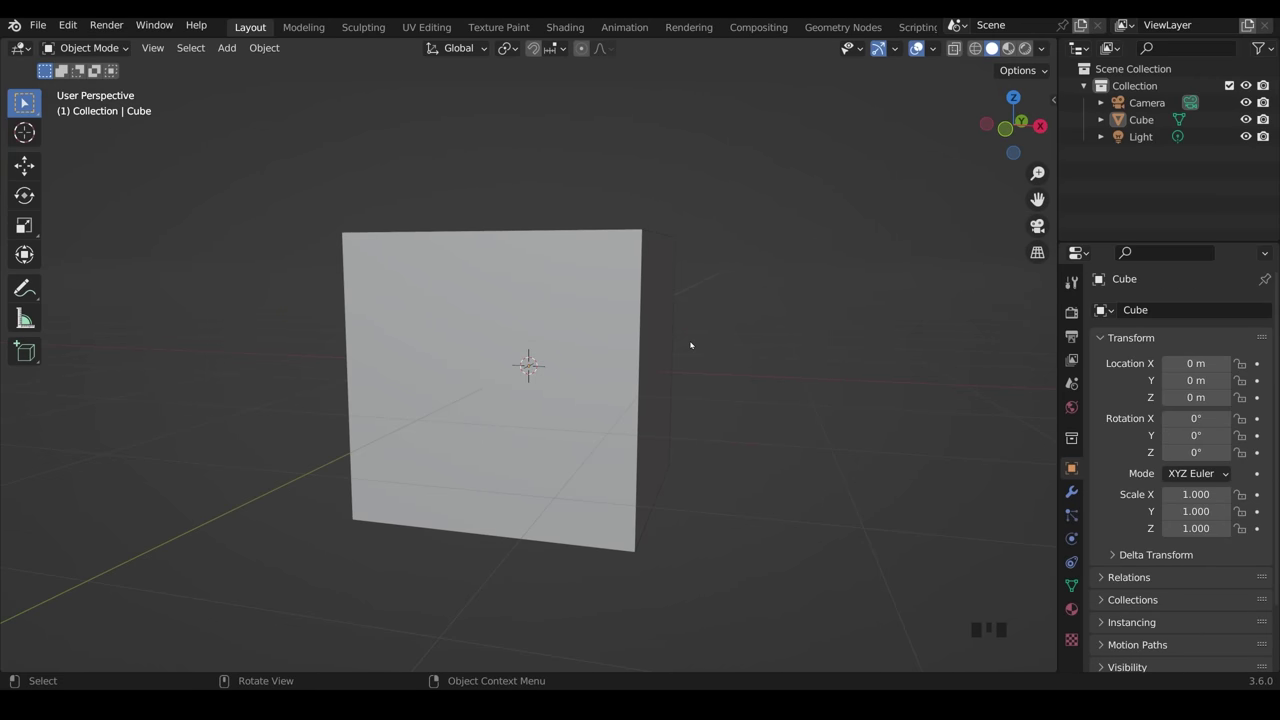
pyautogui.keyDown('shift'); pyautogui.moveTo(684, 352); pyautogui.dragTo(590, 440, button='middle'); pyautogui.keyUp('shift')
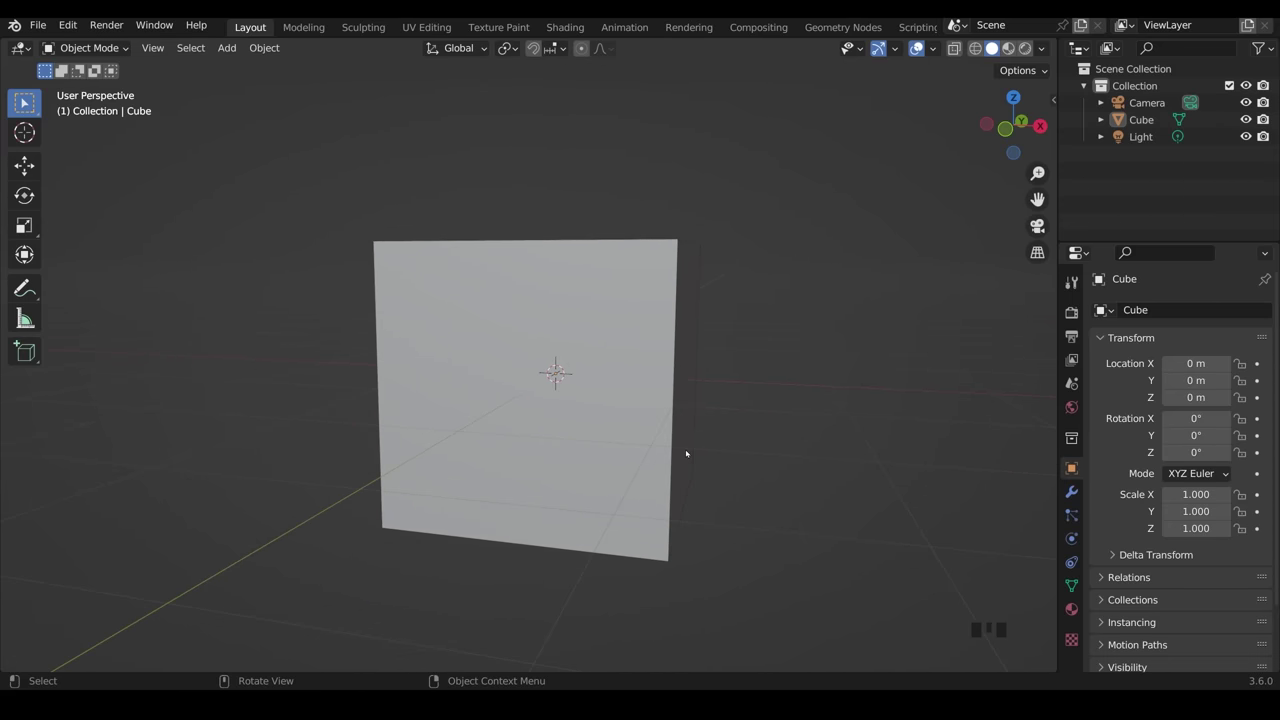
# - Delete the default cube and add an ico sphere mesh at the world origin
pyautogui.click(653, 371)
pyautogui.press('Delete')
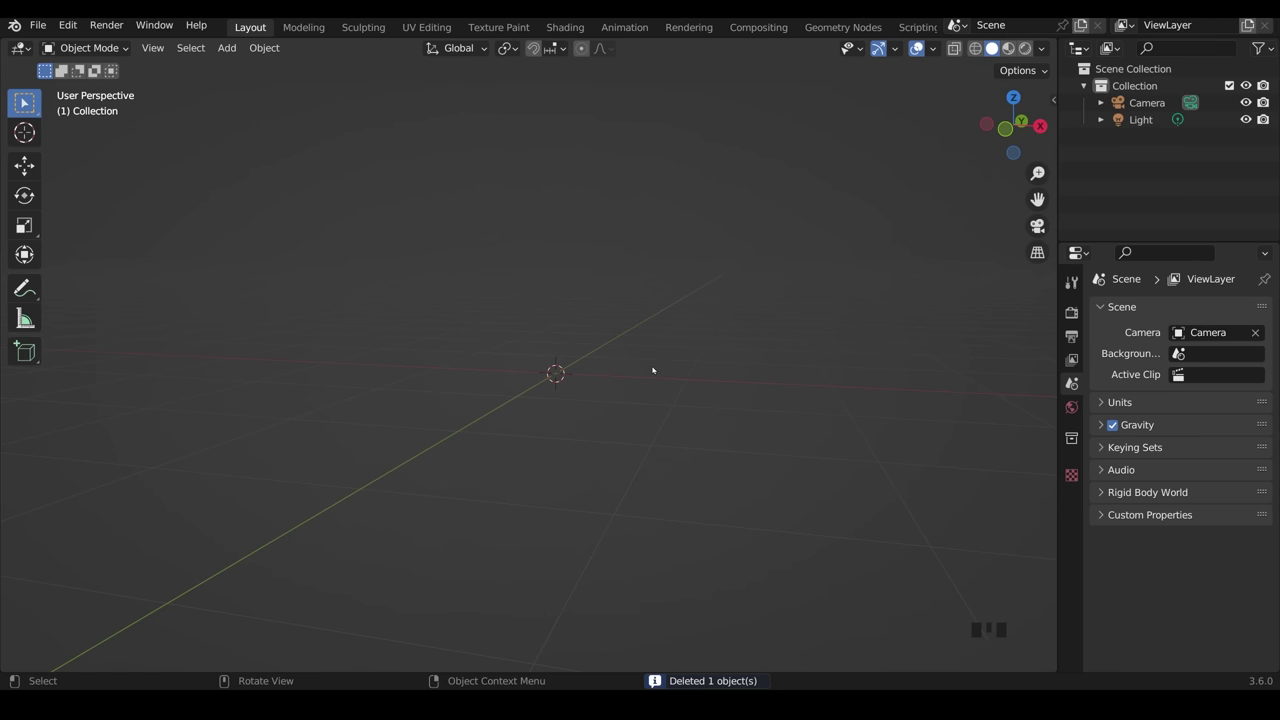
pyautogui.hotkey('shift', 'a')
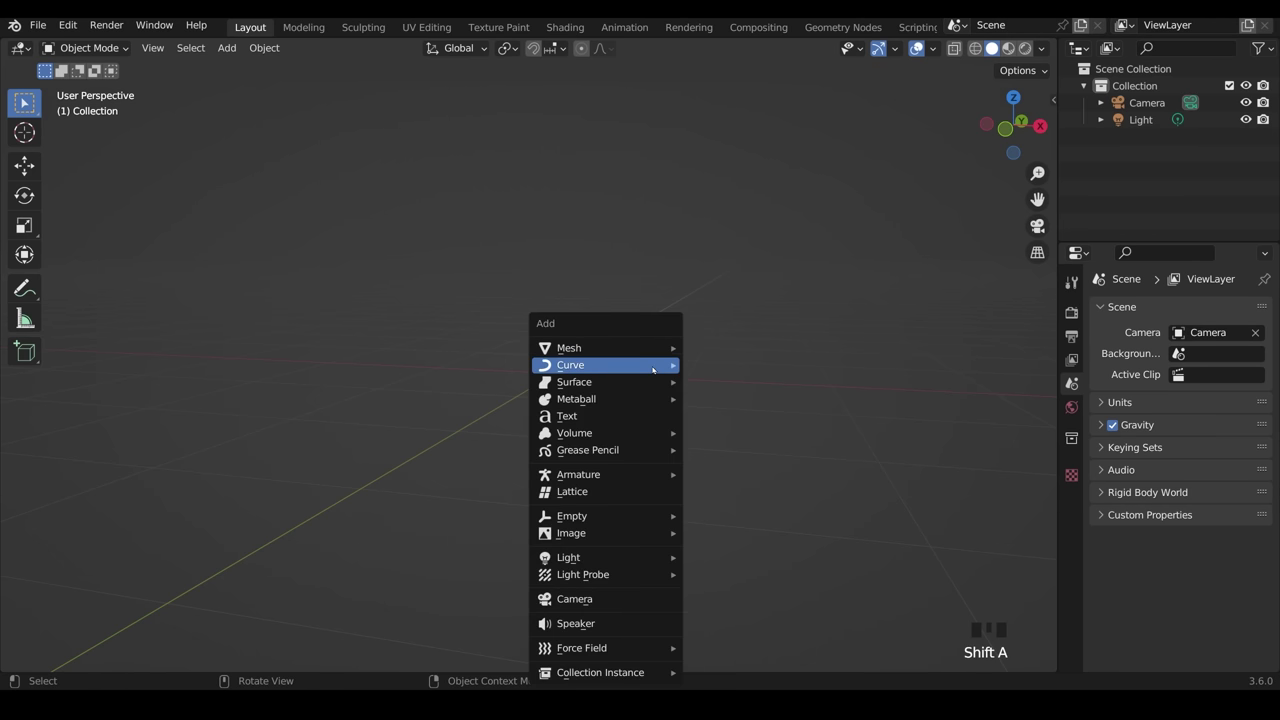
pyautogui.moveTo(636, 348)
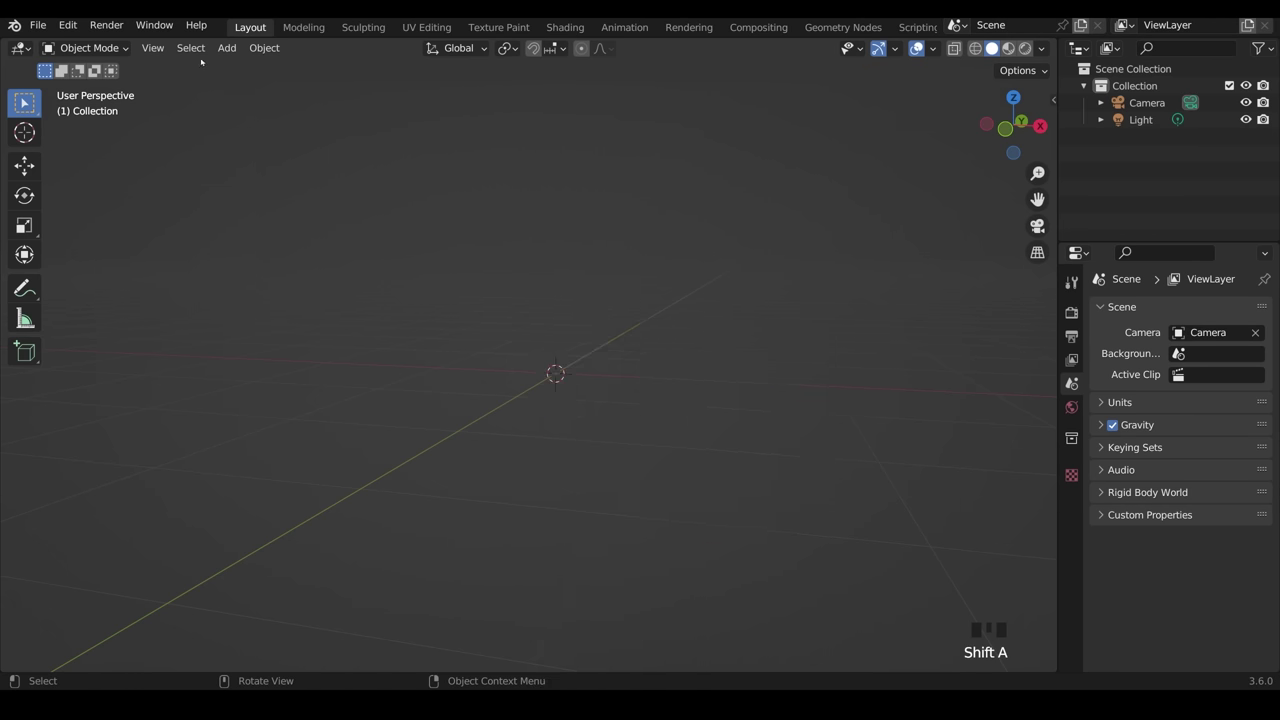
pyautogui.click(224, 50)
pyautogui.moveTo(237, 67)
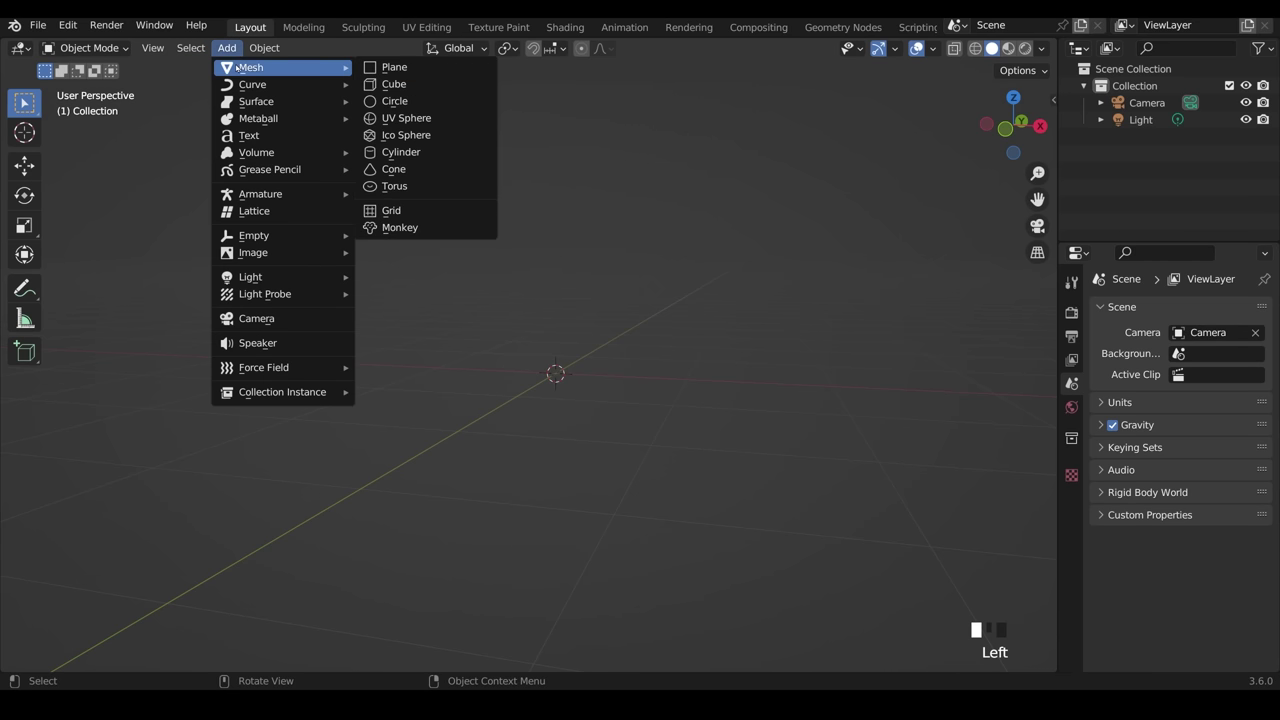
pyautogui.click(404, 136)
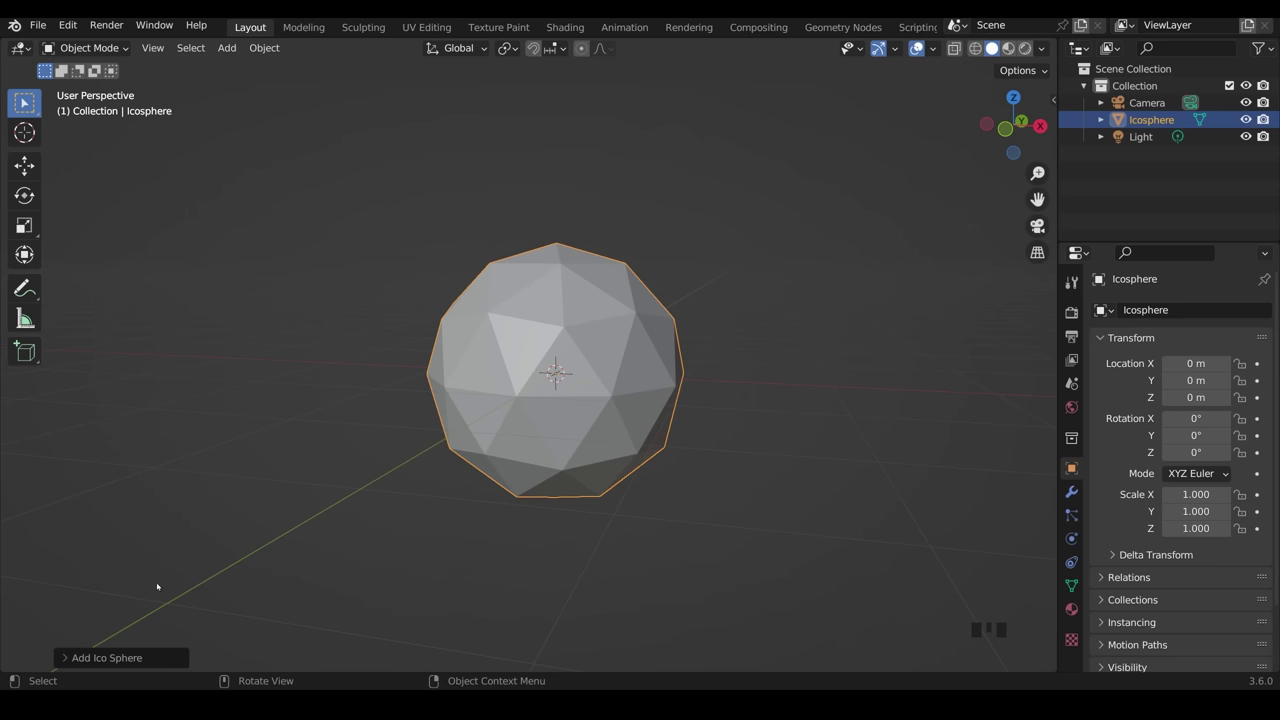
# - Set the new ico sphere's subdivisions to 5
pyautogui.click(67, 658)
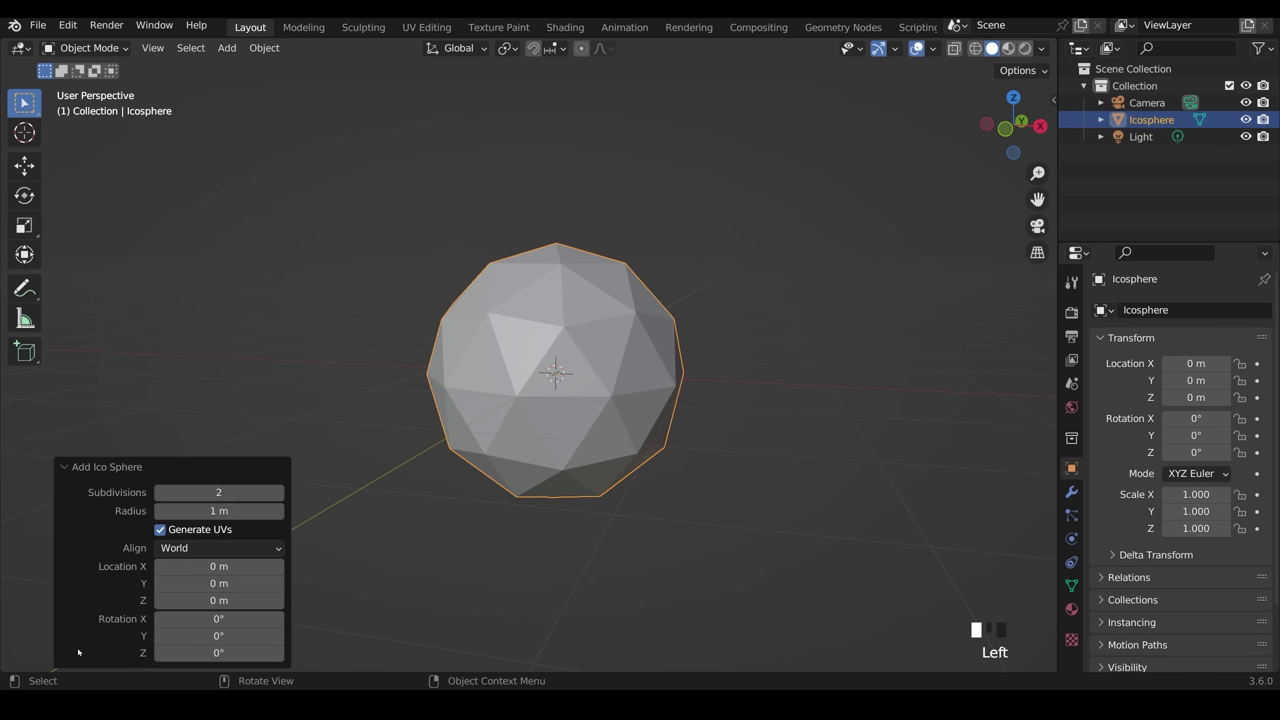
pyautogui.click(278, 493)
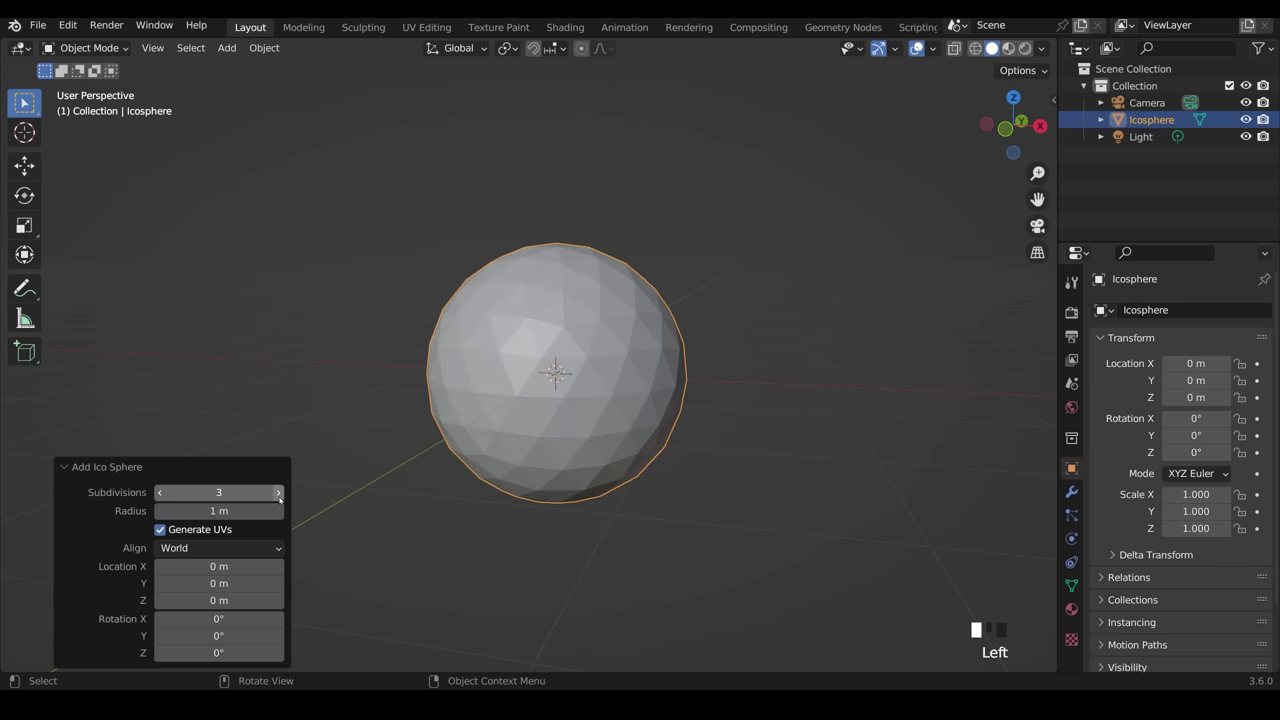
pyautogui.click(278, 493)
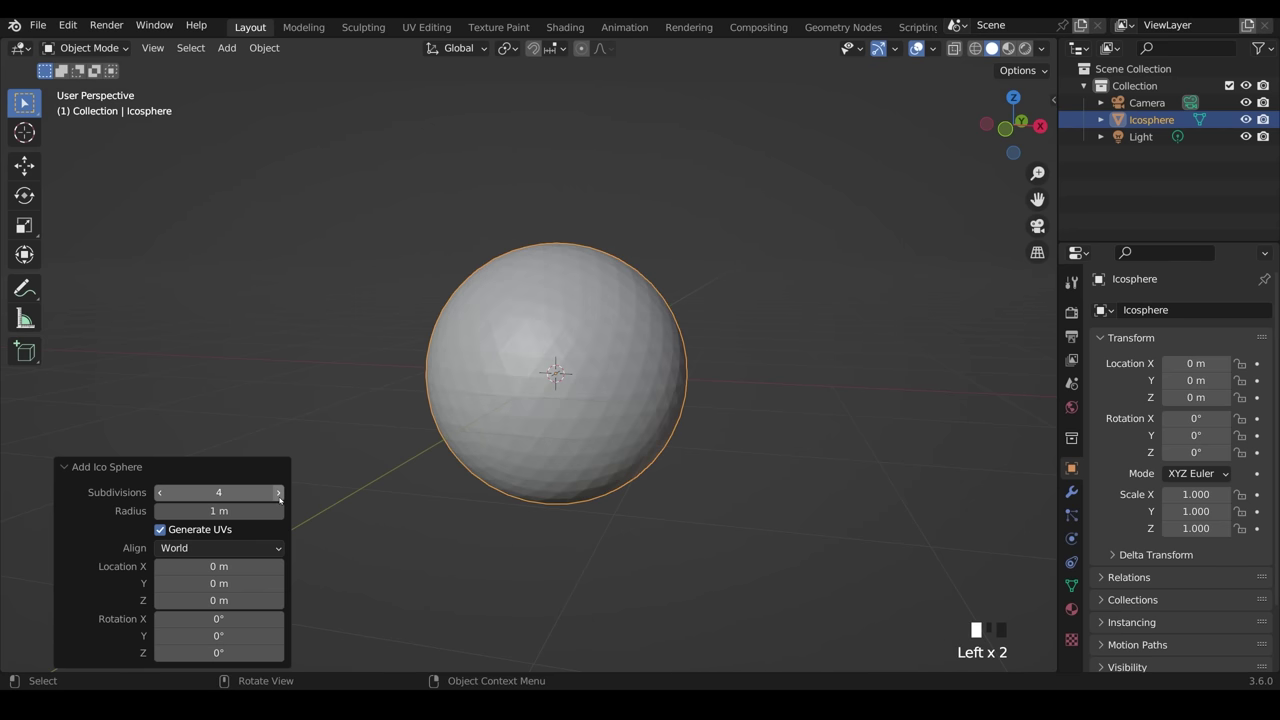
pyautogui.click(278, 493)
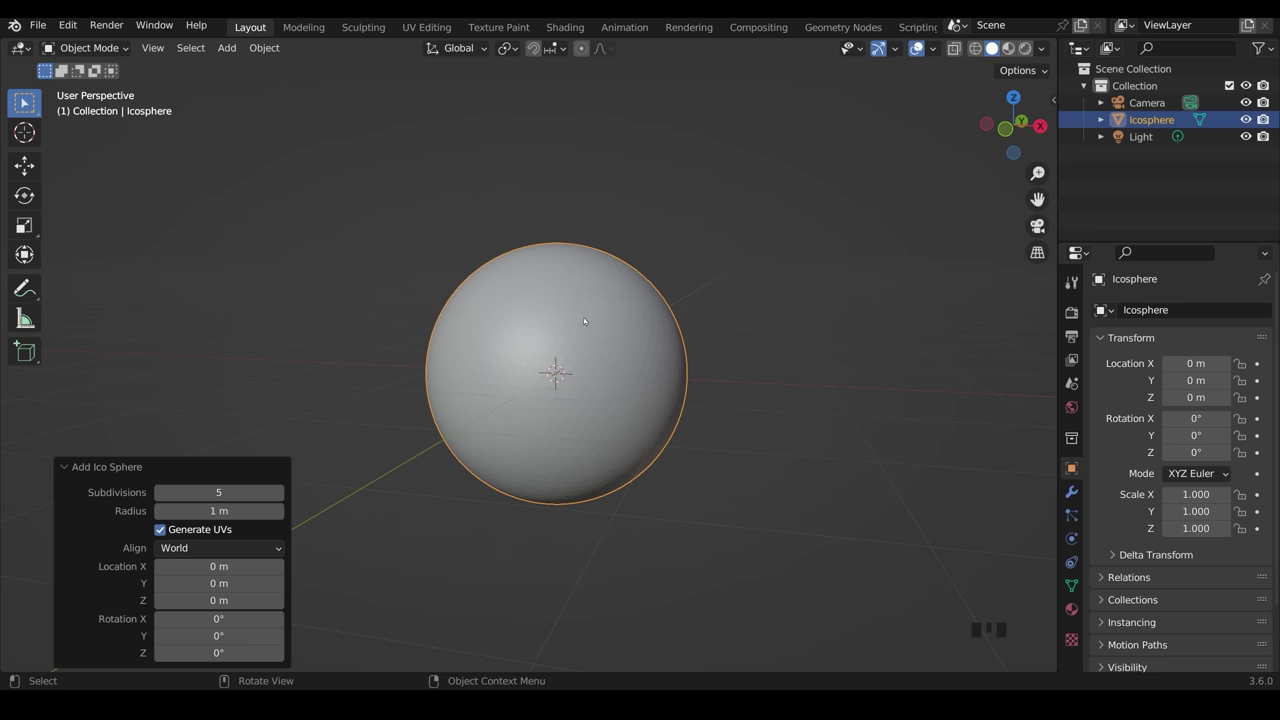
# - In the Sculpting workspace, show the brush names and choose the Grab brush with mesh symmetry on the X axis
pyautogui.click(363, 27)
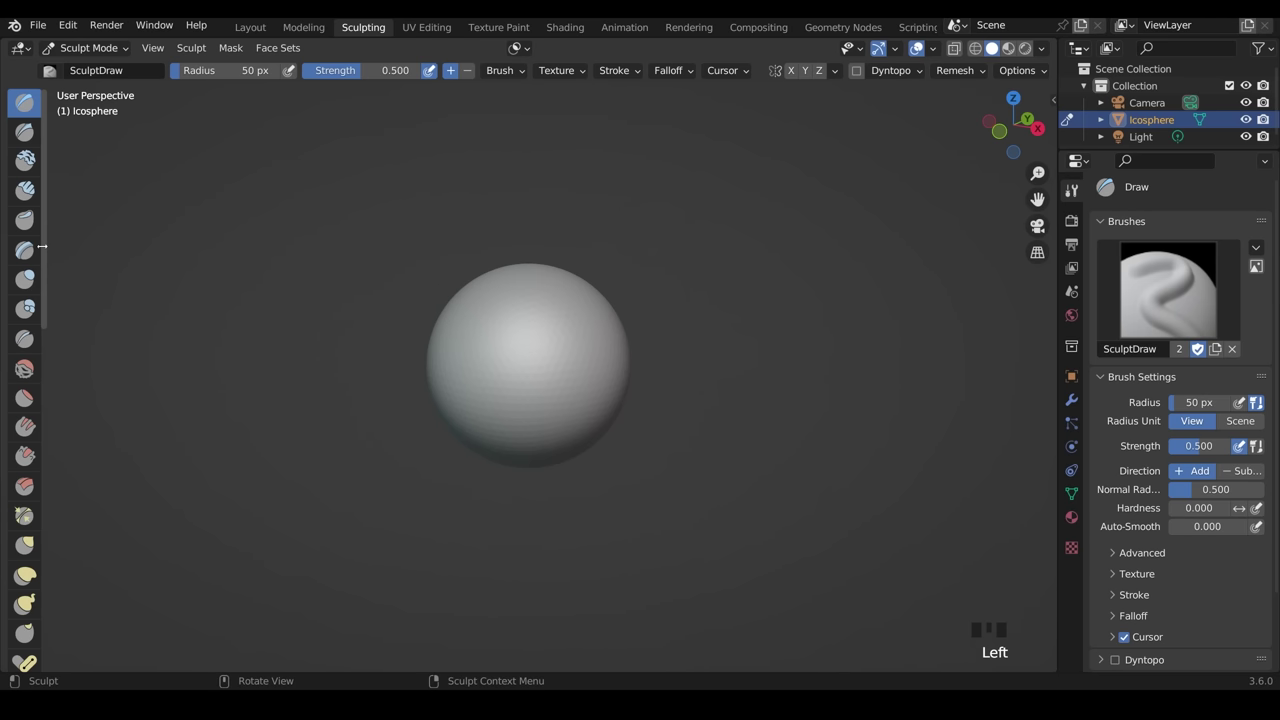
pyautogui.moveTo(42, 246); pyautogui.dragTo(162, 250)
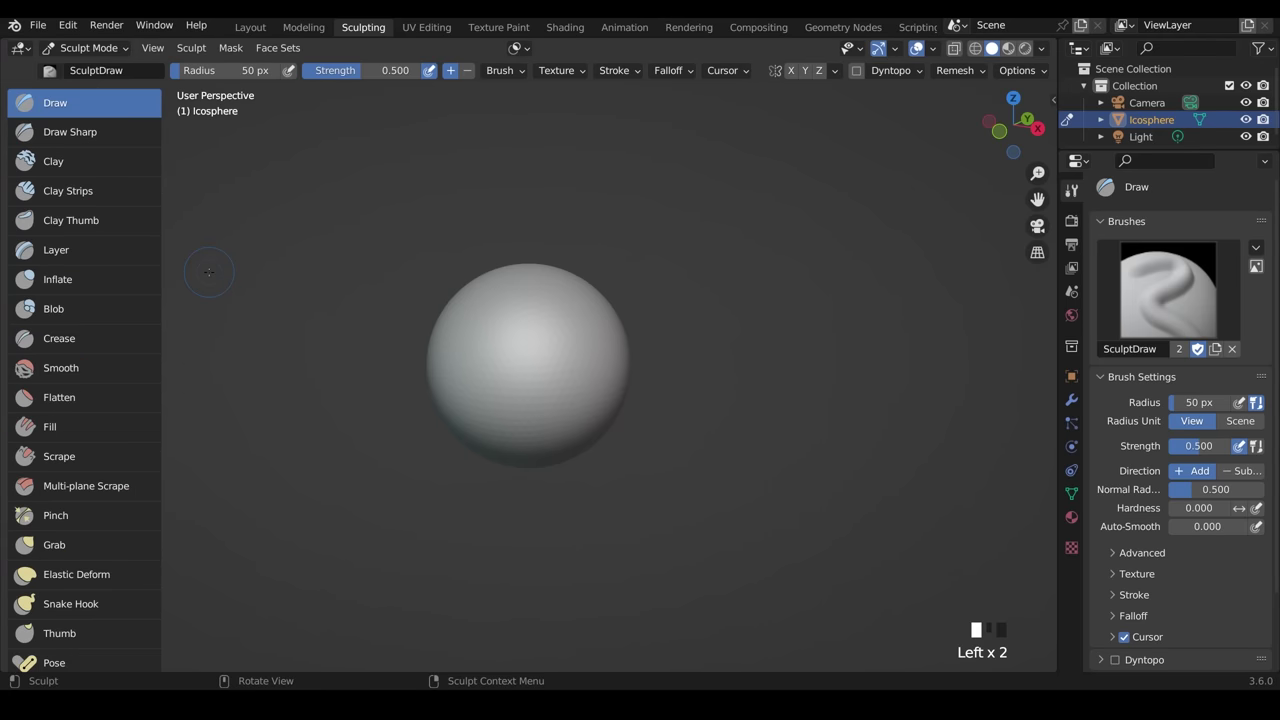
pyautogui.click(90, 545)
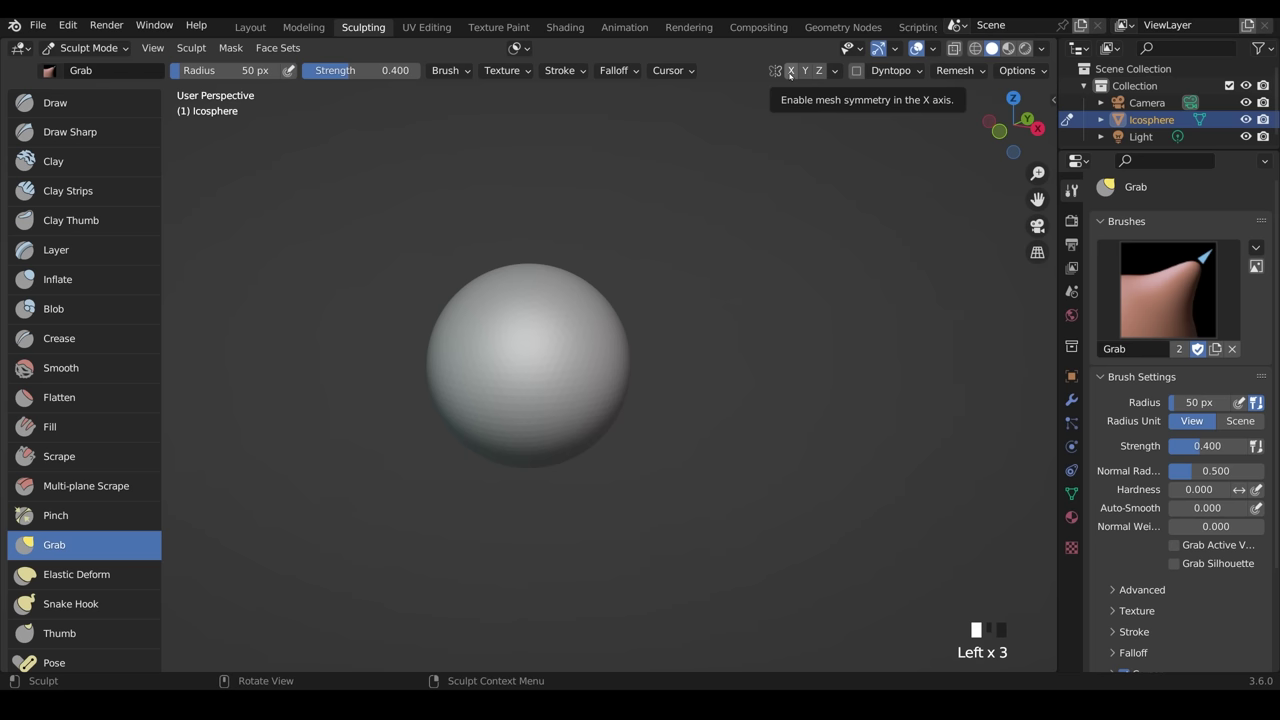
pyautogui.click(790, 71)
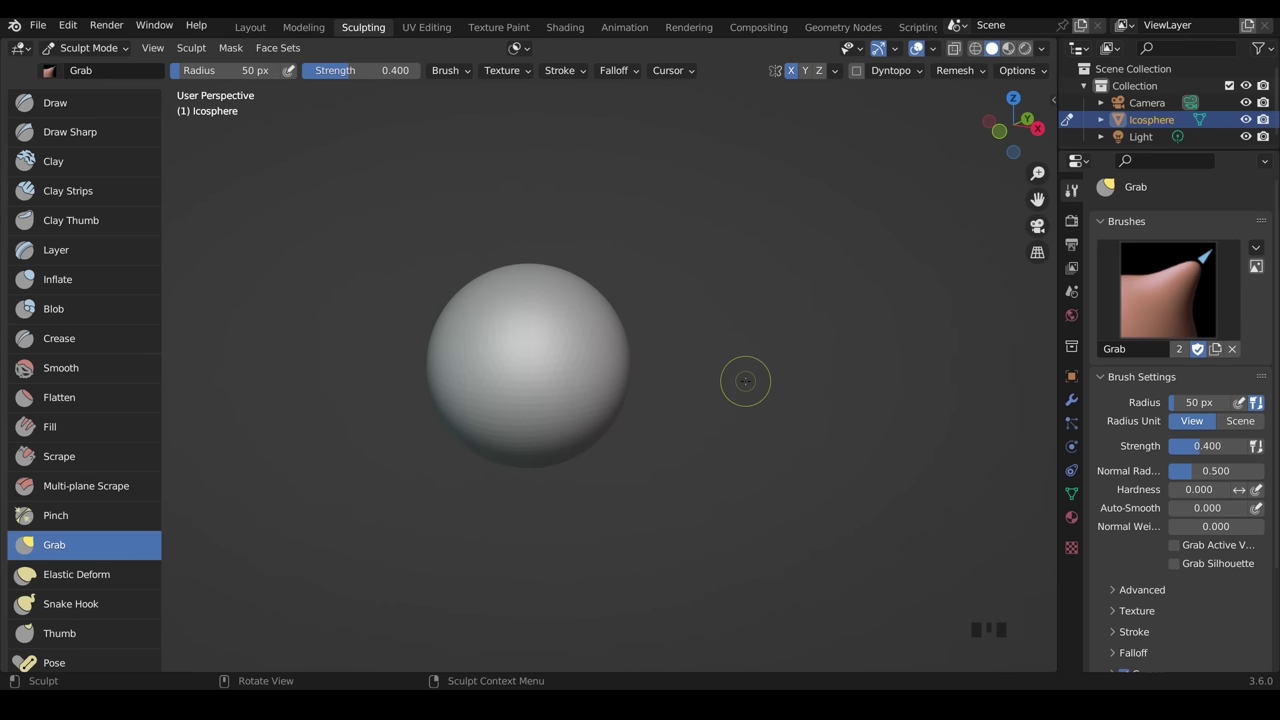
# - Set the Grab brush's radius to 224 px, leaving its strength at 0.400
pyautogui.press('f')
pyautogui.press('f')
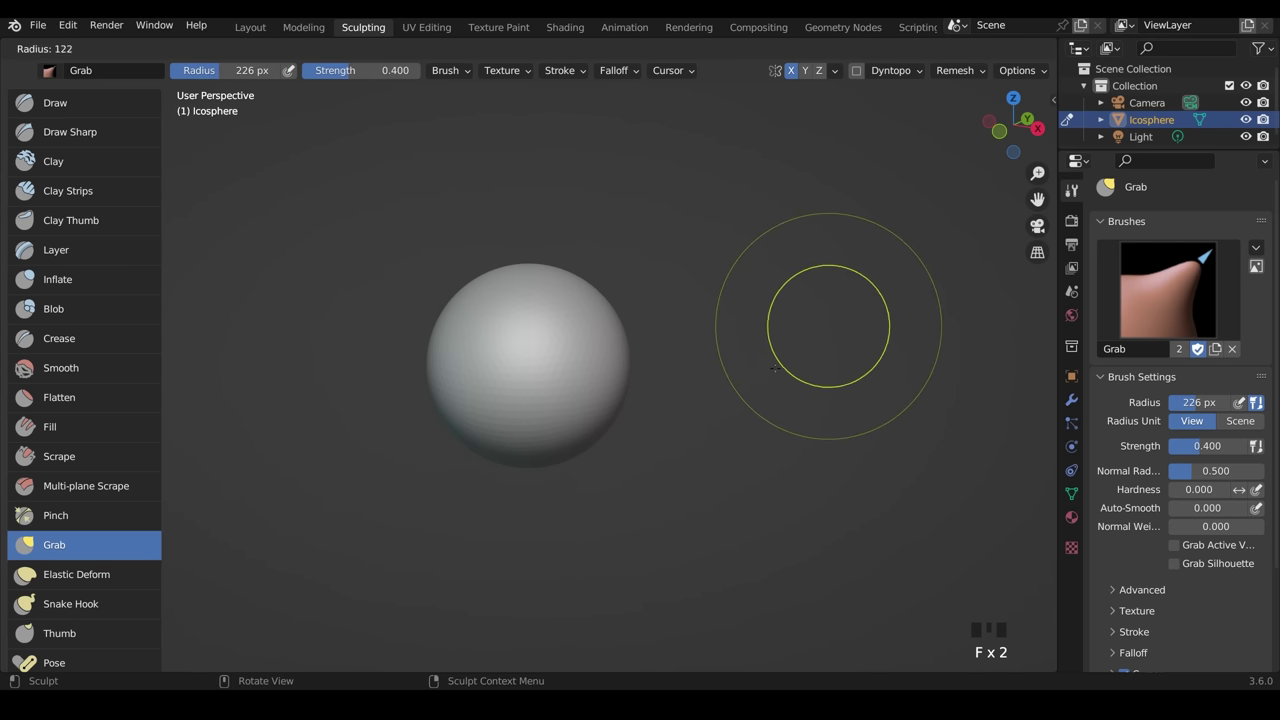
pyautogui.click(770, 372)
pyautogui.press('f')
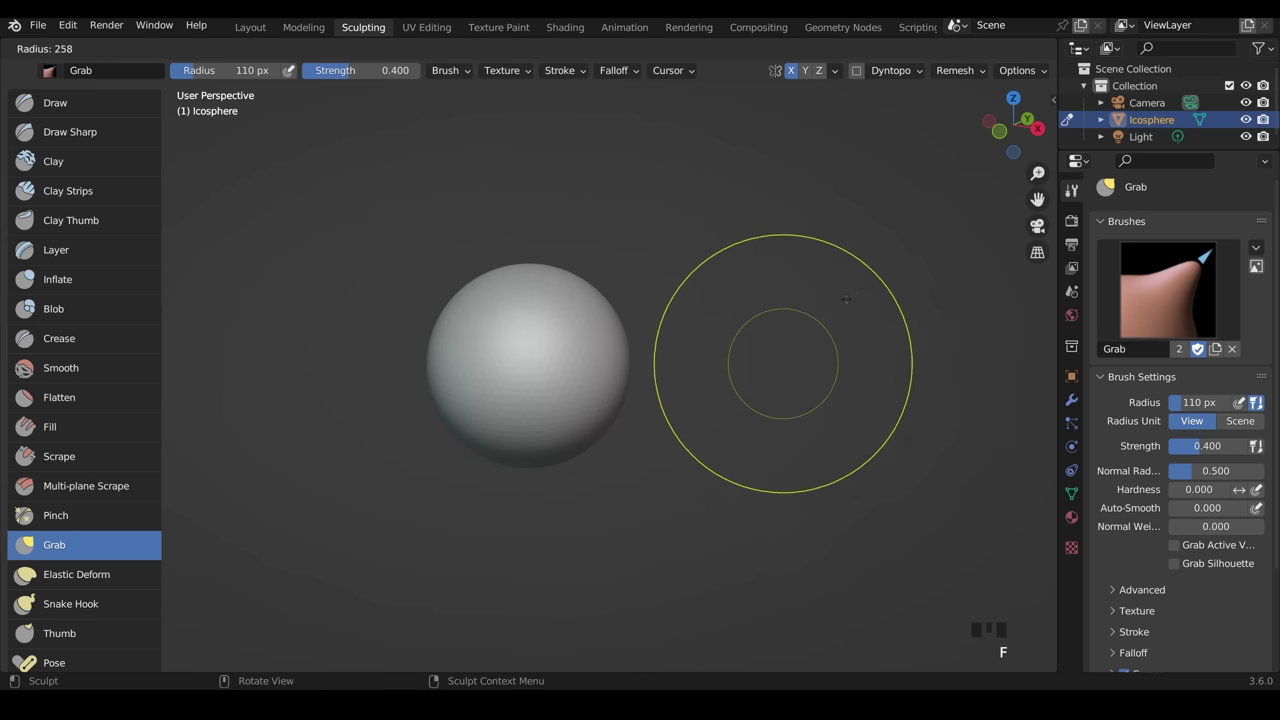
pyautogui.click(800, 316)
pyautogui.hotkey('shift', 'f')
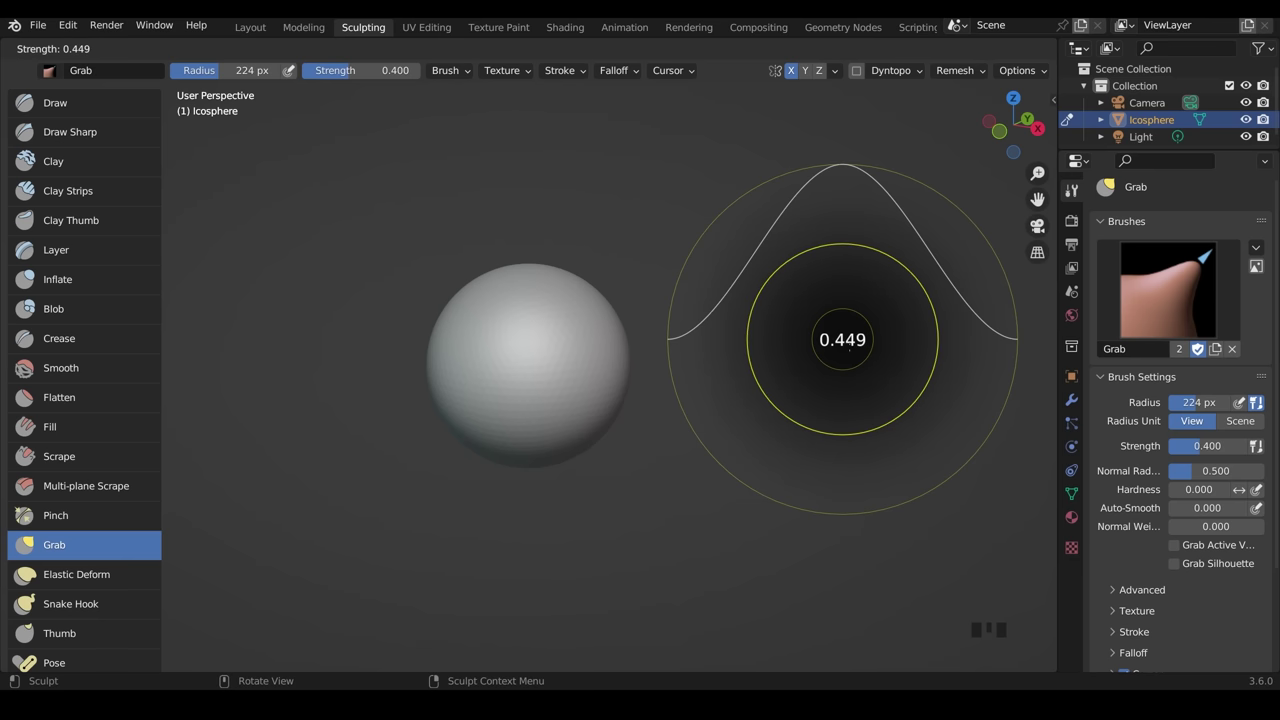
pyautogui.press('Escape')
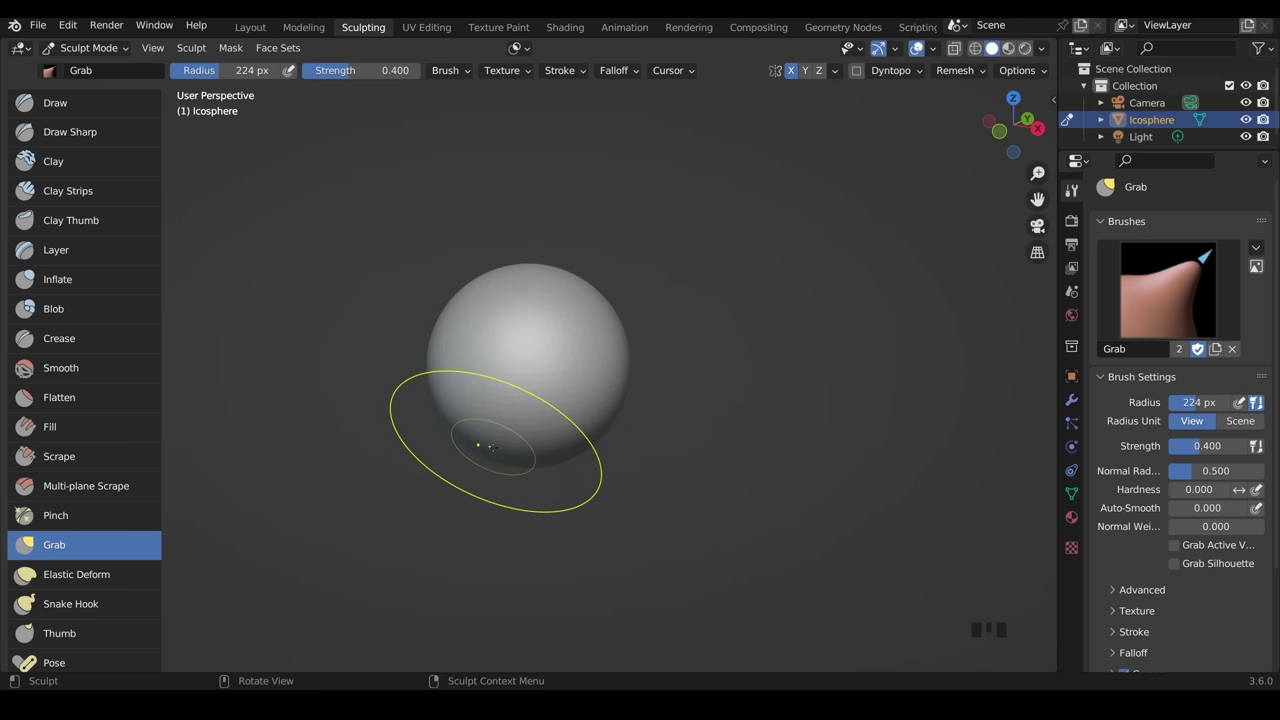
# - Pull the sphere's lower front down into a tapered chin and push in the front surface above it from the right view
pyautogui.moveTo(491, 447); pyautogui.dragTo(459, 530)
pyautogui.moveTo(766, 460)
pyautogui.mouseDown(button='middle')
pyautogui.moveTo(765, 488)
pyautogui.moveTo(768, 470)
pyautogui.mouseUp(button='middle')
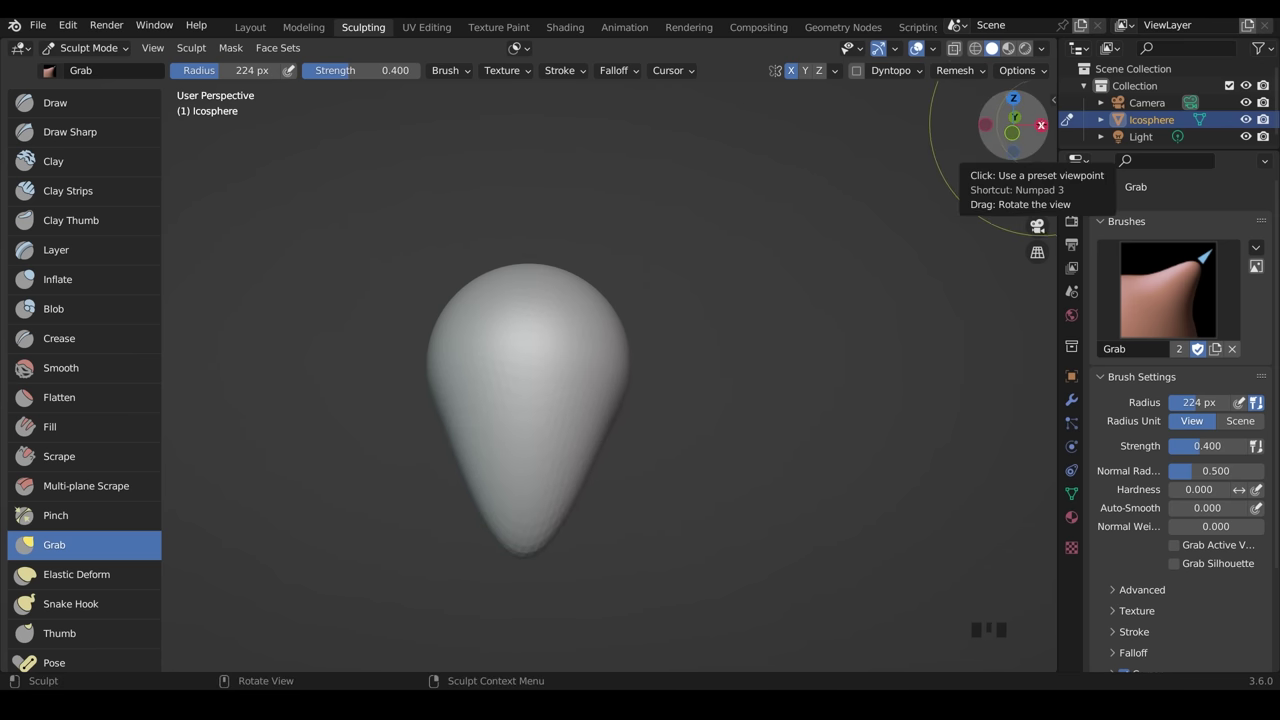
pyautogui.click(1040, 125)
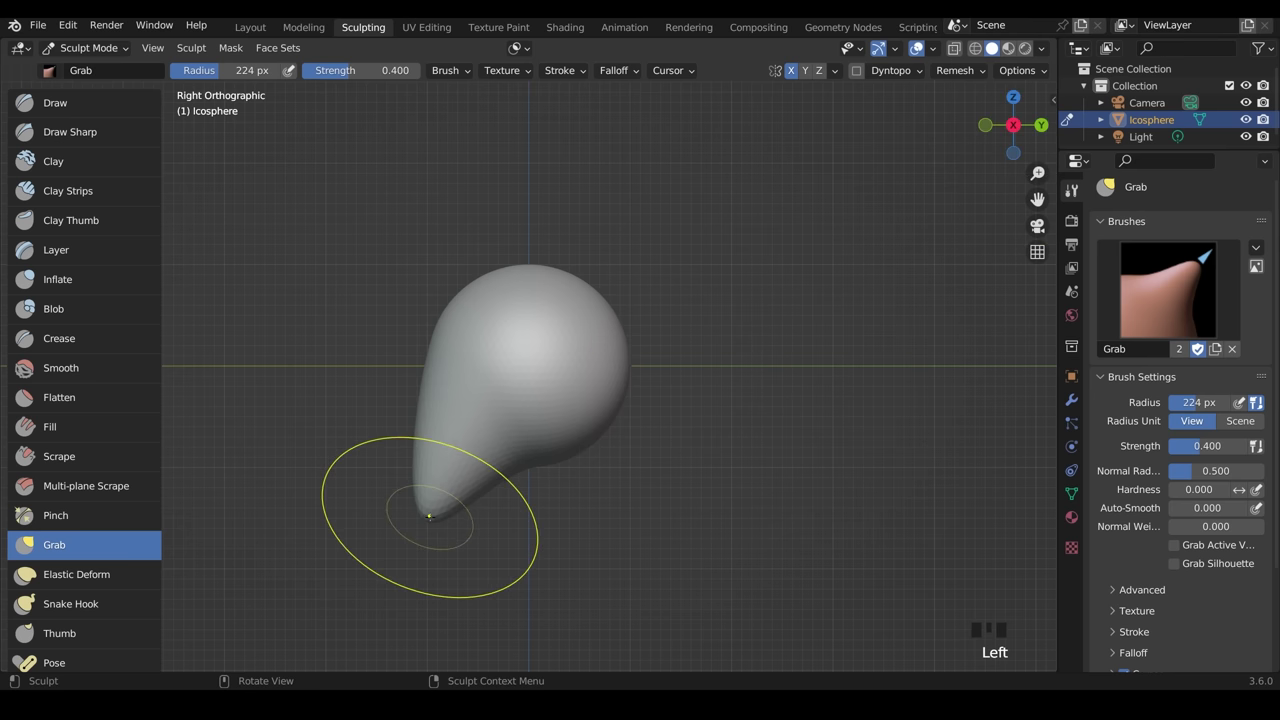
pyautogui.moveTo(424, 440)
pyautogui.mouseDown()
pyautogui.moveTo(420, 424)
pyautogui.moveTo(448, 426)
pyautogui.mouseUp()
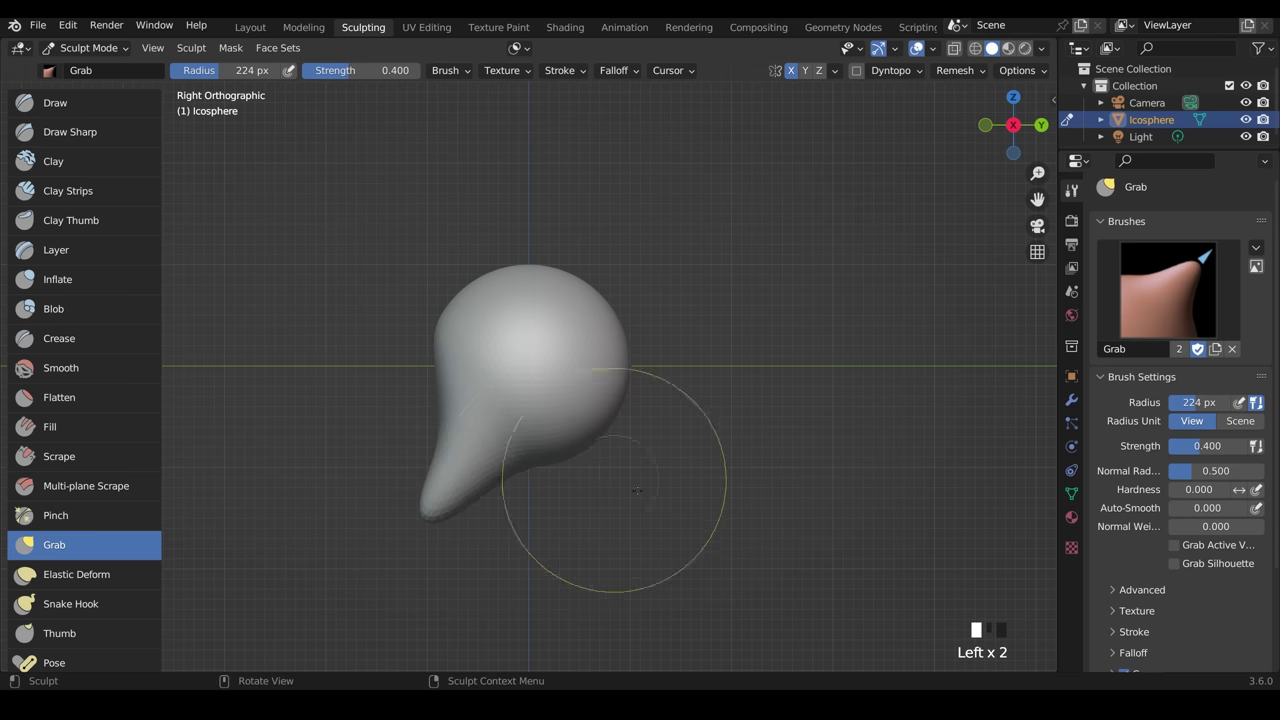
# - Narrow the head by pushing its sides inward with the Grab brush in the front orthographic view
pyautogui.moveTo(586, 500)
pyautogui.mouseDown(button='middle')
pyautogui.moveTo(738, 440)
pyautogui.moveTo(828, 448)
pyautogui.mouseUp(button='middle')
pyautogui.press('KP_1')
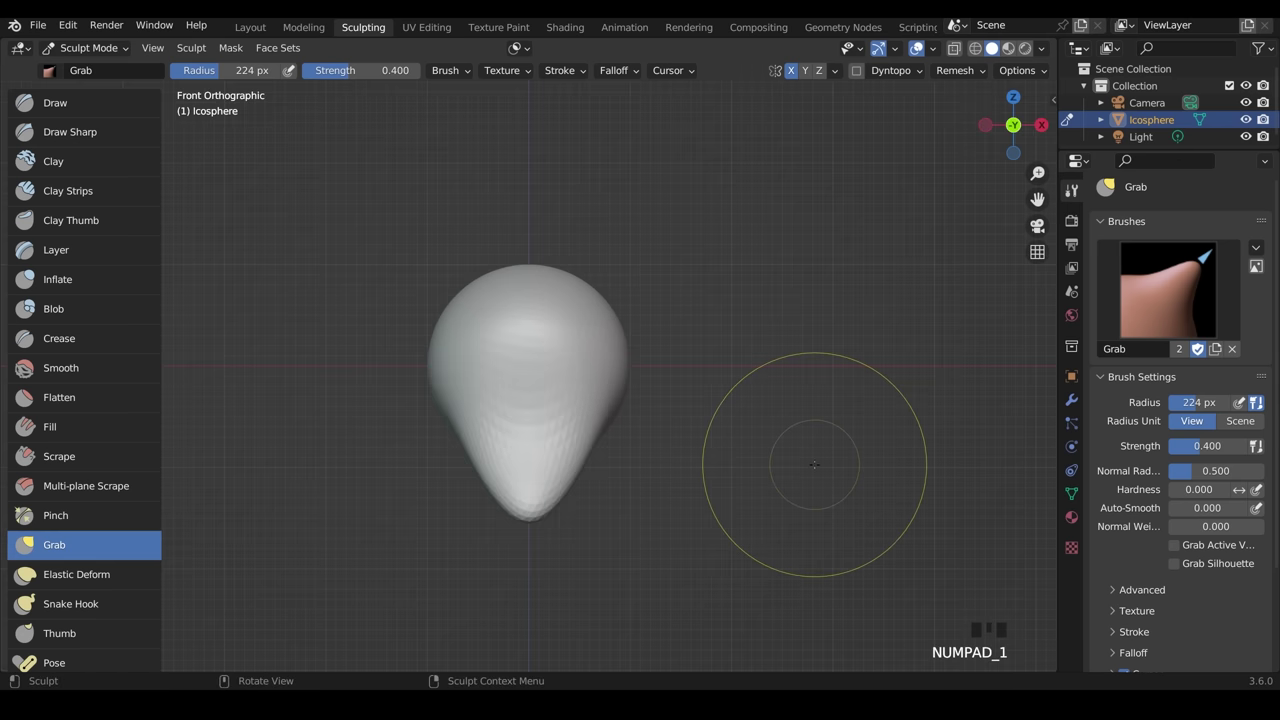
pyautogui.moveTo(1000, 135); pyautogui.dragTo(1000, 128, button='middle')
pyautogui.click(1001, 127)
pyautogui.moveTo(612, 356)
pyautogui.mouseDown()
pyautogui.moveTo(592, 358)
pyautogui.moveTo(622, 349)
pyautogui.moveTo(595, 365)
pyautogui.moveTo(600, 352)
pyautogui.mouseUp()
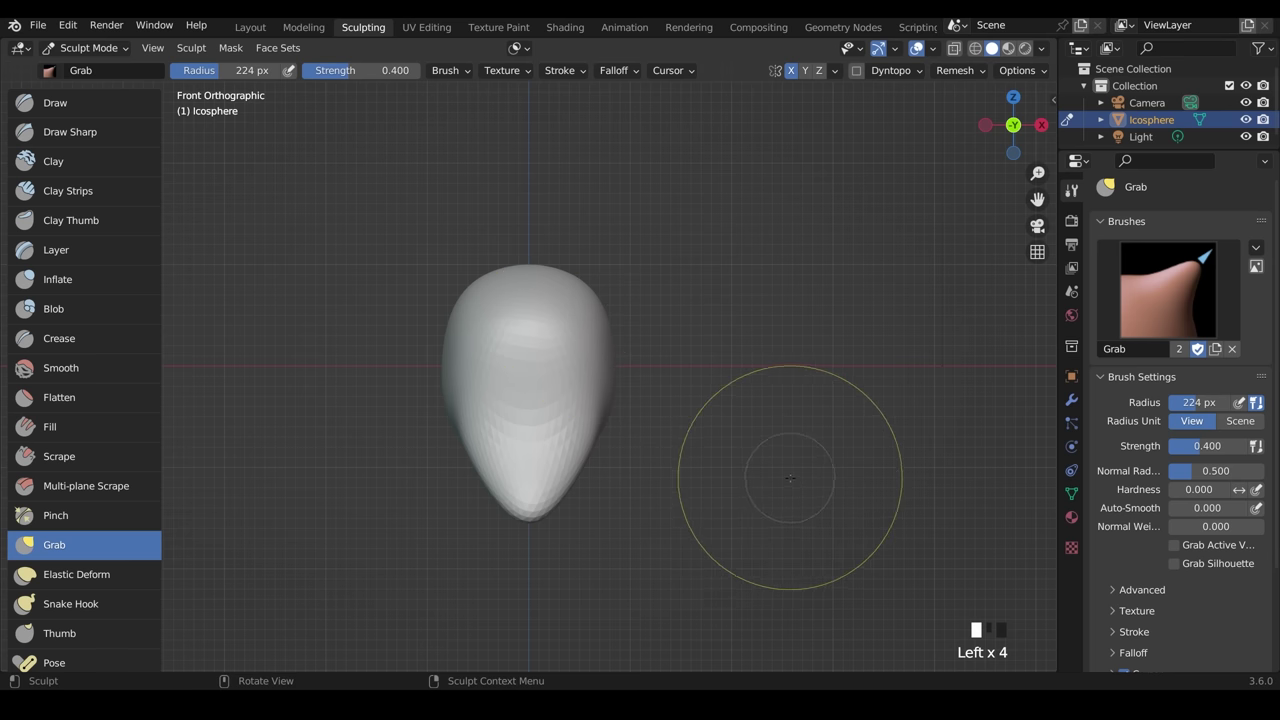
pyautogui.moveTo(781, 481); pyautogui.dragTo(761, 473, button='middle')
pyautogui.moveTo(681, 423); pyautogui.dragTo(694, 428, button='middle')
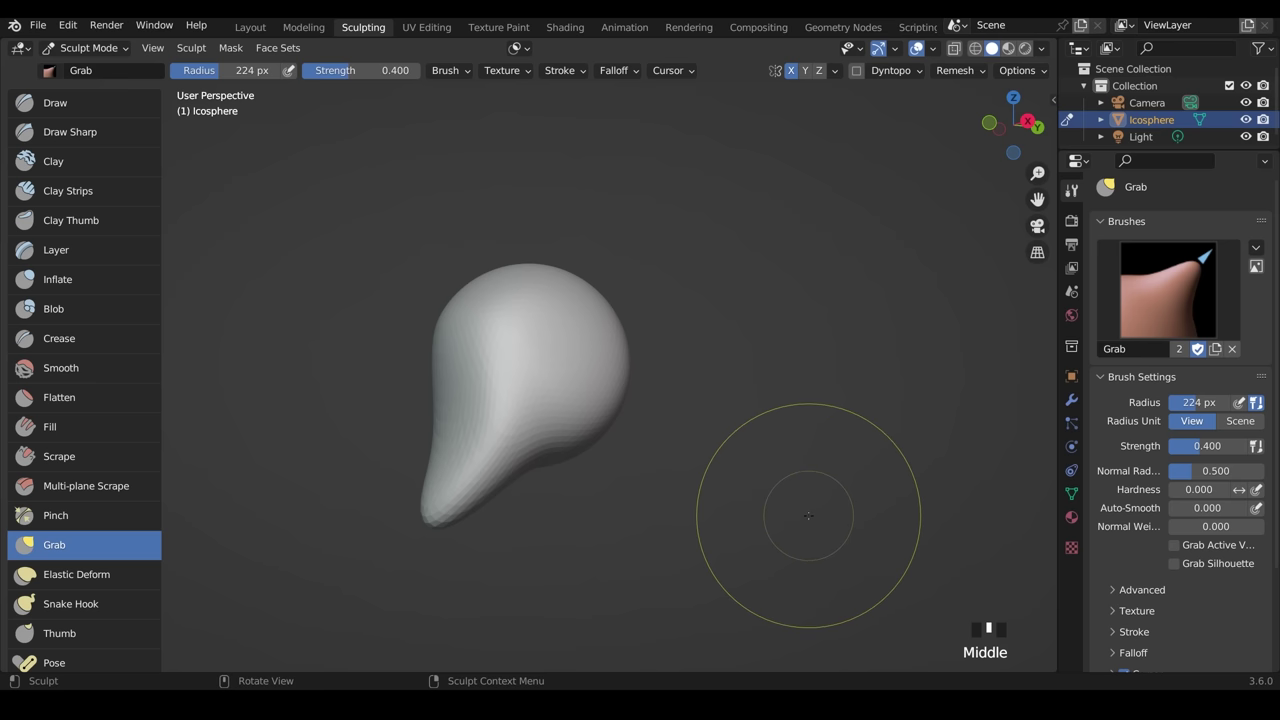
# - Pull a neck down from the underside of the head behind the chin with the Grab brush
pyautogui.keyDown('ctrl'); pyautogui.moveTo(766, 540); pyautogui.dragTo(775, 379, button='middle'); pyautogui.keyUp('ctrl')
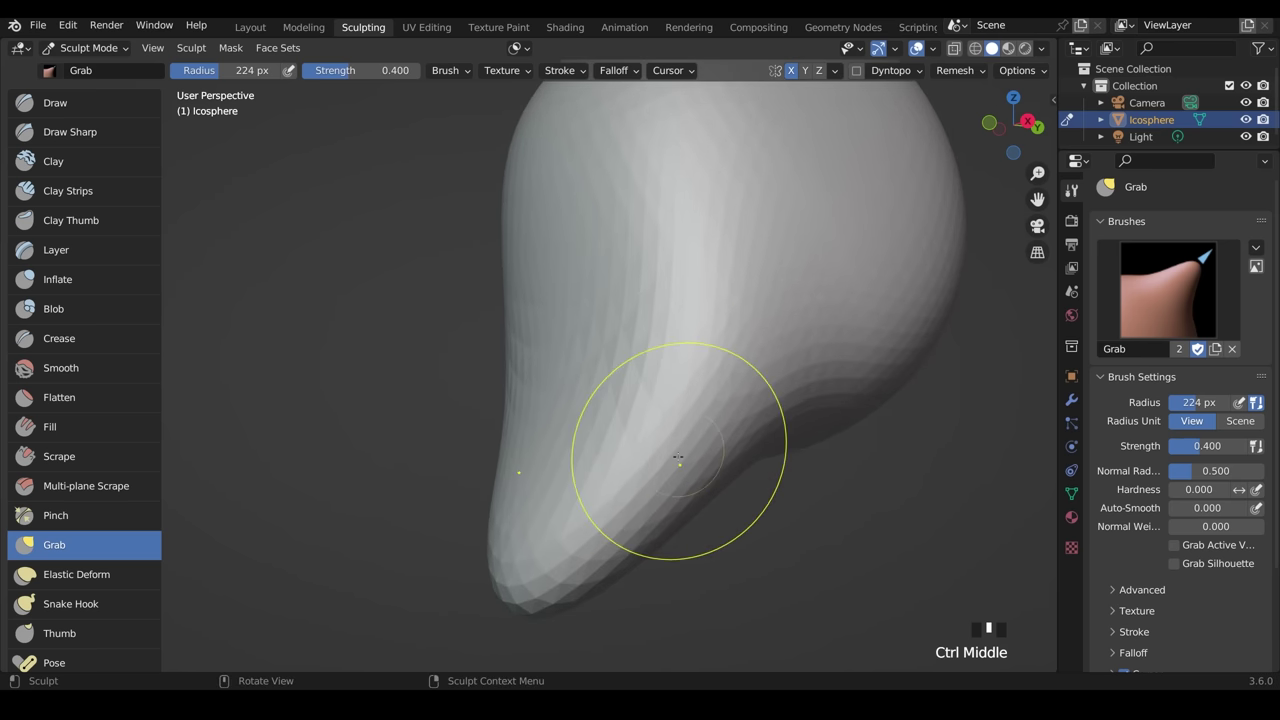
pyautogui.moveTo(843, 507); pyautogui.dragTo(771, 529, button='middle')
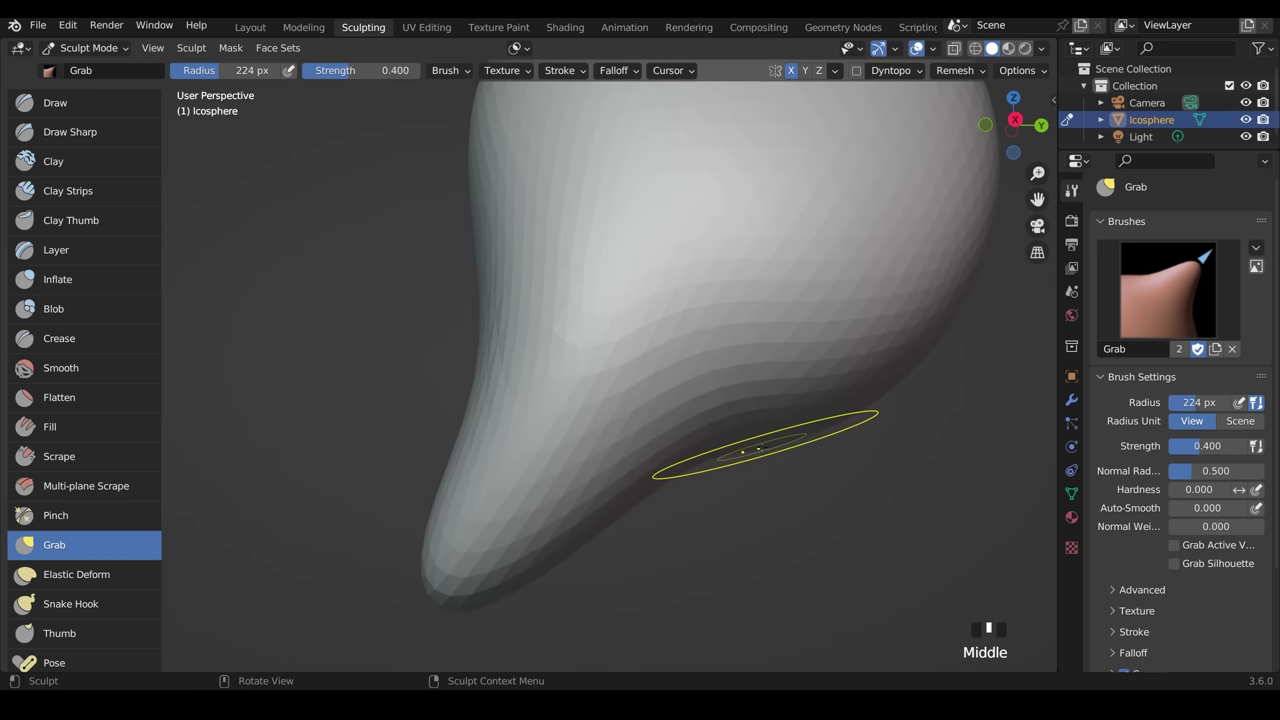
pyautogui.moveTo(758, 449)
pyautogui.mouseDown()
pyautogui.moveTo(790, 510)
pyautogui.moveTo(826, 540)
pyautogui.mouseUp()
pyautogui.keyDown('ctrl'); pyautogui.moveTo(882, 479); pyautogui.dragTo(840, 590, button='middle'); pyautogui.keyUp('ctrl')
pyautogui.moveTo(745, 570)
pyautogui.mouseDown(button='middle')
pyautogui.moveTo(760, 555)
pyautogui.moveTo(625, 580)
pyautogui.mouseUp(button='middle')
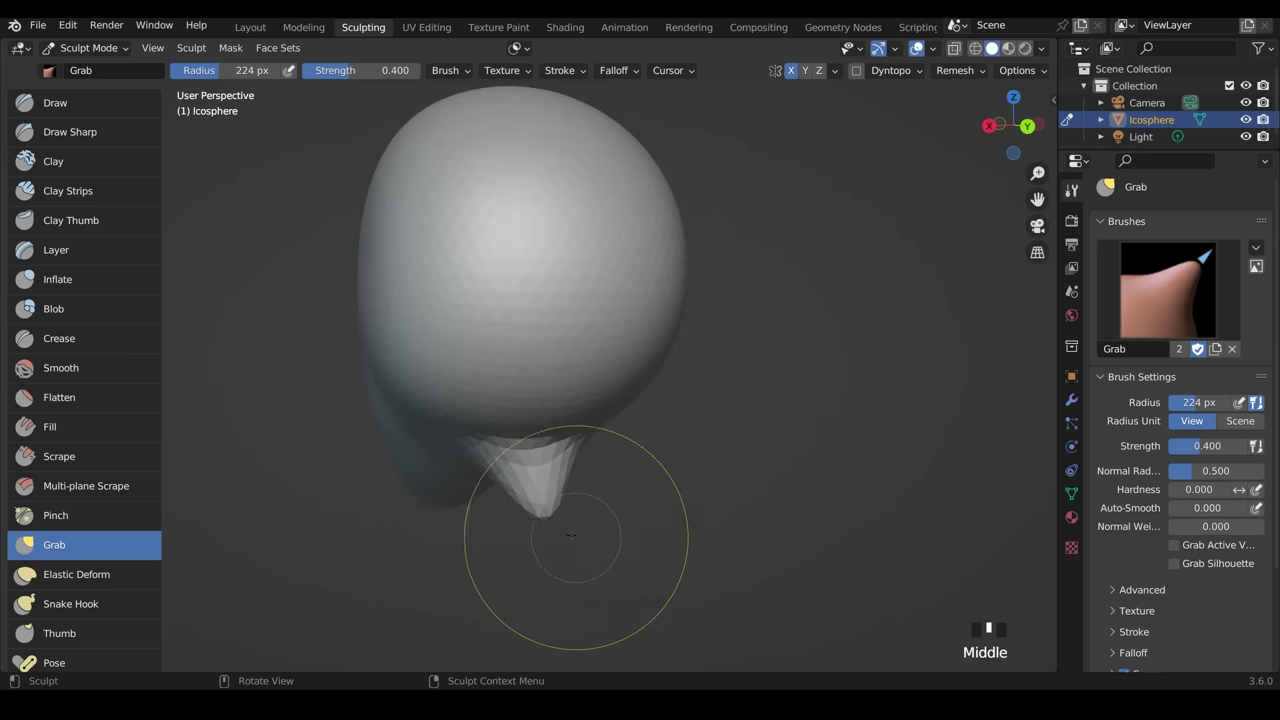
pyautogui.keyDown('shift'); pyautogui.moveTo(557, 514); pyautogui.dragTo(666, 482, button='middle'); pyautogui.keyUp('shift')
pyautogui.moveTo(655, 462); pyautogui.dragTo(645, 558)
pyautogui.moveTo(636, 484); pyautogui.dragTo(621, 631)
# - Thicken and lengthen the neck by pulling its sides, back and lower end outward with the Grab brush
pyautogui.moveTo(621, 630); pyautogui.dragTo(757, 514, button='middle')
pyautogui.moveTo(738, 479); pyautogui.dragTo(730, 515)
pyautogui.moveTo(732, 482)
pyautogui.mouseDown()
pyautogui.moveTo(735, 525)
pyautogui.moveTo(845, 516)
pyautogui.moveTo(865, 527)
pyautogui.mouseUp()
pyautogui.moveTo(780, 496); pyautogui.dragTo(836, 537)
pyautogui.moveTo(836, 537)
pyautogui.mouseDown(button='middle')
pyautogui.moveTo(642, 530)
pyautogui.moveTo(734, 529)
pyautogui.mouseUp(button='middle')
pyautogui.moveTo(720, 528); pyautogui.dragTo(664, 614)
pyautogui.moveTo(780, 545); pyautogui.dragTo(792, 578)
pyautogui.moveTo(742, 552); pyautogui.dragTo(823, 560, button='middle')
pyautogui.moveTo(796, 540)
pyautogui.mouseDown()
pyautogui.moveTo(790, 566)
pyautogui.moveTo(839, 545)
pyautogui.mouseUp()
pyautogui.moveTo(839, 545); pyautogui.dragTo(946, 522, button='middle')
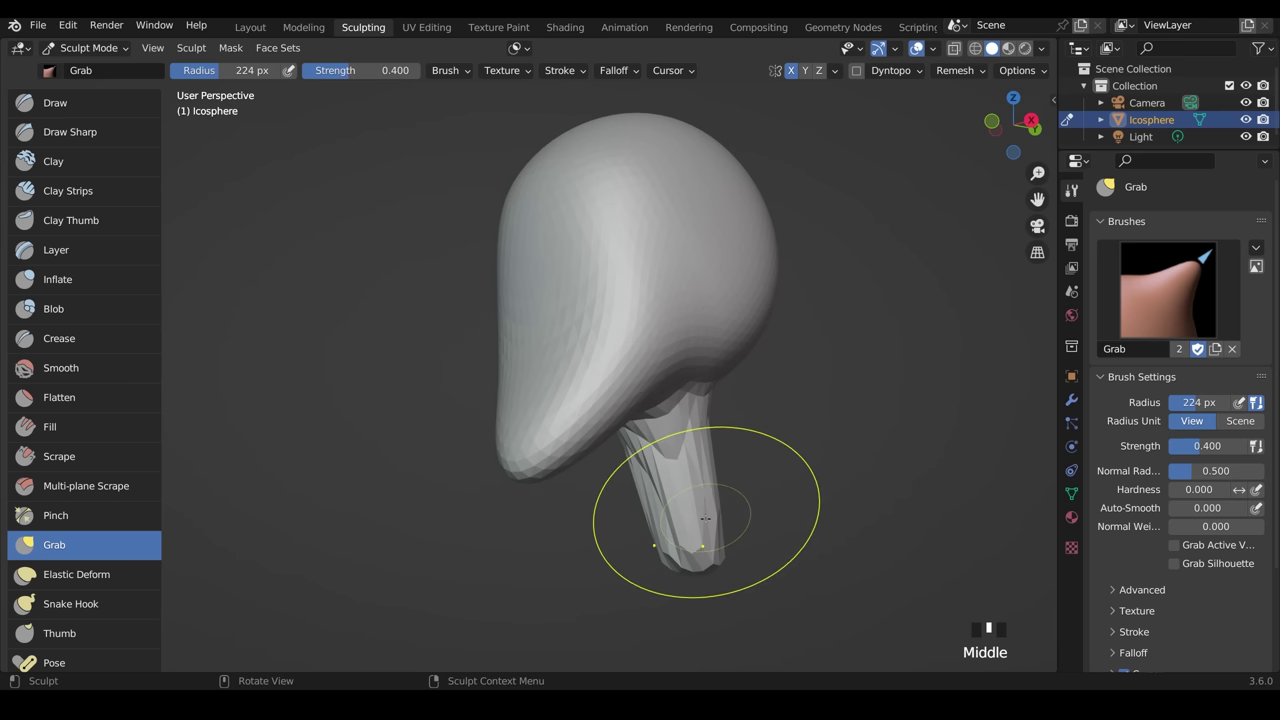
# - Expand the Remesh settings in the tool properties and review the voxel size and preserve options
pyautogui.click(970, 74)
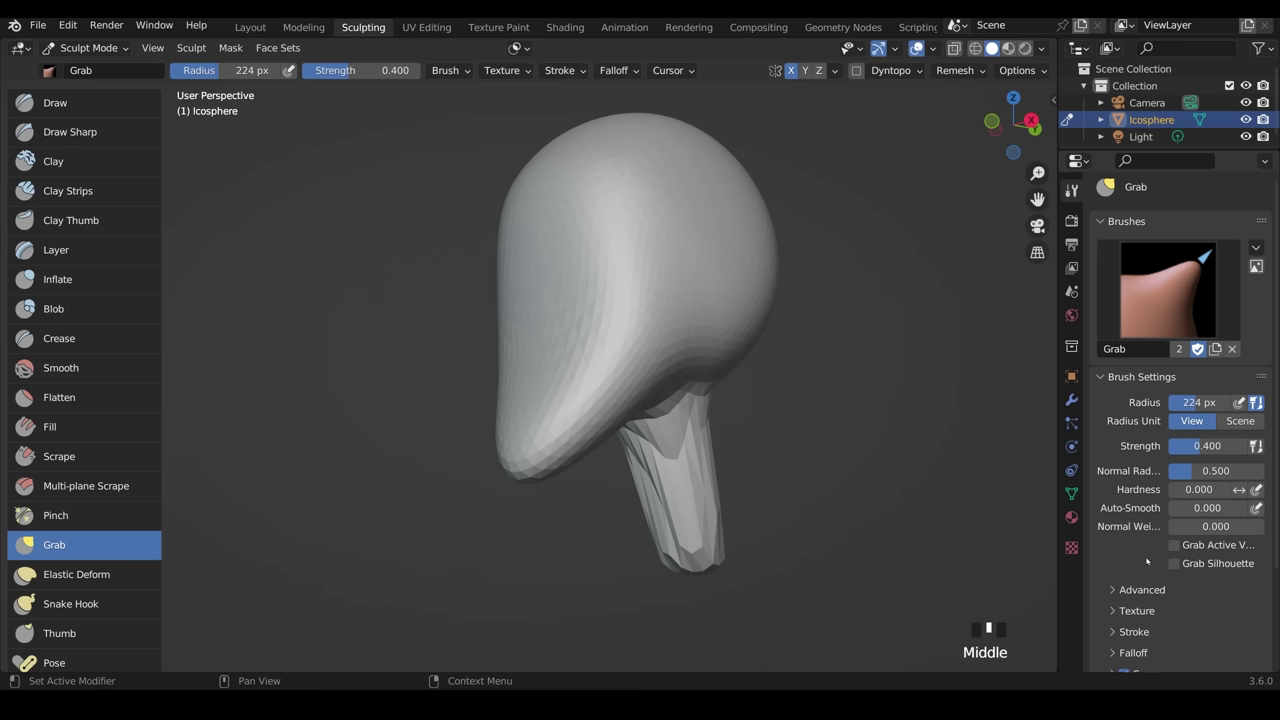
pyautogui.scroll(-3, 1150, 593)
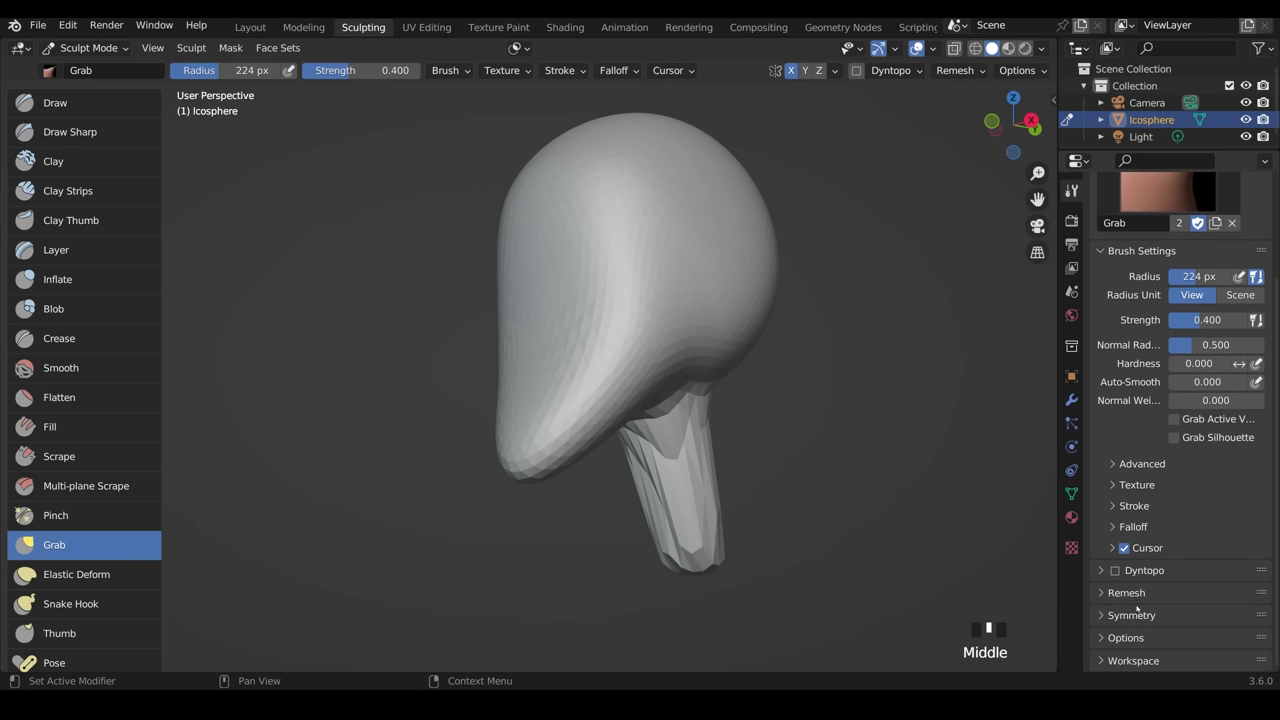
pyautogui.click(1135, 599)
pyautogui.scroll(-4, 1200, 530)
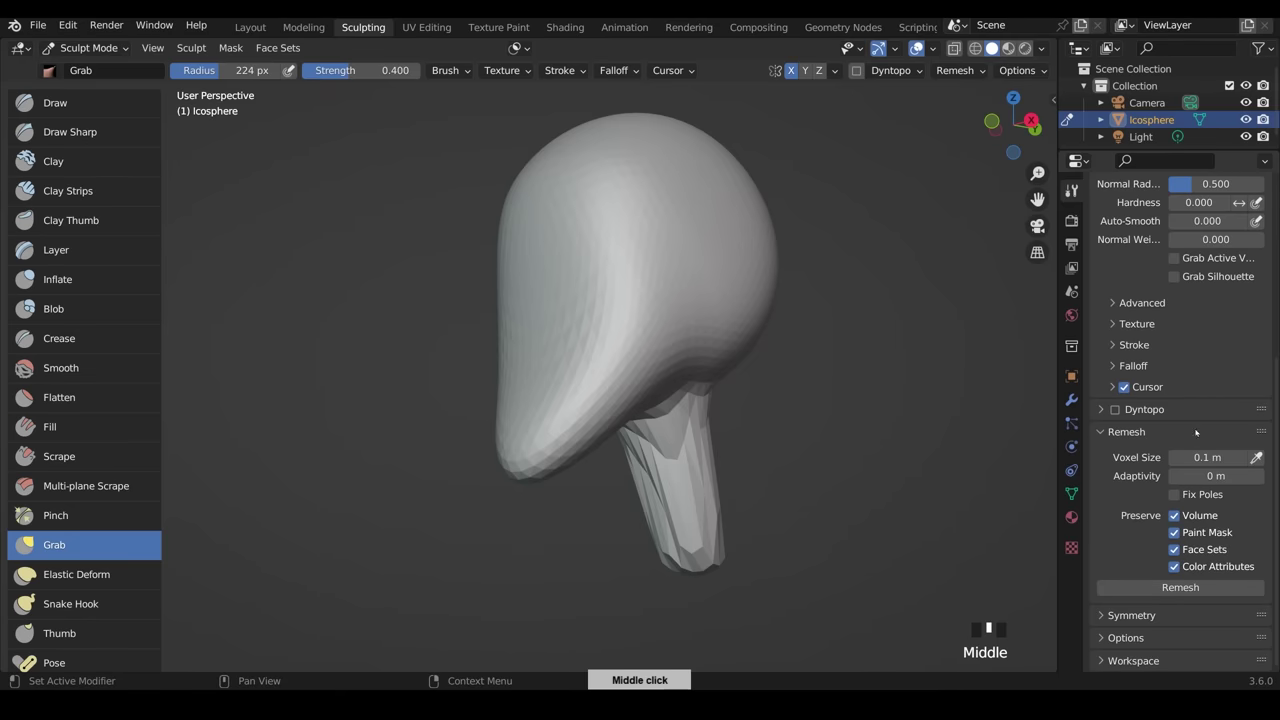
pyautogui.click(966, 75)
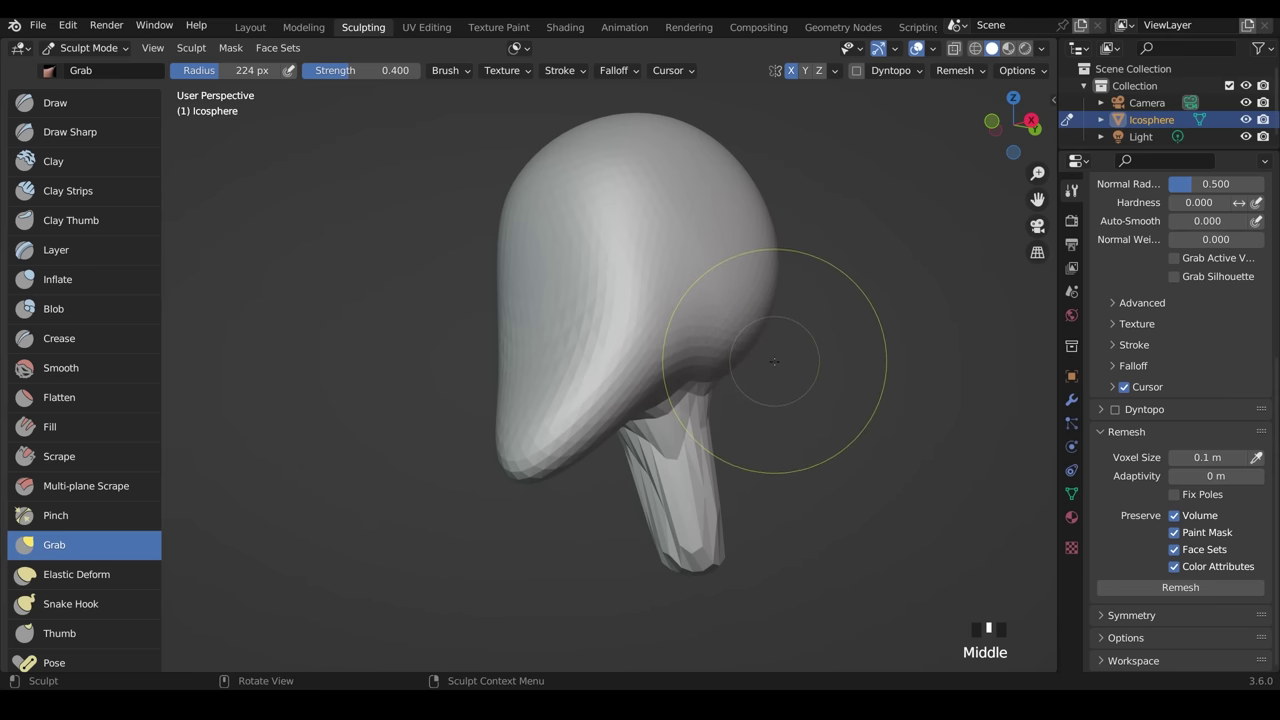
# - Set the remesh voxel size to 0.08 m and remesh the head
pyautogui.press('r')
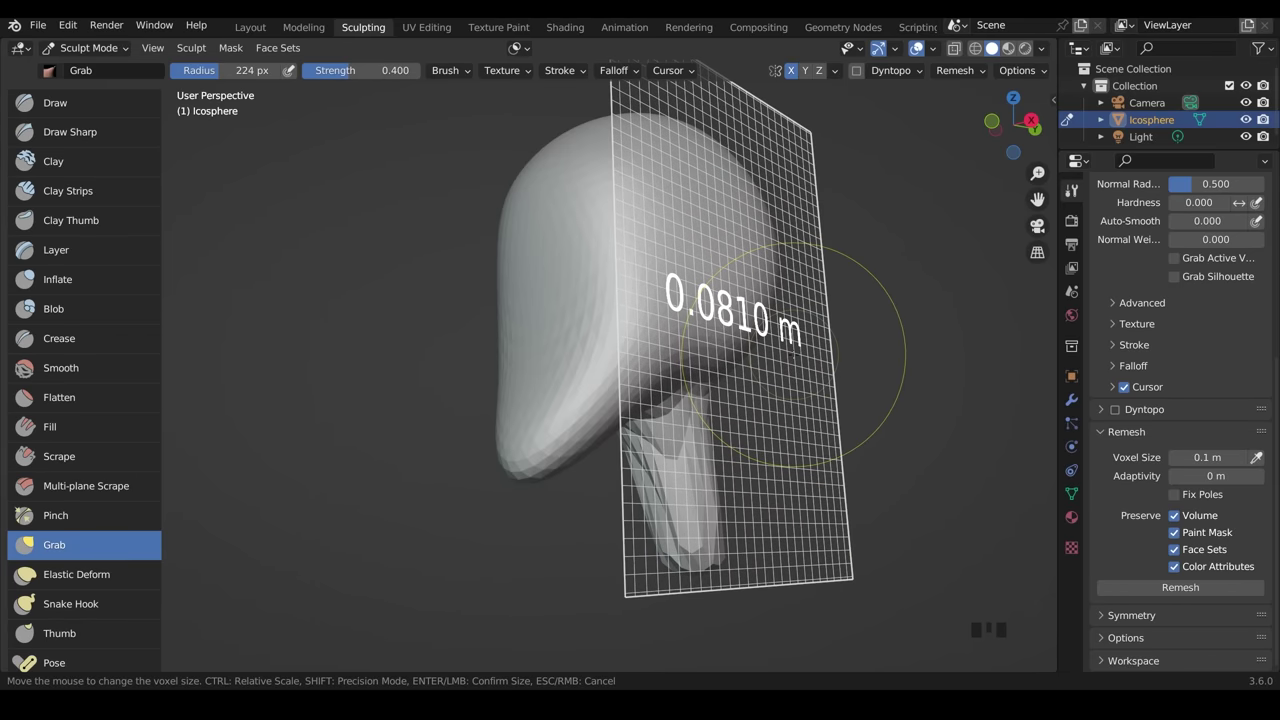
pyautogui.press('Escape')
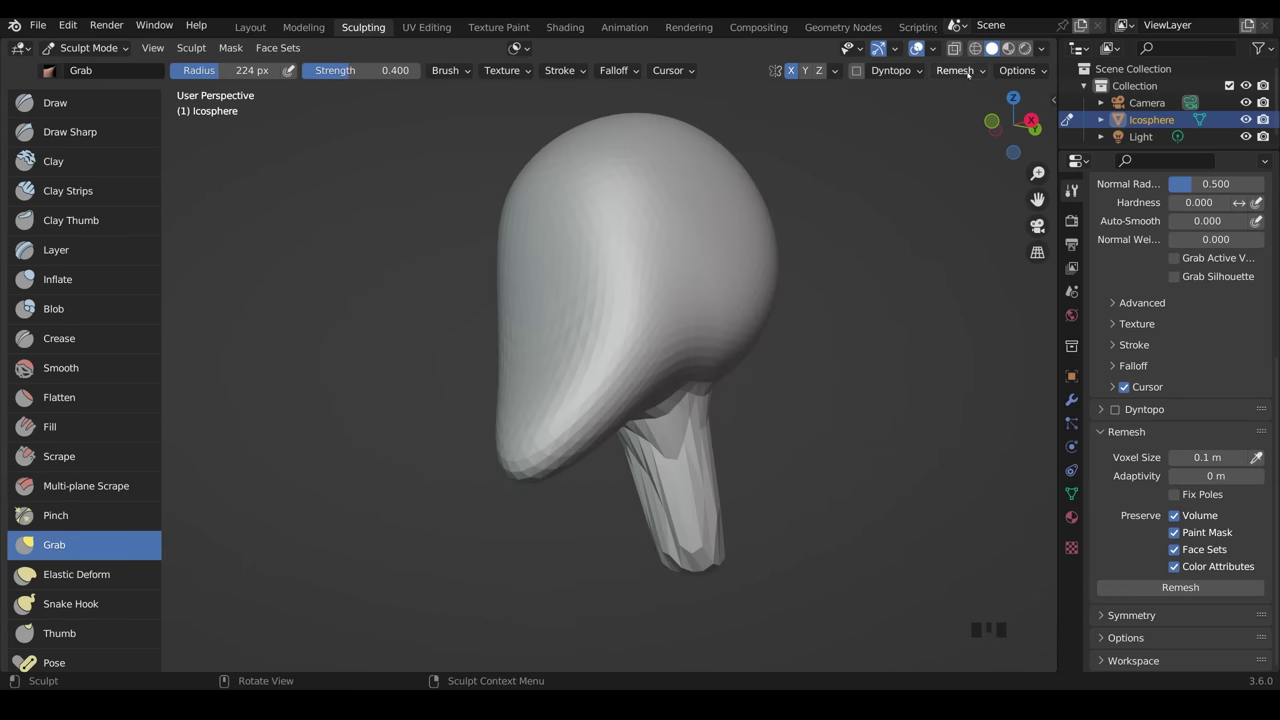
pyautogui.click(968, 72)
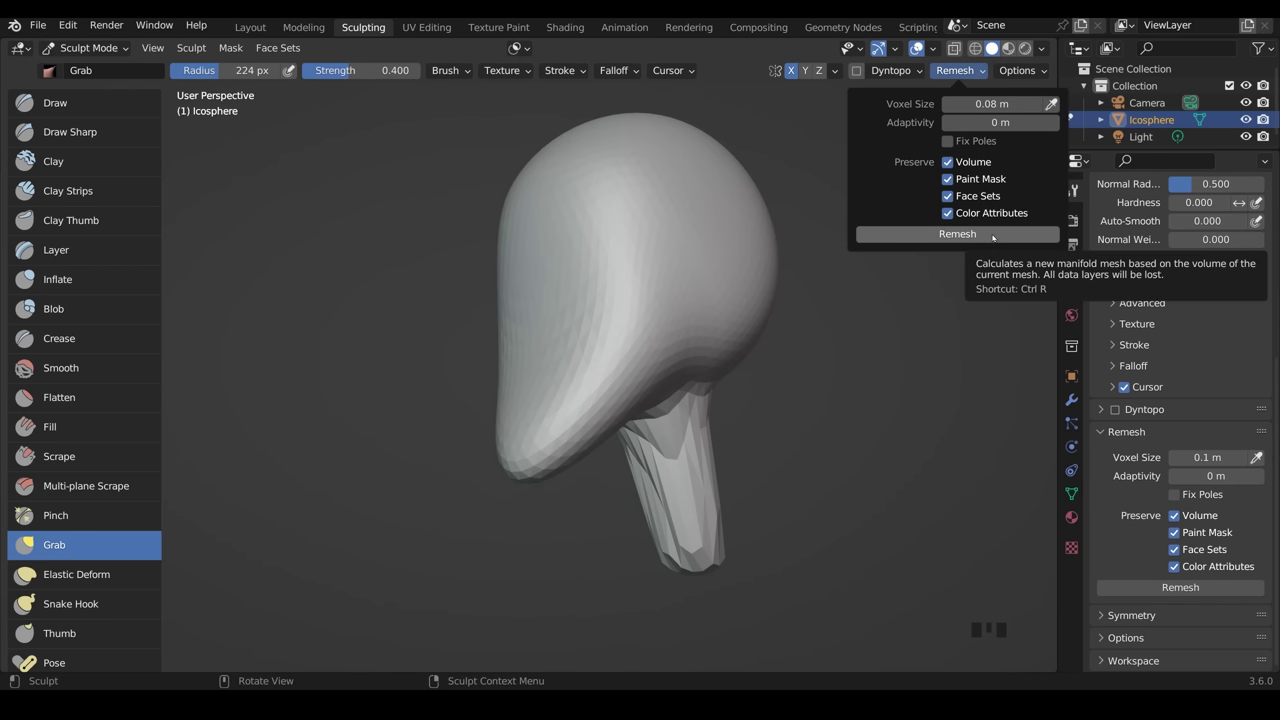
pyautogui.hotkey('ctrl', 'r')
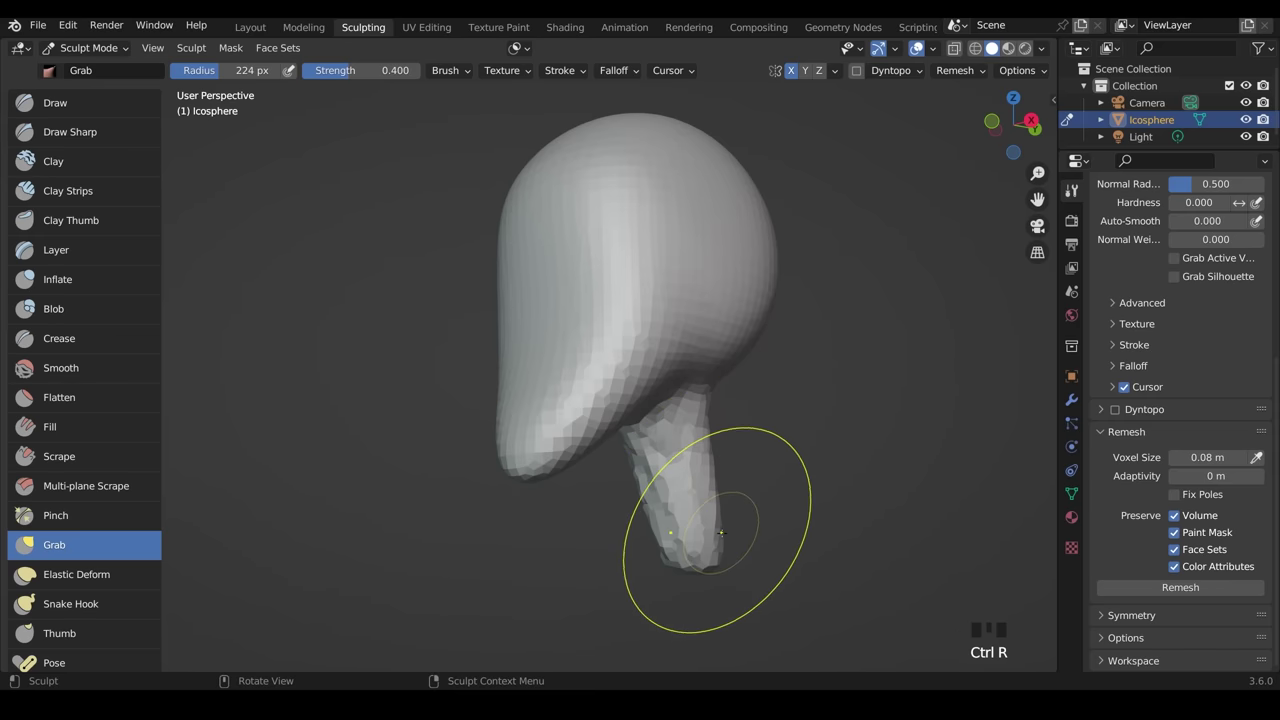
# - Lower the remesh voxel size to 0.07 m and remesh the head and neck again
pyautogui.moveTo(721, 532)
pyautogui.mouseDown(button='middle')
pyautogui.moveTo(800, 530)
pyautogui.moveTo(701, 525)
pyautogui.moveTo(745, 503)
pyautogui.mouseUp(button='middle')
pyautogui.press('r')
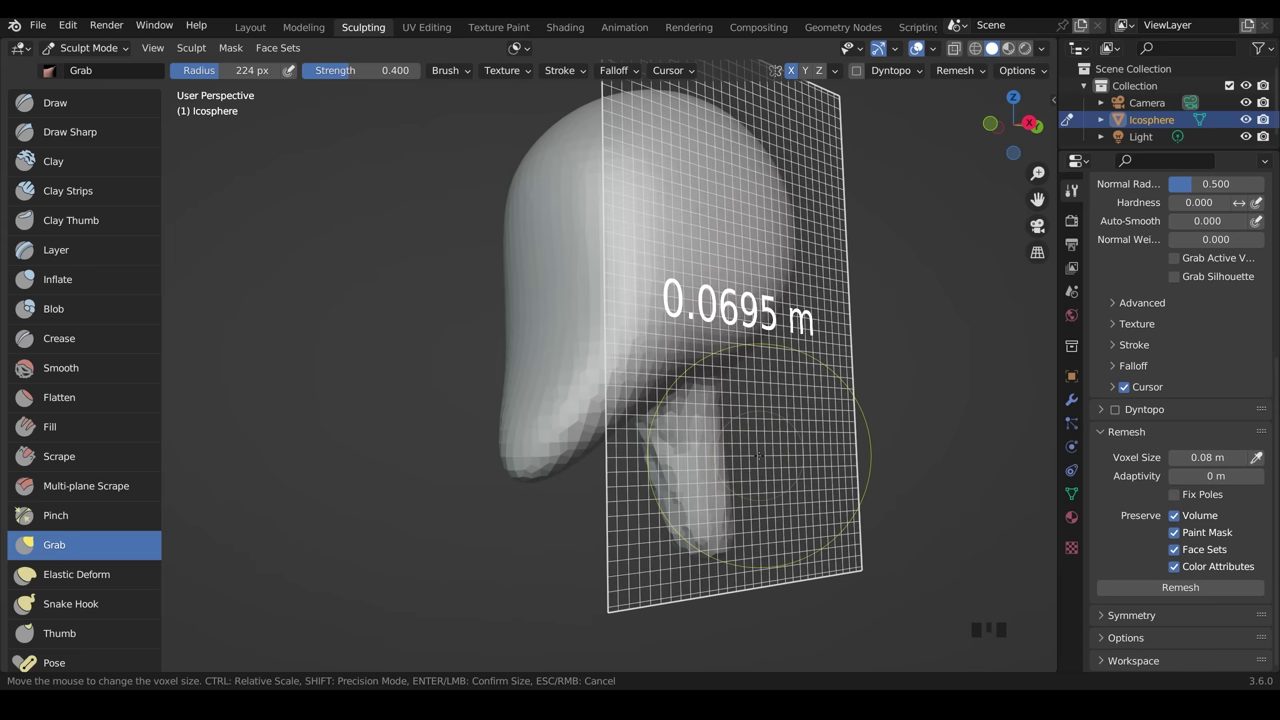
pyautogui.moveTo(759, 458)
pyautogui.press('Escape')
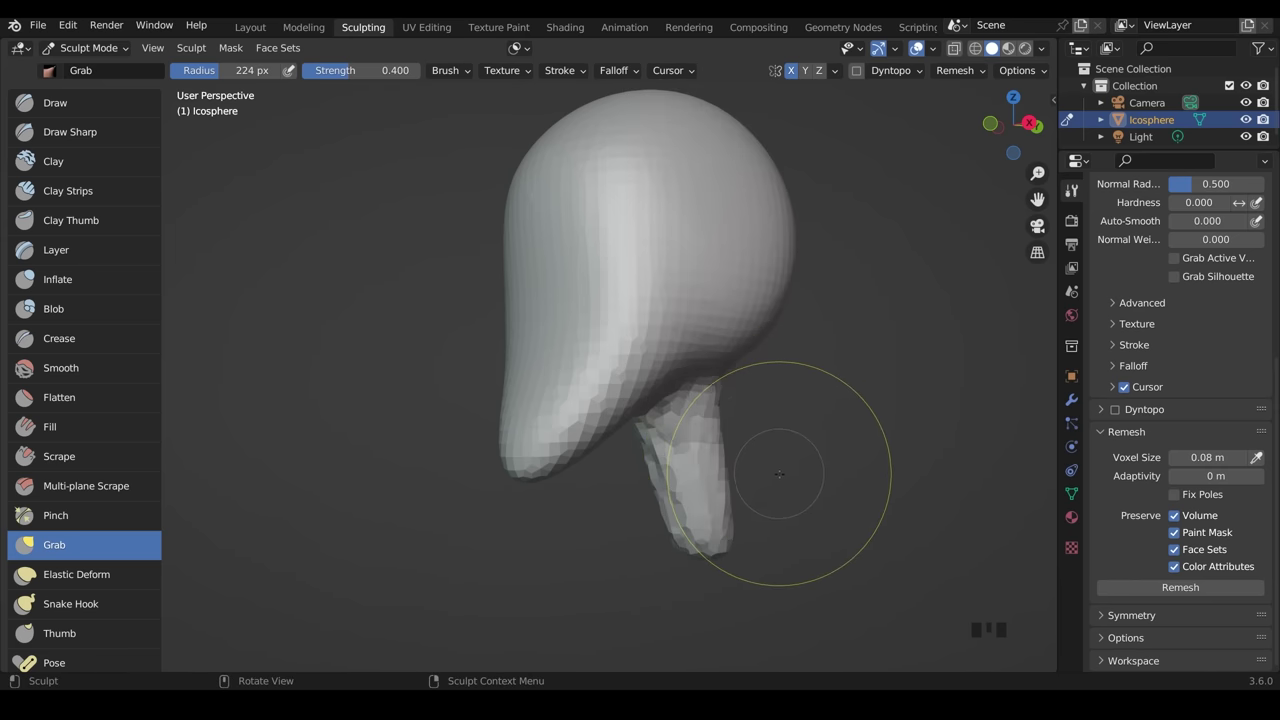
pyautogui.hotkey('ctrl', 'r')
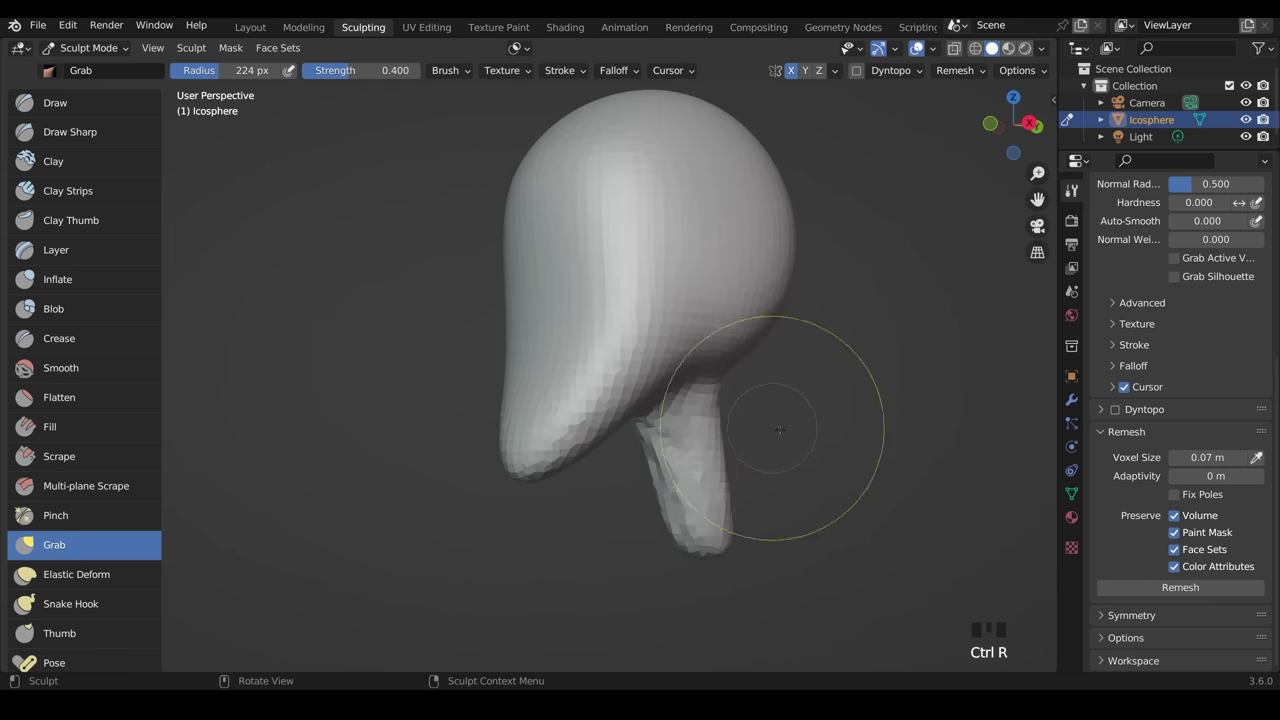
# - Enable the Statistics overlay in the viewport and check the Remesh settings
pyautogui.moveTo(780, 476); pyautogui.dragTo(749, 471, button='middle')
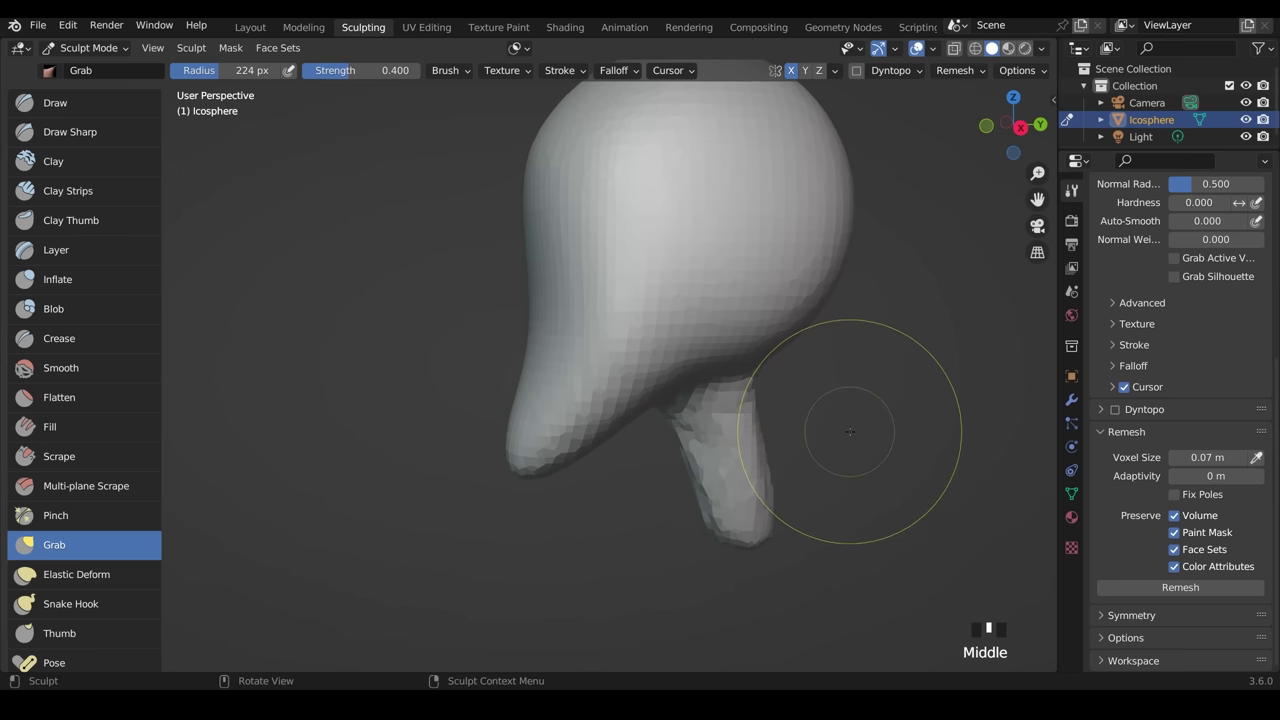
pyautogui.click(933, 50)
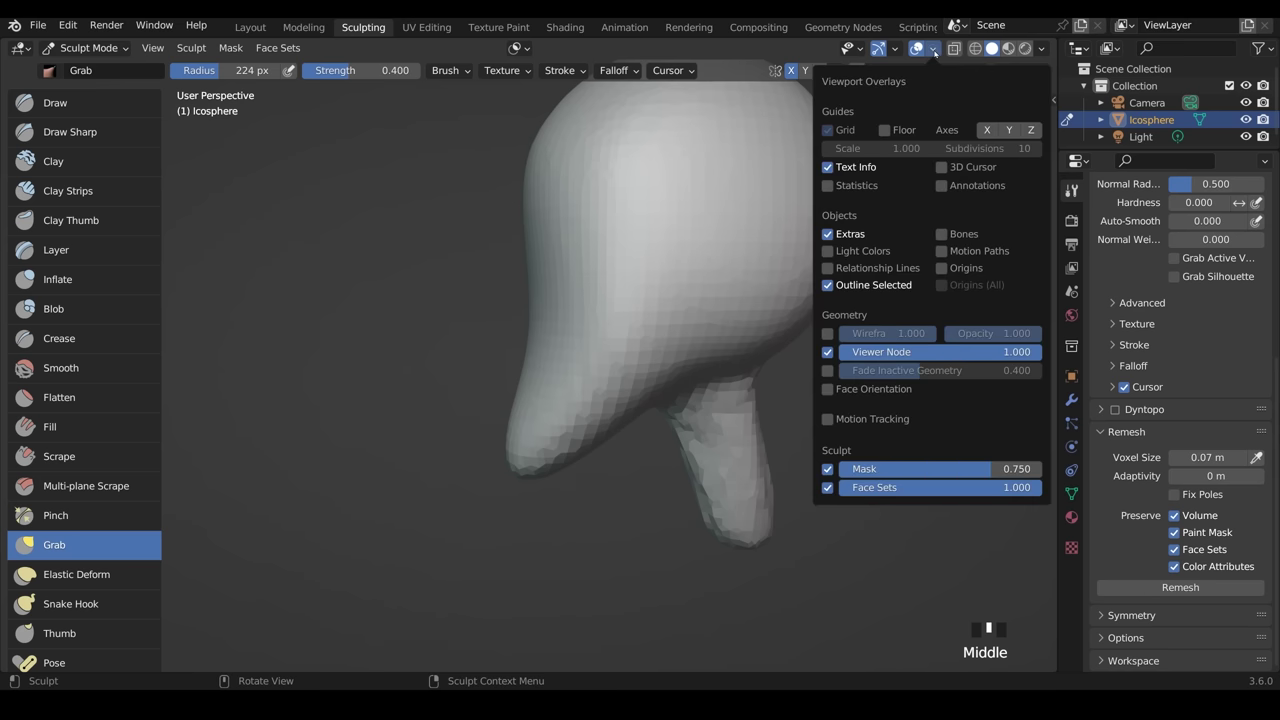
pyautogui.click(829, 186)
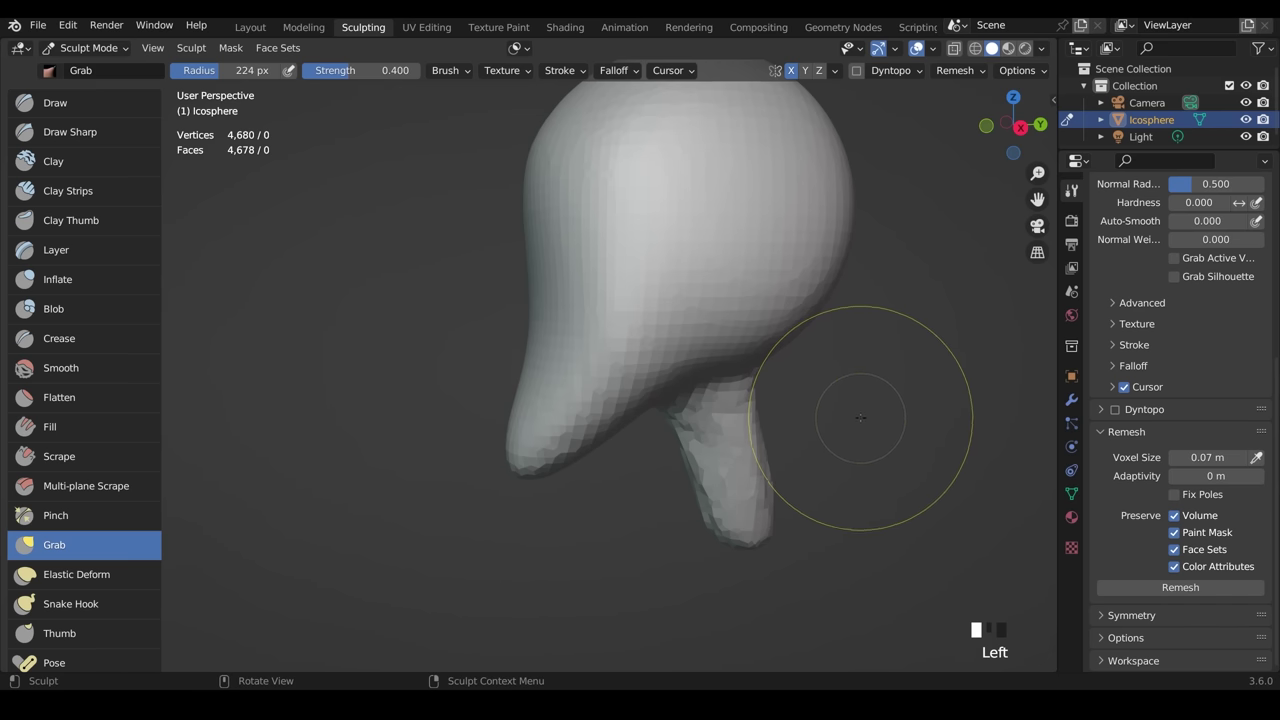
pyautogui.click(977, 72)
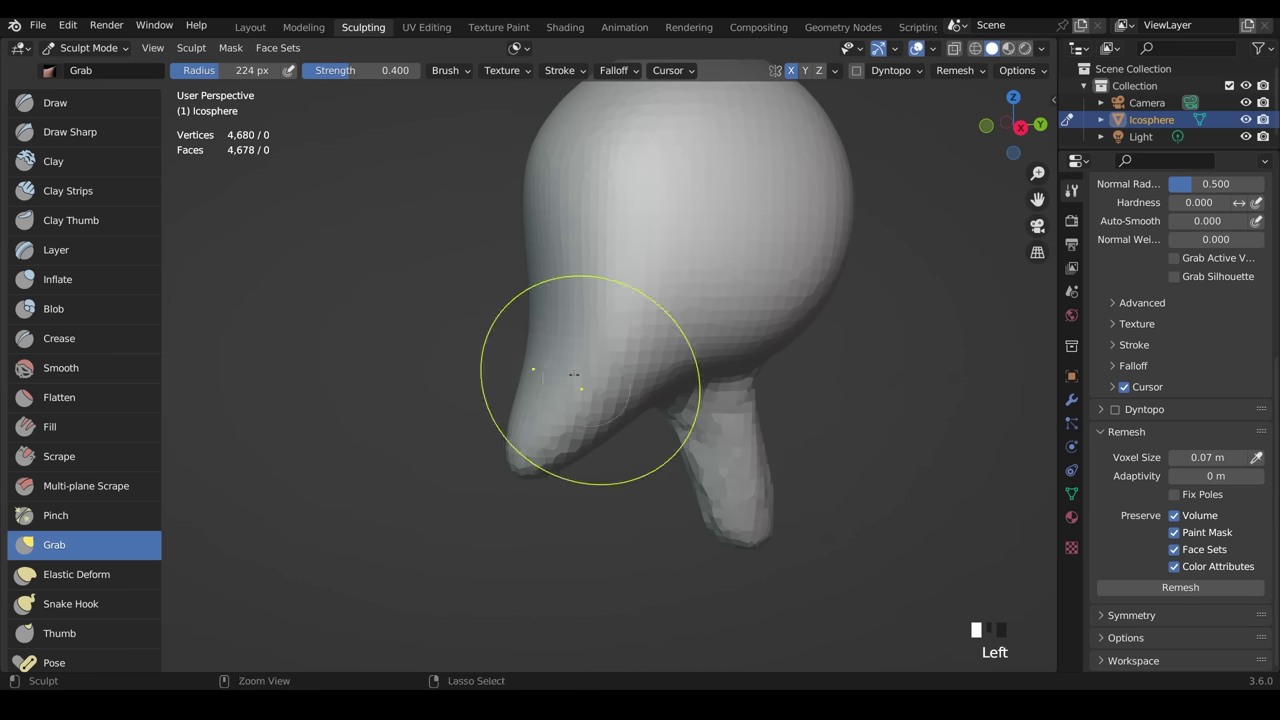
# - Try to pull a nose out of the middle of the face with the Grab brush at a 138 px radius
pyautogui.moveTo(586, 386)
pyautogui.keyDown('ctrl'); pyautogui.mouseDown(button='middle')
pyautogui.moveTo(563, 314)
pyautogui.moveTo(609, 434)
pyautogui.moveTo(698, 424)
pyautogui.mouseUp(button='middle'); pyautogui.keyUp('ctrl')
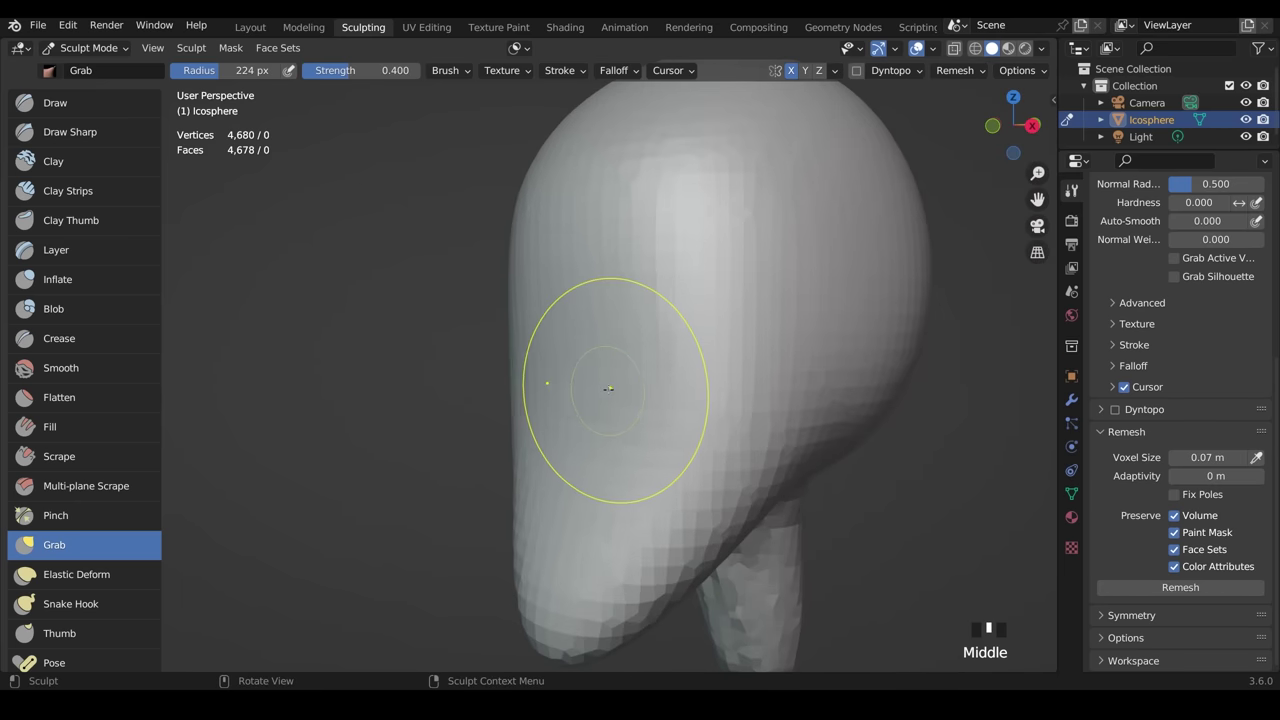
pyautogui.press('f')
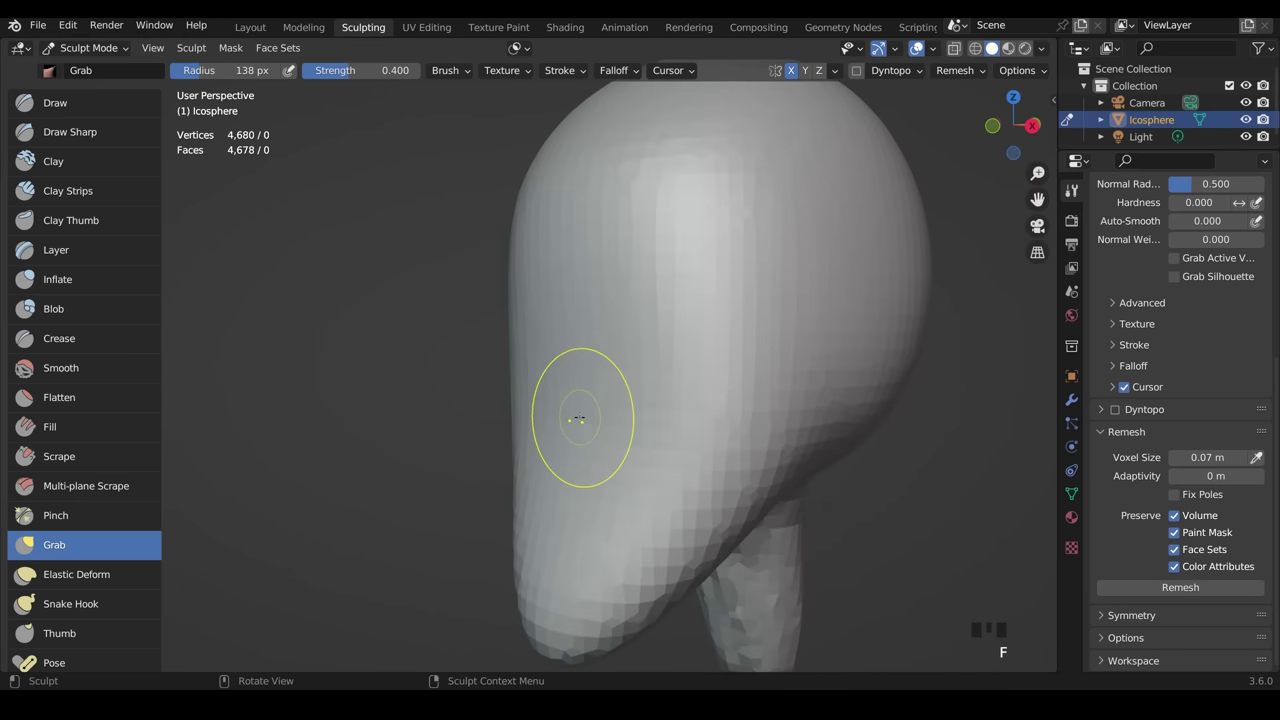
pyautogui.moveTo(579, 419); pyautogui.dragTo(500, 485)
pyautogui.moveTo(241, 553); pyautogui.dragTo(280, 530)
pyautogui.moveTo(692, 475)
pyautogui.mouseDown(button='middle')
pyautogui.moveTo(857, 480)
pyautogui.moveTo(835, 490)
pyautogui.moveTo(690, 478)
pyautogui.moveTo(580, 426)
pyautogui.mouseUp(button='middle')
pyautogui.hotkey('ctrl', 'z')
# - Set the Grab brush's radius to 193 px and pull the nose tip and bridge forward from the middle of the face
pyautogui.press('f')
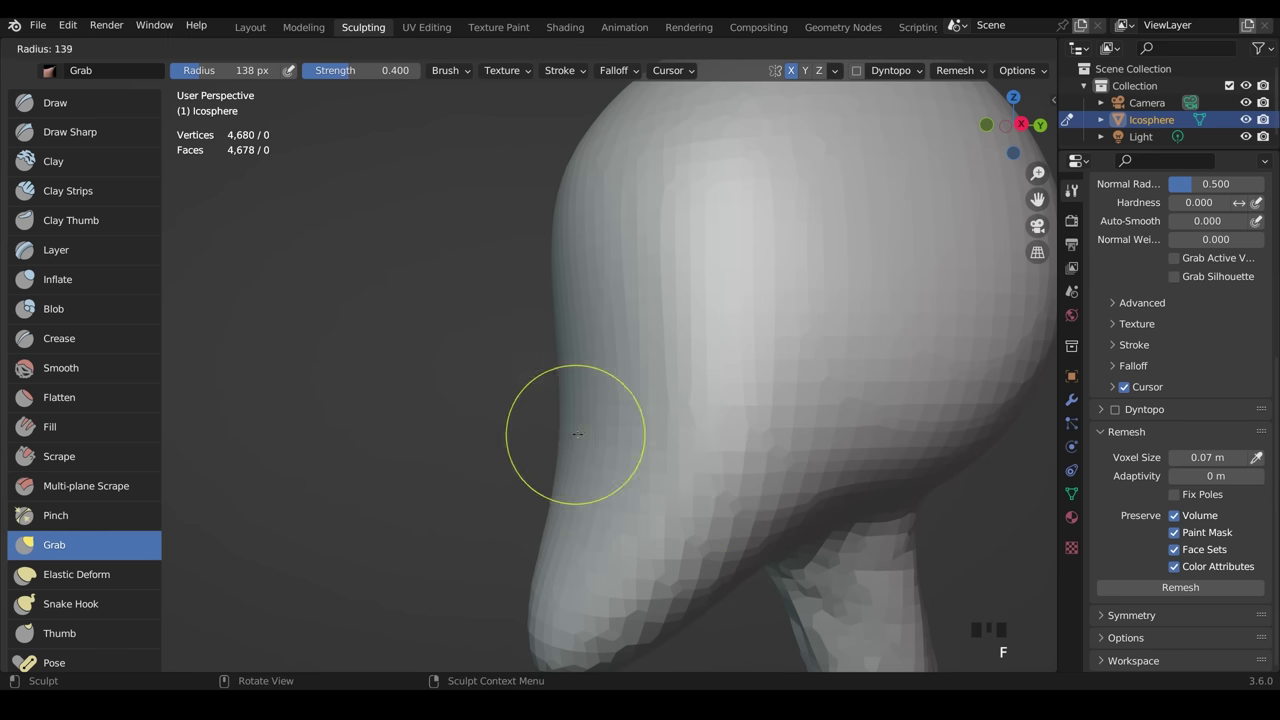
pyautogui.click(603, 428)
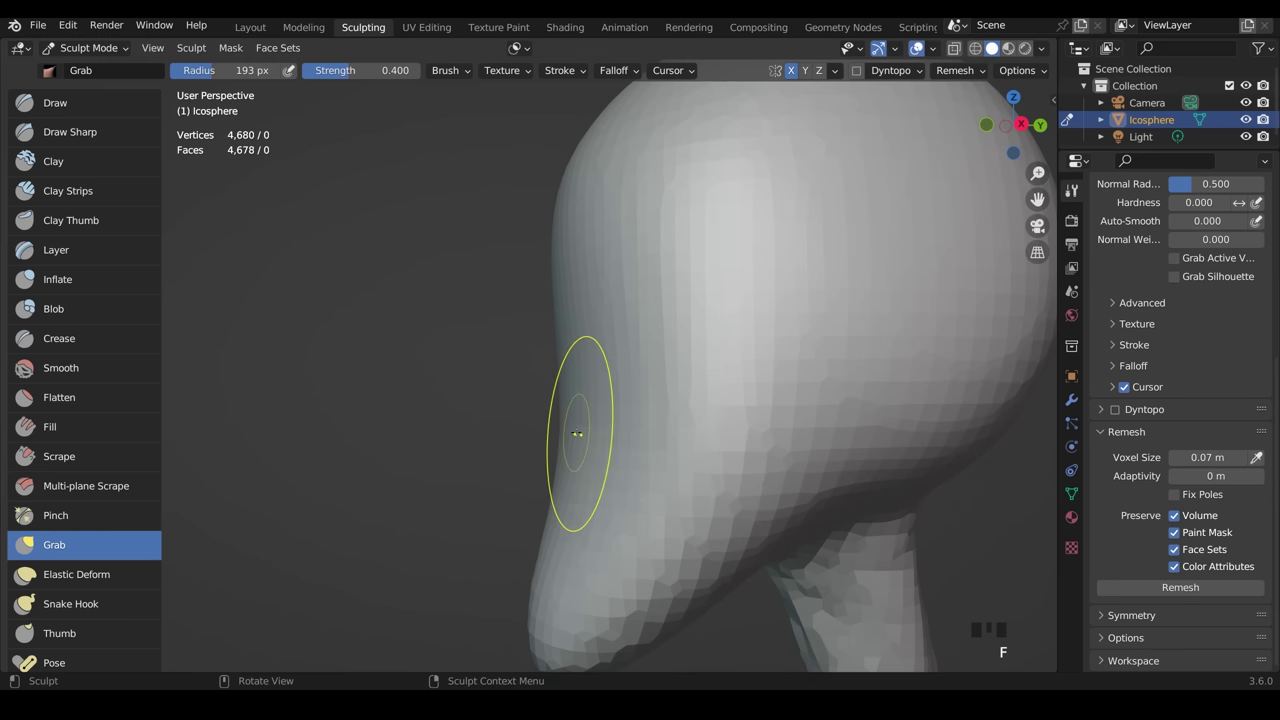
pyautogui.moveTo(577, 435); pyautogui.dragTo(485, 450)
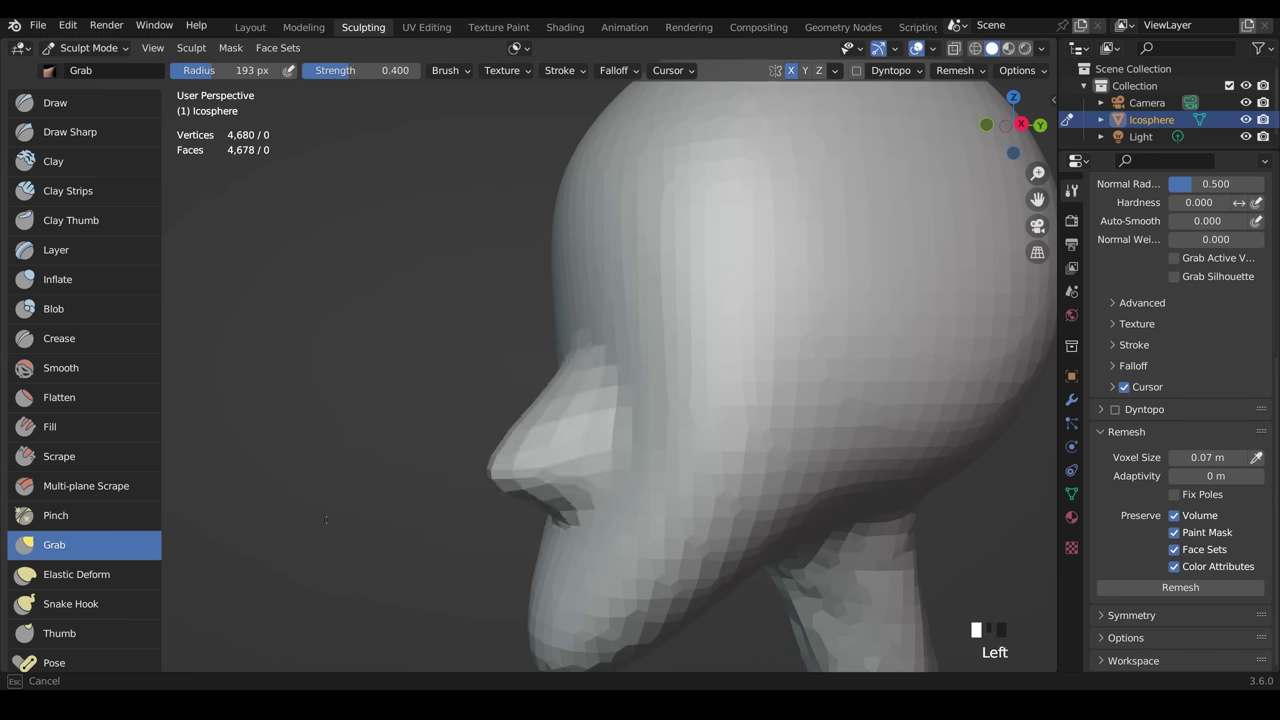
pyautogui.moveTo(640, 450)
pyautogui.mouseDown(button='middle')
pyautogui.moveTo(797, 429)
pyautogui.moveTo(543, 443)
pyautogui.mouseUp(button='middle')
pyautogui.moveTo(583, 317)
pyautogui.mouseDown()
pyautogui.moveTo(544, 344)
pyautogui.moveTo(489, 326)
pyautogui.mouseUp()
pyautogui.moveTo(492, 452)
pyautogui.mouseDown()
pyautogui.moveTo(446, 445)
pyautogui.moveTo(459, 472)
pyautogui.moveTo(436, 438)
pyautogui.mouseUp()
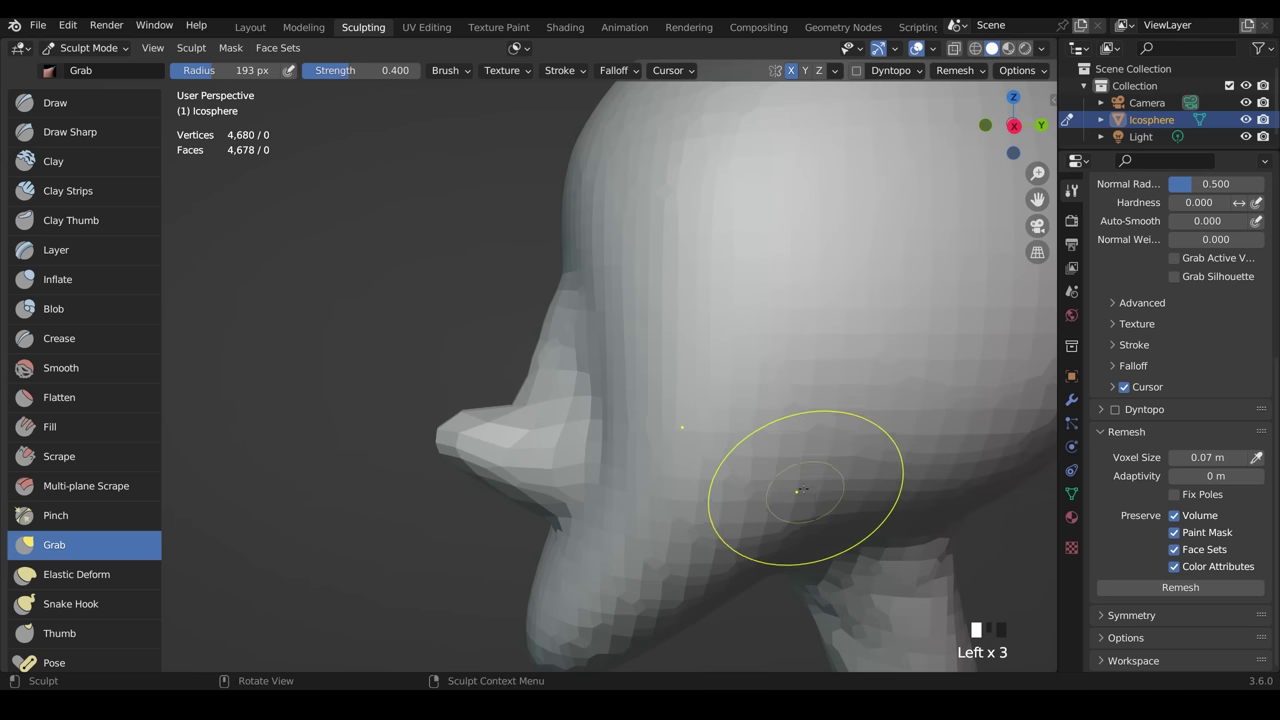
# - Narrow the nose bridge and the sides of the nose by pulling them toward the face's center line
pyautogui.moveTo(688, 488); pyautogui.dragTo(830, 484, button='middle')
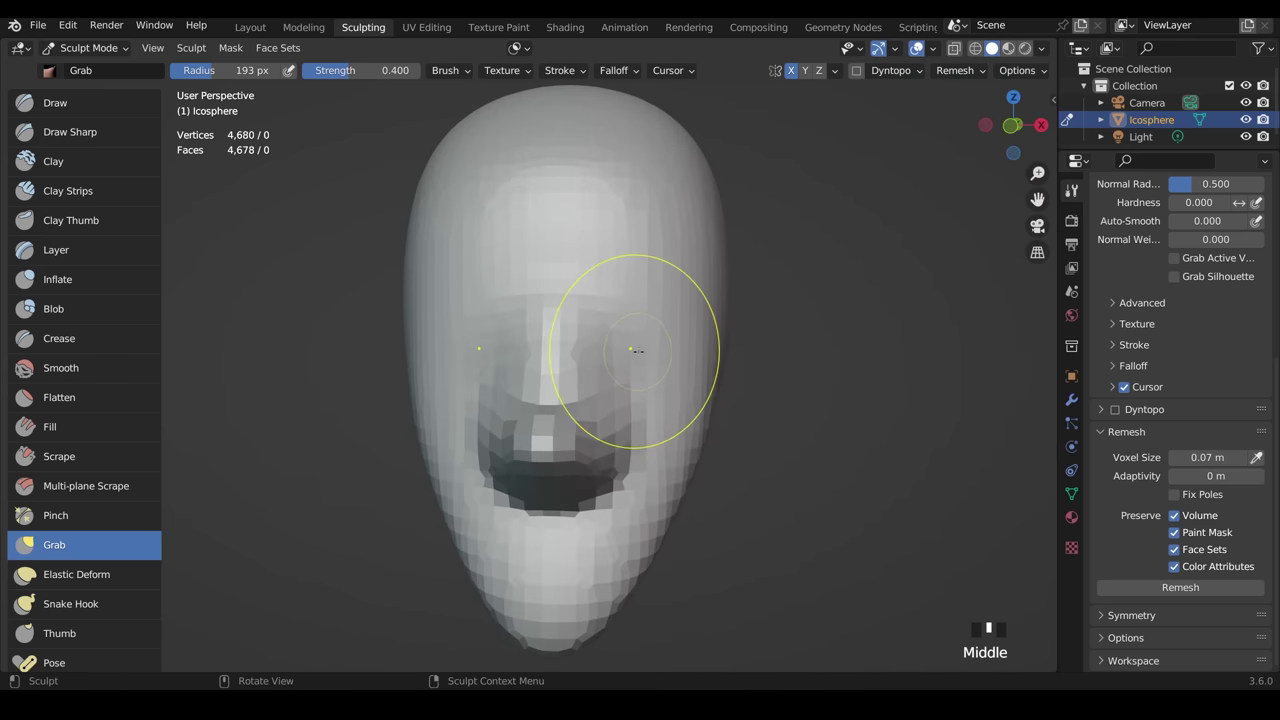
pyautogui.moveTo(634, 352)
pyautogui.mouseDown()
pyautogui.moveTo(590, 366)
pyautogui.moveTo(582, 344)
pyautogui.mouseUp()
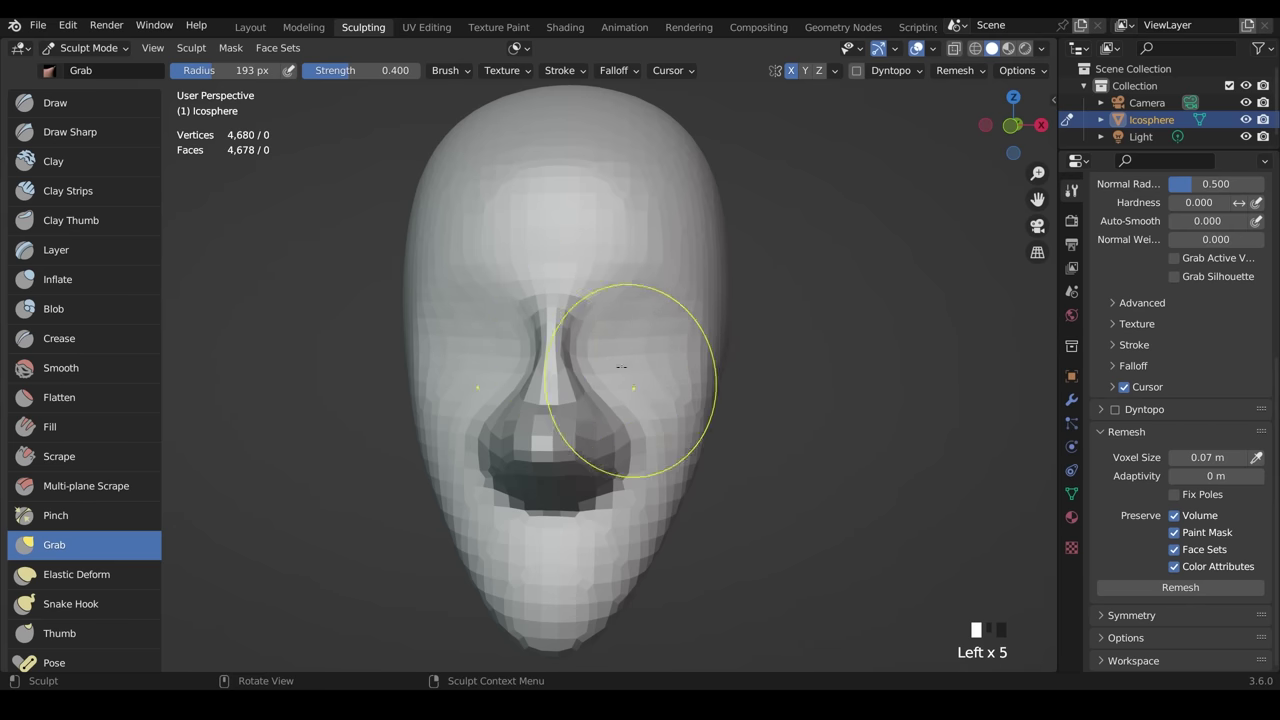
pyautogui.moveTo(627, 446); pyautogui.dragTo(608, 451)
pyautogui.moveTo(624, 452); pyautogui.dragTo(604, 470)
# - Push the top of the nose bridge back into the face below the brow
pyautogui.moveTo(810, 560)
pyautogui.mouseDown(button='middle')
pyautogui.moveTo(640, 531)
pyautogui.moveTo(571, 300)
pyautogui.mouseUp(button='middle')
pyautogui.moveTo(571, 300)
pyautogui.mouseDown()
pyautogui.moveTo(567, 290)
pyautogui.moveTo(606, 294)
pyautogui.mouseUp()
pyautogui.click(771, 429)
pyautogui.moveTo(771, 429)
pyautogui.mouseDown(button='middle')
pyautogui.moveTo(844, 484)
pyautogui.moveTo(790, 480)
pyautogui.moveTo(851, 475)
pyautogui.moveTo(840, 483)
pyautogui.mouseUp(button='middle')
pyautogui.moveTo(768, 537); pyautogui.dragTo(520, 437, button='middle')
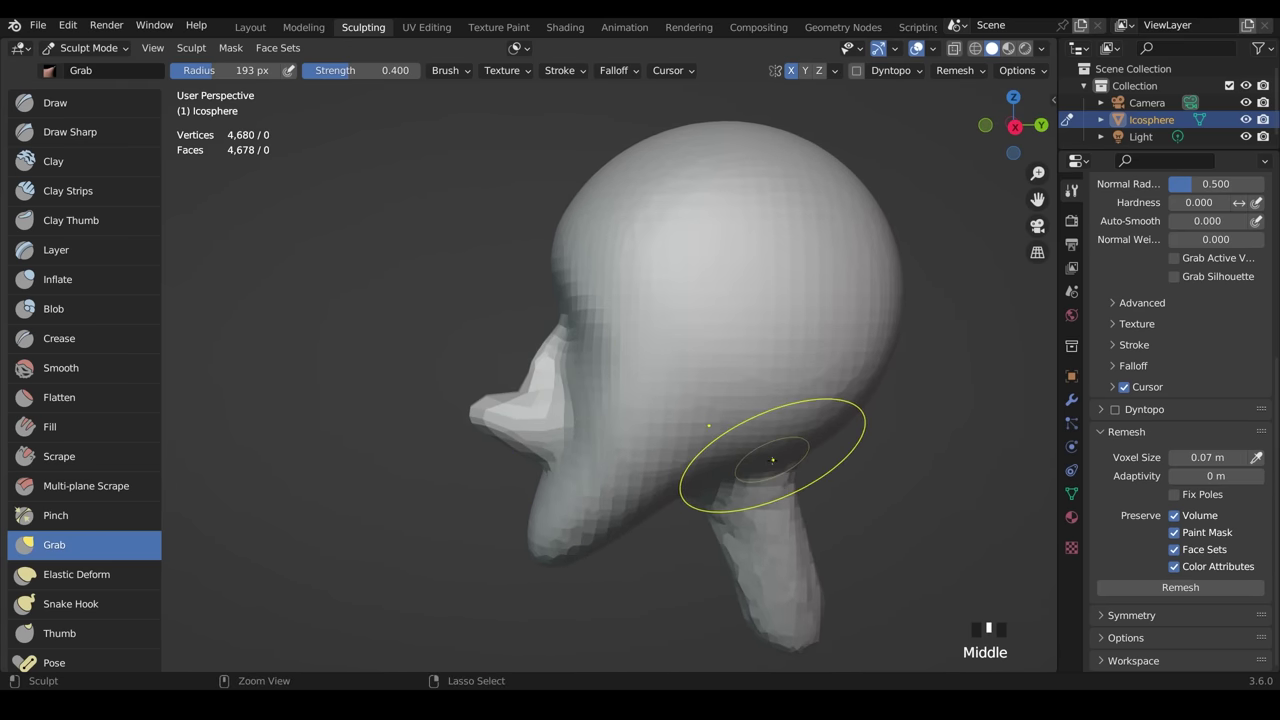
# - Set the remesh voxel size to 0.06 m and remesh the head with the new nose
pyautogui.moveTo(775, 470)
pyautogui.mouseDown(button='middle')
pyautogui.moveTo(771, 543)
pyautogui.moveTo(872, 499)
pyautogui.moveTo(783, 494)
pyautogui.mouseUp(button='middle')
pyautogui.keyDown('ctrl'); pyautogui.moveTo(620, 400); pyautogui.dragTo(607, 220, button='middle'); pyautogui.keyUp('ctrl')
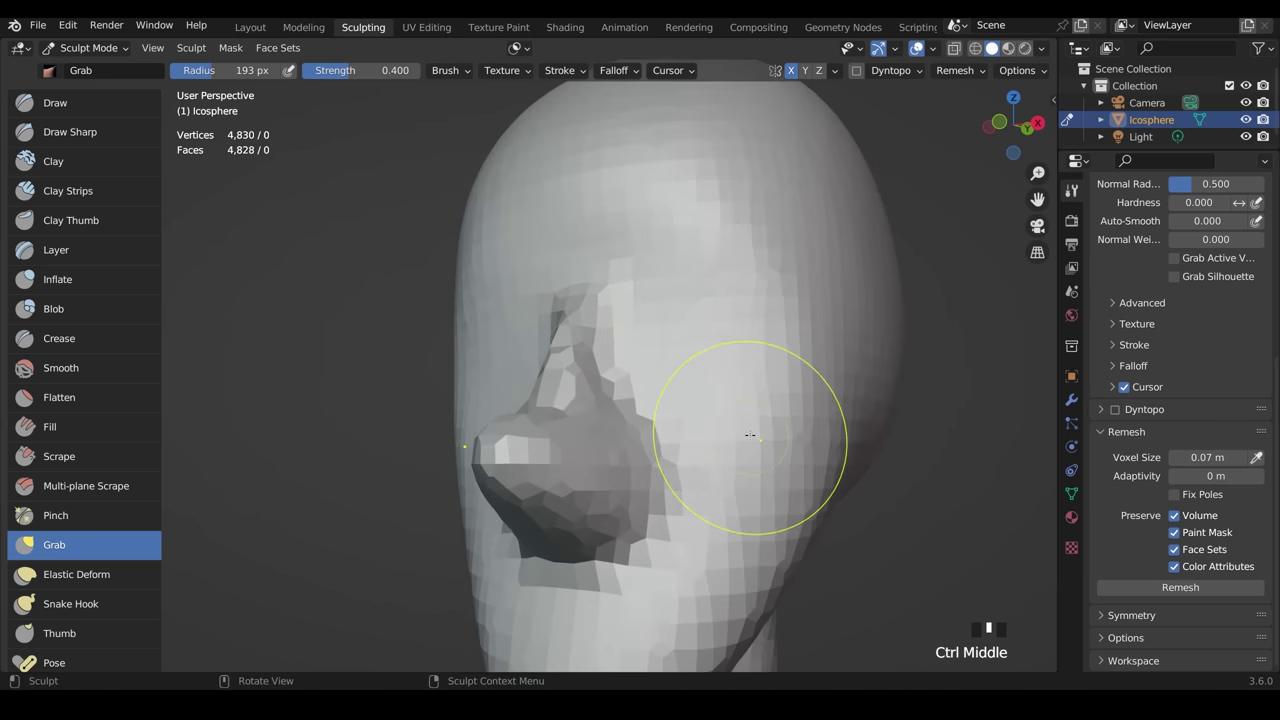
pyautogui.press('r')
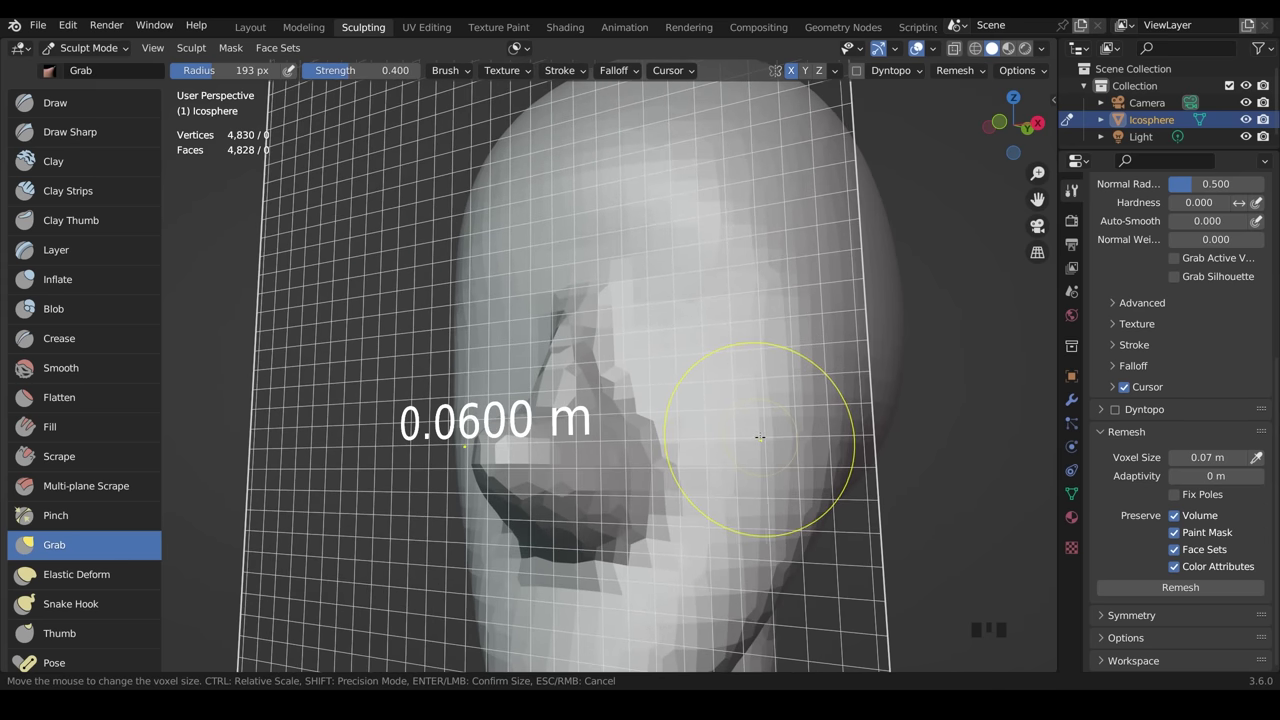
pyautogui.press('Escape')
pyautogui.hotkey('ctrl', 'r')
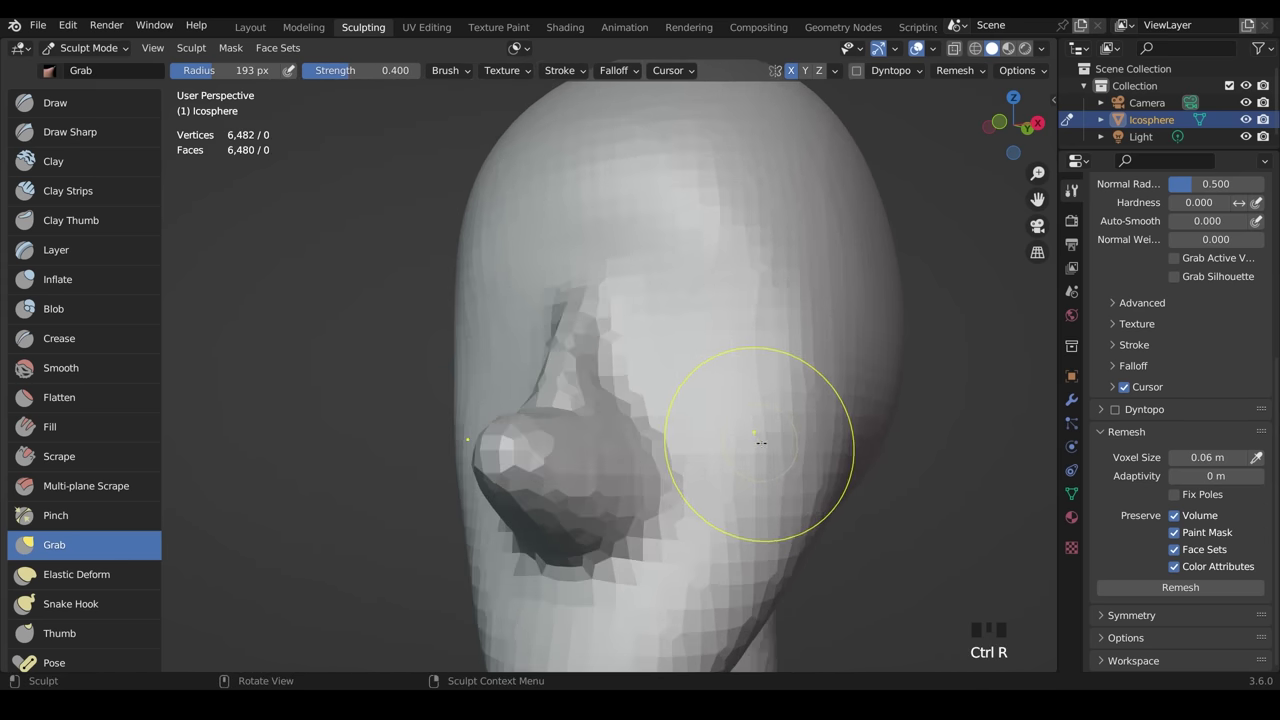
# - Smooth the rough surface of the neck
pyautogui.moveTo(766, 443); pyautogui.dragTo(809, 450, button='middle')
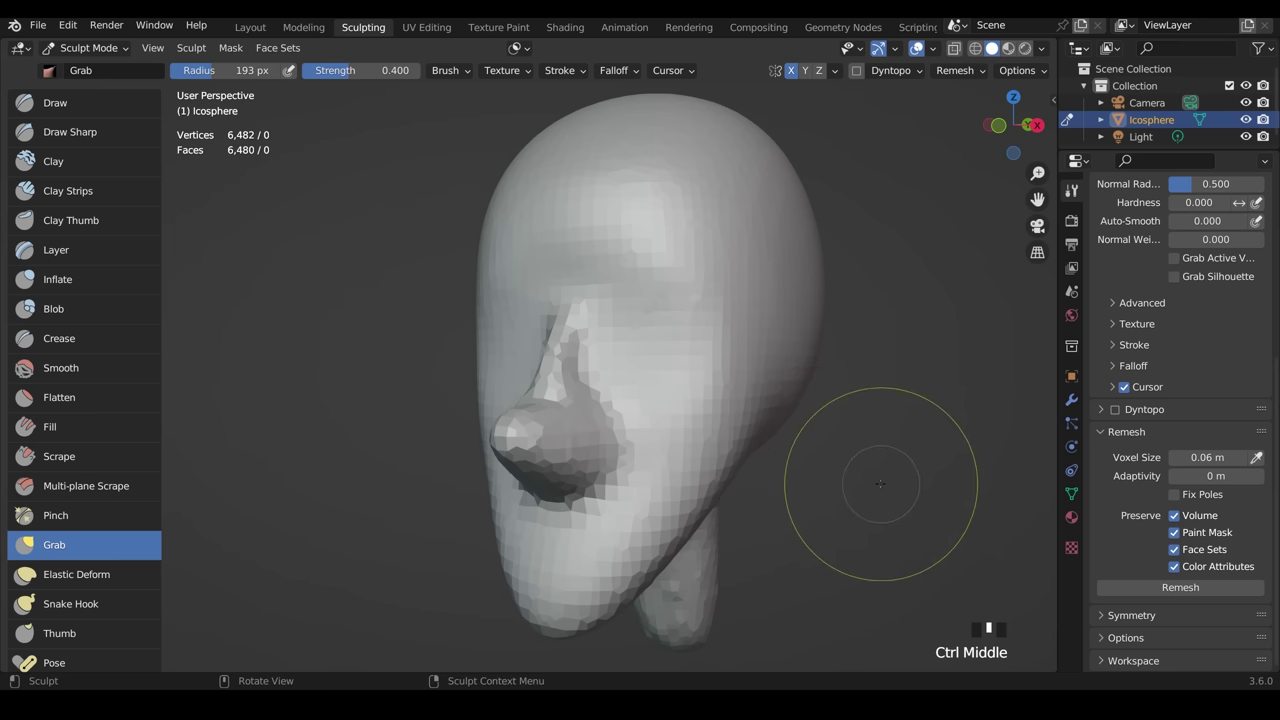
pyautogui.moveTo(829, 500); pyautogui.dragTo(677, 400, button='middle')
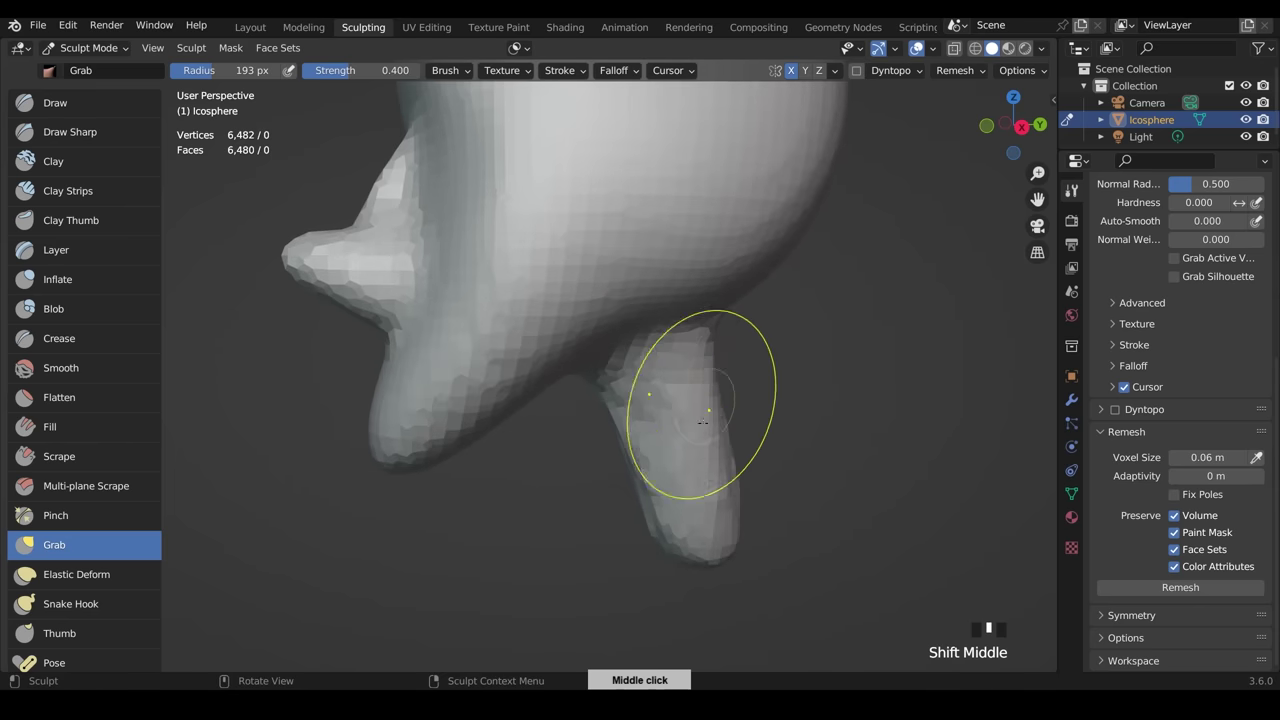
pyautogui.moveTo(677, 443)
pyautogui.keyDown('shift'); pyautogui.mouseDown()
pyautogui.moveTo(667, 417)
pyautogui.moveTo(680, 440)
pyautogui.mouseUp(); pyautogui.keyUp('shift')
# - Smooth the side of the forehead around the temple
pyautogui.moveTo(680, 440)
pyautogui.mouseDown(button='middle')
pyautogui.moveTo(756, 464)
pyautogui.moveTo(757, 480)
pyautogui.mouseUp(button='middle')
pyautogui.moveTo(766, 386)
pyautogui.keyDown('shift'); pyautogui.mouseDown(button='middle')
pyautogui.moveTo(818, 584)
pyautogui.moveTo(677, 303)
pyautogui.mouseUp(button='middle'); pyautogui.keyUp('shift')
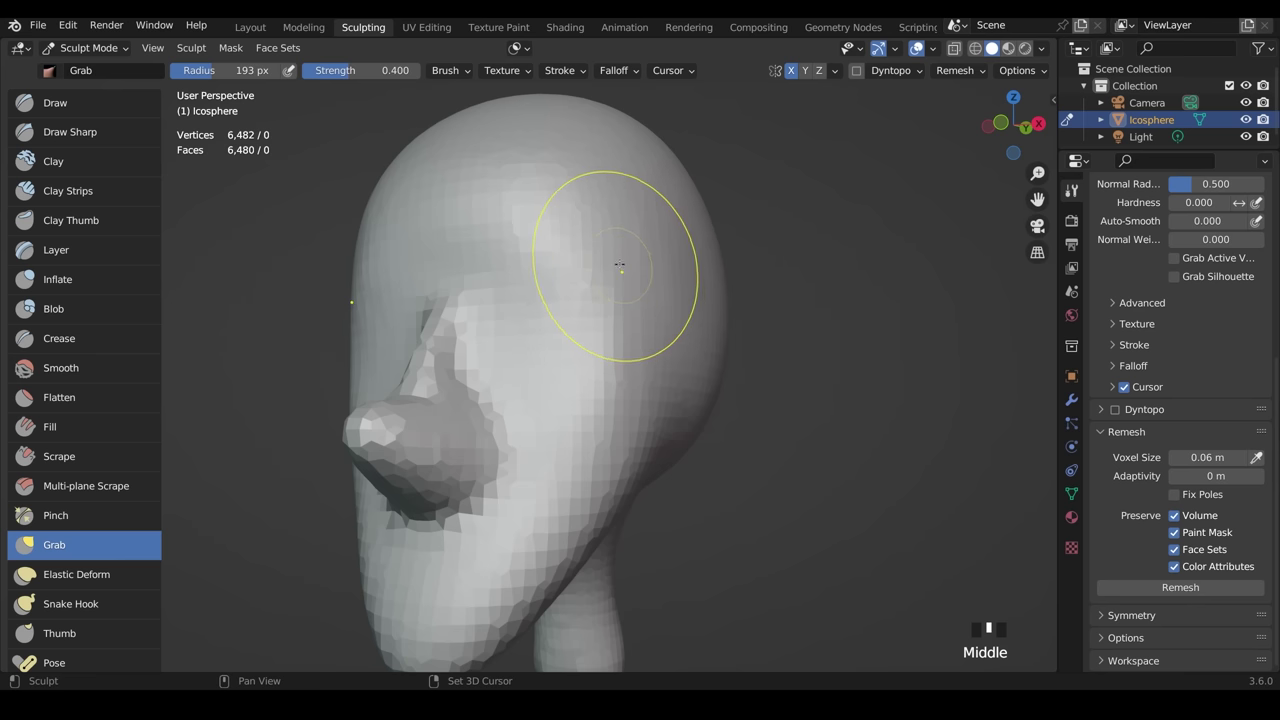
pyautogui.keyDown('shift'); pyautogui.moveTo(614, 256); pyautogui.dragTo(610, 302); pyautogui.keyUp('shift')
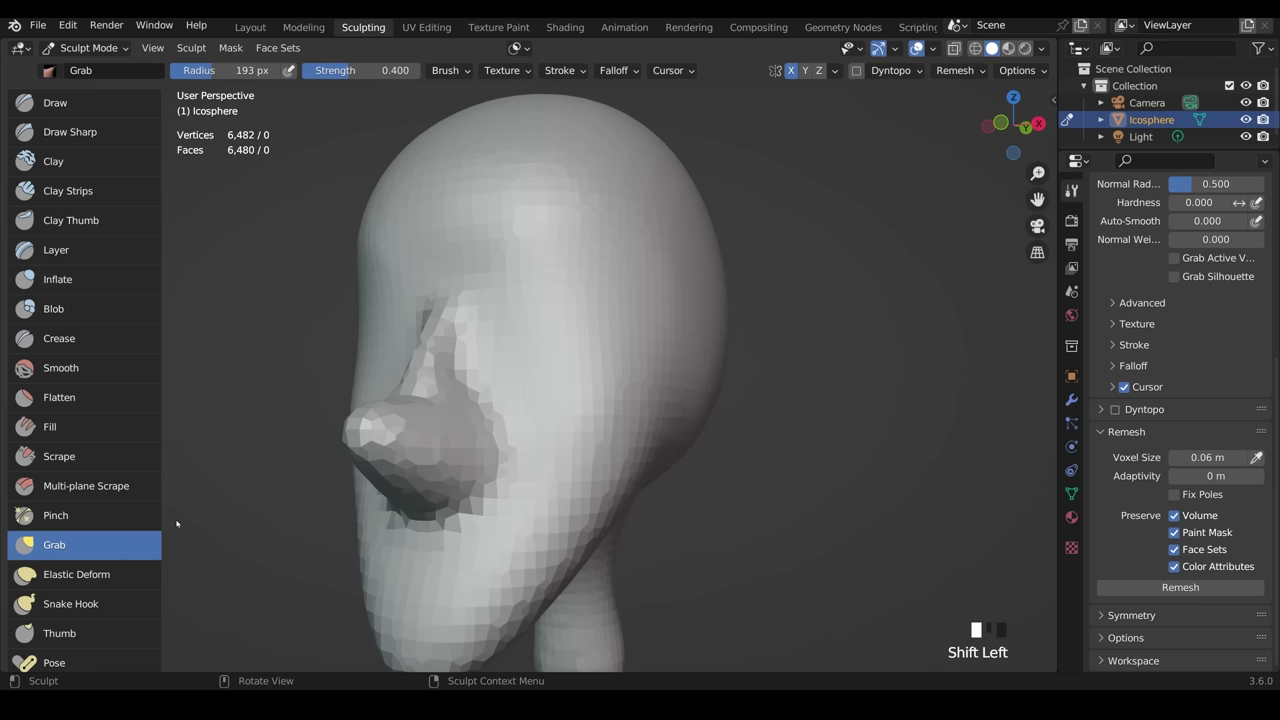
# - Push the eye sockets back into the face beside the nose bridge and ease the forehead backward with the Grab brush
pyautogui.moveTo(380, 340); pyautogui.dragTo(485, 336, button='middle')
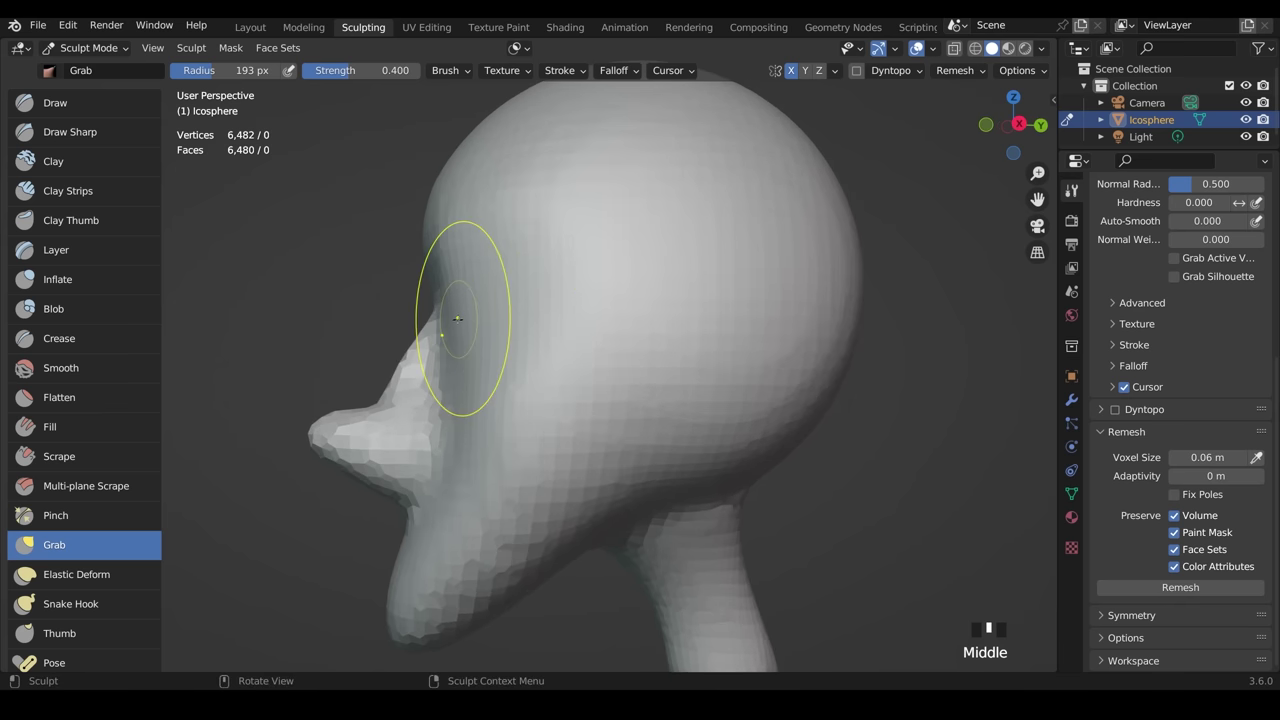
pyautogui.moveTo(458, 319); pyautogui.dragTo(503, 302)
pyautogui.moveTo(482, 302); pyautogui.dragTo(535, 300)
pyautogui.moveTo(535, 300)
pyautogui.mouseDown()
pyautogui.moveTo(553, 300)
pyautogui.moveTo(491, 314)
pyautogui.moveTo(491, 349)
pyautogui.moveTo(473, 354)
pyautogui.mouseUp()
pyautogui.moveTo(492, 422); pyautogui.dragTo(490, 441)
pyautogui.moveTo(754, 321)
pyautogui.keyDown('ctrl'); pyautogui.mouseDown(button='middle')
pyautogui.moveTo(718, 392)
pyautogui.moveTo(702, 376)
pyautogui.mouseUp(button='middle'); pyautogui.keyUp('ctrl')
pyautogui.moveTo(482, 219); pyautogui.dragTo(514, 206)
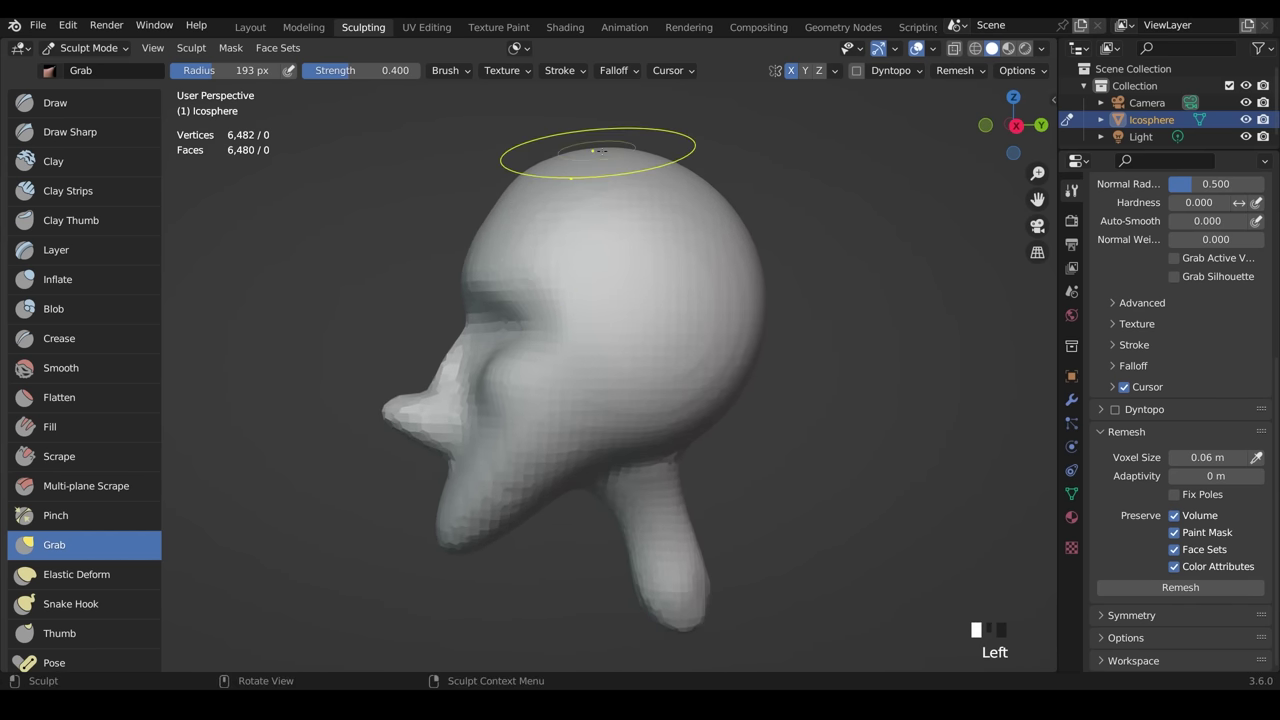
# - Enlarge the Grab brush to 350 px and reshape the crown and back of the skull into a rounder profile
pyautogui.press('f')
pyautogui.click(888, 255)
pyautogui.keyDown('shift'); pyautogui.moveTo(727, 222); pyautogui.dragTo(695, 302, button='middle'); pyautogui.keyUp('shift')
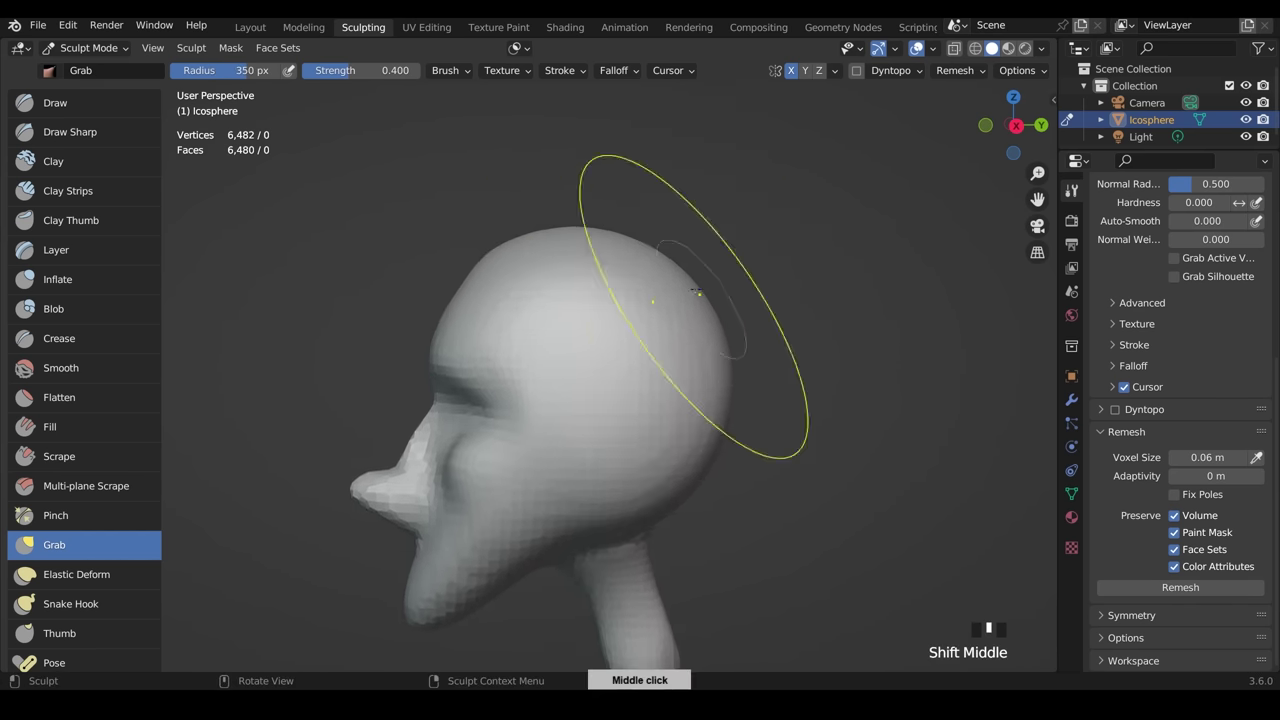
pyautogui.moveTo(684, 274)
pyautogui.mouseDown()
pyautogui.moveTo(644, 237)
pyautogui.moveTo(674, 246)
pyautogui.mouseUp()
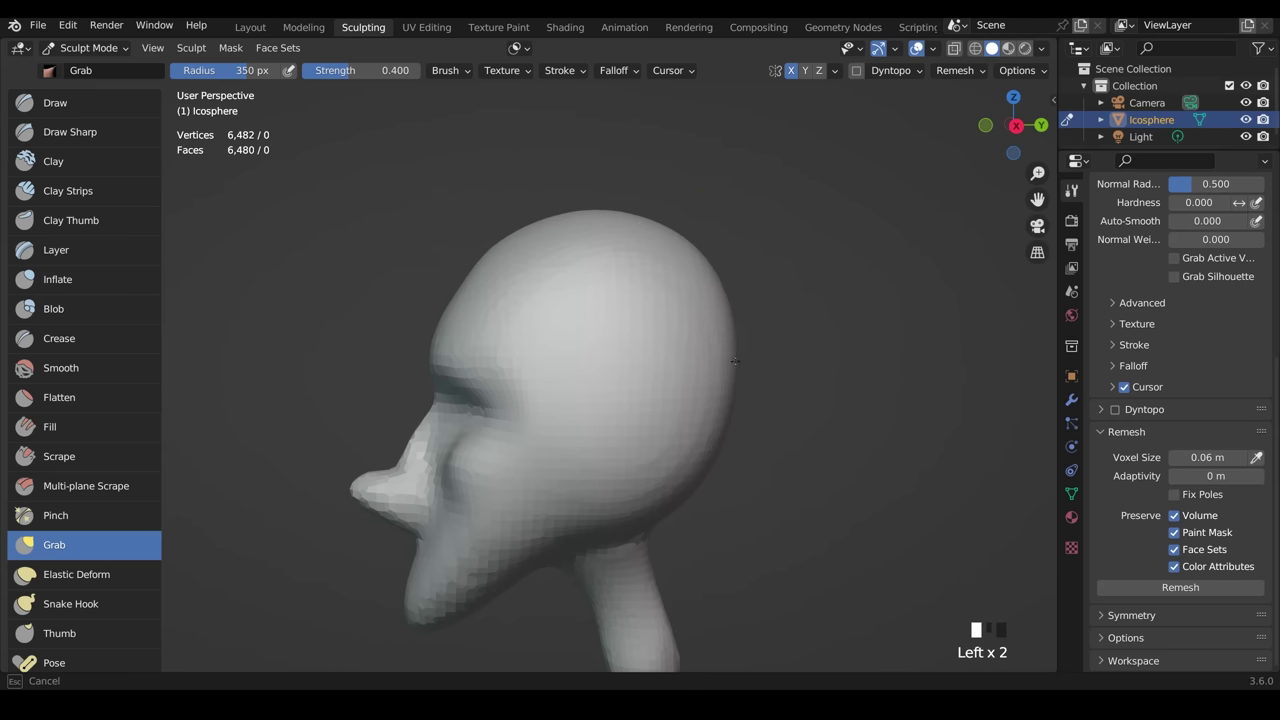
pyautogui.moveTo(712, 428); pyautogui.dragTo(703, 440)
pyautogui.moveTo(712, 476); pyautogui.dragTo(700, 467)
pyautogui.moveTo(688, 486); pyautogui.dragTo(680, 475)
# - Reshape the mouth area, chin and jawline below the nose with the Grab brush
pyautogui.moveTo(720, 482)
pyautogui.keyDown('shift'); pyautogui.mouseDown(button='middle')
pyautogui.moveTo(734, 371)
pyautogui.moveTo(811, 412)
pyautogui.moveTo(669, 422)
pyautogui.moveTo(585, 341)
pyautogui.mouseUp(button='middle'); pyautogui.keyUp('shift')
pyautogui.moveTo(528, 350); pyautogui.dragTo(586, 314)
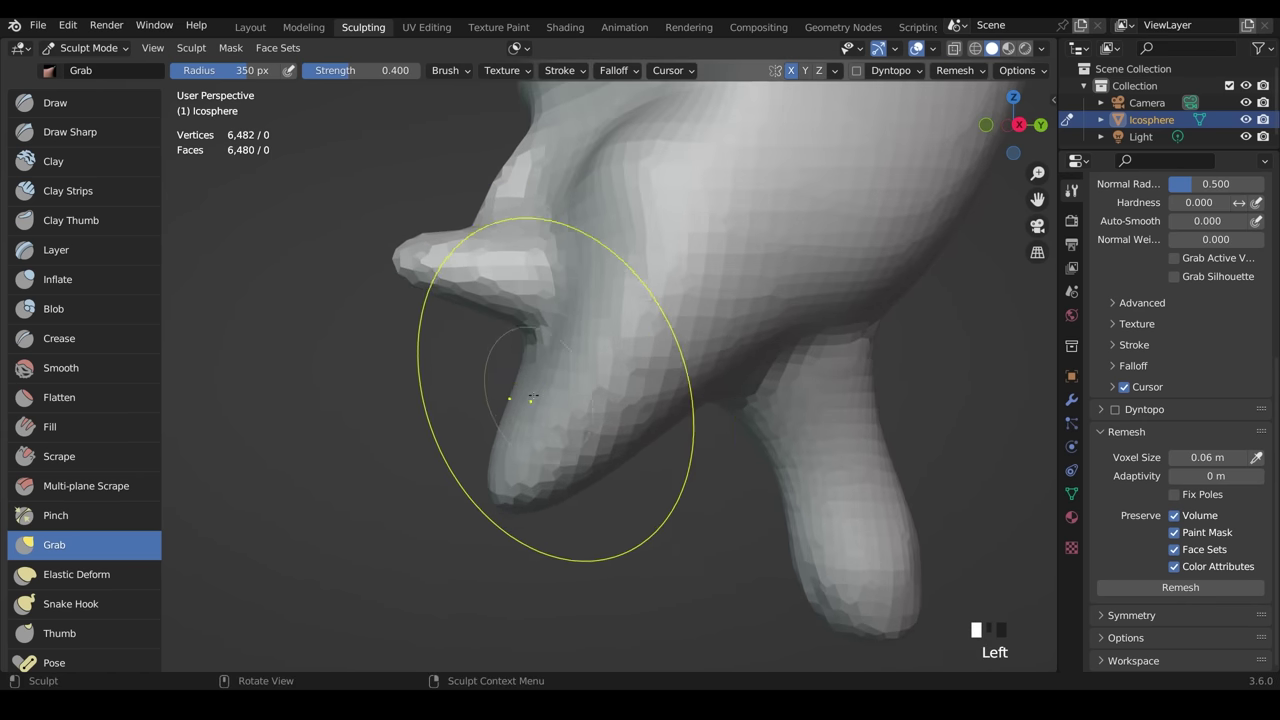
pyautogui.moveTo(516, 398); pyautogui.dragTo(562, 402)
pyautogui.moveTo(560, 472); pyautogui.dragTo(490, 453)
pyautogui.moveTo(627, 418); pyautogui.dragTo(692, 472)
# - Shape the eye sockets, brow and upper cheeks around the eyes with short Grab strokes
pyautogui.moveTo(698, 480)
pyautogui.mouseDown(button='middle')
pyautogui.moveTo(640, 450)
pyautogui.moveTo(670, 420)
pyautogui.moveTo(860, 322)
pyautogui.moveTo(820, 440)
pyautogui.moveTo(775, 475)
pyautogui.moveTo(867, 451)
pyautogui.moveTo(757, 571)
pyautogui.moveTo(686, 537)
pyautogui.moveTo(680, 395)
pyautogui.moveTo(600, 386)
pyautogui.mouseUp(button='middle')
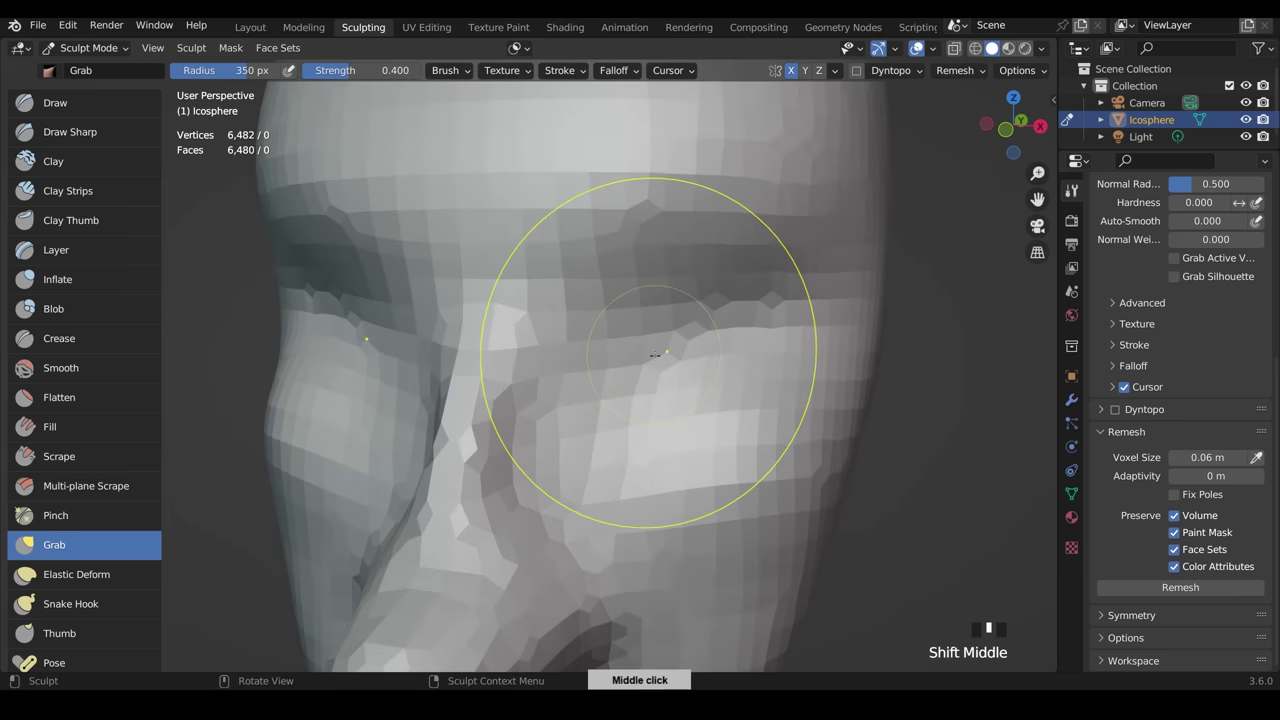
pyautogui.press('f')
pyautogui.moveTo(626, 356); pyautogui.dragTo(636, 318)
pyautogui.moveTo(622, 322); pyautogui.dragTo(612, 308)
pyautogui.moveTo(718, 348); pyautogui.dragTo(724, 382)
pyautogui.moveTo(708, 368); pyautogui.dragTo(680, 380)
pyautogui.moveTo(652, 376); pyautogui.dragTo(657, 386)
pyautogui.moveTo(738, 358); pyautogui.dragTo(750, 340)
pyautogui.moveTo(702, 376)
pyautogui.mouseDown()
pyautogui.moveTo(697, 386)
pyautogui.moveTo(686, 374)
pyautogui.mouseUp()
pyautogui.moveTo(645, 373); pyautogui.dragTo(645, 373)
pyautogui.moveTo(654, 362); pyautogui.dragTo(662, 372)
pyautogui.moveTo(736, 376)
pyautogui.mouseDown(button='middle')
pyautogui.moveTo(700, 409)
pyautogui.moveTo(636, 378)
pyautogui.mouseUp(button='middle')
pyautogui.moveTo(644, 376)
pyautogui.mouseDown()
pyautogui.moveTo(656, 360)
pyautogui.moveTo(629, 349)
pyautogui.moveTo(650, 347)
pyautogui.moveTo(638, 366)
pyautogui.moveTo(668, 352)
pyautogui.moveTo(648, 370)
pyautogui.mouseUp()
# - Set the Grab brush radius to 377 px and nudge the inner eye corners toward the nose bridge
pyautogui.press('f')
pyautogui.click(926, 358)
pyautogui.moveTo(648, 374); pyautogui.dragTo(661, 380)
pyautogui.moveTo(661, 380); pyautogui.dragTo(540, 320, button='middle')
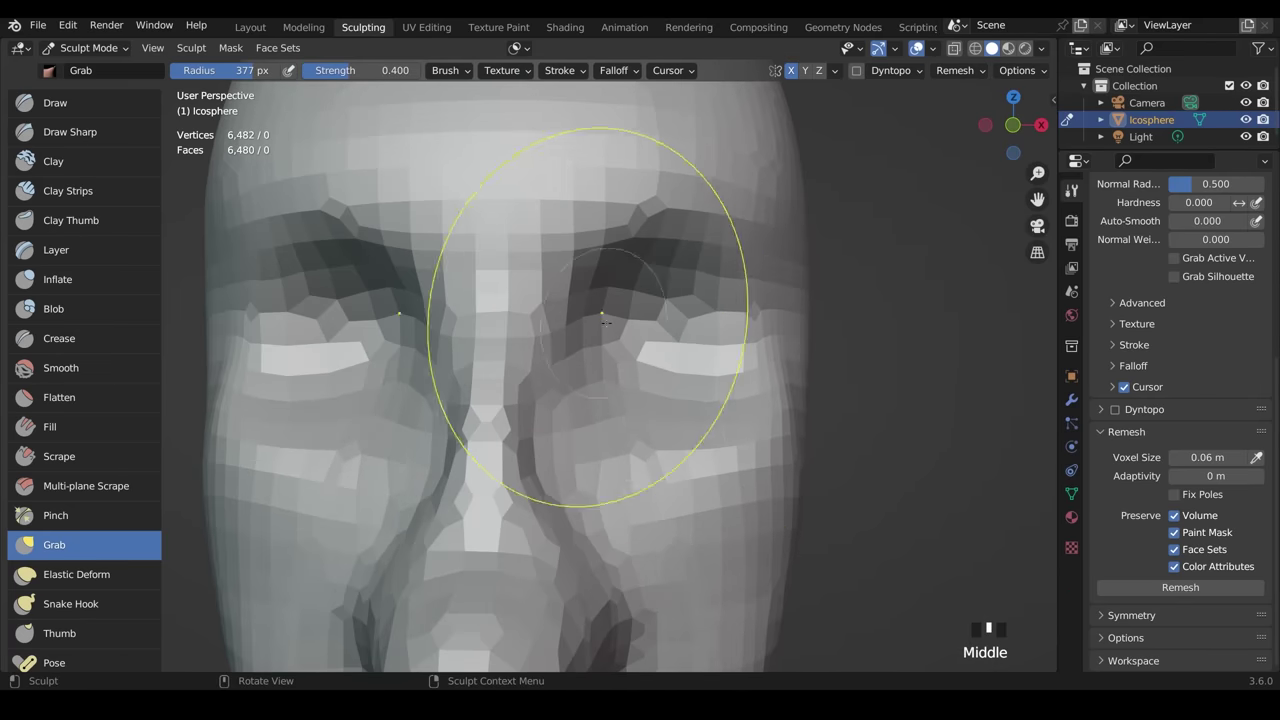
pyautogui.click(573, 328)
pyautogui.moveTo(573, 329); pyautogui.dragTo(565, 332)
pyautogui.moveTo(572, 345)
pyautogui.mouseDown()
pyautogui.moveTo(553, 343)
pyautogui.moveTo(565, 335)
pyautogui.mouseUp()
# - Remesh the head with the 0.06 m voxel size to even out the stretched eye area
pyautogui.moveTo(740, 325)
pyautogui.keyDown('ctrl'); pyautogui.mouseDown(button='middle')
pyautogui.moveTo(771, 449)
pyautogui.moveTo(683, 492)
pyautogui.moveTo(740, 460)
pyautogui.mouseUp(button='middle'); pyautogui.keyUp('ctrl')
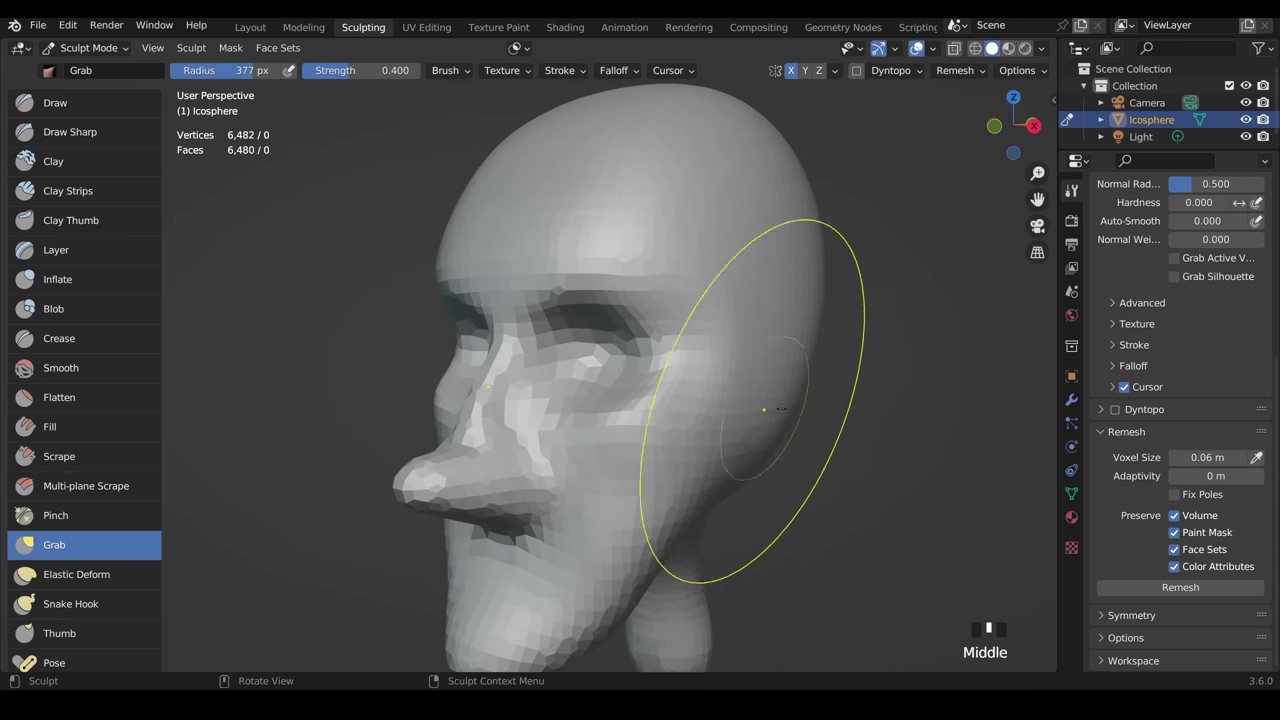
pyautogui.hotkey('ctrl', 'r')
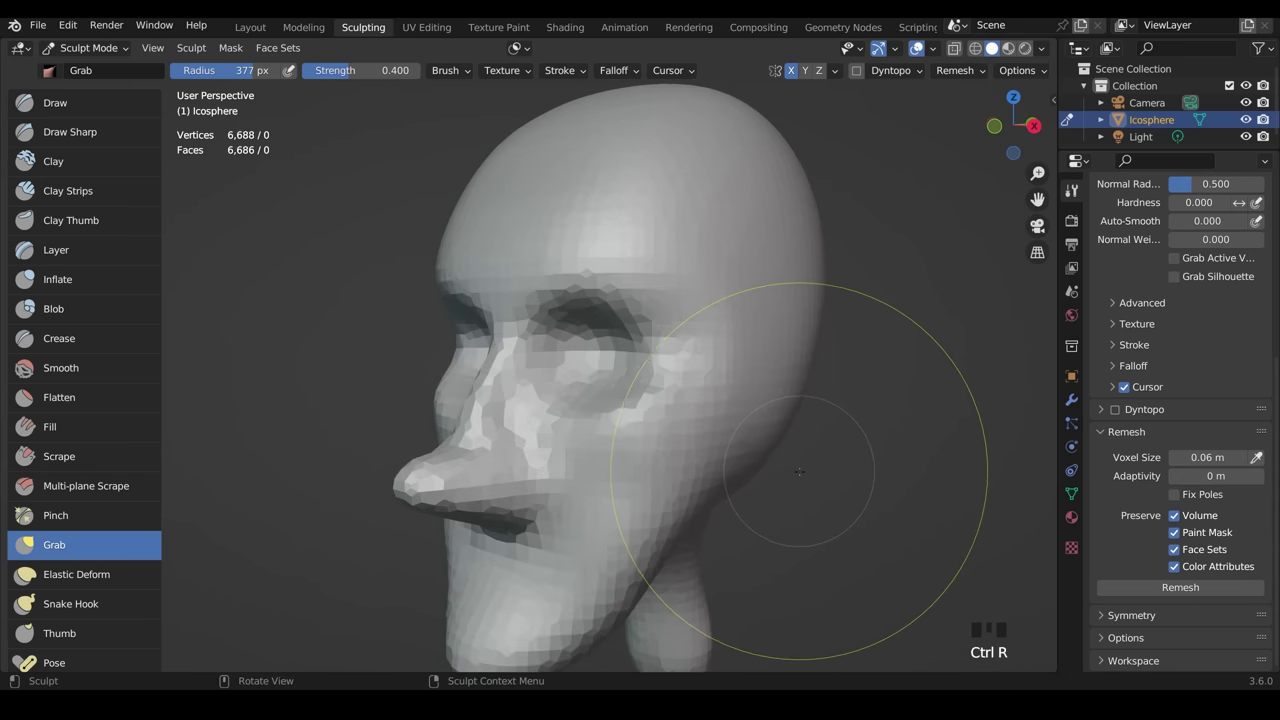
pyautogui.moveTo(798, 469)
pyautogui.mouseDown(button='middle')
pyautogui.moveTo(888, 458)
pyautogui.moveTo(812, 456)
pyautogui.mouseUp(button='middle')
pyautogui.moveTo(812, 456)
pyautogui.keyDown('ctrl'); pyautogui.mouseDown(button='middle')
pyautogui.moveTo(800, 489)
pyautogui.moveTo(769, 483)
pyautogui.moveTo(808, 425)
pyautogui.mouseUp(button='middle'); pyautogui.keyUp('ctrl')
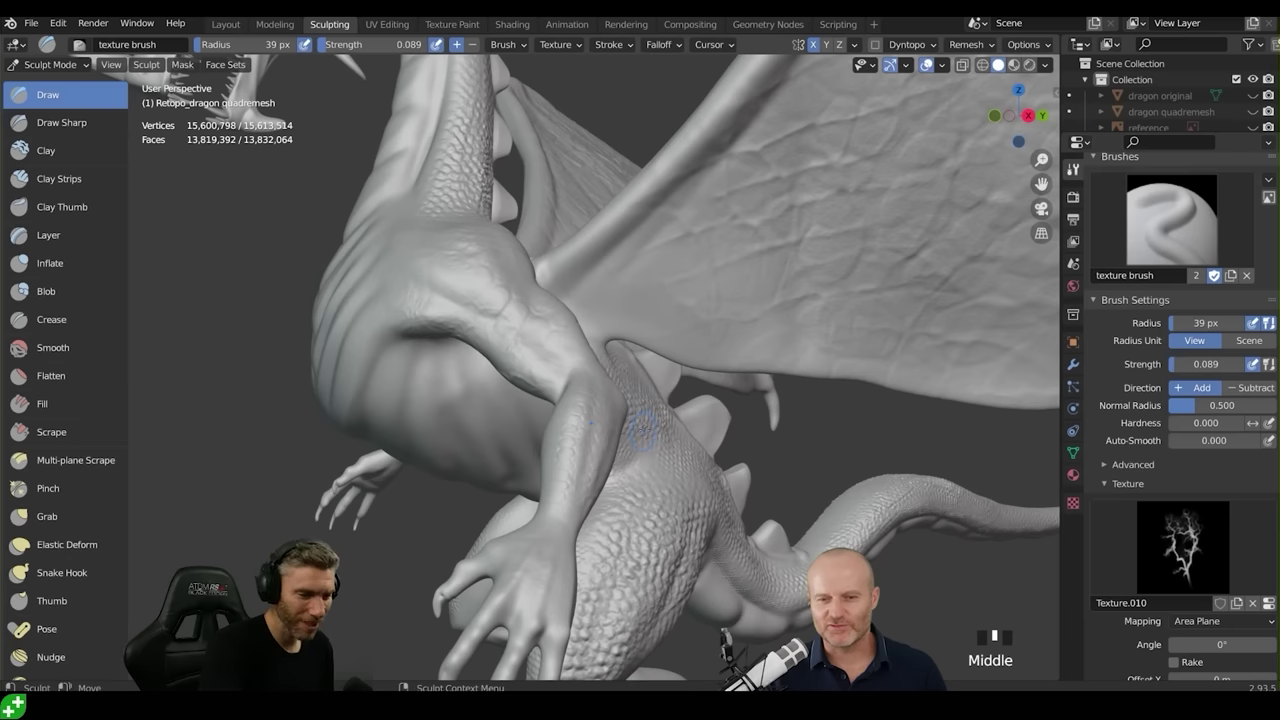
pyautogui.hotkey('shift', 'f')
pyautogui.click(650, 400)
pyautogui.moveTo(650, 400); pyautogui.dragTo(612, 424, button='middle')
pyautogui.moveTo(505, 304); pyautogui.dragTo(520, 300, button='middle')
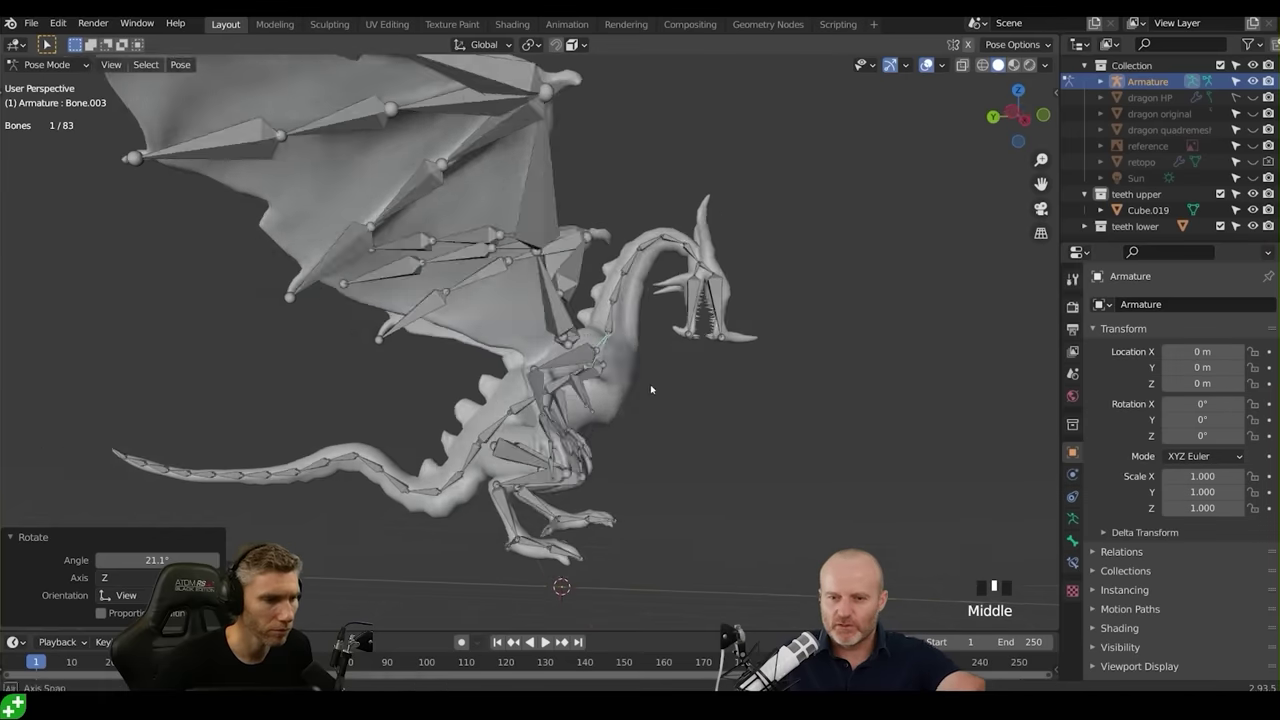
pyautogui.press('r')
pyautogui.click(755, 296)
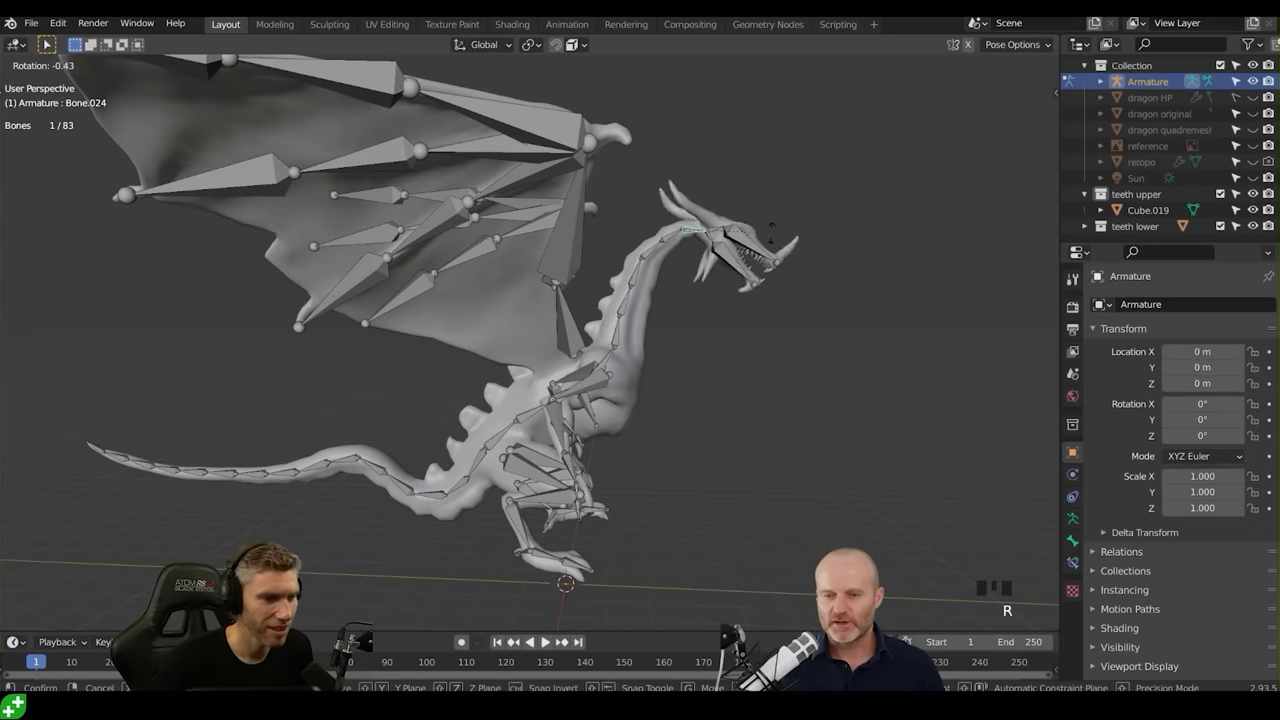
pyautogui.moveTo(755, 296); pyautogui.dragTo(623, 300, button='middle')
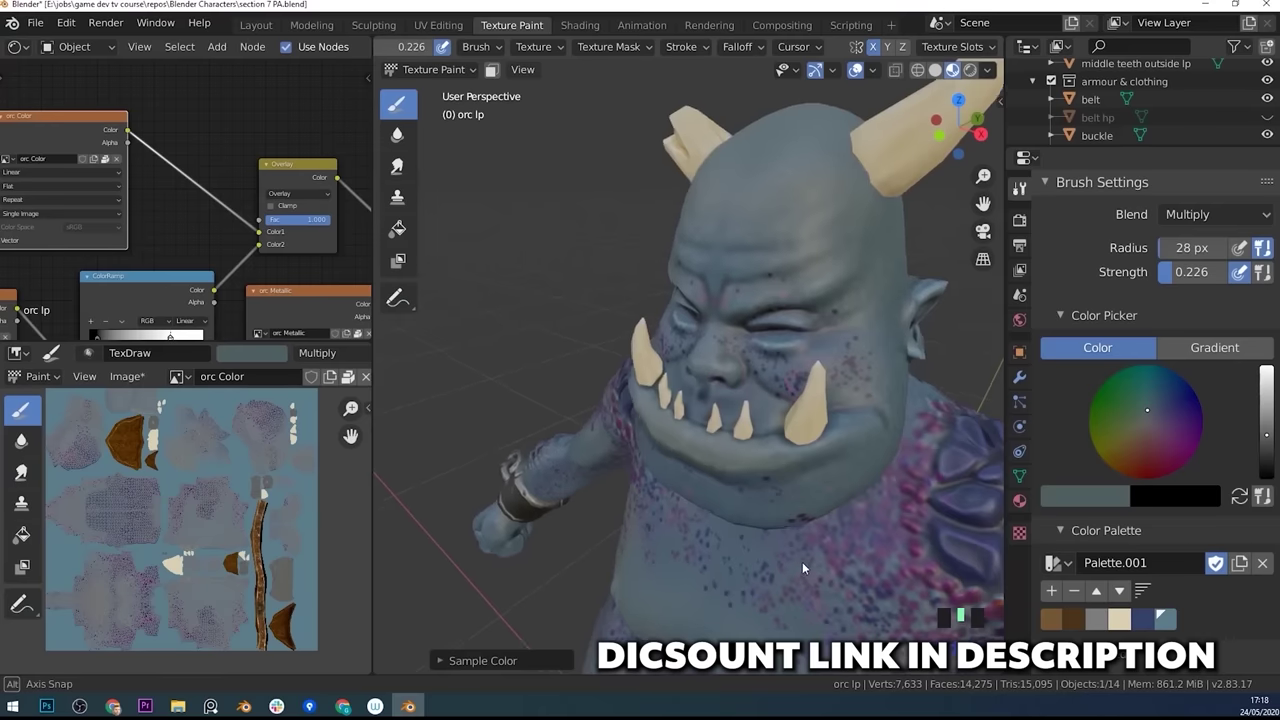
pyautogui.moveTo(802, 561)
pyautogui.mouseDown(button='middle')
pyautogui.moveTo(840, 524)
pyautogui.moveTo(814, 514)
pyautogui.mouseUp(button='middle')
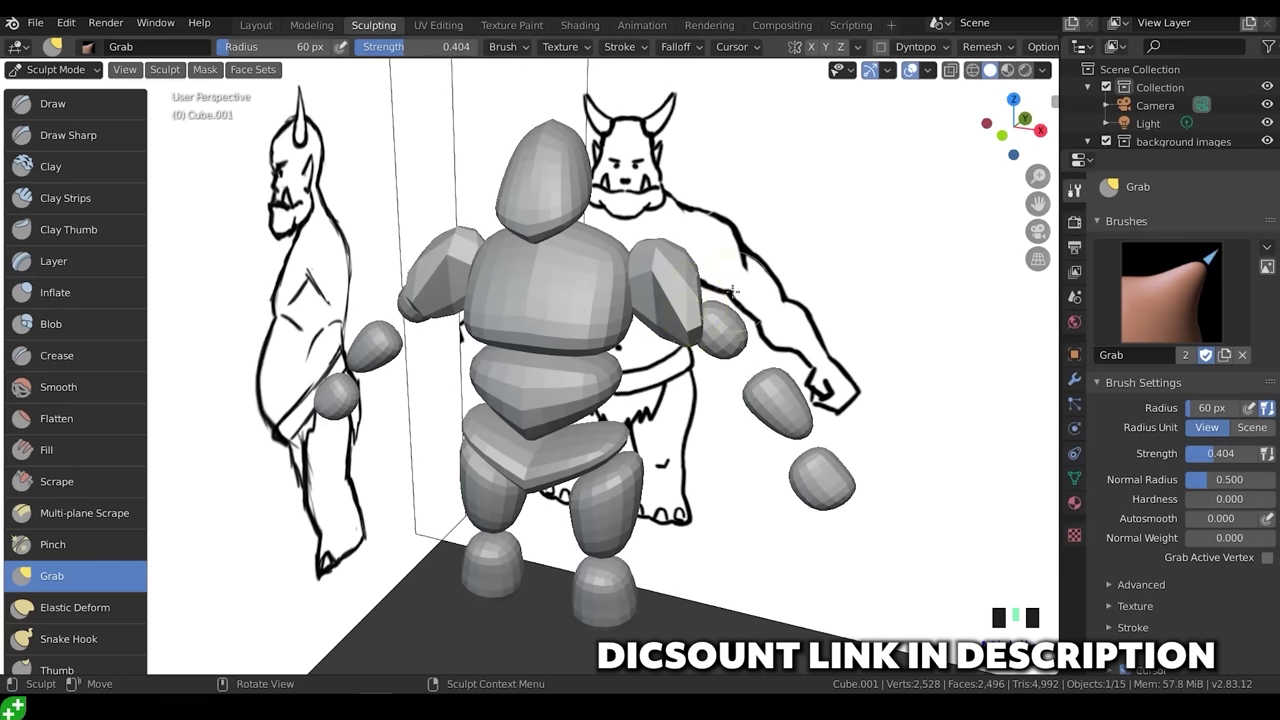
pyautogui.press('g')
pyautogui.press('z')
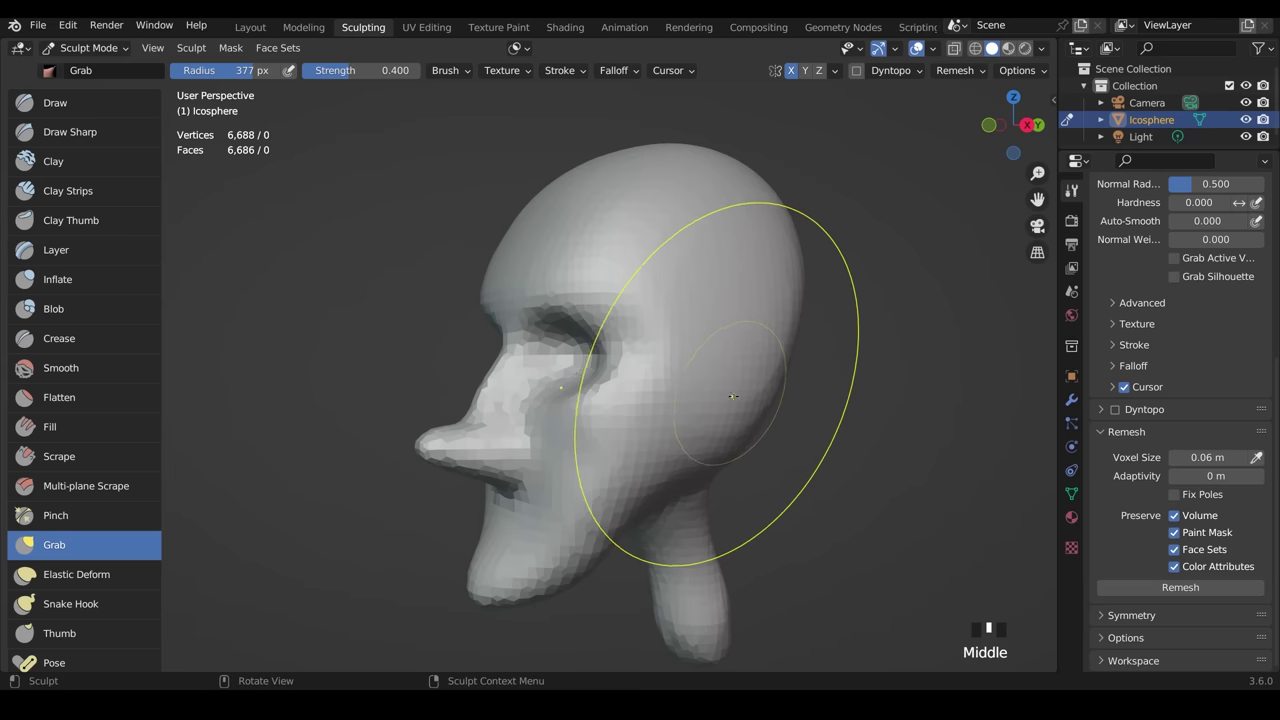
# - Choose the Draw brush with a 52 px radius and build up a raised ear on the side of the head
pyautogui.moveTo(700, 386); pyautogui.dragTo(586, 571)
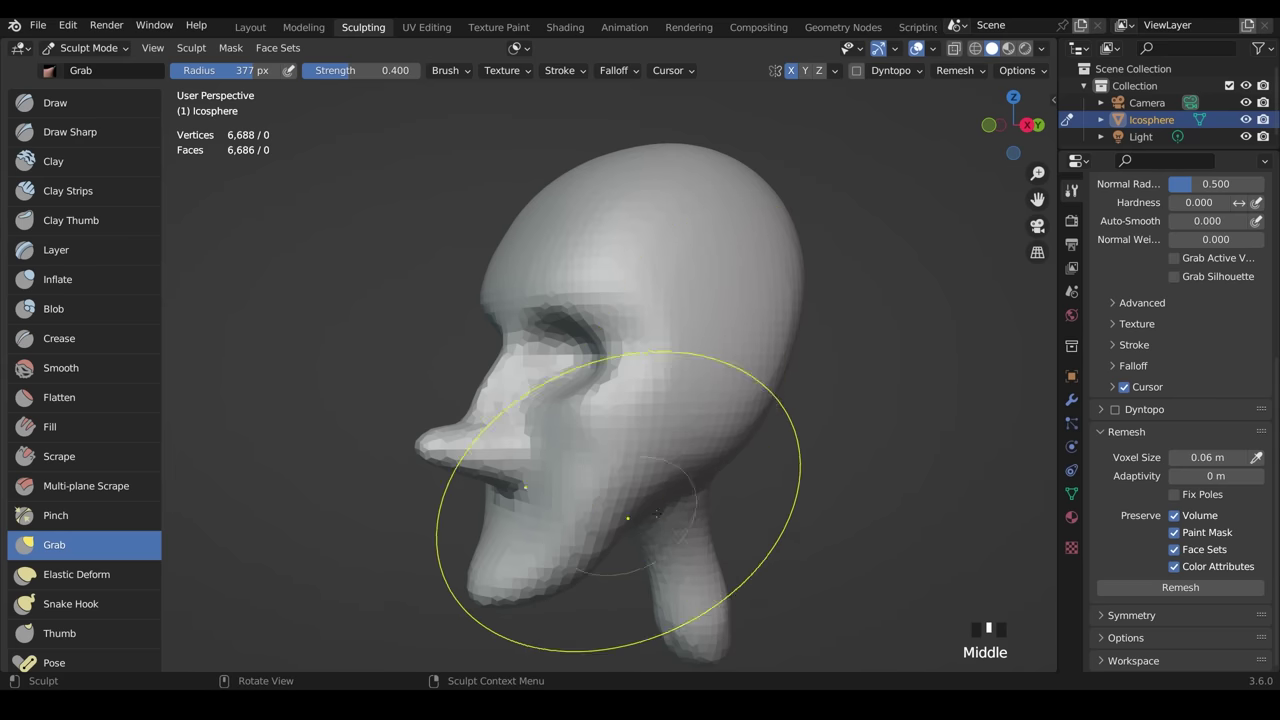
pyautogui.click(94, 106)
pyautogui.press('f')
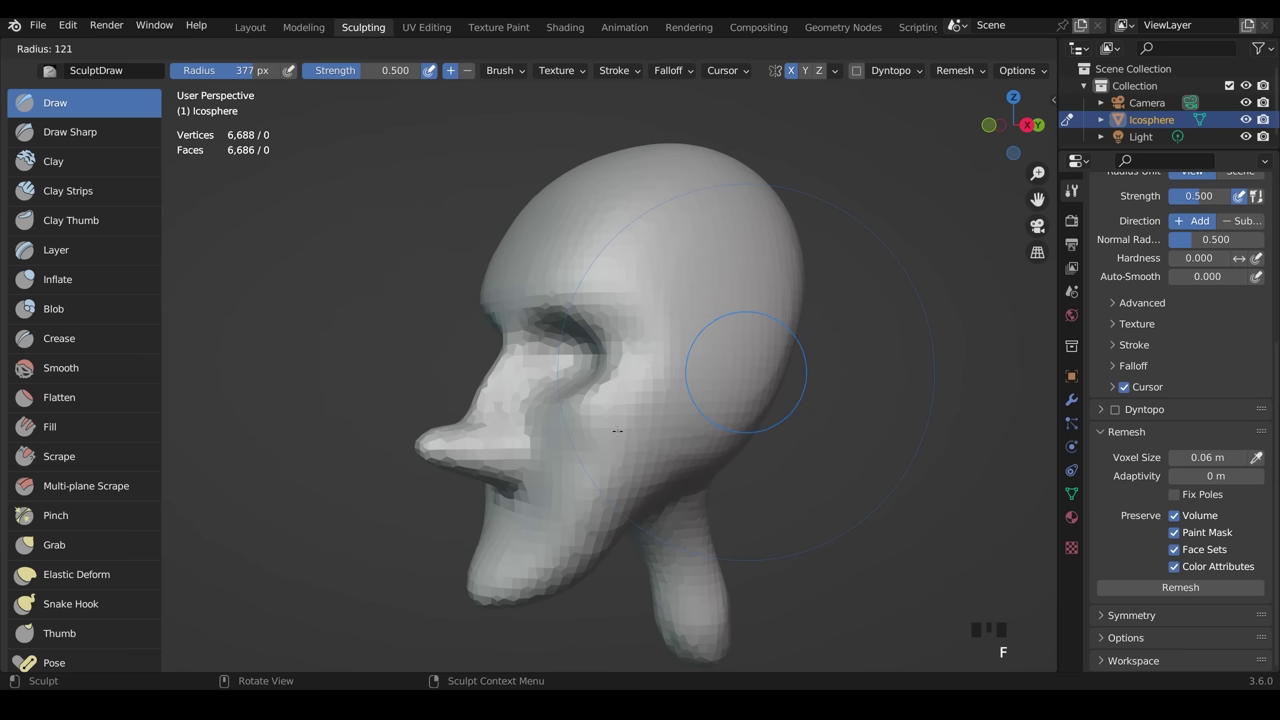
pyautogui.click(700, 376)
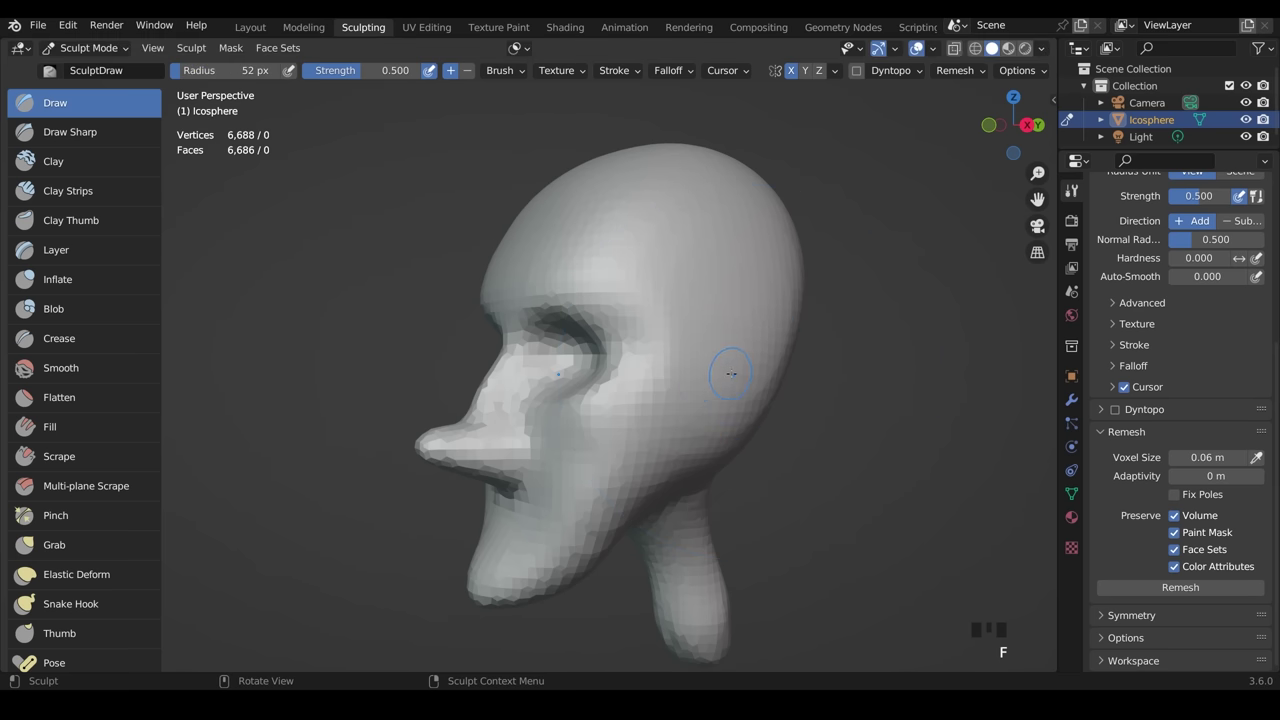
pyautogui.moveTo(731, 374)
pyautogui.mouseDown()
pyautogui.moveTo(742, 405)
pyautogui.moveTo(749, 364)
pyautogui.mouseUp()
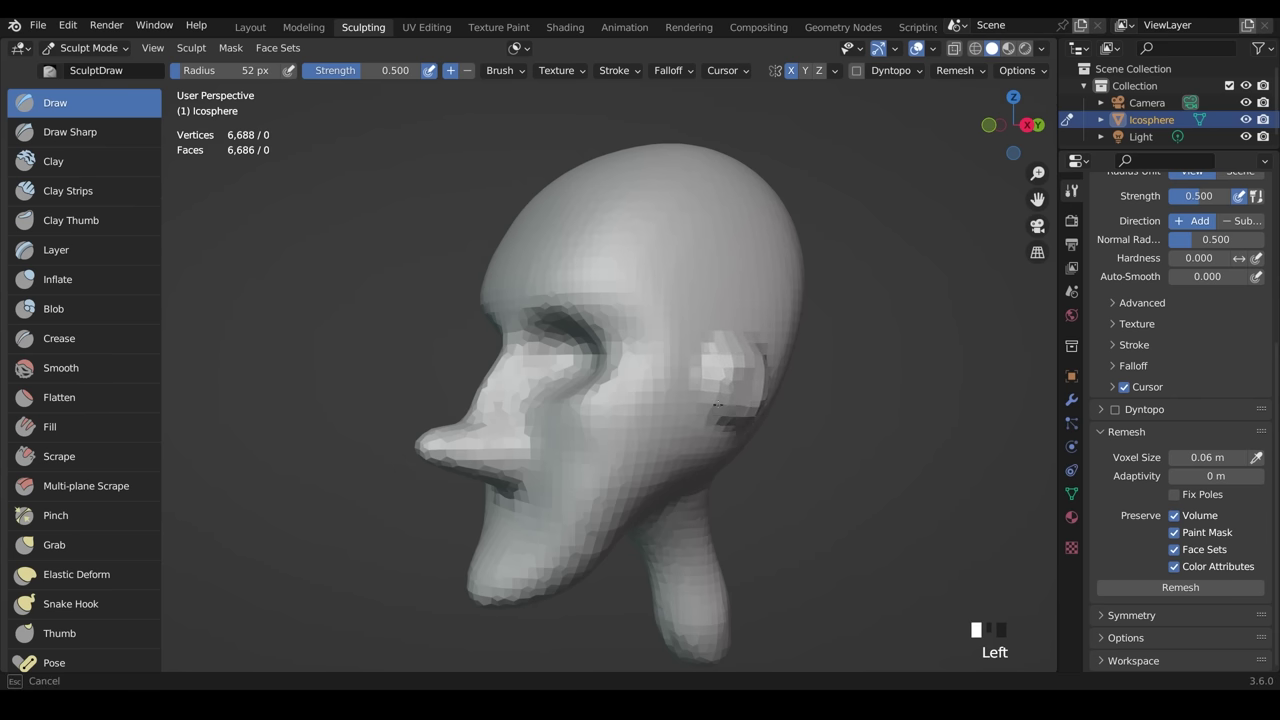
pyautogui.moveTo(717, 404); pyautogui.dragTo(754, 387)
# - Extend the ear outward and fill in its upper and lower parts with more Draw strokes
pyautogui.moveTo(754, 360)
pyautogui.mouseDown(button='middle')
pyautogui.moveTo(730, 355)
pyautogui.moveTo(790, 350)
pyautogui.moveTo(706, 330)
pyautogui.moveTo(780, 350)
pyautogui.moveTo(718, 358)
pyautogui.mouseUp(button='middle')
pyautogui.moveTo(718, 358); pyautogui.dragTo(723, 362)
pyautogui.moveTo(717, 438); pyautogui.dragTo(740, 415)
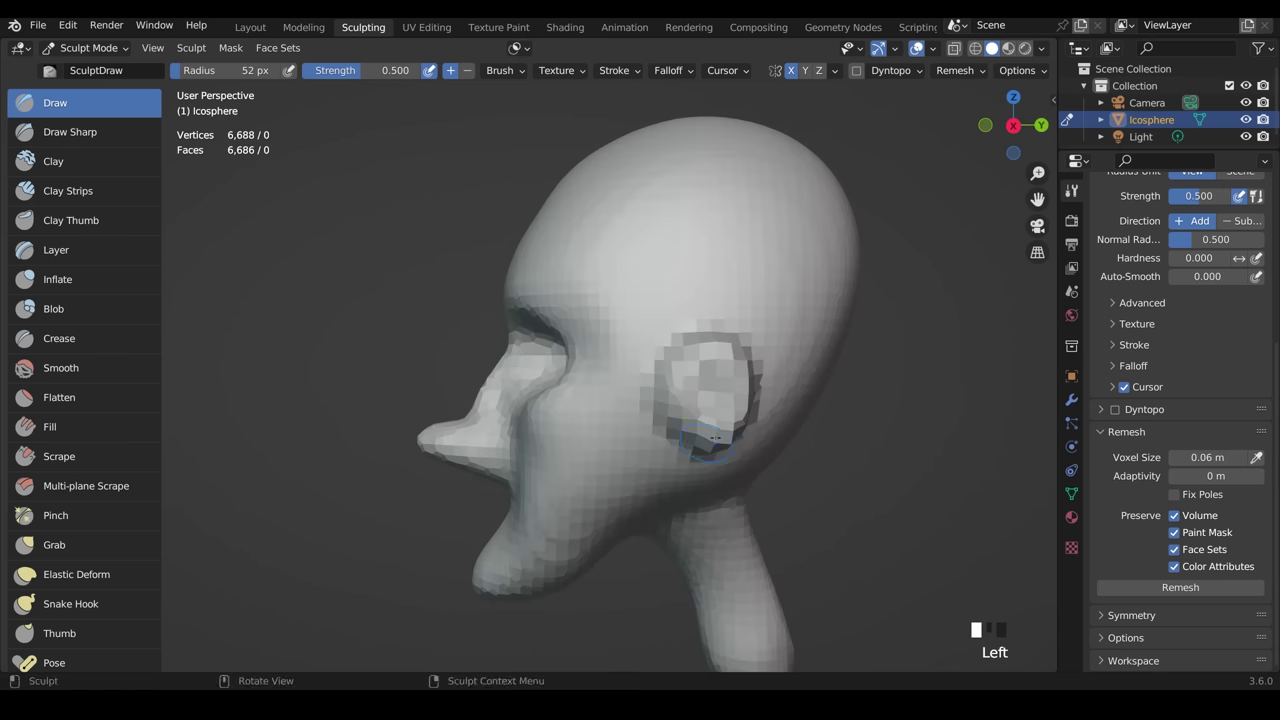
pyautogui.moveTo(765, 385); pyautogui.dragTo(785, 345, button='middle')
pyautogui.moveTo(745, 365); pyautogui.dragTo(726, 287)
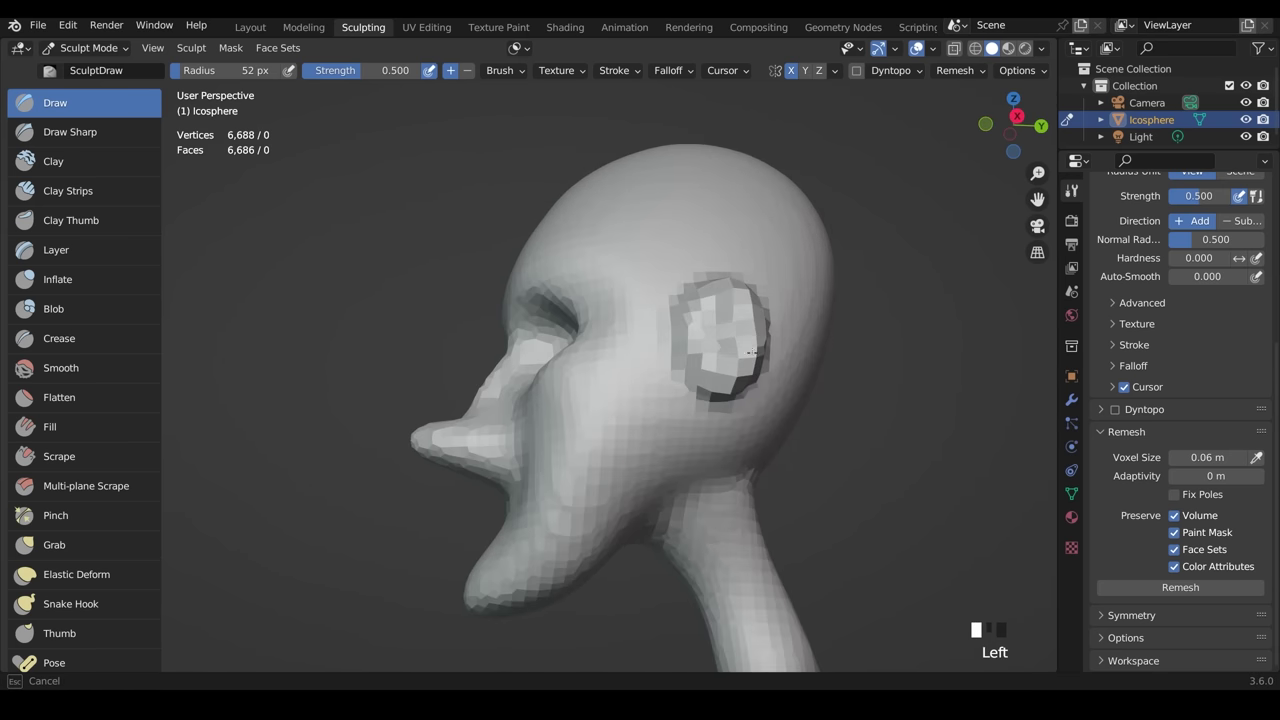
pyautogui.moveTo(726, 287); pyautogui.dragTo(737, 389, button='middle')
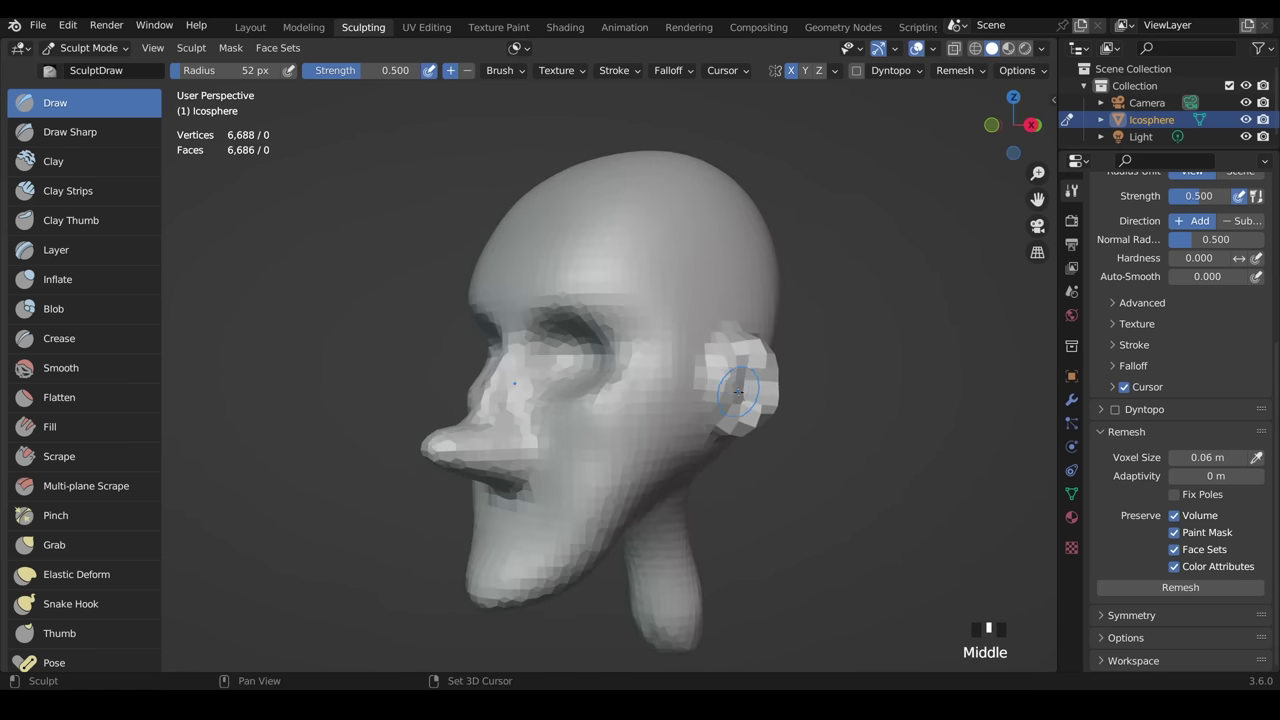
# - Smooth the rough ear surface and build its outer shape back up with the Draw brush
pyautogui.keyDown('shift'); pyautogui.moveTo(737, 393); pyautogui.dragTo(731, 371); pyautogui.keyUp('shift')
pyautogui.moveTo(731, 371)
pyautogui.mouseDown(button='middle')
pyautogui.moveTo(743, 401)
pyautogui.moveTo(760, 400)
pyautogui.moveTo(740, 400)
pyautogui.mouseUp(button='middle')
pyautogui.moveTo(740, 398); pyautogui.dragTo(688, 385)
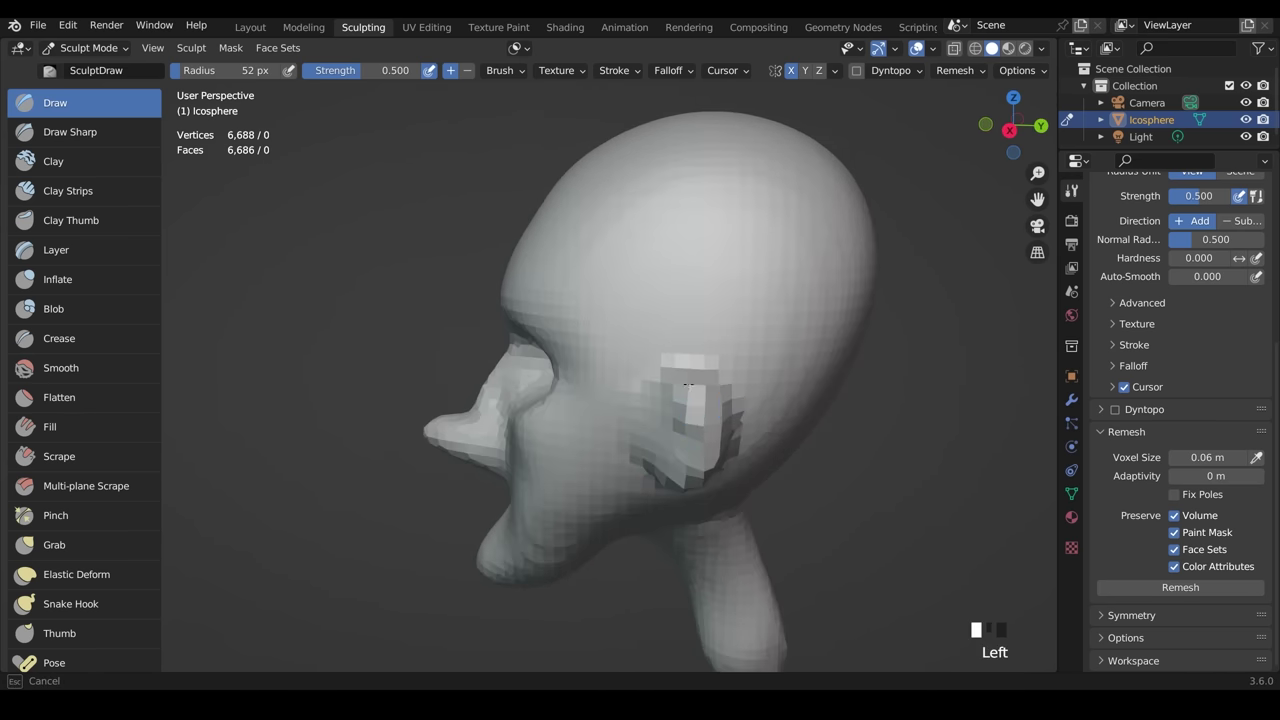
pyautogui.moveTo(716, 431); pyautogui.dragTo(716, 430)
pyautogui.moveTo(716, 430); pyautogui.dragTo(766, 383, button='middle')
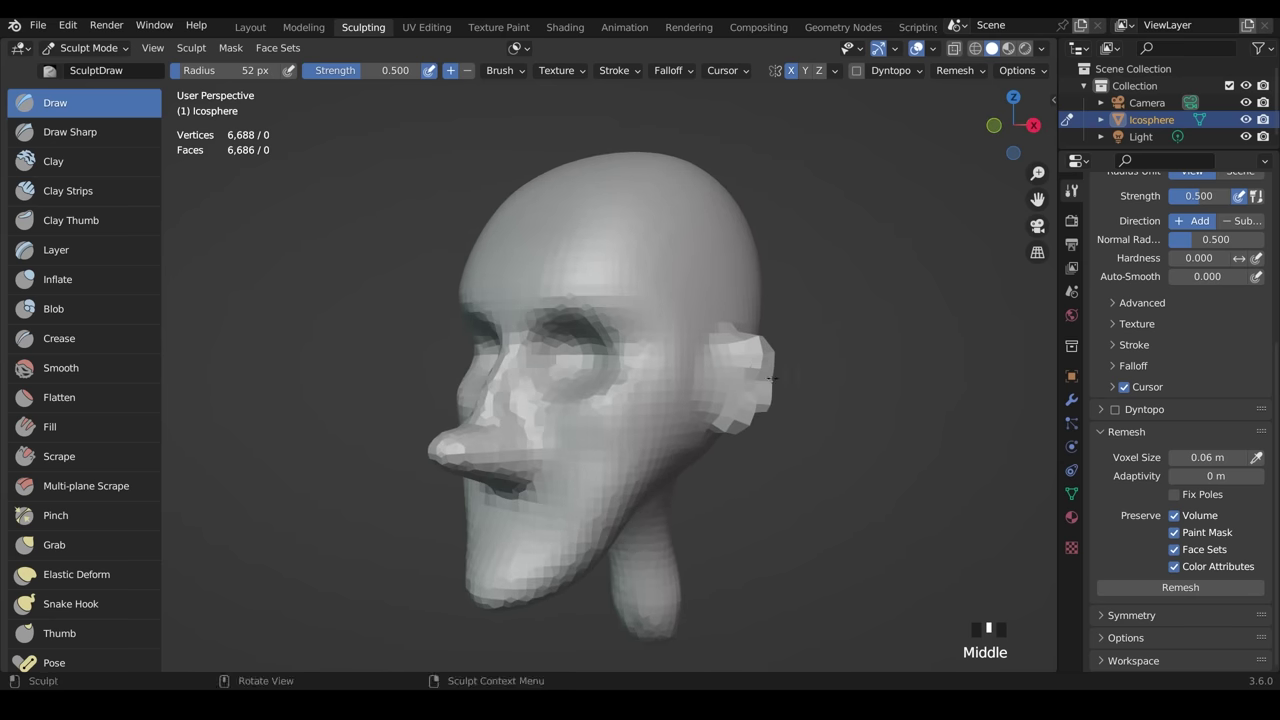
pyautogui.moveTo(771, 379); pyautogui.dragTo(771, 379)
# - Remesh the head with the new ears, carve a hollow into the ear and smooth it
pyautogui.moveTo(771, 379)
pyautogui.mouseDown(button='middle')
pyautogui.moveTo(874, 391)
pyautogui.moveTo(796, 450)
pyautogui.moveTo(714, 363)
pyautogui.mouseUp(button='middle')
pyautogui.hotkey('ctrl', 'r')
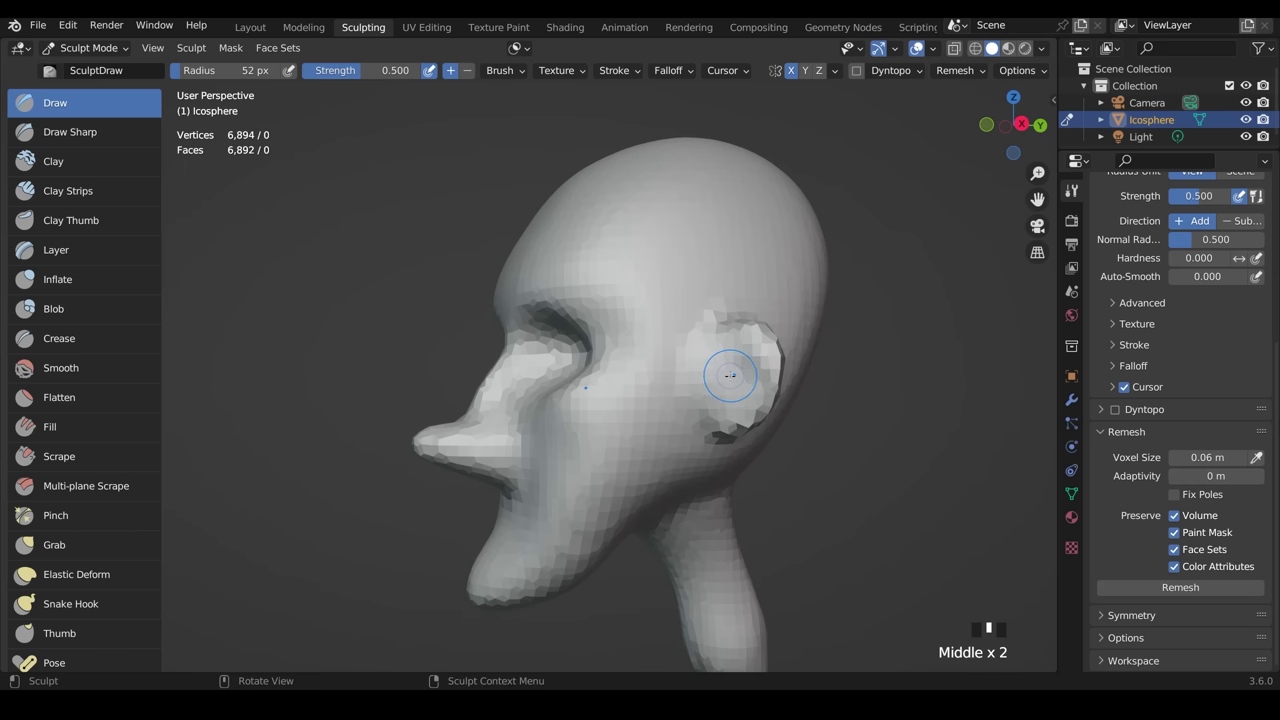
pyautogui.moveTo(731, 377)
pyautogui.keyDown('ctrl'); pyautogui.mouseDown()
pyautogui.moveTo(738, 362)
pyautogui.moveTo(712, 358)
pyautogui.moveTo(729, 391)
pyautogui.moveTo(745, 360)
pyautogui.moveTo(715, 410)
pyautogui.mouseUp(); pyautogui.keyUp('ctrl')
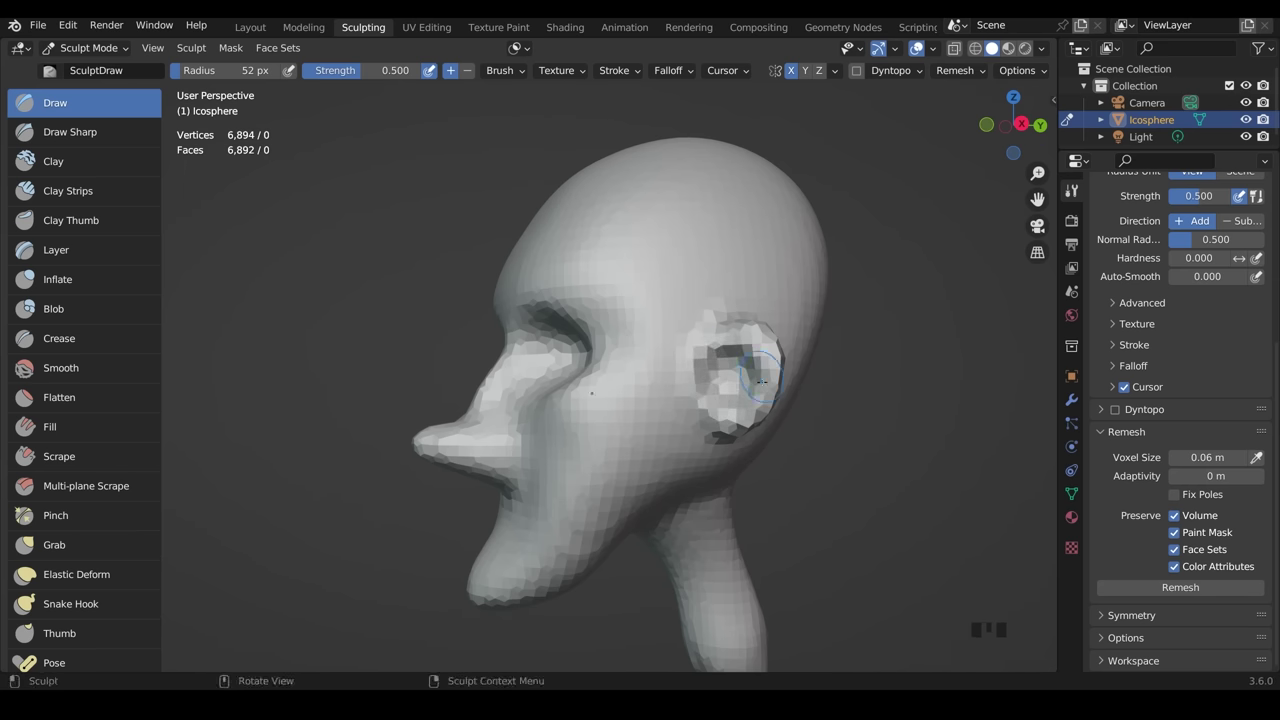
pyautogui.moveTo(715, 410); pyautogui.dragTo(862, 391, button='middle')
pyautogui.moveTo(718, 378)
pyautogui.keyDown('shift'); pyautogui.mouseDown()
pyautogui.moveTo(717, 392)
pyautogui.moveTo(728, 386)
pyautogui.mouseUp(); pyautogui.keyUp('shift')
pyautogui.moveTo(772, 384)
pyautogui.mouseDown(button='middle')
pyautogui.moveTo(854, 397)
pyautogui.moveTo(907, 538)
pyautogui.mouseUp(button='middle')
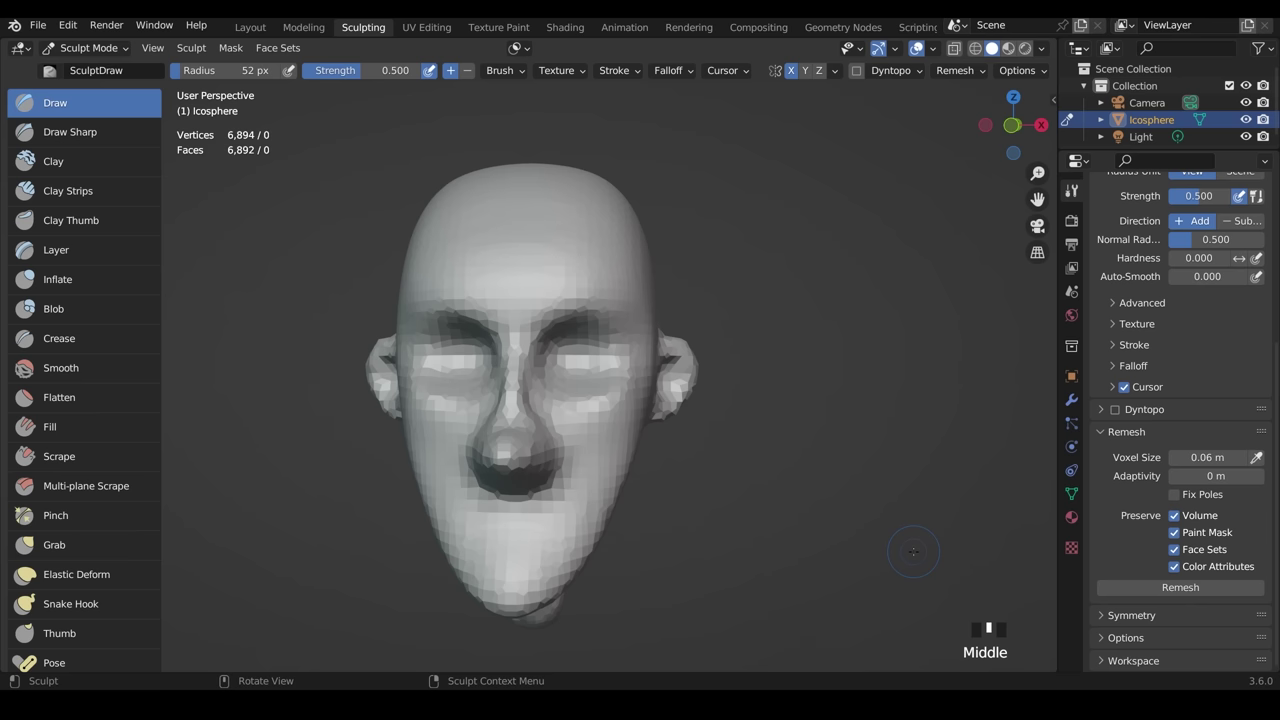
# - Draw raised upper and lower lips on the face between the nose and chin
pyautogui.moveTo(904, 557); pyautogui.dragTo(508, 522, button='middle')
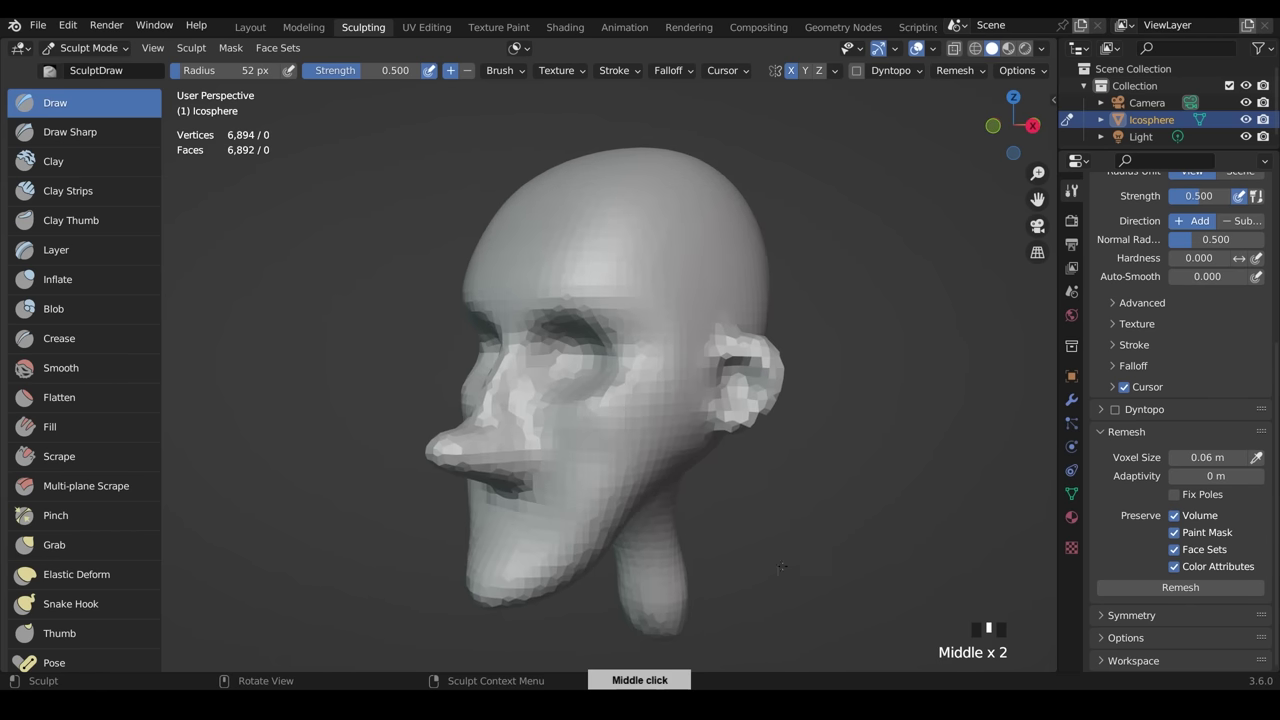
pyautogui.moveTo(505, 516)
pyautogui.mouseDown()
pyautogui.moveTo(490, 511)
pyautogui.moveTo(498, 530)
pyautogui.mouseUp()
pyautogui.moveTo(495, 535); pyautogui.dragTo(548, 540)
pyautogui.moveTo(552, 502); pyautogui.dragTo(588, 505)
pyautogui.moveTo(588, 505); pyautogui.dragTo(829, 560, button='middle')
pyautogui.moveTo(548, 512)
pyautogui.mouseDown()
pyautogui.moveTo(562, 528)
pyautogui.moveTo(548, 532)
pyautogui.mouseUp()
pyautogui.moveTo(876, 553); pyautogui.dragTo(756, 535, button='middle')
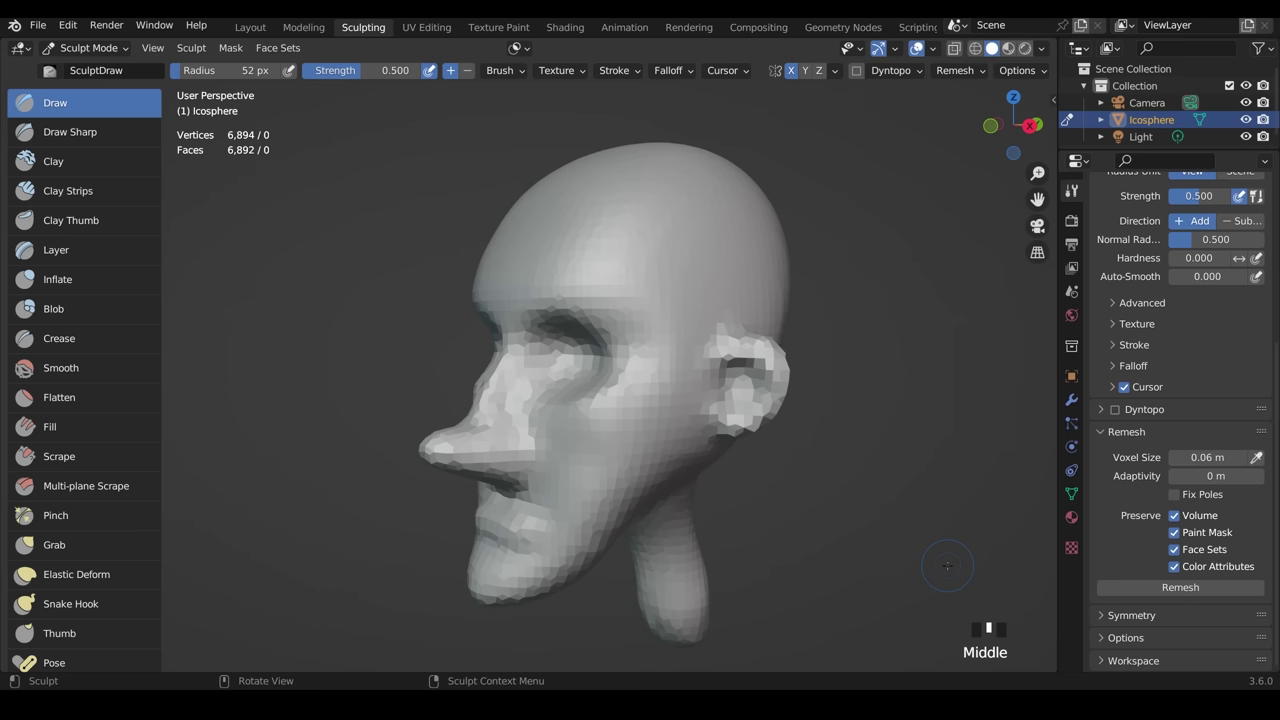
# - Switch the head to Object Mode and return it to Sculpt Mode
pyautogui.click(119, 50)
pyautogui.click(120, 70)
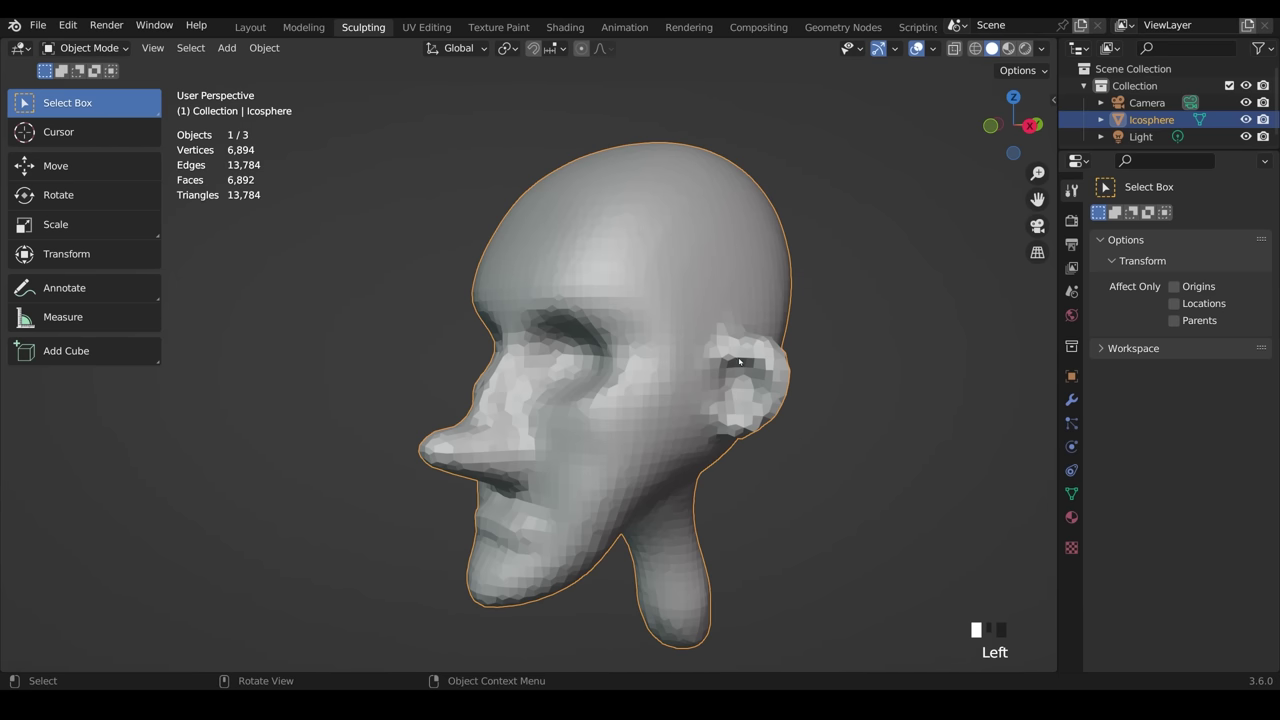
pyautogui.click(117, 50)
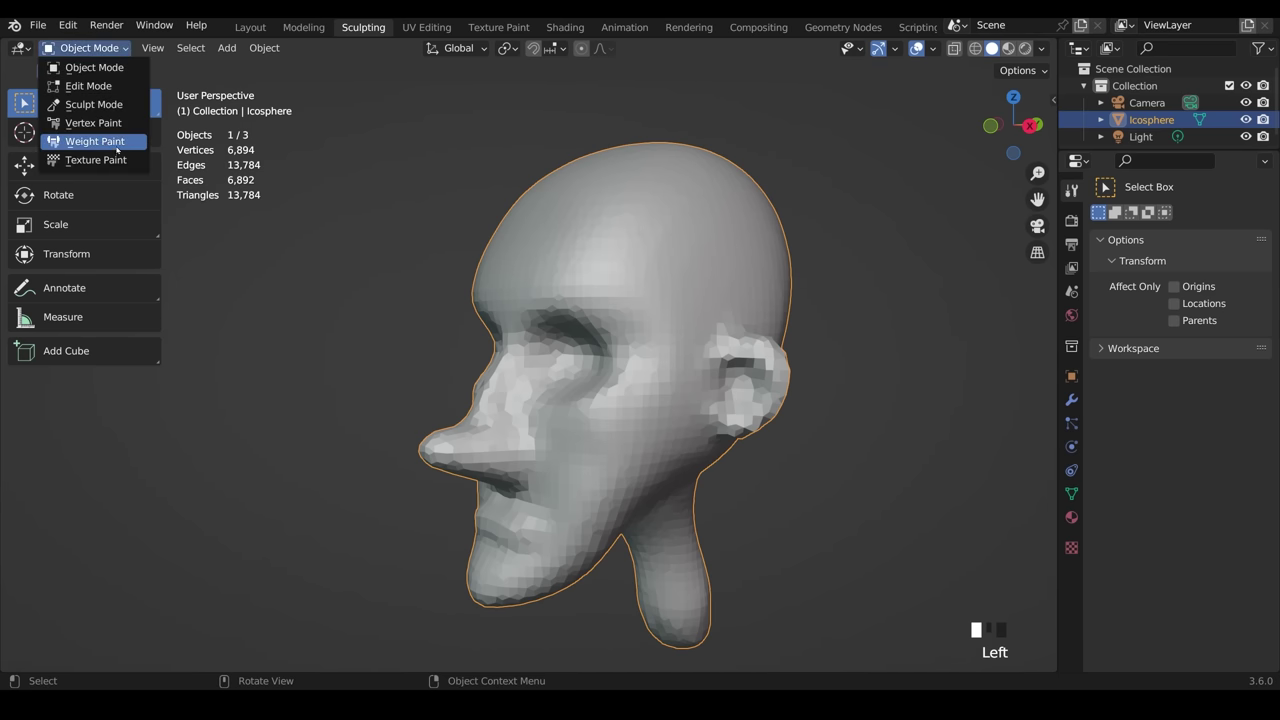
pyautogui.click(116, 107)
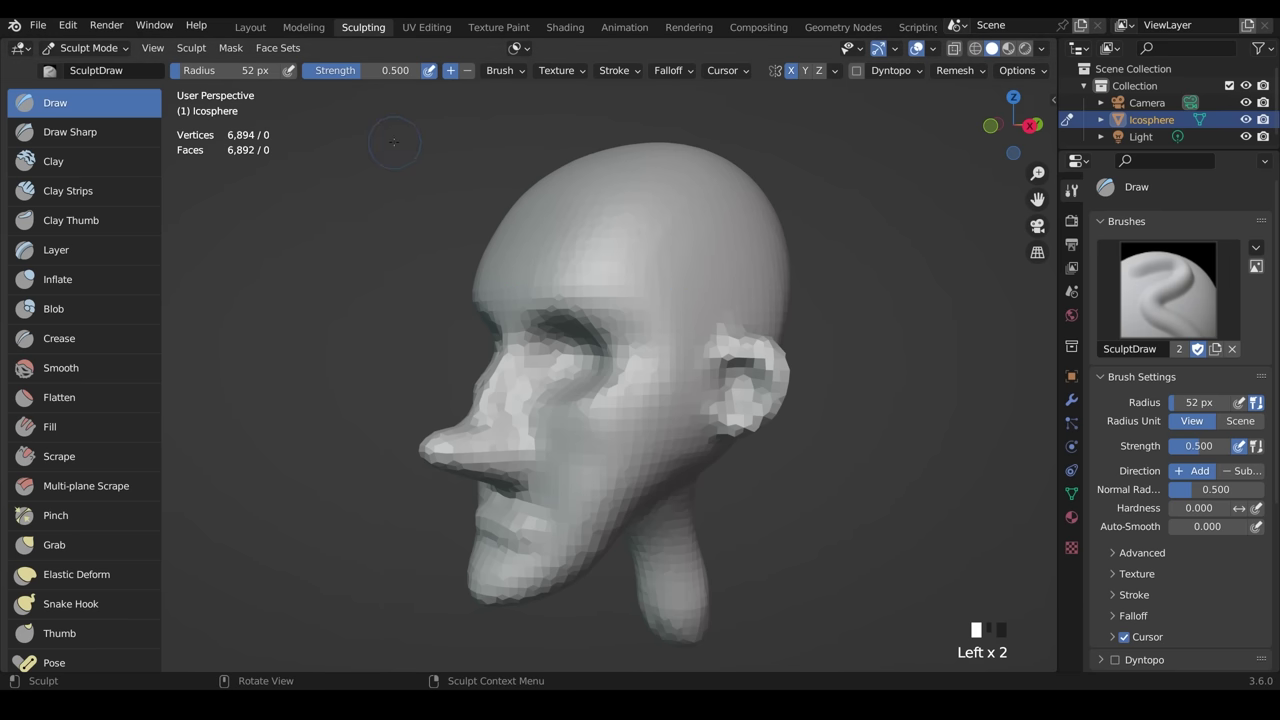
# - In the Layout workspace, place the 3D cursor on the head's left eye socket and add a UV sphere there
pyautogui.click(250, 27)
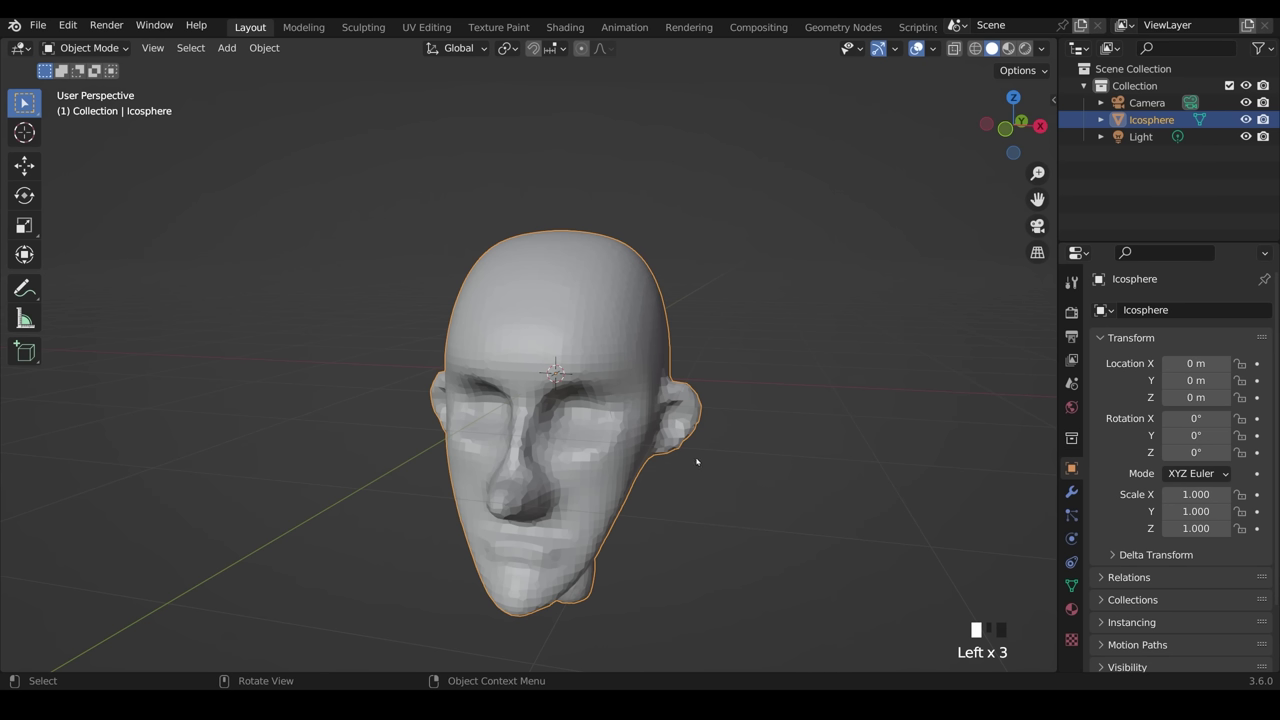
pyautogui.keyDown('shift'); pyautogui.moveTo(578, 422); pyautogui.dragTo(572, 407, button='right'); pyautogui.keyUp('shift')
pyautogui.hotkey('shift', 'a')
pyautogui.moveTo(781, 334)
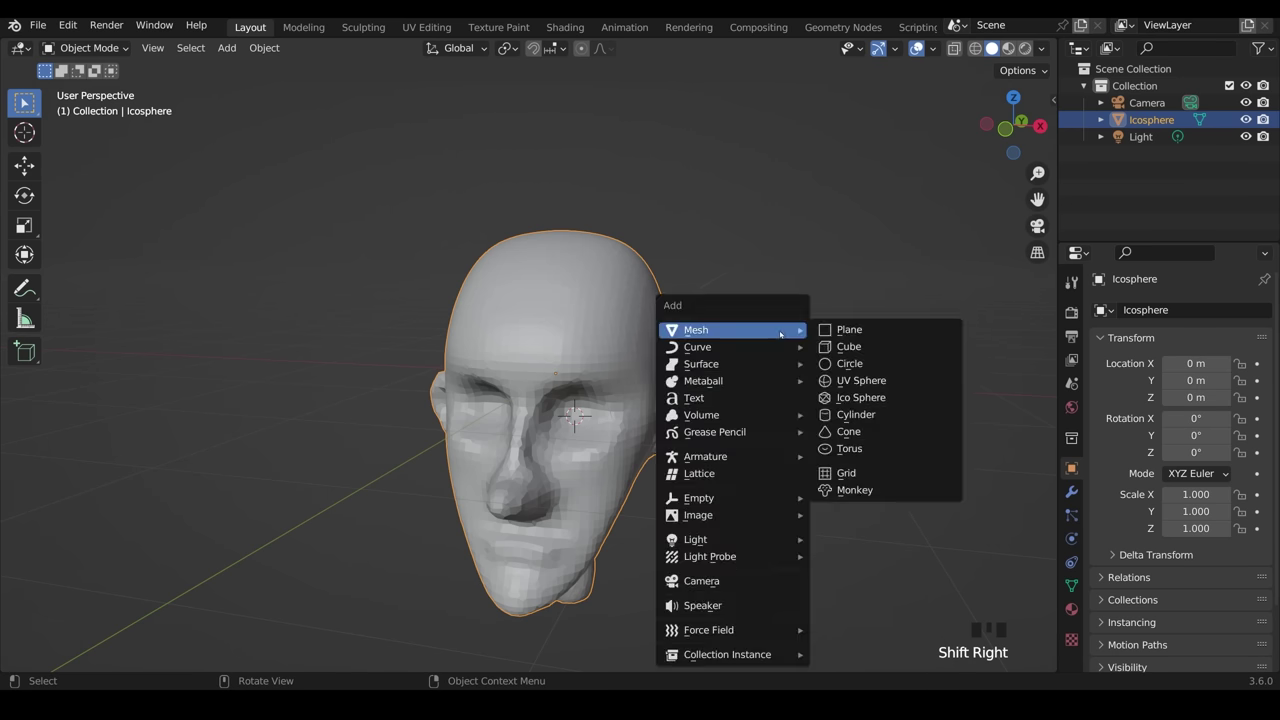
pyautogui.click(227, 48)
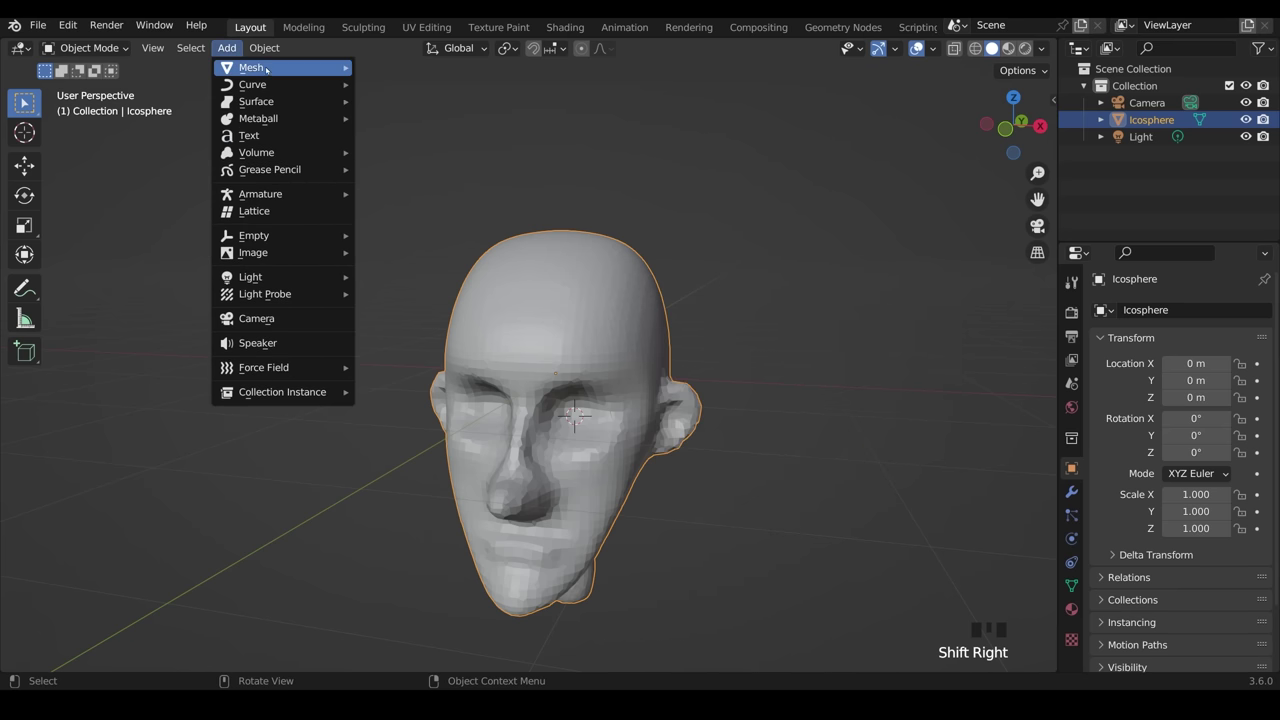
pyautogui.moveTo(287, 72)
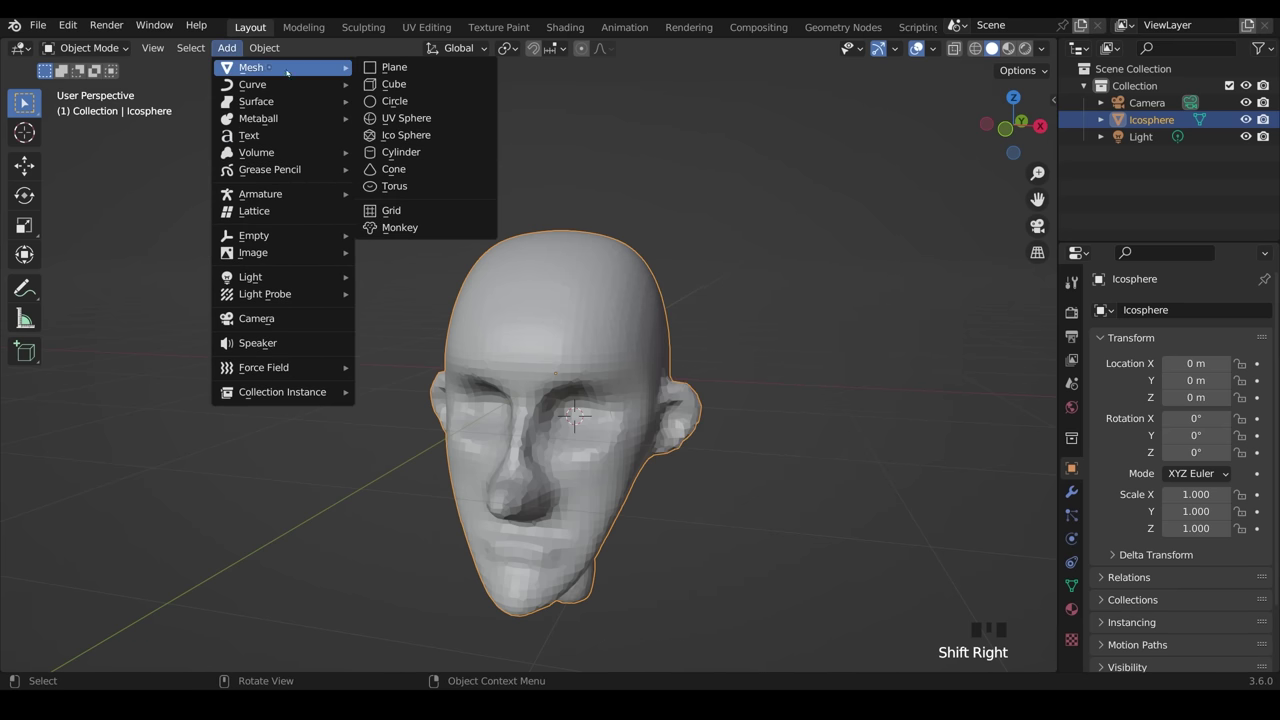
pyautogui.click(441, 121)
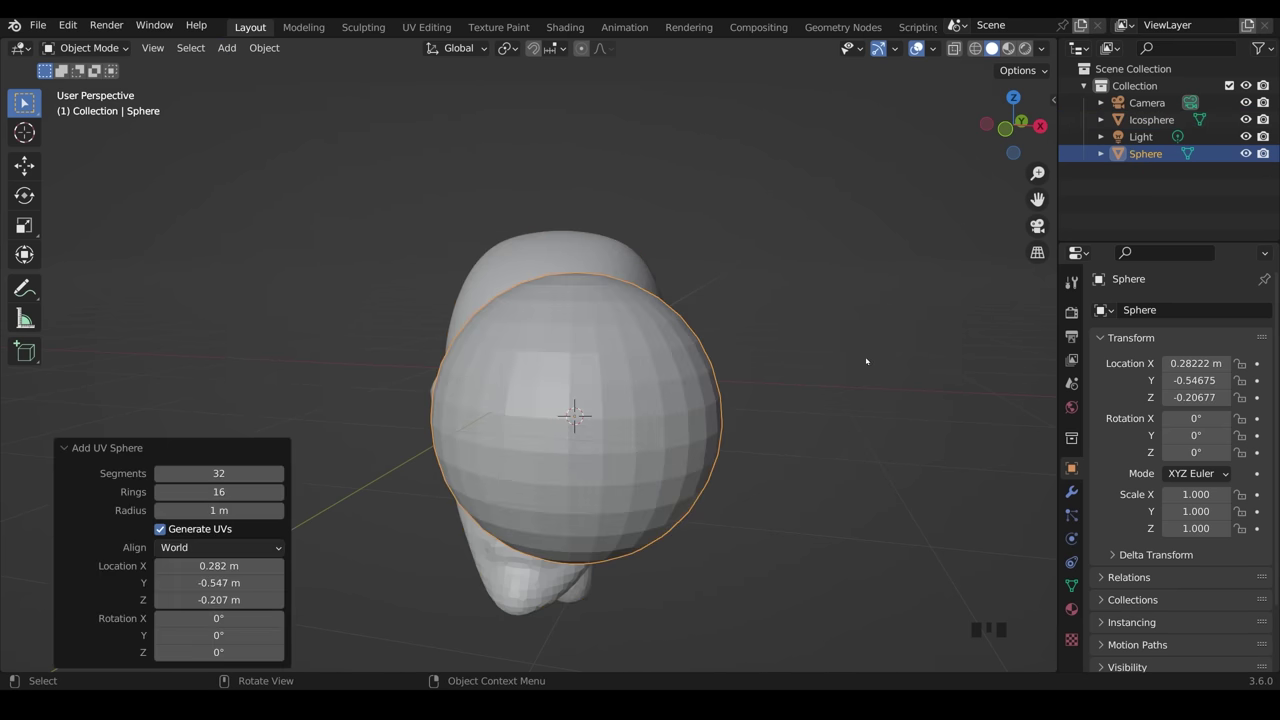
# - Scale the new sphere down uniformly to about 0.18 so it fits the eye socket
pyautogui.press('s')
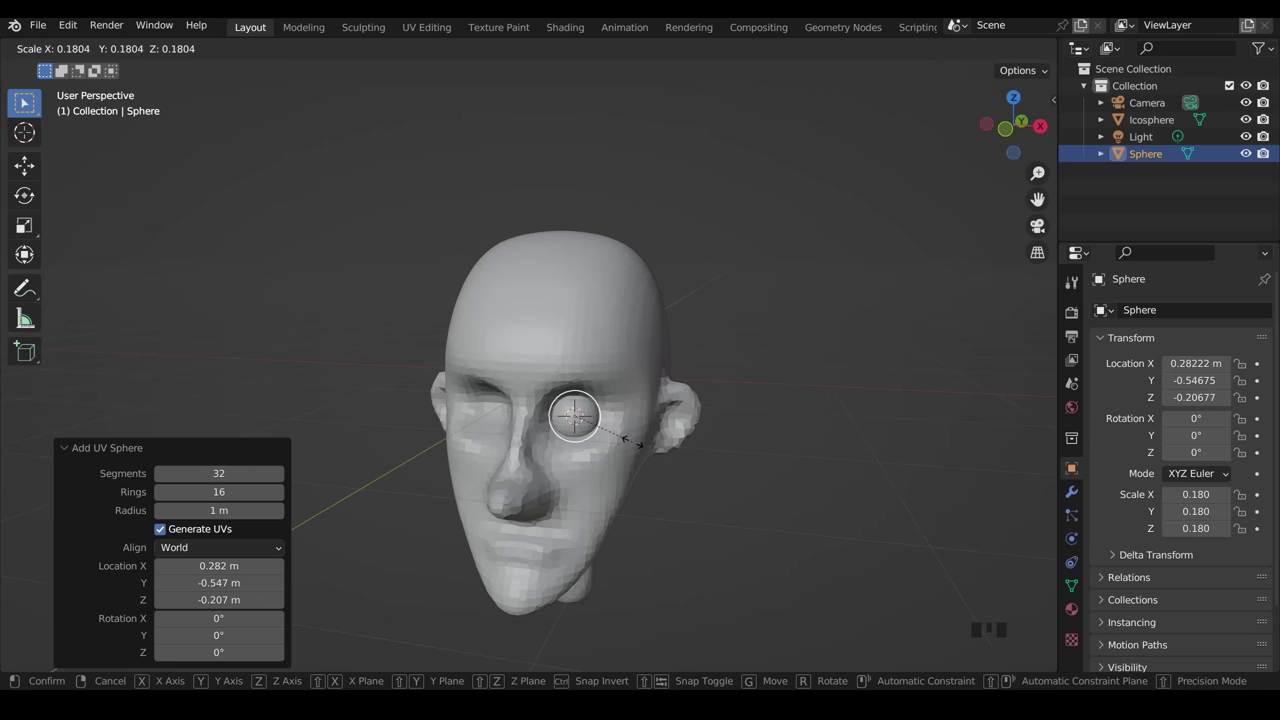
pyautogui.click(698, 458)
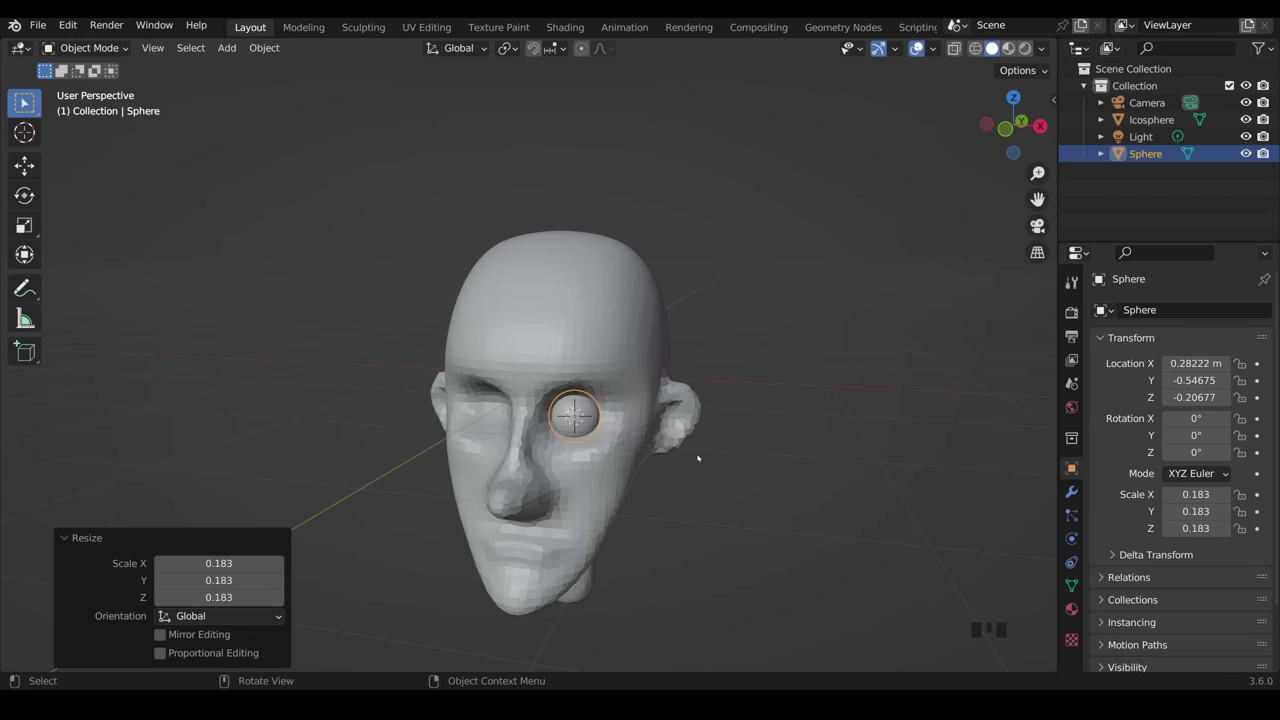
pyautogui.moveTo(698, 458); pyautogui.dragTo(837, 429, button='middle')
pyautogui.press('s')
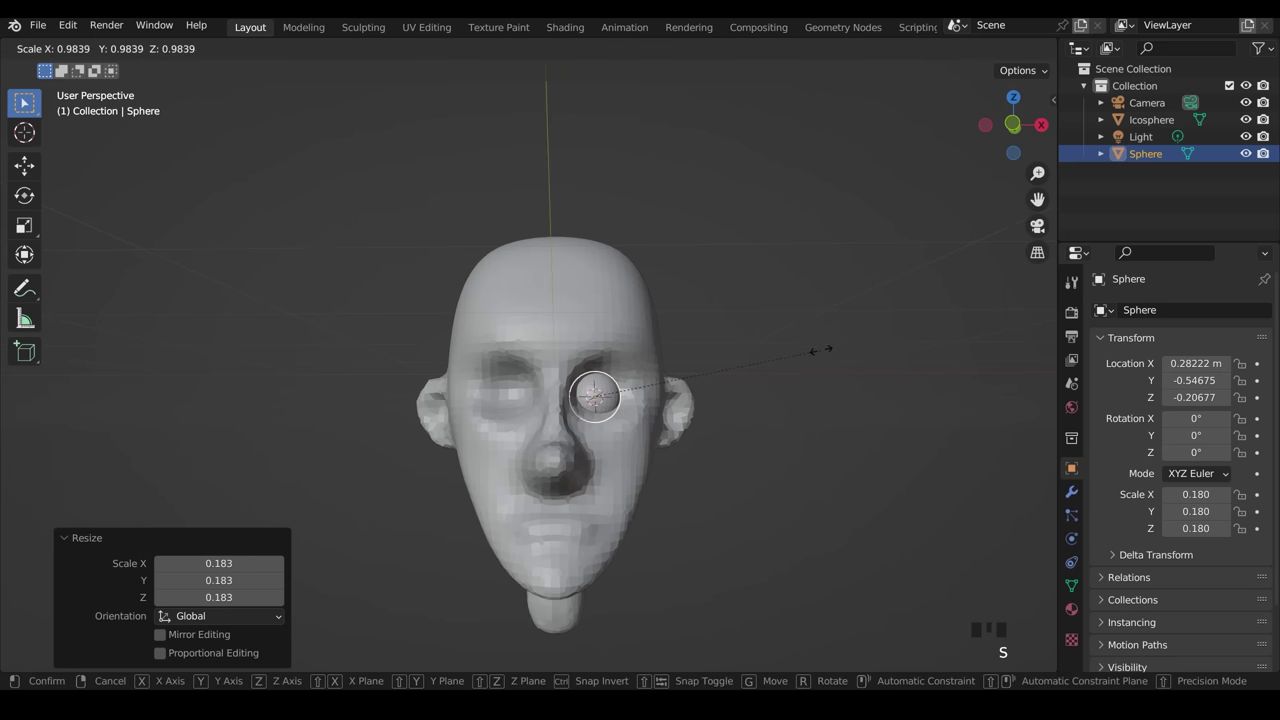
pyautogui.click(820, 350)
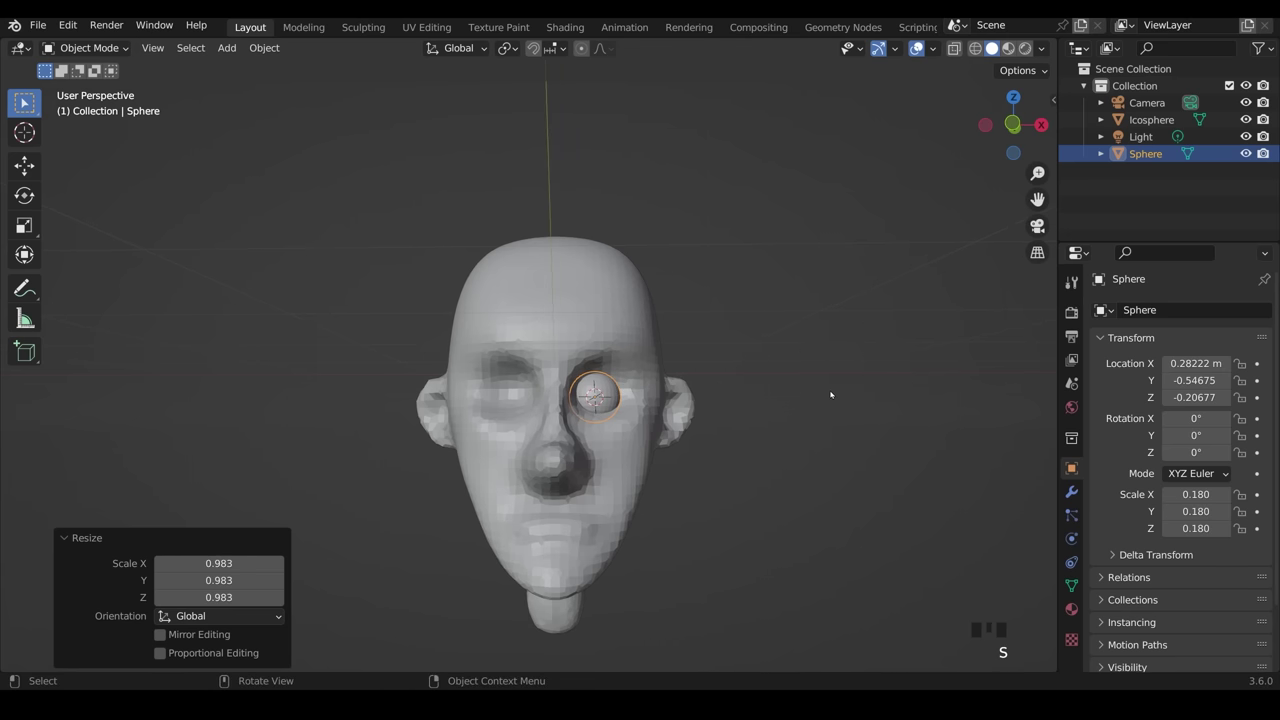
# - In front view, move the eye sphere about 0.02 m along X and 0.01 m up to centre it in the socket
pyautogui.press('KP_3')
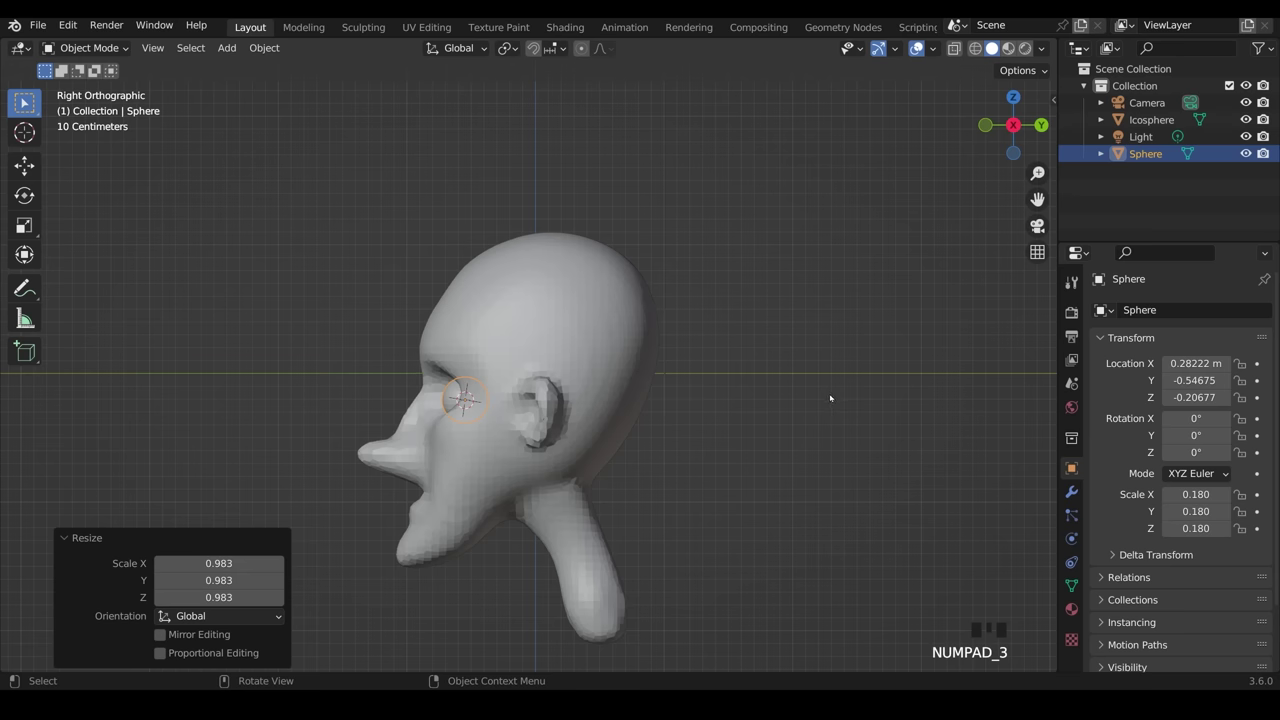
pyautogui.press('KP_1')
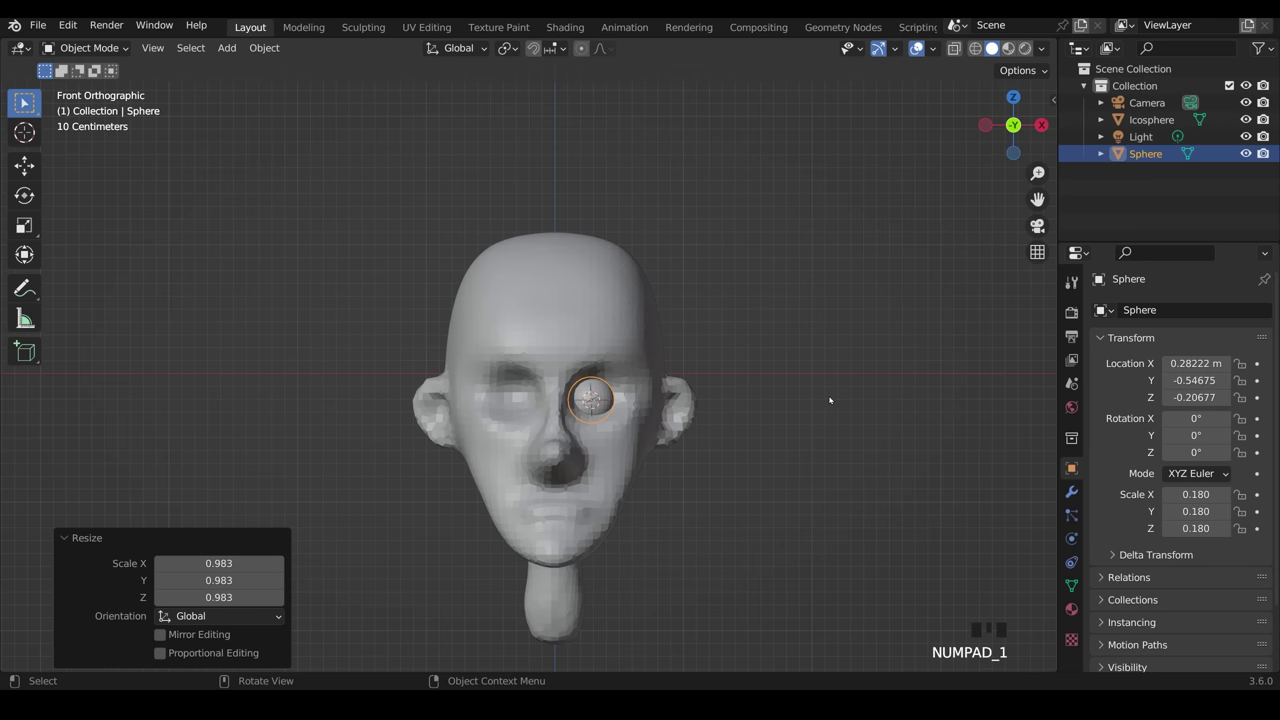
pyautogui.press('g')
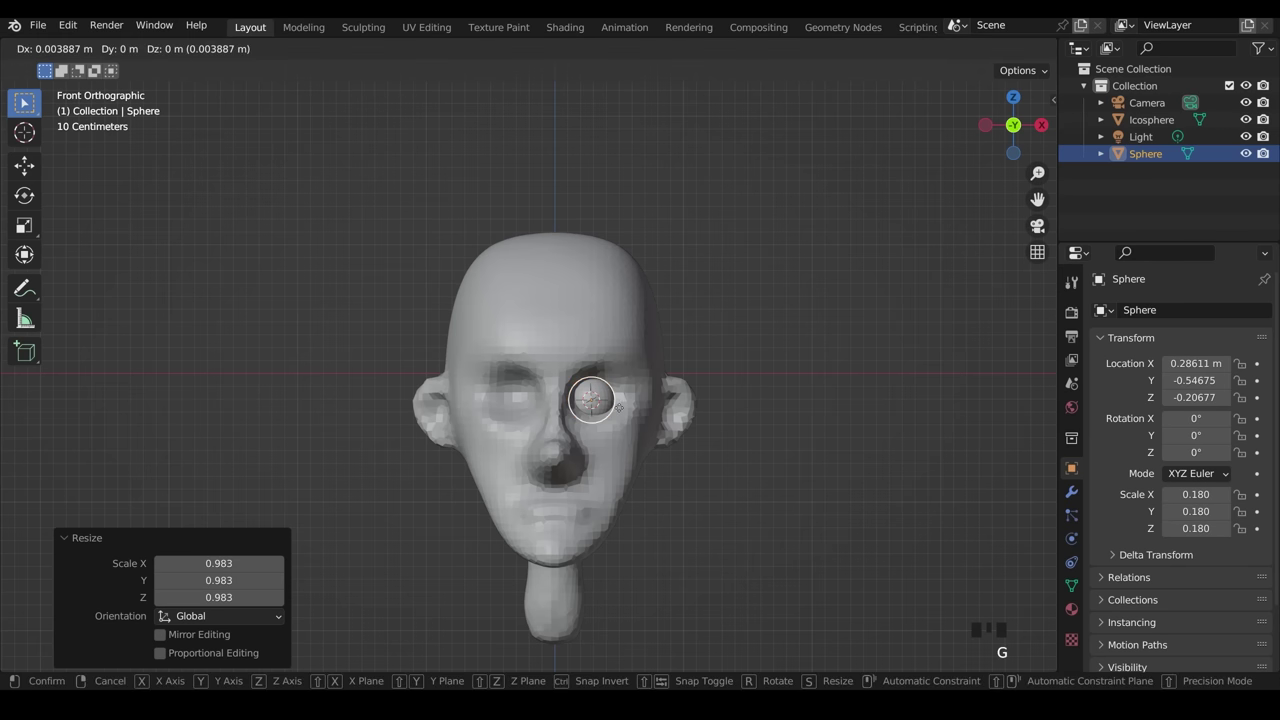
pyautogui.click(740, 424)
# - Rotate the eye sphere 90° around the global X axis so its pole faces forward
pyautogui.moveTo(780, 440); pyautogui.dragTo(619, 467, button='middle')
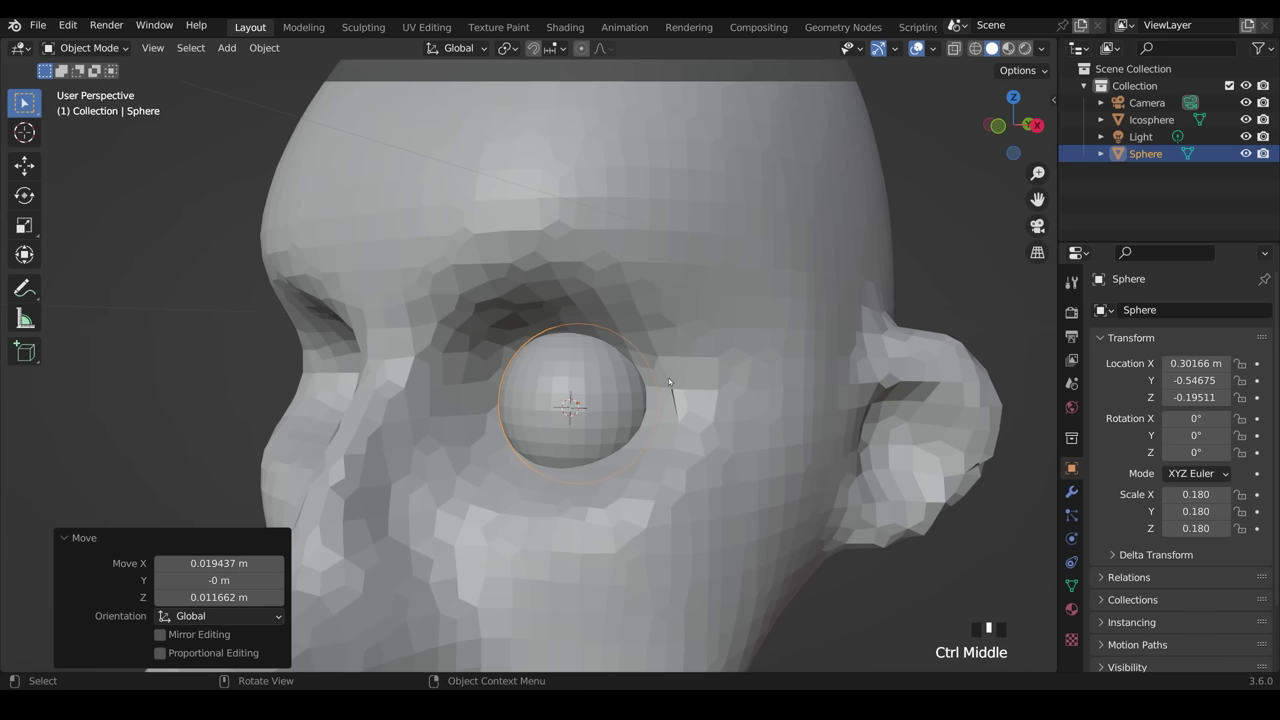
pyautogui.press('r')
pyautogui.write('x')
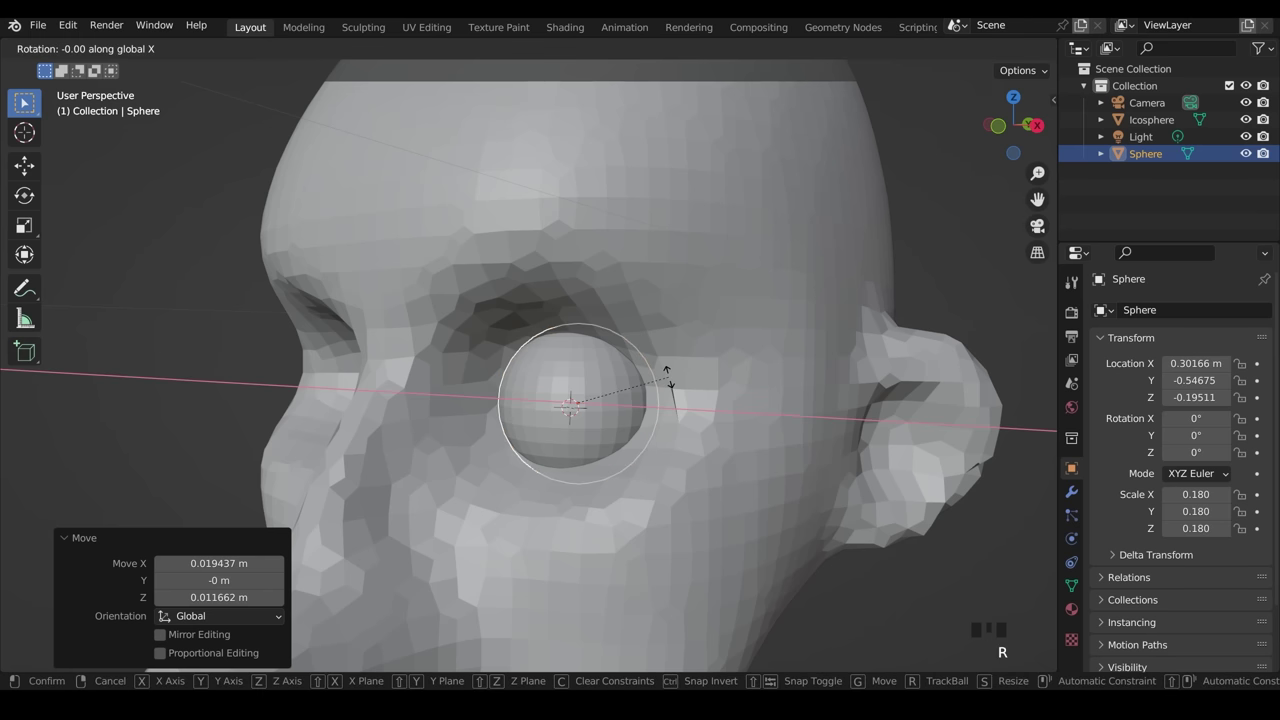
pyautogui.write('90')
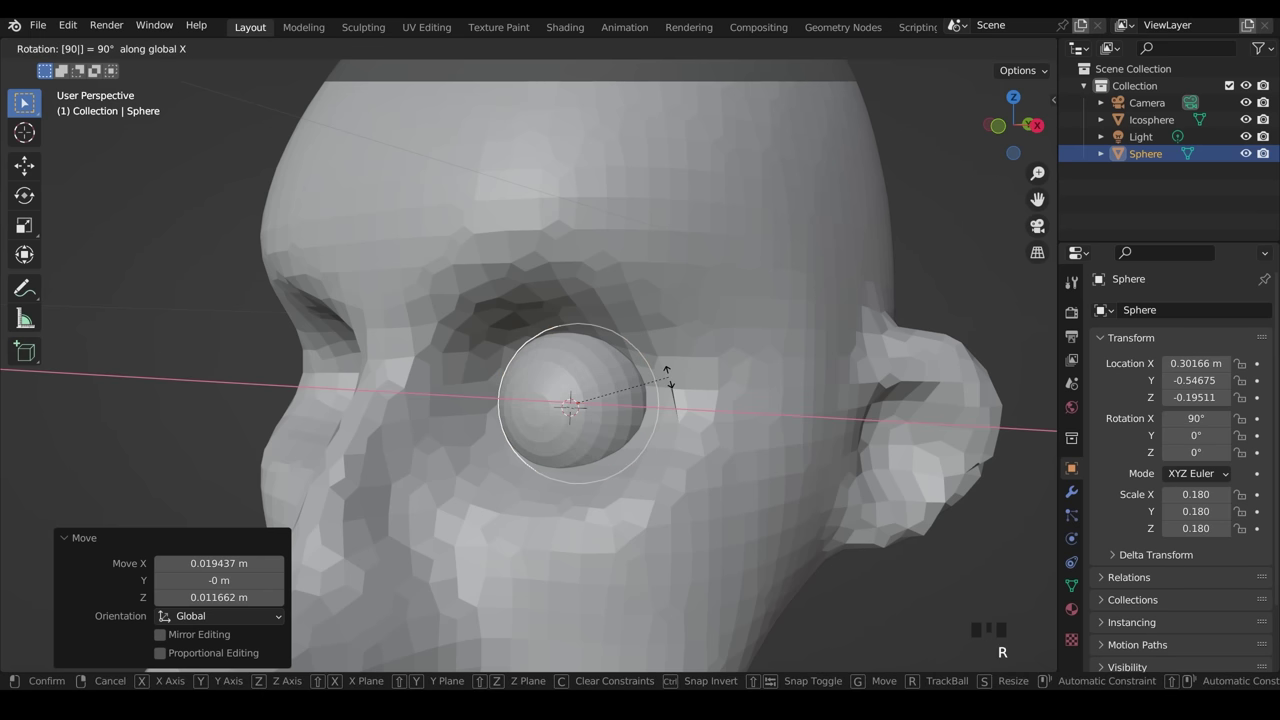
pyautogui.press('Return')
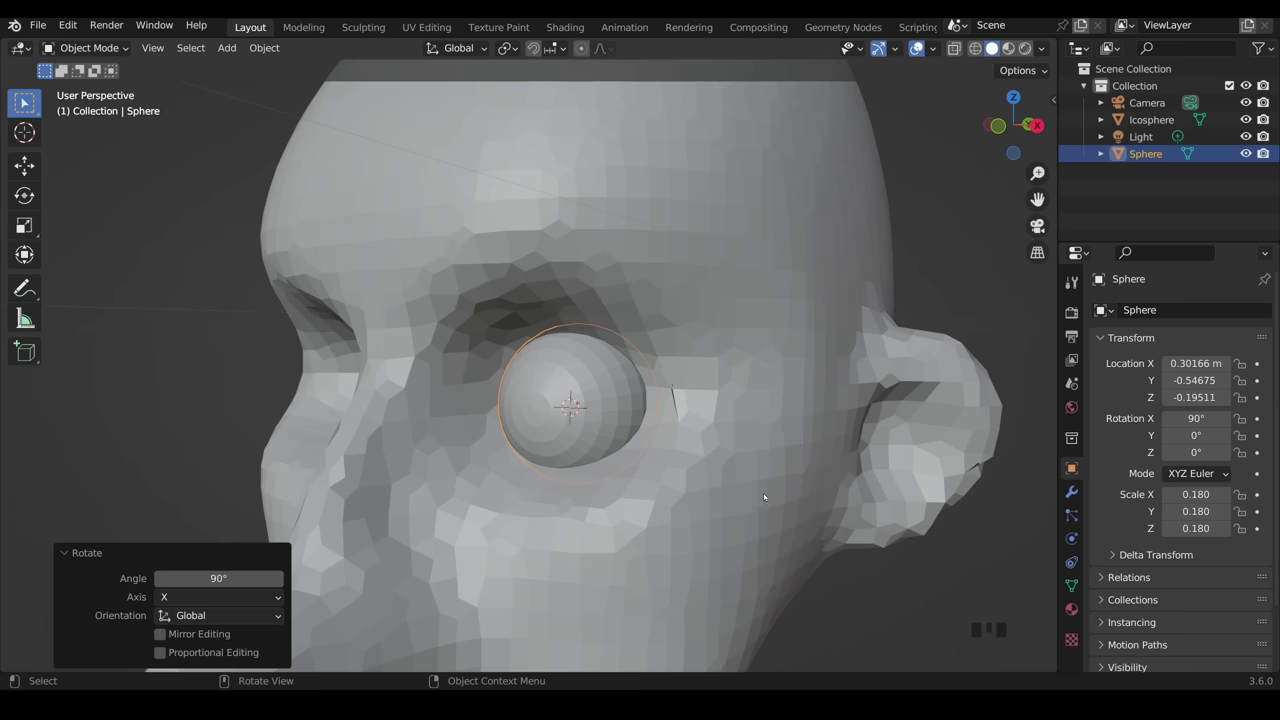
# - Check the eye's depth from the side, select the head and return to the Sculpting workspace
pyautogui.press('KP_3')
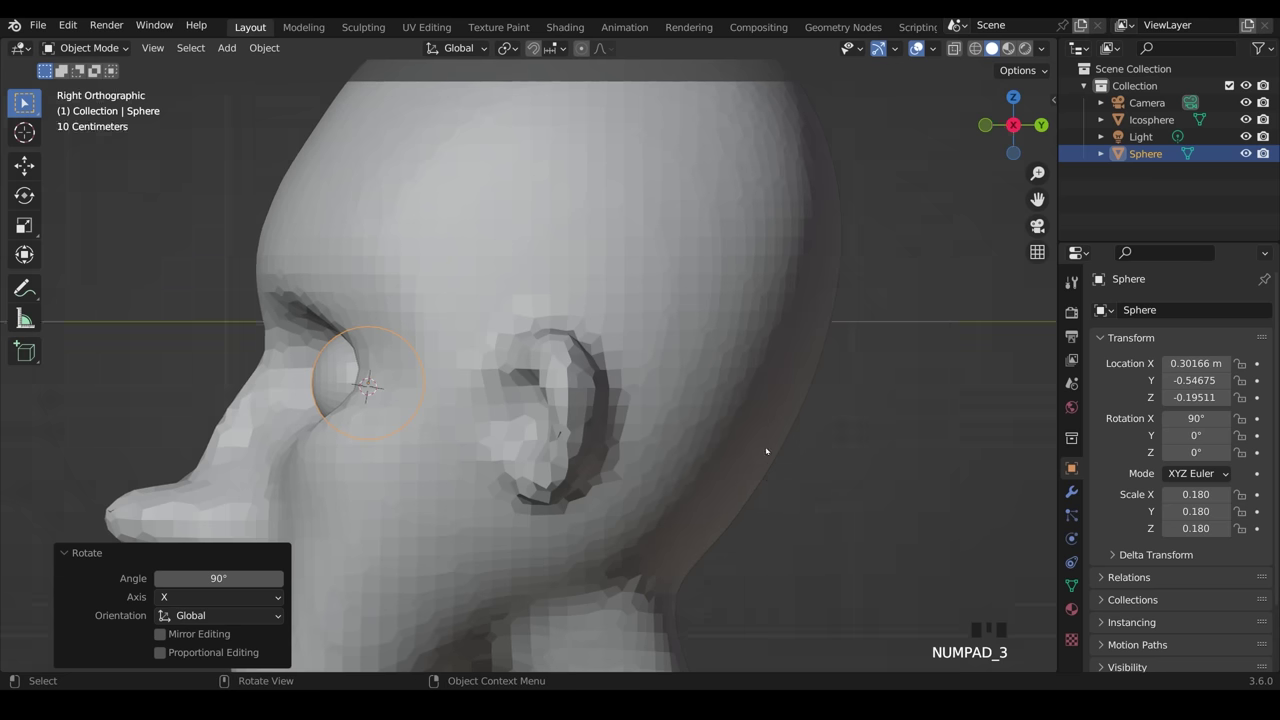
pyautogui.keyDown('ctrl'); pyautogui.moveTo(766, 451); pyautogui.dragTo(845, 440, button='middle'); pyautogui.keyUp('ctrl')
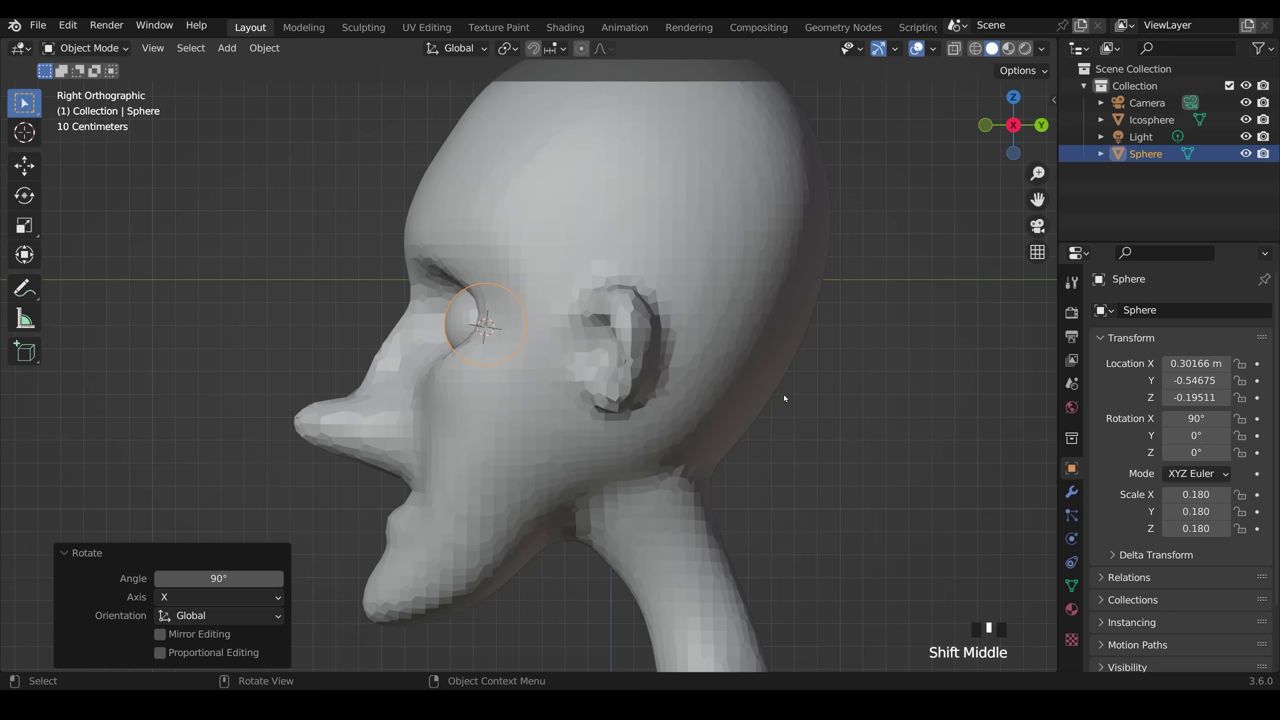
pyautogui.moveTo(784, 398); pyautogui.dragTo(817, 478, button='middle')
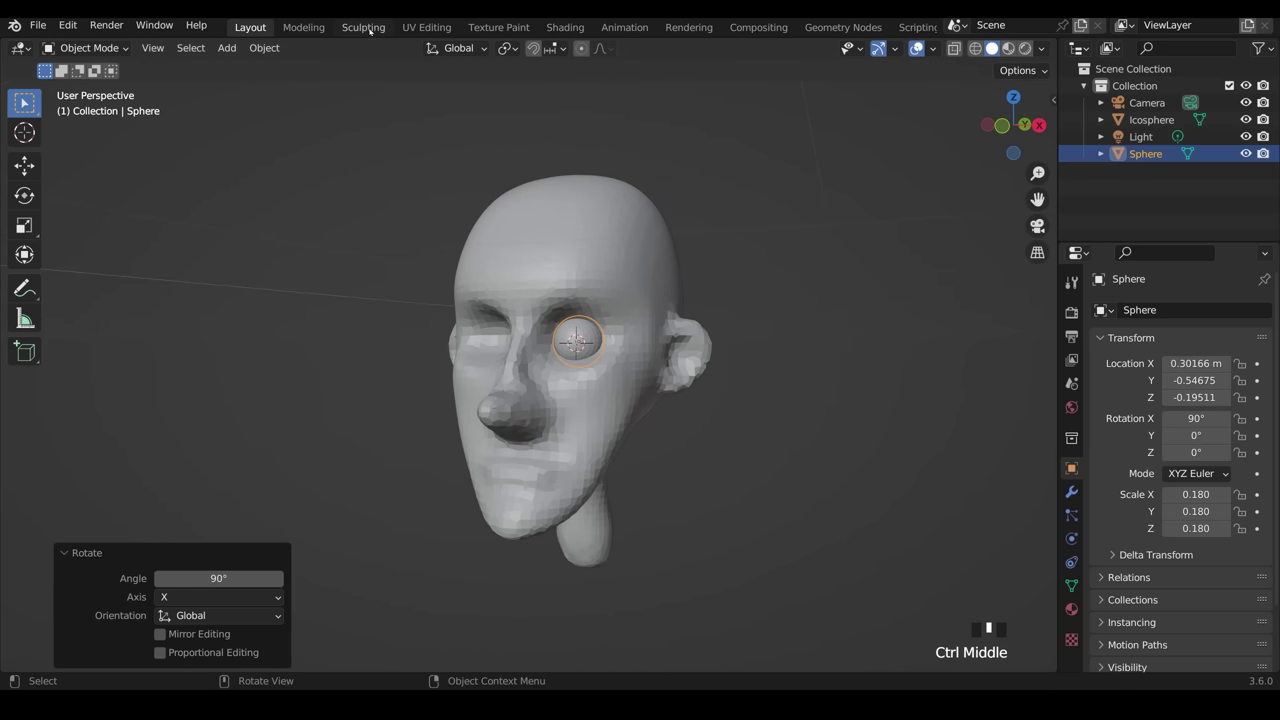
pyautogui.click(627, 232)
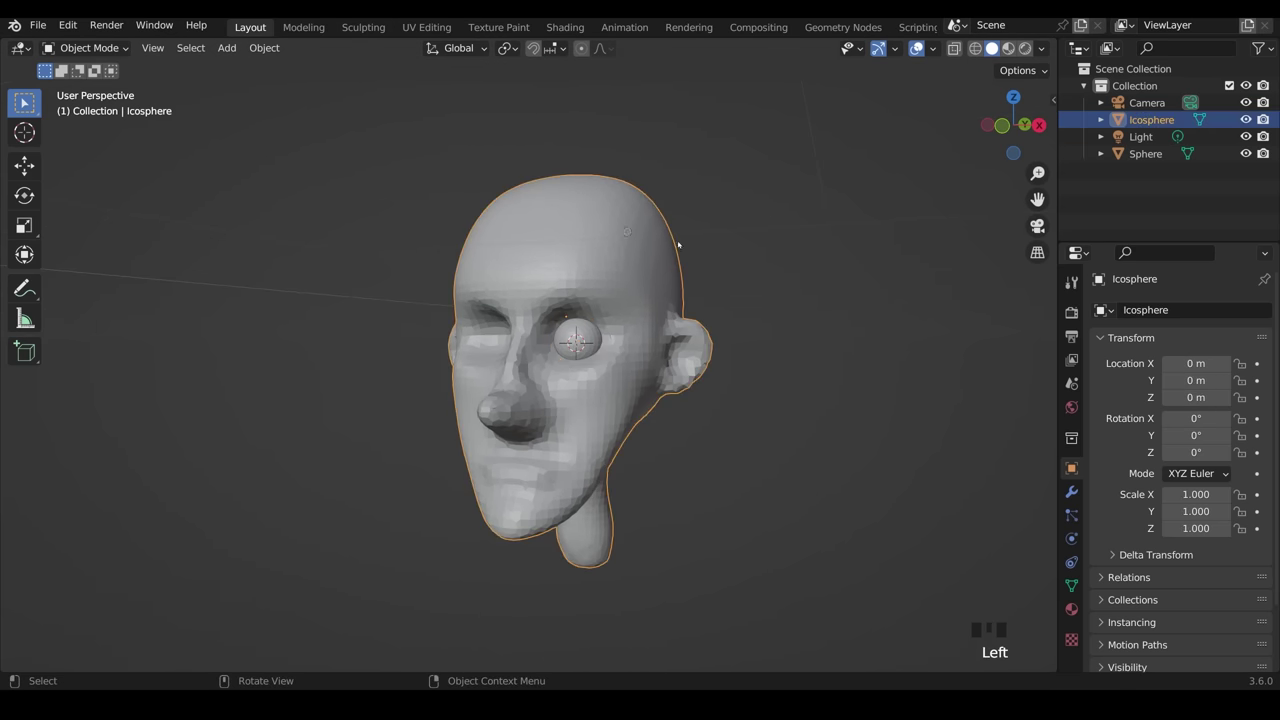
pyautogui.click(363, 27)
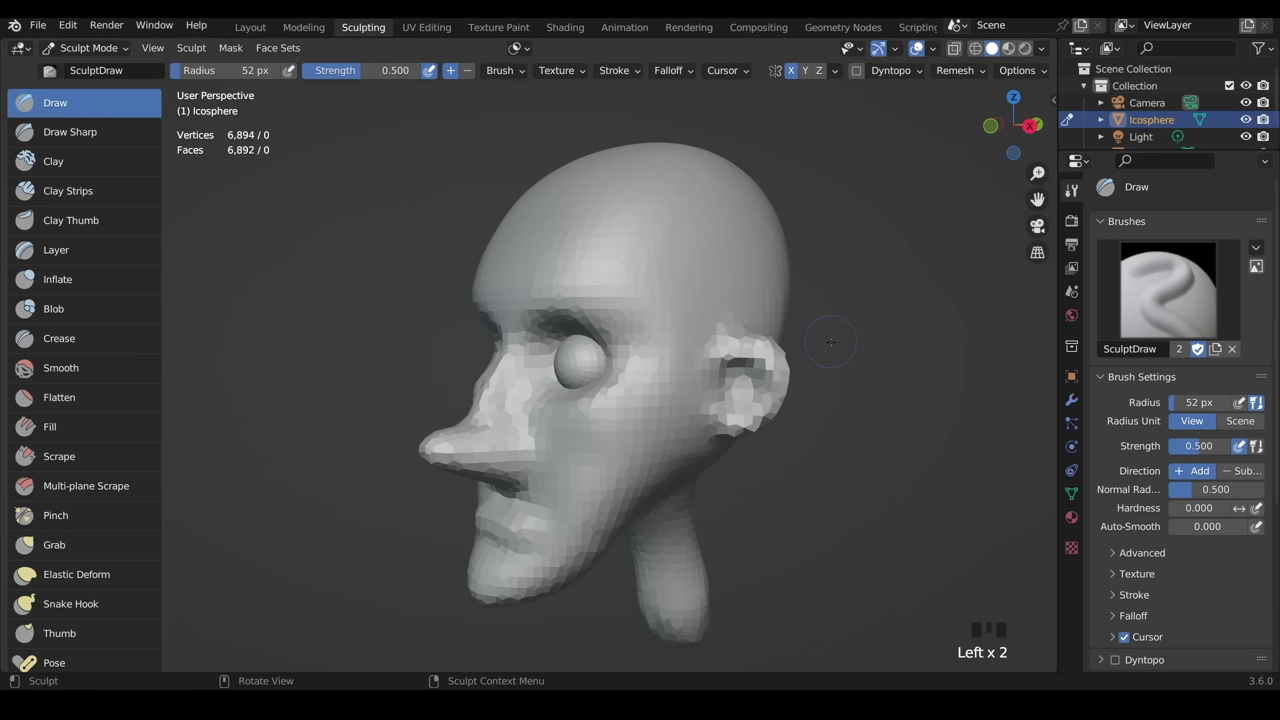
# - Test a Draw stroke on the side of the head, undo it, and switch the sculpt target between eye and head
pyautogui.moveTo(708, 264)
pyautogui.mouseDown()
pyautogui.moveTo(746, 208)
pyautogui.moveTo(774, 252)
pyautogui.mouseUp()
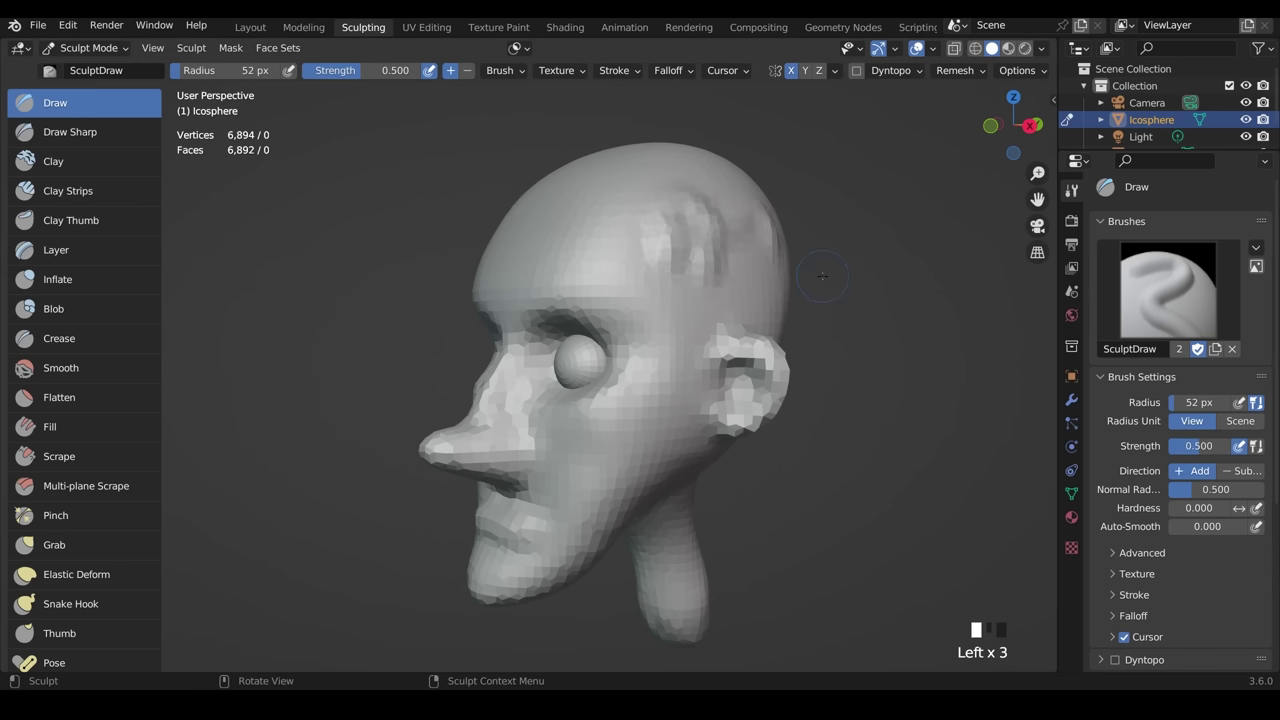
pyautogui.hotkey('ctrl', 'z')
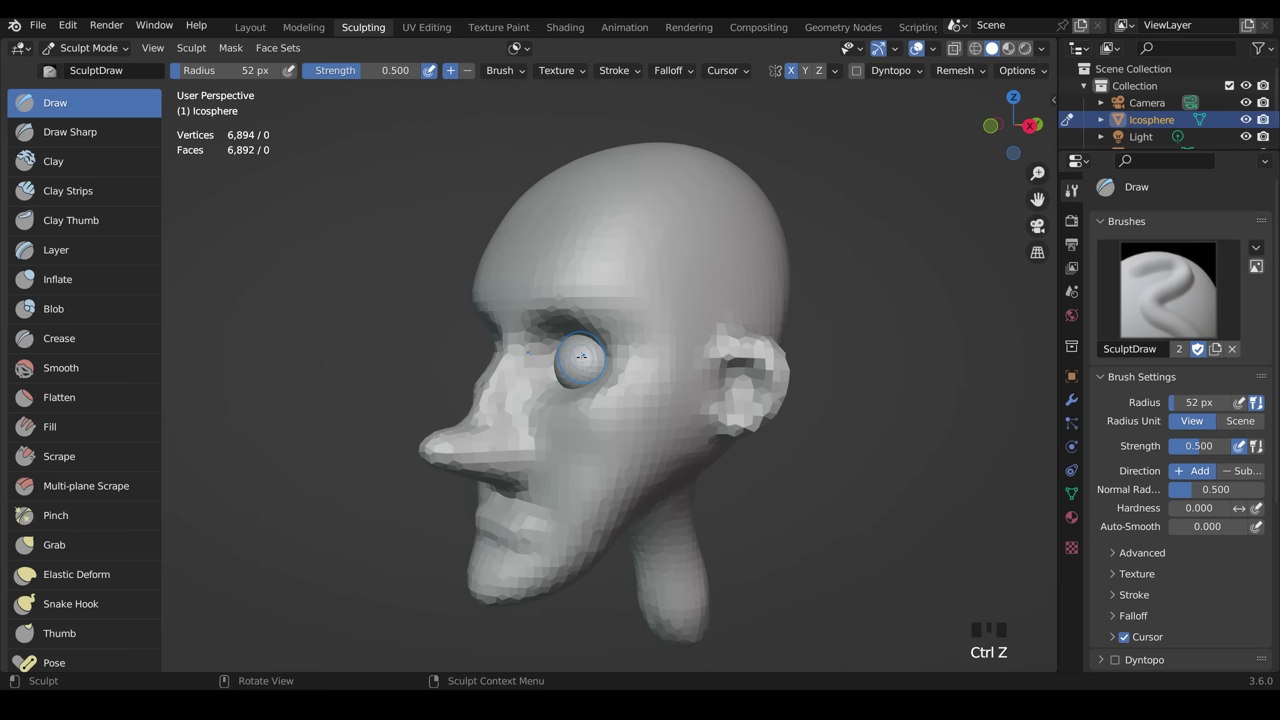
pyautogui.hotkey('alt', 'q')
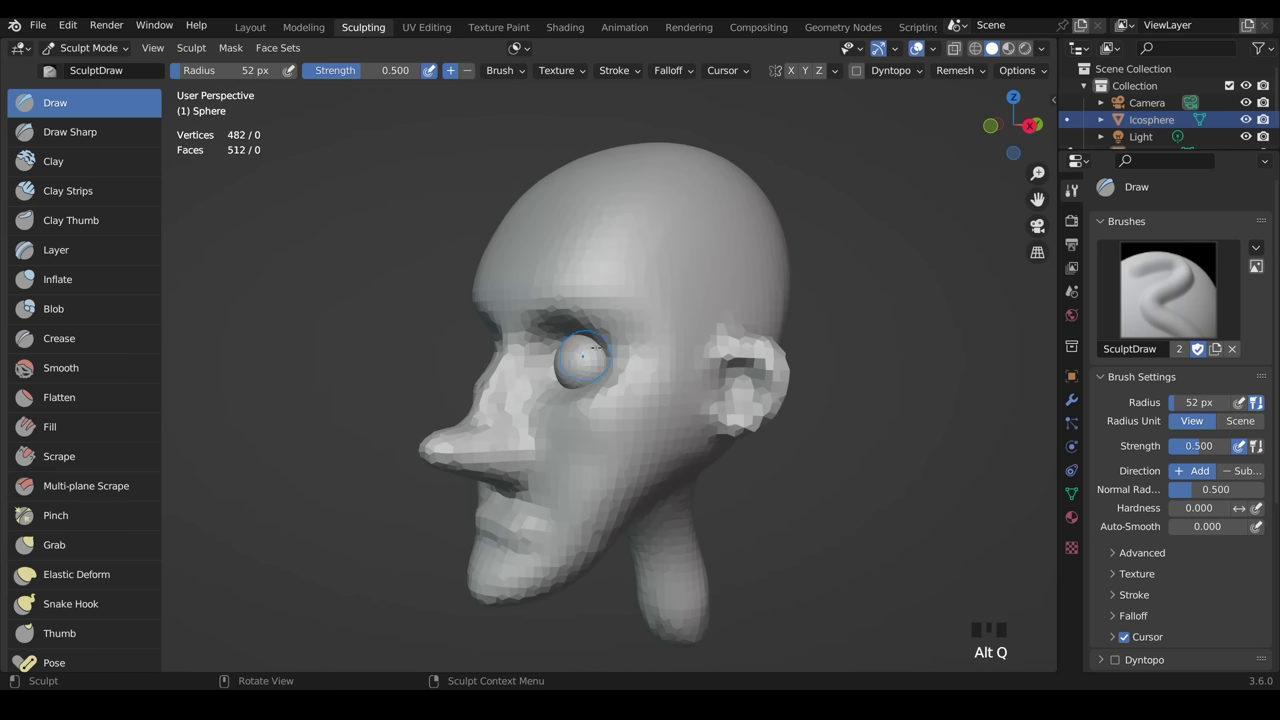
pyautogui.hotkey('alt', 'q')
pyautogui.hotkey('alt', 'q')
pyautogui.hotkey('alt', 'q')
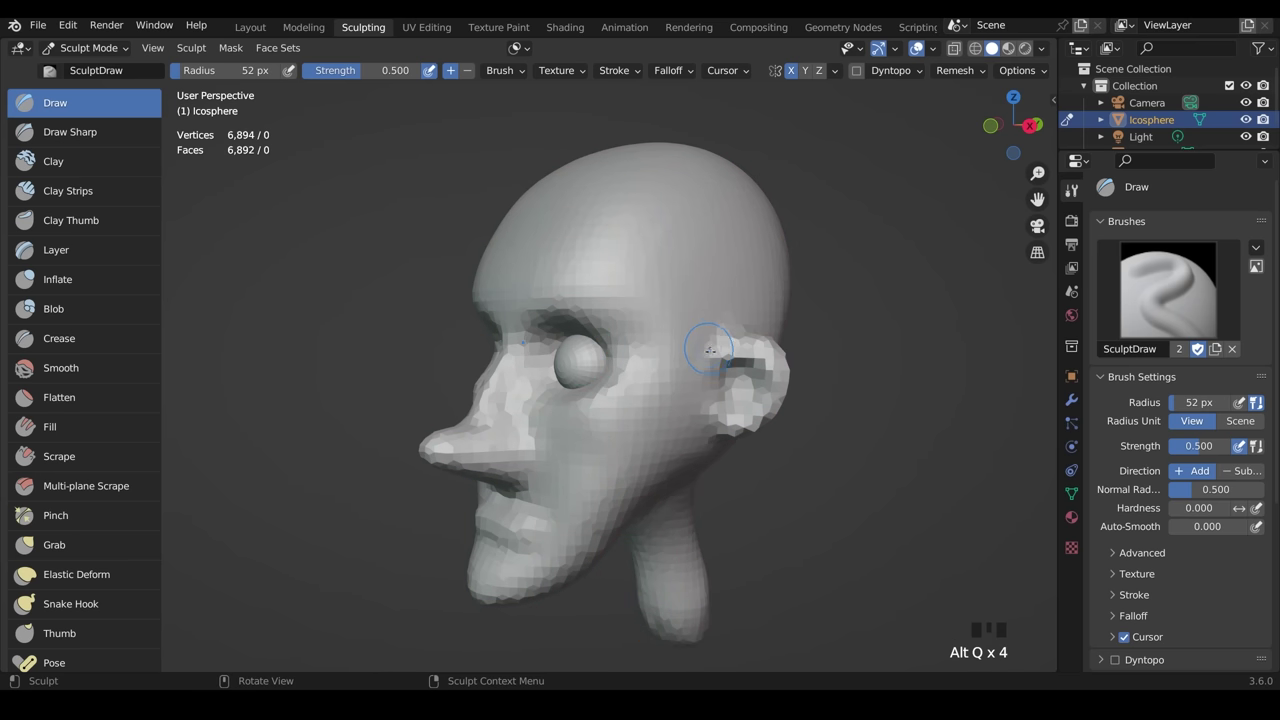
# - Rename the Icosphere object as head and the Sphere object as eye
pyautogui.moveTo(1161, 151); pyautogui.dragTo(1161, 191)
pyautogui.doubleClick(1157, 121)
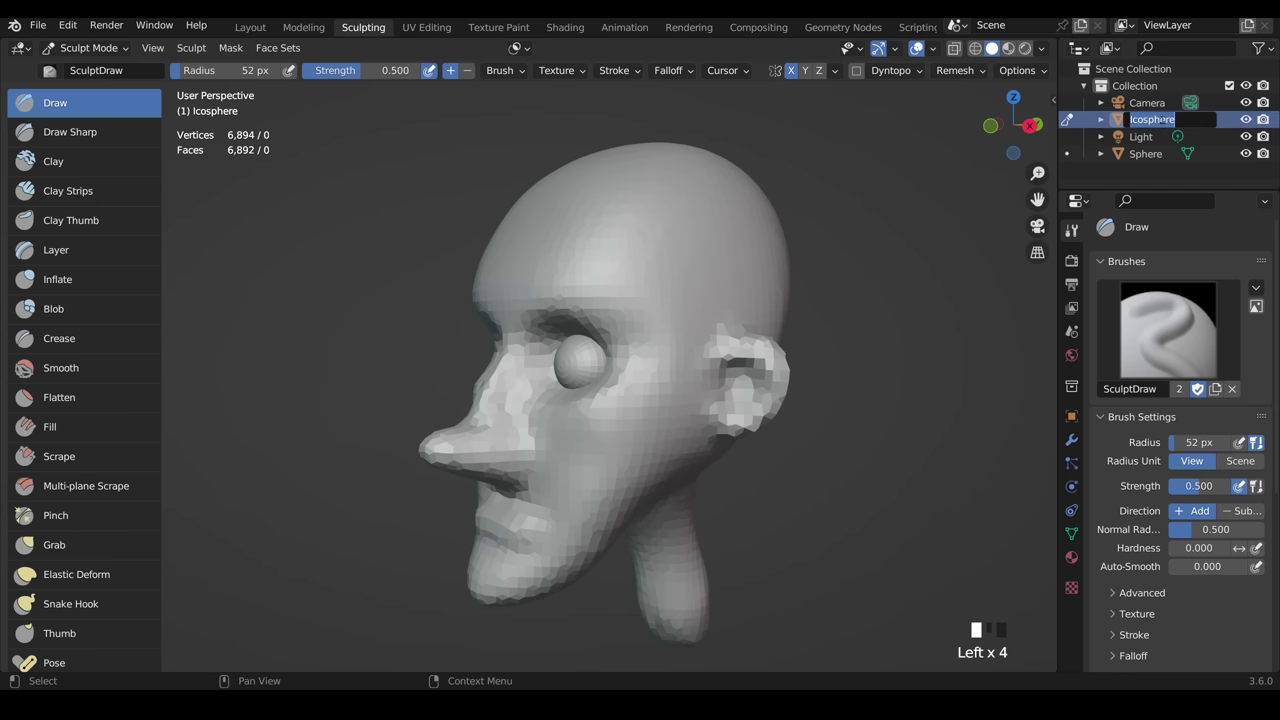
pyautogui.write('head')
pyautogui.press('Return')
pyautogui.click(1150, 154)
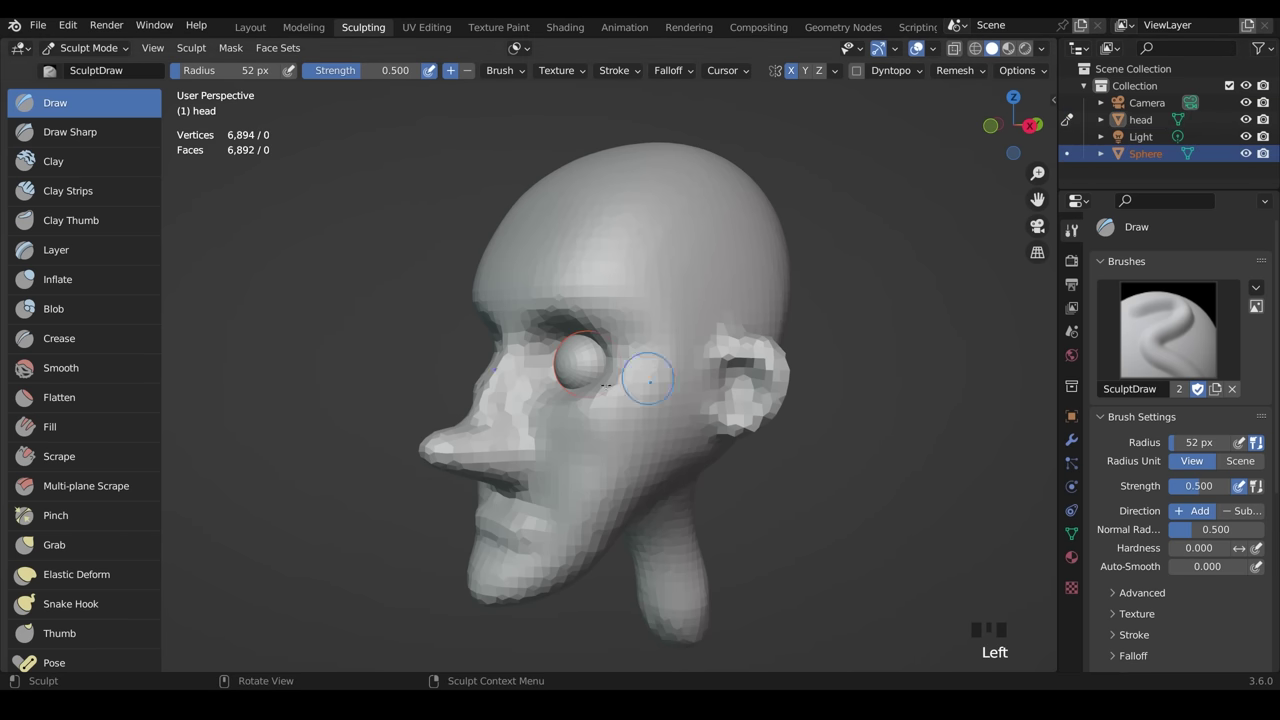
pyautogui.click(1152, 156)
pyautogui.doubleClick(1152, 156)
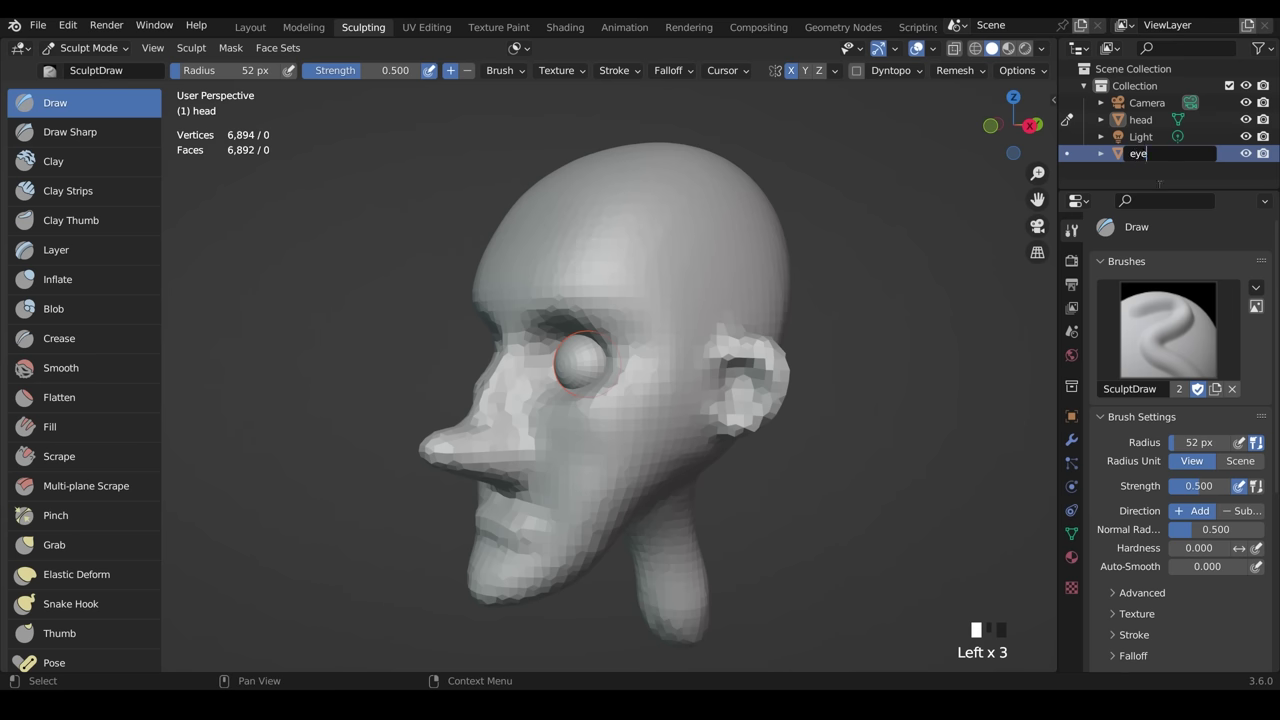
pyautogui.press('Return')
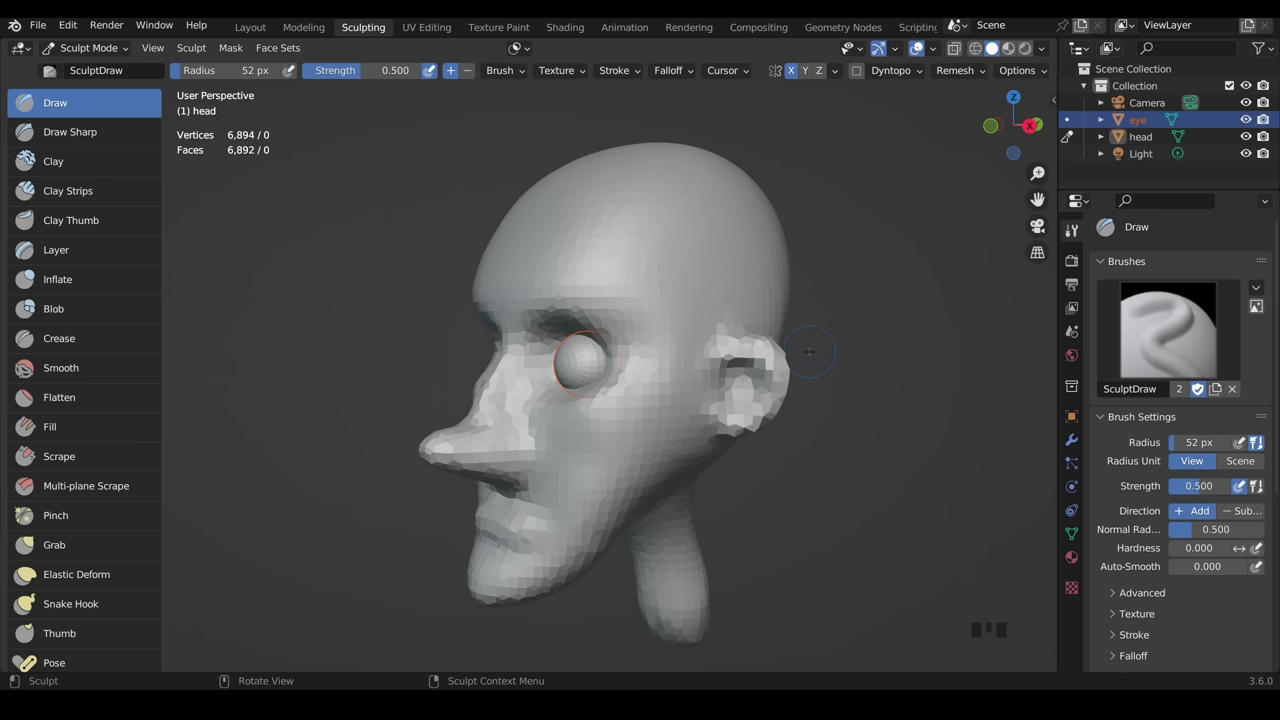
# - Select the head object, try and undo another Draw stroke, and transfer sculpting to the eye and back to the head
pyautogui.click(1145, 142)
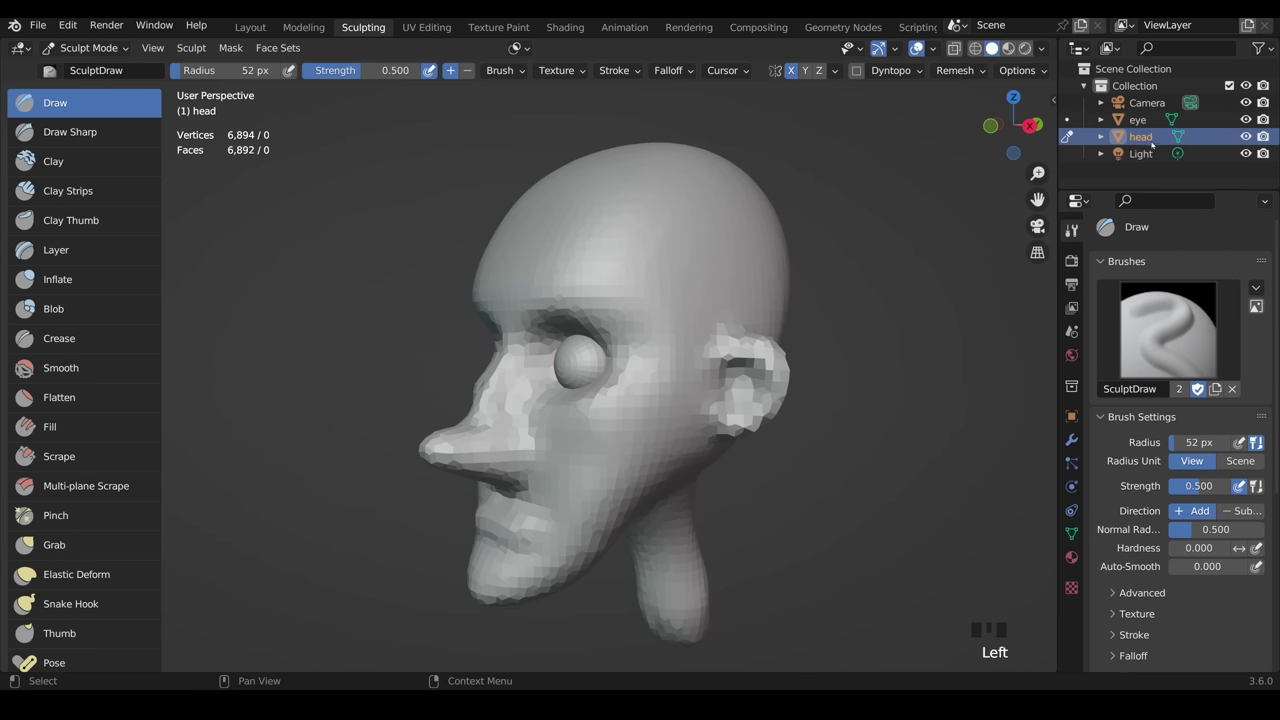
pyautogui.moveTo(705, 258); pyautogui.dragTo(635, 255)
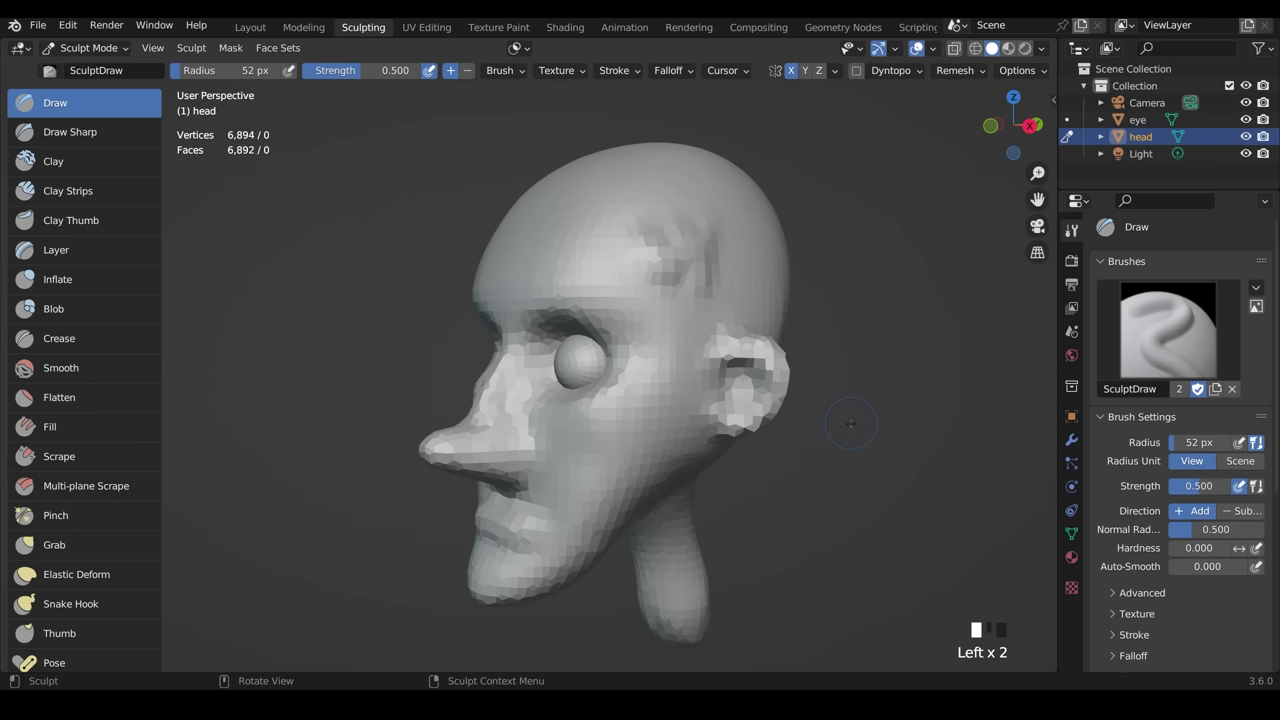
pyautogui.hotkey('ctrl', 'z')
pyautogui.hotkey('alt', 'q')
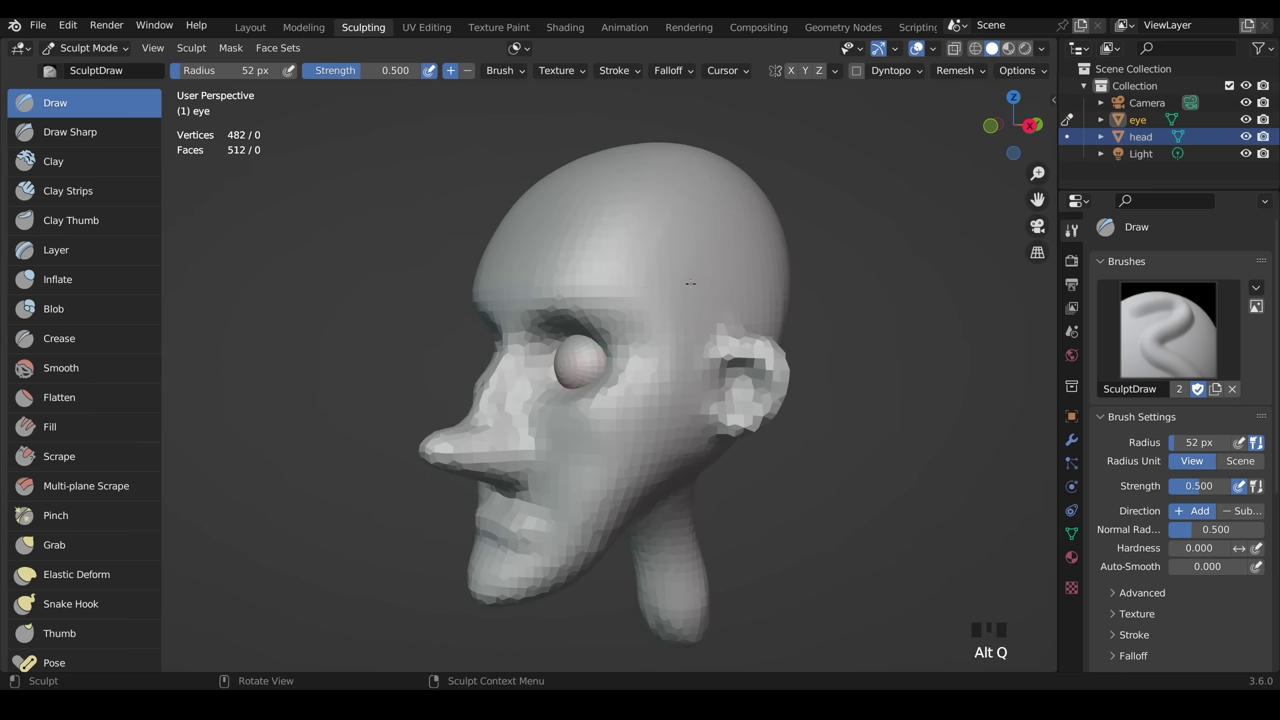
pyautogui.hotkey('alt', 'q')
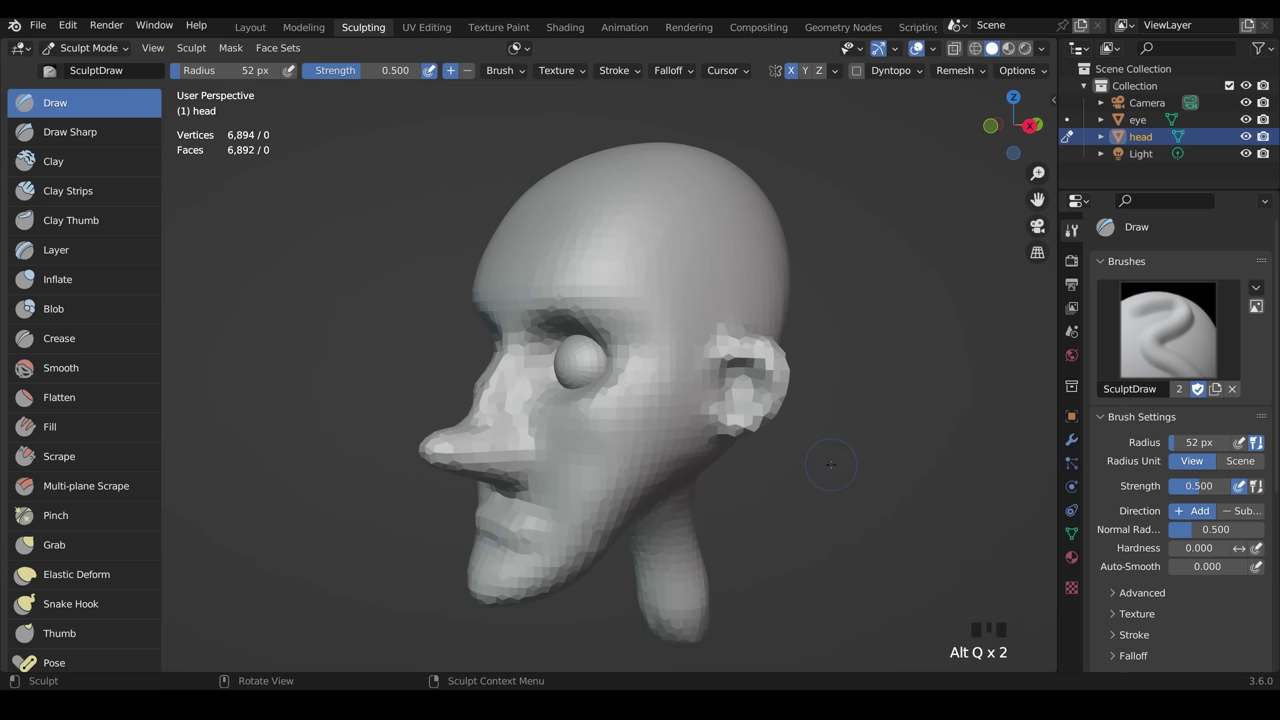
# - Remesh the head with a finer voxel size of about 0.03 m
pyautogui.press('r')
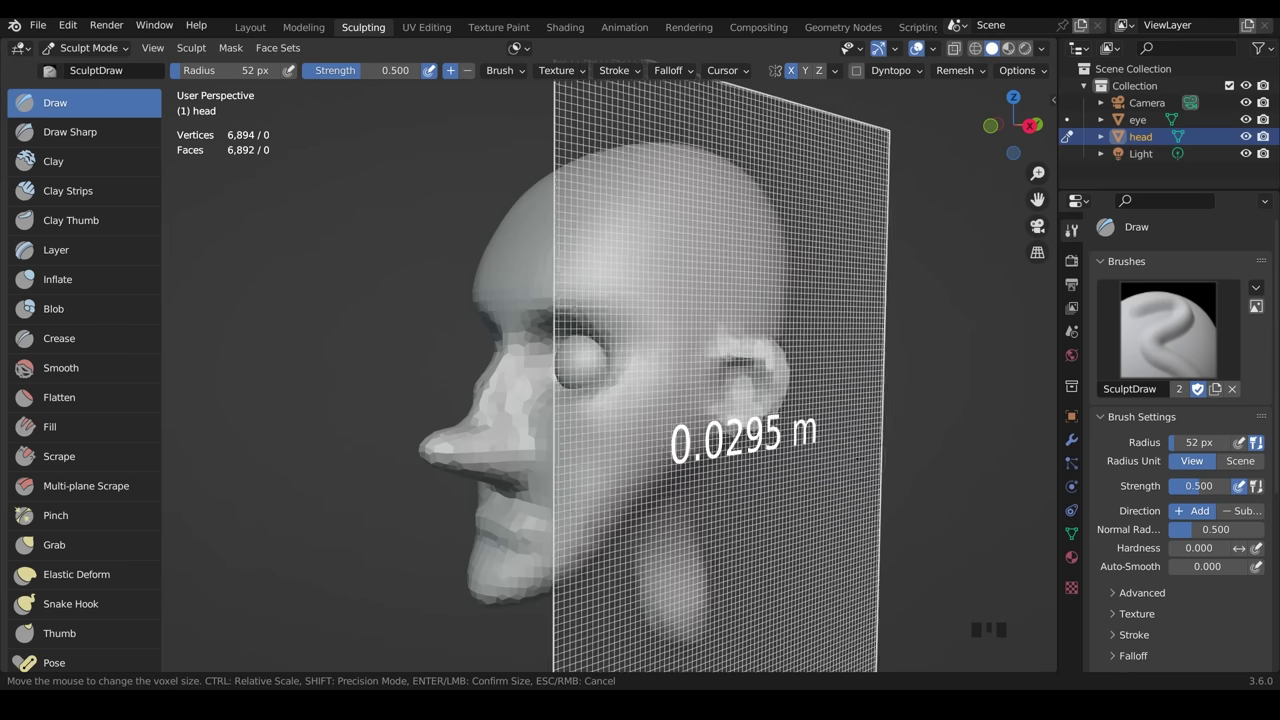
pyautogui.click(856, 457)
pyautogui.hotkey('ctrl', 'r')
pyautogui.moveTo(786, 424); pyautogui.dragTo(620, 352, button='middle')
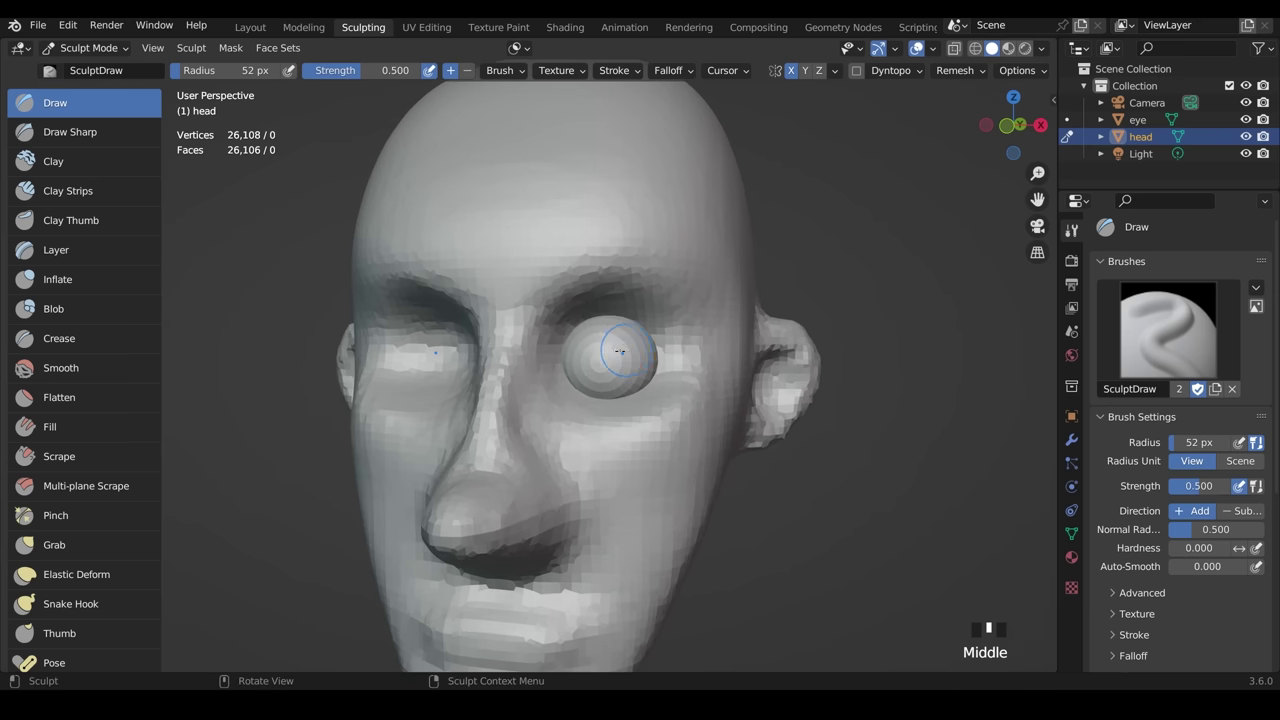
# - Build up the upper eyelid over the eyeball, from the inner to the outer corner, with short Draw strokes
pyautogui.moveTo(681, 315); pyautogui.dragTo(660, 316, button='middle')
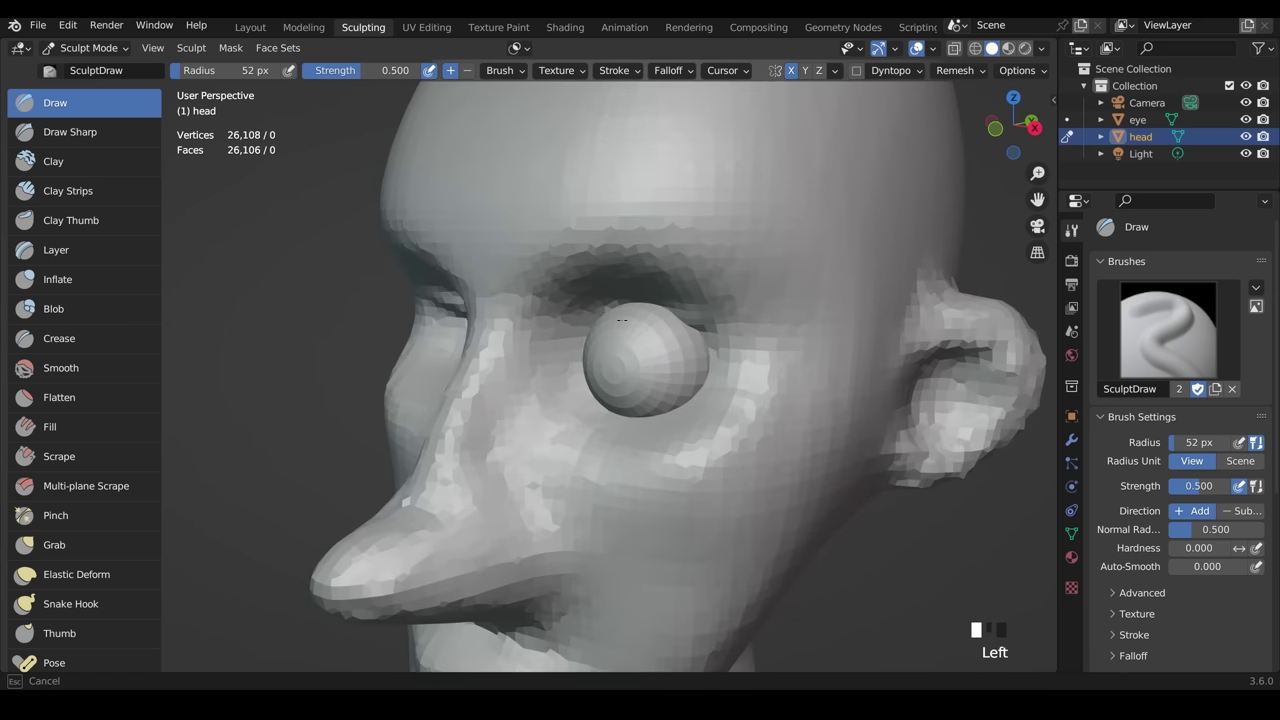
pyautogui.click(619, 322)
pyautogui.click(615, 330)
pyautogui.click(612, 330)
pyautogui.click(610, 330)
pyautogui.click(608, 330)
pyautogui.click(606, 330)
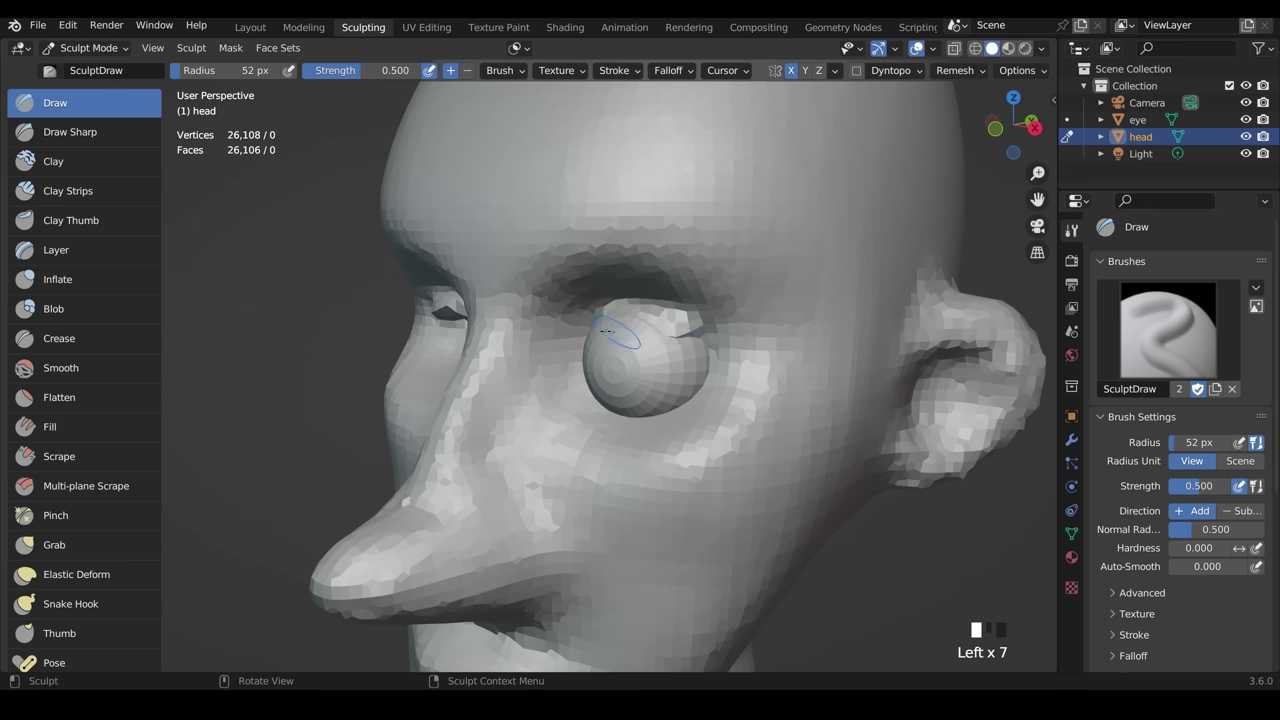
pyautogui.click(608, 328)
pyautogui.click(622, 324)
pyautogui.click(645, 328)
pyautogui.click(660, 331)
pyautogui.click(675, 335)
pyautogui.click(689, 340)
pyautogui.click(700, 345)
pyautogui.click(710, 351)
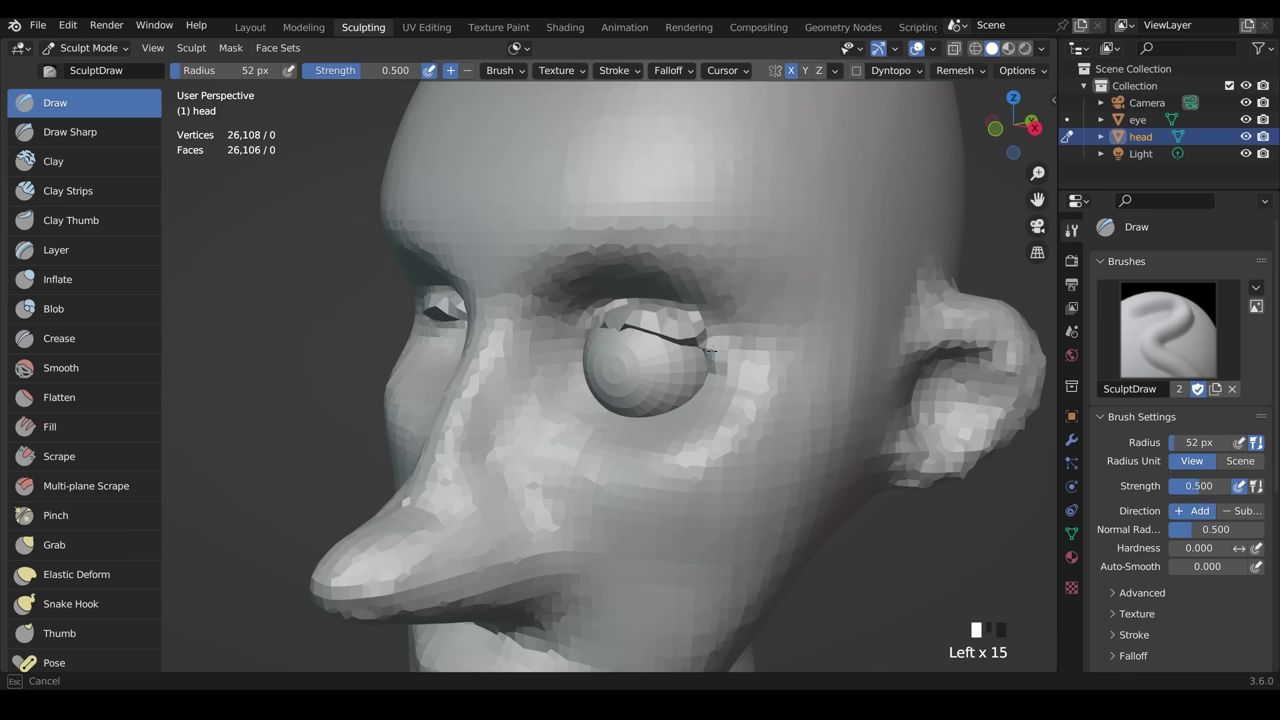
pyautogui.click(718, 348)
pyautogui.click(728, 346)
pyautogui.click(738, 344)
pyautogui.middleClick(752, 340)
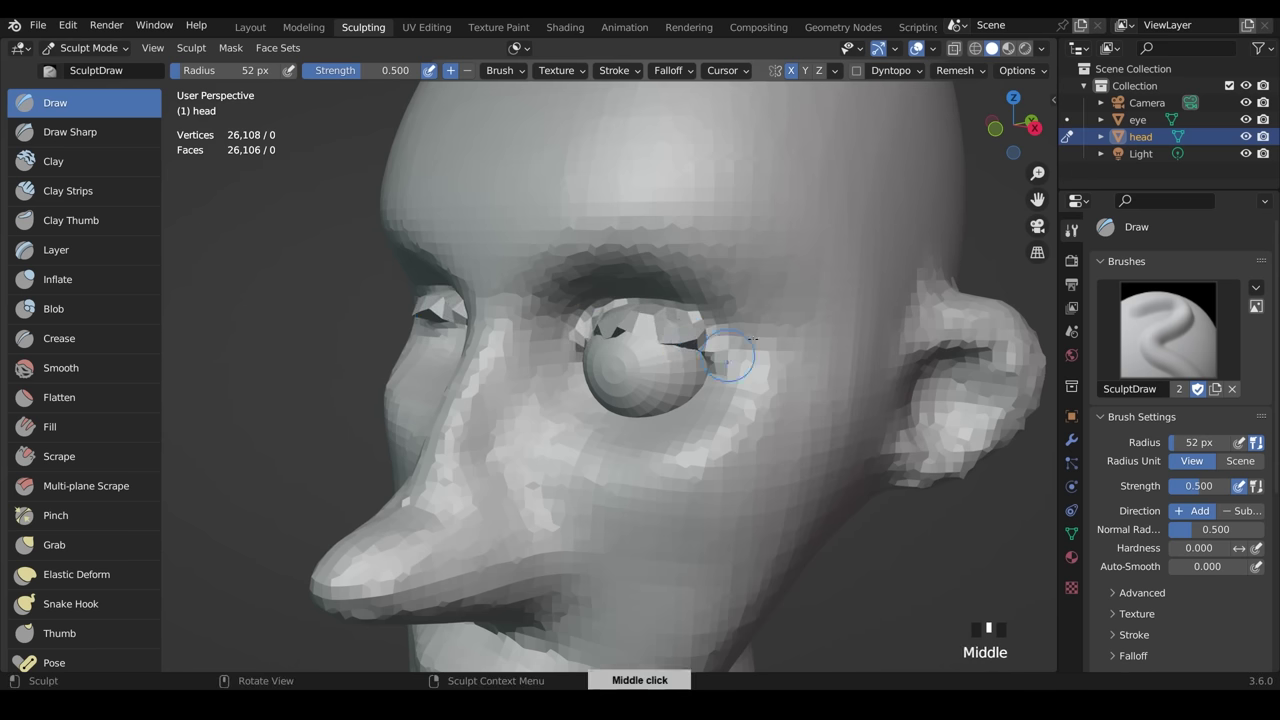
# - Remesh the head, and even out the new upper eyelid with smoothing and a few Draw strokes
pyautogui.moveTo(752, 340); pyautogui.dragTo(771, 286, button='middle')
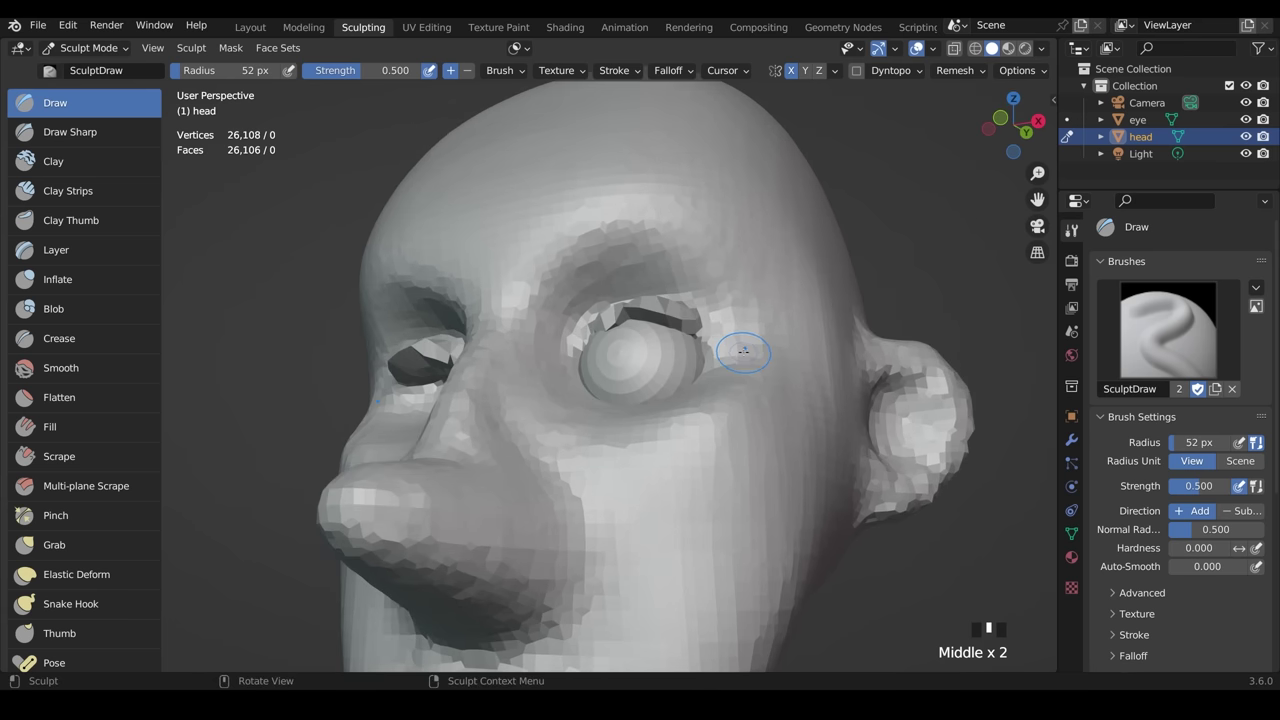
pyautogui.hotkey('ctrl', 'z')
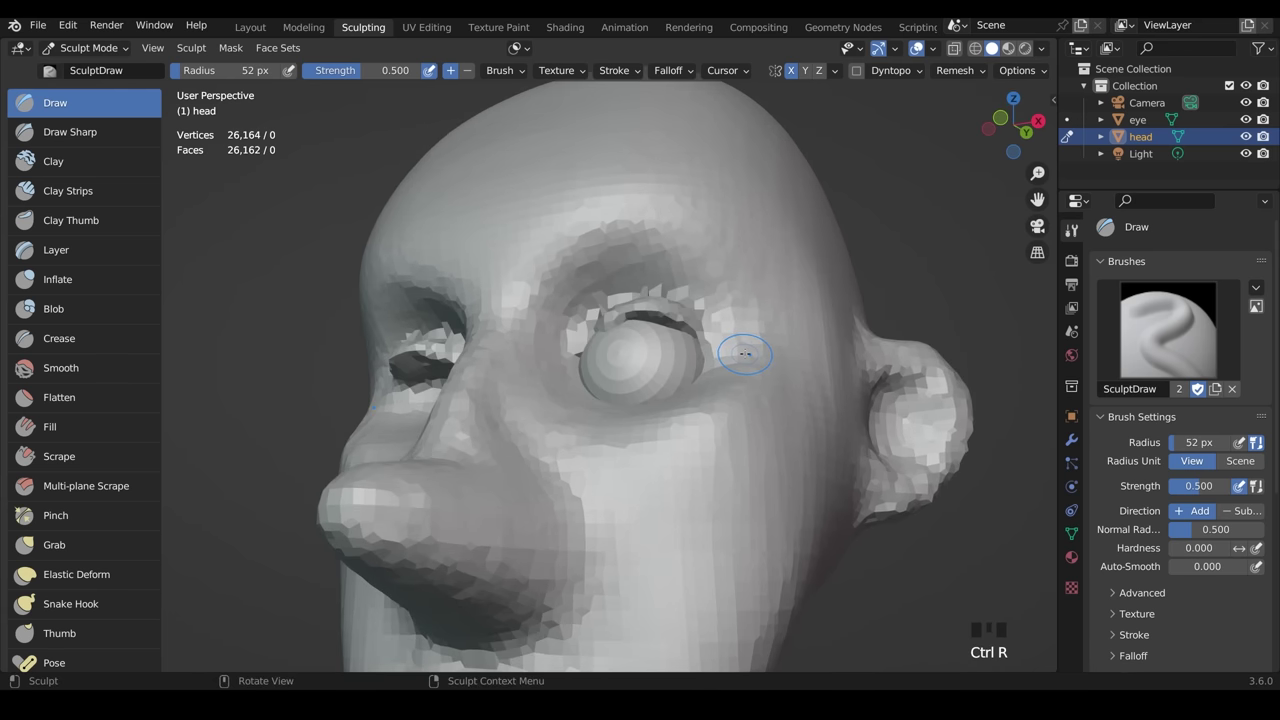
pyautogui.moveTo(740, 360); pyautogui.dragTo(784, 418, button='middle')
pyautogui.keyDown('shift'); pyautogui.click(590, 318); pyautogui.keyUp('shift')
pyautogui.keyDown('shift'); pyautogui.click(582, 328); pyautogui.keyUp('shift')
pyautogui.click(584, 325)
pyautogui.click(586, 328)
pyautogui.click(588, 338)
pyautogui.click(665, 335)
pyautogui.moveTo(708, 347); pyautogui.dragTo(696, 328, button='middle')
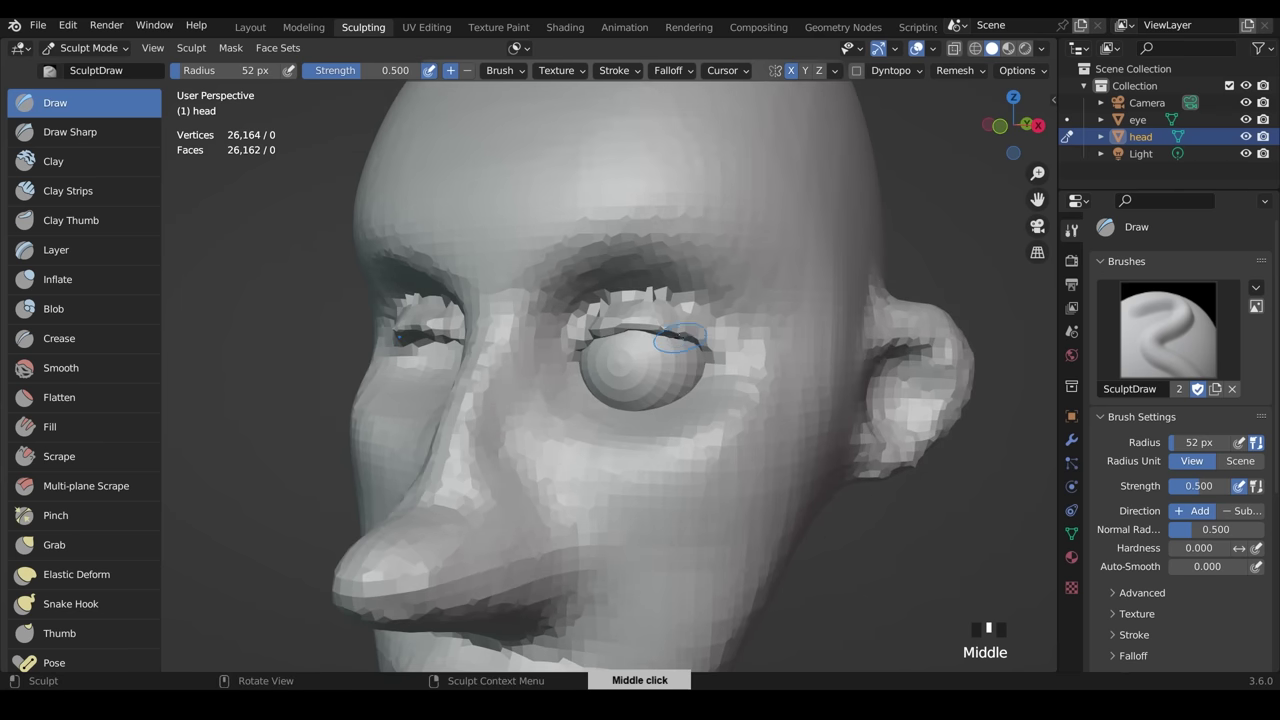
# - Smooth the upper eyelid and the outer corner of the eye, and remesh the head again
pyautogui.keyDown('shift'); pyautogui.click(610, 315); pyautogui.keyUp('shift')
pyautogui.keyDown('shift'); pyautogui.click(615, 300); pyautogui.keyUp('shift')
pyautogui.keyDown('shift'); pyautogui.click(677, 314); pyautogui.keyUp('shift')
pyautogui.keyDown('shift'); pyautogui.click(677, 314); pyautogui.keyUp('shift')
pyautogui.keyDown('shift'); pyautogui.click(740, 350); pyautogui.keyUp('shift')
pyautogui.moveTo(757, 371); pyautogui.dragTo(784, 418, button='middle')
pyautogui.hotkey('ctrl', 'r')
# - Build up the lower eyelid under the eyeball, from corner to corner, with Draw strokes
pyautogui.click(612, 398)
pyautogui.click(626, 366)
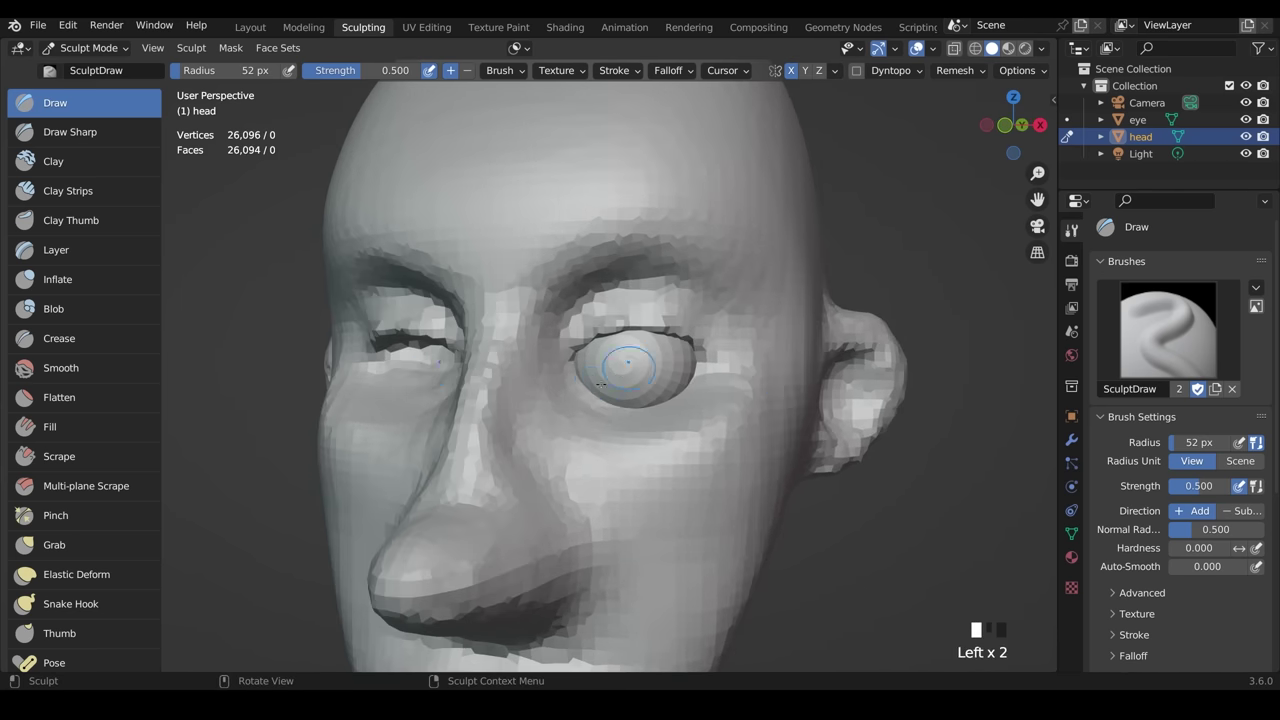
pyautogui.click(606, 397)
pyautogui.click(696, 368)
pyautogui.click(643, 392)
pyautogui.click(645, 390)
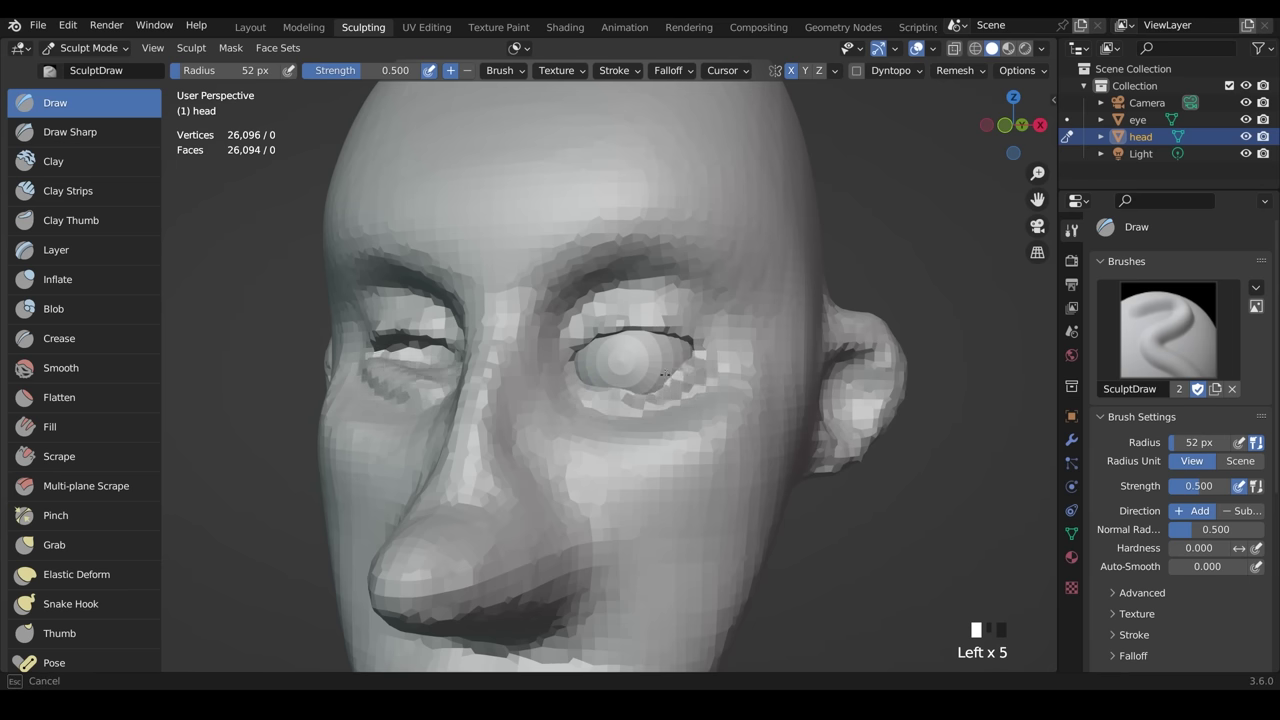
pyautogui.click(658, 380)
pyautogui.click(645, 386)
pyautogui.click(620, 396)
pyautogui.click(682, 375)
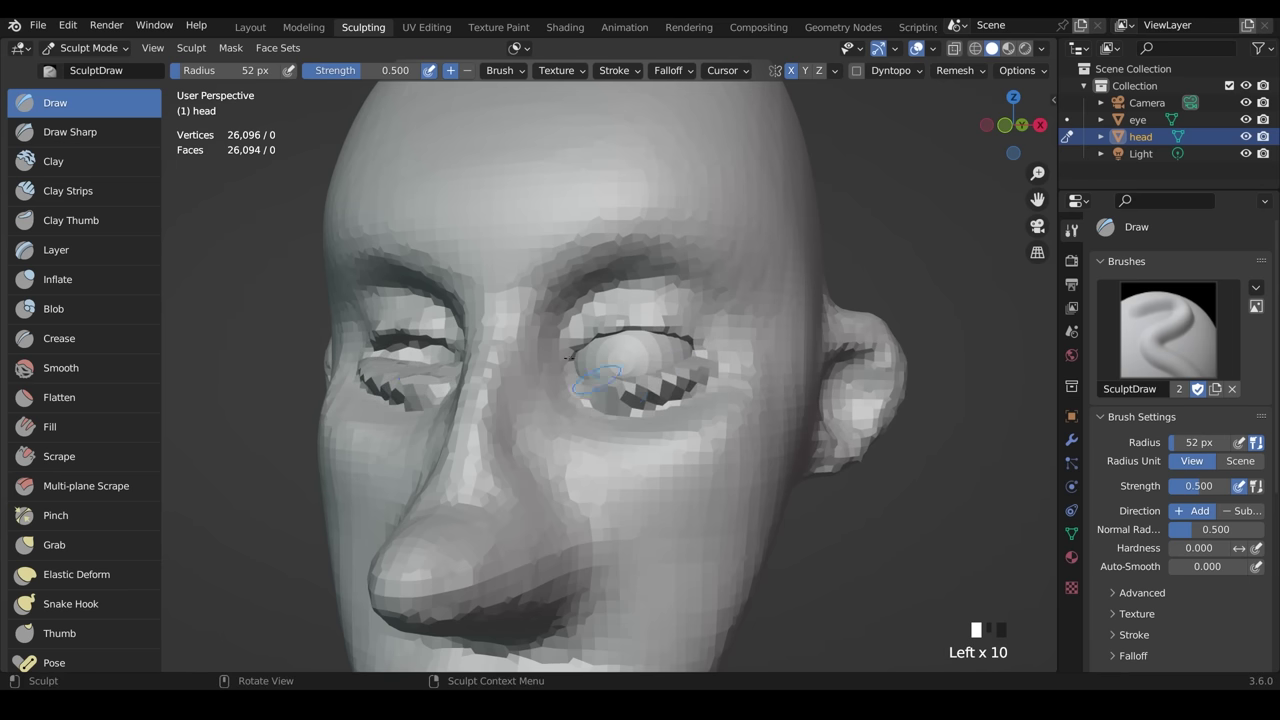
# - Remesh the head, and smooth the lower eyelid and its outer corner
pyautogui.moveTo(787, 390)
pyautogui.mouseDown(button='middle')
pyautogui.moveTo(680, 438)
pyautogui.moveTo(700, 385)
pyautogui.moveTo(787, 568)
pyautogui.mouseUp(button='middle')
pyautogui.keyDown('shift'); pyautogui.click(700, 376); pyautogui.keyUp('shift')
pyautogui.keyDown('shift'); pyautogui.click(699, 381); pyautogui.keyUp('shift')
pyautogui.keyDown('shift'); pyautogui.click(699, 381); pyautogui.keyUp('shift')
pyautogui.keyDown('shift'); pyautogui.click(680, 410); pyautogui.keyUp('shift')
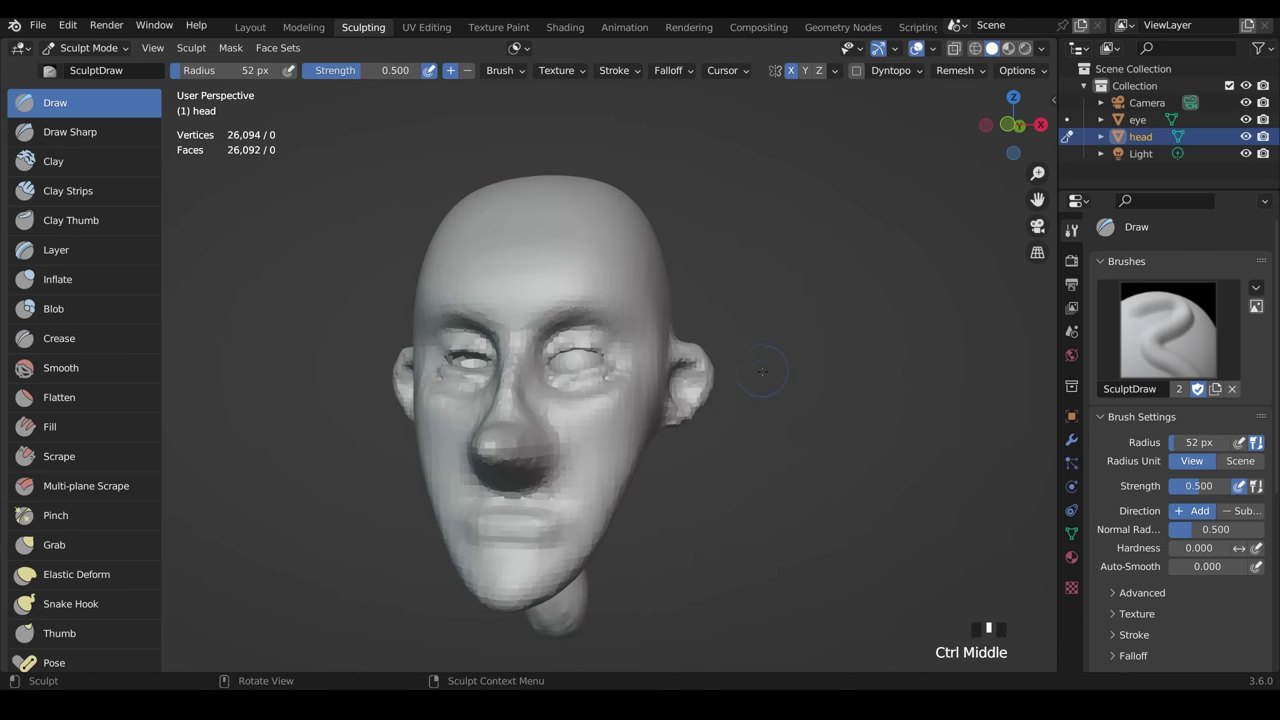
# - Check both eye areas, switch to the Layout workspace and select the eye object
pyautogui.moveTo(484, 355); pyautogui.dragTo(515, 378, button='middle')
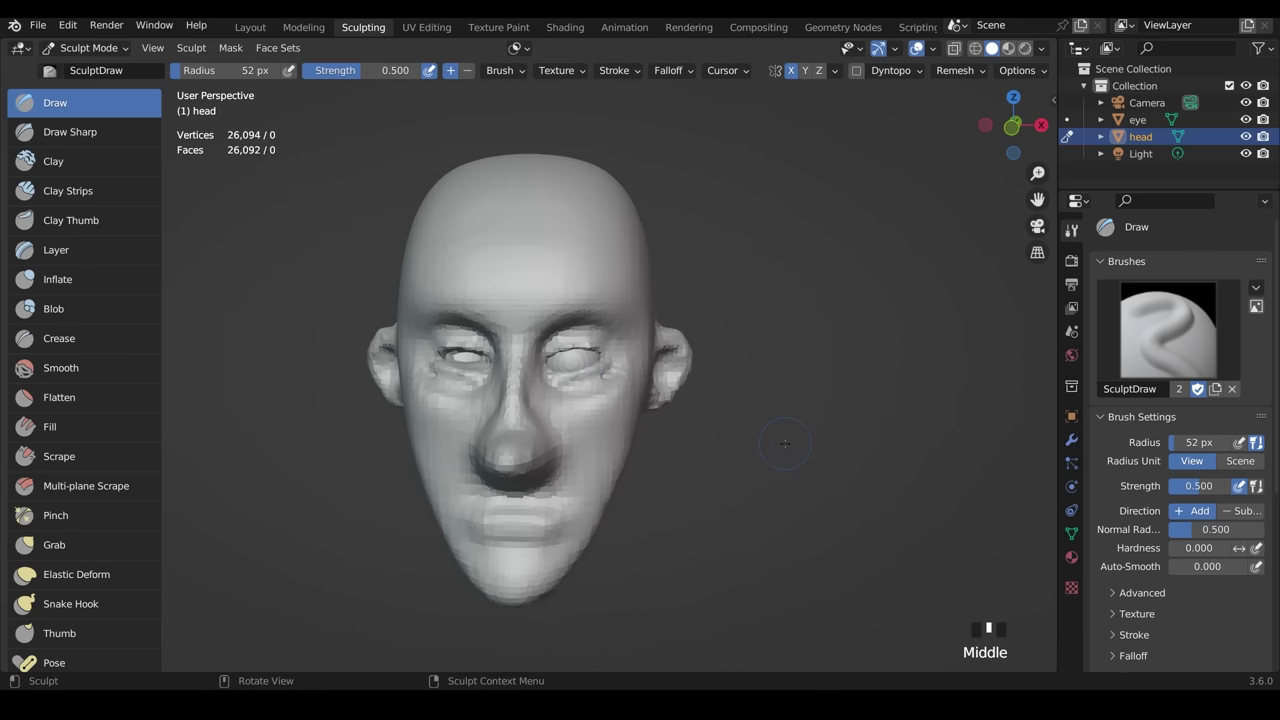
pyautogui.moveTo(395, 425)
pyautogui.mouseDown(button='middle')
pyautogui.moveTo(466, 424)
pyautogui.moveTo(452, 350)
pyautogui.mouseUp(button='middle')
pyautogui.keyDown('shift'); pyautogui.moveTo(452, 350); pyautogui.dragTo(712, 354, button='middle'); pyautogui.keyUp('shift')
pyautogui.moveTo(712, 354); pyautogui.dragTo(647, 343, button='middle')
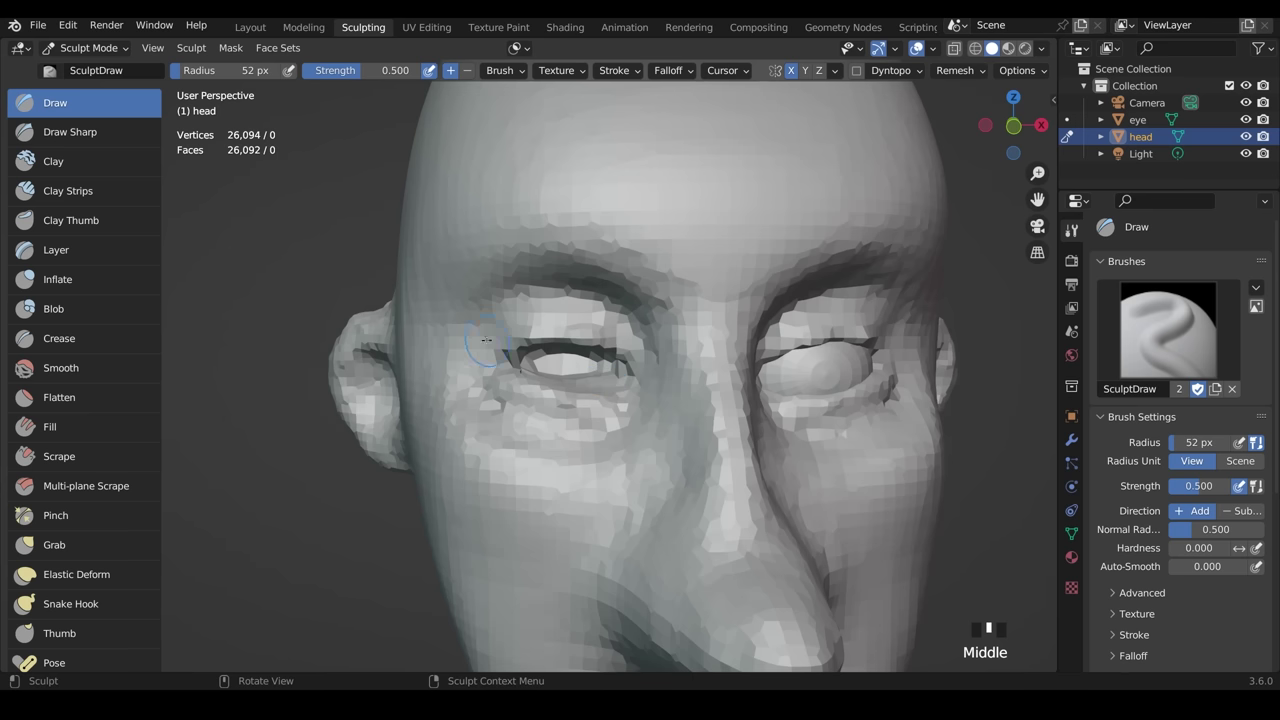
pyautogui.moveTo(485, 355); pyautogui.dragTo(603, 377, button='middle')
pyautogui.moveTo(828, 383); pyautogui.dragTo(757, 343, button='middle')
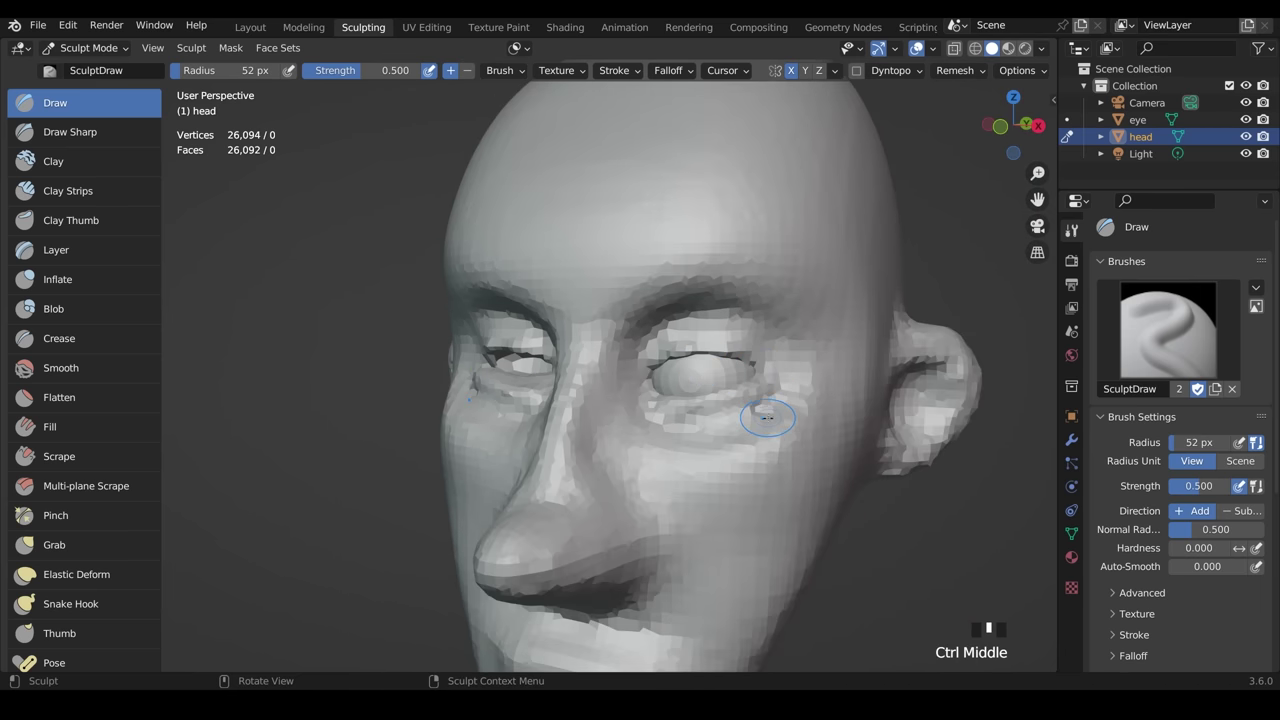
pyautogui.click(250, 27)
pyautogui.click(573, 342)
pyautogui.moveTo(766, 500); pyautogui.dragTo(826, 494, button='middle')
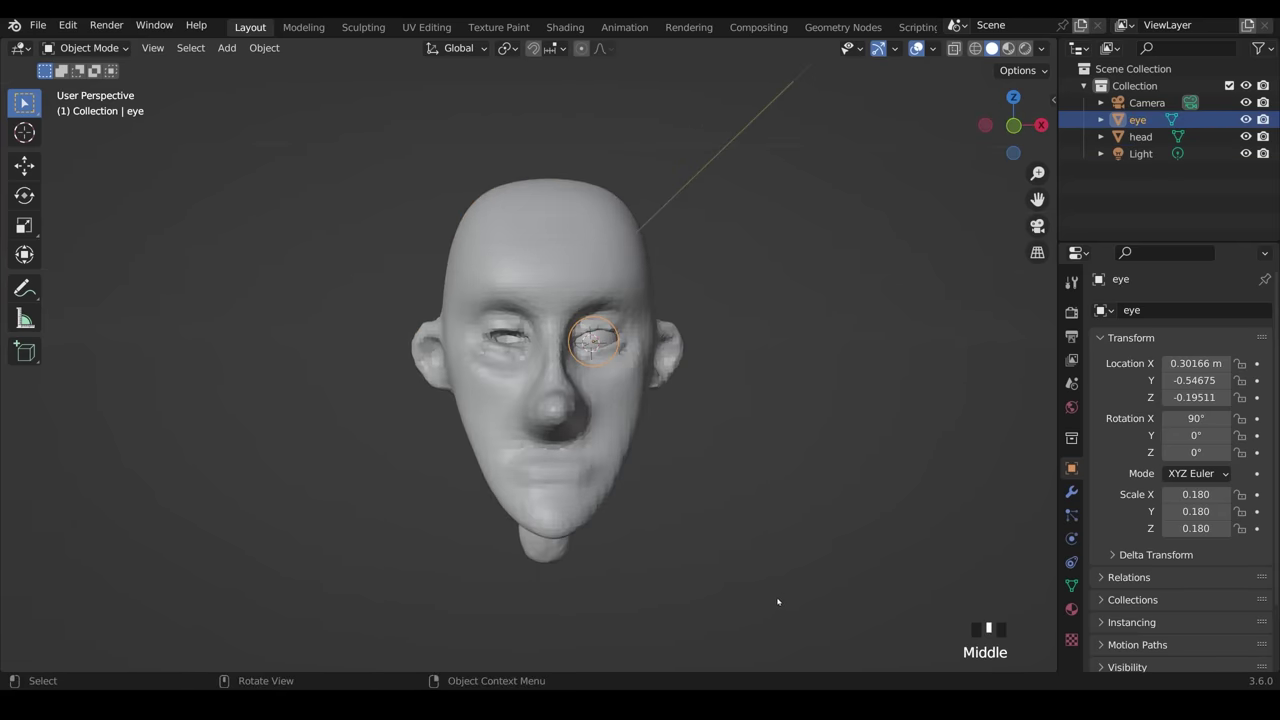
# - Add a Mirror modifier to the eye and set the head as its mirror object
pyautogui.click(1073, 493)
pyautogui.click(1165, 311)
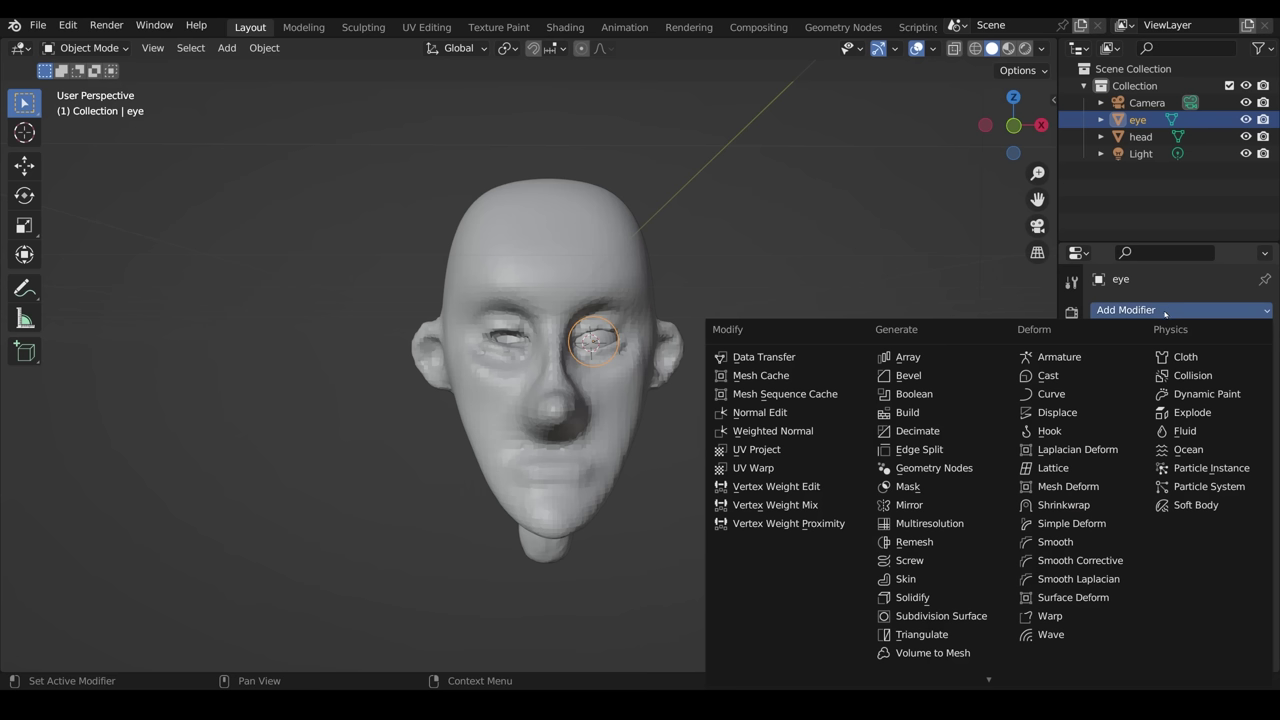
pyautogui.click(927, 508)
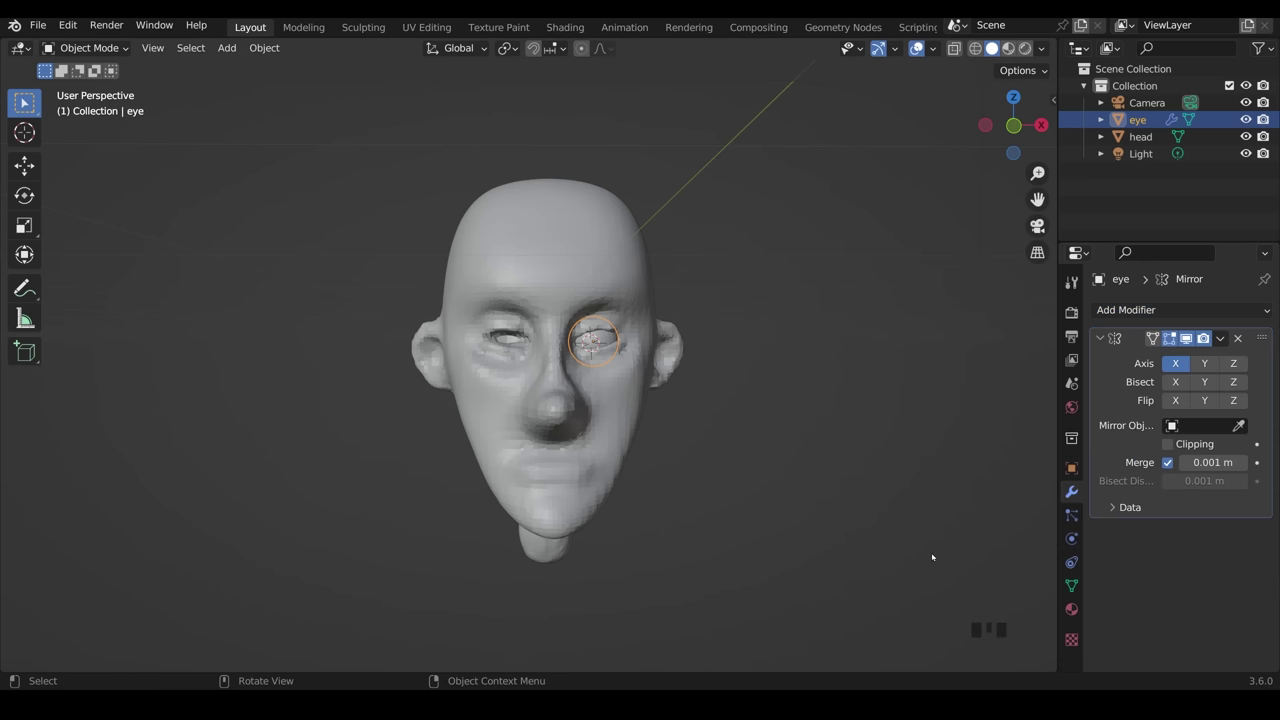
pyautogui.moveTo(932, 557); pyautogui.dragTo(683, 313, button='middle')
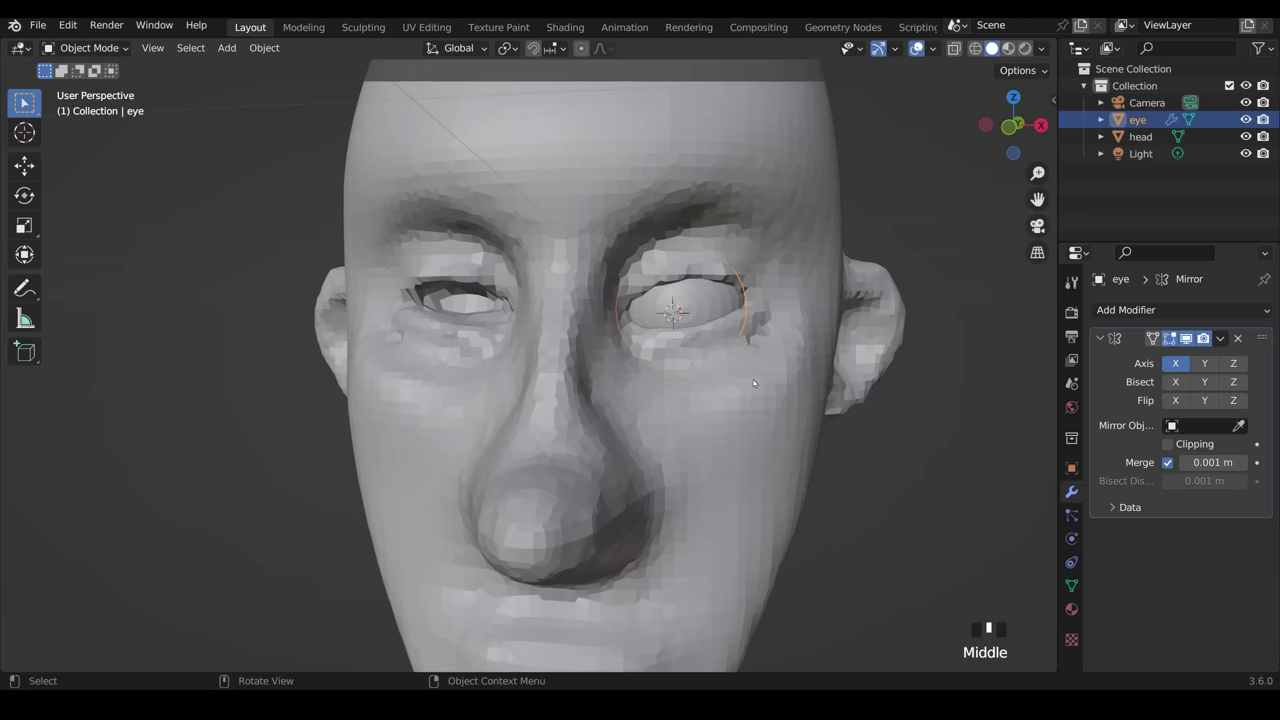
pyautogui.keyDown('ctrl'); pyautogui.moveTo(639, 612); pyautogui.dragTo(521, 394, button='middle'); pyautogui.keyUp('ctrl')
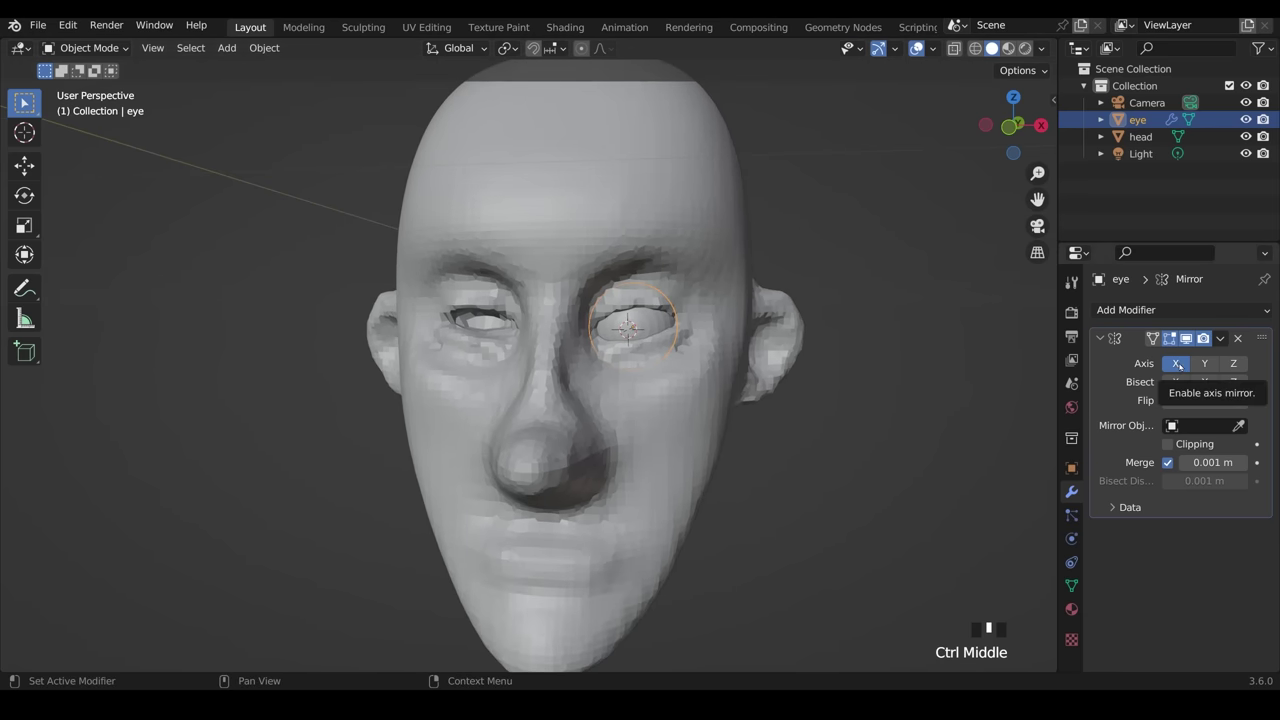
pyautogui.click(1239, 426)
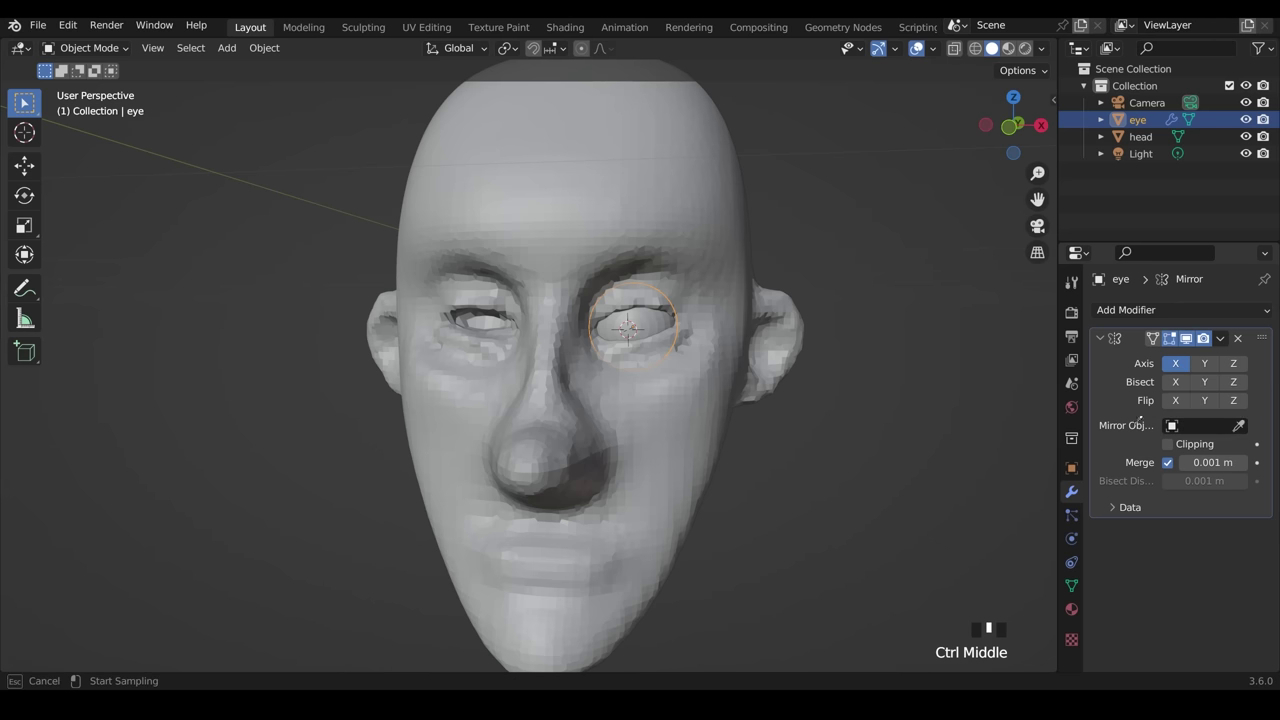
pyautogui.click(648, 428)
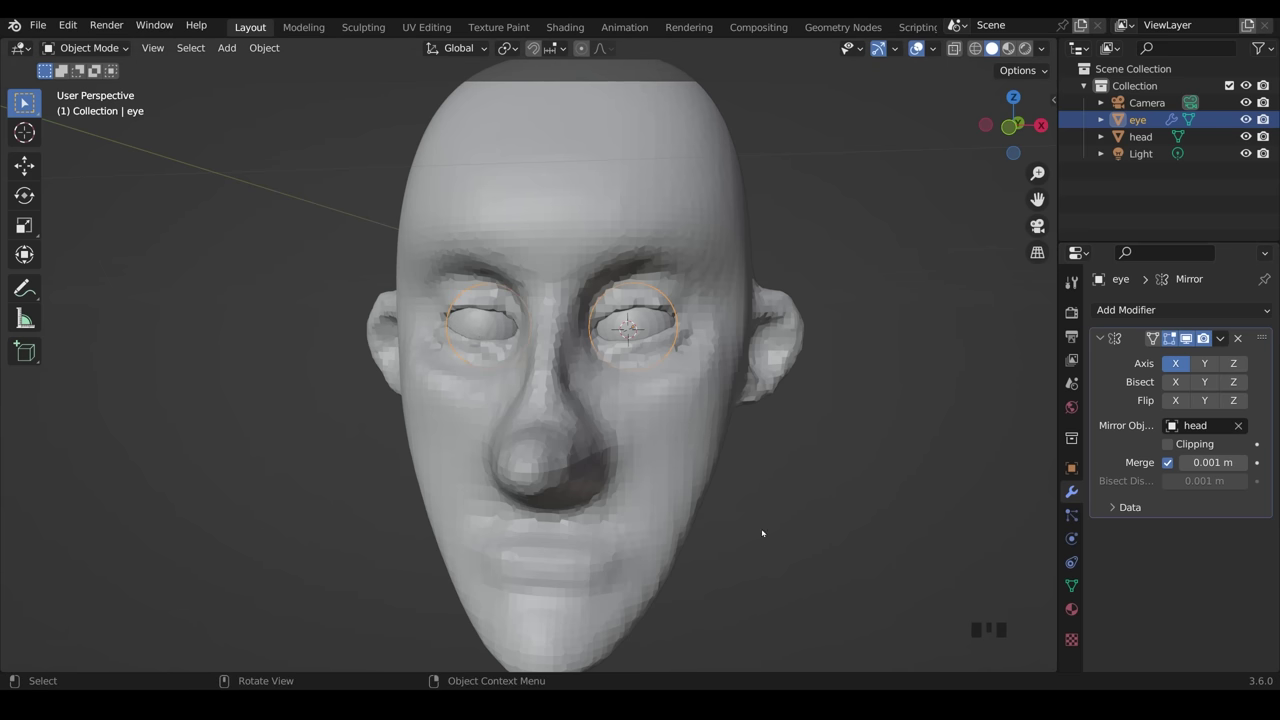
pyautogui.moveTo(766, 549); pyautogui.dragTo(737, 537, button='middle')
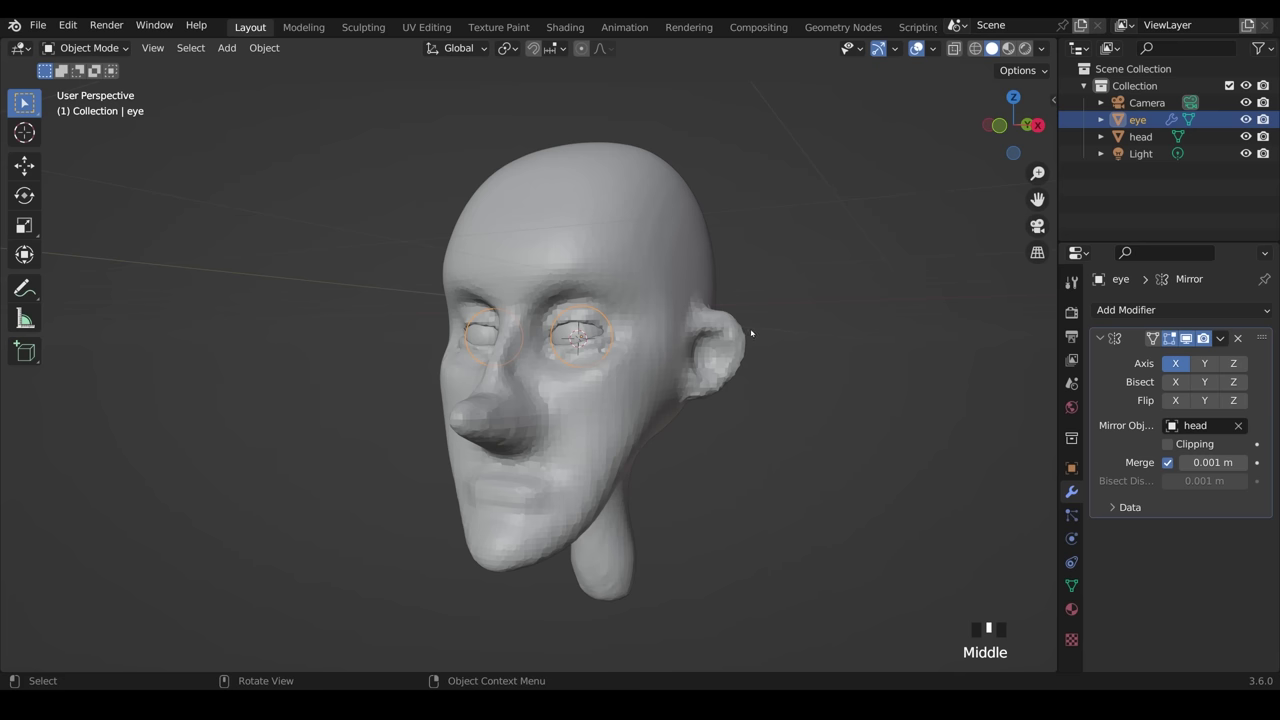
# - Return to the Sculpting workspace and transfer Sculpt Mode from the eye to the head
pyautogui.click(363, 27)
pyautogui.keyDown('ctrl'); pyautogui.moveTo(818, 470); pyautogui.dragTo(818, 494, button='middle'); pyautogui.keyUp('ctrl')
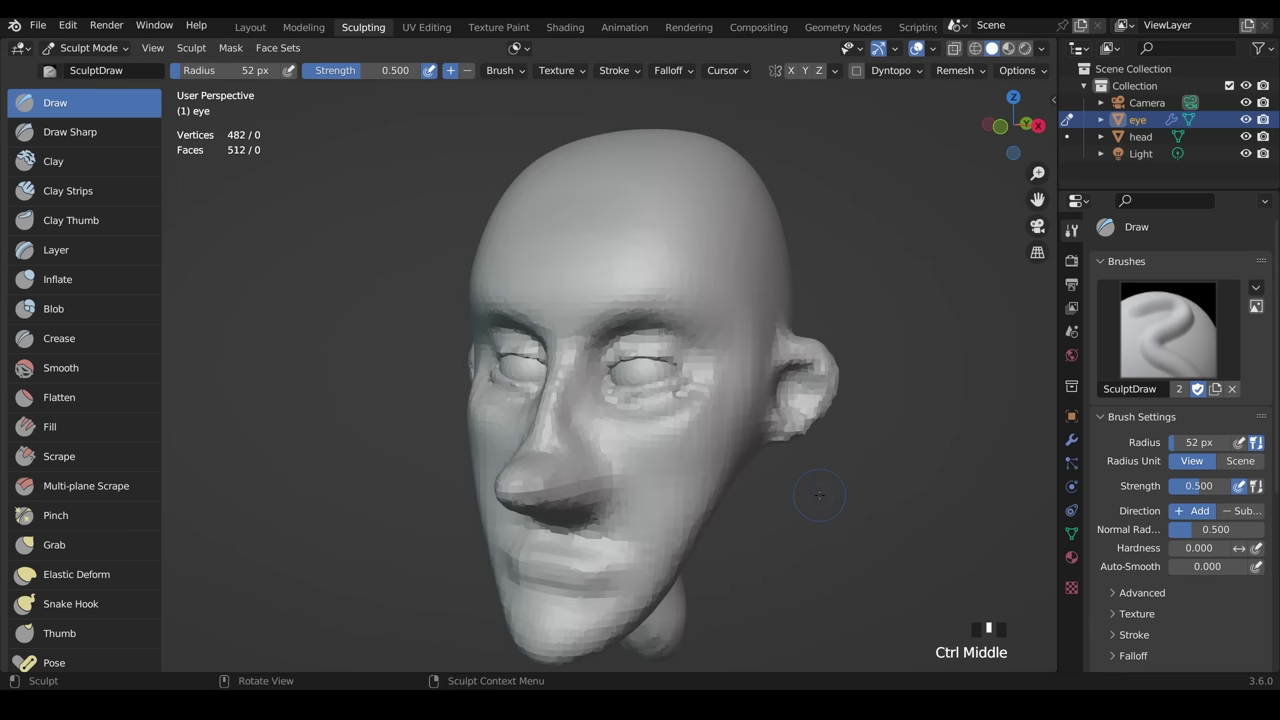
pyautogui.click(757, 254)
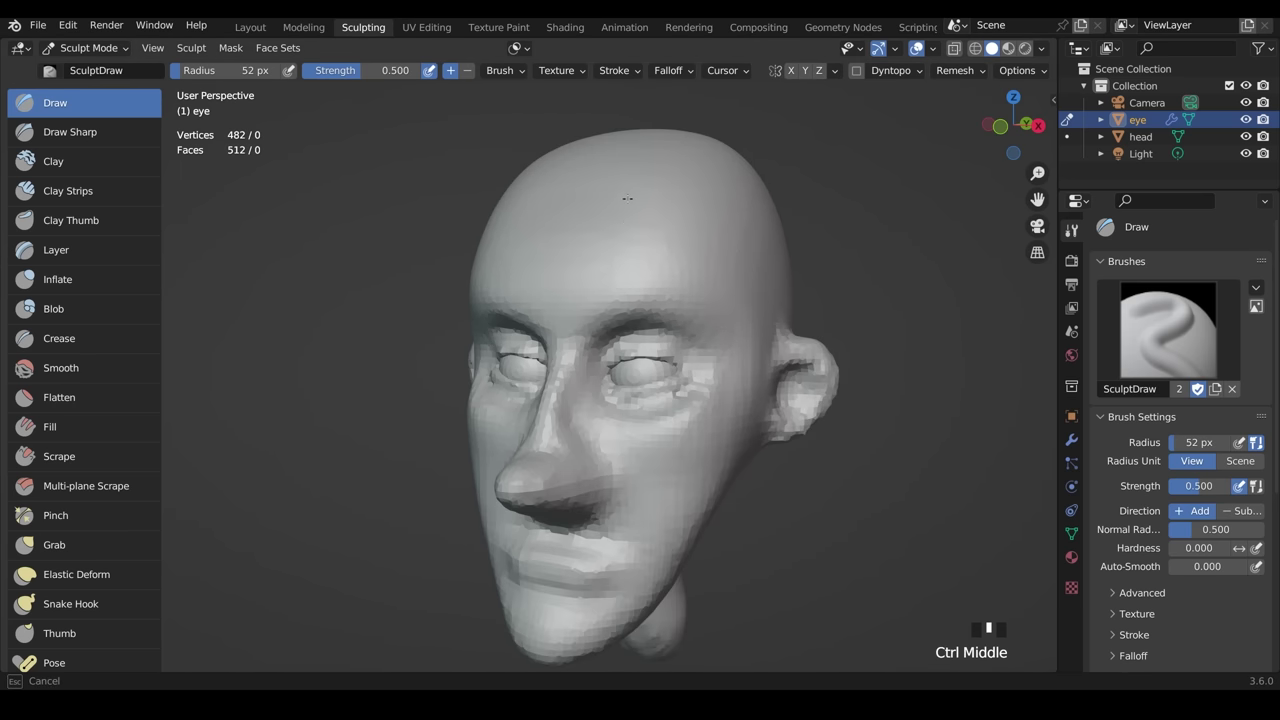
pyautogui.moveTo(627, 198); pyautogui.dragTo(806, 369)
pyautogui.hotkey('alt', 'q')
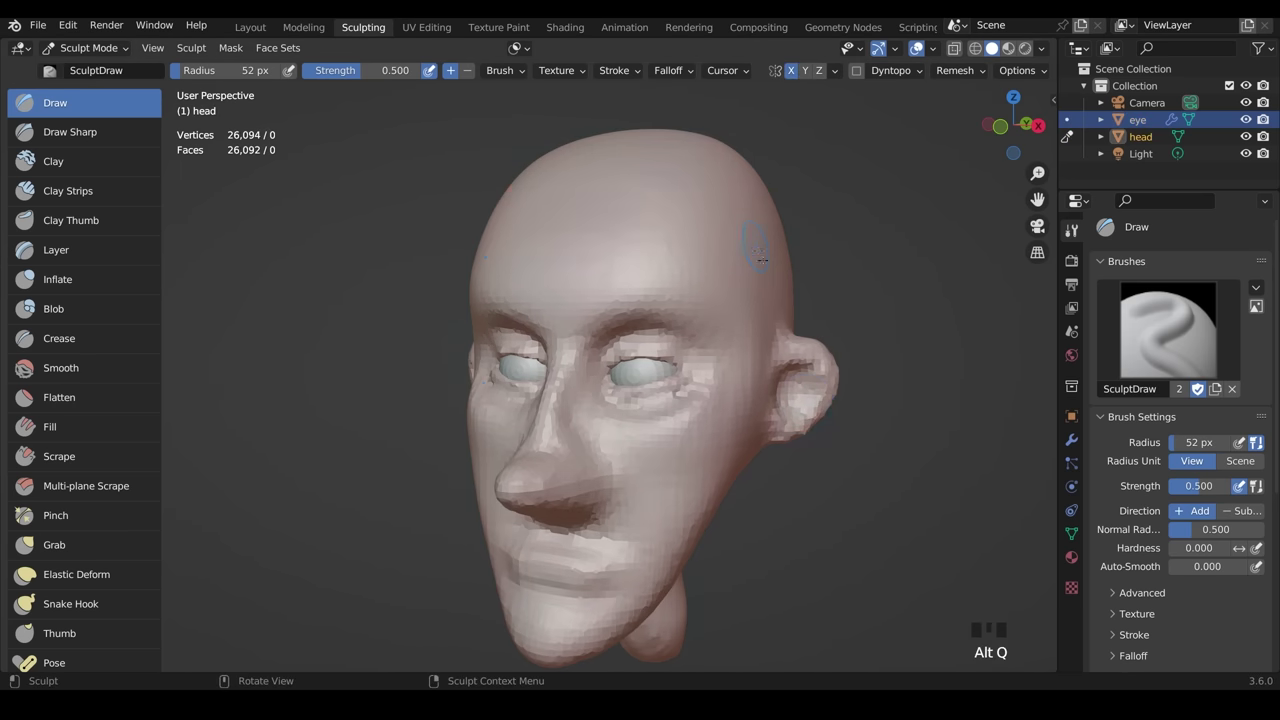
# - Add volume for the nostril wing at the side of the nose with Draw strokes
pyautogui.moveTo(836, 502); pyautogui.dragTo(846, 494, button='middle')
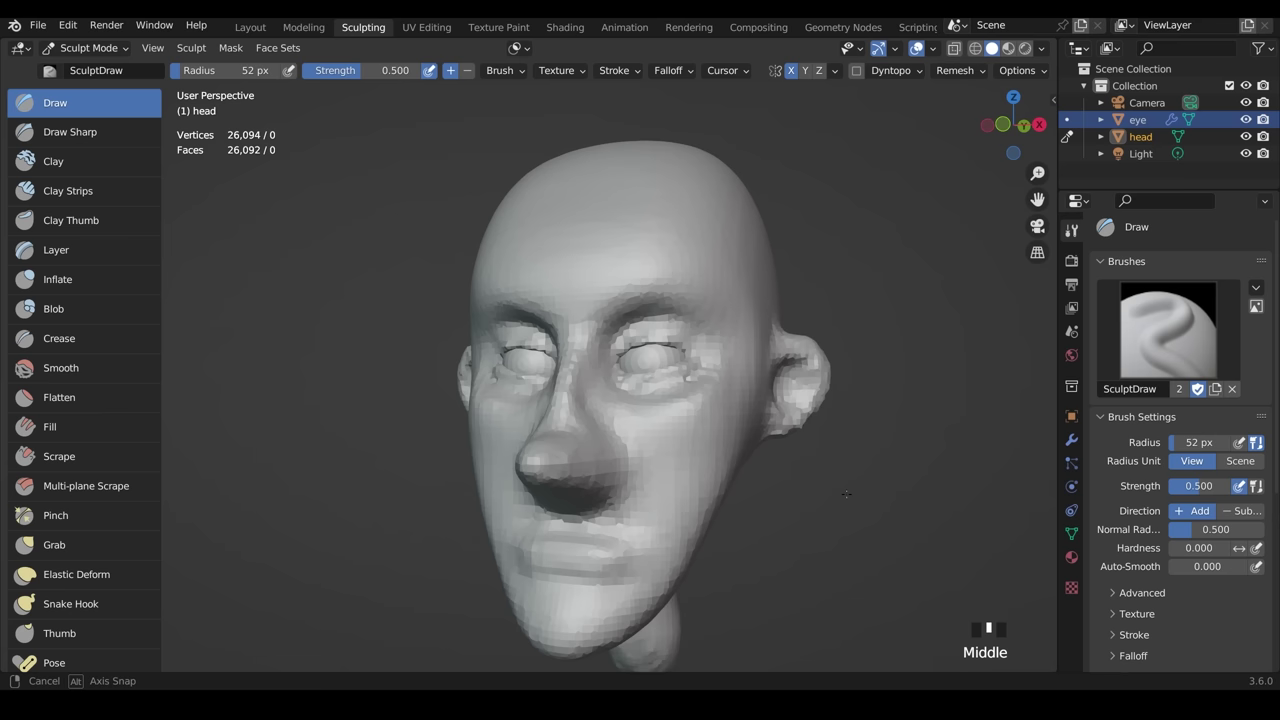
pyautogui.moveTo(846, 494)
pyautogui.mouseDown(button='middle')
pyautogui.moveTo(780, 541)
pyautogui.moveTo(784, 505)
pyautogui.moveTo(825, 441)
pyautogui.mouseUp(button='middle')
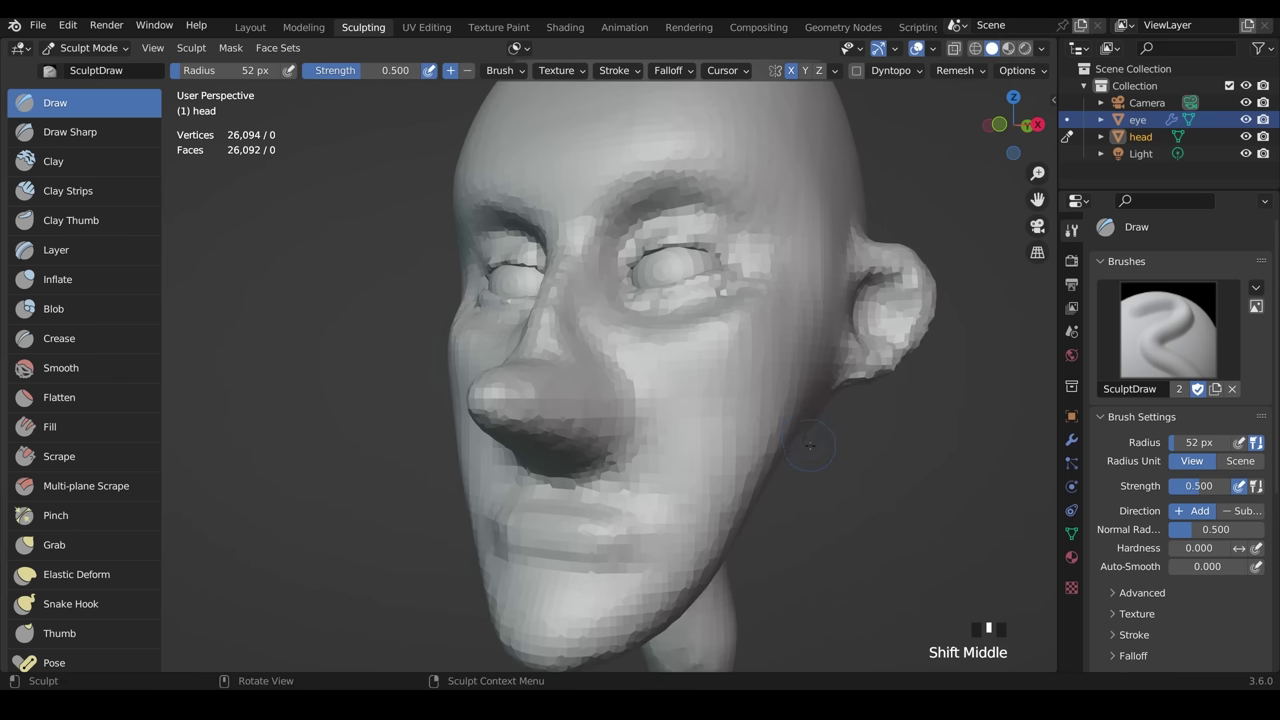
pyautogui.moveTo(806, 449); pyautogui.dragTo(514, 380, button='middle')
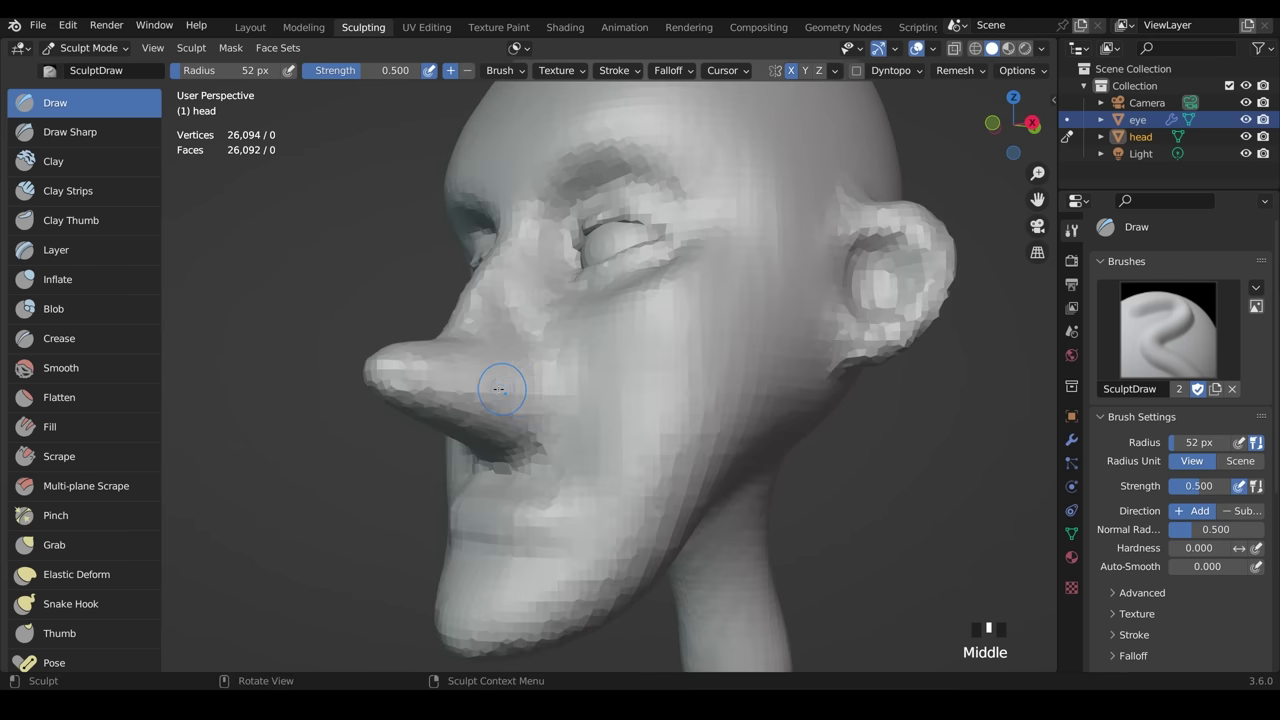
pyautogui.moveTo(500, 383)
pyautogui.mouseDown()
pyautogui.moveTo(536, 406)
pyautogui.moveTo(526, 380)
pyautogui.moveTo(502, 398)
pyautogui.moveTo(545, 380)
pyautogui.mouseUp()
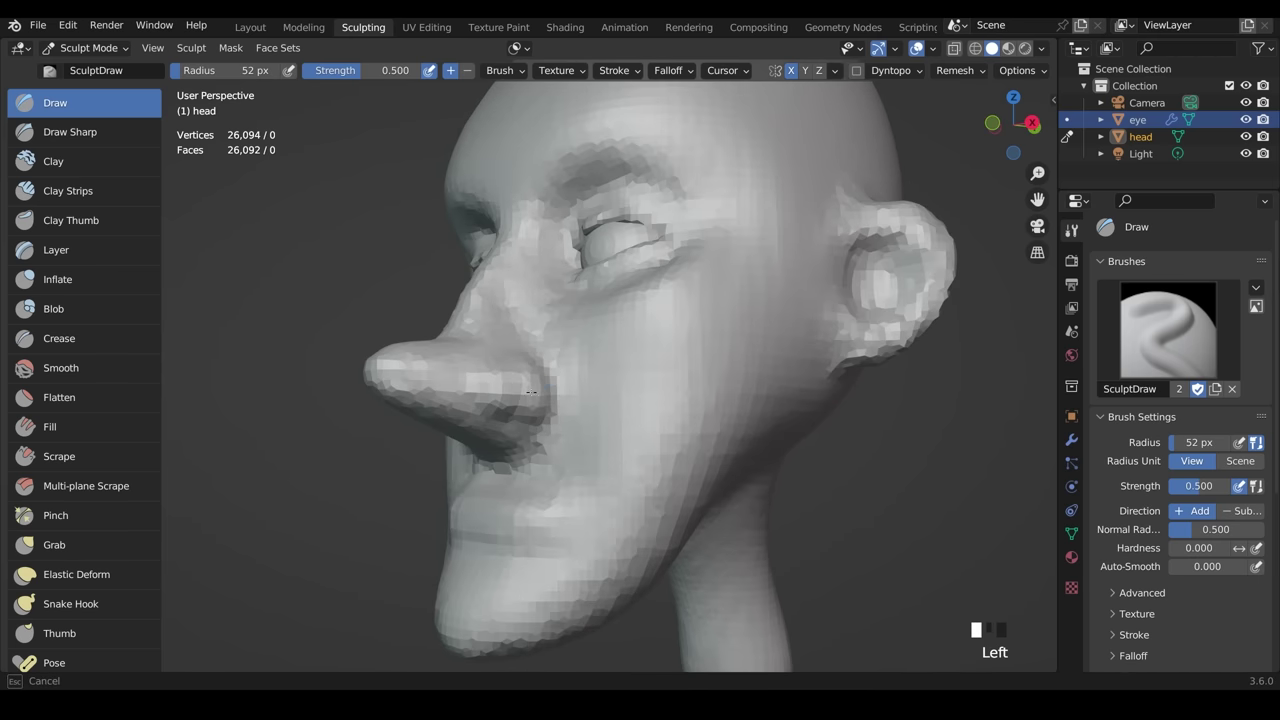
pyautogui.moveTo(545, 380)
pyautogui.mouseDown(button='middle')
pyautogui.moveTo(684, 460)
pyautogui.moveTo(563, 456)
pyautogui.mouseUp(button='middle')
pyautogui.moveTo(408, 427); pyautogui.dragTo(413, 414)
pyautogui.moveTo(485, 438)
pyautogui.mouseDown(button='middle')
pyautogui.moveTo(499, 441)
pyautogui.moveTo(450, 430)
pyautogui.moveTo(430, 440)
pyautogui.mouseUp(button='middle')
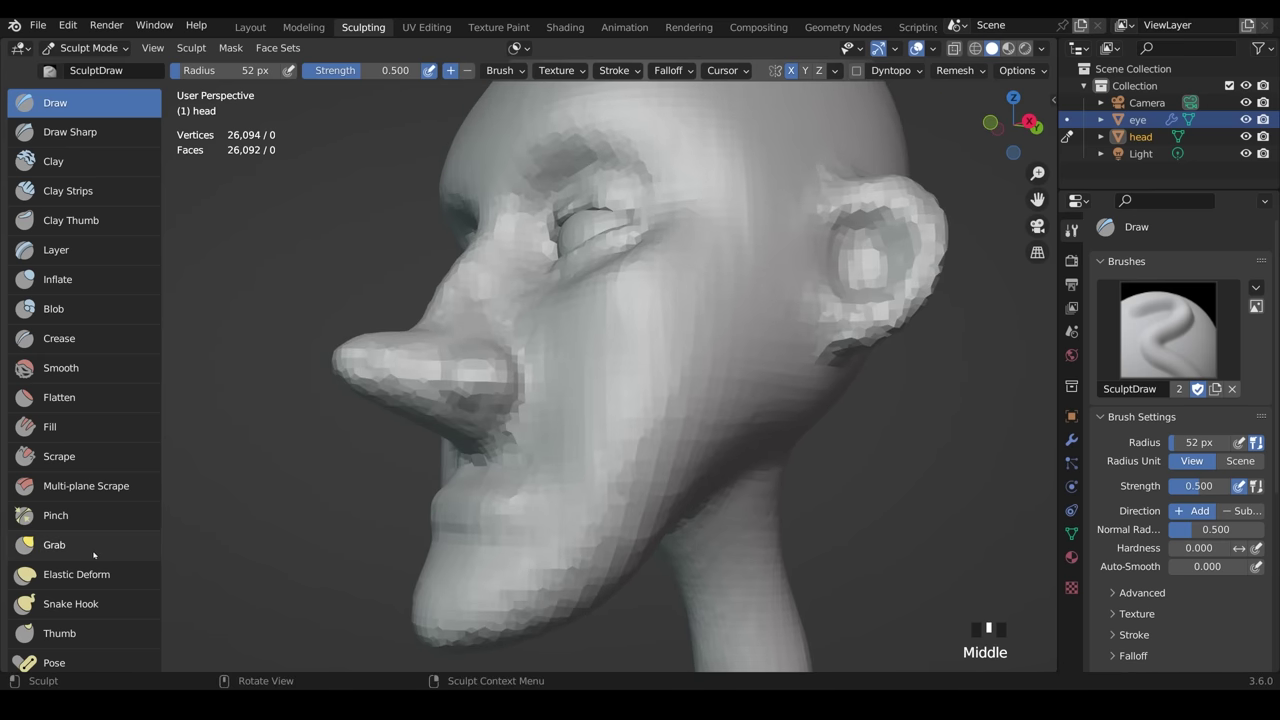
# - Reshape the nostril wing and adjoining cheek using the Grab brush with a 149 px radius
pyautogui.click(54, 544)
pyautogui.press('g')
pyautogui.press('f')
pyautogui.click(576, 397)
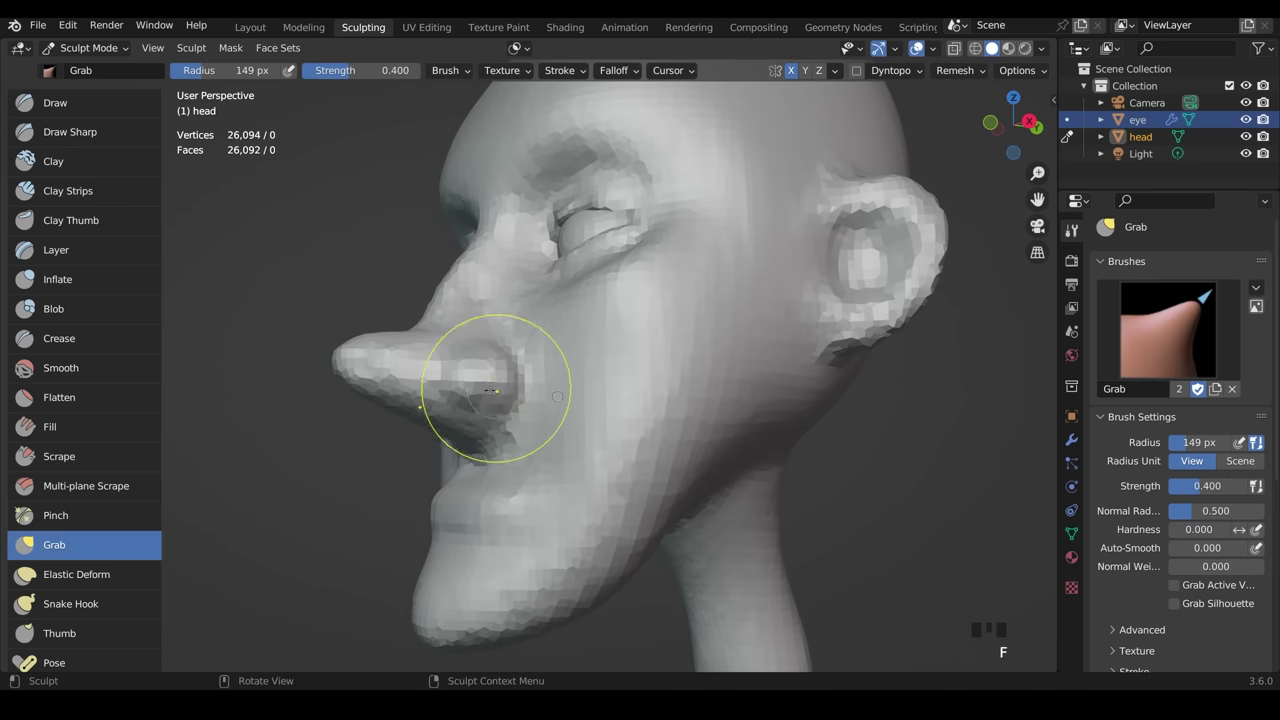
pyautogui.moveTo(494, 387); pyautogui.dragTo(482, 355)
pyautogui.moveTo(482, 355); pyautogui.dragTo(552, 442, button='middle')
pyautogui.moveTo(552, 442); pyautogui.dragTo(512, 446)
pyautogui.moveTo(512, 444); pyautogui.dragTo(554, 410)
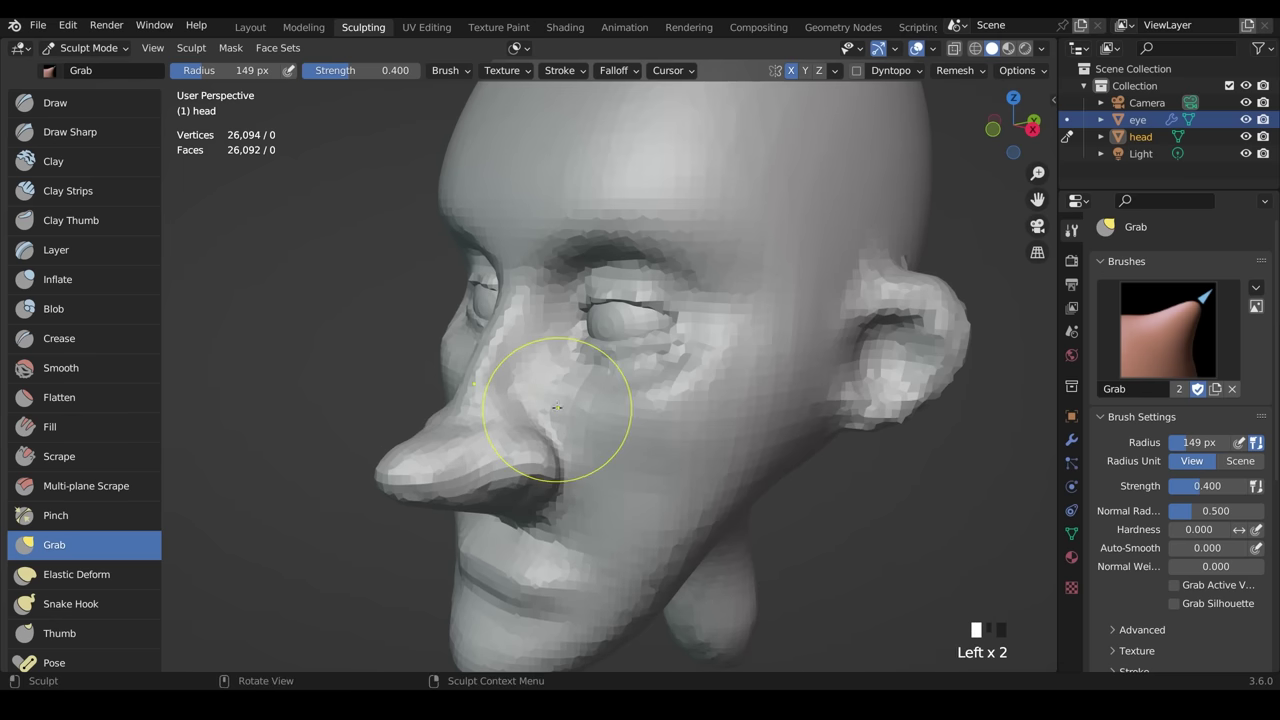
pyautogui.moveTo(554, 410); pyautogui.dragTo(573, 413, button='middle')
pyautogui.moveTo(573, 413)
pyautogui.mouseDown()
pyautogui.moveTo(534, 378)
pyautogui.moveTo(544, 368)
pyautogui.mouseUp()
# - Resize the Grab brush and adjust the profile around the brow and nose bridge
pyautogui.moveTo(590, 330); pyautogui.dragTo(532, 312, button='middle')
pyautogui.press('f')
pyautogui.click(515, 263)
pyautogui.moveTo(428, 260); pyautogui.dragTo(444, 250)
pyautogui.moveTo(444, 254); pyautogui.dragTo(446, 250)
pyautogui.moveTo(520, 284); pyautogui.dragTo(523, 280)
# - Set the Grab brush radius to 183 px and adjust the side of the cheek
pyautogui.moveTo(545, 300); pyautogui.dragTo(812, 437, button='middle')
pyautogui.press('f')
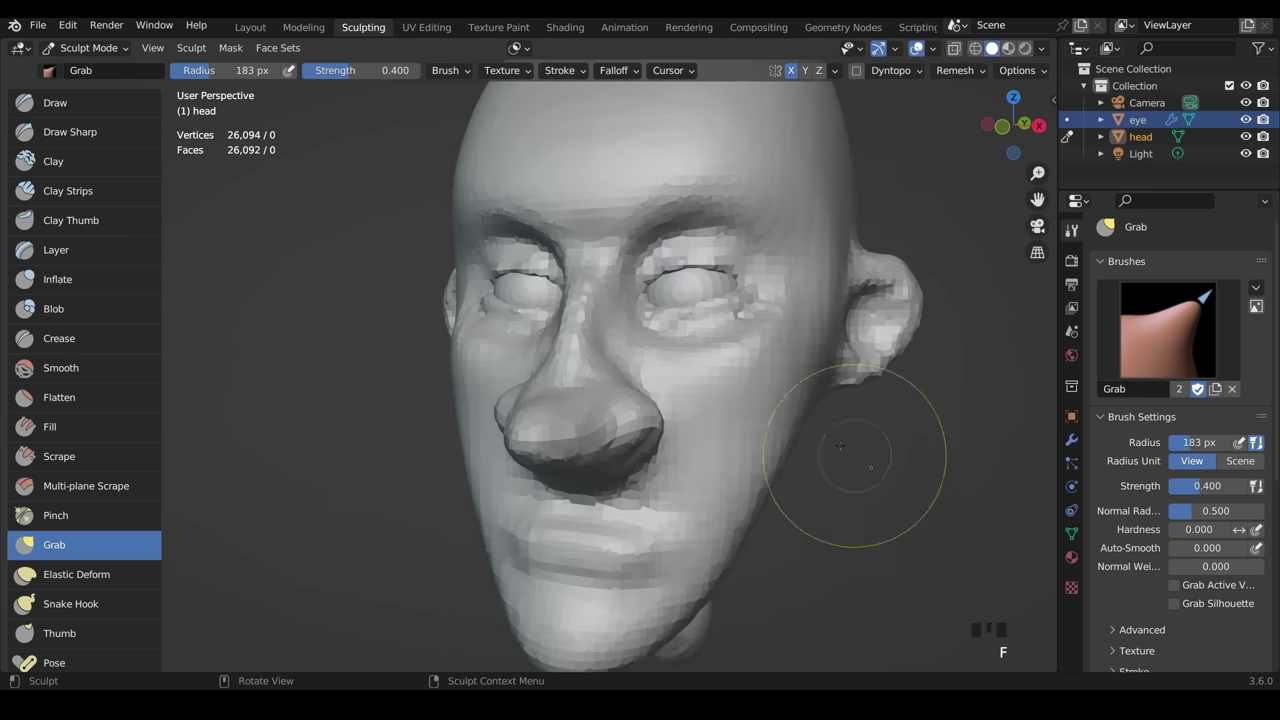
pyautogui.click(946, 457)
pyautogui.moveTo(752, 404); pyautogui.dragTo(755, 400)
pyautogui.click(771, 371)
pyautogui.moveTo(771, 371); pyautogui.dragTo(850, 430, button='middle')
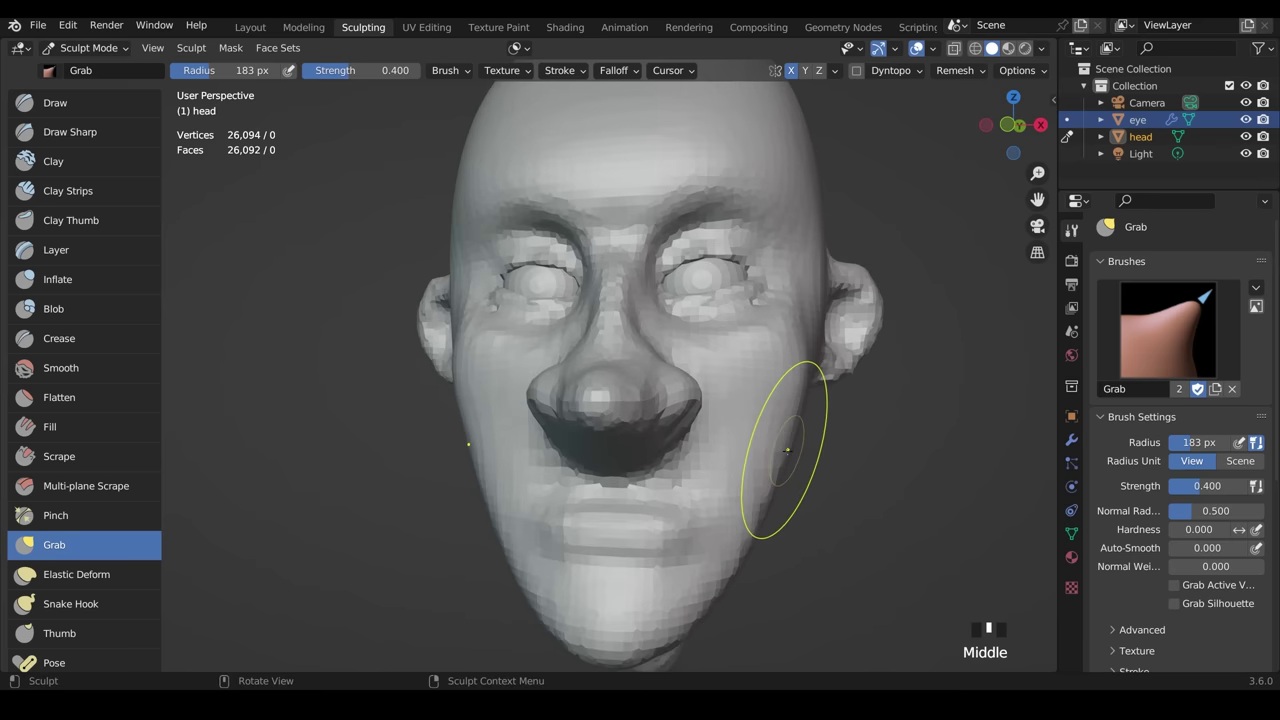
# - Pull the side of the lower face inward along the cheek and jaw with Grab strokes
pyautogui.keyDown('shift'); pyautogui.moveTo(780, 468); pyautogui.dragTo(778, 440, button='middle'); pyautogui.keyUp('shift')
pyautogui.scroll(1, 780, 446)
pyautogui.moveTo(791, 438); pyautogui.dragTo(785, 458)
pyautogui.moveTo(784, 468); pyautogui.dragTo(756, 479)
pyautogui.moveTo(764, 498); pyautogui.dragTo(753, 524)
pyautogui.moveTo(753, 540); pyautogui.dragTo(748, 544)
# - Refine the overall face contour, jawline and lower part of the head with Grab strokes
pyautogui.moveTo(748, 545)
pyautogui.keyDown('ctrl'); pyautogui.mouseDown(button='middle')
pyautogui.moveTo(740, 515)
pyautogui.moveTo(671, 434)
pyautogui.moveTo(656, 453)
pyautogui.mouseUp(button='middle'); pyautogui.keyUp('ctrl')
pyautogui.moveTo(646, 420); pyautogui.dragTo(639, 417)
pyautogui.moveTo(608, 334); pyautogui.dragTo(601, 334)
pyautogui.moveTo(584, 430); pyautogui.dragTo(577, 432)
pyautogui.moveTo(563, 475); pyautogui.dragTo(527, 508)
pyautogui.moveTo(514, 535); pyautogui.dragTo(508, 541)
pyautogui.moveTo(550, 577); pyautogui.dragTo(645, 562, button='middle')
pyautogui.moveTo(702, 518)
pyautogui.mouseDown()
pyautogui.moveTo(684, 510)
pyautogui.moveTo(672, 469)
pyautogui.moveTo(673, 491)
pyautogui.mouseUp()
pyautogui.moveTo(668, 510); pyautogui.dragTo(655, 503)
pyautogui.moveTo(650, 518); pyautogui.dragTo(642, 514)
# - Set the Grab brush radius to 283 px and reshape the back of the head and the nape
pyautogui.moveTo(730, 500)
pyautogui.mouseDown(button='middle')
pyautogui.moveTo(824, 508)
pyautogui.moveTo(829, 521)
pyautogui.moveTo(742, 518)
pyautogui.mouseUp(button='middle')
pyautogui.press('f')
pyautogui.click(824, 309)
pyautogui.moveTo(822, 300); pyautogui.dragTo(786, 296, button='middle')
pyautogui.moveTo(722, 244); pyautogui.dragTo(755, 235)
pyautogui.moveTo(736, 256); pyautogui.dragTo(746, 251)
pyautogui.moveTo(750, 315)
pyautogui.mouseDown(button='middle')
pyautogui.moveTo(790, 322)
pyautogui.moveTo(724, 326)
pyautogui.mouseUp(button='middle')
pyautogui.moveTo(720, 316); pyautogui.dragTo(745, 307)
pyautogui.moveTo(700, 372); pyautogui.dragTo(709, 383)
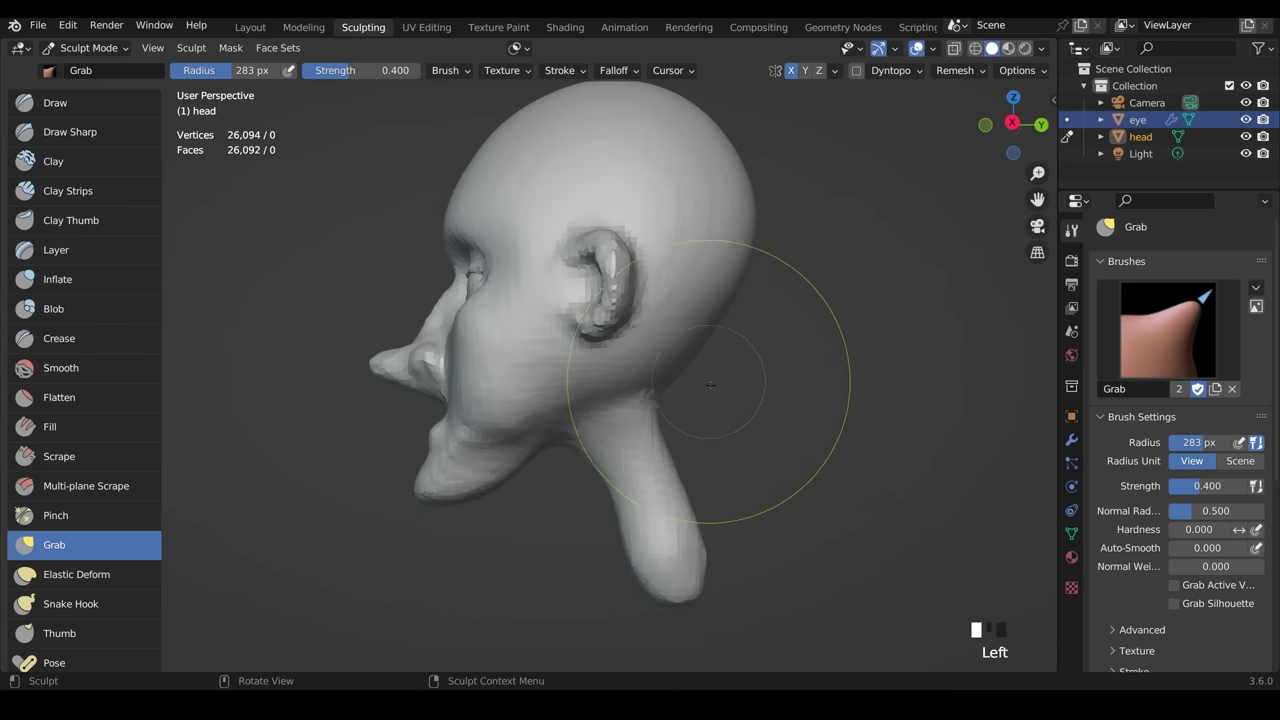
# - Set the Grab brush radius to 218 px, reshape the upper sides of the skull and smooth the crown
pyautogui.press('f')
pyautogui.click(678, 386)
pyautogui.moveTo(688, 389)
pyautogui.mouseDown(button='middle')
pyautogui.moveTo(903, 400)
pyautogui.moveTo(816, 403)
pyautogui.mouseUp(button='middle')
pyautogui.moveTo(680, 212)
pyautogui.mouseDown()
pyautogui.moveTo(728, 190)
pyautogui.moveTo(688, 171)
pyautogui.moveTo(666, 214)
pyautogui.mouseUp()
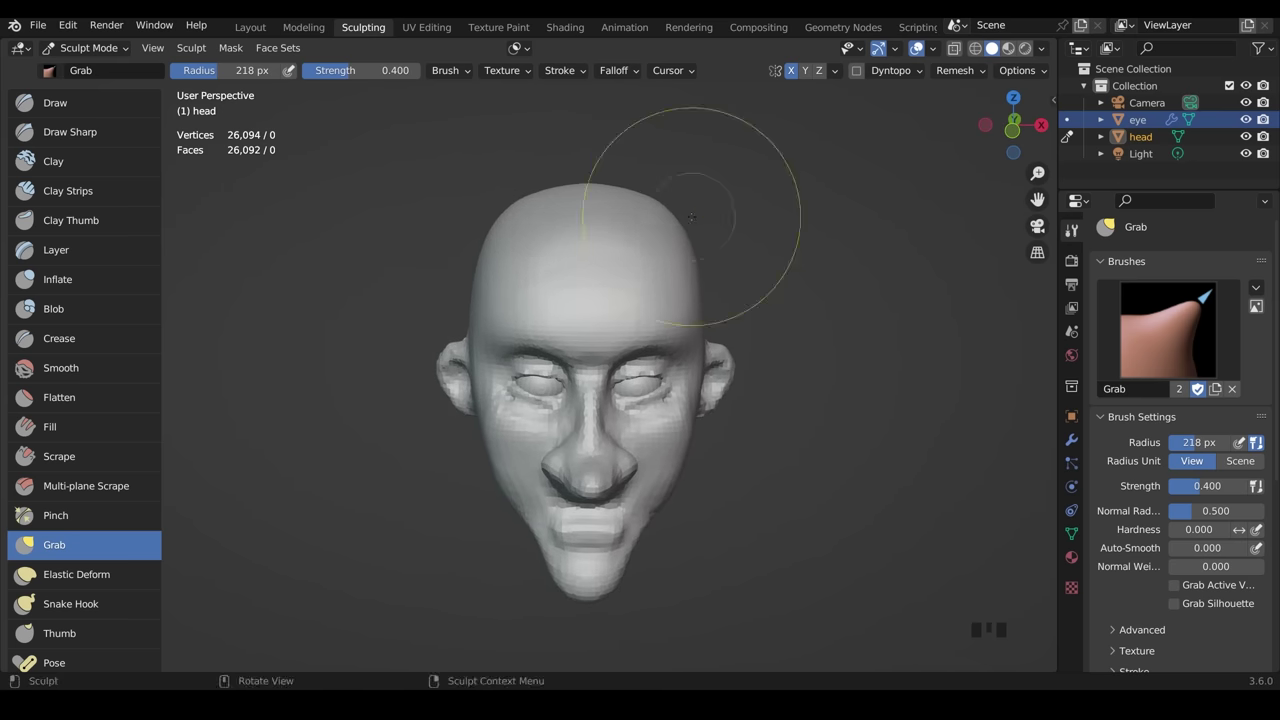
pyautogui.moveTo(692, 215); pyautogui.dragTo(672, 198, button='middle')
pyautogui.moveTo(652, 204); pyautogui.dragTo(650, 195)
pyautogui.moveTo(664, 205)
pyautogui.mouseDown()
pyautogui.moveTo(657, 196)
pyautogui.moveTo(684, 208)
pyautogui.mouseUp()
pyautogui.moveTo(684, 220); pyautogui.dragTo(656, 198)
pyautogui.moveTo(676, 208); pyautogui.dragTo(682, 212)
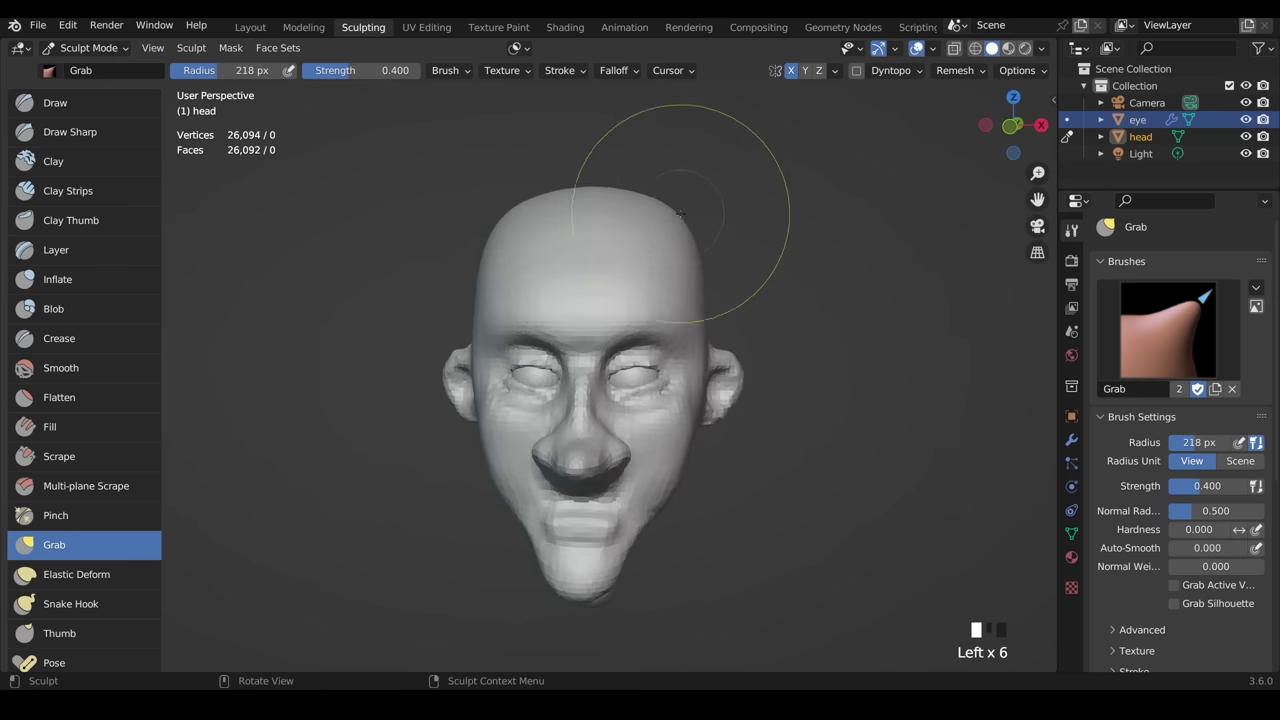
pyautogui.moveTo(748, 214); pyautogui.dragTo(640, 222, button='middle')
pyautogui.keyDown('shift'); pyautogui.moveTo(642, 222); pyautogui.dragTo(685, 217); pyautogui.keyUp('shift')
pyautogui.moveTo(795, 282)
pyautogui.mouseDown(button='middle')
pyautogui.moveTo(739, 294)
pyautogui.moveTo(757, 334)
pyautogui.mouseUp(button='middle')
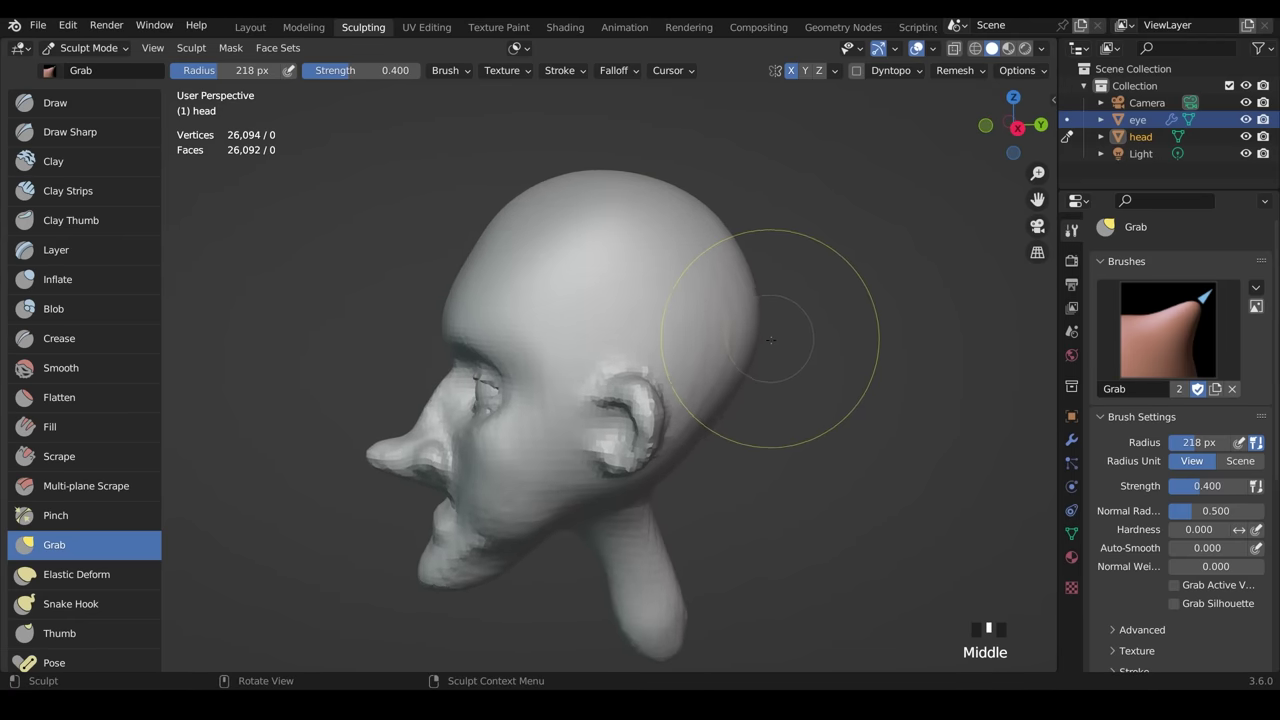
# - Set the Draw brush radius to 93 px and carve the nostrils into the underside of the nose with subtracting strokes
pyautogui.moveTo(807, 451); pyautogui.dragTo(725, 418, button='middle')
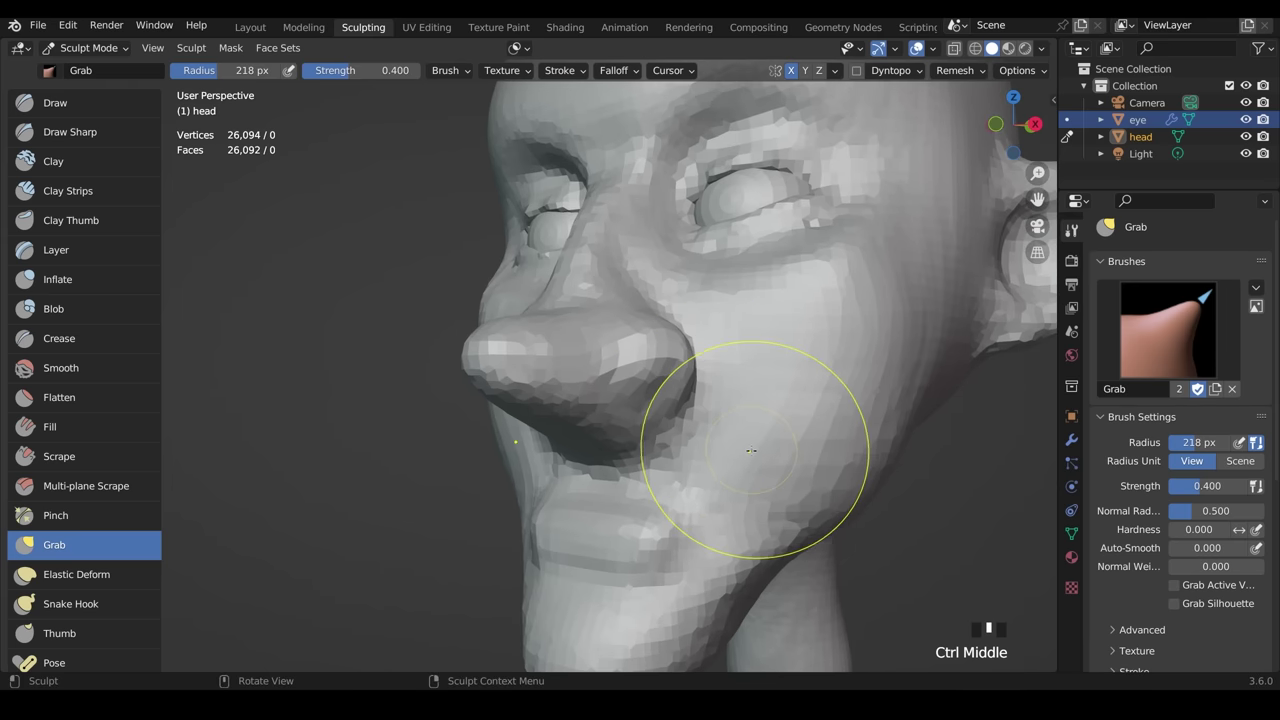
pyautogui.click(110, 104)
pyautogui.press('f')
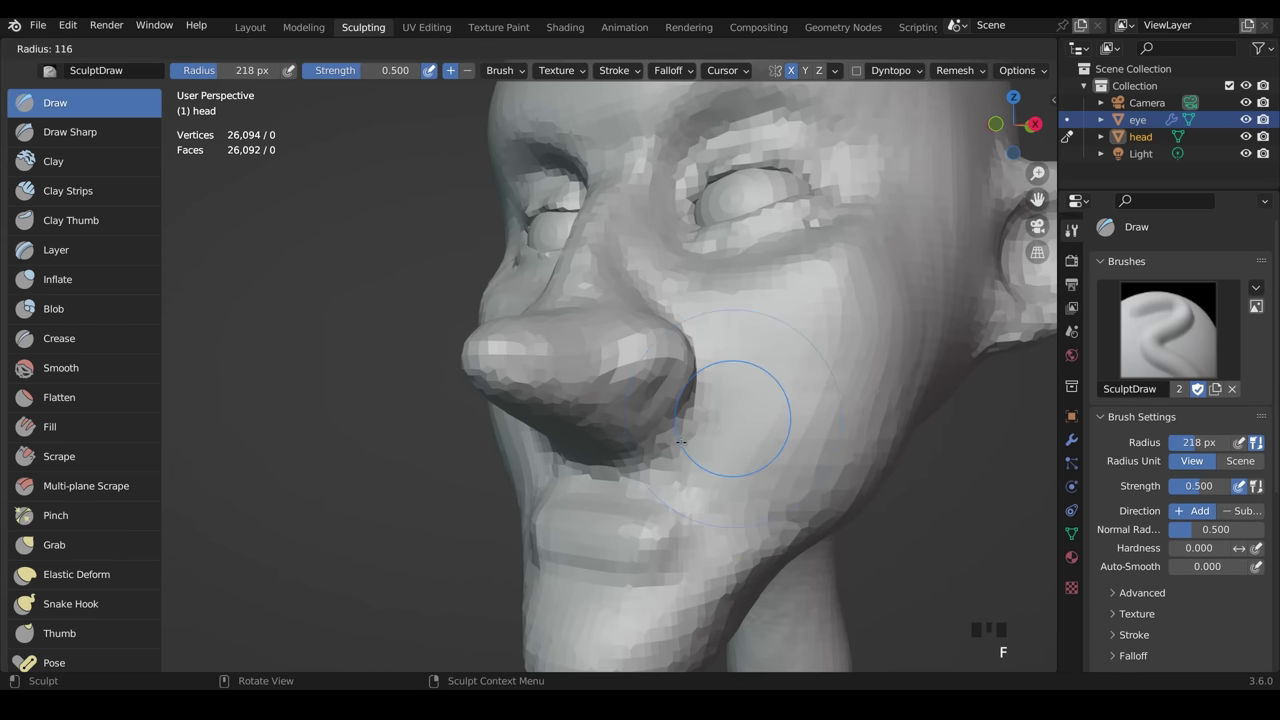
pyautogui.click(691, 441)
pyautogui.moveTo(690, 440); pyautogui.dragTo(754, 337, button='middle')
pyautogui.moveTo(662, 326)
pyautogui.keyDown('ctrl'); pyautogui.mouseDown()
pyautogui.moveTo(647, 324)
pyautogui.moveTo(660, 335)
pyautogui.mouseUp(); pyautogui.keyUp('ctrl')
pyautogui.moveTo(660, 335); pyautogui.dragTo(682, 334, button='middle')
pyautogui.moveTo(682, 322)
pyautogui.keyDown('ctrl'); pyautogui.mouseDown()
pyautogui.moveTo(672, 335)
pyautogui.moveTo(656, 328)
pyautogui.mouseUp(); pyautogui.keyUp('ctrl')
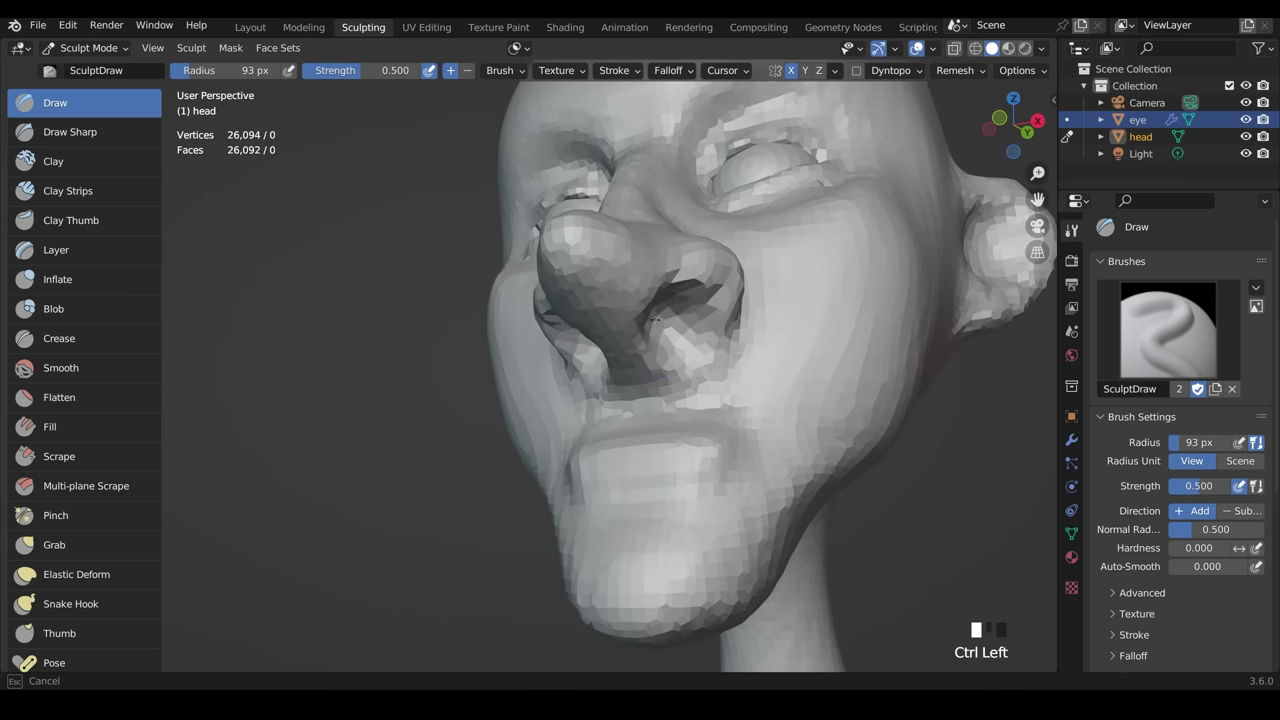
pyautogui.moveTo(655, 328); pyautogui.dragTo(690, 316, button='middle')
pyautogui.keyDown('ctrl'); pyautogui.moveTo(690, 316); pyautogui.dragTo(700, 331); pyautogui.keyUp('ctrl')
# - Smooth the area around the carved nostrils and voxel remesh the head
pyautogui.moveTo(700, 331)
pyautogui.mouseDown(button='middle')
pyautogui.moveTo(697, 313)
pyautogui.moveTo(629, 314)
pyautogui.mouseUp(button='middle')
pyautogui.moveTo(629, 314)
pyautogui.keyDown('shift'); pyautogui.mouseDown()
pyautogui.moveTo(571, 329)
pyautogui.moveTo(543, 357)
pyautogui.moveTo(578, 394)
pyautogui.mouseUp(); pyautogui.keyUp('shift')
pyautogui.moveTo(578, 394); pyautogui.dragTo(766, 429, button='middle')
pyautogui.keyDown('ctrl'); pyautogui.moveTo(771, 423); pyautogui.dragTo(823, 437); pyautogui.keyUp('ctrl')
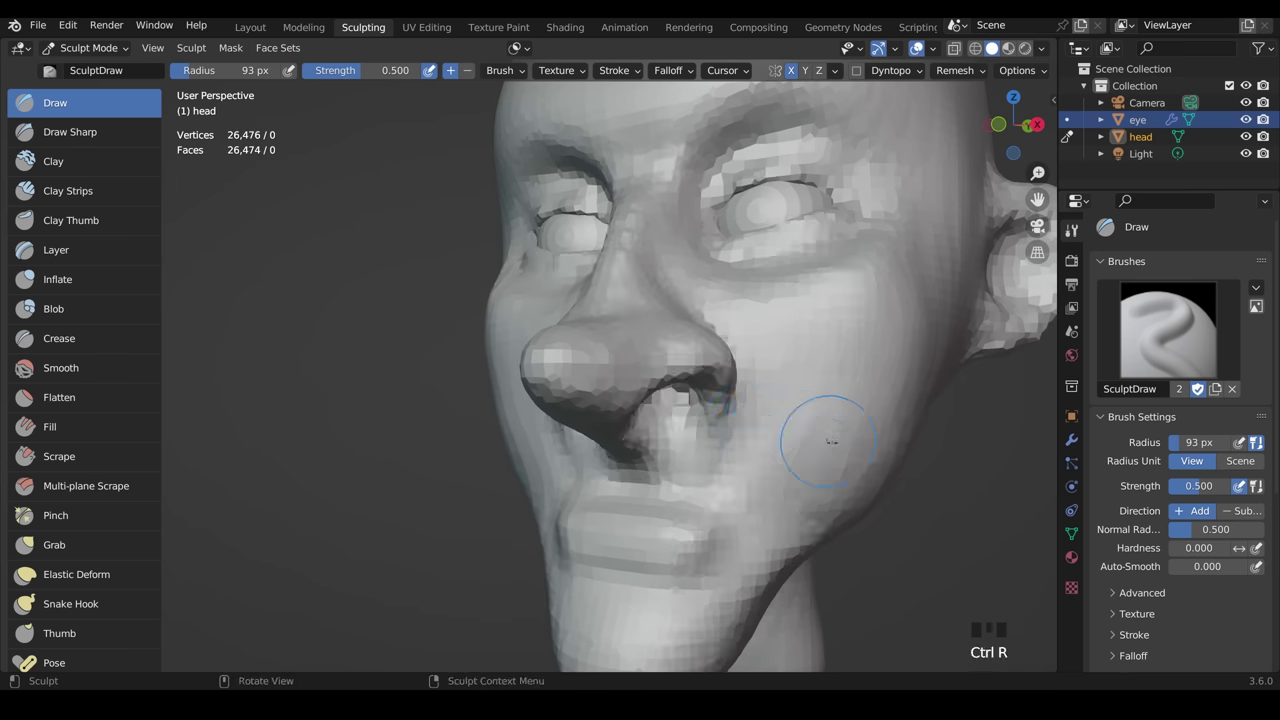
# - Set the Grab brush radius to 196 px and reshape the nostril wing from the side
pyautogui.moveTo(823, 437); pyautogui.dragTo(718, 463, button='middle')
pyautogui.click(113, 536)
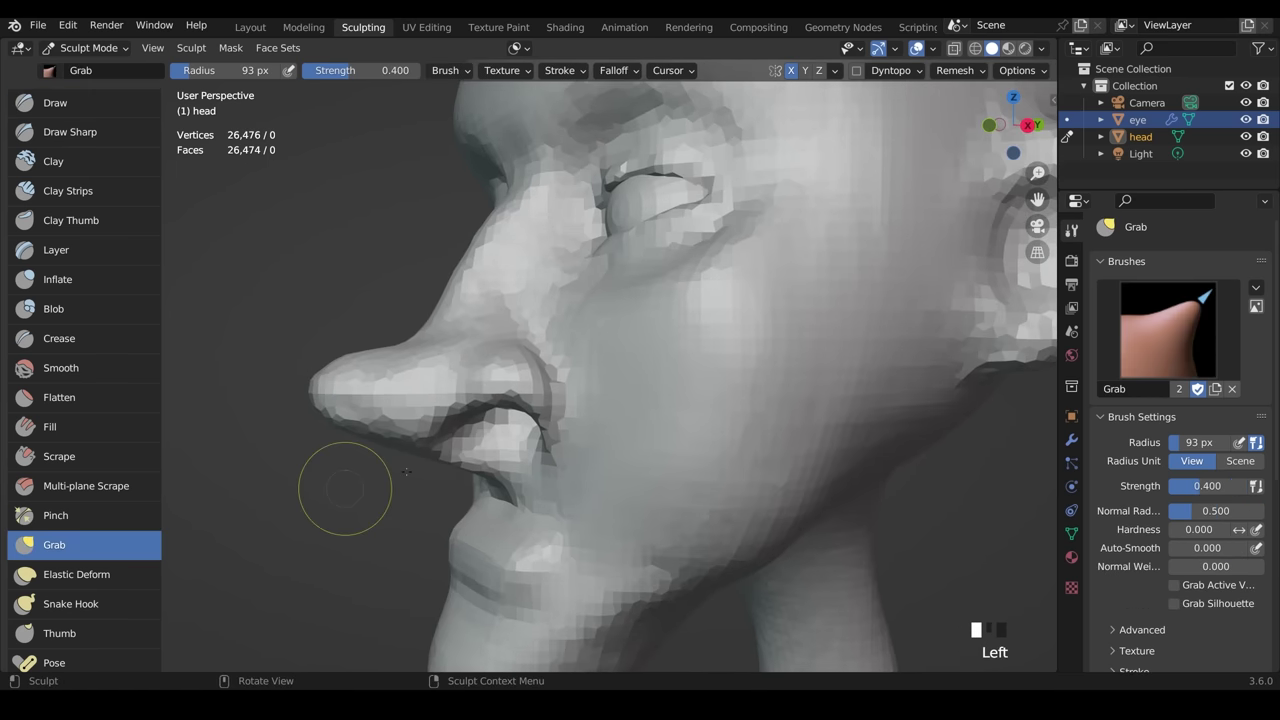
pyautogui.press('f')
pyautogui.click(629, 427)
pyautogui.moveTo(528, 400); pyautogui.dragTo(530, 418)
pyautogui.moveTo(528, 408)
pyautogui.mouseDown()
pyautogui.moveTo(541, 430)
pyautogui.moveTo(537, 417)
pyautogui.mouseUp()
# - Adjust the side of the nose and the nostril wings with Grab strokes from three-quarter and front views
pyautogui.moveTo(650, 417); pyautogui.dragTo(698, 427, button='middle')
pyautogui.moveTo(671, 396); pyautogui.dragTo(658, 378)
pyautogui.moveTo(656, 386); pyautogui.dragTo(644, 377)
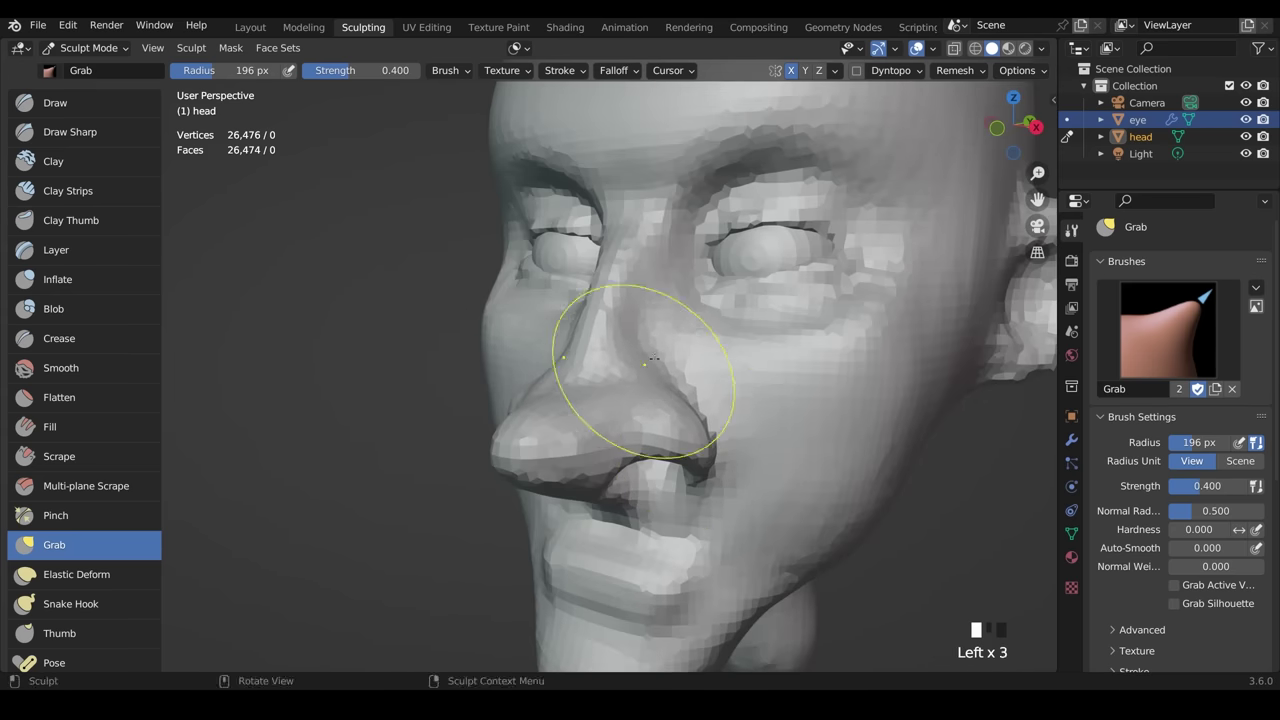
pyautogui.moveTo(646, 378); pyautogui.dragTo(748, 380, button='middle')
pyautogui.moveTo(757, 390)
pyautogui.mouseDown()
pyautogui.moveTo(777, 380)
pyautogui.moveTo(777, 423)
pyautogui.mouseUp()
pyautogui.click(775, 420)
pyautogui.click(772, 412)
pyautogui.moveTo(772, 412); pyautogui.dragTo(657, 457, button='middle')
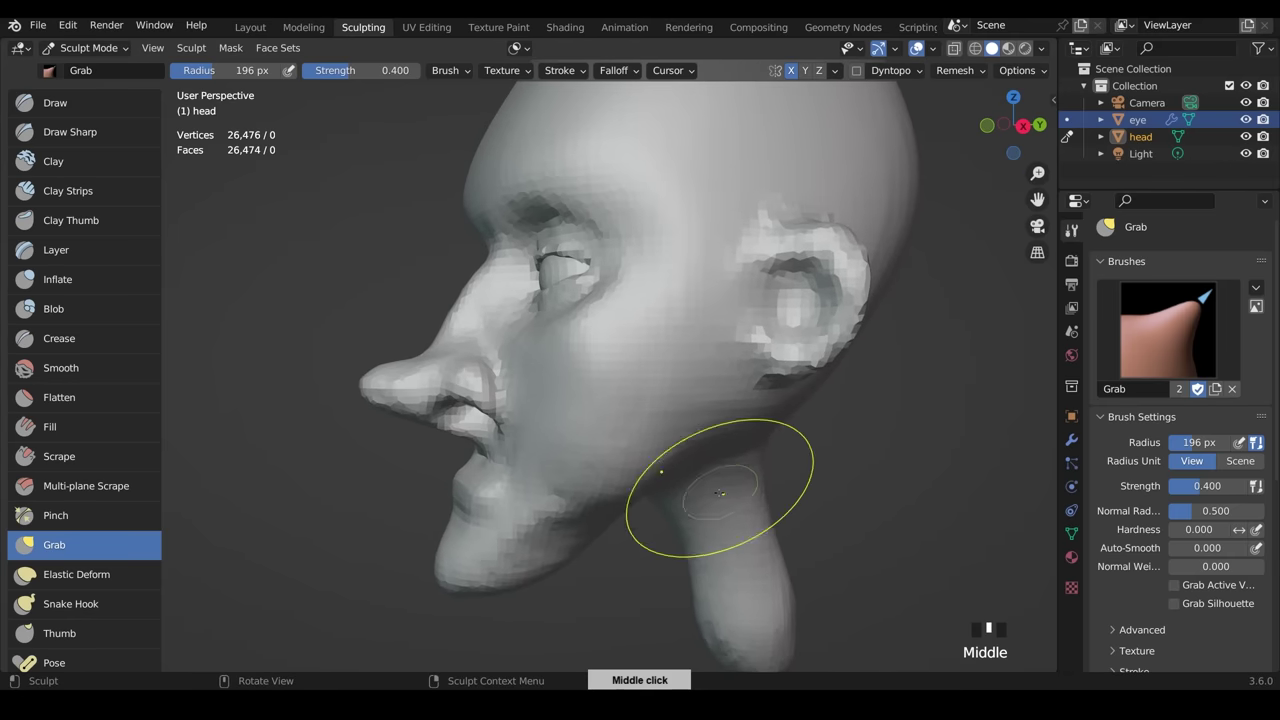
# - Refine the nose tip and its underside in profile with short Grab strokes
pyautogui.keyDown('ctrl'); pyautogui.moveTo(529, 429); pyautogui.dragTo(408, 428, button='middle'); pyautogui.keyUp('ctrl')
pyautogui.moveTo(400, 425); pyautogui.dragTo(388, 423)
pyautogui.moveTo(382, 424); pyautogui.dragTo(374, 422)
pyautogui.moveTo(375, 423); pyautogui.dragTo(380, 417)
pyautogui.moveTo(384, 424); pyautogui.dragTo(472, 418)
pyautogui.moveTo(477, 421); pyautogui.dragTo(484, 425)
pyautogui.moveTo(631, 451)
pyautogui.mouseDown(button='middle')
pyautogui.moveTo(829, 429)
pyautogui.moveTo(814, 460)
pyautogui.moveTo(740, 468)
pyautogui.moveTo(809, 474)
pyautogui.mouseUp(button='middle')
pyautogui.click(840, 432)
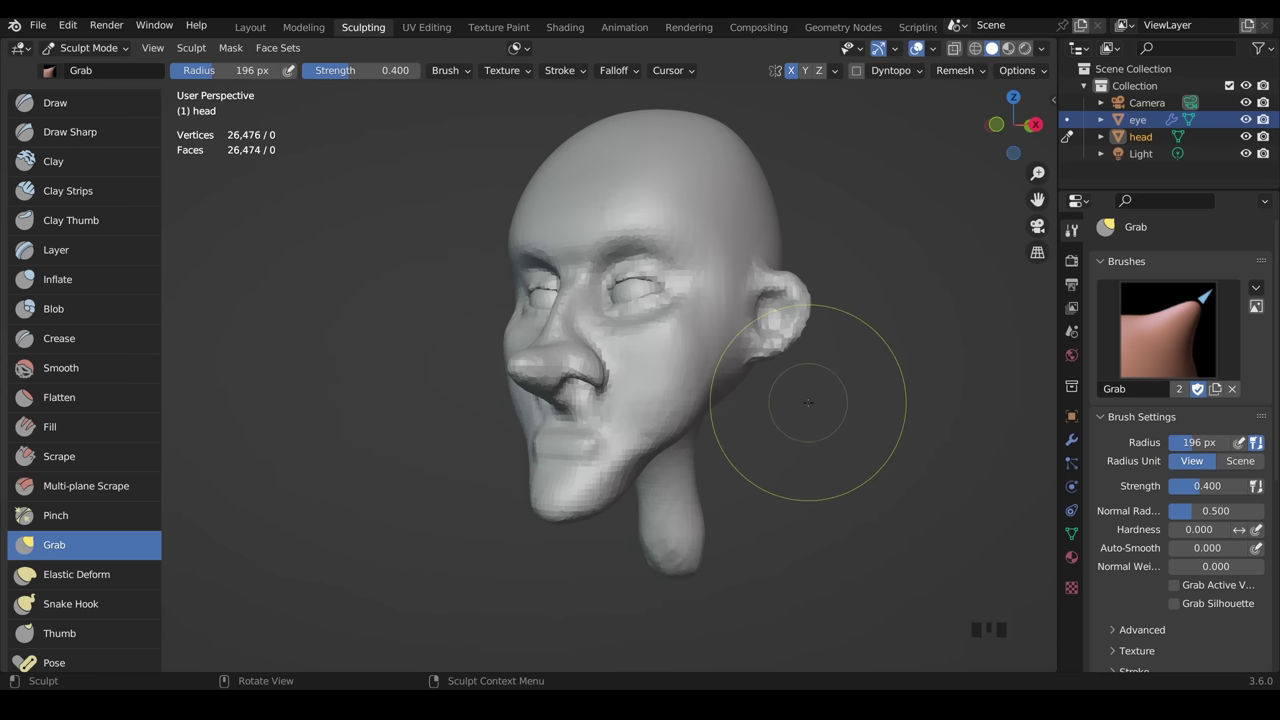
# - Set the voxel size to 0.01 m and remesh the head at the finer resolution
pyautogui.press('r')
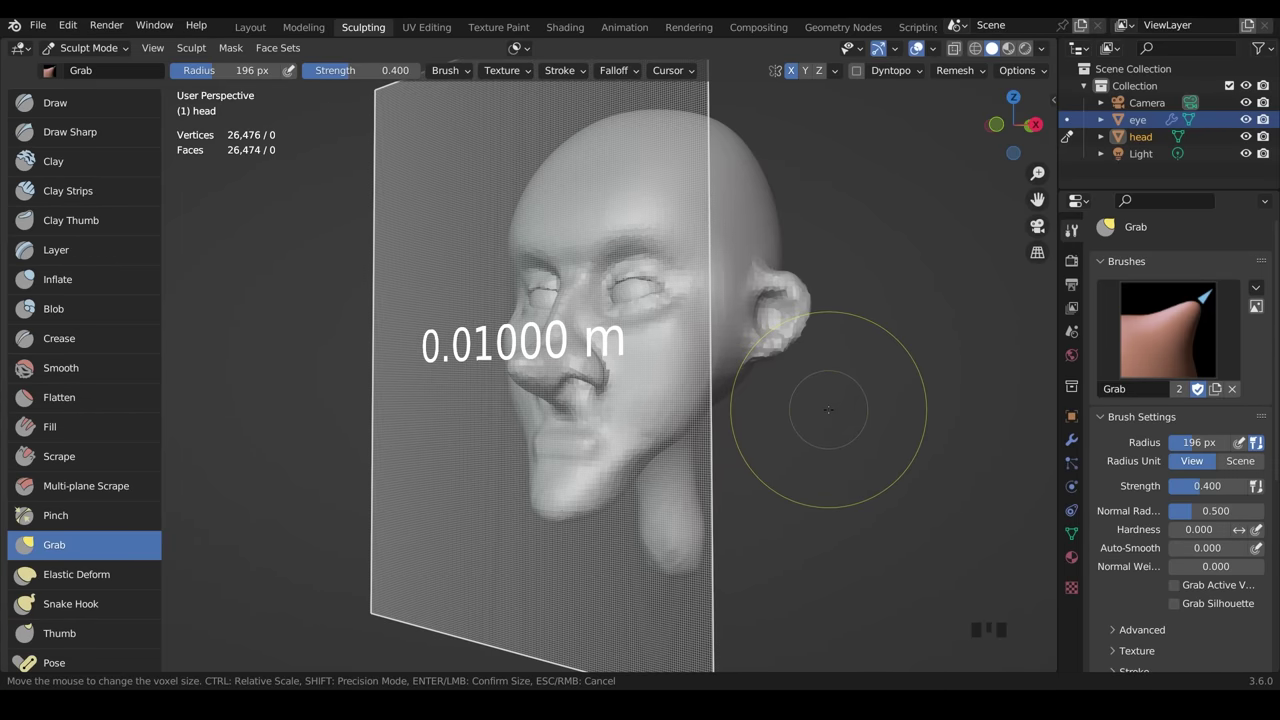
pyautogui.click(828, 409)
pyautogui.hotkey('ctrl', 'r')
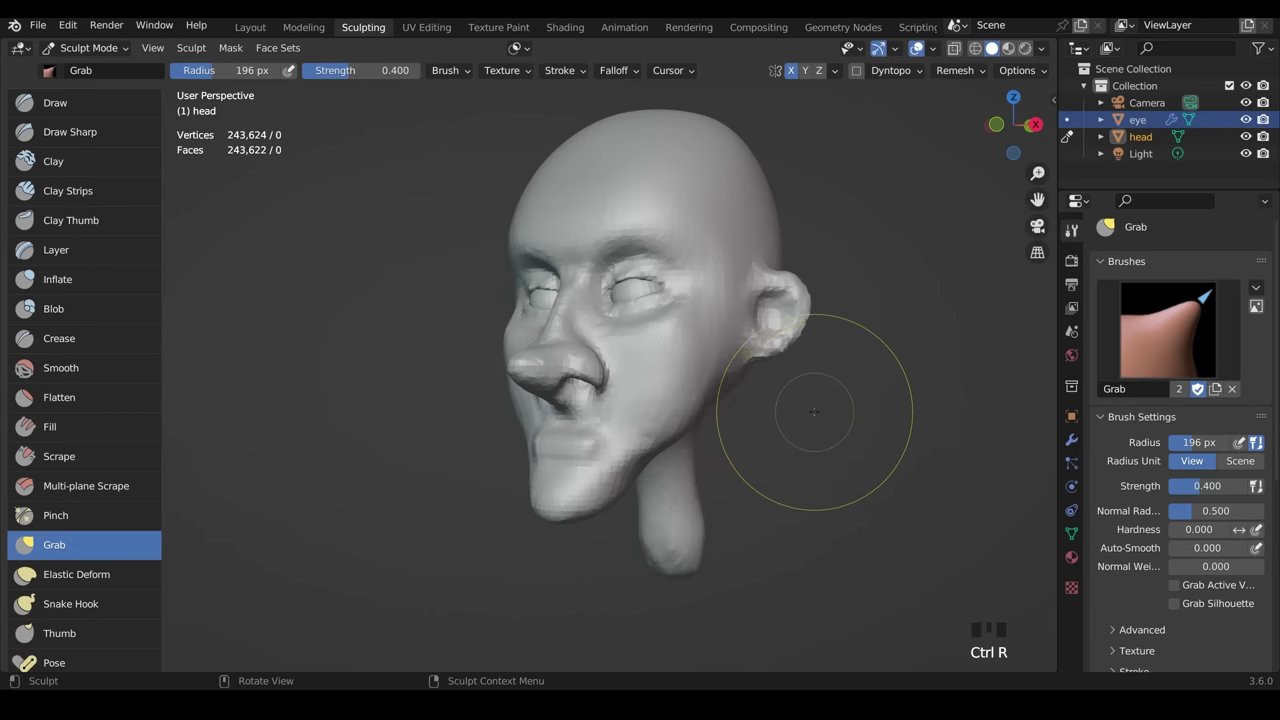
# - Set the brush radius to 120 px and smooth the cheek, the nose and the skin around the eyes
pyautogui.moveTo(814, 411)
pyautogui.keyDown('ctrl'); pyautogui.mouseDown(button='middle')
pyautogui.moveTo(814, 362)
pyautogui.moveTo(809, 371)
pyautogui.mouseUp(button='middle'); pyautogui.keyUp('ctrl')
pyautogui.press('f')
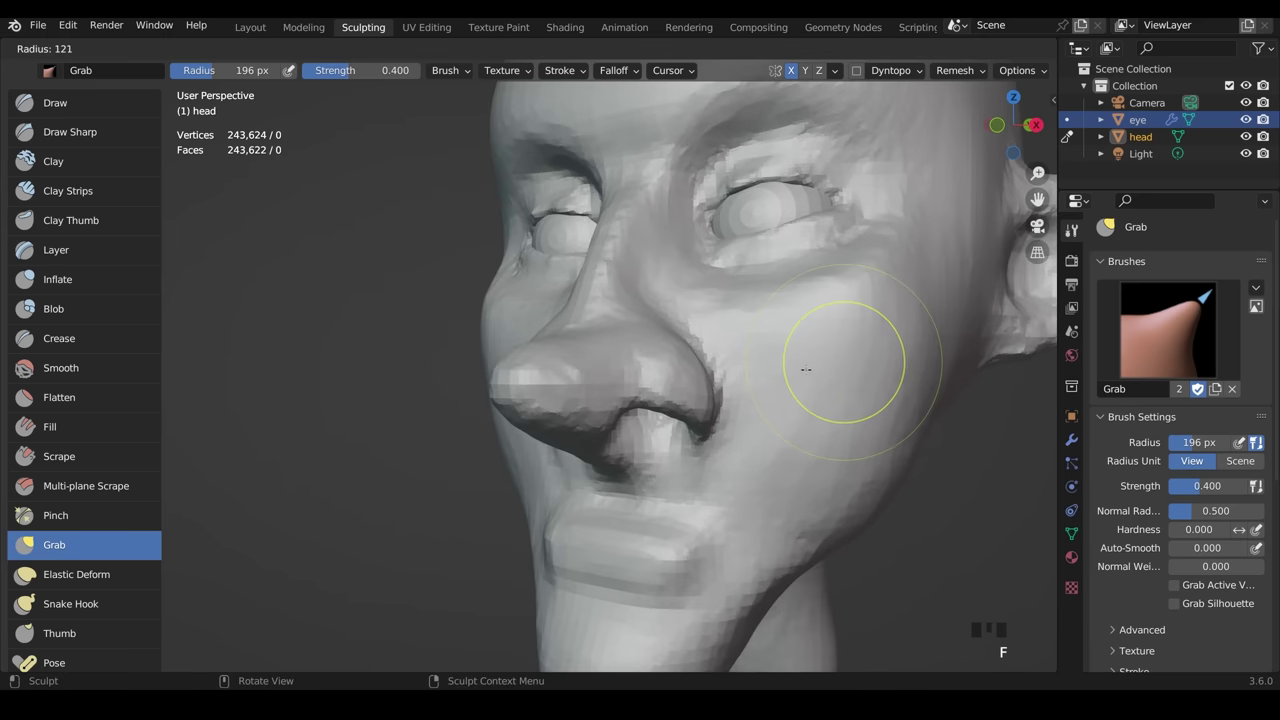
pyautogui.click(805, 370)
pyautogui.keyDown('shift'); pyautogui.moveTo(885, 313); pyautogui.dragTo(889, 337); pyautogui.keyUp('shift')
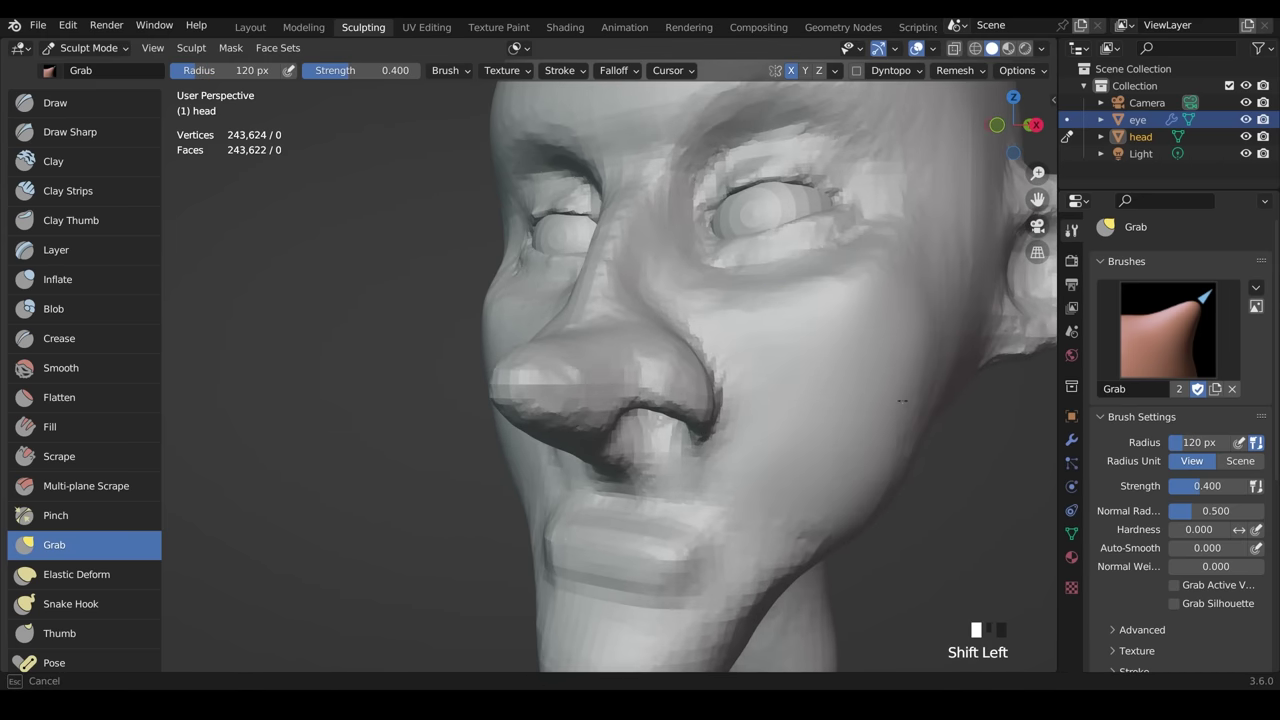
pyautogui.moveTo(794, 414); pyautogui.dragTo(737, 414, button='middle')
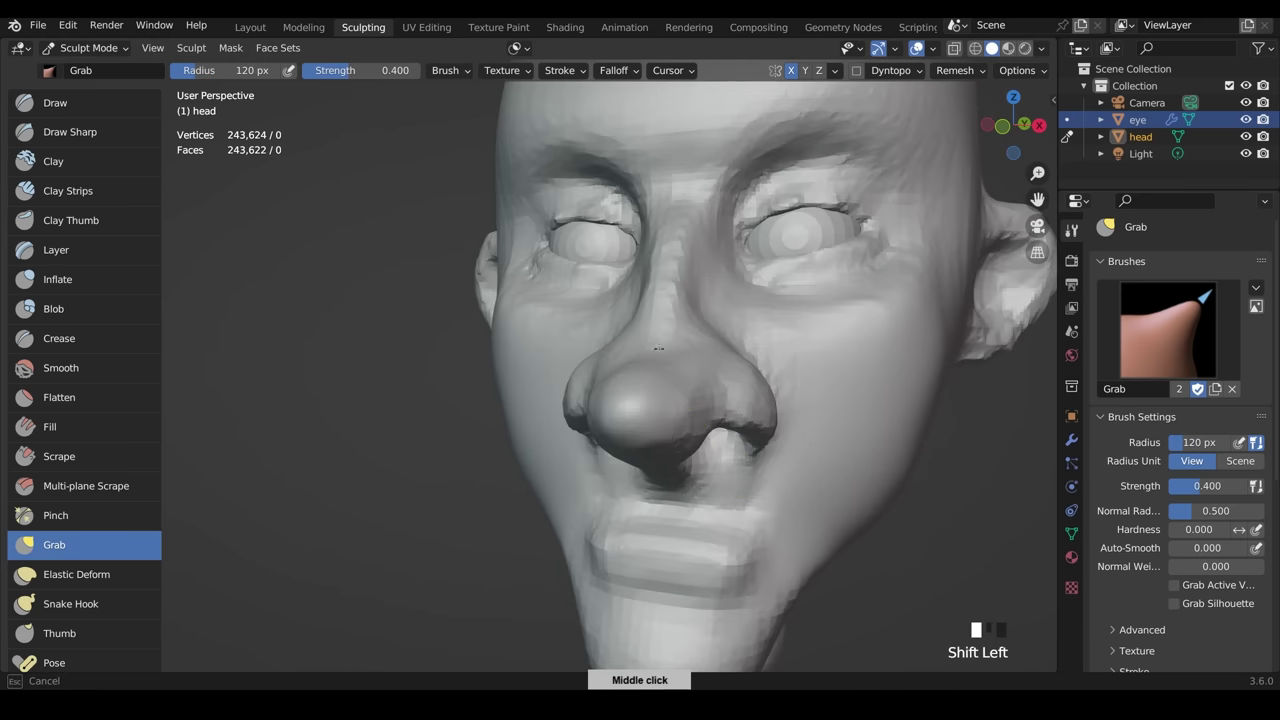
pyautogui.keyDown('shift'); pyautogui.moveTo(781, 260); pyautogui.dragTo(895, 368, button='middle'); pyautogui.keyUp('shift')
pyautogui.keyDown('shift'); pyautogui.moveTo(873, 334); pyautogui.dragTo(790, 350); pyautogui.keyUp('shift')
pyautogui.moveTo(770, 315)
pyautogui.keyDown('shift'); pyautogui.mouseDown()
pyautogui.moveTo(623, 309)
pyautogui.moveTo(715, 400)
pyautogui.mouseUp(); pyautogui.keyUp('shift')
pyautogui.keyDown('shift'); pyautogui.moveTo(715, 400); pyautogui.dragTo(880, 351); pyautogui.keyUp('shift')
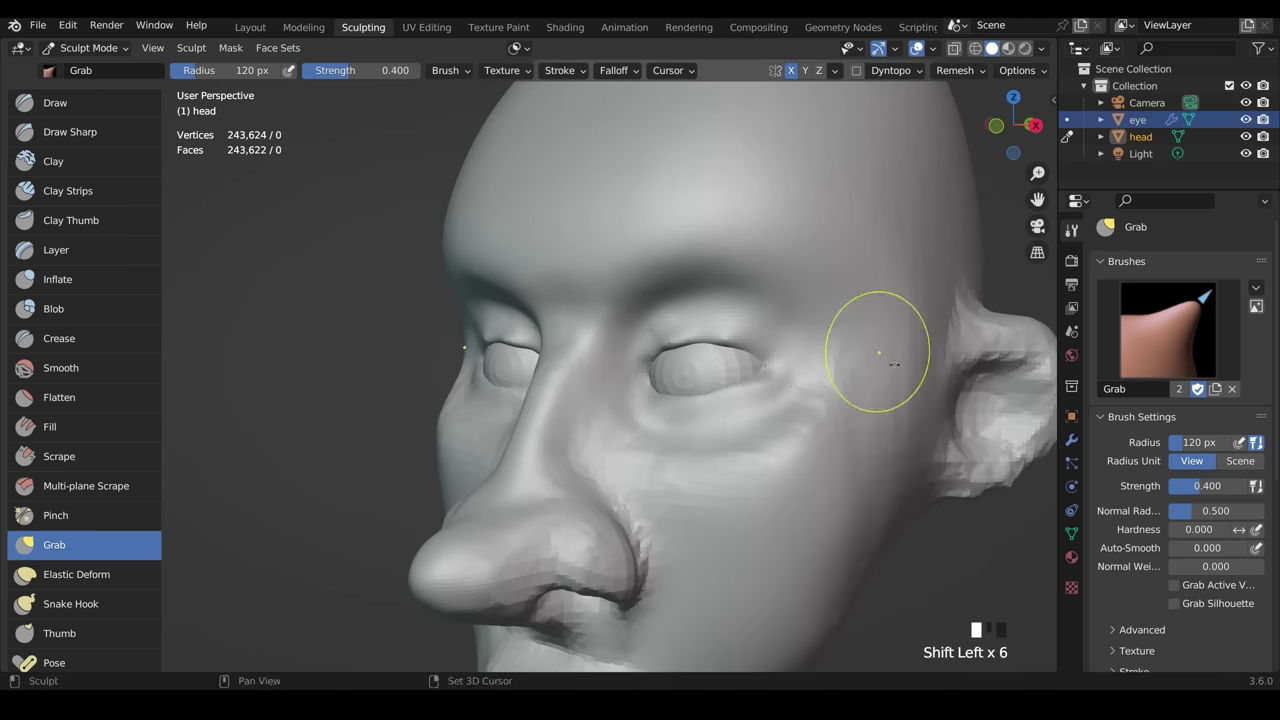
# - Smooth the ear, the temple and the cheek down to the side of the mouth
pyautogui.moveTo(850, 436)
pyautogui.mouseDown(button='middle')
pyautogui.moveTo(855, 418)
pyautogui.moveTo(810, 408)
pyautogui.mouseUp(button='middle')
pyautogui.scroll(-2, 855, 419)
pyautogui.keyDown('shift'); pyautogui.moveTo(770, 350); pyautogui.dragTo(735, 405); pyautogui.keyUp('shift')
pyautogui.keyDown('shift'); pyautogui.moveTo(862, 350); pyautogui.dragTo(900, 420); pyautogui.keyUp('shift')
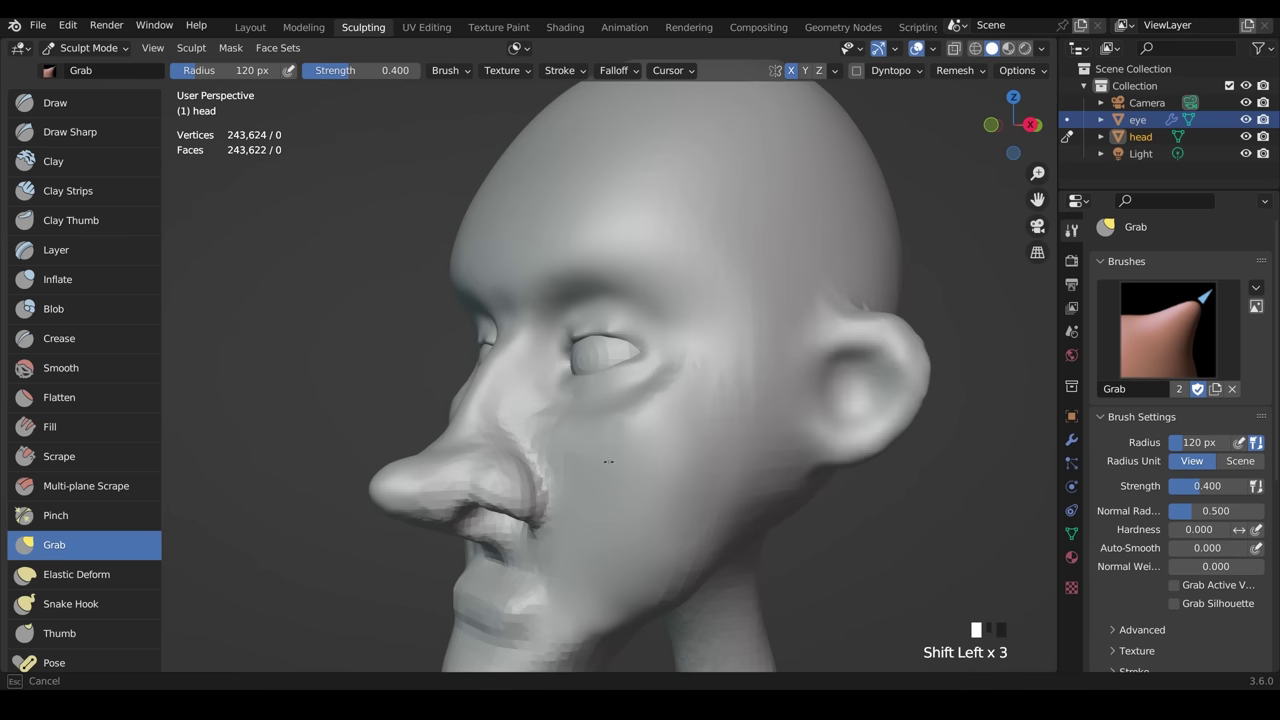
pyautogui.keyDown('shift'); pyautogui.moveTo(608, 460); pyautogui.dragTo(590, 540); pyautogui.keyUp('shift')
# - Set the Crease brush radius to 48 px and carve the mouth line between the lips out to both corners
pyautogui.moveTo(804, 449)
pyautogui.keyDown('shift'); pyautogui.mouseDown(button='middle')
pyautogui.moveTo(805, 434)
pyautogui.moveTo(858, 442)
pyautogui.moveTo(892, 475)
pyautogui.mouseUp(button='middle'); pyautogui.keyUp('shift')
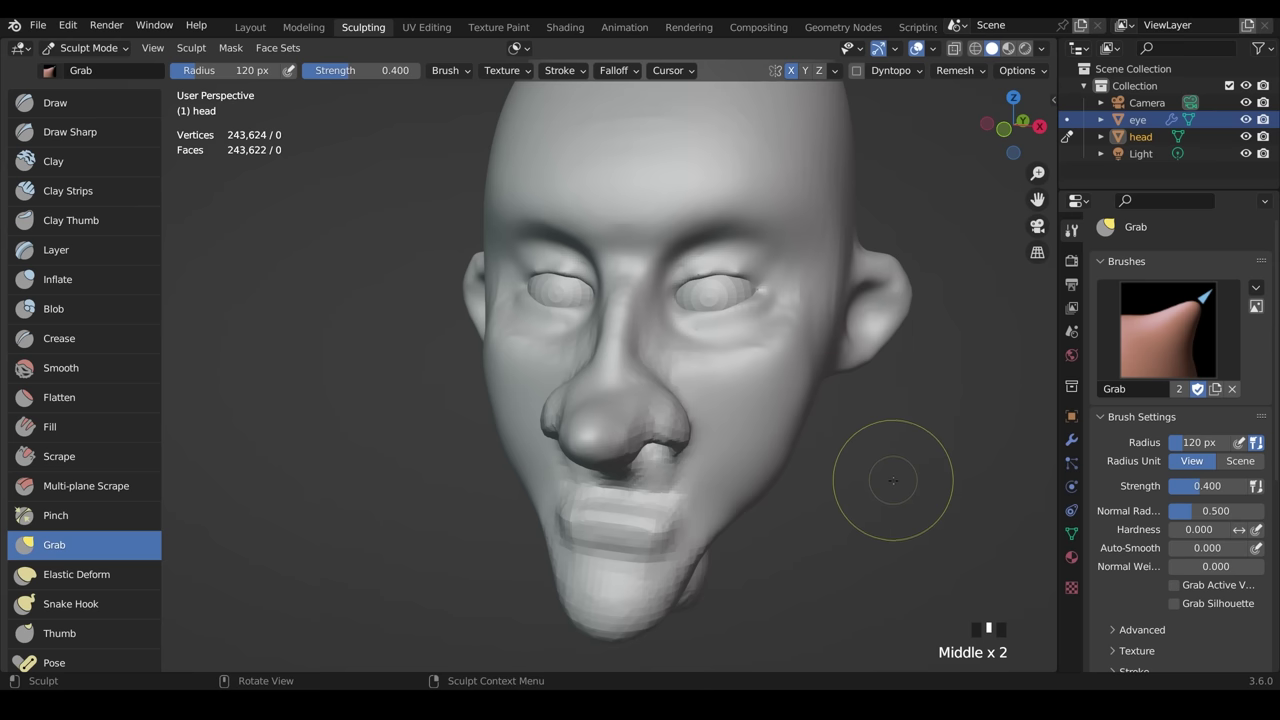
pyautogui.click(87, 340)
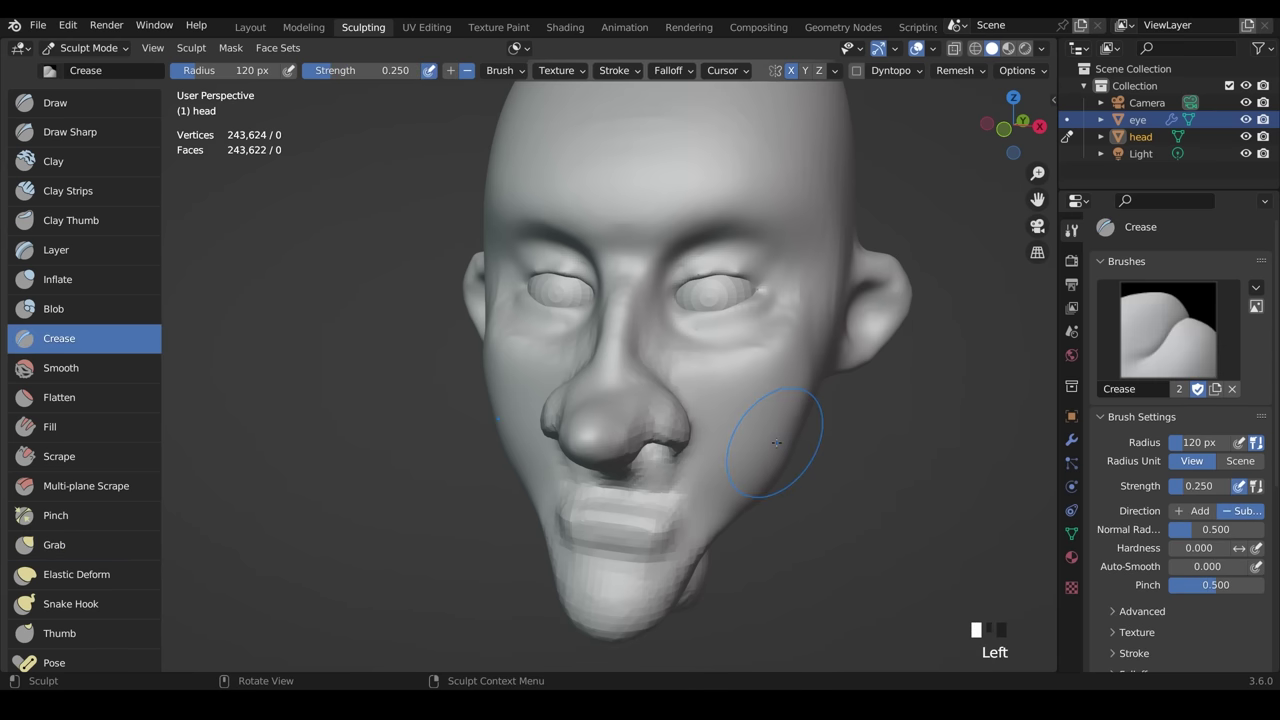
pyautogui.moveTo(780, 457); pyautogui.dragTo(730, 470, button='middle')
pyautogui.press('f')
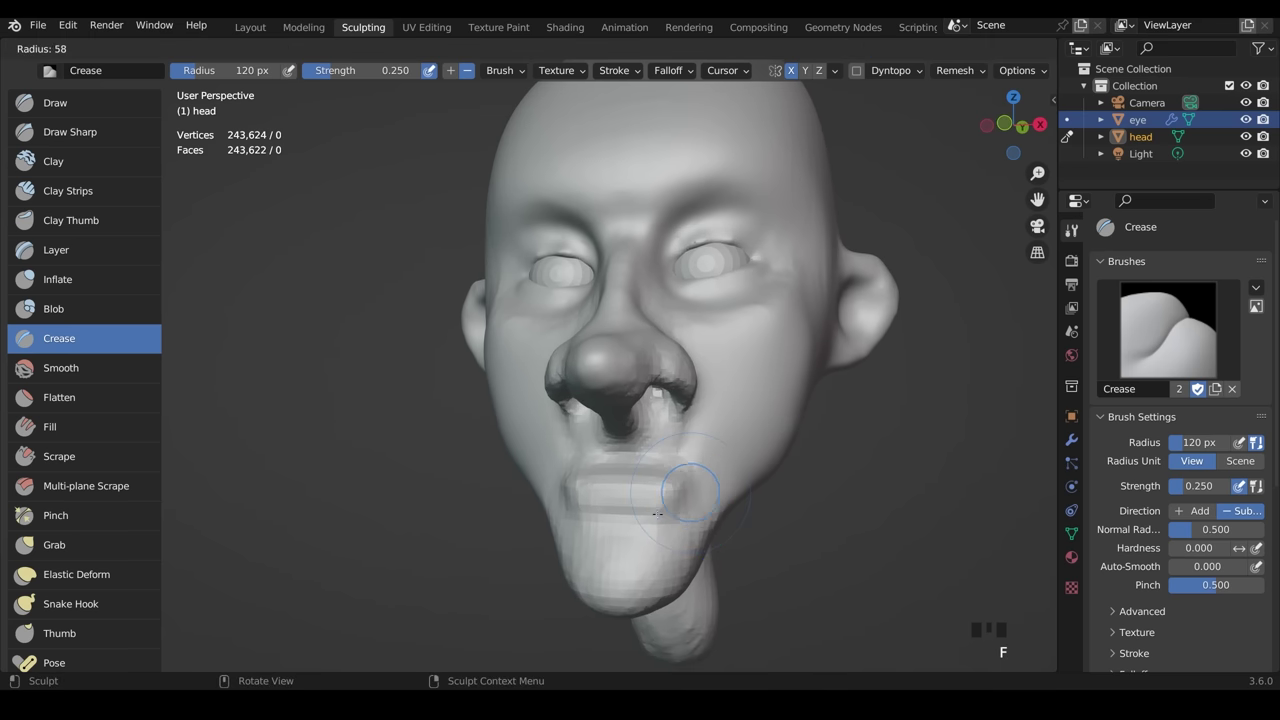
pyautogui.click(654, 500)
pyautogui.keyDown('shift'); pyautogui.moveTo(677, 518); pyautogui.dragTo(706, 470, button='middle'); pyautogui.keyUp('shift')
pyautogui.keyDown('ctrl'); pyautogui.moveTo(706, 470); pyautogui.dragTo(696, 413, button='middle'); pyautogui.keyUp('ctrl')
pyautogui.keyDown('shift'); pyautogui.moveTo(696, 413); pyautogui.dragTo(668, 372, button='middle'); pyautogui.keyUp('shift')
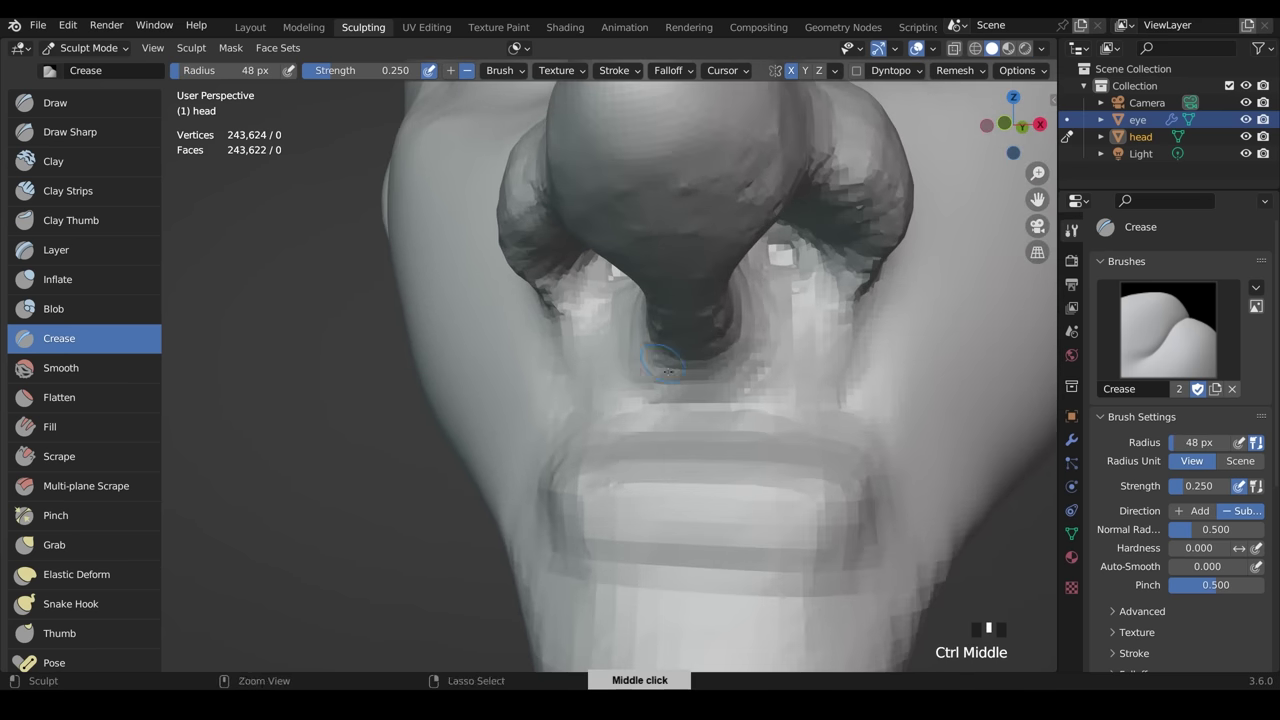
pyautogui.moveTo(651, 491)
pyautogui.mouseDown()
pyautogui.moveTo(713, 497)
pyautogui.moveTo(766, 481)
pyautogui.moveTo(812, 509)
pyautogui.moveTo(740, 490)
pyautogui.mouseUp()
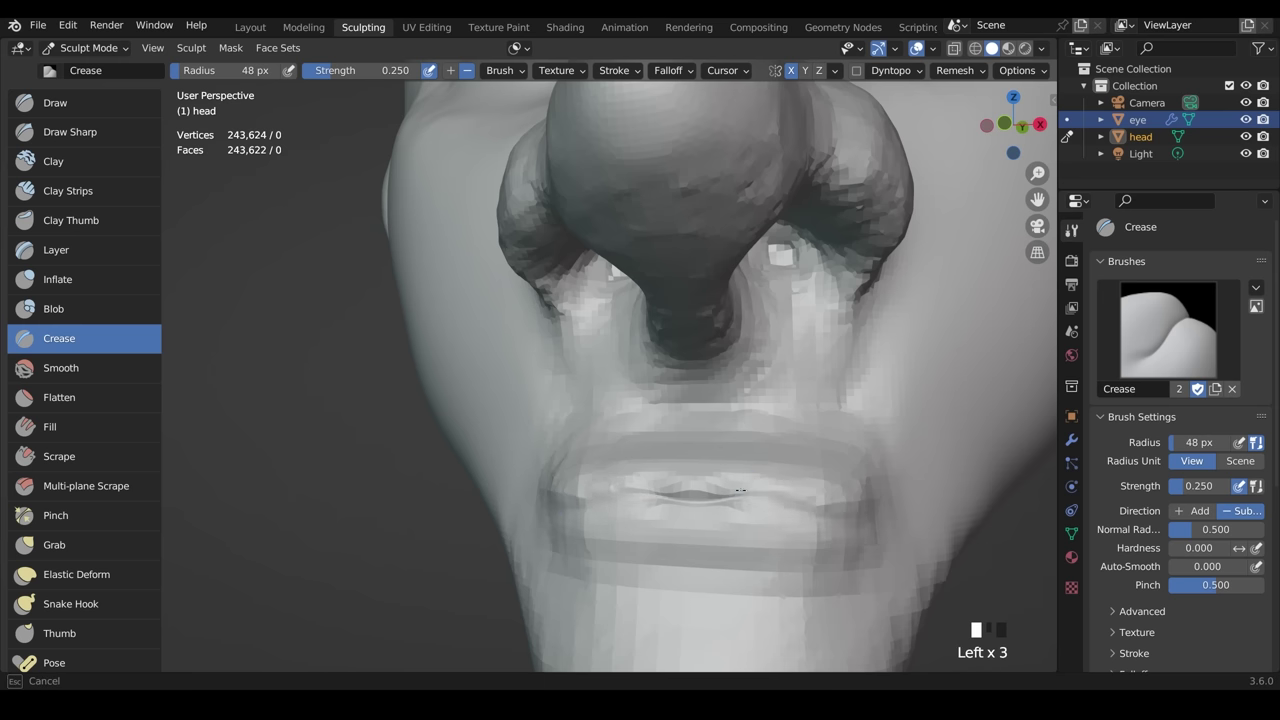
pyautogui.moveTo(814, 515); pyautogui.dragTo(825, 520)
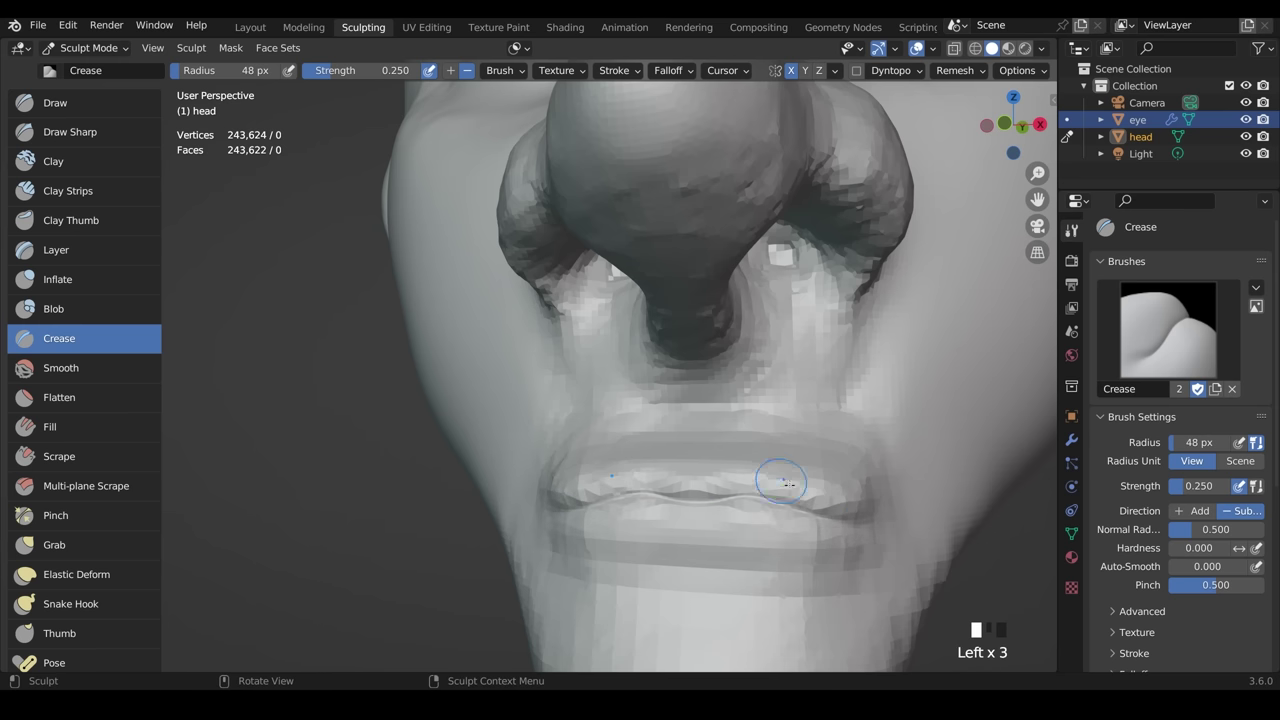
pyautogui.moveTo(781, 483); pyautogui.dragTo(808, 513)
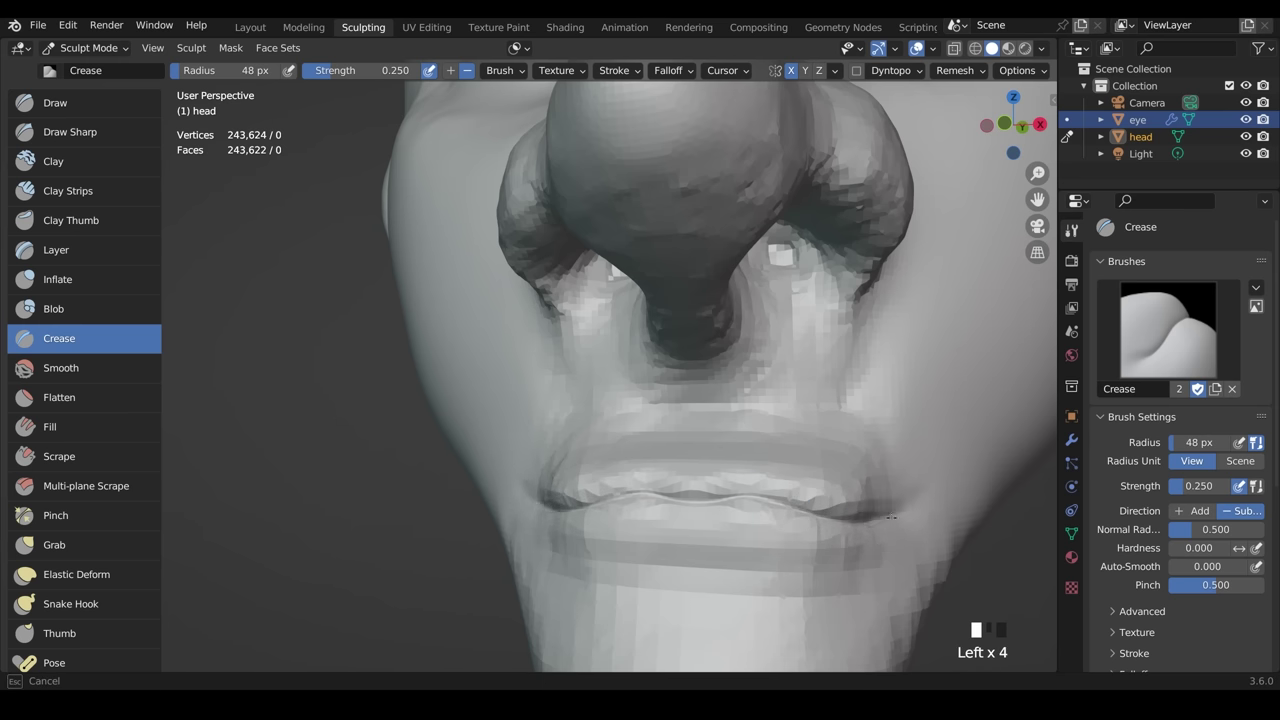
pyautogui.moveTo(891, 517); pyautogui.dragTo(672, 495)
# - Voxel remesh the head to even out the mesh around the carved mouth line
pyautogui.moveTo(832, 495)
pyautogui.mouseDown(button='middle')
pyautogui.moveTo(770, 505)
pyautogui.moveTo(854, 424)
pyautogui.mouseUp(button='middle')
pyautogui.moveTo(854, 424); pyautogui.dragTo(838, 441, button='middle')
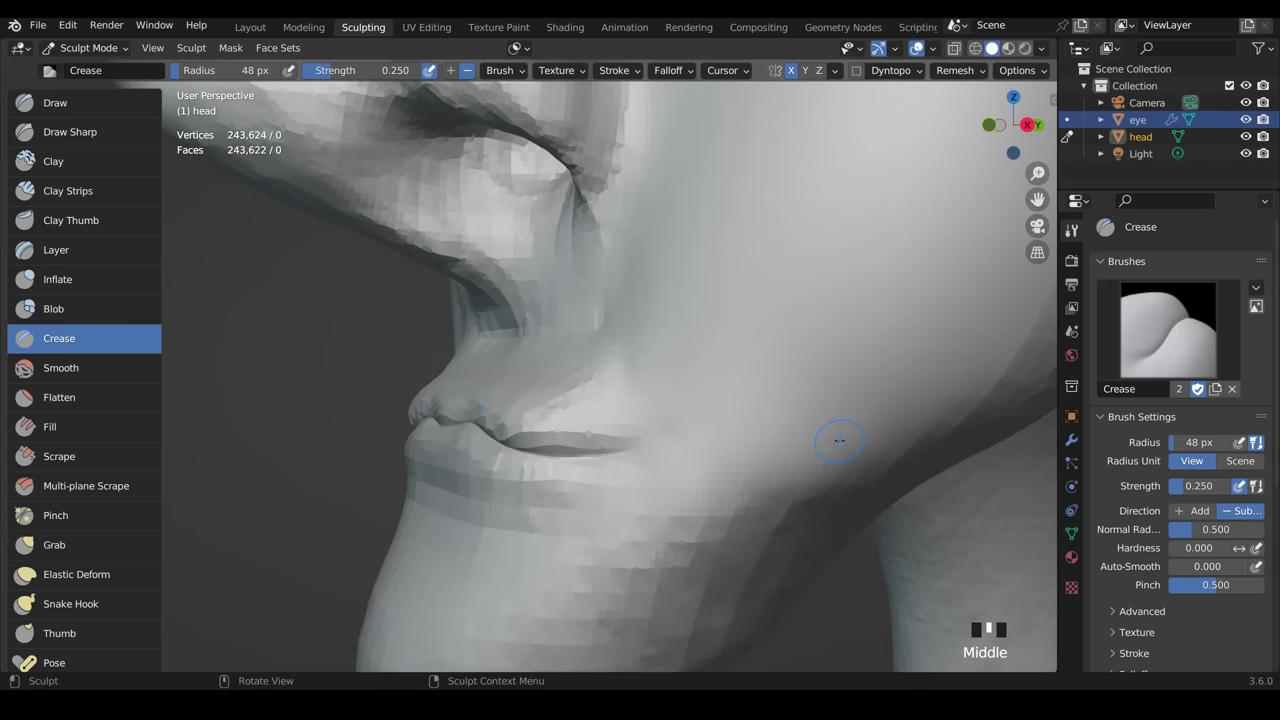
pyautogui.hotkey('ctrl', 'z')
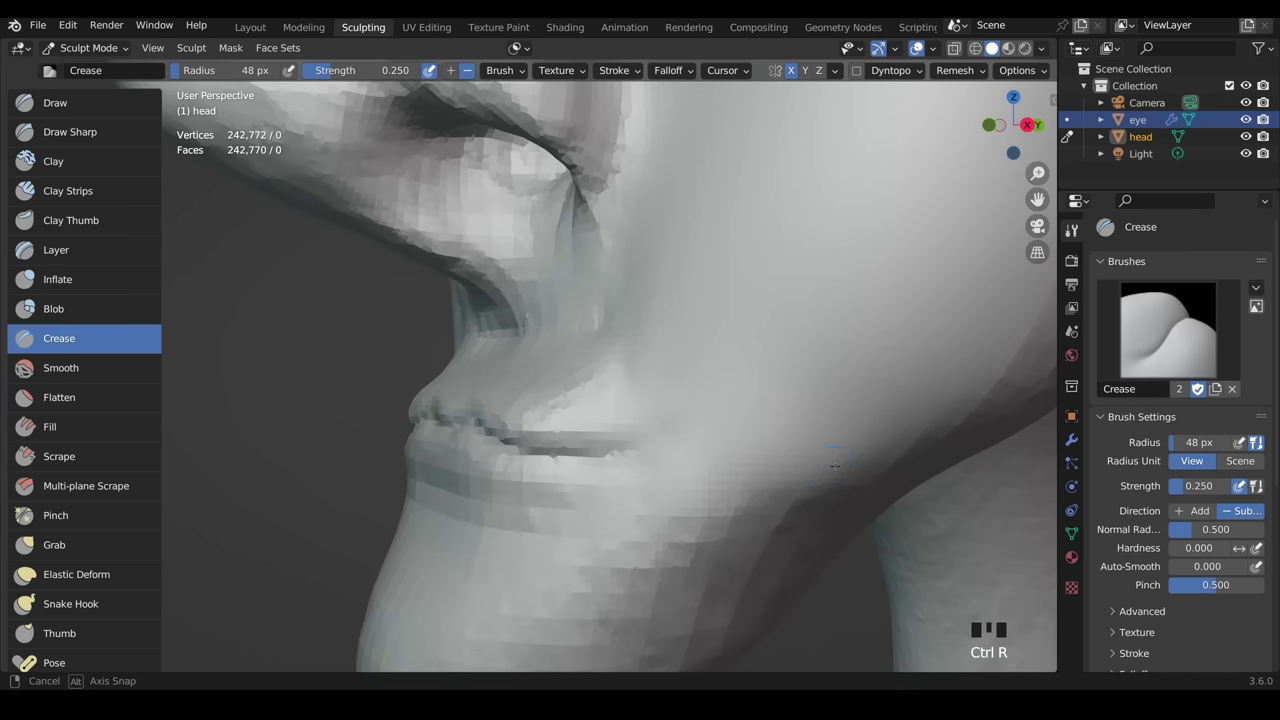
# - Deepen the mouth line with more Crease strokes and smooth the lips along it
pyautogui.moveTo(841, 441); pyautogui.dragTo(808, 446, button='middle')
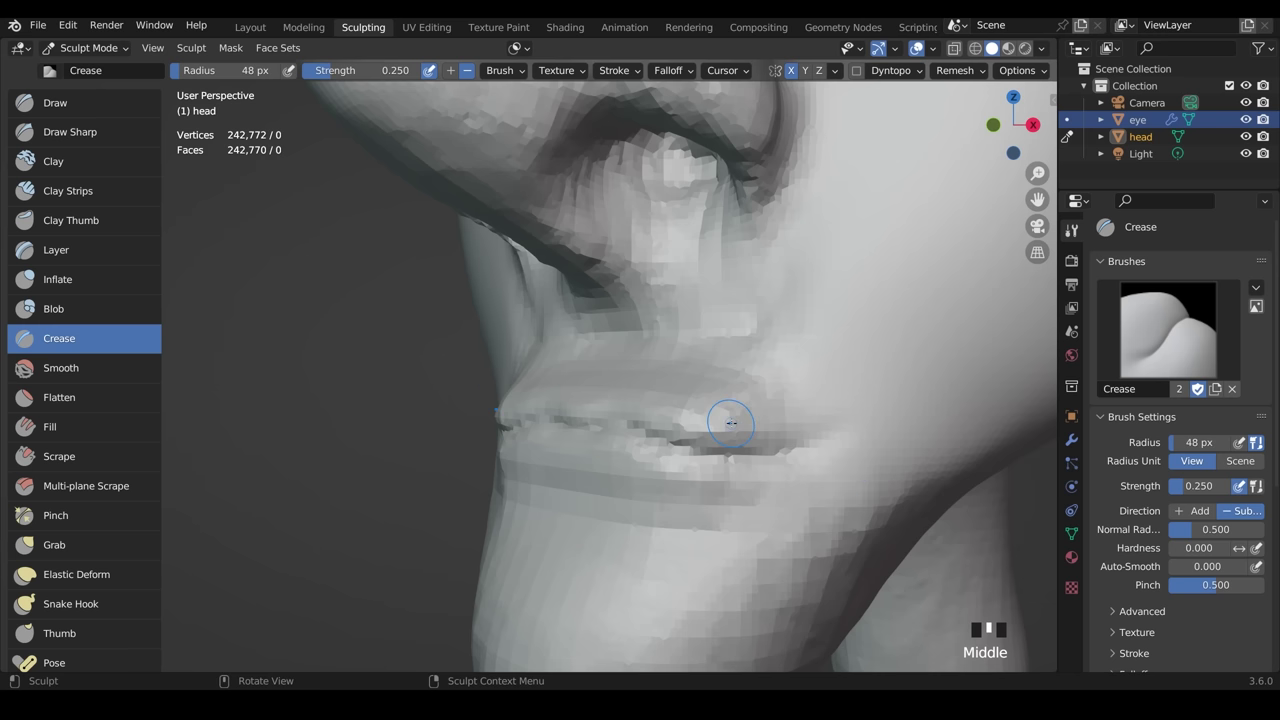
pyautogui.moveTo(637, 447); pyautogui.dragTo(652, 438, button='middle')
pyautogui.moveTo(635, 433); pyautogui.dragTo(612, 433)
pyautogui.moveTo(615, 434)
pyautogui.mouseDown()
pyautogui.moveTo(660, 440)
pyautogui.moveTo(610, 432)
pyautogui.mouseUp()
pyautogui.moveTo(692, 434)
pyautogui.mouseDown()
pyautogui.moveTo(704, 436)
pyautogui.moveTo(680, 445)
pyautogui.moveTo(835, 466)
pyautogui.moveTo(632, 441)
pyautogui.moveTo(665, 440)
pyautogui.mouseUp()
pyautogui.moveTo(762, 424); pyautogui.dragTo(694, 420, button='middle')
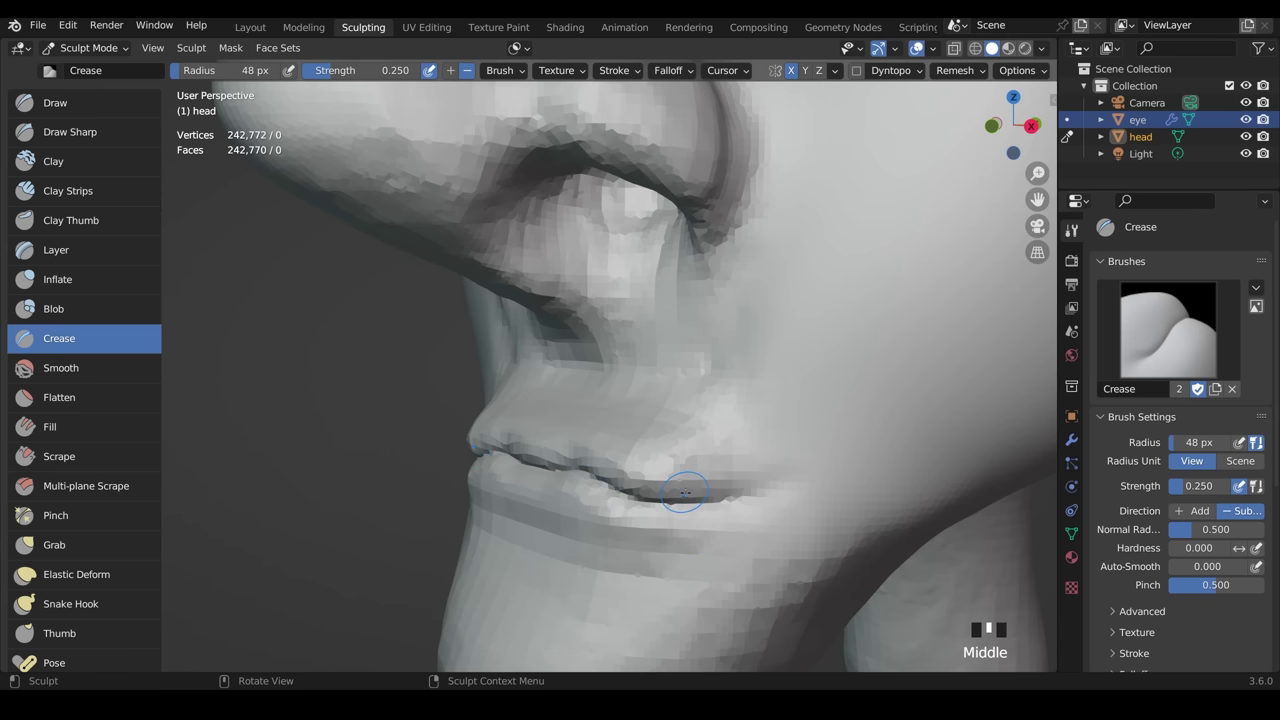
pyautogui.moveTo(719, 498)
pyautogui.keyDown('shift'); pyautogui.mouseDown()
pyautogui.moveTo(615, 488)
pyautogui.moveTo(470, 437)
pyautogui.mouseUp(); pyautogui.keyUp('shift')
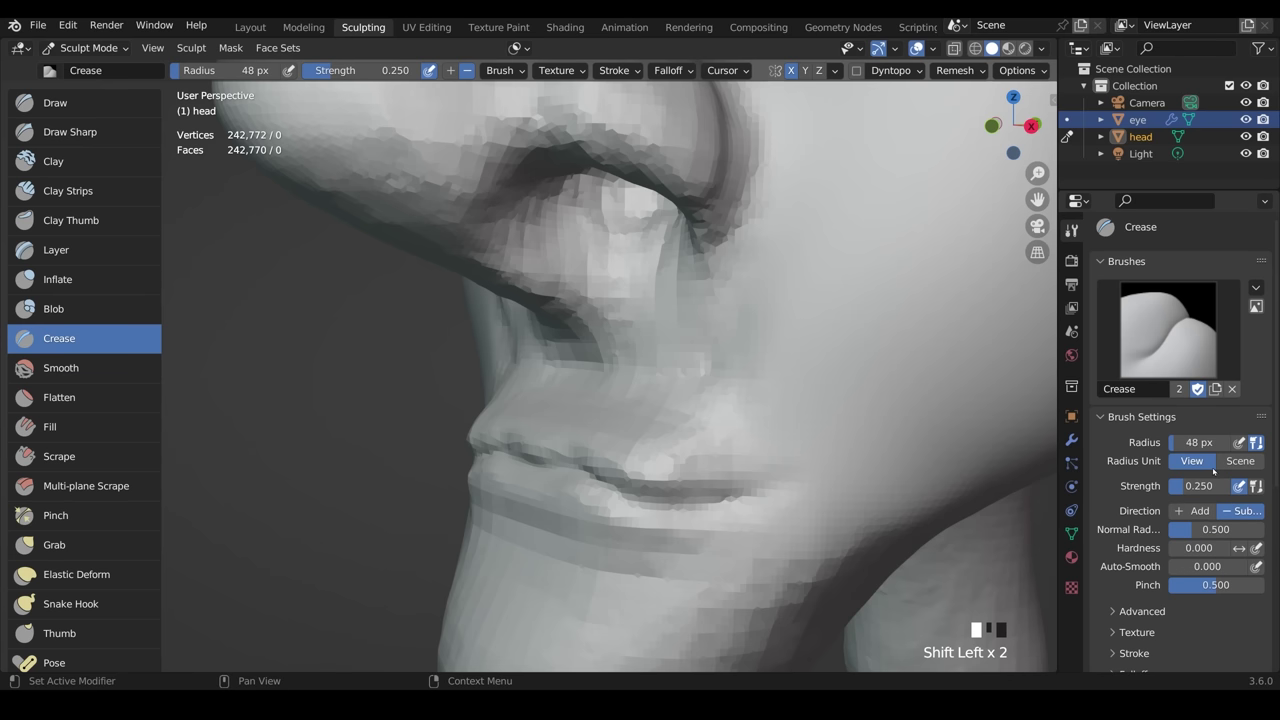
# - Smooth the skin beside the nostril and between the nose and the upper lip
pyautogui.keyDown('shift'); pyautogui.moveTo(716, 277); pyautogui.dragTo(742, 245); pyautogui.keyUp('shift')
pyautogui.keyDown('shift'); pyautogui.moveTo(725, 325); pyautogui.dragTo(716, 303); pyautogui.keyUp('shift')
pyautogui.moveTo(700, 296)
pyautogui.keyDown('shift'); pyautogui.mouseDown()
pyautogui.moveTo(608, 320)
pyautogui.moveTo(690, 345)
pyautogui.mouseUp(); pyautogui.keyUp('shift')
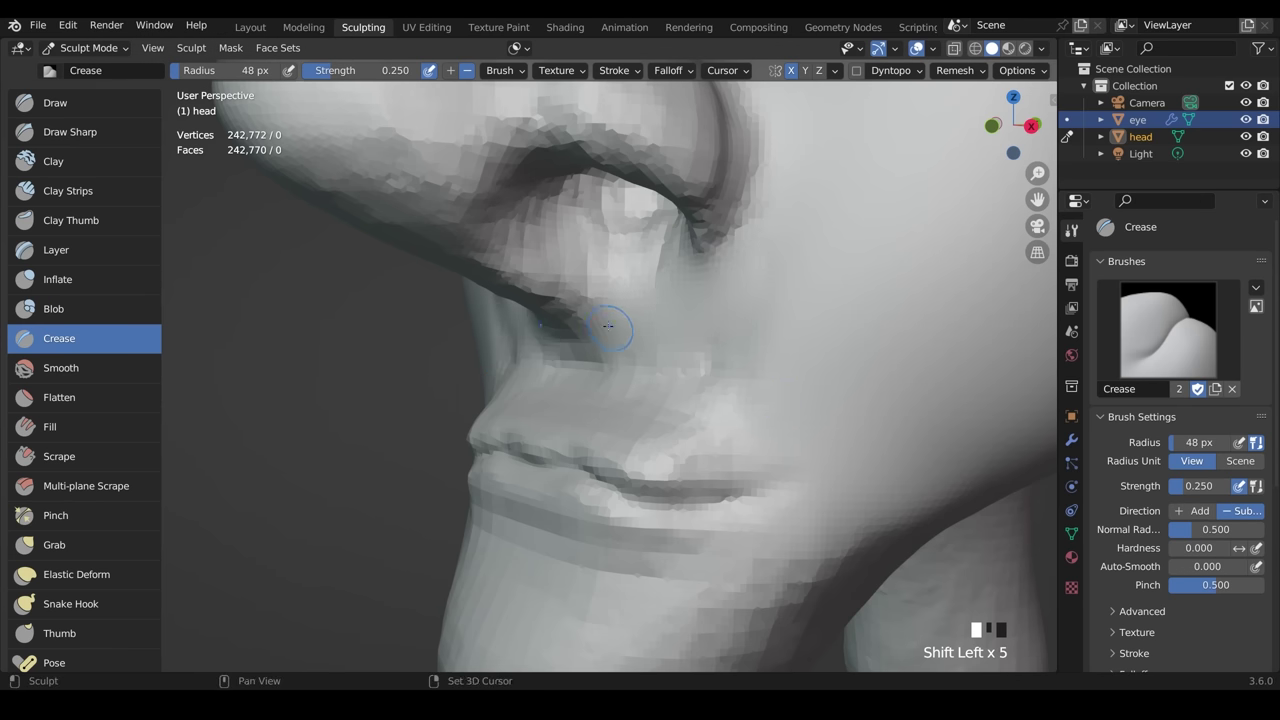
pyautogui.keyDown('shift'); pyautogui.moveTo(558, 295); pyautogui.dragTo(515, 270); pyautogui.keyUp('shift')
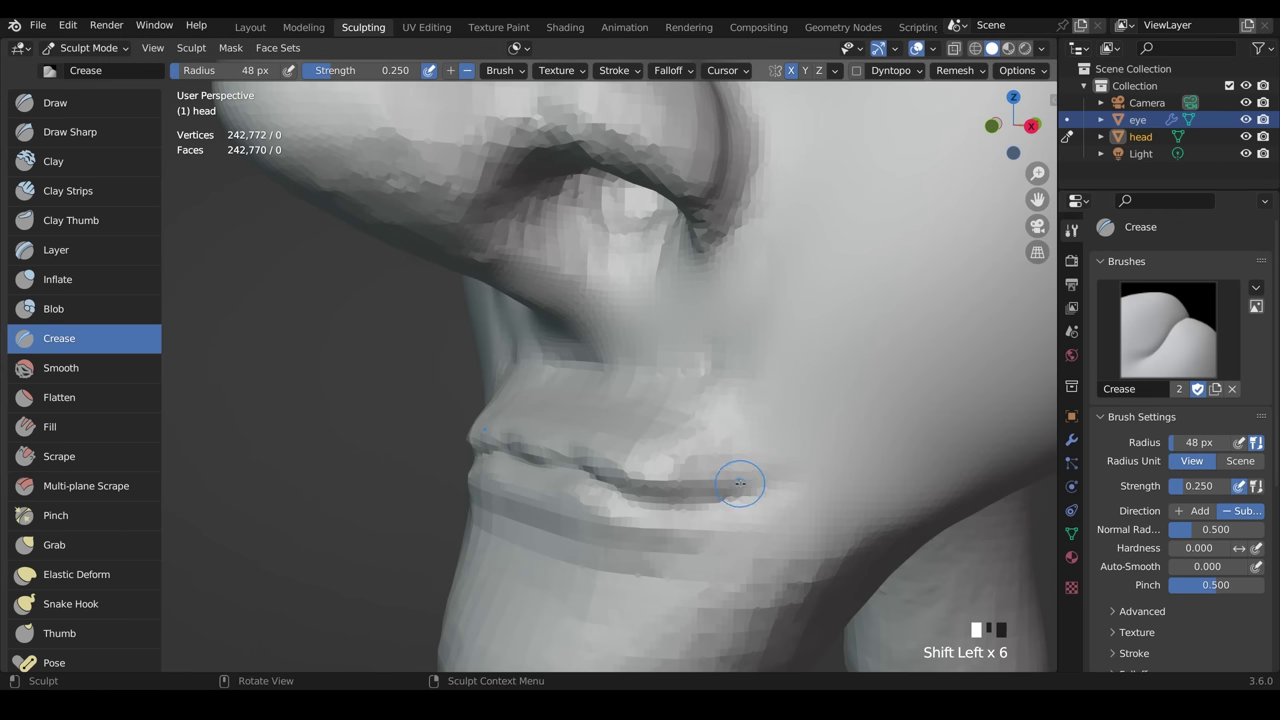
# - Smooth the mouth corners and the edges of the upper and lower lips
pyautogui.moveTo(740, 483); pyautogui.dragTo(806, 452, button='middle')
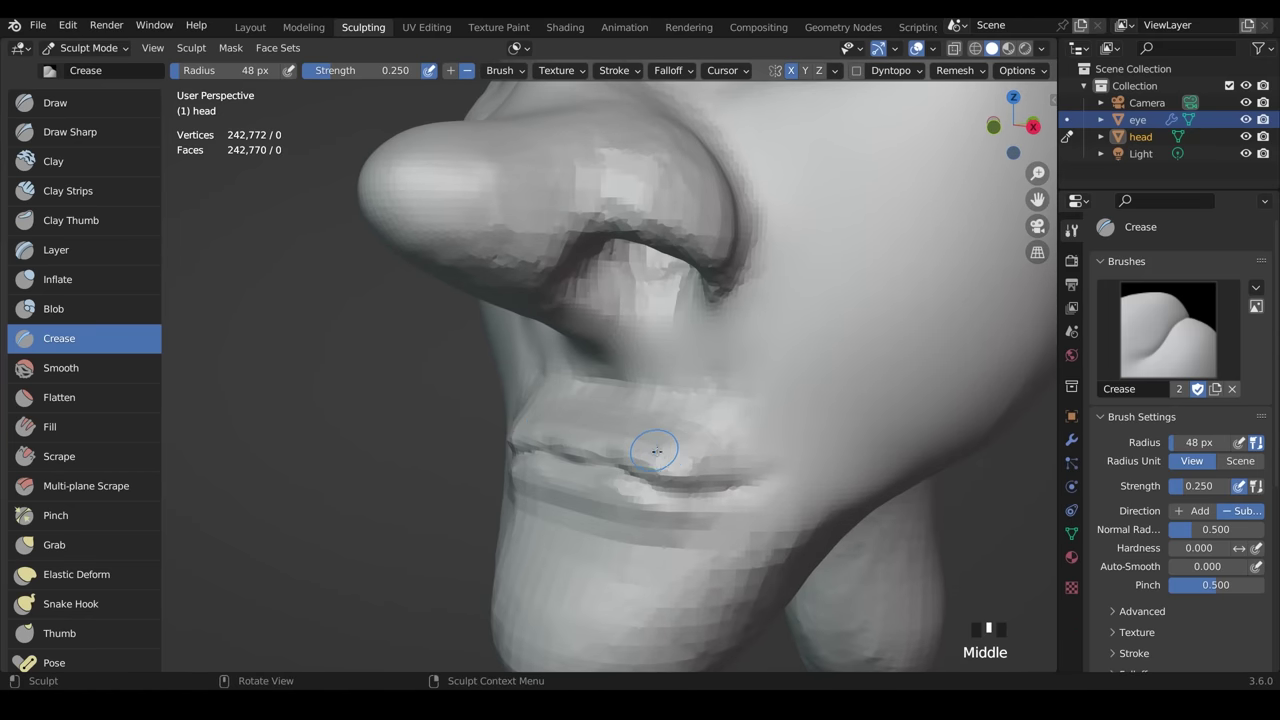
pyautogui.moveTo(655, 451); pyautogui.dragTo(744, 456, button='middle')
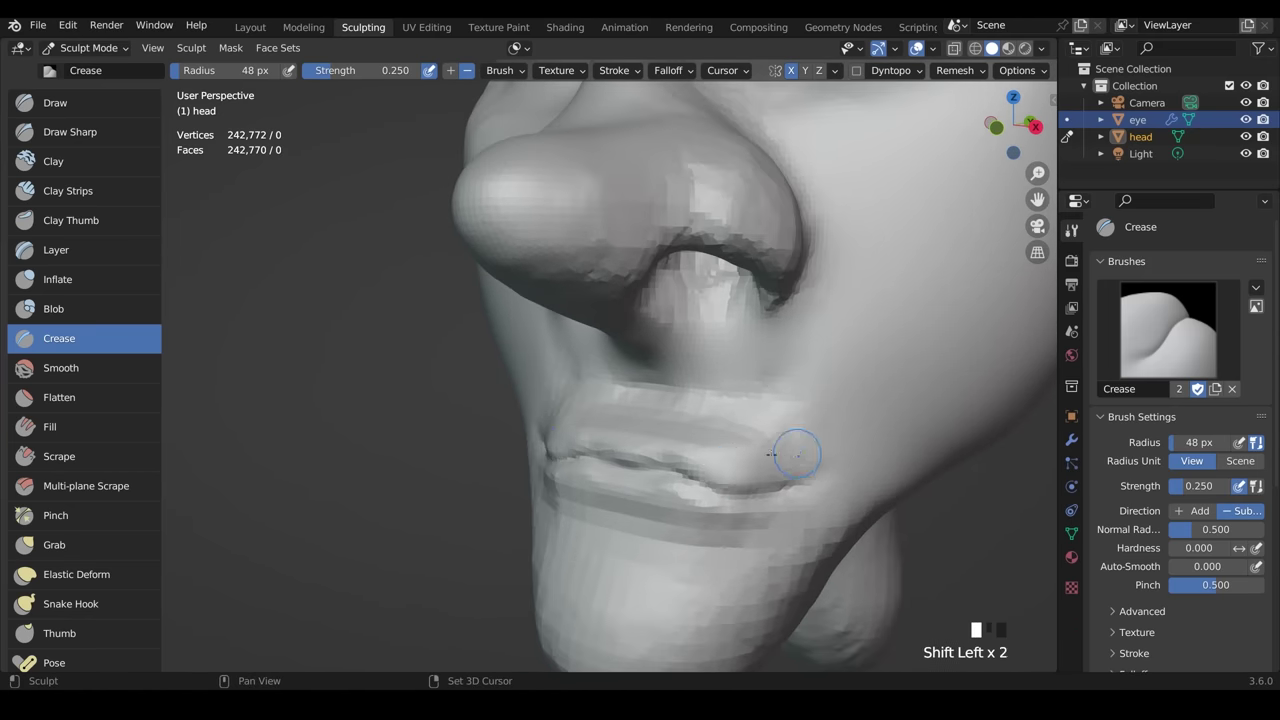
pyautogui.keyDown('shift'); pyautogui.moveTo(792, 474); pyautogui.dragTo(767, 522); pyautogui.keyUp('shift')
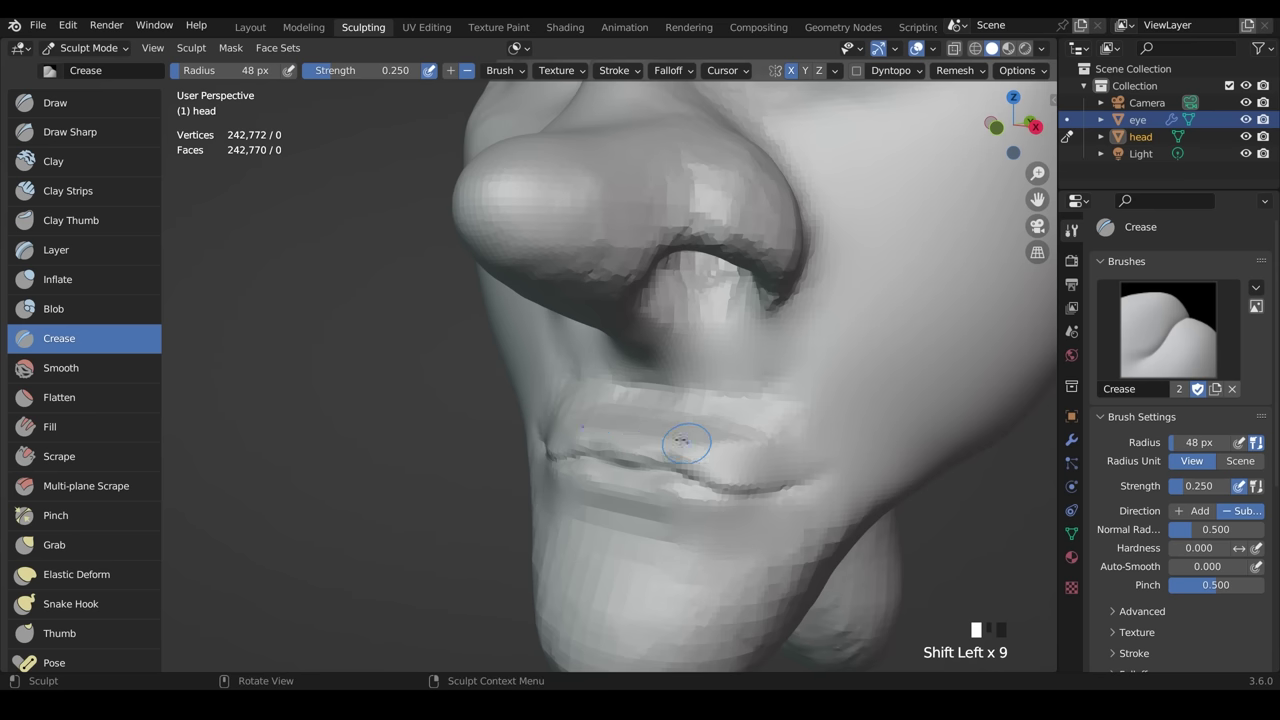
# - Deepen the line between the lips with the Crease brush at a 30 px radius
pyautogui.press('f')
pyautogui.click(744, 493)
pyautogui.moveTo(756, 490); pyautogui.dragTo(703, 487)
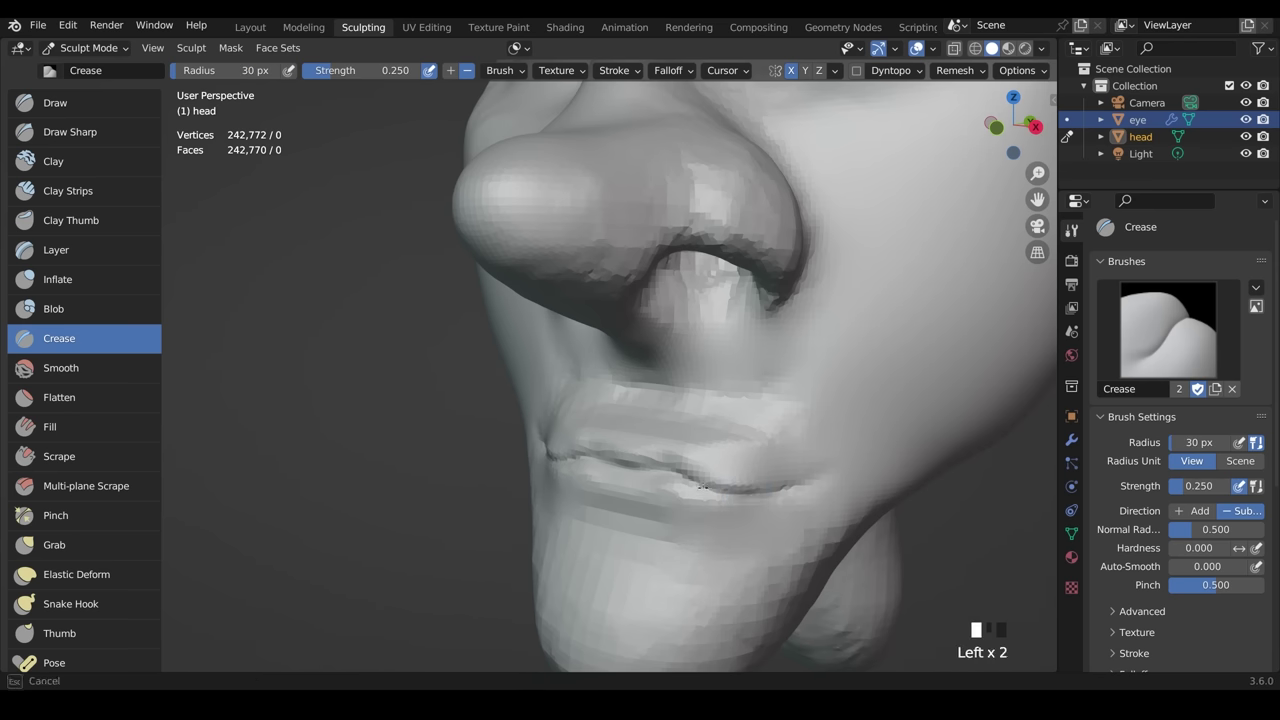
pyautogui.moveTo(620, 471); pyautogui.dragTo(635, 473)
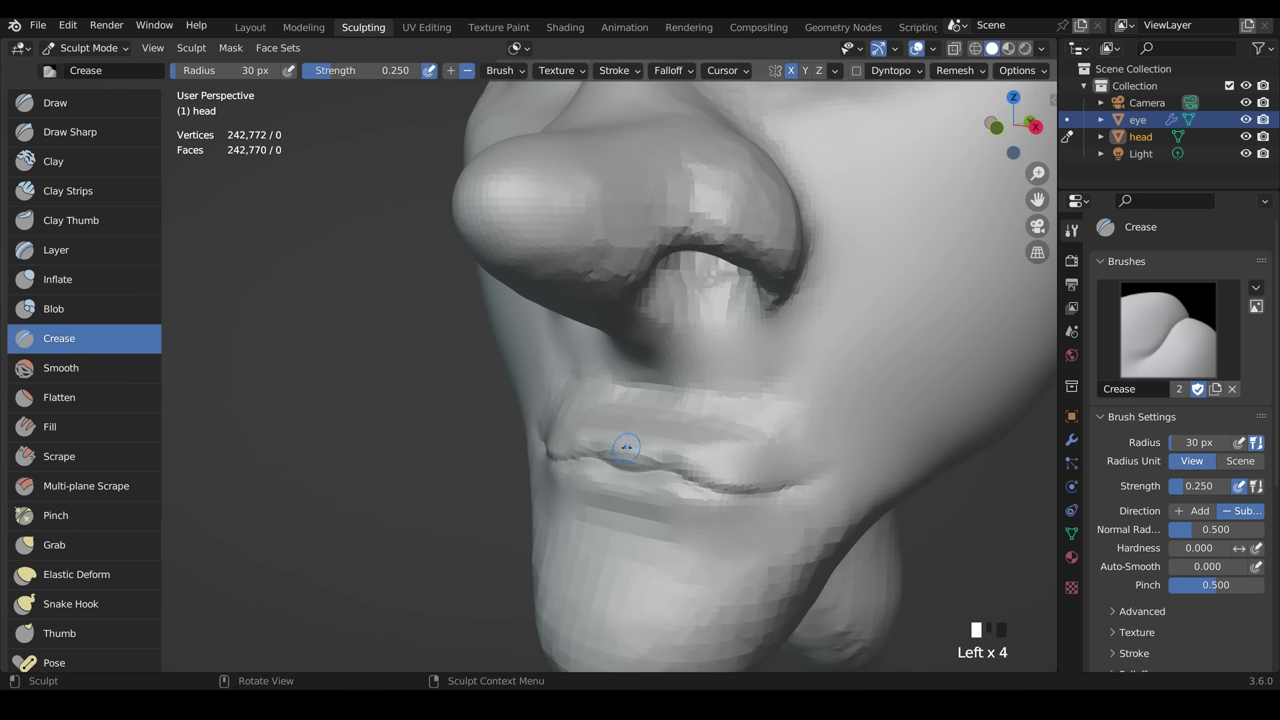
# - Raise the lower edge of the upper lip along the mouth line with inverted Crease strokes
pyautogui.keyDown('ctrl'); pyautogui.moveTo(621, 442); pyautogui.dragTo(652, 436); pyautogui.keyUp('ctrl')
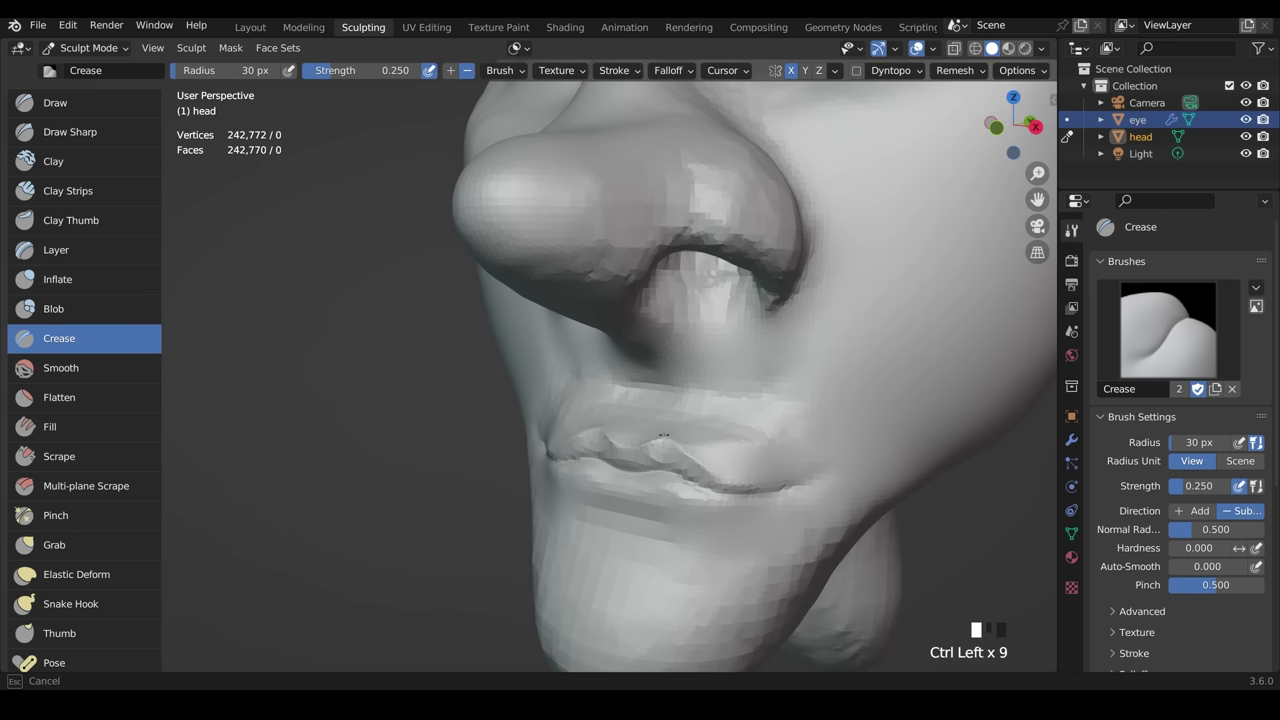
pyautogui.keyDown('ctrl'); pyautogui.moveTo(663, 435); pyautogui.dragTo(712, 462); pyautogui.keyUp('ctrl')
pyautogui.keyDown('ctrl'); pyautogui.moveTo(716, 466); pyautogui.dragTo(730, 473); pyautogui.keyUp('ctrl')
pyautogui.keyDown('ctrl'); pyautogui.moveTo(734, 477); pyautogui.dragTo(748, 486); pyautogui.keyUp('ctrl')
pyautogui.keyDown('ctrl'); pyautogui.moveTo(618, 442); pyautogui.dragTo(717, 468); pyautogui.keyUp('ctrl')
# - Build up the lower lip with inverted Crease strokes along its lower edge
pyautogui.keyDown('ctrl'); pyautogui.moveTo(643, 497); pyautogui.dragTo(631, 499); pyautogui.keyUp('ctrl')
pyautogui.keyDown('ctrl'); pyautogui.moveTo(629, 499); pyautogui.dragTo(660, 507); pyautogui.keyUp('ctrl')
pyautogui.moveTo(772, 465)
pyautogui.mouseDown(button='middle')
pyautogui.moveTo(711, 446)
pyautogui.moveTo(766, 428)
pyautogui.moveTo(801, 538)
pyautogui.moveTo(790, 510)
pyautogui.moveTo(738, 510)
pyautogui.mouseUp(button='middle')
pyautogui.moveTo(801, 440); pyautogui.dragTo(728, 470, button='middle')
pyautogui.keyDown('ctrl'); pyautogui.moveTo(728, 470); pyautogui.dragTo(698, 405, button='middle'); pyautogui.keyUp('ctrl')
pyautogui.moveTo(698, 405); pyautogui.dragTo(723, 418, button='middle')
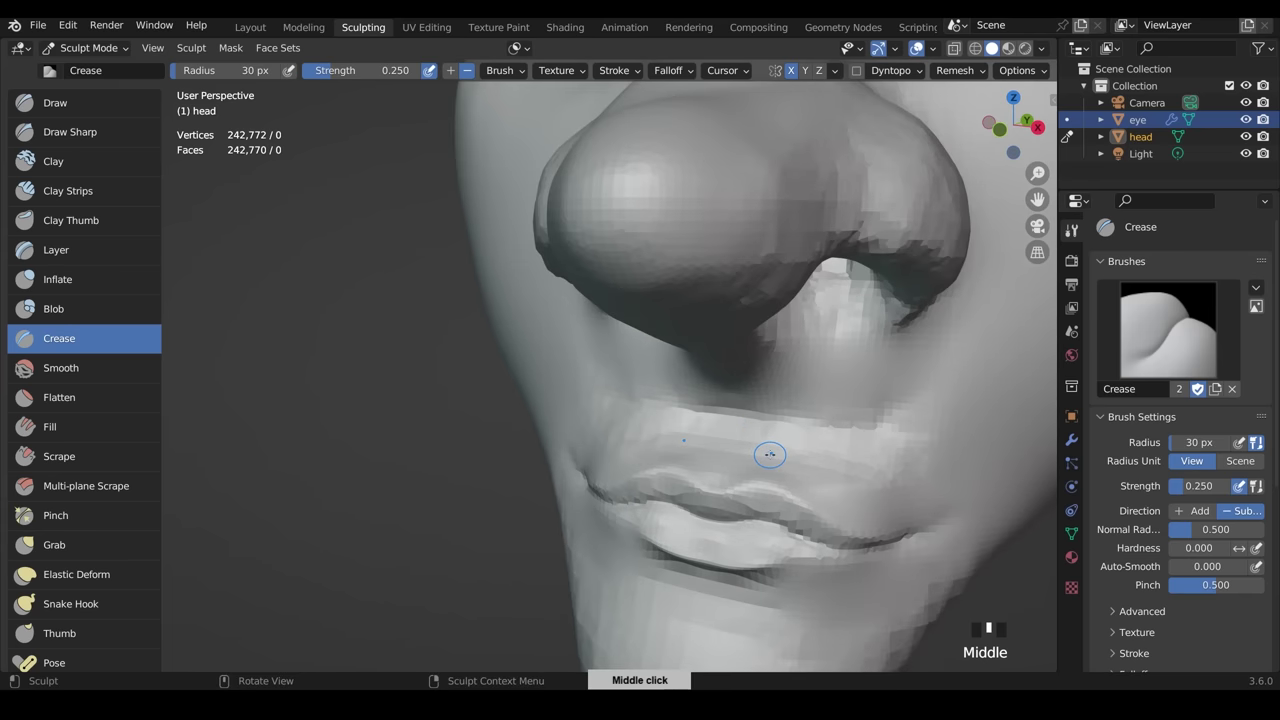
# - Form the philtrum ridges and upper lip border with inverted Crease strokes at a 54 px radius
pyautogui.press('f')
pyautogui.click(767, 469)
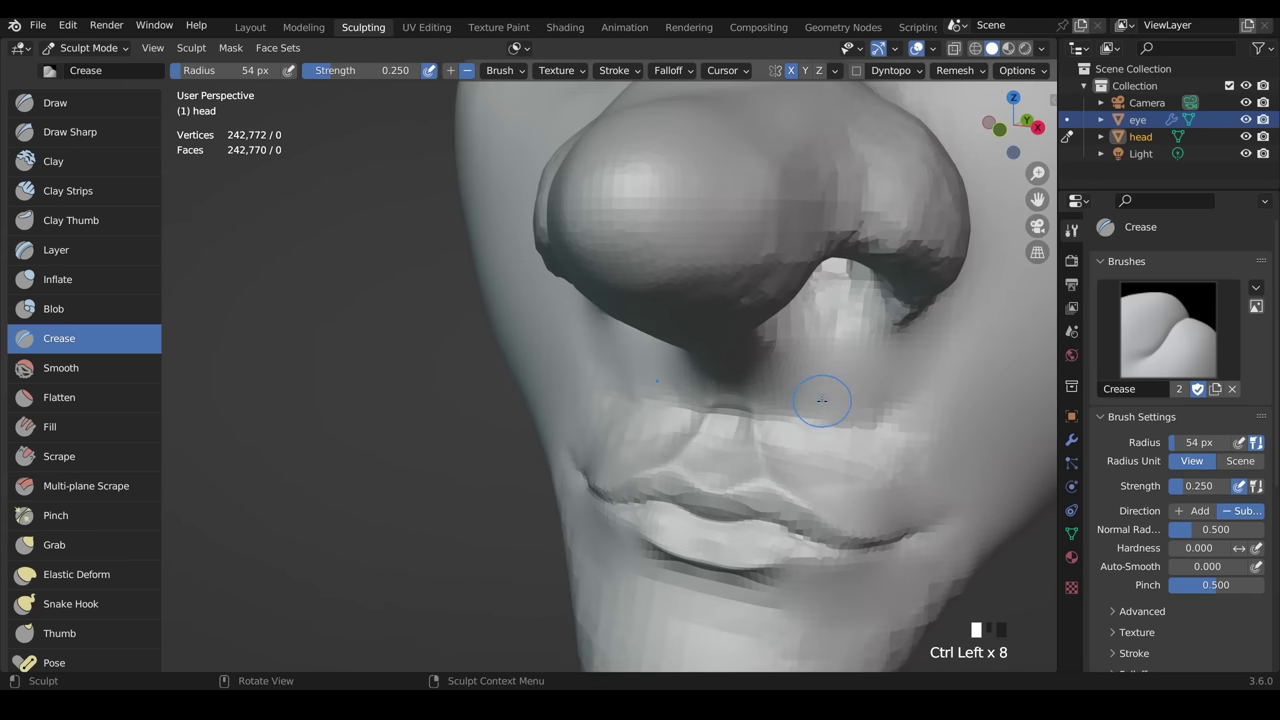
pyautogui.moveTo(805, 370); pyautogui.dragTo(976, 519, button='middle')
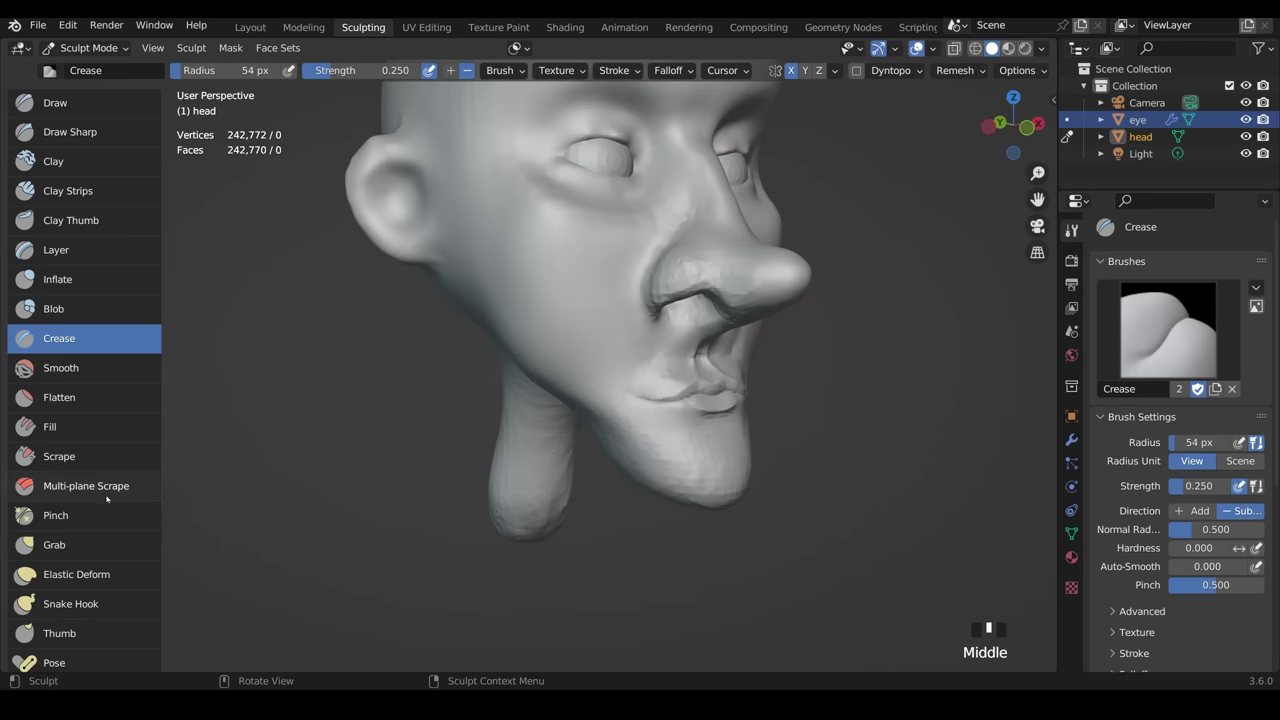
# - Reshape the mouth corner and lips in profile with the Grab brush at a 247 px radius
pyautogui.click(99, 543)
pyautogui.moveTo(814, 410)
pyautogui.mouseDown(button='middle')
pyautogui.moveTo(560, 423)
pyautogui.moveTo(651, 420)
pyautogui.moveTo(614, 417)
pyautogui.mouseUp(button='middle')
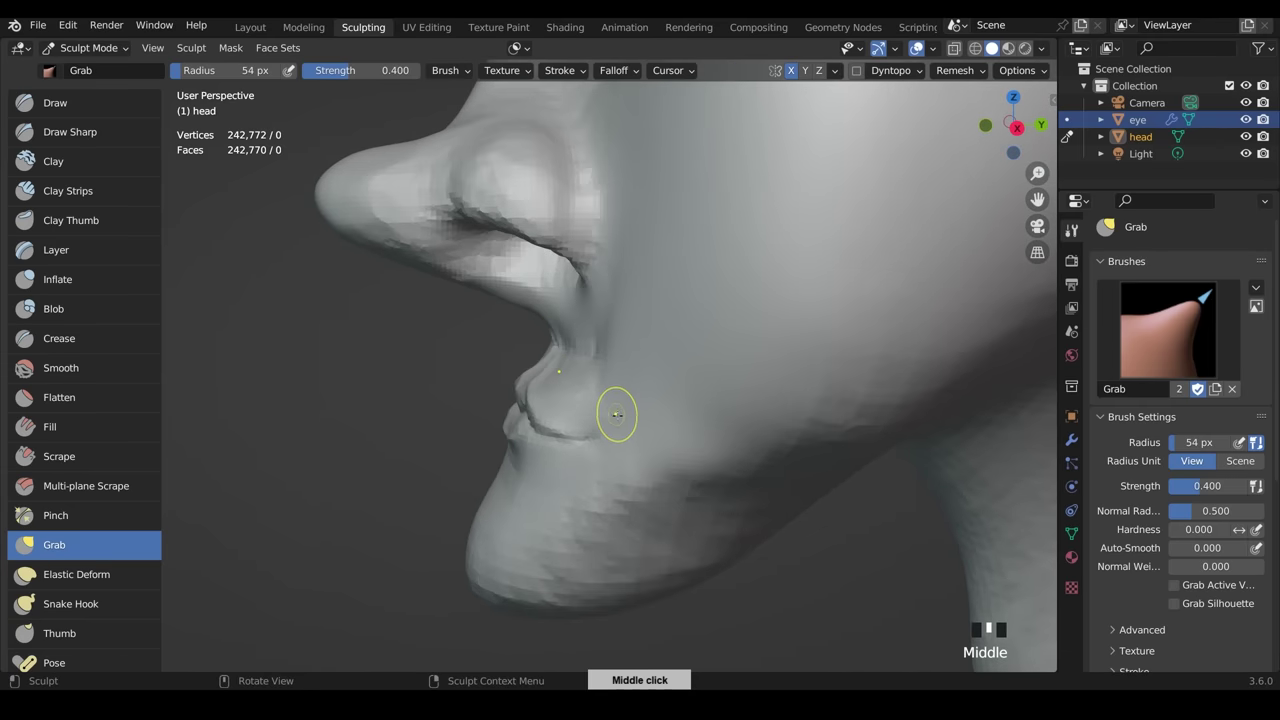
pyautogui.press('f')
pyautogui.click(724, 398)
pyautogui.moveTo(534, 466); pyautogui.dragTo(553, 465, button='middle')
pyautogui.moveTo(553, 465); pyautogui.dragTo(612, 440)
pyautogui.hotkey('ctrl', 'z')
pyautogui.moveTo(660, 430); pyautogui.dragTo(660, 408)
pyautogui.moveTo(580, 352); pyautogui.dragTo(568, 330)
pyautogui.moveTo(576, 305); pyautogui.dragTo(568, 312)
pyautogui.moveTo(562, 318); pyautogui.dragTo(556, 320)
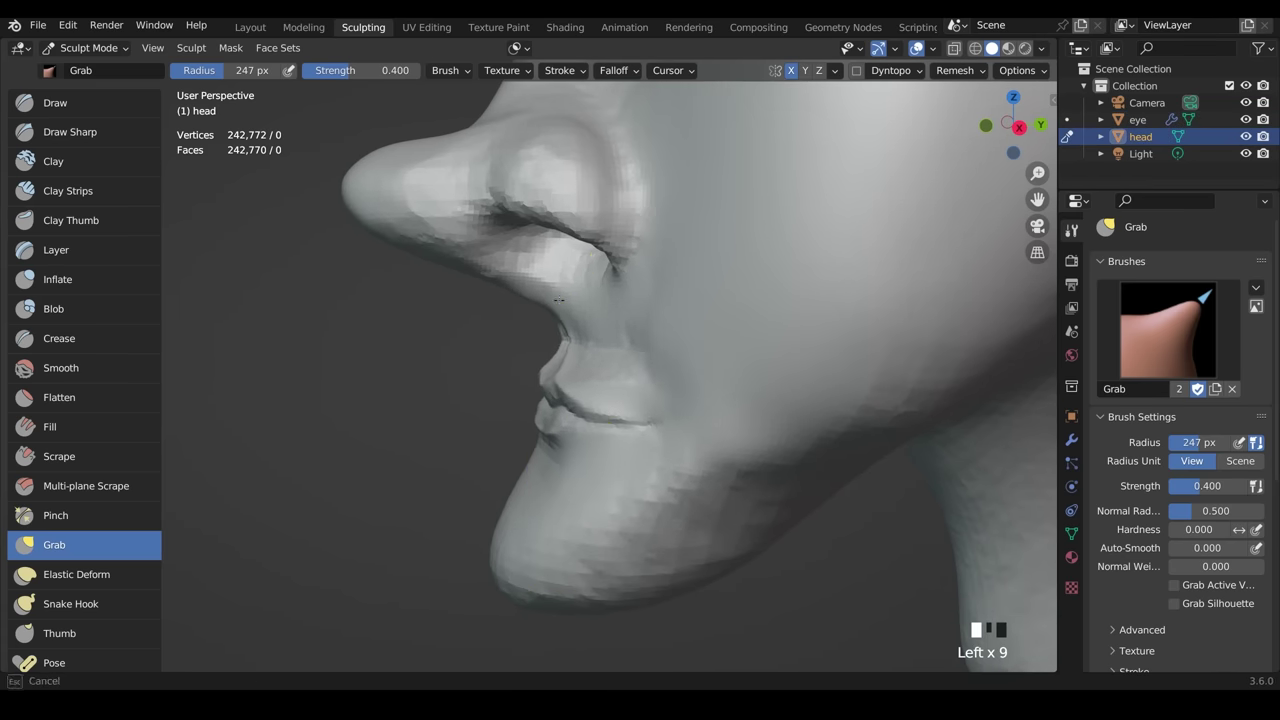
# - Pull the area between the nose and the upper lip slightly forward with the Grab brush
pyautogui.moveTo(655, 332); pyautogui.dragTo(642, 334, button='middle')
pyautogui.moveTo(524, 310); pyautogui.dragTo(514, 304)
pyautogui.moveTo(520, 306); pyautogui.dragTo(514, 302)
pyautogui.moveTo(578, 368); pyautogui.dragTo(571, 363)
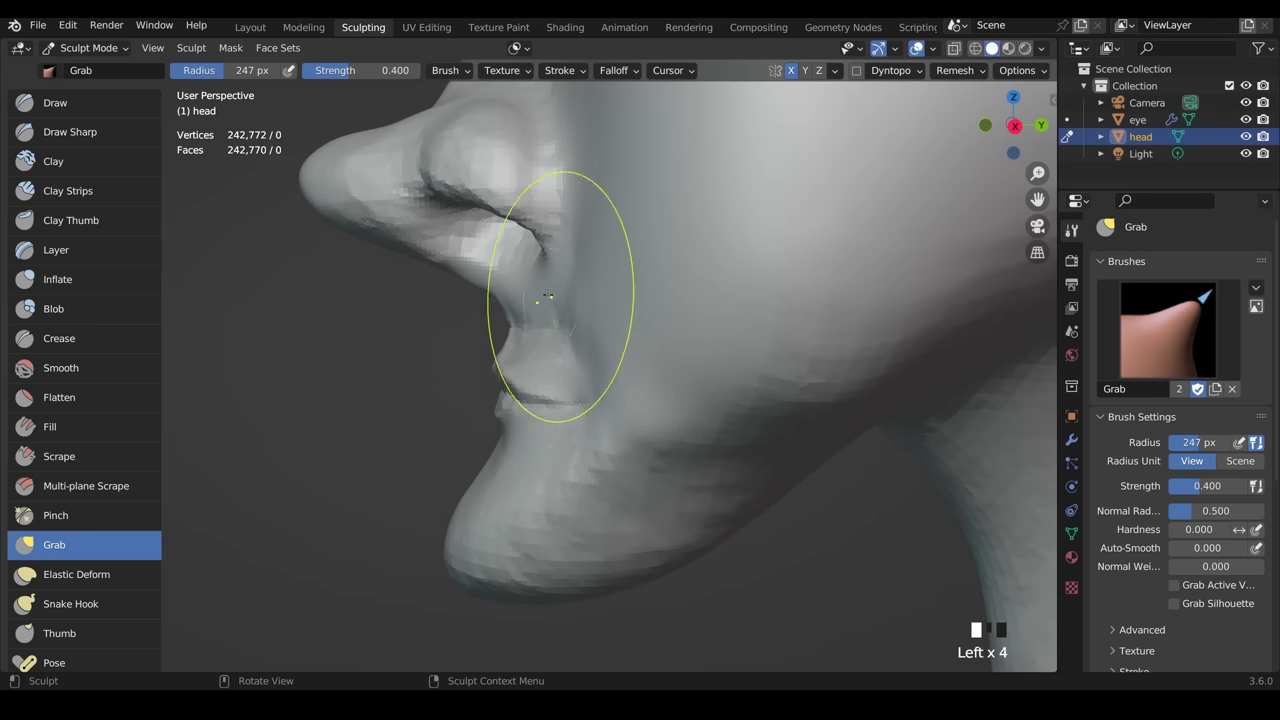
pyautogui.moveTo(522, 310); pyautogui.dragTo(515, 308)
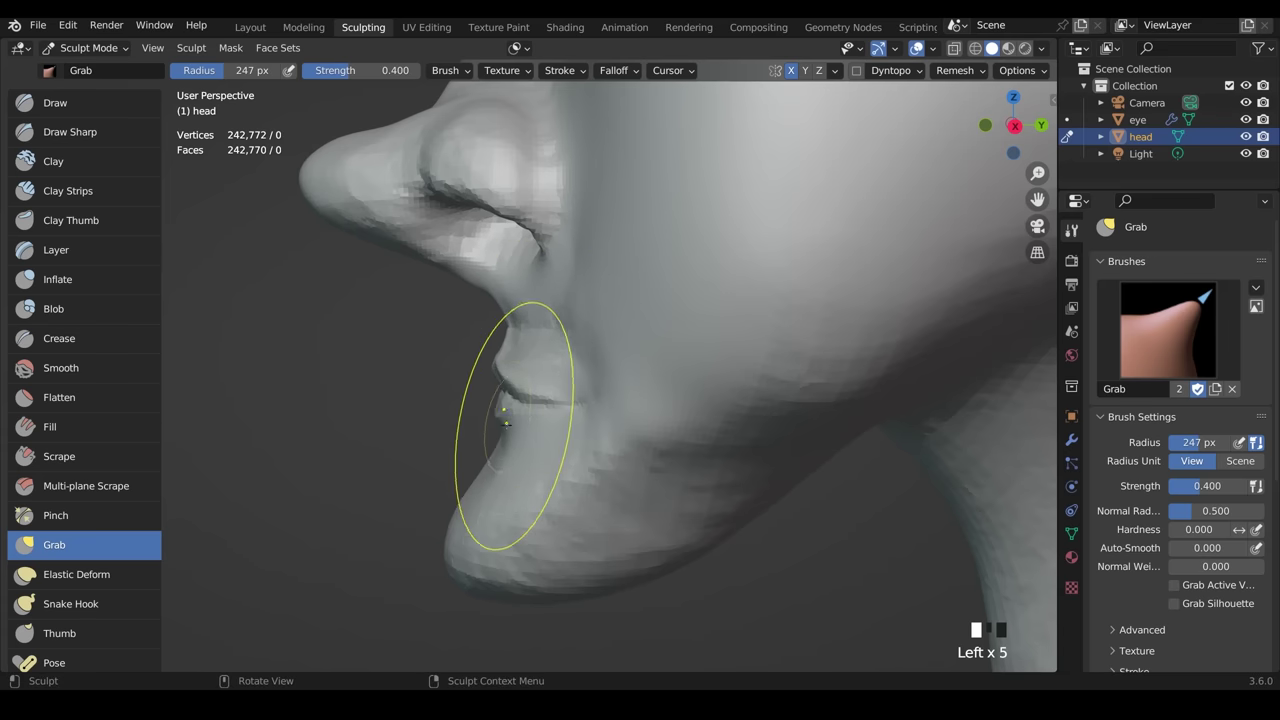
# - Push in the hollow below the lower lip and adjust the chin profile with the Grab brush
pyautogui.moveTo(505, 440); pyautogui.dragTo(506, 468)
pyautogui.moveTo(499, 487); pyautogui.dragTo(504, 485)
pyautogui.moveTo(502, 480); pyautogui.dragTo(517, 474)
pyautogui.moveTo(547, 486); pyautogui.dragTo(577, 471)
pyautogui.moveTo(587, 472); pyautogui.dragTo(596, 466)
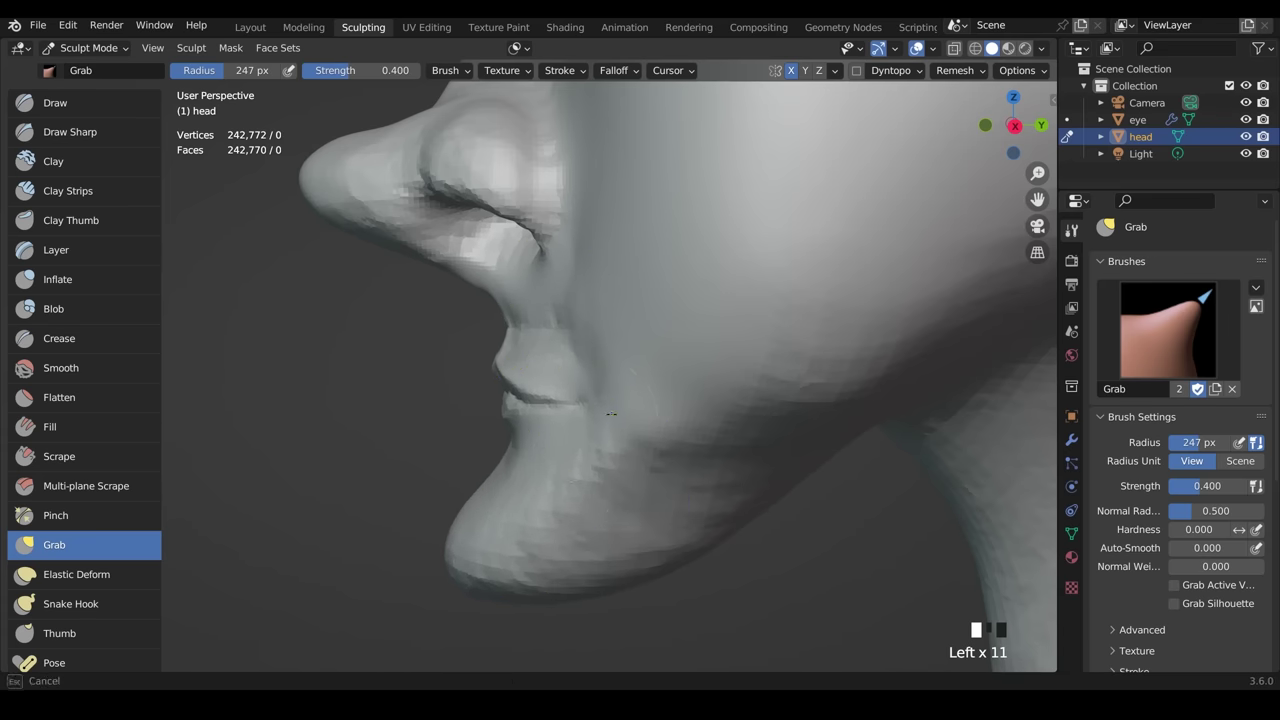
pyautogui.moveTo(487, 505)
pyautogui.mouseDown()
pyautogui.moveTo(509, 509)
pyautogui.moveTo(520, 549)
pyautogui.mouseUp()
# - Narrow the sides of the chin and jaw with the Grab brush at a 165 px radius and smooth them
pyautogui.moveTo(520, 549); pyautogui.dragTo(838, 486, button='middle')
pyautogui.press('f')
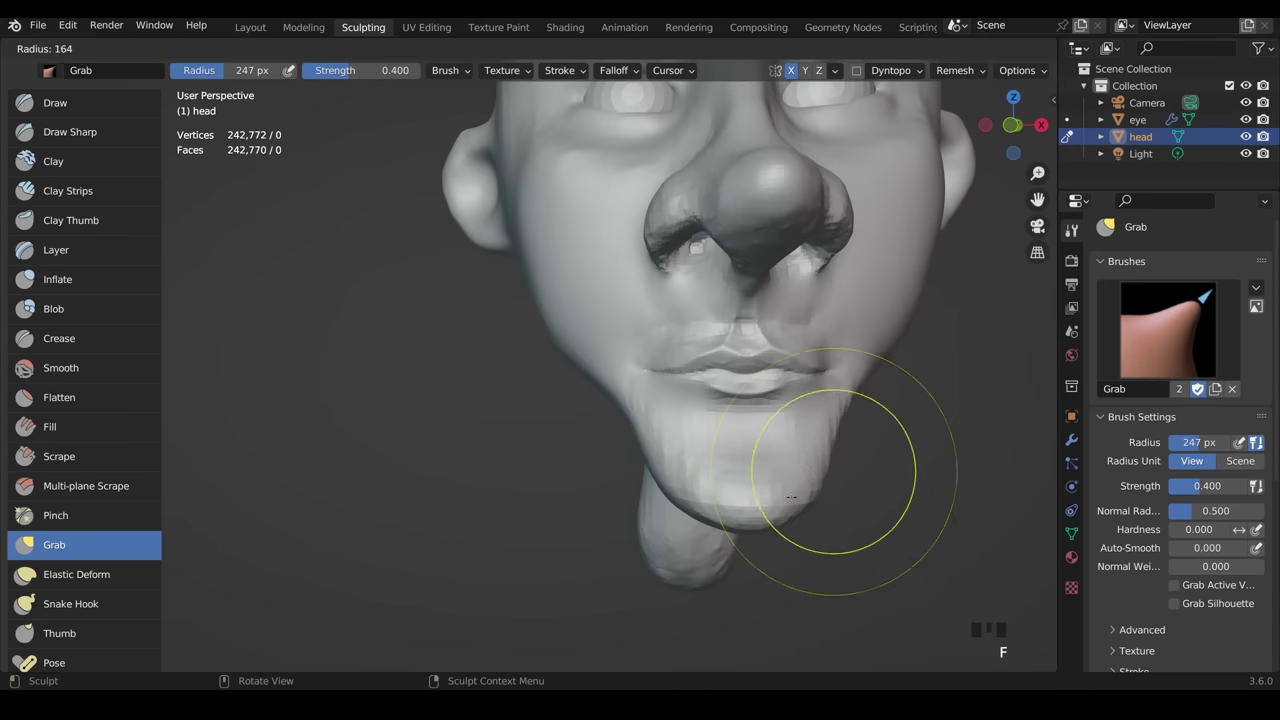
pyautogui.click(800, 474)
pyautogui.moveTo(837, 480); pyautogui.dragTo(792, 476)
pyautogui.moveTo(802, 482); pyautogui.dragTo(788, 479)
pyautogui.moveTo(788, 480); pyautogui.dragTo(823, 434, button='middle')
pyautogui.keyDown('shift'); pyautogui.moveTo(878, 407); pyautogui.dragTo(838, 462); pyautogui.keyUp('shift')
pyautogui.moveTo(838, 462); pyautogui.dragTo(815, 436, button='middle')
pyautogui.moveTo(832, 440); pyautogui.dragTo(808, 438)
pyautogui.moveTo(812, 450); pyautogui.dragTo(796, 454)
pyautogui.moveTo(862, 416); pyautogui.dragTo(804, 448, button='middle')
pyautogui.keyDown('shift'); pyautogui.moveTo(730, 528); pyautogui.dragTo(727, 531); pyautogui.keyUp('shift')
# - Adjust the skin between the nostril and the upper lip with the Grab brush
pyautogui.moveTo(824, 491)
pyautogui.mouseDown(button='middle')
pyautogui.moveTo(876, 478)
pyautogui.moveTo(838, 462)
pyautogui.mouseUp(button='middle')
pyautogui.moveTo(800, 470)
pyautogui.keyDown('shift'); pyautogui.mouseDown(button='middle')
pyautogui.moveTo(783, 505)
pyautogui.moveTo(780, 470)
pyautogui.mouseUp(button='middle'); pyautogui.keyUp('shift')
pyautogui.keyDown('ctrl'); pyautogui.moveTo(783, 440); pyautogui.dragTo(783, 383, button='middle'); pyautogui.keyUp('ctrl')
pyautogui.moveTo(749, 335); pyautogui.dragTo(731, 337)
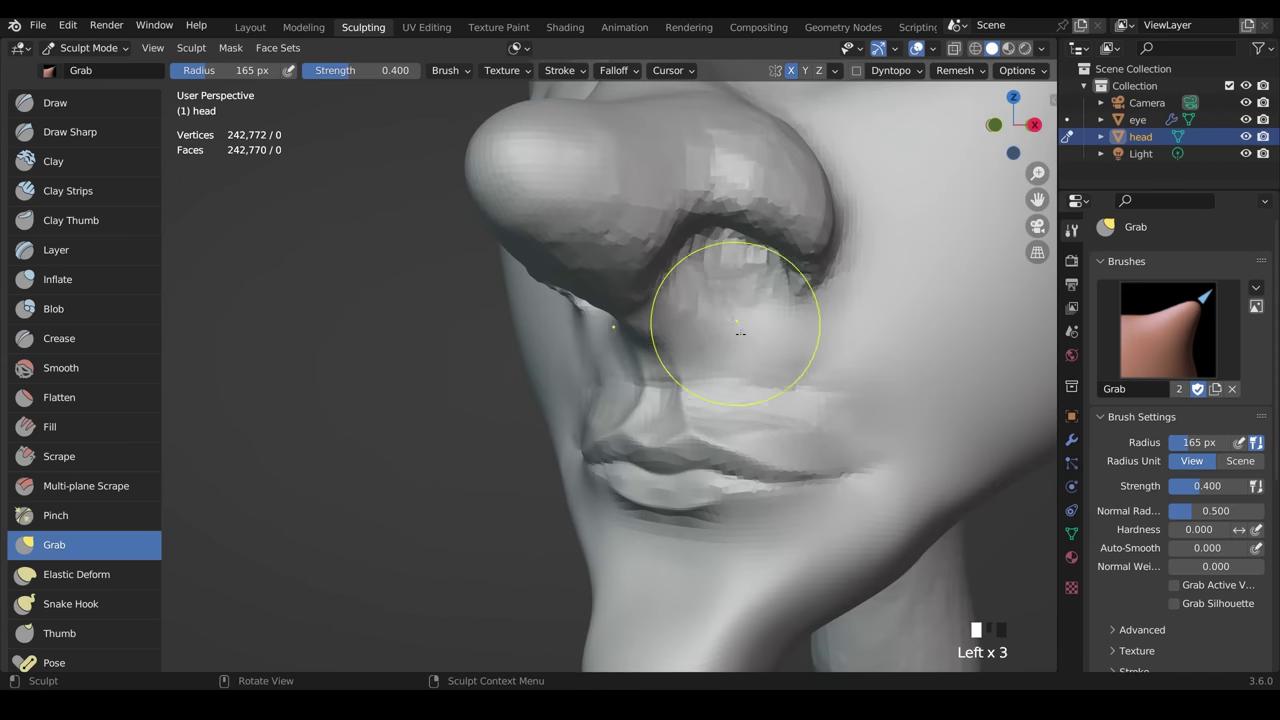
pyautogui.moveTo(738, 332)
pyautogui.mouseDown(button='middle')
pyautogui.moveTo(826, 334)
pyautogui.moveTo(783, 370)
pyautogui.moveTo(780, 404)
pyautogui.moveTo(740, 412)
pyautogui.mouseUp(button='middle')
pyautogui.click(786, 337)
pyautogui.click(786, 337)
# - Smooth the skin above the upper lip and the area below the lower lip
pyautogui.keyDown('ctrl'); pyautogui.moveTo(742, 425); pyautogui.dragTo(746, 384, button='middle'); pyautogui.keyUp('ctrl')
pyautogui.keyDown('shift'); pyautogui.moveTo(750, 392); pyautogui.dragTo(762, 398); pyautogui.keyUp('shift')
pyautogui.moveTo(758, 396)
pyautogui.keyDown('shift'); pyautogui.mouseDown()
pyautogui.moveTo(768, 404)
pyautogui.moveTo(728, 440)
pyautogui.mouseUp(); pyautogui.keyUp('shift')
pyautogui.keyDown('shift'); pyautogui.moveTo(700, 500); pyautogui.dragTo(683, 554); pyautogui.keyUp('shift')
pyautogui.moveTo(800, 480)
pyautogui.mouseDown(button='middle')
pyautogui.moveTo(894, 460)
pyautogui.moveTo(770, 457)
pyautogui.mouseUp(button='middle')
# - Pull the upper lip slightly forward in profile with a 229 px Grab brush and voxel remesh the head
pyautogui.moveTo(894, 445)
pyautogui.keyDown('ctrl'); pyautogui.mouseDown(button='middle')
pyautogui.moveTo(894, 457)
pyautogui.moveTo(649, 460)
pyautogui.mouseUp(button='middle'); pyautogui.keyUp('ctrl')
pyautogui.press('f')
pyautogui.click(661, 441)
pyautogui.moveTo(497, 431); pyautogui.dragTo(487, 430)
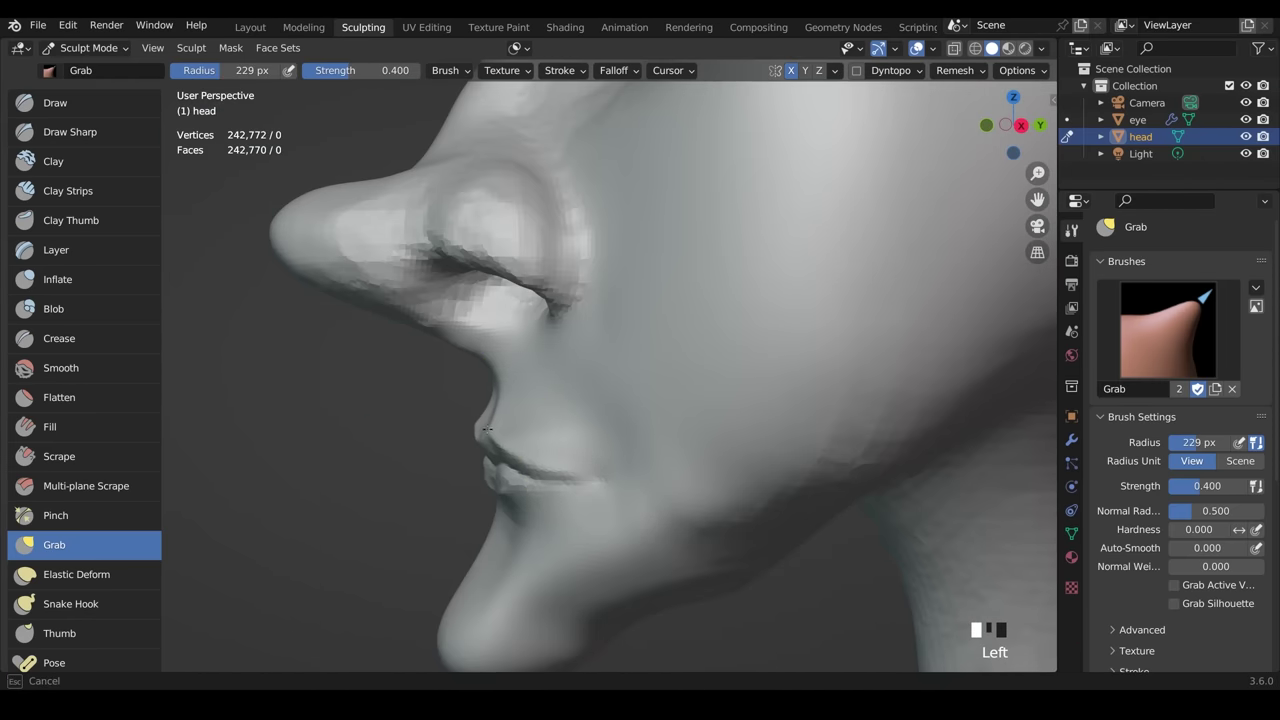
pyautogui.moveTo(516, 488)
pyautogui.mouseDown(button='middle')
pyautogui.moveTo(790, 420)
pyautogui.moveTo(771, 409)
pyautogui.moveTo(840, 484)
pyautogui.moveTo(814, 471)
pyautogui.moveTo(733, 491)
pyautogui.moveTo(697, 414)
pyautogui.moveTo(606, 500)
pyautogui.mouseUp(button='middle')
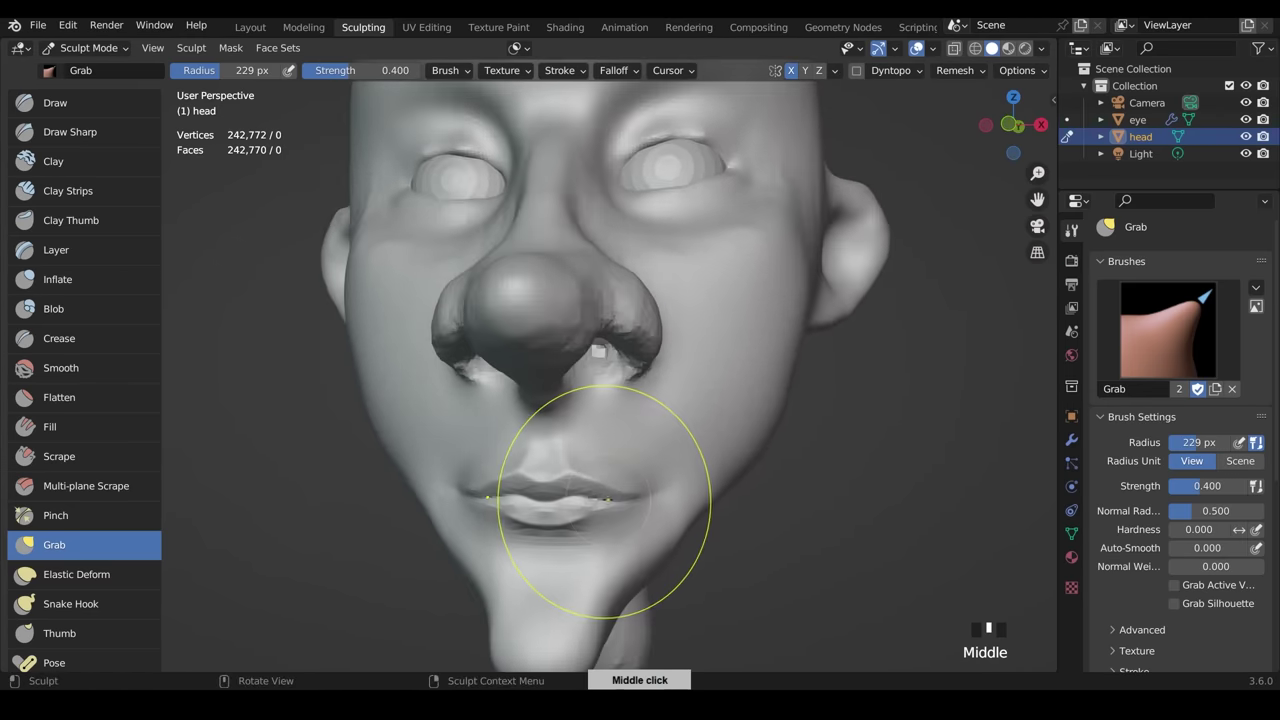
pyautogui.moveTo(692, 467)
pyautogui.mouseDown(button='middle')
pyautogui.moveTo(672, 518)
pyautogui.moveTo(684, 551)
pyautogui.moveTo(660, 545)
pyautogui.moveTo(726, 531)
pyautogui.moveTo(625, 436)
pyautogui.mouseUp(button='middle')
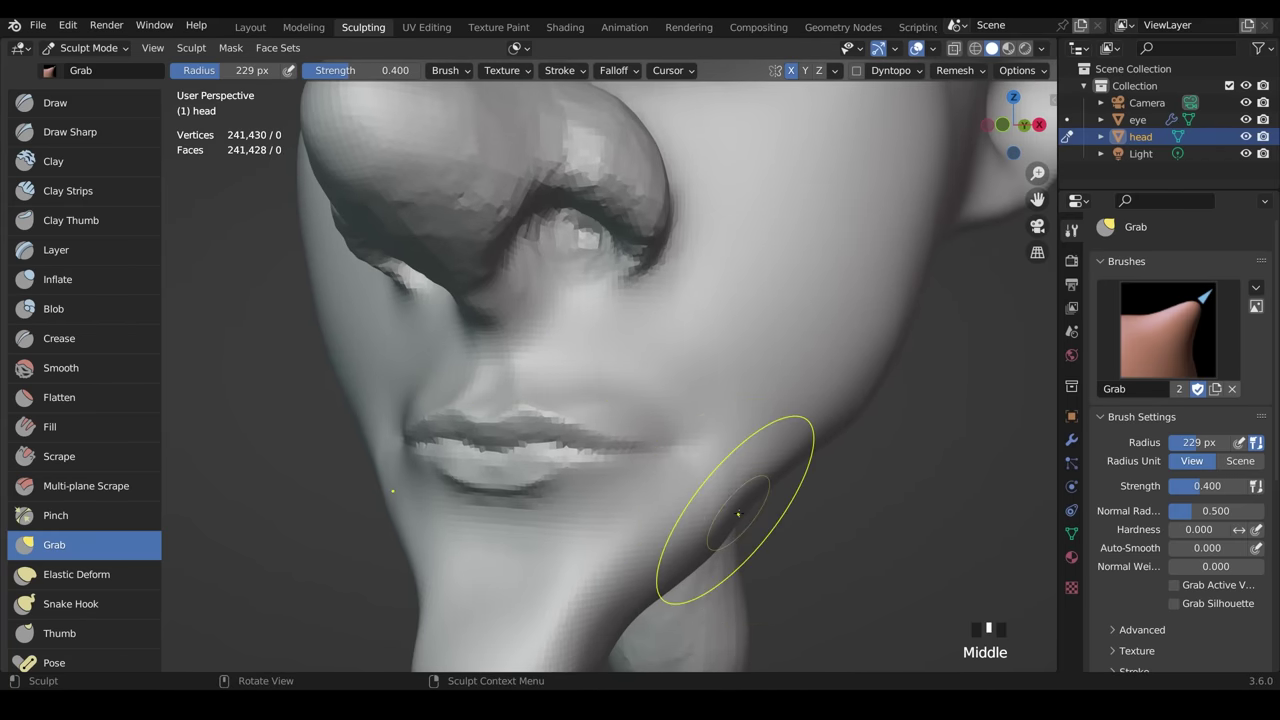
# - Smooth the remeshed surface of the nose and nostril wing
pyautogui.keyDown('ctrl'); pyautogui.moveTo(803, 374); pyautogui.dragTo(776, 430, button='middle'); pyautogui.keyUp('ctrl')
pyautogui.keyDown('shift'); pyautogui.moveTo(788, 410); pyautogui.dragTo(784, 502, button='middle'); pyautogui.keyUp('shift')
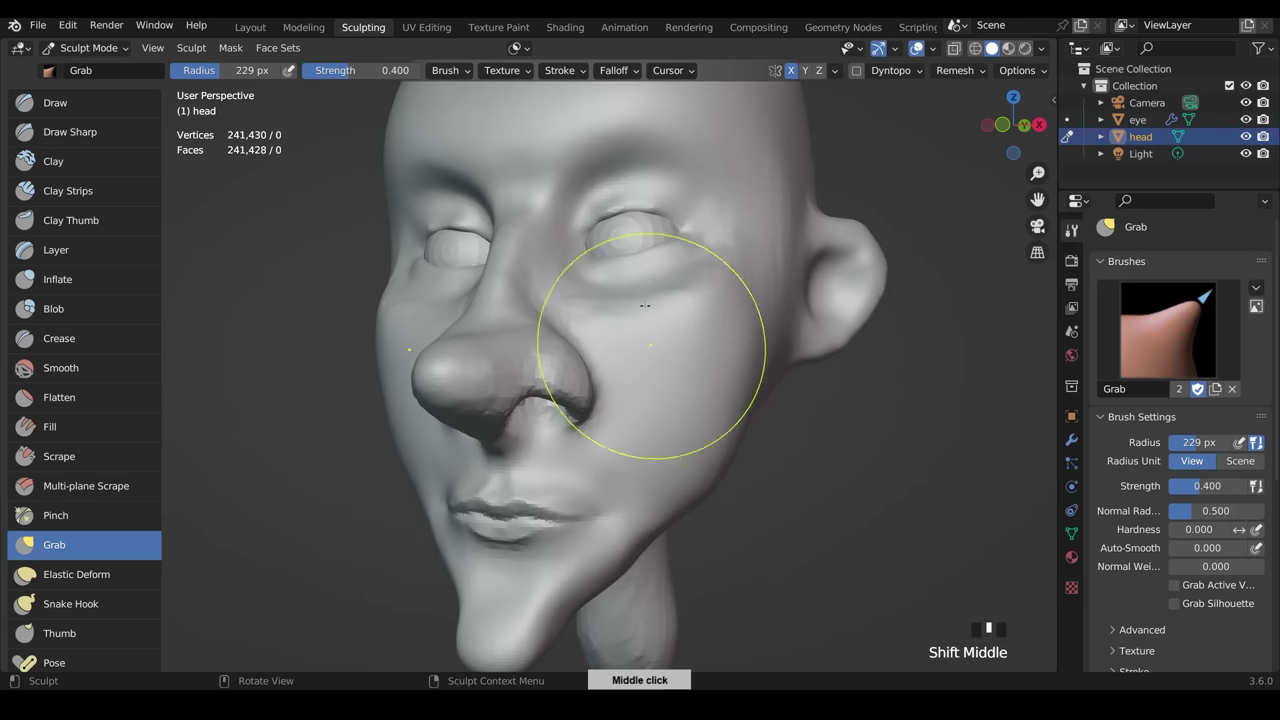
pyautogui.keyDown('shift'); pyautogui.moveTo(708, 362); pyautogui.dragTo(715, 375, button='middle'); pyautogui.keyUp('shift')
pyautogui.moveTo(771, 528); pyautogui.dragTo(566, 385, button='middle')
pyautogui.keyDown('shift'); pyautogui.moveTo(566, 385); pyautogui.dragTo(456, 398); pyautogui.keyUp('shift')
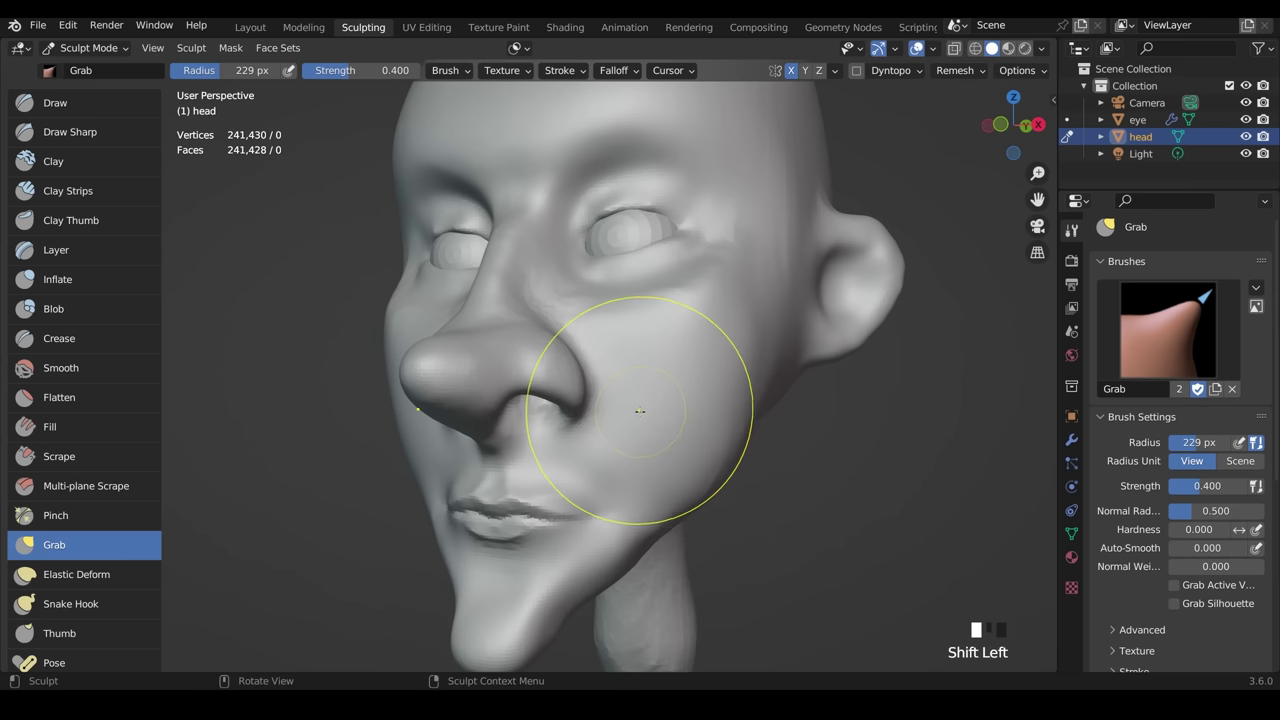
# - Carve the crease around the back of the nostril wing with the Crease brush at a 121 px radius
pyautogui.click(98, 345)
pyautogui.moveTo(430, 345)
pyautogui.mouseDown(button='middle')
pyautogui.moveTo(608, 383)
pyautogui.moveTo(554, 414)
pyautogui.moveTo(551, 350)
pyautogui.mouseUp(button='middle')
pyautogui.press('f')
pyautogui.click(556, 403)
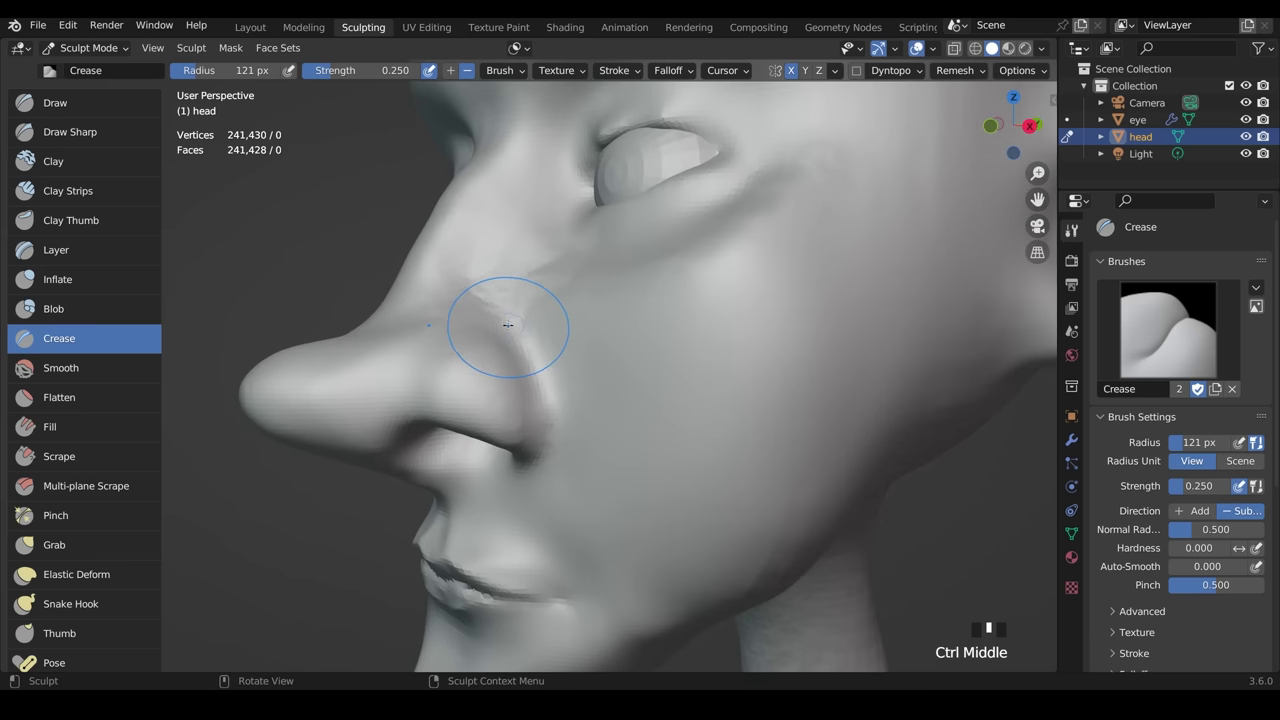
pyautogui.moveTo(508, 331)
pyautogui.mouseDown()
pyautogui.moveTo(536, 370)
pyautogui.moveTo(548, 464)
pyautogui.mouseUp()
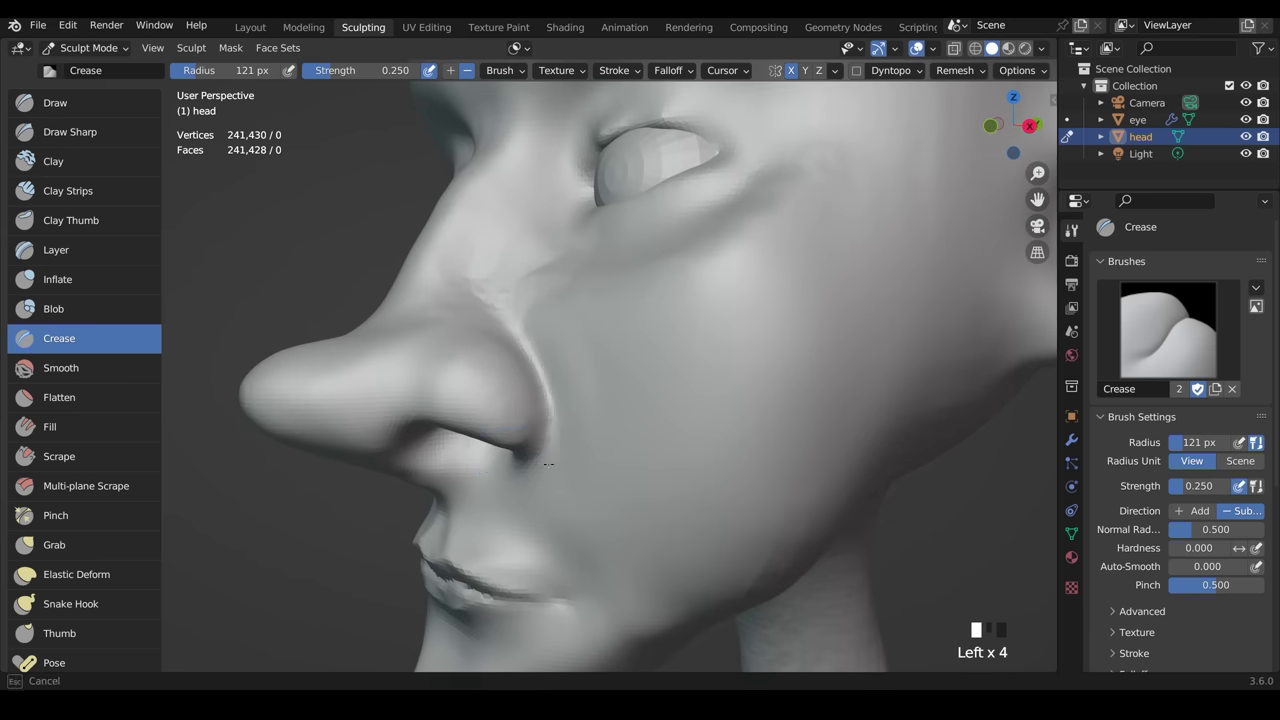
# - Extend the crease from the nostril wing down the cheek as a smile fold and smooth beside it
pyautogui.keyDown('shift'); pyautogui.moveTo(655, 412); pyautogui.dragTo(602, 322, button='middle'); pyautogui.keyUp('shift')
pyautogui.moveTo(602, 322); pyautogui.dragTo(631, 289, button='middle')
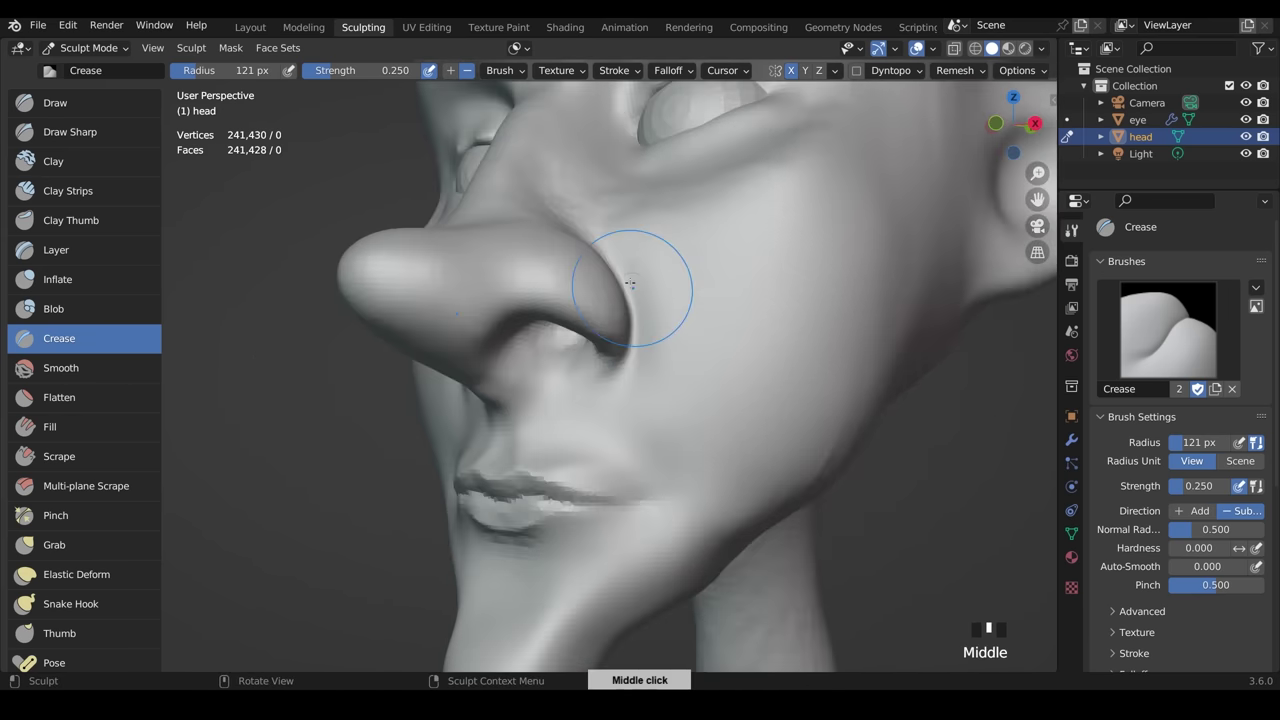
pyautogui.moveTo(629, 288); pyautogui.dragTo(655, 352)
pyautogui.moveTo(632, 292); pyautogui.dragTo(641, 317)
pyautogui.moveTo(666, 584); pyautogui.dragTo(714, 497, button='middle')
pyautogui.keyDown('shift'); pyautogui.moveTo(761, 267); pyautogui.dragTo(742, 316); pyautogui.keyUp('shift')
pyautogui.moveTo(698, 408); pyautogui.dragTo(660, 449, button='middle')
pyautogui.keyDown('shift'); pyautogui.moveTo(664, 451); pyautogui.dragTo(666, 385); pyautogui.keyUp('shift')
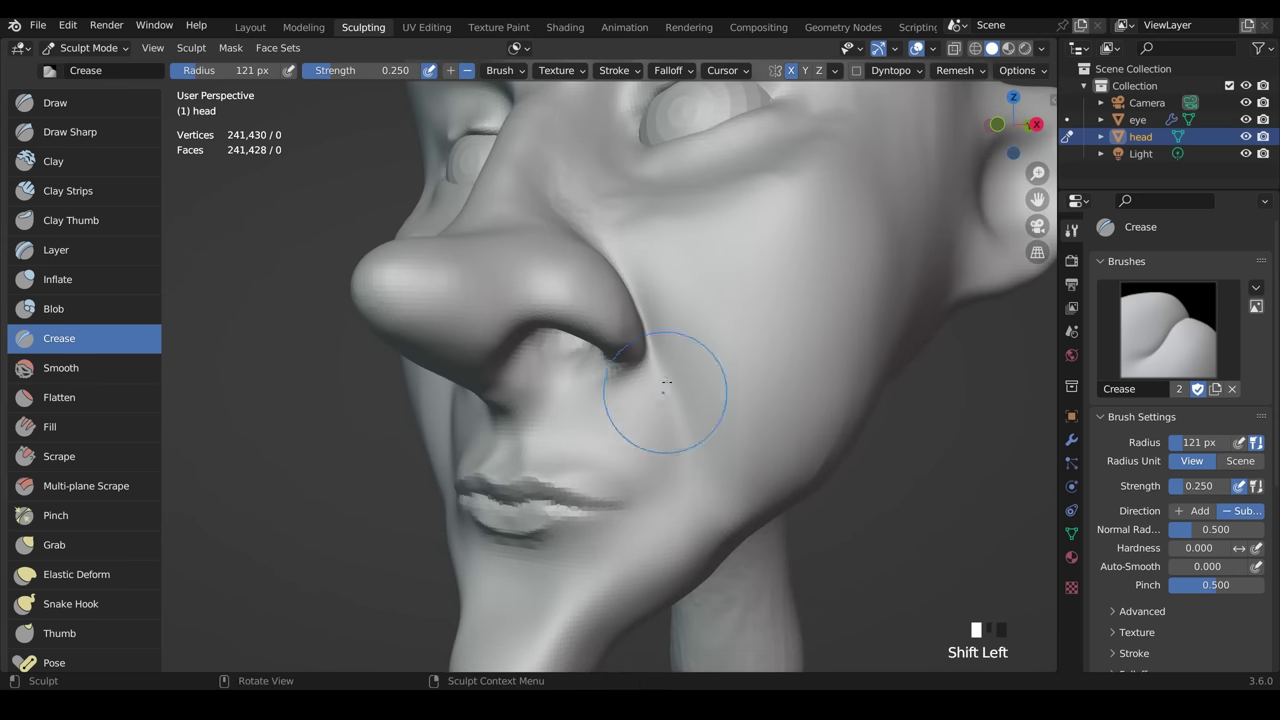
# - Sharpen the smile fold and nostril rim with inverted Crease strokes at a 69 px radius
pyautogui.moveTo(645, 386); pyautogui.dragTo(655, 349, button='middle')
pyautogui.press('f')
pyautogui.click(630, 338)
pyautogui.click(630, 312)
pyautogui.moveTo(645, 305)
pyautogui.mouseDown(button='middle')
pyautogui.moveTo(630, 312)
pyautogui.moveTo(640, 355)
pyautogui.moveTo(525, 354)
pyautogui.mouseUp(button='middle')
pyautogui.click(630, 314)
pyautogui.click(630, 314)
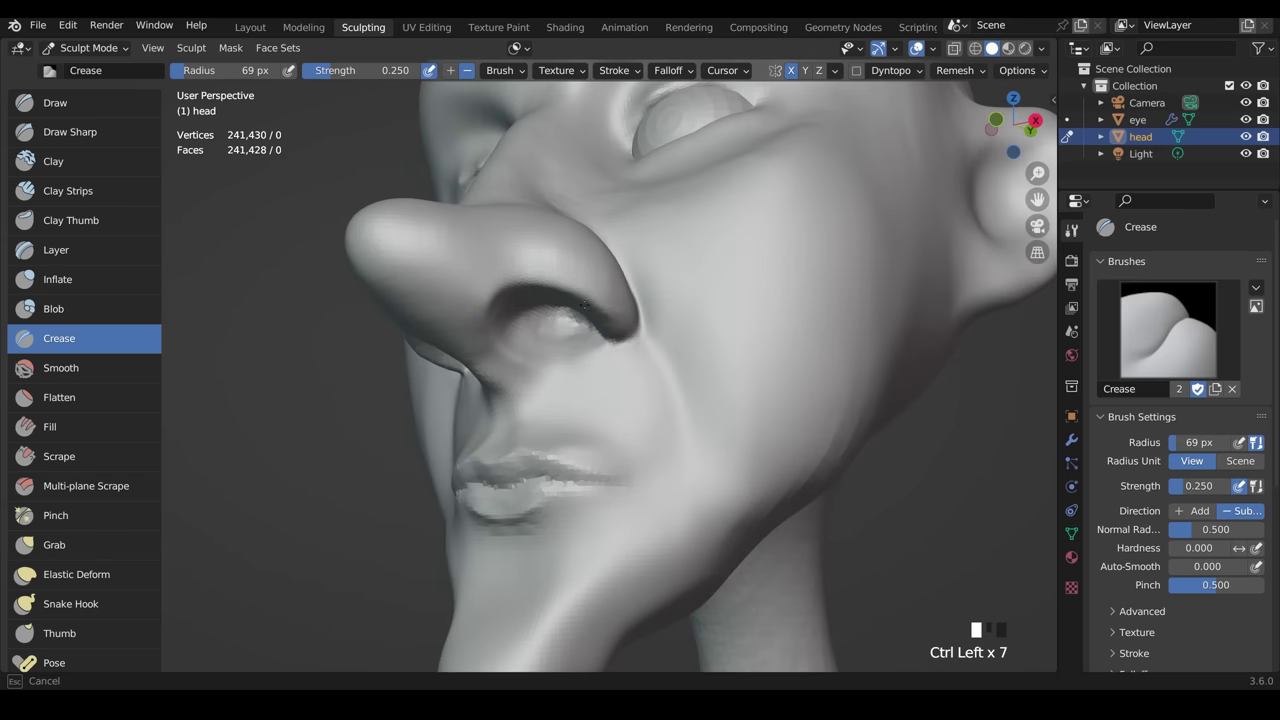
# - Raise edges along the nose bridge and beside the nose tip with inverted Crease strokes
pyautogui.moveTo(585, 305)
pyautogui.mouseDown(button='middle')
pyautogui.moveTo(566, 286)
pyautogui.moveTo(645, 300)
pyautogui.moveTo(648, 314)
pyautogui.moveTo(620, 300)
pyautogui.moveTo(596, 257)
pyautogui.mouseUp(button='middle')
pyautogui.keyDown('ctrl'); pyautogui.click(564, 283); pyautogui.keyUp('ctrl')
pyautogui.keyDown('ctrl'); pyautogui.click(596, 257); pyautogui.keyUp('ctrl')
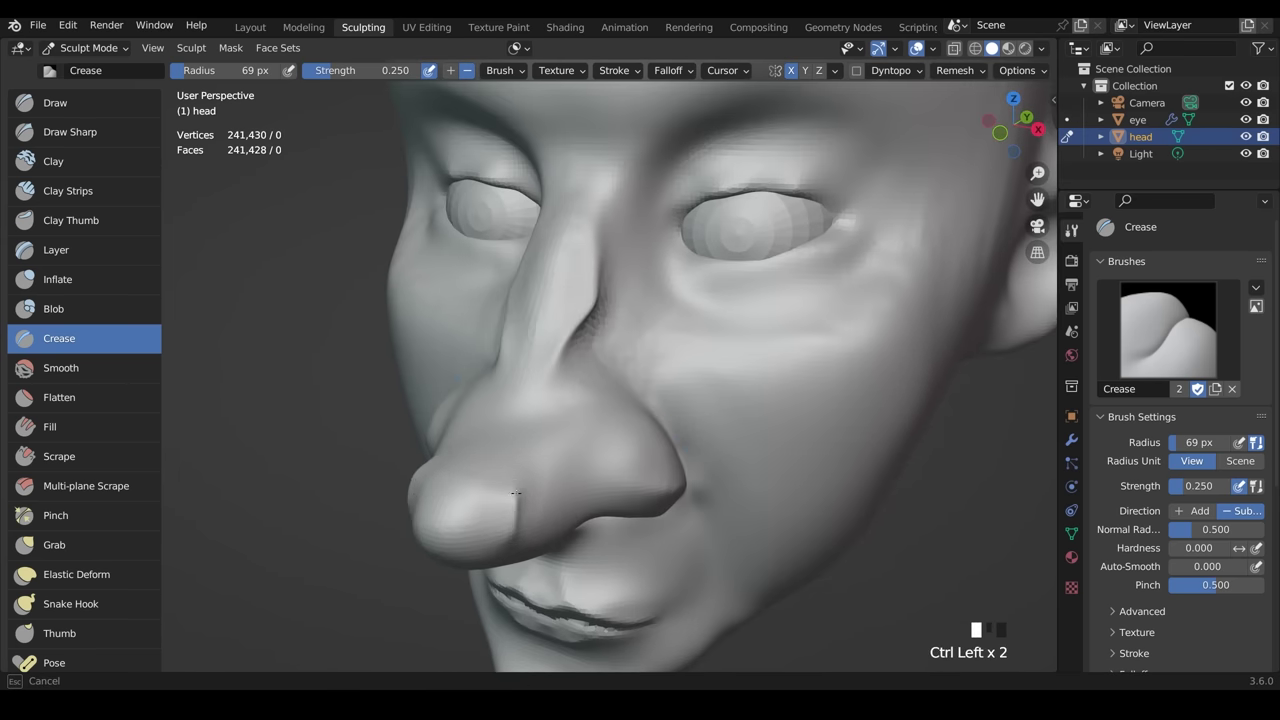
# - Smooth the nose tip, bridge and the strip between the nostrils
pyautogui.moveTo(516, 492); pyautogui.dragTo(678, 411, button='middle')
pyautogui.keyDown('shift'); pyautogui.moveTo(496, 475); pyautogui.dragTo(503, 497); pyautogui.keyUp('shift')
pyautogui.keyDown('shift'); pyautogui.moveTo(570, 322); pyautogui.dragTo(586, 259); pyautogui.keyUp('shift')
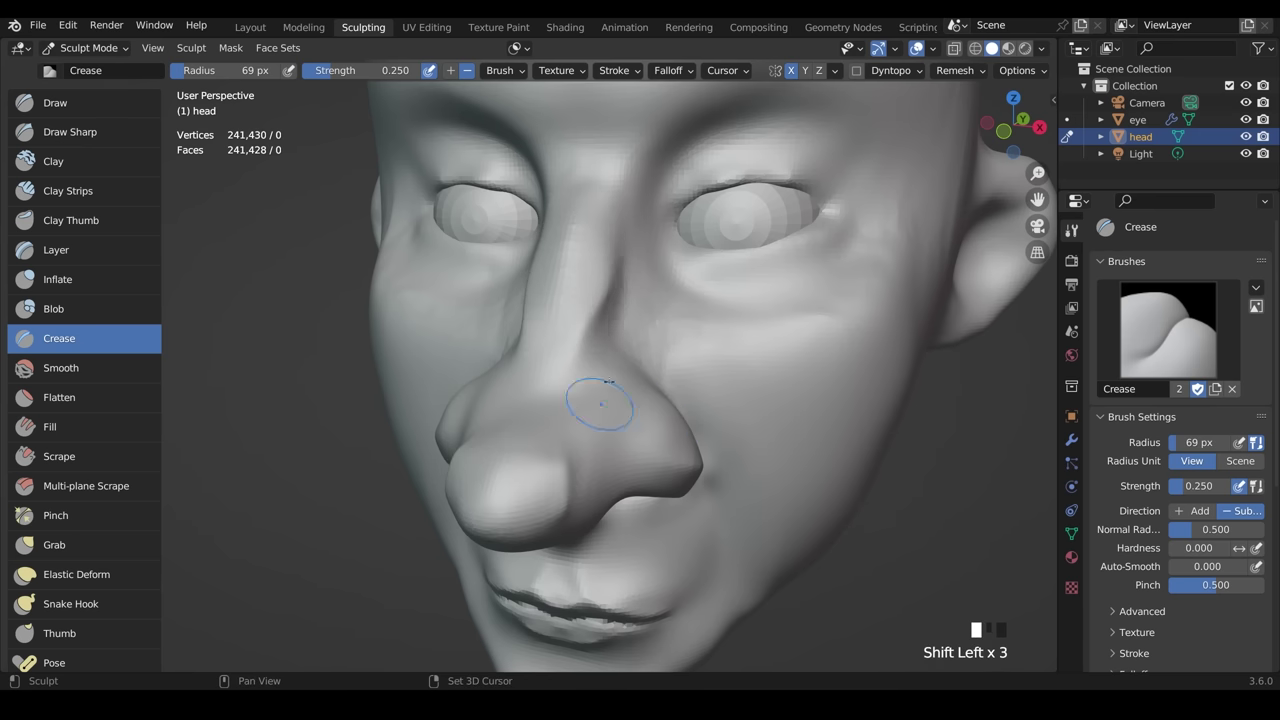
pyautogui.keyDown('ctrl'); pyautogui.moveTo(747, 368); pyautogui.dragTo(753, 447, button='middle'); pyautogui.keyUp('ctrl')
pyautogui.moveTo(645, 442)
pyautogui.mouseDown(button='middle')
pyautogui.moveTo(555, 438)
pyautogui.moveTo(625, 430)
pyautogui.mouseUp(button='middle')
pyautogui.keyDown('shift'); pyautogui.moveTo(536, 380); pyautogui.dragTo(530, 390); pyautogui.keyUp('shift')
pyautogui.moveTo(681, 383); pyautogui.dragTo(617, 404, button='middle')
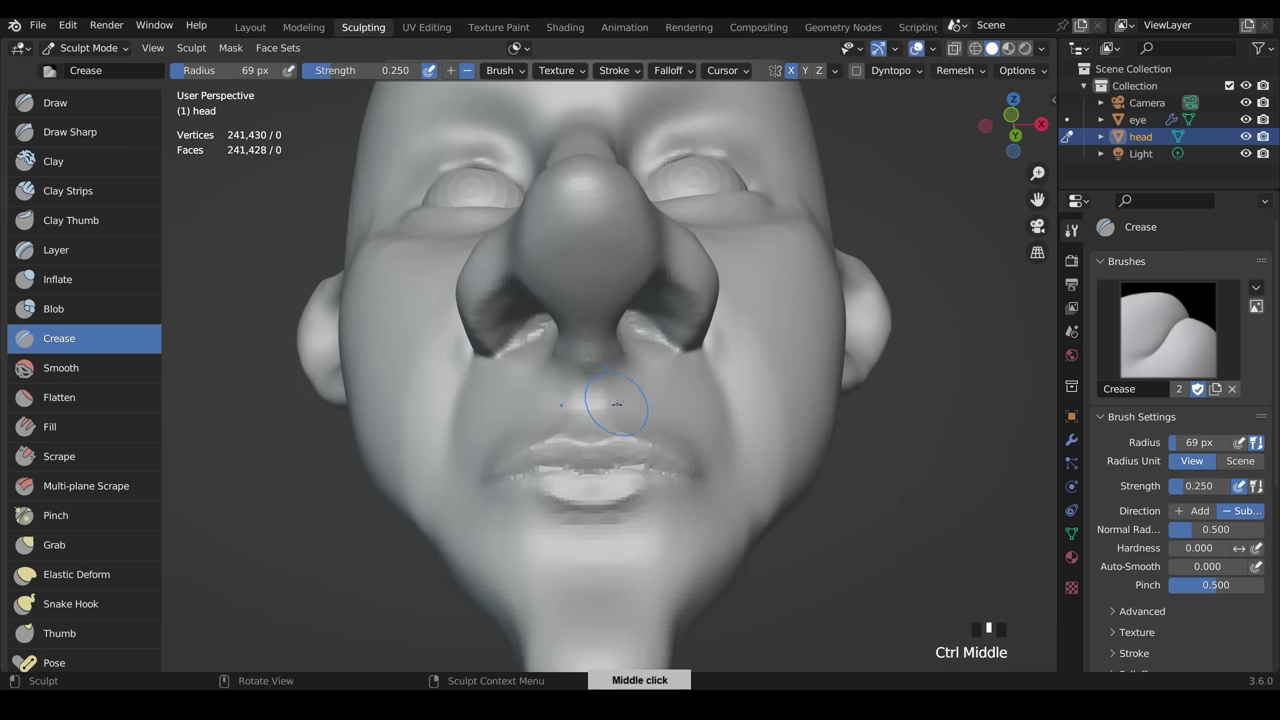
pyautogui.moveTo(593, 310)
pyautogui.mouseDown(button='middle')
pyautogui.moveTo(614, 363)
pyautogui.moveTo(600, 410)
pyautogui.mouseUp(button='middle')
pyautogui.keyDown('shift'); pyautogui.click(600, 330); pyautogui.keyUp('shift')
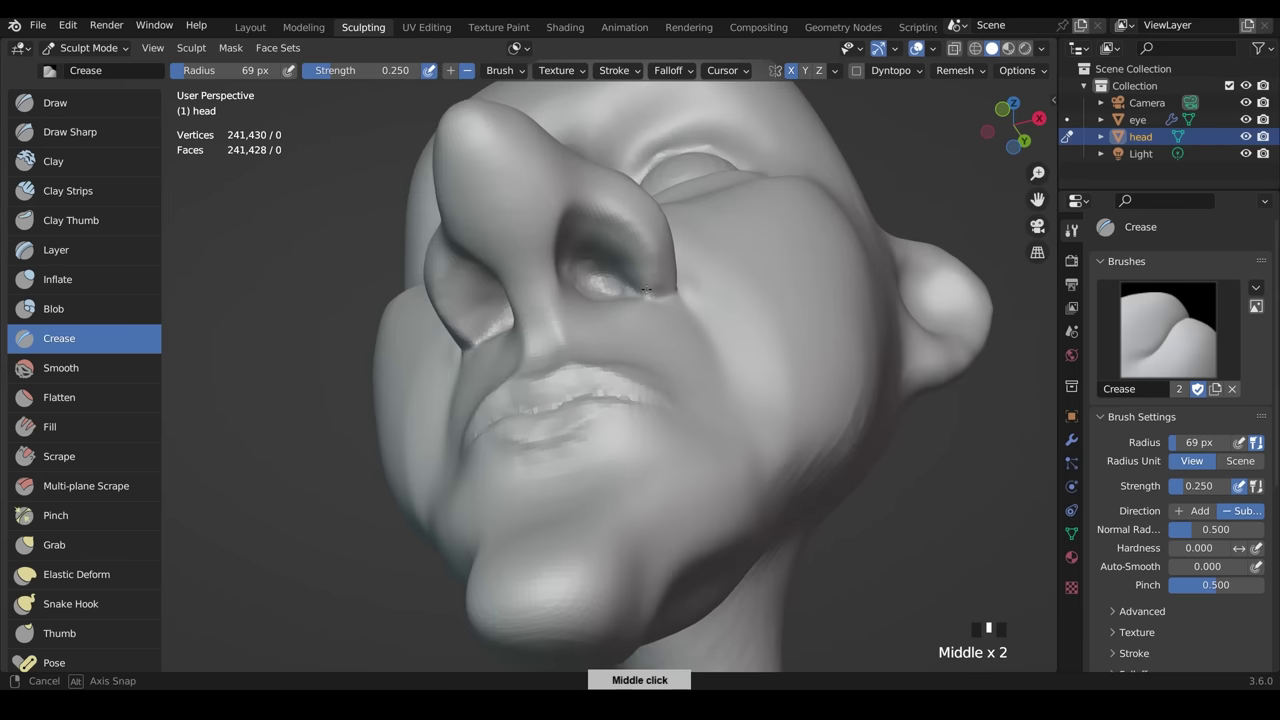
# - Deepen the nostril cavity with inverted Draw strokes at a 69 px radius and voxel remesh the head
pyautogui.click(55, 103)
pyautogui.keyDown('ctrl'); pyautogui.moveTo(605, 245); pyautogui.dragTo(588, 265); pyautogui.keyUp('ctrl')
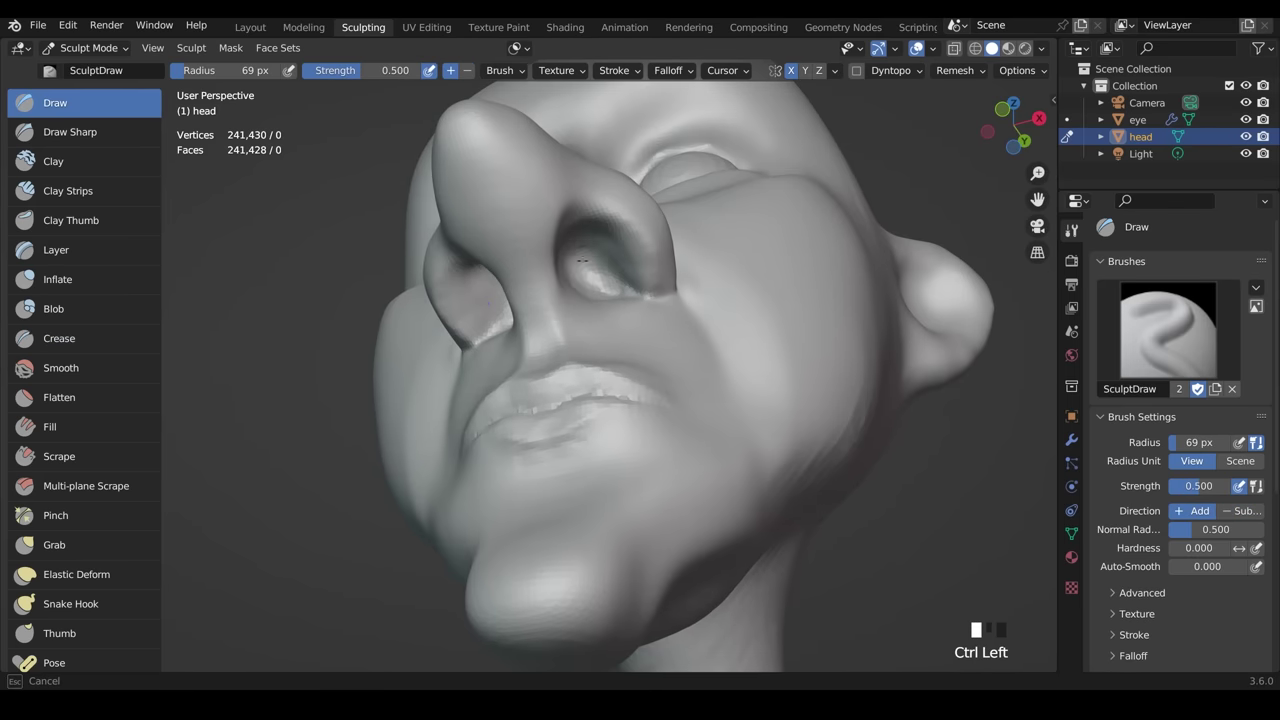
pyautogui.moveTo(591, 251); pyautogui.dragTo(629, 377, button='middle')
pyautogui.moveTo(786, 420)
pyautogui.keyDown('ctrl'); pyautogui.mouseDown(button='middle')
pyautogui.moveTo(812, 450)
pyautogui.moveTo(614, 366)
pyautogui.moveTo(600, 408)
pyautogui.moveTo(720, 420)
pyautogui.mouseUp(button='middle'); pyautogui.keyUp('ctrl')
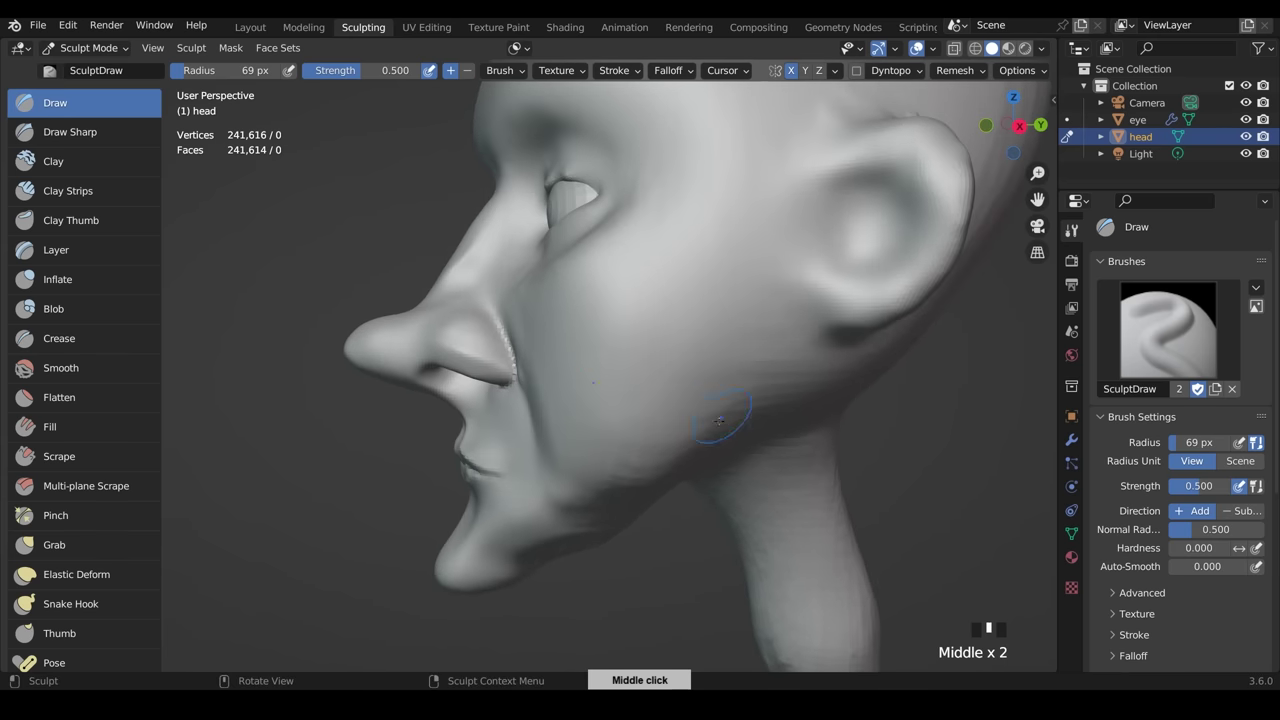
# - Push the nose tip back and upward and tuck in the nostril wing with a 176 px Grab brush
pyautogui.click(90, 551)
pyautogui.press('f')
pyautogui.click(372, 320)
pyautogui.moveTo(380, 310); pyautogui.dragTo(437, 286)
pyautogui.moveTo(380, 305); pyautogui.dragTo(671, 366, button='middle')
pyautogui.moveTo(642, 320); pyautogui.dragTo(620, 347)
pyautogui.moveTo(620, 347); pyautogui.dragTo(495, 355, button='middle')
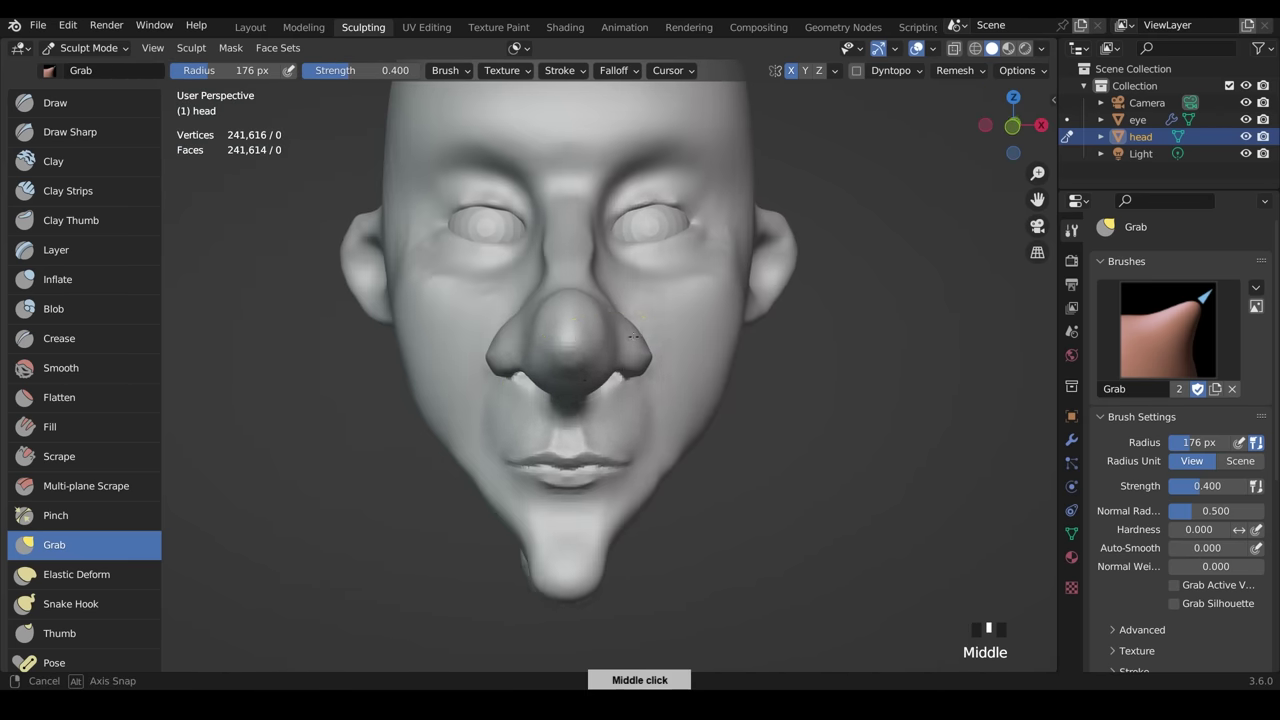
# - Lift the nostril wings and the sides of the nose with the Grab brush
pyautogui.moveTo(616, 370); pyautogui.dragTo(626, 340)
pyautogui.moveTo(655, 375)
pyautogui.mouseDown(button='middle')
pyautogui.moveTo(585, 400)
pyautogui.moveTo(575, 345)
pyautogui.mouseUp(button='middle')
pyautogui.moveTo(466, 357); pyautogui.dragTo(560, 345, button='middle')
pyautogui.moveTo(560, 345); pyautogui.dragTo(570, 315)
pyautogui.moveTo(575, 320); pyautogui.dragTo(580, 300)
pyautogui.moveTo(690, 305)
pyautogui.mouseDown(button='middle')
pyautogui.moveTo(576, 320)
pyautogui.moveTo(598, 333)
pyautogui.mouseUp(button='middle')
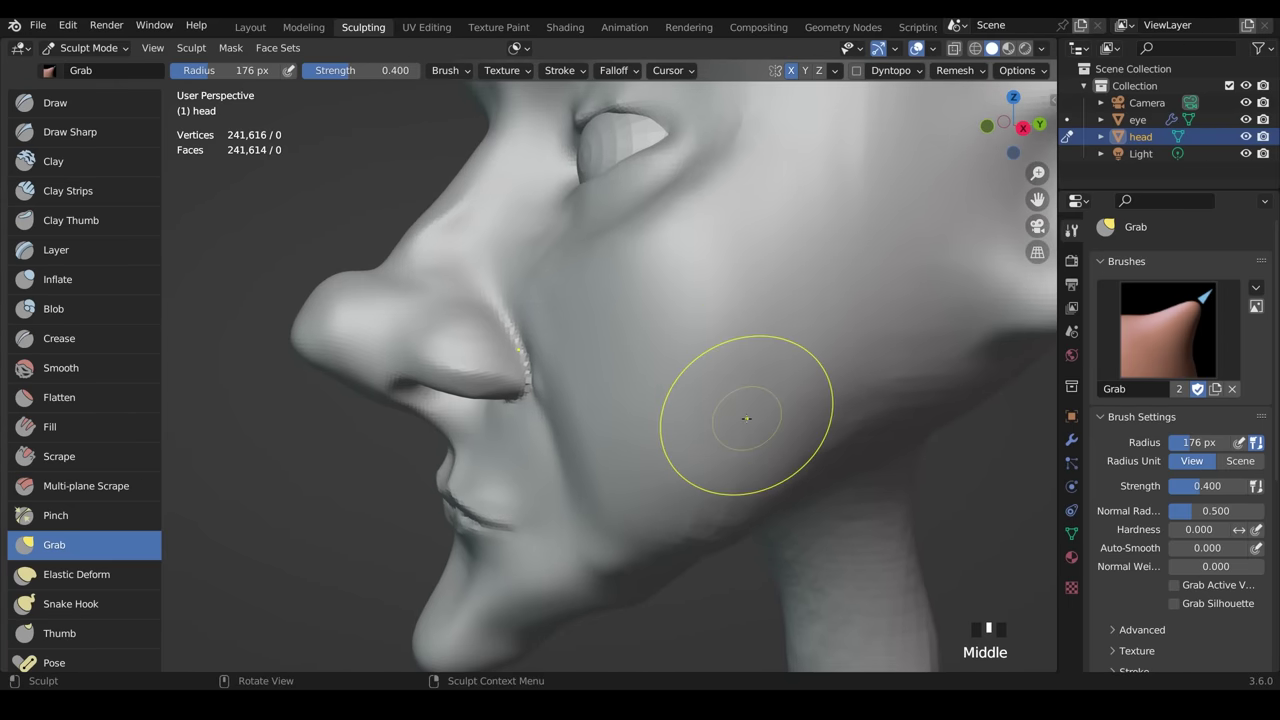
# - Pull the back of the nostril wing forward with the Grab brush and smooth its edge
pyautogui.moveTo(588, 394); pyautogui.dragTo(528, 390, button='middle')
pyautogui.moveTo(490, 372); pyautogui.dragTo(476, 378)
pyautogui.moveTo(488, 376); pyautogui.dragTo(480, 384)
pyautogui.moveTo(500, 378); pyautogui.dragTo(557, 383, button='middle')
pyautogui.keyDown('shift'); pyautogui.moveTo(545, 375); pyautogui.dragTo(535, 388); pyautogui.keyUp('shift')
pyautogui.keyDown('shift'); pyautogui.moveTo(535, 378); pyautogui.dragTo(528, 389); pyautogui.keyUp('shift')
# - Reshape the nostril wing and its crease against the cheek using Grab radii of 242 px and 176 px
pyautogui.moveTo(528, 388)
pyautogui.mouseDown(button='middle')
pyautogui.moveTo(533, 433)
pyautogui.moveTo(520, 298)
pyautogui.mouseUp(button='middle')
pyautogui.moveTo(520, 298); pyautogui.dragTo(525, 296)
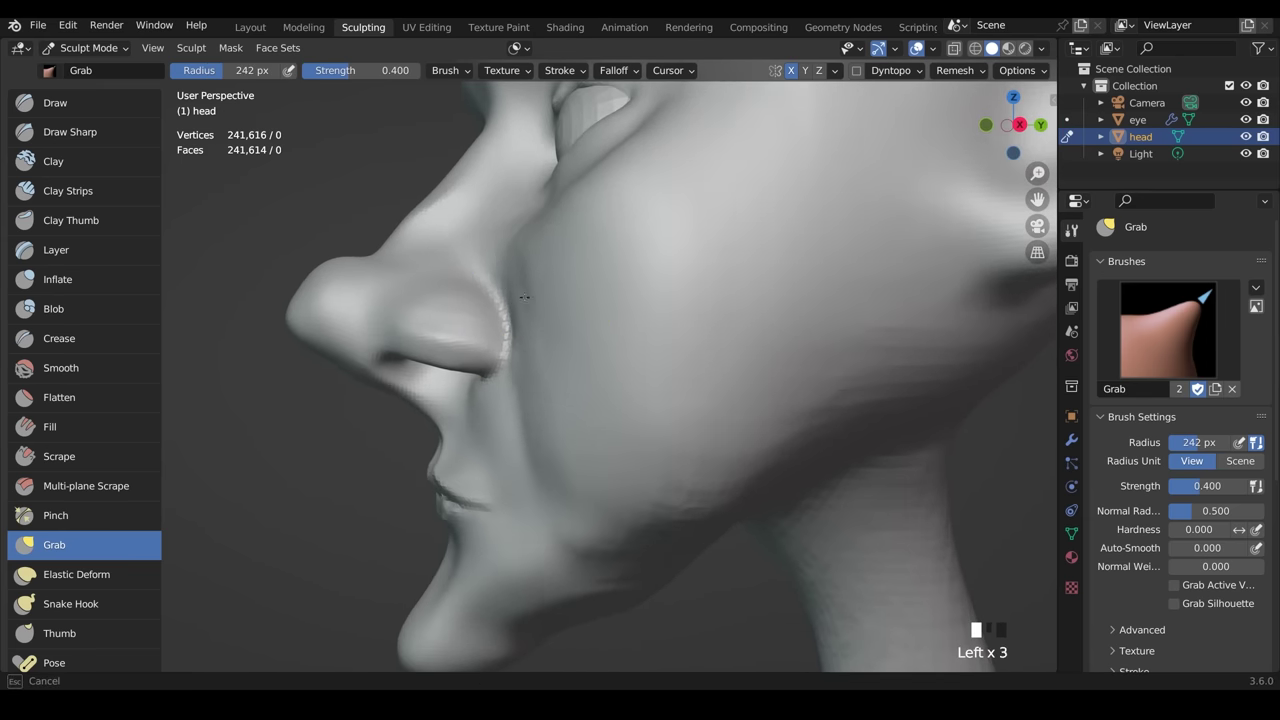
pyautogui.moveTo(578, 270); pyautogui.dragTo(541, 397, button='middle')
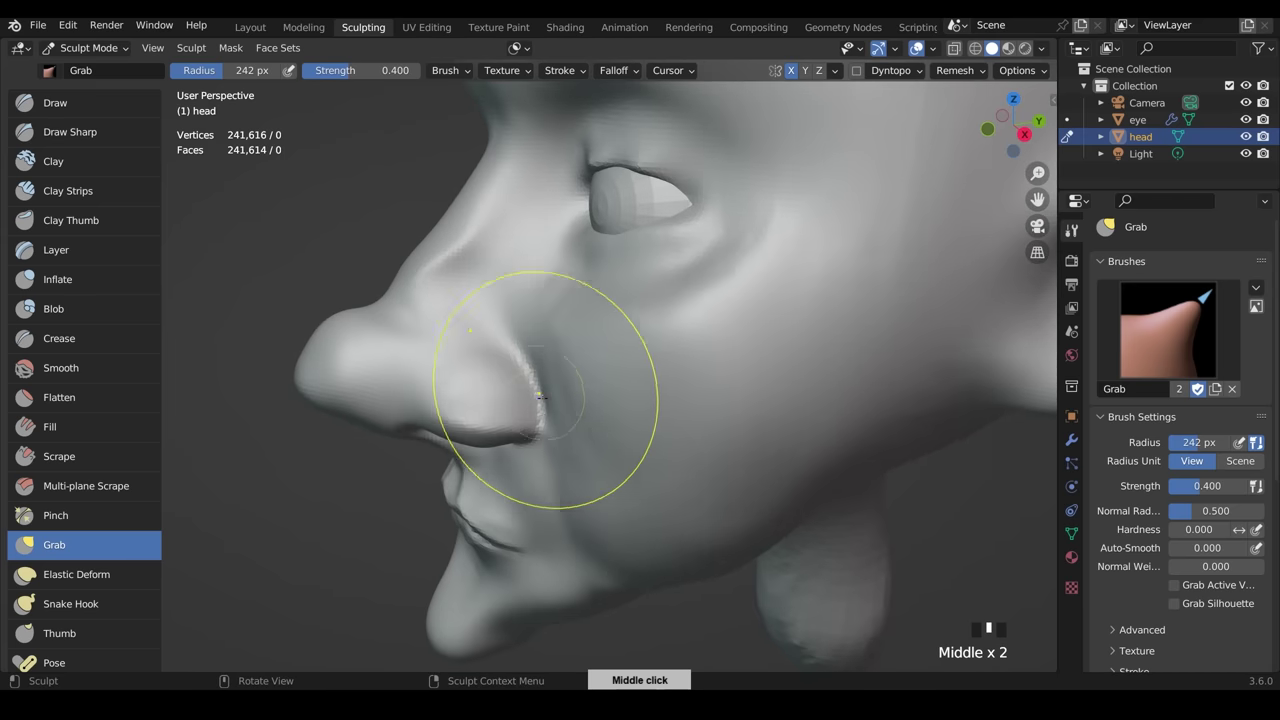
pyautogui.press('f')
pyautogui.click(511, 401)
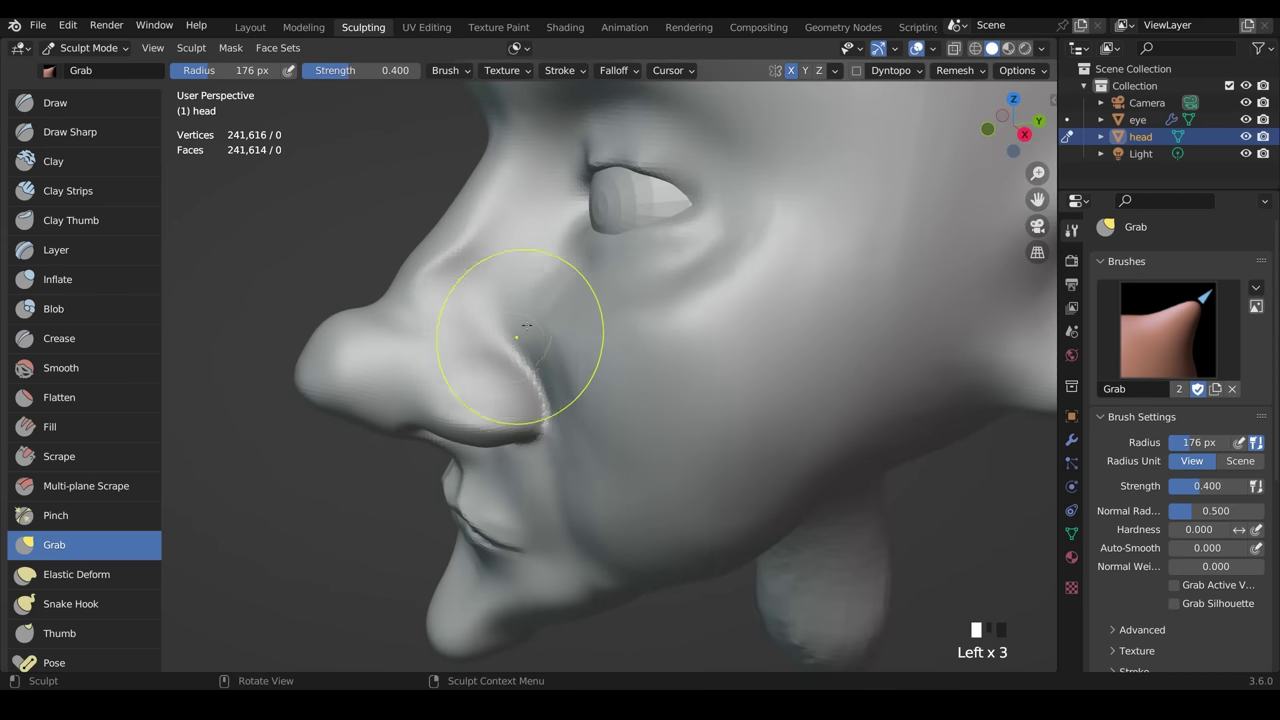
pyautogui.moveTo(522, 328); pyautogui.dragTo(682, 352, button='middle')
# - Nudge the edge of the nostril wing with the Grab brush and smooth the surface beside it
pyautogui.moveTo(660, 378)
pyautogui.mouseDown()
pyautogui.moveTo(640, 391)
pyautogui.moveTo(655, 376)
pyautogui.mouseUp()
pyautogui.moveTo(666, 380); pyautogui.dragTo(722, 376, button='middle')
pyautogui.moveTo(673, 338)
pyautogui.keyDown('shift'); pyautogui.mouseDown()
pyautogui.moveTo(674, 378)
pyautogui.moveTo(678, 352)
pyautogui.mouseUp(); pyautogui.keyUp('shift')
pyautogui.moveTo(745, 350); pyautogui.dragTo(800, 354, button='middle')
pyautogui.moveTo(802, 356)
pyautogui.keyDown('ctrl'); pyautogui.mouseDown(button='middle')
pyautogui.moveTo(820, 460)
pyautogui.moveTo(717, 476)
pyautogui.moveTo(471, 403)
pyautogui.mouseUp(button='middle'); pyautogui.keyUp('ctrl')
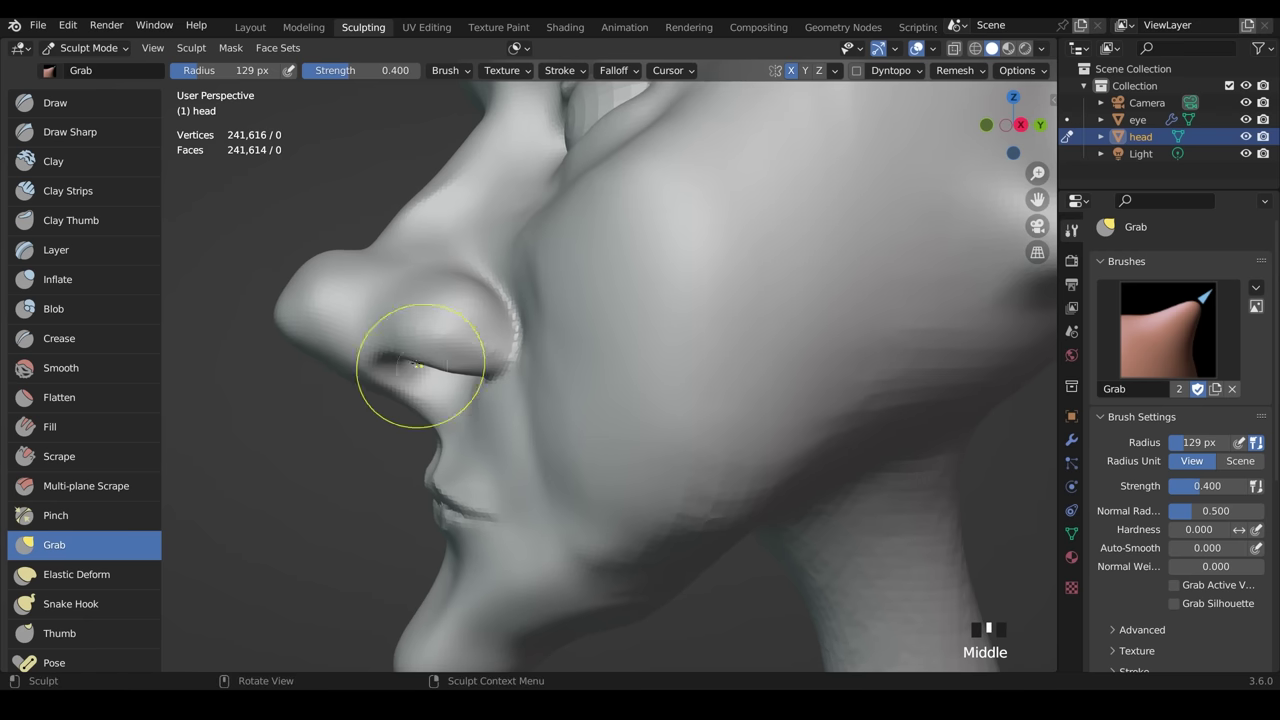
# - Pull the underside of the nose tip up and forward with the Grab brush at a 166 px radius
pyautogui.press('f')
pyautogui.click(350, 360)
pyautogui.moveTo(334, 350)
pyautogui.mouseDown()
pyautogui.moveTo(298, 314)
pyautogui.moveTo(306, 296)
pyautogui.mouseUp()
pyautogui.moveTo(450, 300)
pyautogui.mouseDown(button='middle')
pyautogui.moveTo(620, 352)
pyautogui.moveTo(714, 508)
pyautogui.moveTo(836, 487)
pyautogui.moveTo(917, 499)
pyautogui.mouseUp(button='middle')
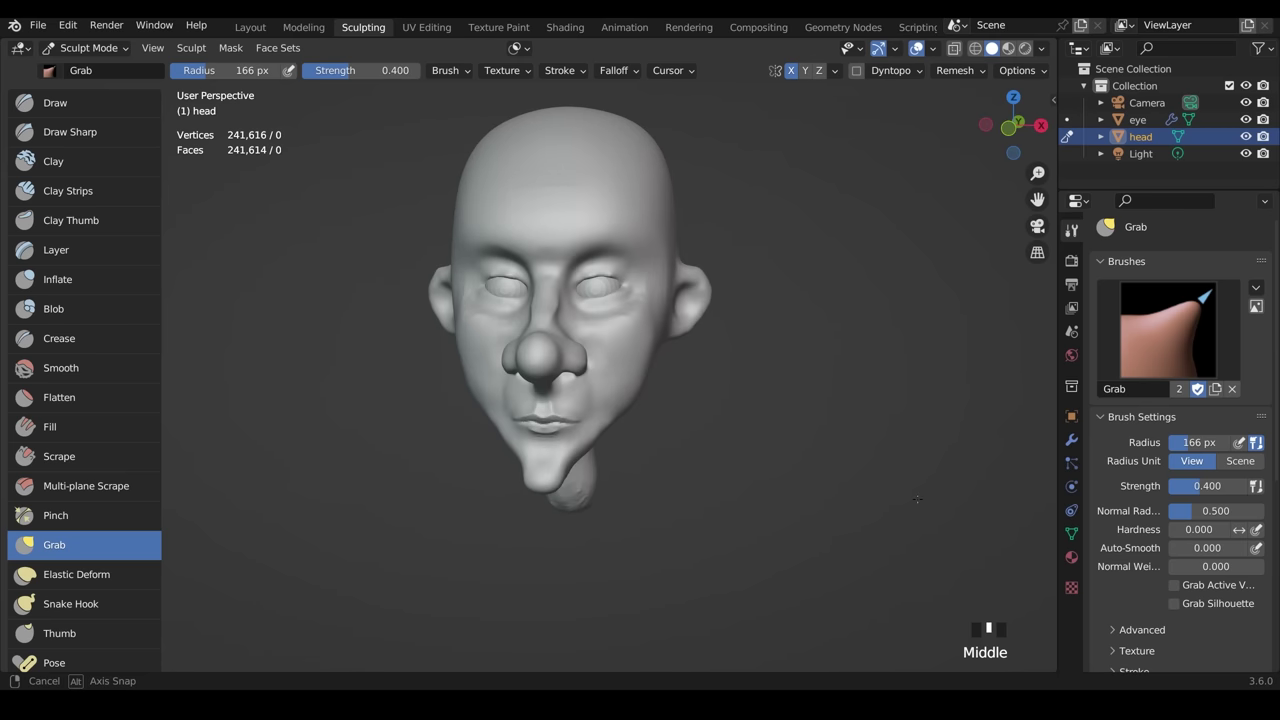
pyautogui.moveTo(917, 499); pyautogui.dragTo(816, 446, button='middle')
pyautogui.keyDown('shift'); pyautogui.moveTo(783, 445); pyautogui.dragTo(652, 447, button='middle'); pyautogui.keyUp('shift')
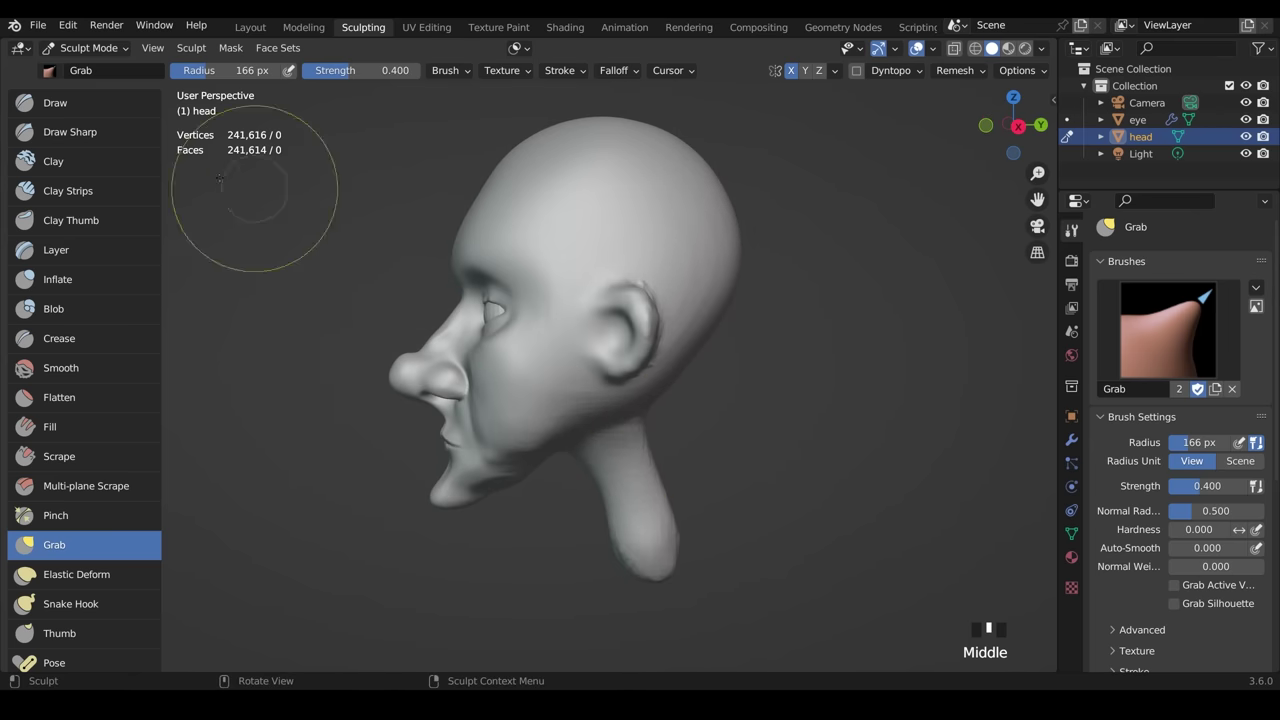
# - Carve the jawline from below the ear down to the chin with the Crease brush at a 93 px radius
pyautogui.click(94, 338)
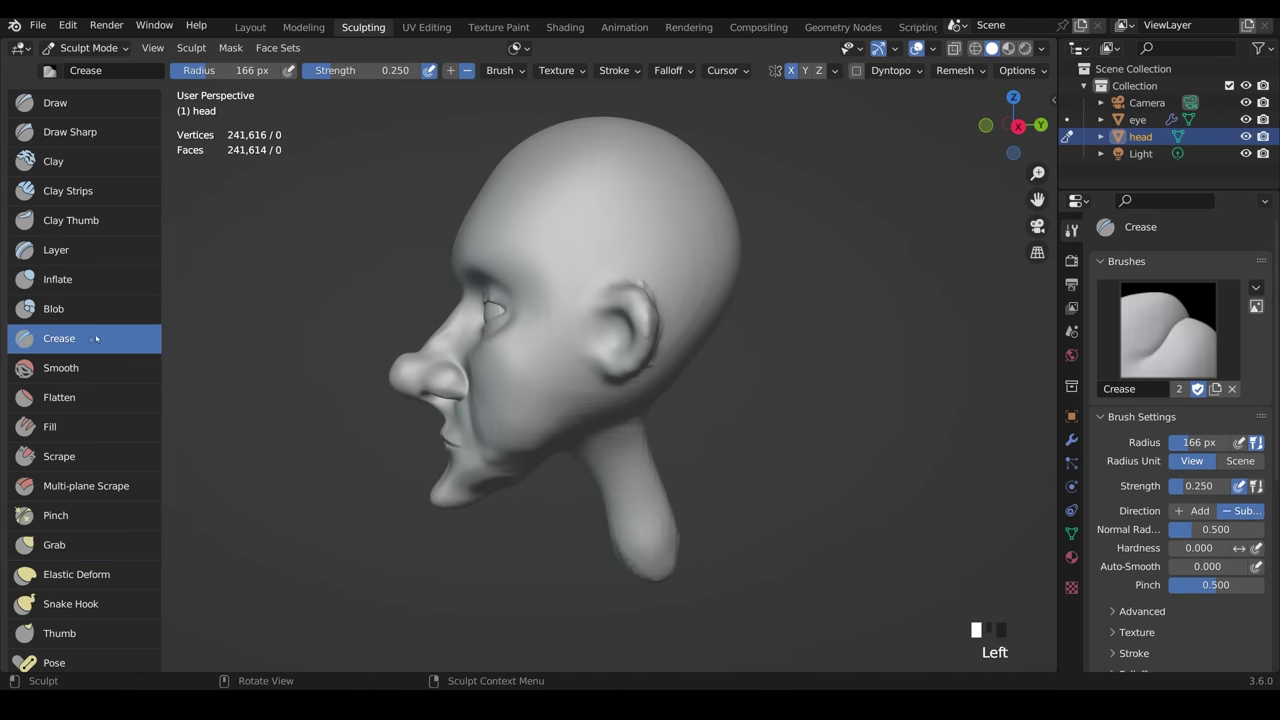
pyautogui.keyDown('ctrl'); pyautogui.moveTo(642, 485); pyautogui.dragTo(629, 398, button='middle'); pyautogui.keyUp('ctrl')
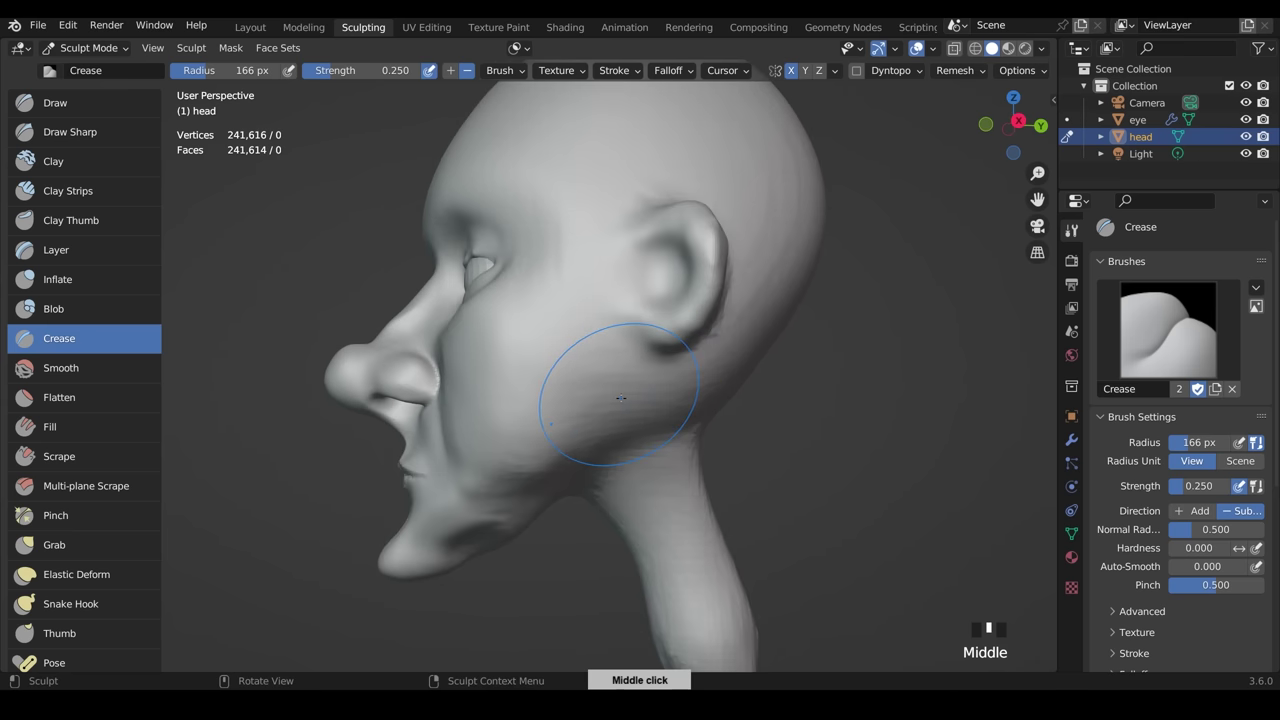
pyautogui.press('f')
pyautogui.click(613, 363)
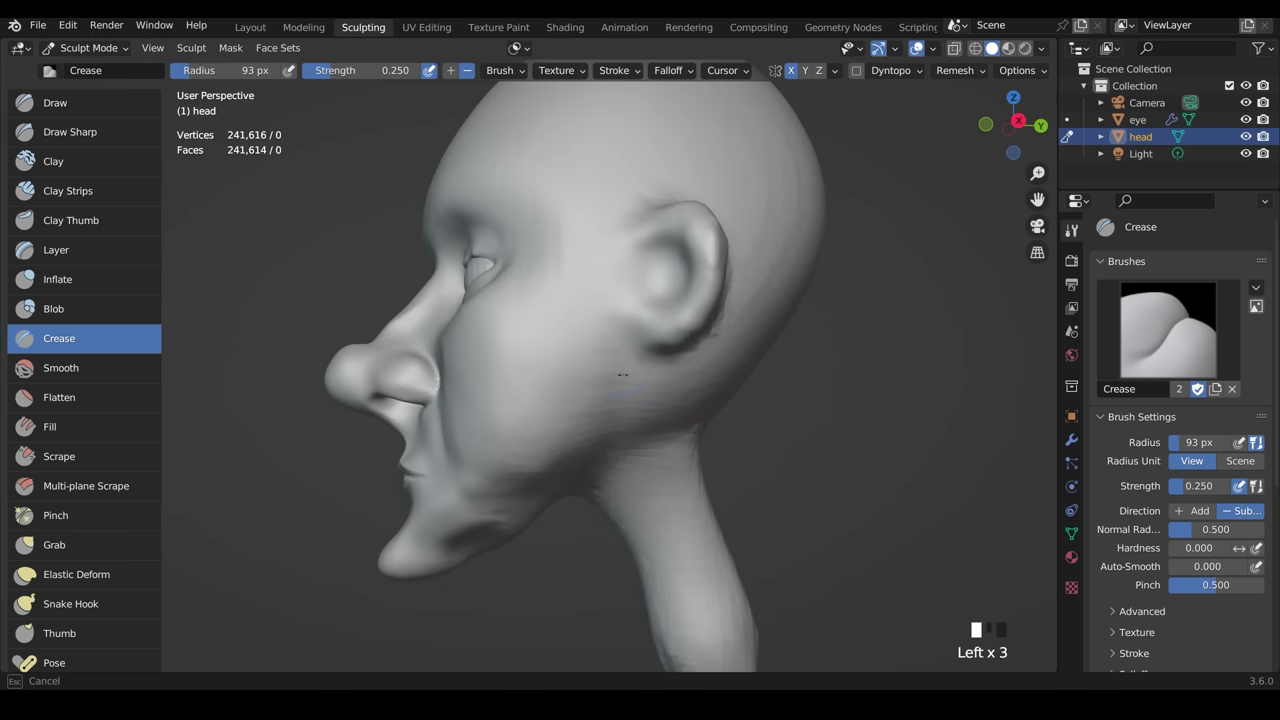
pyautogui.moveTo(603, 428); pyautogui.dragTo(596, 398, button='middle')
pyautogui.moveTo(560, 460); pyautogui.dragTo(513, 484)
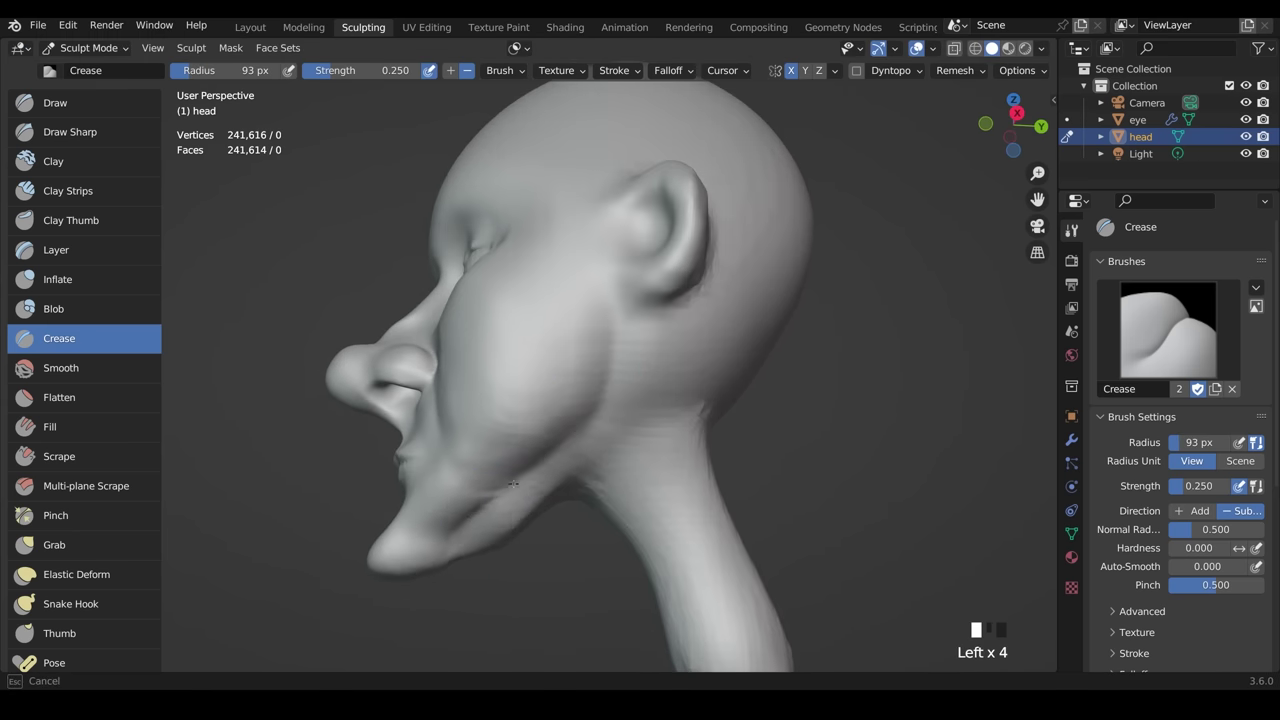
pyautogui.moveTo(606, 296)
pyautogui.mouseDown()
pyautogui.moveTo(628, 351)
pyautogui.moveTo(604, 412)
pyautogui.mouseUp()
pyautogui.moveTo(592, 430); pyautogui.dragTo(545, 475)
pyautogui.moveTo(530, 485); pyautogui.dragTo(455, 528)
pyautogui.moveTo(605, 515); pyautogui.dragTo(683, 515, button='middle')
pyautogui.keyDown('shift'); pyautogui.moveTo(683, 515); pyautogui.dragTo(694, 433, button='middle'); pyautogui.keyUp('shift')
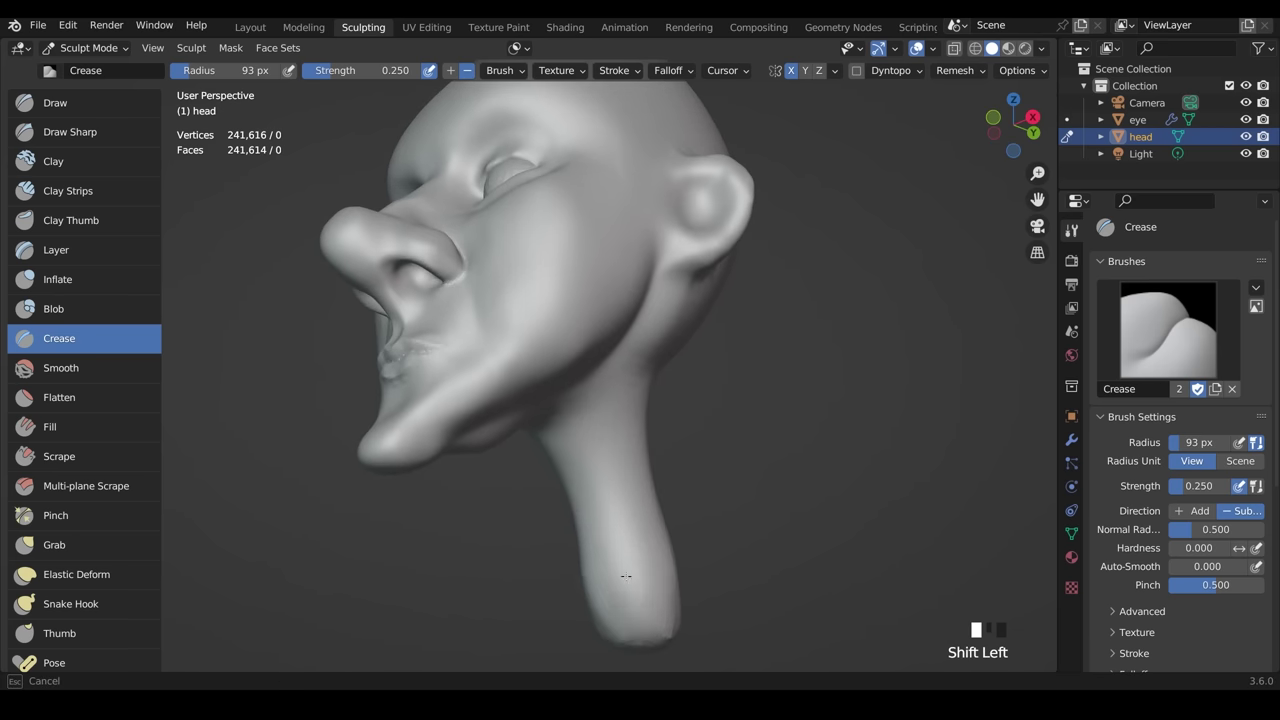
# - Carve a groove down the side of the neck with the Crease brush at a 51 px radius and smooth it
pyautogui.keyDown('shift'); pyautogui.moveTo(626, 576); pyautogui.dragTo(627, 590); pyautogui.keyUp('shift')
pyautogui.moveTo(640, 560); pyautogui.dragTo(654, 564, button='middle')
pyautogui.press('f')
pyautogui.click(676, 473)
pyautogui.moveTo(630, 404); pyautogui.dragTo(620, 600)
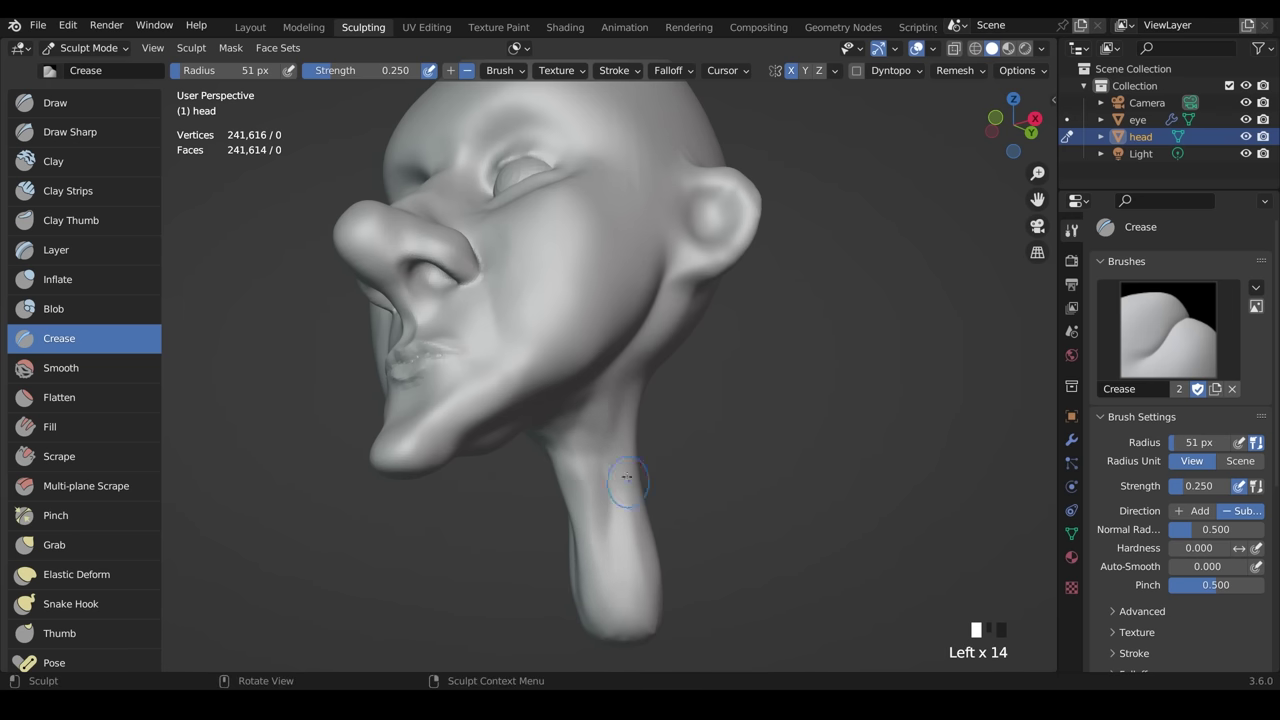
pyautogui.keyDown('shift'); pyautogui.moveTo(607, 540); pyautogui.dragTo(618, 571); pyautogui.keyUp('shift')
# - Carve the crease behind the ear where it joins the head with the Crease brush at a 106 px radius
pyautogui.press('f')
pyautogui.moveTo(770, 415)
pyautogui.mouseDown(button='middle')
pyautogui.moveTo(734, 429)
pyautogui.moveTo(727, 412)
pyautogui.moveTo(705, 475)
pyautogui.mouseUp(button='middle')
pyautogui.click(804, 429)
pyautogui.moveTo(695, 460); pyautogui.dragTo(605, 450, button='middle')
pyautogui.moveTo(651, 158); pyautogui.dragTo(516, 226, button='middle')
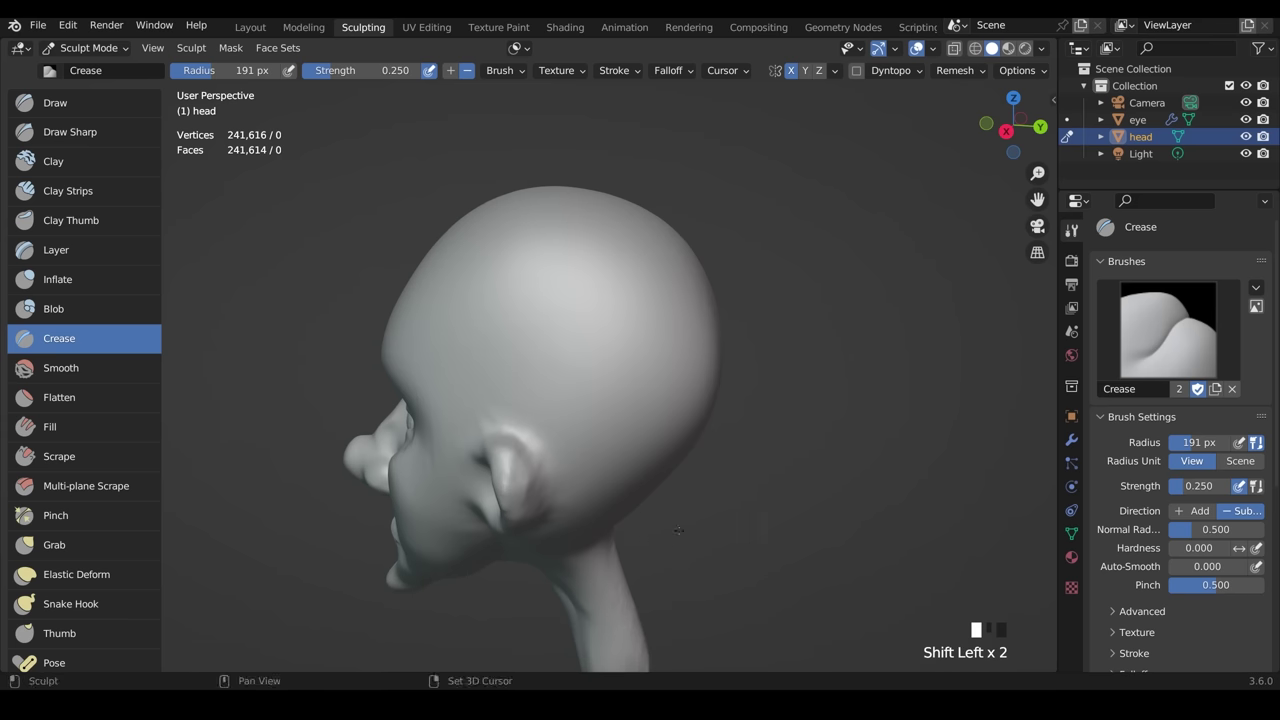
pyautogui.moveTo(678, 530); pyautogui.dragTo(543, 257, button='middle')
pyautogui.press('f')
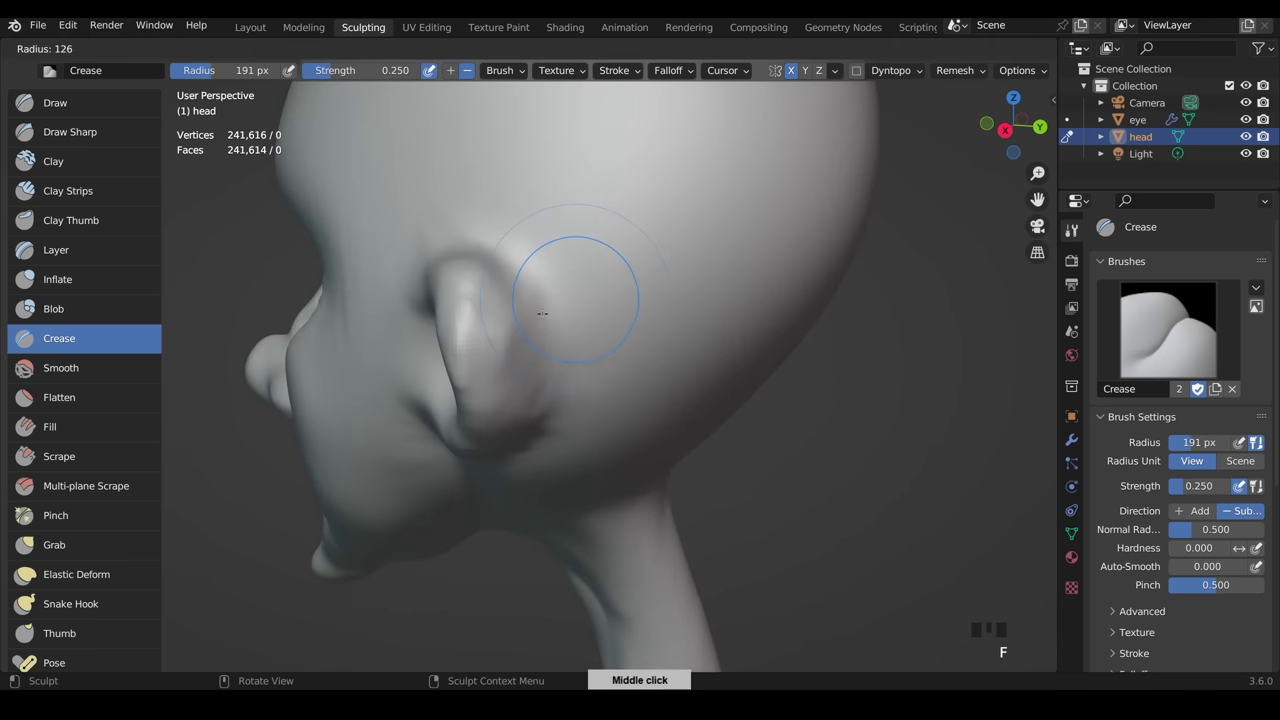
pyautogui.click(544, 313)
pyautogui.moveTo(544, 315); pyautogui.dragTo(497, 334, button='middle')
pyautogui.moveTo(446, 378); pyautogui.dragTo(452, 300)
pyautogui.moveTo(456, 310); pyautogui.dragTo(448, 262, button='middle')
pyautogui.moveTo(442, 335); pyautogui.dragTo(455, 262)
# - Deepen the hollow behind the ear with the subtracting Draw brush at 70 px and smooth the surrounding skin
pyautogui.moveTo(455, 258)
pyautogui.mouseDown(button='middle')
pyautogui.moveTo(500, 237)
pyautogui.moveTo(586, 335)
pyautogui.moveTo(652, 304)
pyautogui.moveTo(368, 281)
pyautogui.mouseUp(button='middle')
pyautogui.press('f')
pyautogui.click(562, 335)
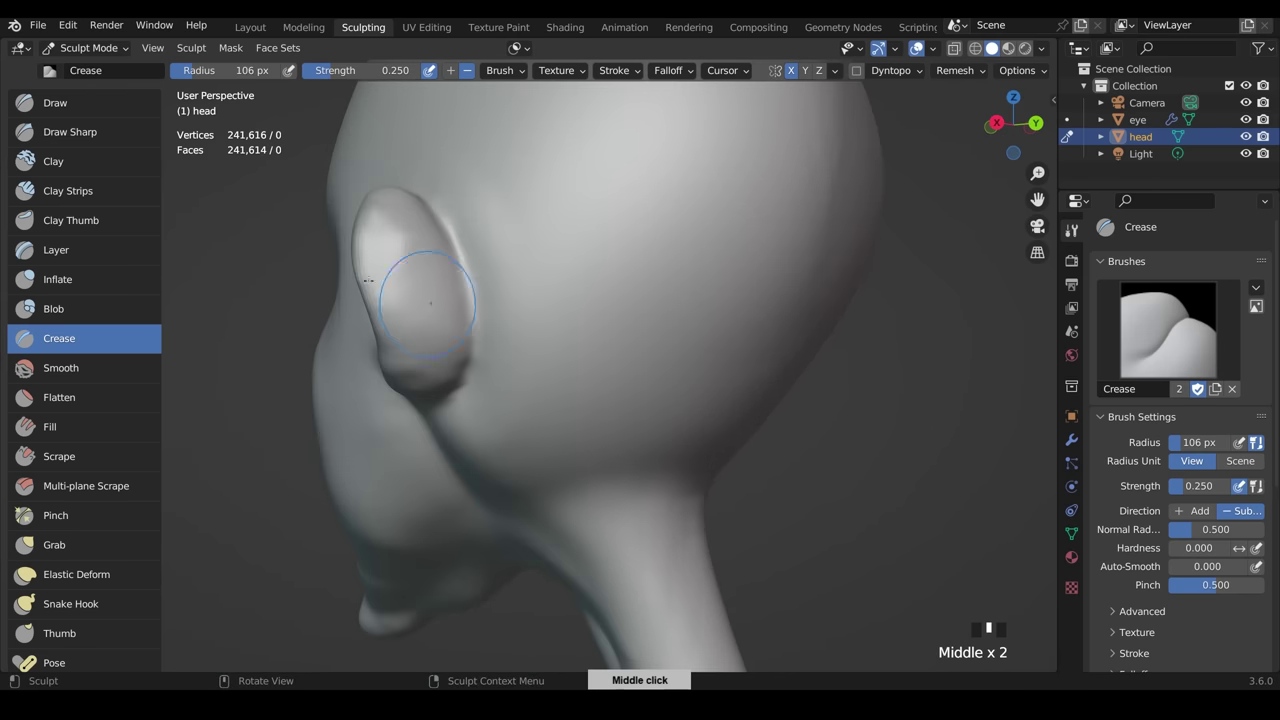
pyautogui.click(55, 104)
pyautogui.press('f')
pyautogui.click(520, 279)
pyautogui.moveTo(460, 230); pyautogui.dragTo(402, 217, button='middle')
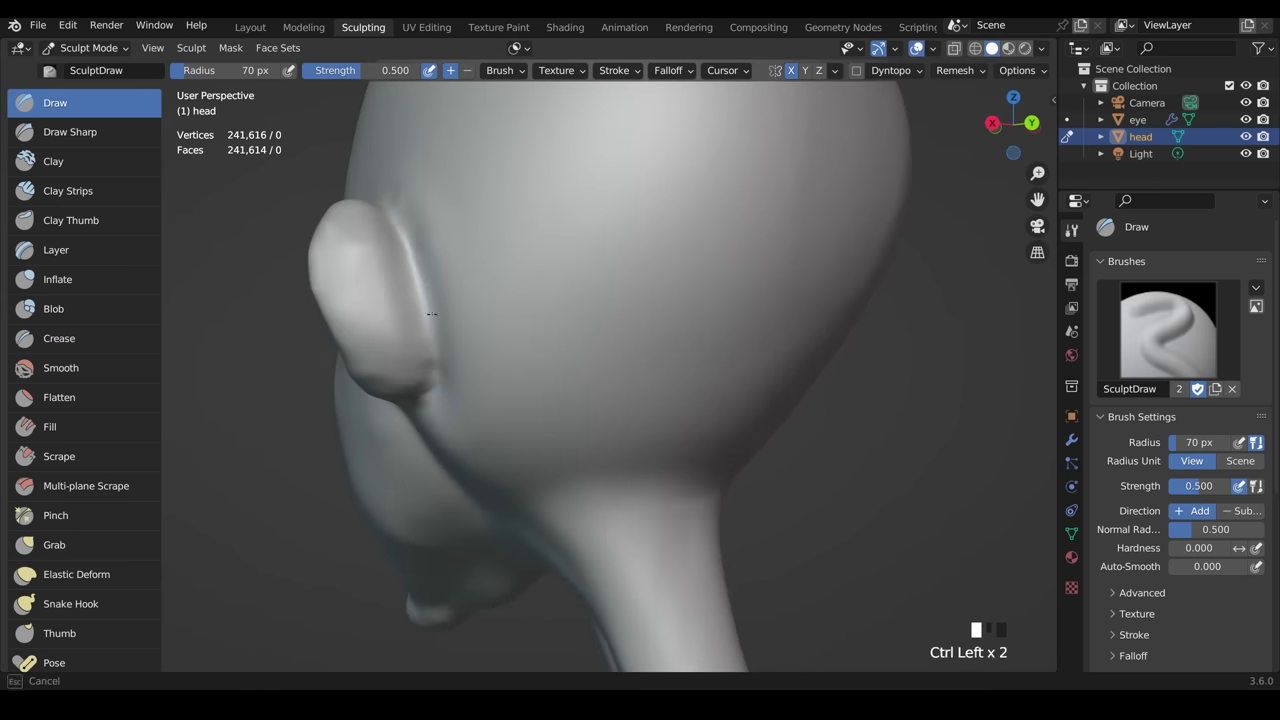
pyautogui.moveTo(431, 314); pyautogui.dragTo(576, 347, button='middle')
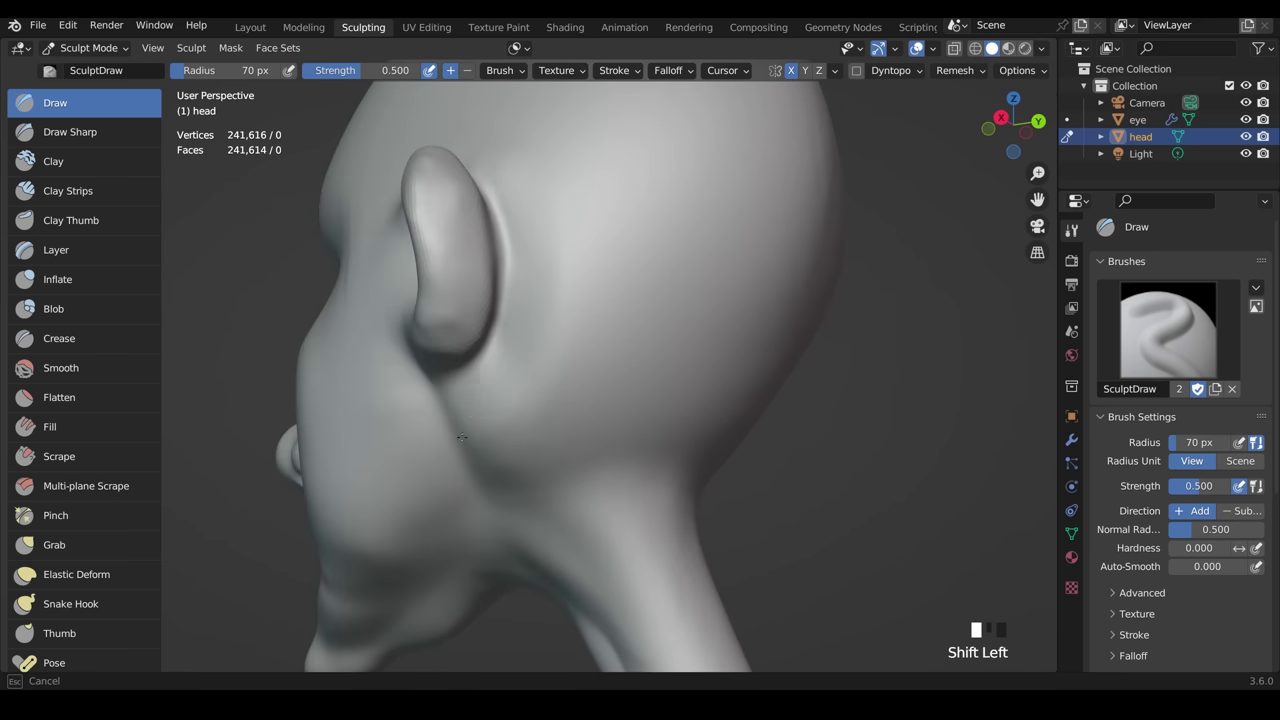
pyautogui.moveTo(462, 437); pyautogui.dragTo(620, 279, button='middle')
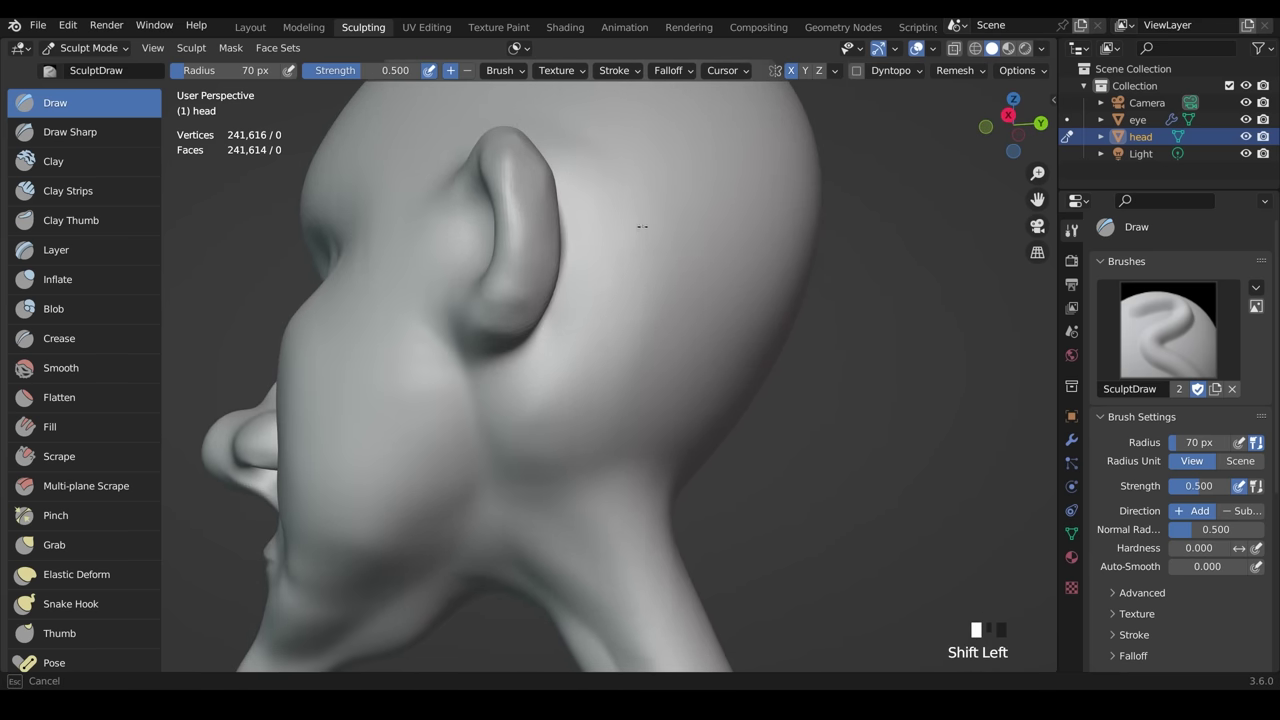
pyautogui.moveTo(693, 350); pyautogui.dragTo(614, 334, button='middle')
pyautogui.keyDown('shift'); pyautogui.moveTo(427, 327); pyautogui.dragTo(442, 440); pyautogui.keyUp('shift')
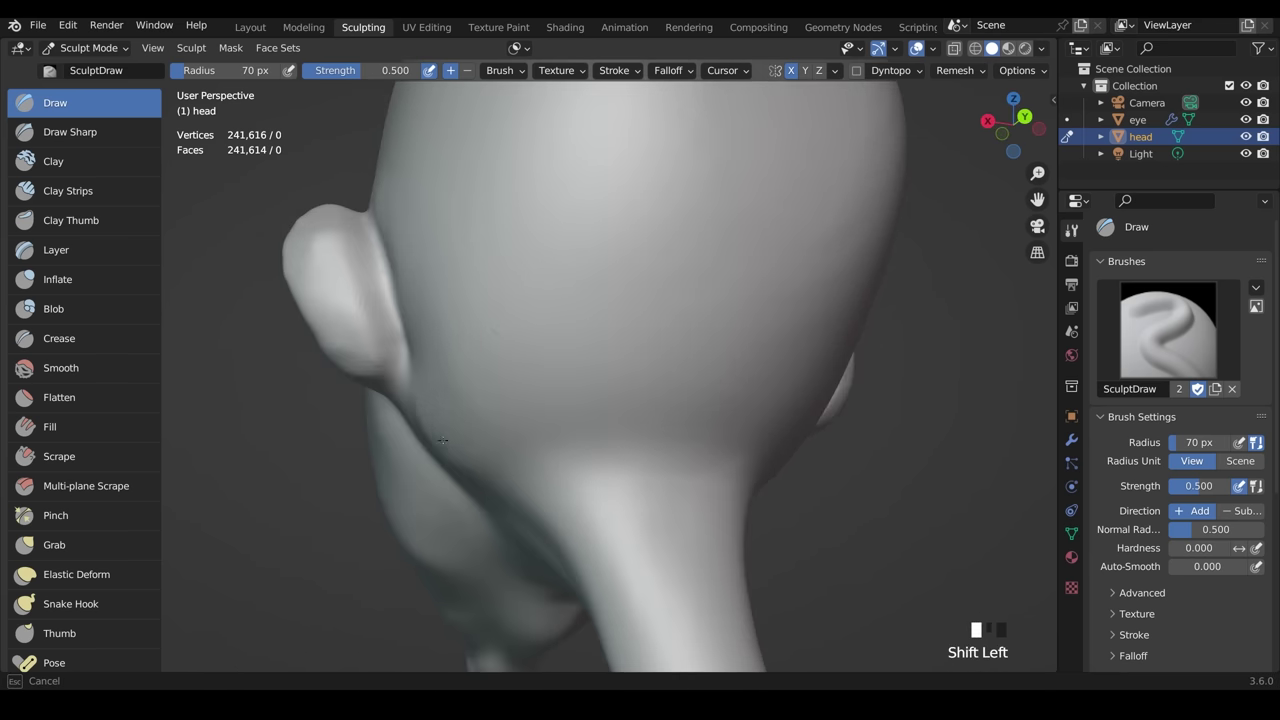
# - Sink the area below the ear and behind the jaw with the subtracting Draw brush at 126 px, and smooth it
pyautogui.moveTo(538, 433); pyautogui.dragTo(650, 420, button='middle')
pyautogui.press('f')
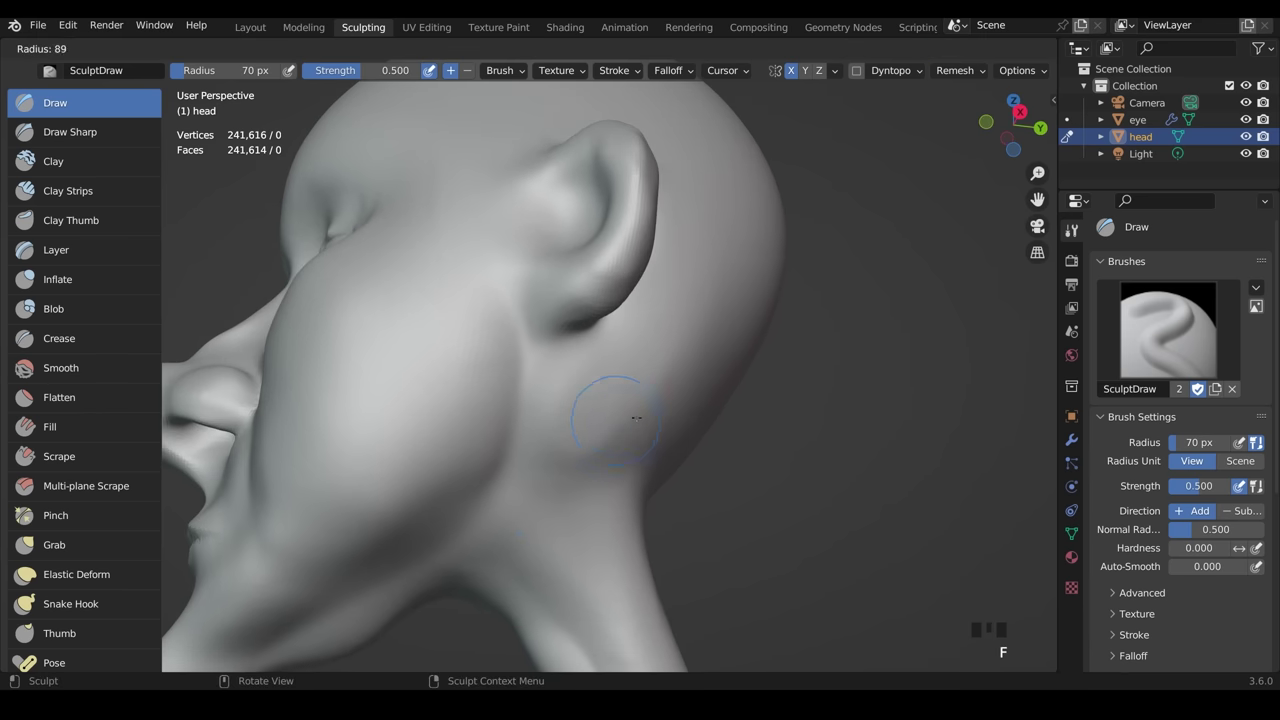
pyautogui.click(680, 421)
pyautogui.moveTo(594, 440)
pyautogui.keyDown('ctrl'); pyautogui.mouseDown()
pyautogui.moveTo(587, 452)
pyautogui.moveTo(576, 400)
pyautogui.mouseUp(); pyautogui.keyUp('ctrl')
pyautogui.keyDown('ctrl'); pyautogui.moveTo(598, 392); pyautogui.dragTo(586, 450); pyautogui.keyUp('ctrl')
pyautogui.moveTo(594, 396)
pyautogui.keyDown('ctrl'); pyautogui.mouseDown()
pyautogui.moveTo(591, 478)
pyautogui.moveTo(600, 400)
pyautogui.mouseUp(); pyautogui.keyUp('ctrl')
pyautogui.keyDown('shift'); pyautogui.moveTo(608, 372); pyautogui.dragTo(612, 362); pyautogui.keyUp('shift')
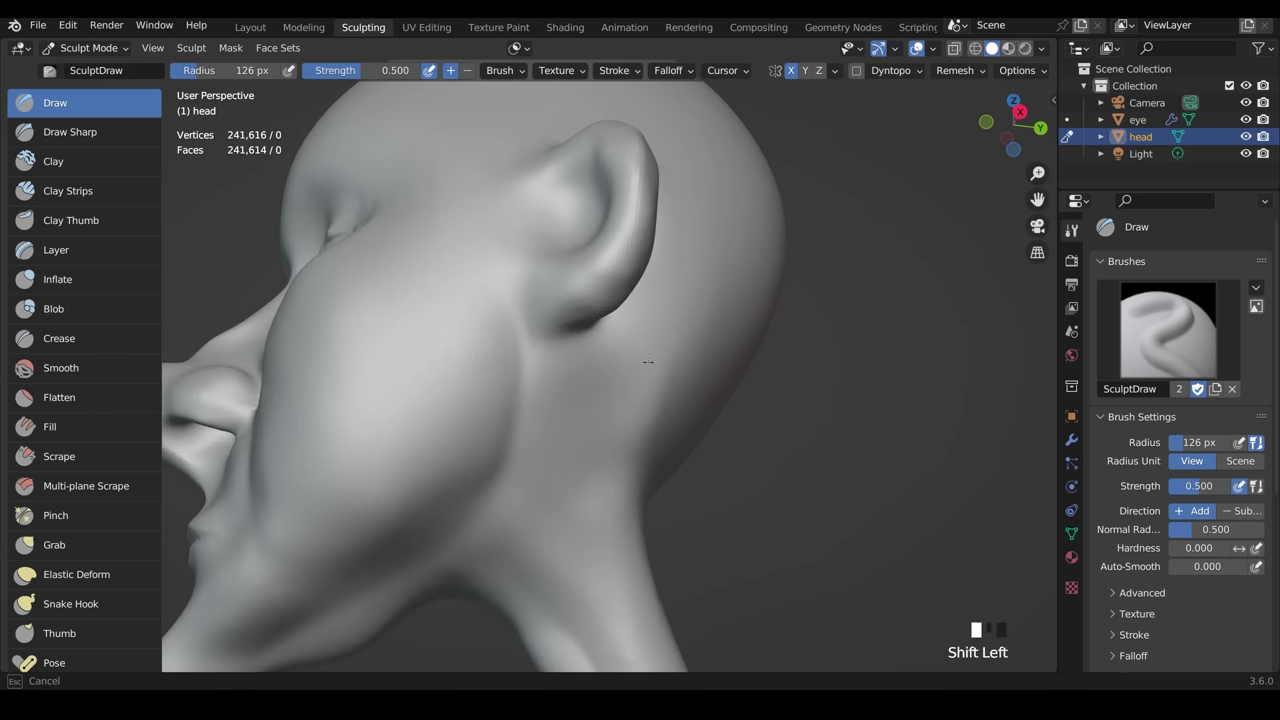
# - Sharpen the junction between the ear and the head with the Crease brush at a 100 px radius
pyautogui.click(90, 338)
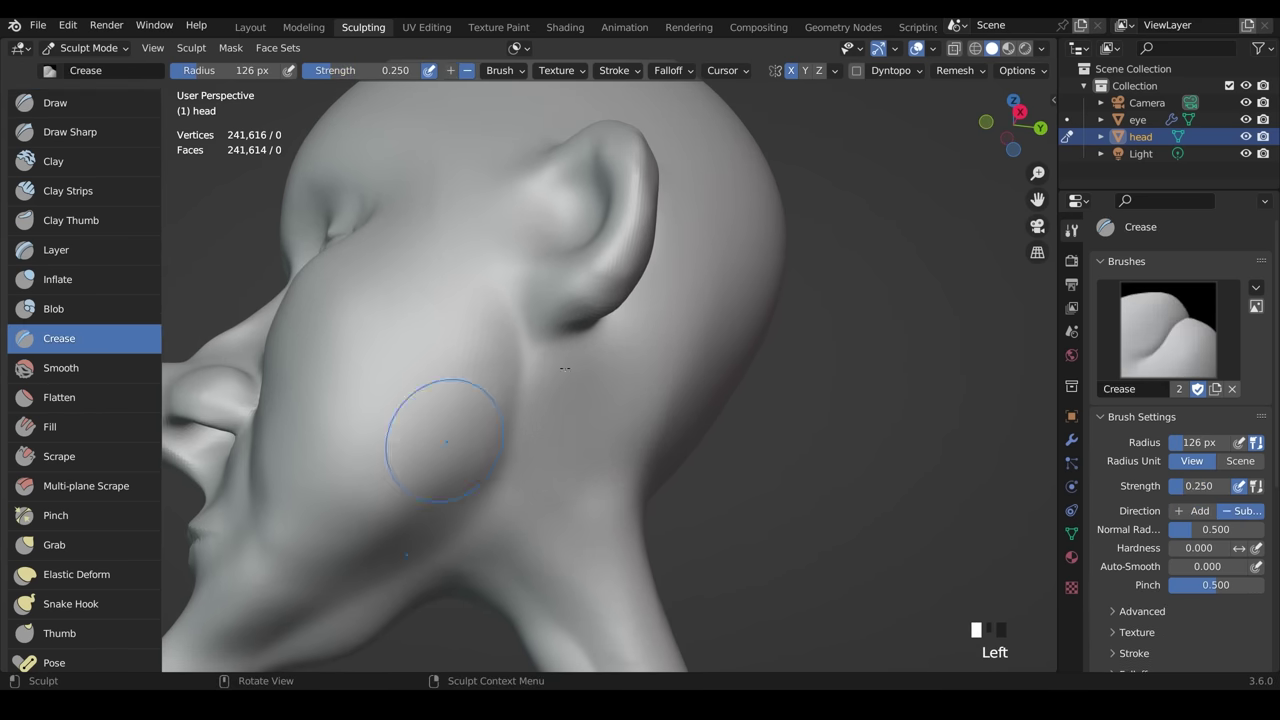
pyautogui.moveTo(428, 428)
pyautogui.mouseDown(button='middle')
pyautogui.moveTo(600, 330)
pyautogui.moveTo(683, 300)
pyautogui.mouseUp(button='middle')
pyautogui.moveTo(622, 328)
pyautogui.mouseDown()
pyautogui.moveTo(590, 272)
pyautogui.moveTo(600, 268)
pyautogui.moveTo(608, 318)
pyautogui.mouseUp()
pyautogui.moveTo(663, 278)
pyautogui.mouseDown(button='middle')
pyautogui.moveTo(611, 430)
pyautogui.moveTo(593, 443)
pyautogui.mouseUp(button='middle')
pyautogui.moveTo(602, 318)
pyautogui.mouseDown()
pyautogui.moveTo(572, 300)
pyautogui.moveTo(516, 304)
pyautogui.mouseUp()
pyautogui.moveTo(572, 302); pyautogui.dragTo(518, 302)
pyautogui.moveTo(556, 374); pyautogui.dragTo(465, 280, button='middle')
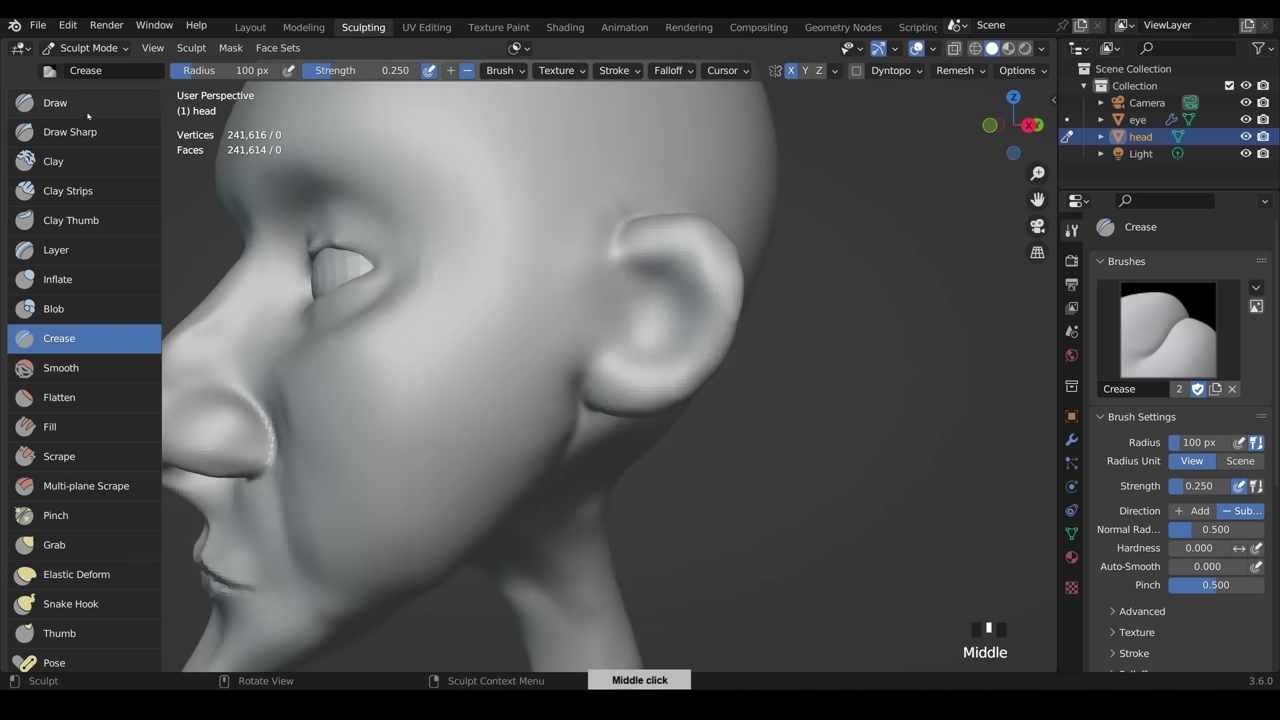
# - Hollow out the inner ear with the subtracting Draw brush at 100 px and smooth the area in front of it
pyautogui.press('x')
pyautogui.keyDown('ctrl'); pyautogui.moveTo(690, 300); pyautogui.dragTo(688, 282, button='middle'); pyautogui.keyUp('ctrl')
pyautogui.moveTo(688, 281)
pyautogui.keyDown('ctrl'); pyautogui.mouseDown()
pyautogui.moveTo(734, 297)
pyautogui.moveTo(677, 297)
pyautogui.moveTo(706, 281)
pyautogui.moveTo(644, 291)
pyautogui.mouseUp(); pyautogui.keyUp('ctrl')
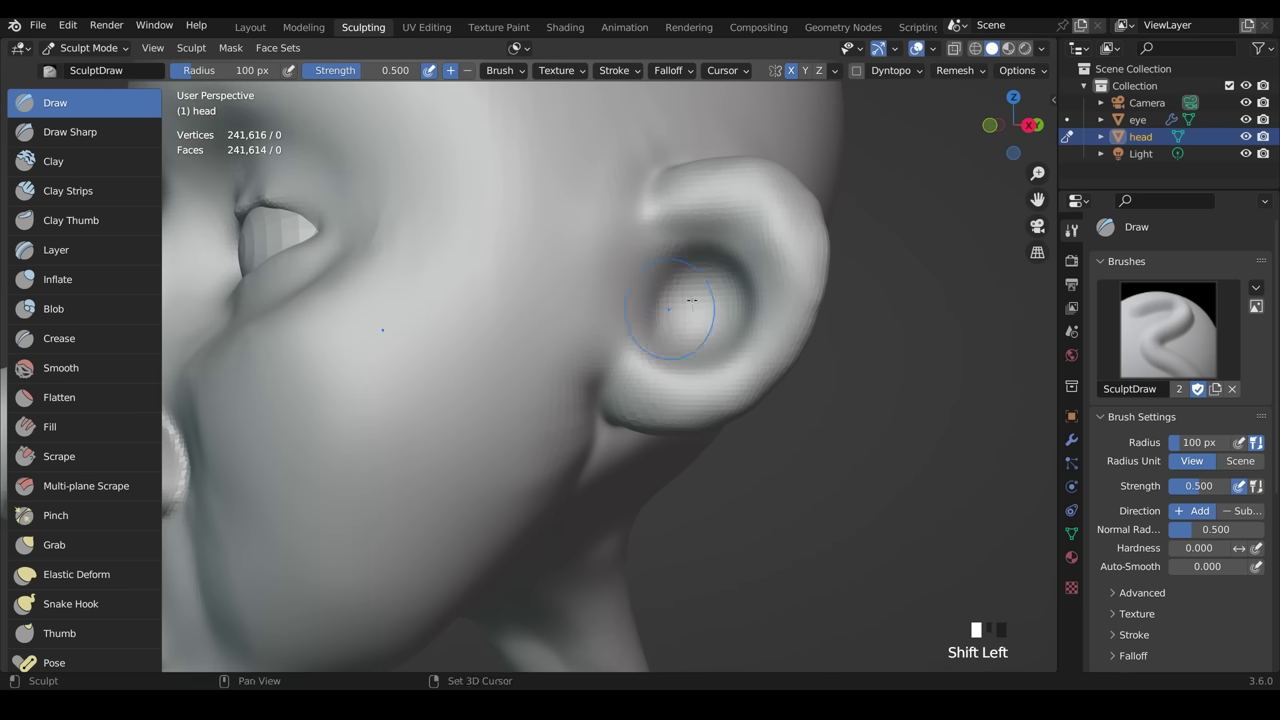
pyautogui.keyDown('shift'); pyautogui.moveTo(634, 354); pyautogui.dragTo(566, 360); pyautogui.keyUp('shift')
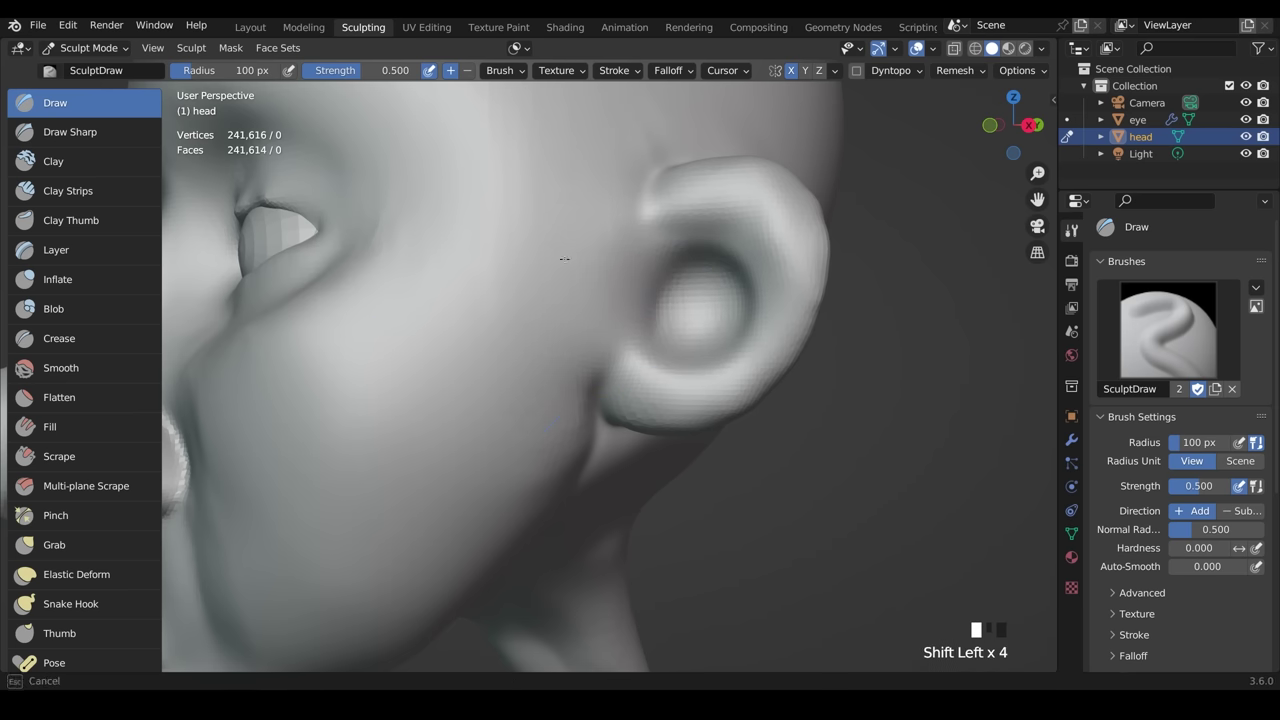
# - Remesh the head and smooth the skin above and behind the ear
pyautogui.hotkey('ctrl', 'r')
pyautogui.moveTo(803, 420)
pyautogui.mouseDown(button='middle')
pyautogui.moveTo(745, 370)
pyautogui.moveTo(657, 439)
pyautogui.moveTo(620, 441)
pyautogui.mouseUp(button='middle')
pyautogui.scroll(-2, 738, 380)
pyautogui.moveTo(430, 230)
pyautogui.keyDown('shift'); pyautogui.mouseDown()
pyautogui.moveTo(467, 294)
pyautogui.moveTo(422, 215)
pyautogui.mouseUp(); pyautogui.keyUp('shift')
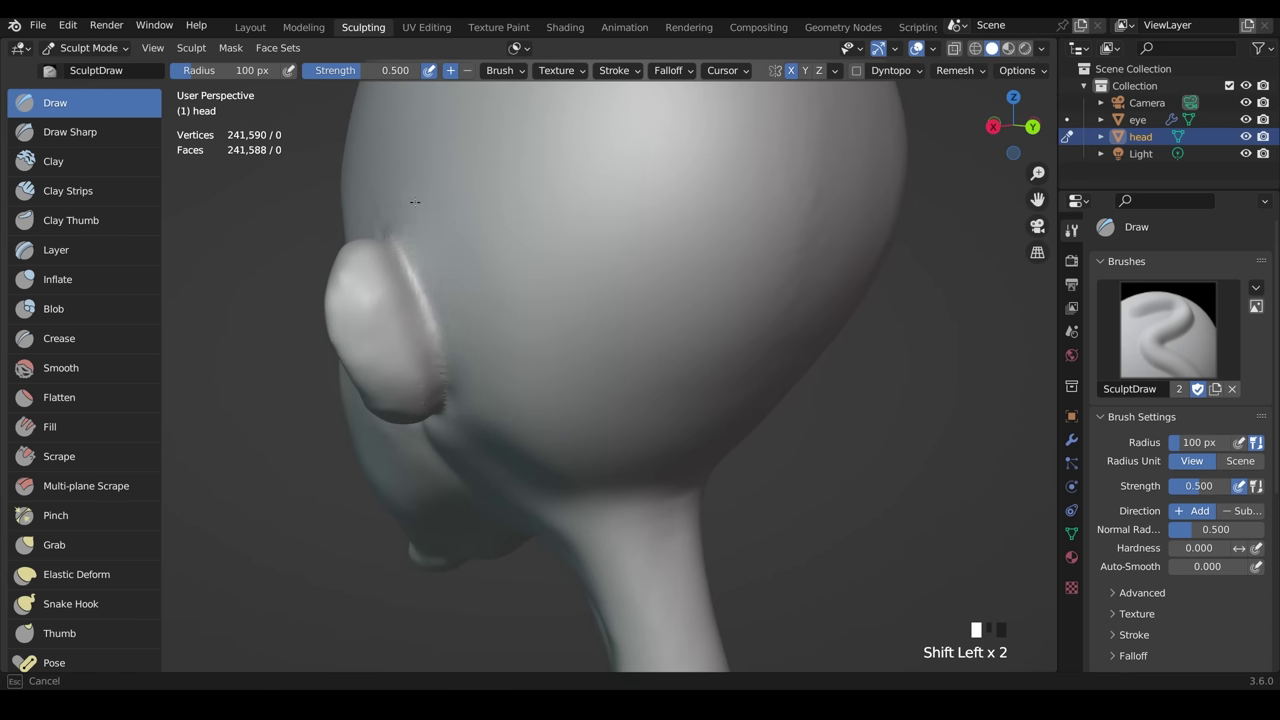
pyautogui.moveTo(549, 385); pyautogui.dragTo(271, 159, button='middle')
# - Raise a sharp ridge around the ear's inner hollow with the inverted Crease brush at 59 px and smooth the rim
pyautogui.click(96, 344)
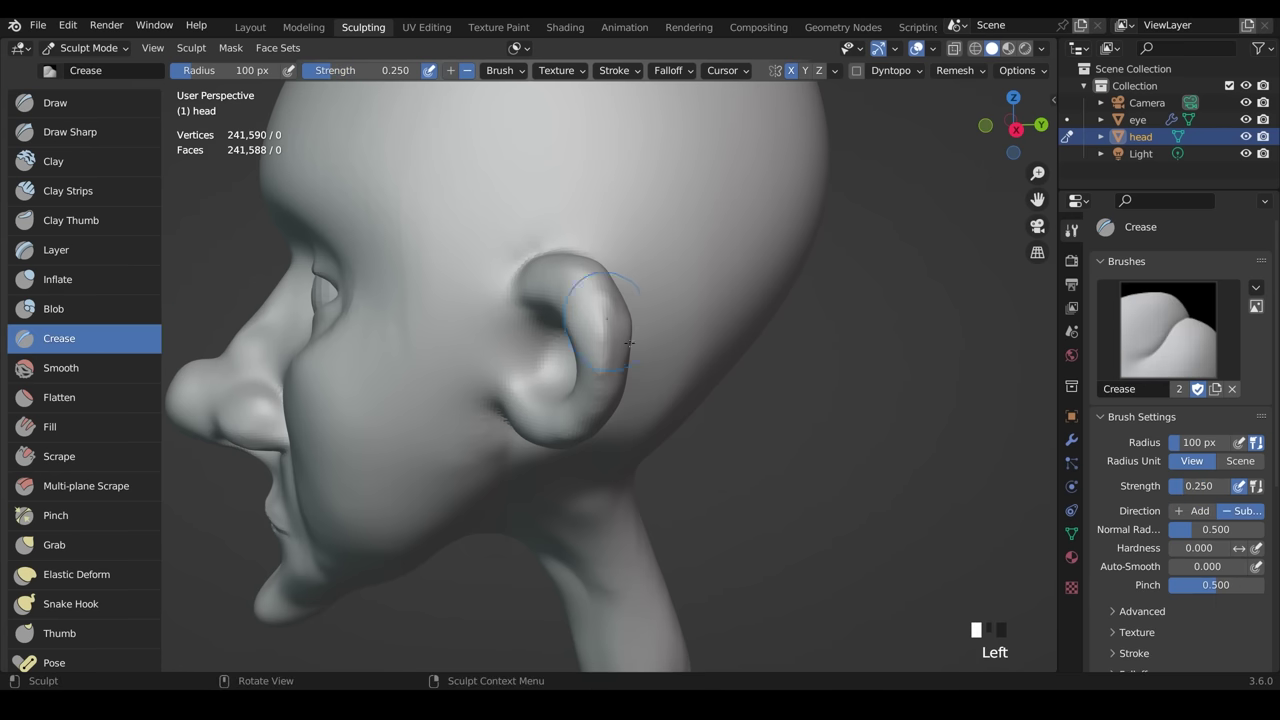
pyautogui.moveTo(424, 280); pyautogui.dragTo(697, 277, button='middle')
pyautogui.press('f')
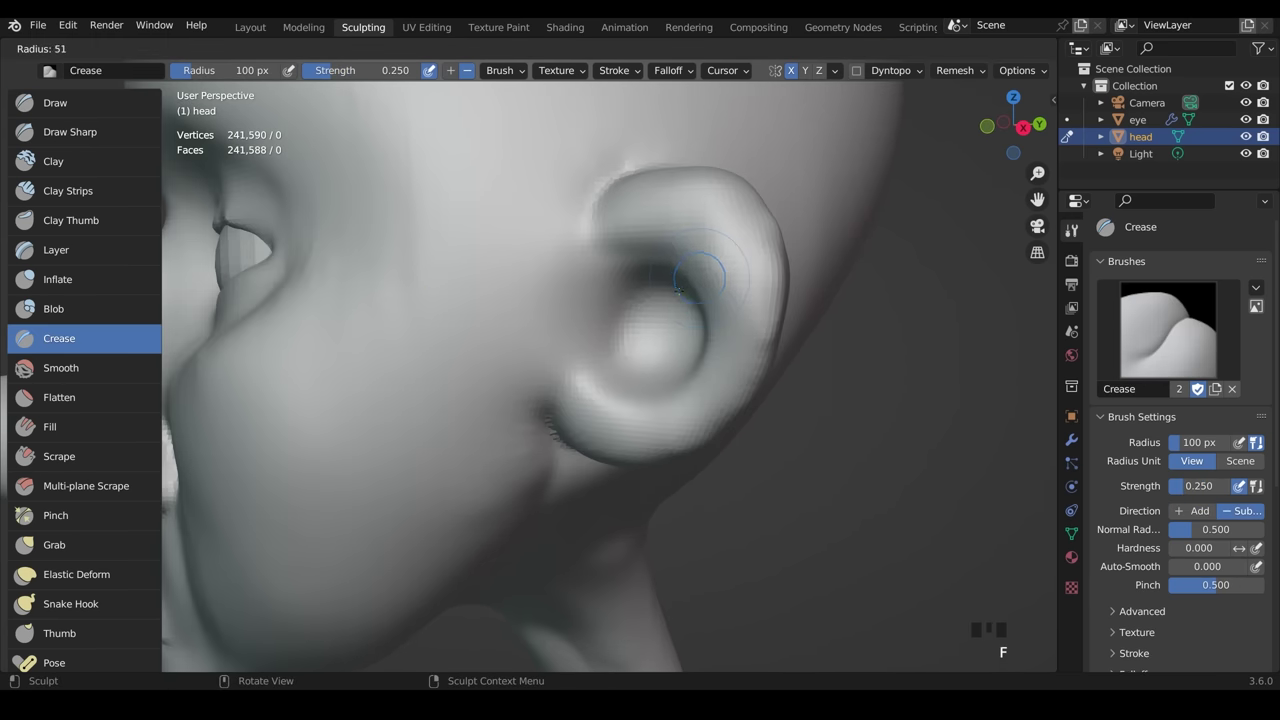
pyautogui.click(673, 276)
pyautogui.moveTo(648, 260)
pyautogui.keyDown('ctrl'); pyautogui.mouseDown()
pyautogui.moveTo(735, 297)
pyautogui.moveTo(677, 257)
pyautogui.moveTo(700, 285)
pyautogui.mouseUp(); pyautogui.keyUp('ctrl')
pyautogui.keyDown('ctrl'); pyautogui.moveTo(705, 275); pyautogui.dragTo(727, 299); pyautogui.keyUp('ctrl')
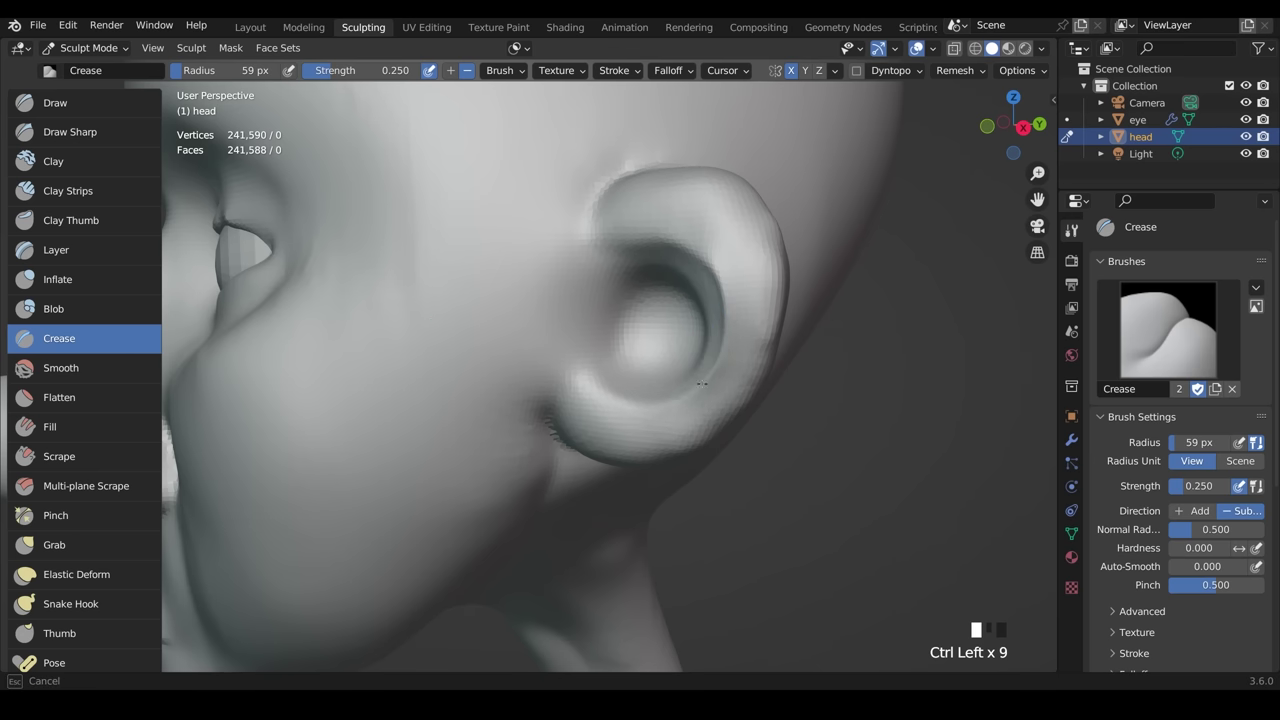
pyautogui.moveTo(732, 345)
pyautogui.keyDown('ctrl'); pyautogui.mouseDown()
pyautogui.moveTo(717, 277)
pyautogui.moveTo(623, 219)
pyautogui.mouseUp(); pyautogui.keyUp('ctrl')
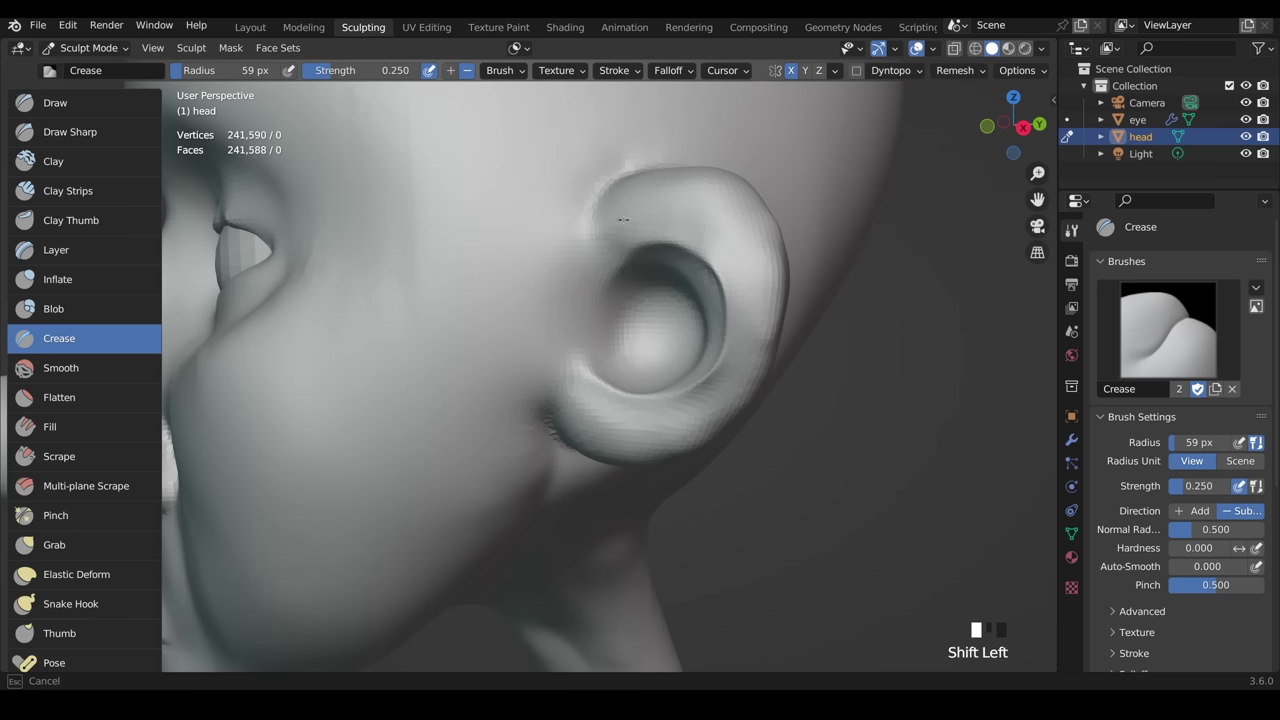
pyautogui.moveTo(739, 210)
pyautogui.keyDown('shift'); pyautogui.mouseDown()
pyautogui.moveTo(768, 300)
pyautogui.moveTo(725, 400)
pyautogui.moveTo(640, 445)
pyautogui.moveTo(615, 418)
pyautogui.mouseUp(); pyautogui.keyUp('shift')
# - Define the ear's outer rim with inverted Crease strokes, then crease and smooth the area around its back
pyautogui.moveTo(615, 418)
pyautogui.mouseDown(button='middle')
pyautogui.moveTo(753, 352)
pyautogui.moveTo(670, 348)
pyautogui.mouseUp(button='middle')
pyautogui.keyDown('ctrl'); pyautogui.moveTo(528, 290); pyautogui.dragTo(543, 393); pyautogui.keyUp('ctrl')
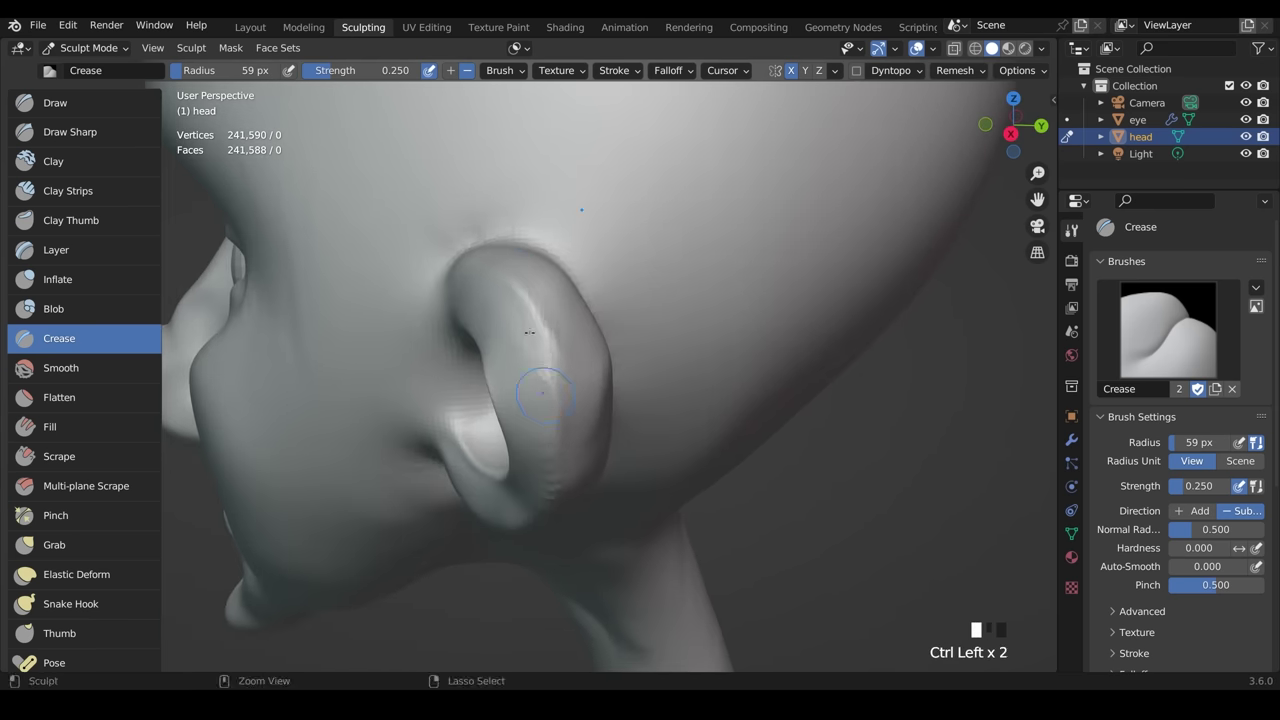
pyautogui.moveTo(558, 426); pyautogui.dragTo(643, 134, button='middle')
pyautogui.moveTo(645, 150)
pyautogui.keyDown('ctrl'); pyautogui.mouseDown()
pyautogui.moveTo(630, 262)
pyautogui.moveTo(535, 315)
pyautogui.moveTo(607, 284)
pyautogui.mouseUp(); pyautogui.keyUp('ctrl')
pyautogui.moveTo(610, 284); pyautogui.dragTo(550, 240, button='middle')
pyautogui.moveTo(495, 285); pyautogui.dragTo(606, 237)
pyautogui.moveTo(680, 250); pyautogui.dragTo(580, 269, button='middle')
pyautogui.moveTo(345, 320)
pyautogui.keyDown('shift'); pyautogui.mouseDown()
pyautogui.moveTo(360, 174)
pyautogui.moveTo(350, 270)
pyautogui.mouseUp(); pyautogui.keyUp('shift')
# - Push the back of the ear in towards the head with the Grab brush at a 175 px radius
pyautogui.moveTo(460, 260)
pyautogui.mouseDown(button='middle')
pyautogui.moveTo(551, 329)
pyautogui.moveTo(852, 307)
pyautogui.moveTo(785, 268)
pyautogui.moveTo(699, 275)
pyautogui.mouseUp(button='middle')
pyautogui.click(85, 555)
pyautogui.moveTo(590, 405); pyautogui.dragTo(510, 422, button='middle')
pyautogui.press('f')
pyautogui.click(565, 400)
pyautogui.moveTo(406, 350)
pyautogui.mouseDown()
pyautogui.moveTo(424, 358)
pyautogui.moveTo(410, 343)
pyautogui.moveTo(446, 330)
pyautogui.mouseUp()
pyautogui.moveTo(420, 305); pyautogui.dragTo(438, 296)
pyautogui.moveTo(420, 270); pyautogui.dragTo(437, 256)
pyautogui.moveTo(433, 267)
pyautogui.mouseDown(button='middle')
pyautogui.moveTo(660, 275)
pyautogui.moveTo(820, 240)
pyautogui.mouseUp(button='middle')
# - Pull the ear's upper rim up and outward and lift the lobe with the Grab brush at a 199 px radius
pyautogui.moveTo(757, 447); pyautogui.dragTo(799, 350, button='middle')
pyautogui.press('f')
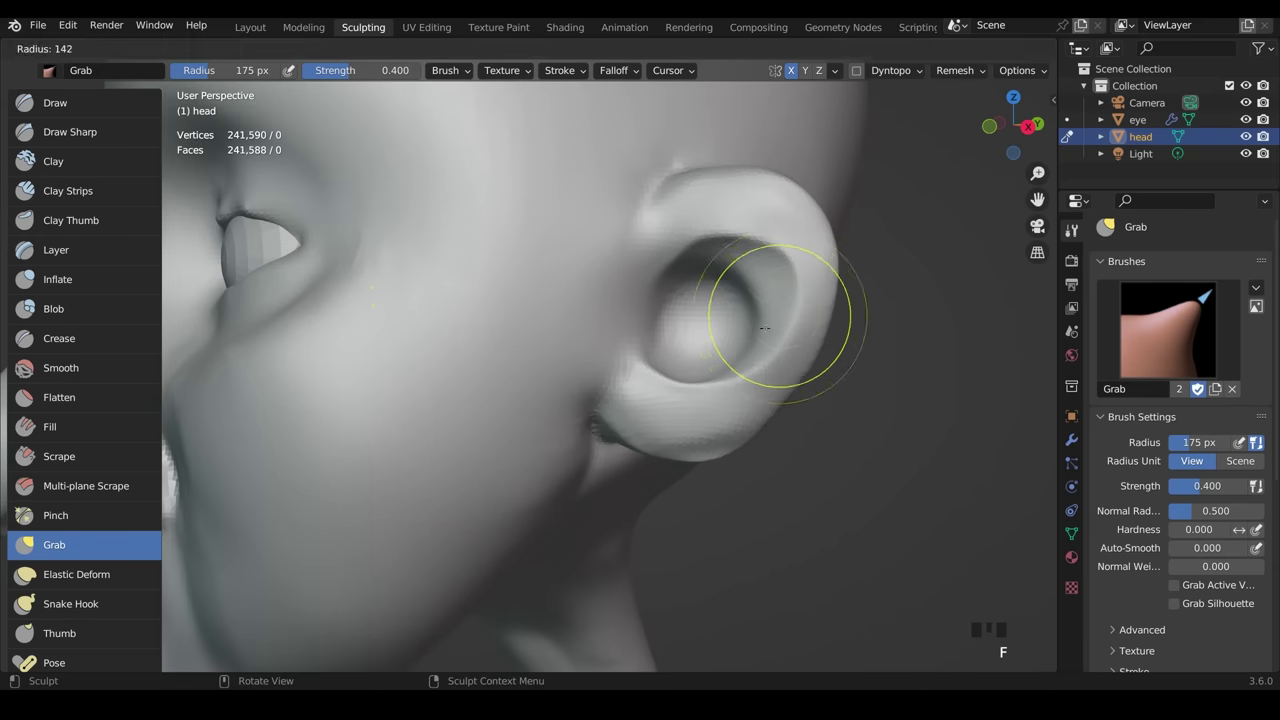
pyautogui.click(765, 302)
pyautogui.keyDown('ctrl'); pyautogui.moveTo(803, 296); pyautogui.dragTo(753, 324, button='middle'); pyautogui.keyUp('ctrl')
pyautogui.press('f')
pyautogui.click(780, 327)
pyautogui.moveTo(738, 280); pyautogui.dragTo(752, 263)
pyautogui.moveTo(672, 418); pyautogui.dragTo(669, 403)
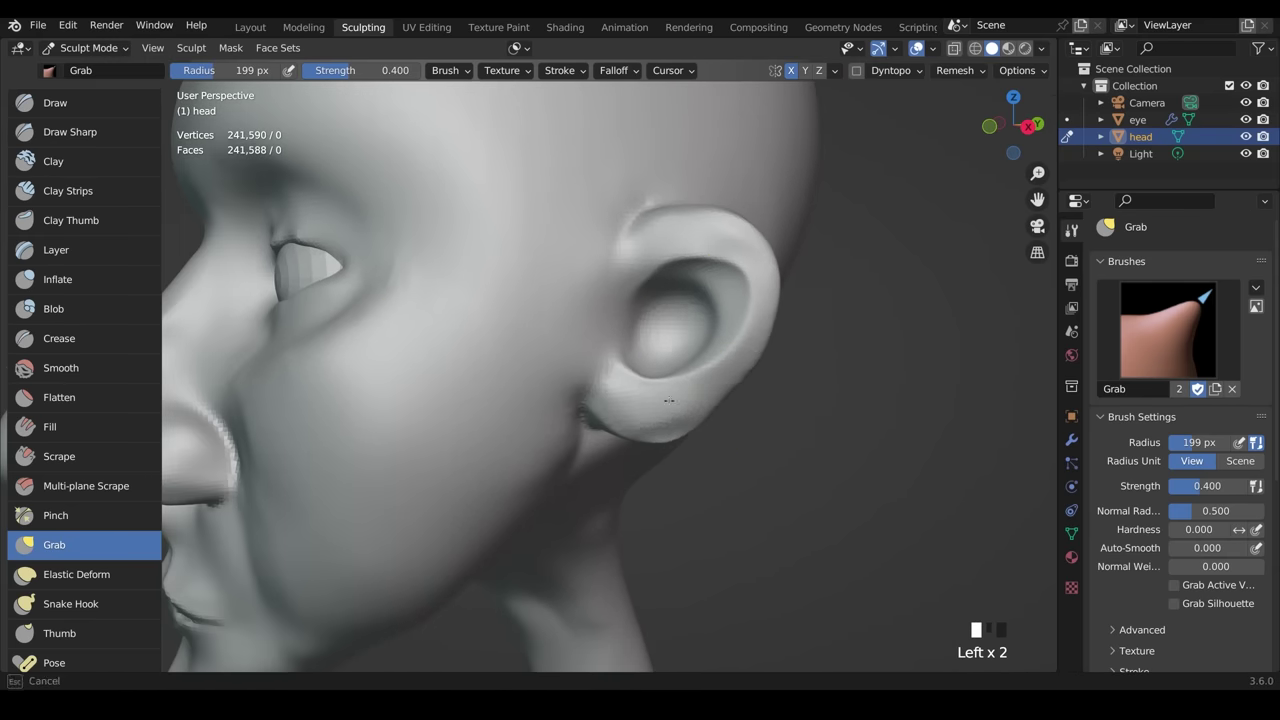
# - Push the ear's lower back edge and lobe inward with the Grab brush to narrow the lower ear
pyautogui.moveTo(748, 380); pyautogui.dragTo(730, 364)
pyautogui.moveTo(765, 387); pyautogui.dragTo(803, 388, button='middle')
pyautogui.moveTo(698, 410); pyautogui.dragTo(699, 397)
pyautogui.moveTo(712, 397); pyautogui.dragTo(726, 394, button='middle')
pyautogui.moveTo(728, 393); pyautogui.dragTo(723, 385)
pyautogui.moveTo(762, 366); pyautogui.dragTo(757, 359)
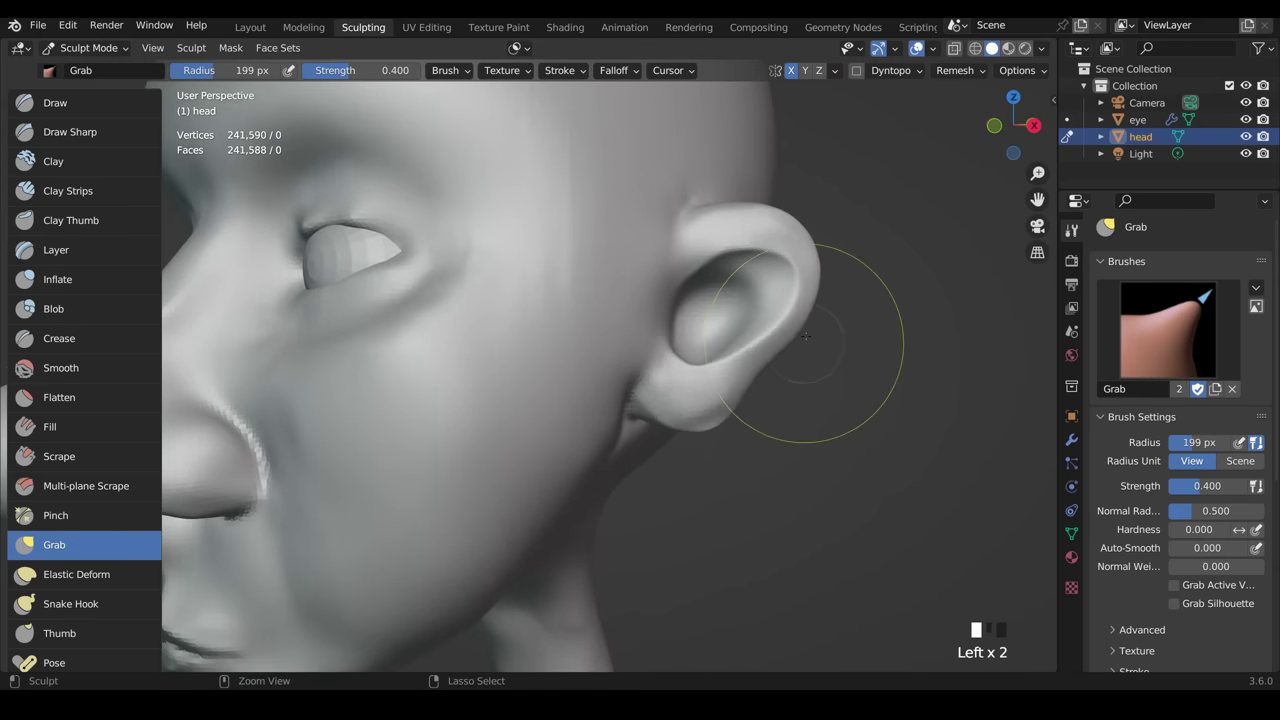
pyautogui.keyDown('ctrl'); pyautogui.moveTo(803, 344); pyautogui.dragTo(752, 486, button='middle'); pyautogui.keyUp('ctrl')
# - Set the Grab brush radius to 164 px and nudge the lower eyelid's edge up against the eyeball
pyautogui.moveTo(752, 486)
pyautogui.mouseDown(button='middle')
pyautogui.moveTo(840, 495)
pyautogui.moveTo(738, 498)
pyautogui.moveTo(571, 429)
pyautogui.mouseUp(button='middle')
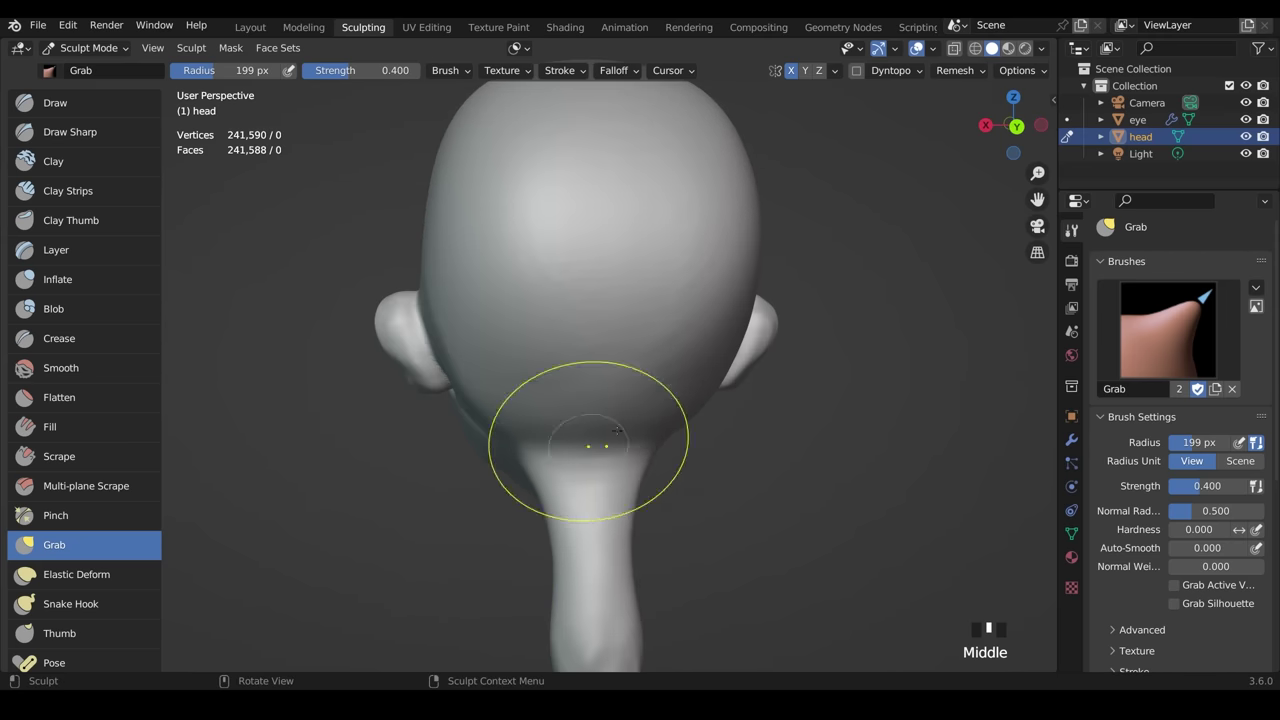
pyautogui.keyDown('shift'); pyautogui.moveTo(586, 259); pyautogui.dragTo(586, 259); pyautogui.keyUp('shift')
pyautogui.moveTo(624, 576)
pyautogui.mouseDown(button='middle')
pyautogui.moveTo(777, 491)
pyautogui.moveTo(808, 491)
pyautogui.moveTo(805, 522)
pyautogui.moveTo(811, 398)
pyautogui.moveTo(795, 446)
pyautogui.moveTo(586, 400)
pyautogui.mouseUp(button='middle')
pyautogui.press('f')
pyautogui.click(600, 405)
pyautogui.press('f')
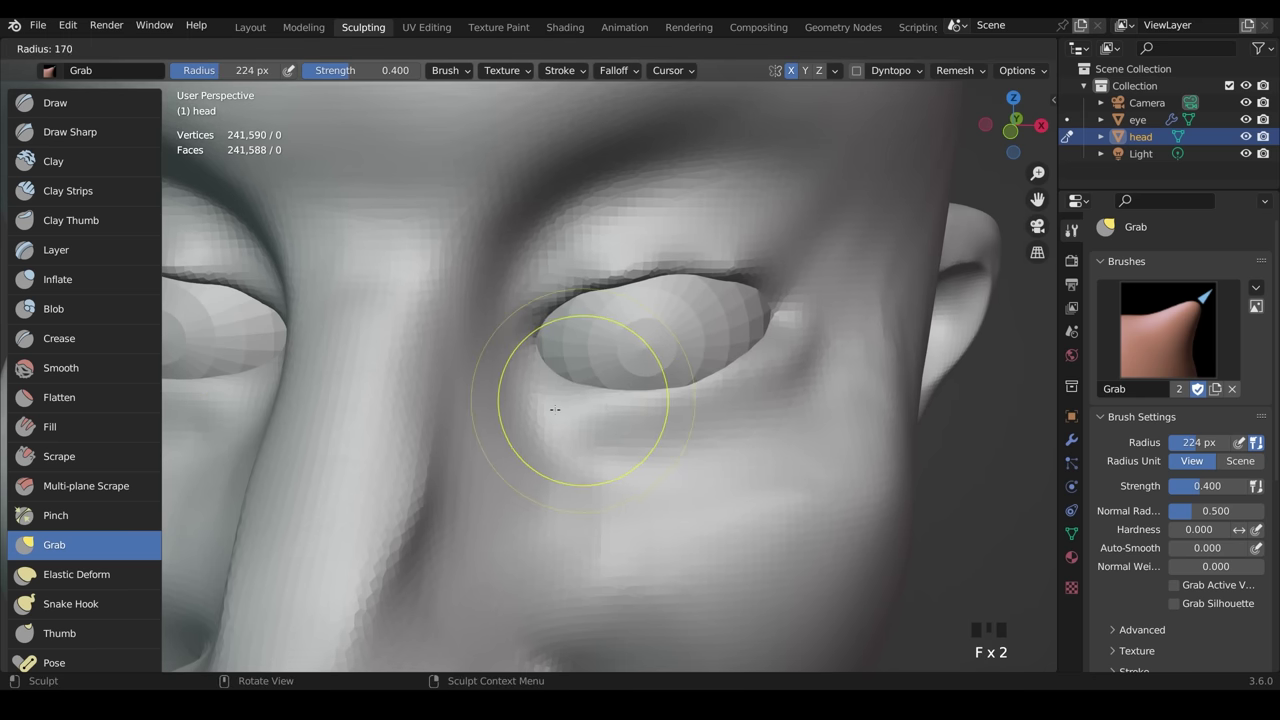
pyautogui.click(553, 400)
pyautogui.click(580, 373)
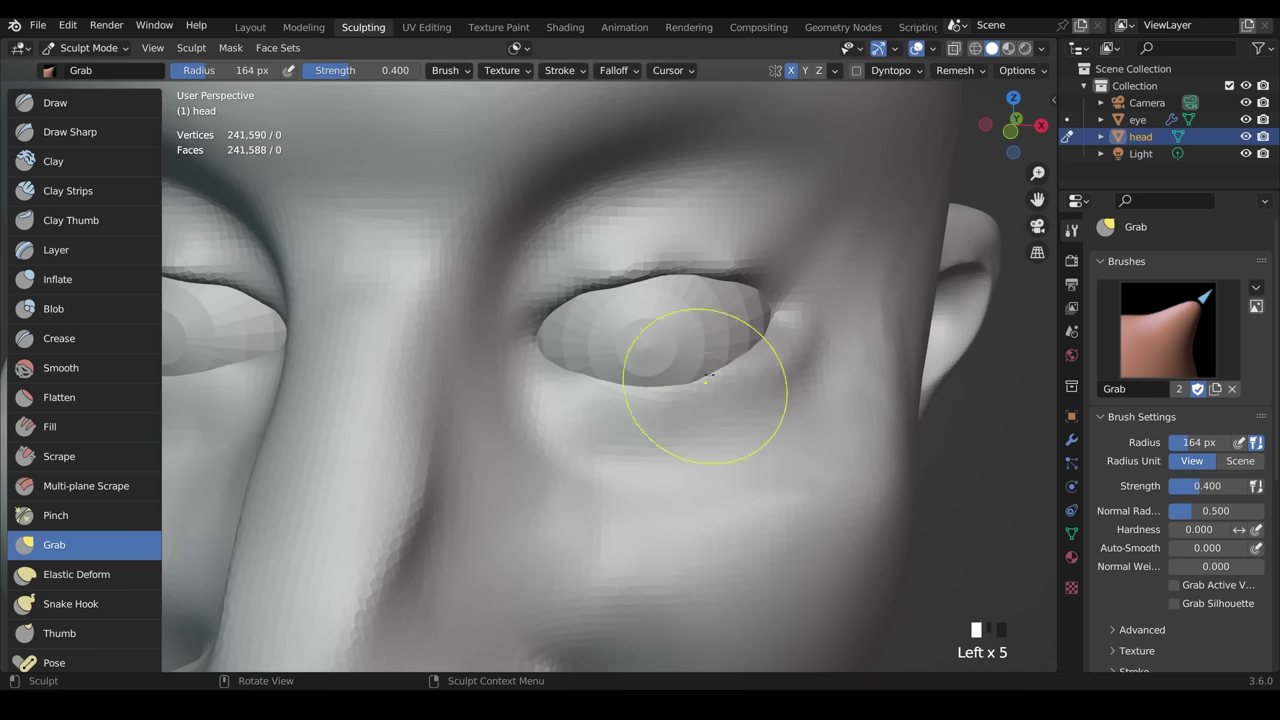
pyautogui.moveTo(706, 378); pyautogui.dragTo(537, 429, button='middle')
pyautogui.moveTo(460, 423); pyautogui.dragTo(641, 371, button='middle')
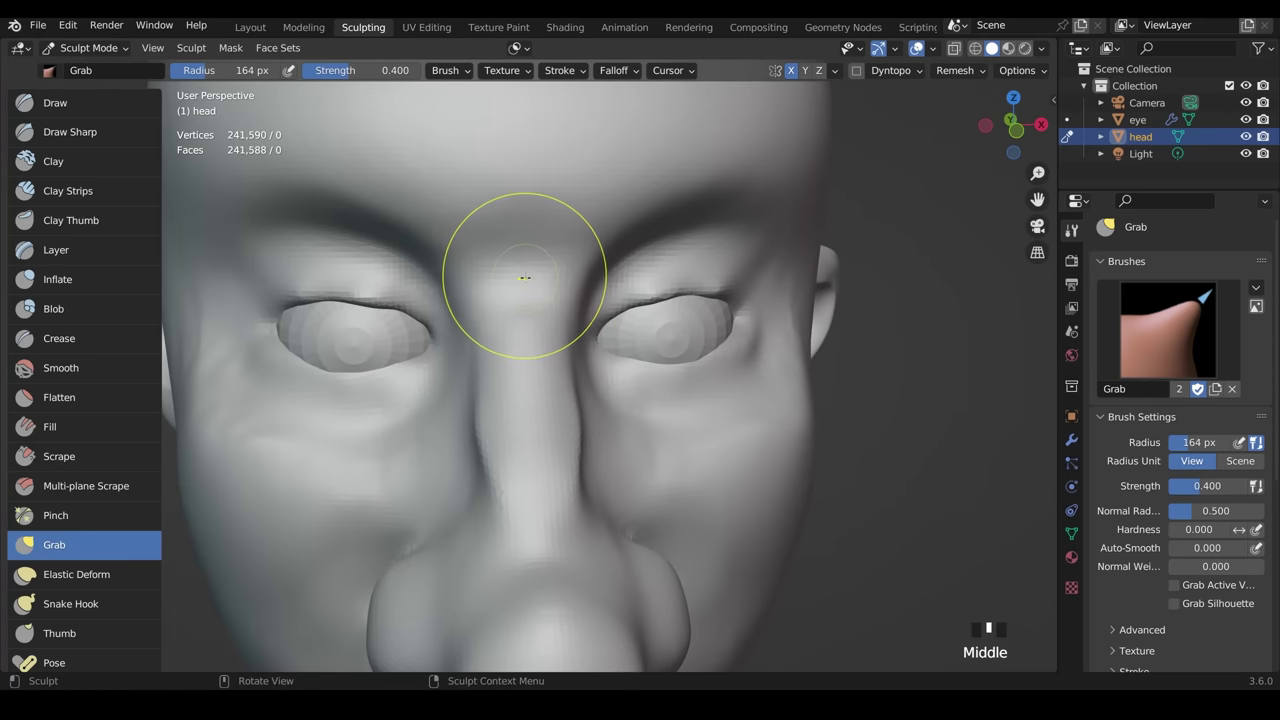
# - Reshape the lower eyelid from the inner to the outer eye corner with short Grab strokes so it follows the eyeball
pyautogui.moveTo(533, 248); pyautogui.dragTo(553, 335, button='middle')
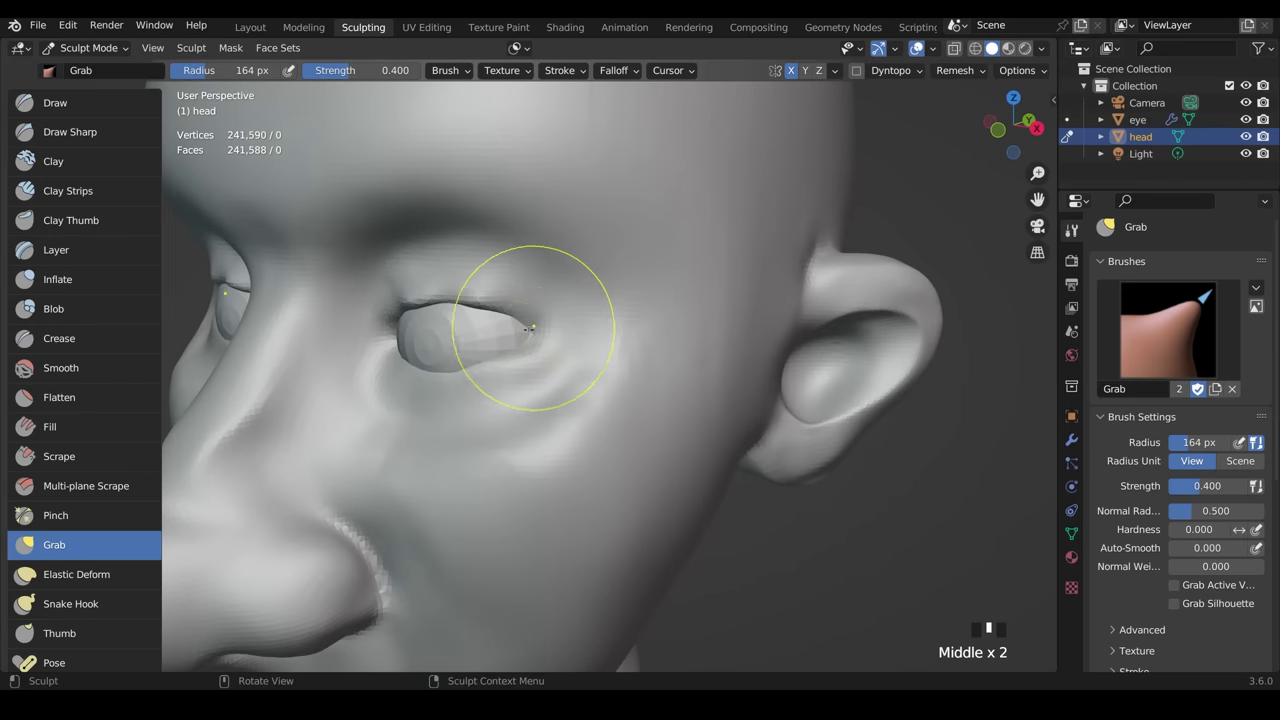
pyautogui.keyDown('alt'); pyautogui.middleClick(460, 342); pyautogui.keyUp('alt')
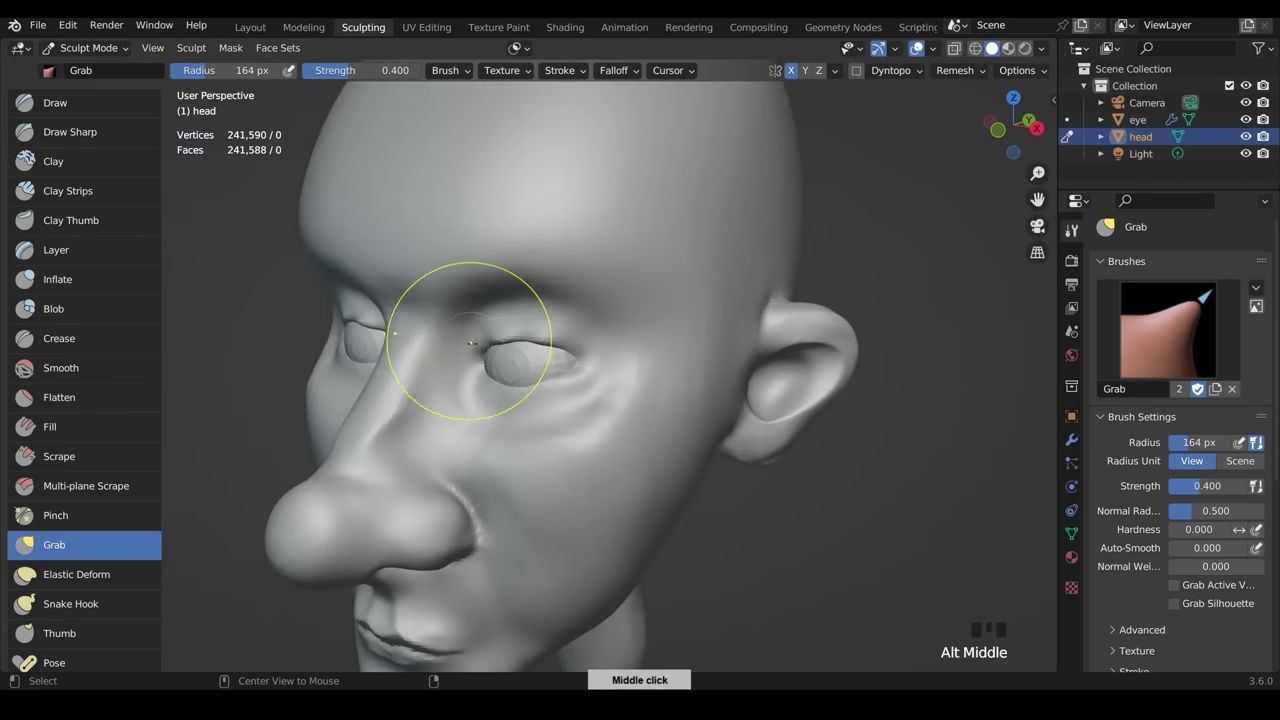
pyautogui.moveTo(568, 388)
pyautogui.mouseDown(button='middle')
pyautogui.moveTo(545, 380)
pyautogui.moveTo(600, 370)
pyautogui.moveTo(590, 355)
pyautogui.moveTo(692, 436)
pyautogui.mouseUp(button='middle')
pyautogui.moveTo(602, 420)
pyautogui.keyDown('ctrl'); pyautogui.mouseDown(button='middle')
pyautogui.moveTo(601, 371)
pyautogui.moveTo(520, 420)
pyautogui.moveTo(563, 391)
pyautogui.moveTo(600, 393)
pyautogui.mouseUp(button='middle'); pyautogui.keyUp('ctrl')
pyautogui.moveTo(580, 408); pyautogui.dragTo(576, 400)
pyautogui.moveTo(576, 375); pyautogui.dragTo(660, 352, button='middle')
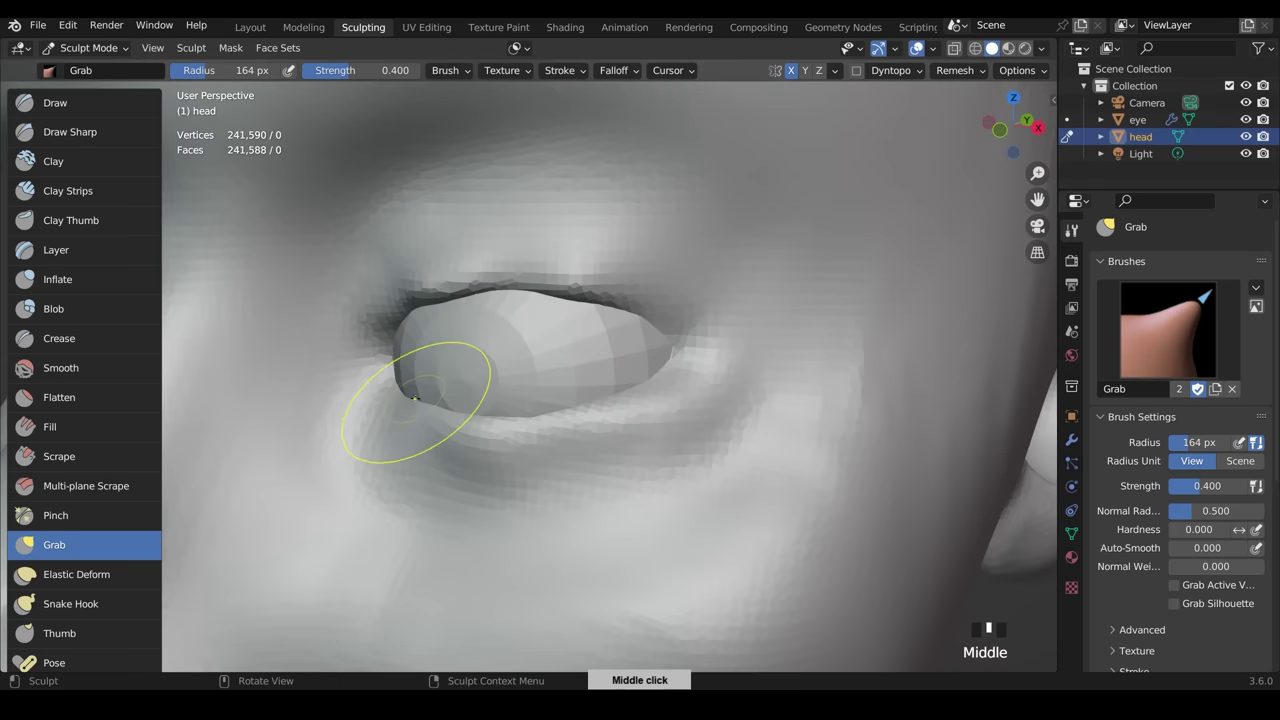
pyautogui.moveTo(415, 398); pyautogui.dragTo(410, 391)
pyautogui.moveTo(411, 396); pyautogui.dragTo(439, 403)
pyautogui.moveTo(486, 426); pyautogui.dragTo(488, 422)
pyautogui.moveTo(598, 415); pyautogui.dragTo(614, 400, button='middle')
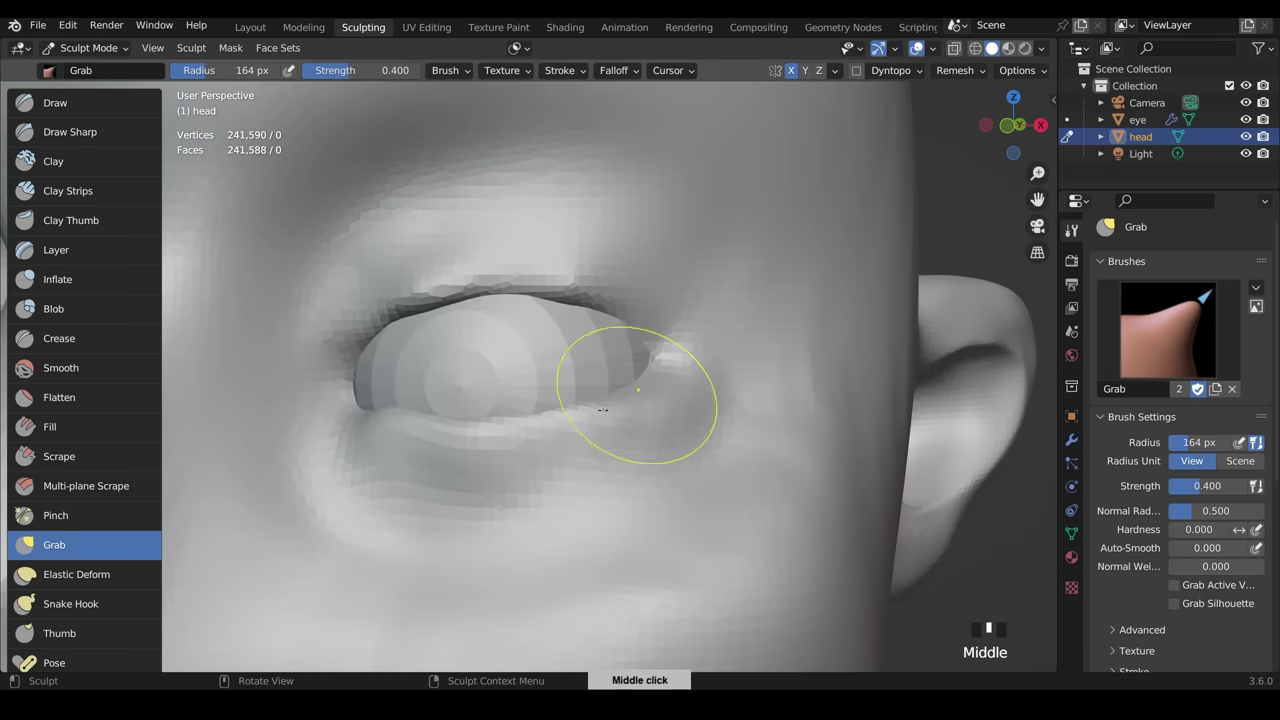
pyautogui.moveTo(614, 400)
pyautogui.mouseDown()
pyautogui.moveTo(443, 429)
pyautogui.moveTo(543, 243)
pyautogui.mouseUp()
pyautogui.moveTo(543, 243)
pyautogui.mouseDown(button='middle')
pyautogui.moveTo(614, 281)
pyautogui.moveTo(657, 486)
pyautogui.moveTo(449, 392)
pyautogui.mouseUp(button='middle')
pyautogui.moveTo(449, 392); pyautogui.dragTo(522, 403)
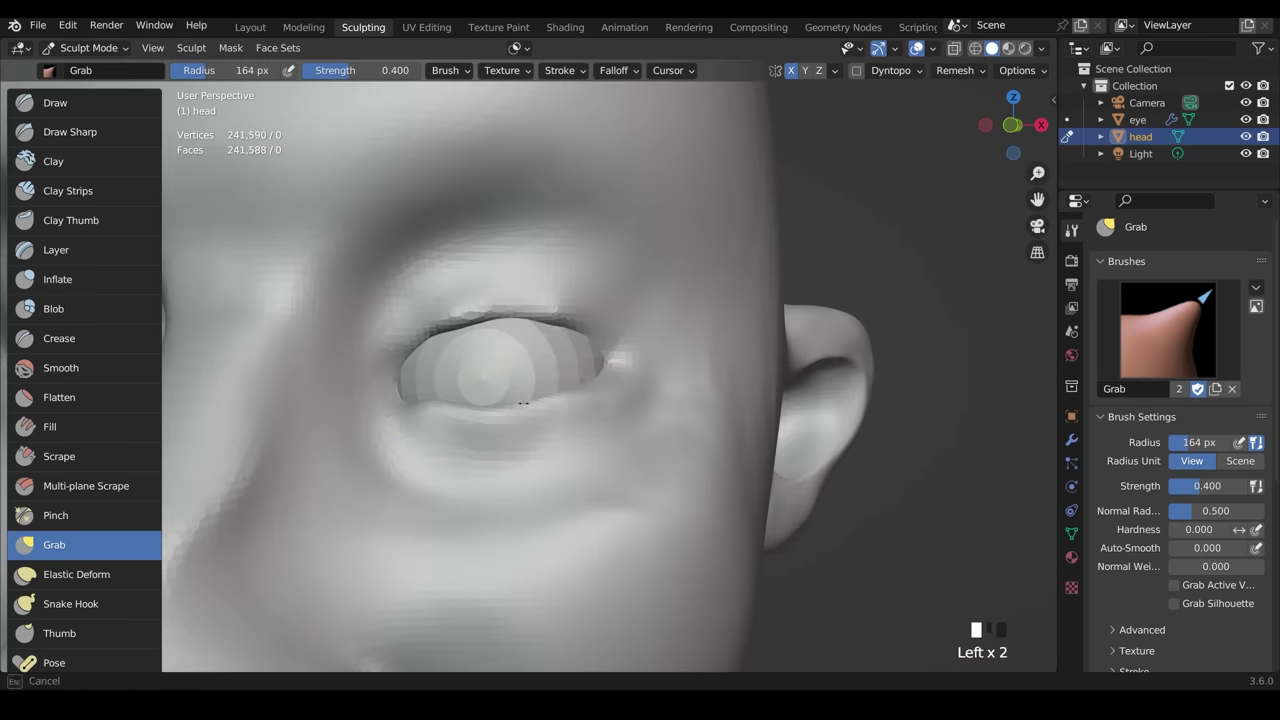
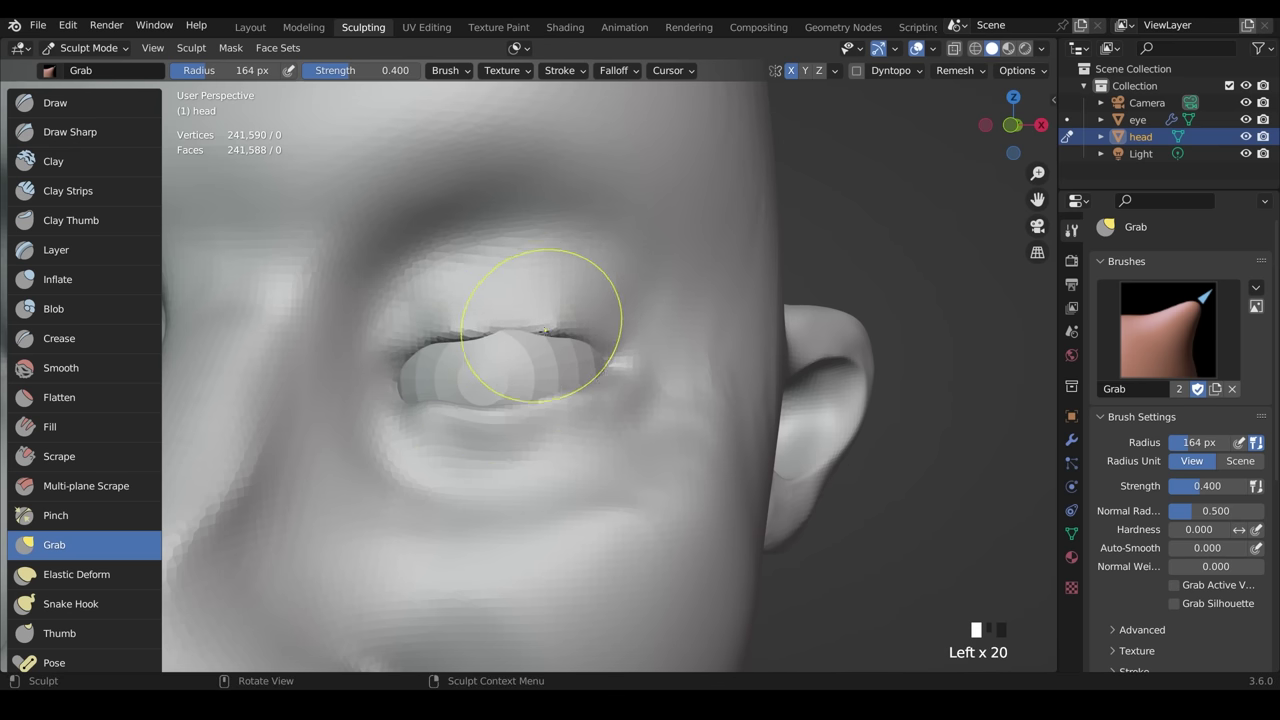
# - Pull the upper eyelid's edge down over the eyeball and adjust it towards the inner corner with the Grab brush
pyautogui.moveTo(549, 332)
pyautogui.mouseDown(button='middle')
pyautogui.moveTo(492, 375)
pyautogui.moveTo(462, 332)
pyautogui.mouseUp(button='middle')
pyautogui.moveTo(523, 320); pyautogui.dragTo(510, 327)
pyautogui.moveTo(552, 328); pyautogui.dragTo(566, 334)
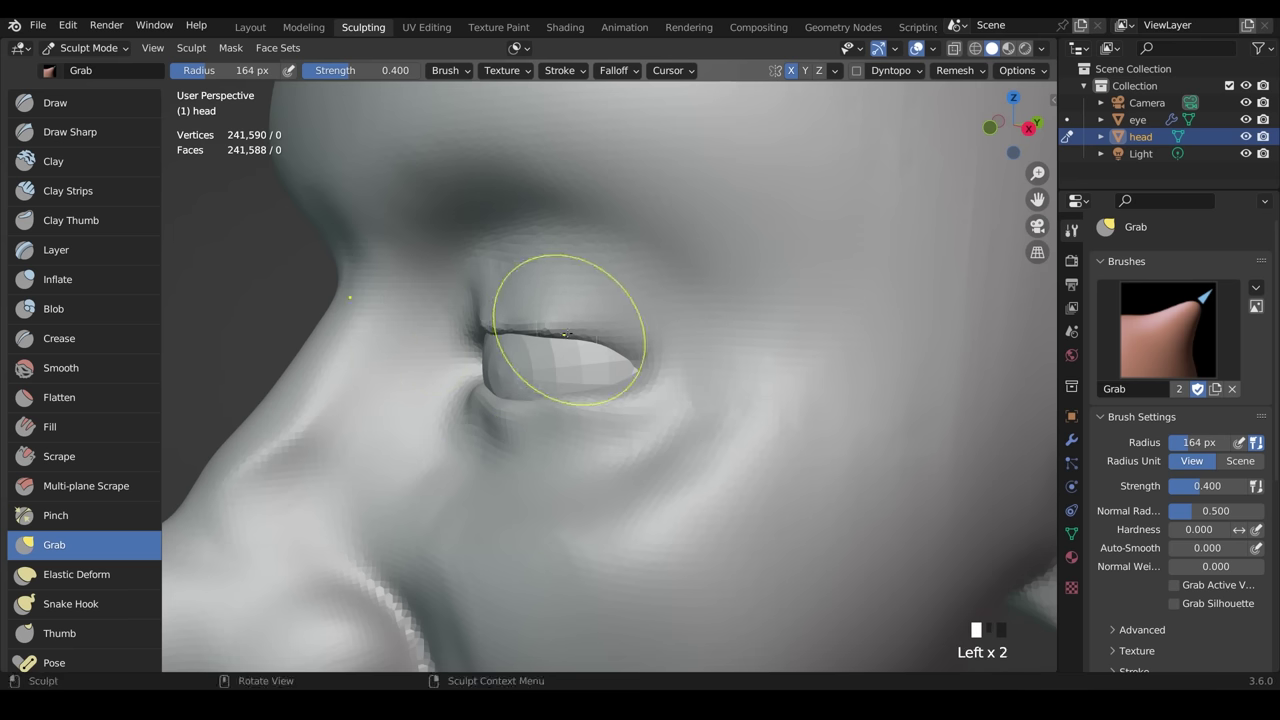
pyautogui.moveTo(521, 364); pyautogui.dragTo(538, 347, button='middle')
pyautogui.moveTo(500, 340); pyautogui.dragTo(503, 348)
pyautogui.moveTo(510, 338); pyautogui.dragTo(512, 346)
pyautogui.moveTo(505, 342); pyautogui.dragTo(506, 347)
pyautogui.moveTo(498, 341); pyautogui.dragTo(496, 348)
pyautogui.moveTo(496, 348); pyautogui.dragTo(575, 342, button='middle')
pyautogui.moveTo(445, 341); pyautogui.dragTo(440, 347)
pyautogui.moveTo(432, 352); pyautogui.dragTo(428, 358)
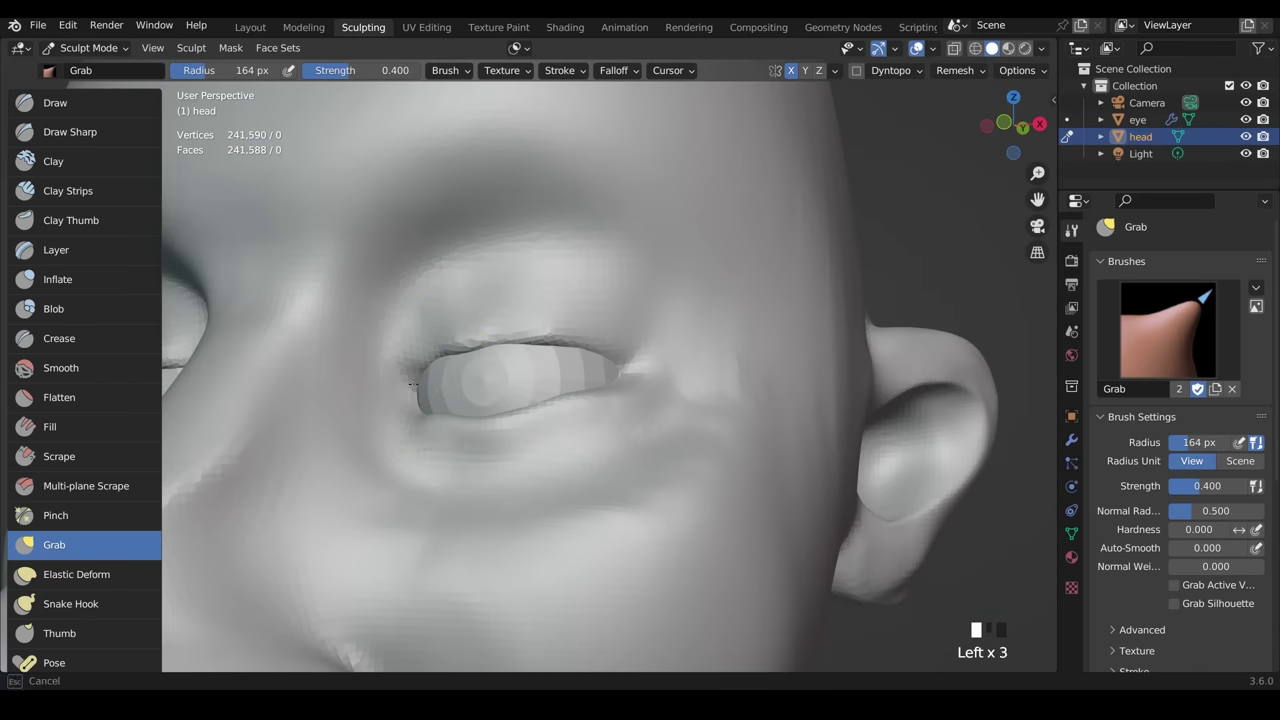
# - Refine the eye's inner corner and the edges of both eyelids from several angles with the Grab brush
pyautogui.moveTo(455, 350); pyautogui.dragTo(482, 368, button='middle')
pyautogui.moveTo(440, 352); pyautogui.dragTo(434, 343)
pyautogui.moveTo(500, 370); pyautogui.dragTo(512, 382, button='middle')
pyautogui.moveTo(596, 382); pyautogui.dragTo(598, 388)
pyautogui.click(469, 413)
pyautogui.click(469, 413)
pyautogui.click(469, 413)
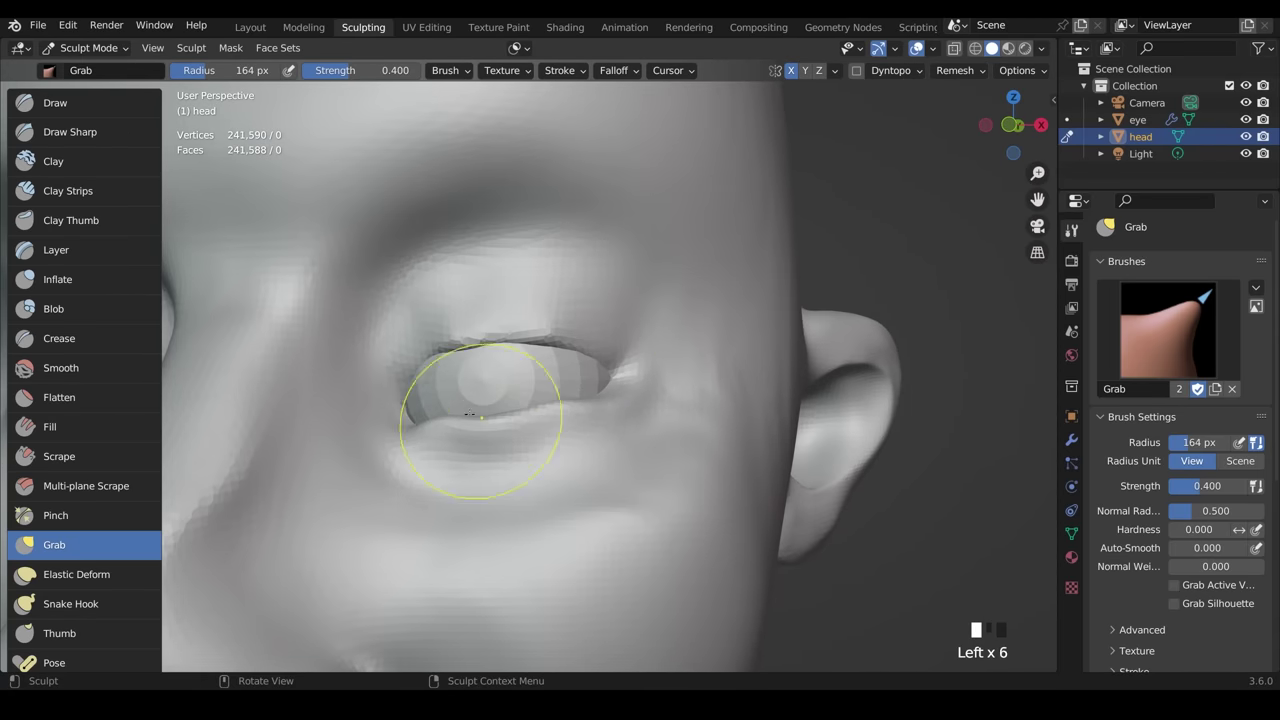
pyautogui.moveTo(545, 374); pyautogui.dragTo(495, 395, button='middle')
pyautogui.moveTo(495, 395)
pyautogui.mouseDown(button='middle')
pyautogui.moveTo(443, 414)
pyautogui.moveTo(380, 386)
pyautogui.moveTo(531, 329)
pyautogui.moveTo(512, 335)
pyautogui.mouseUp(button='middle')
pyautogui.click(380, 386)
pyautogui.moveTo(470, 340); pyautogui.dragTo(430, 347)
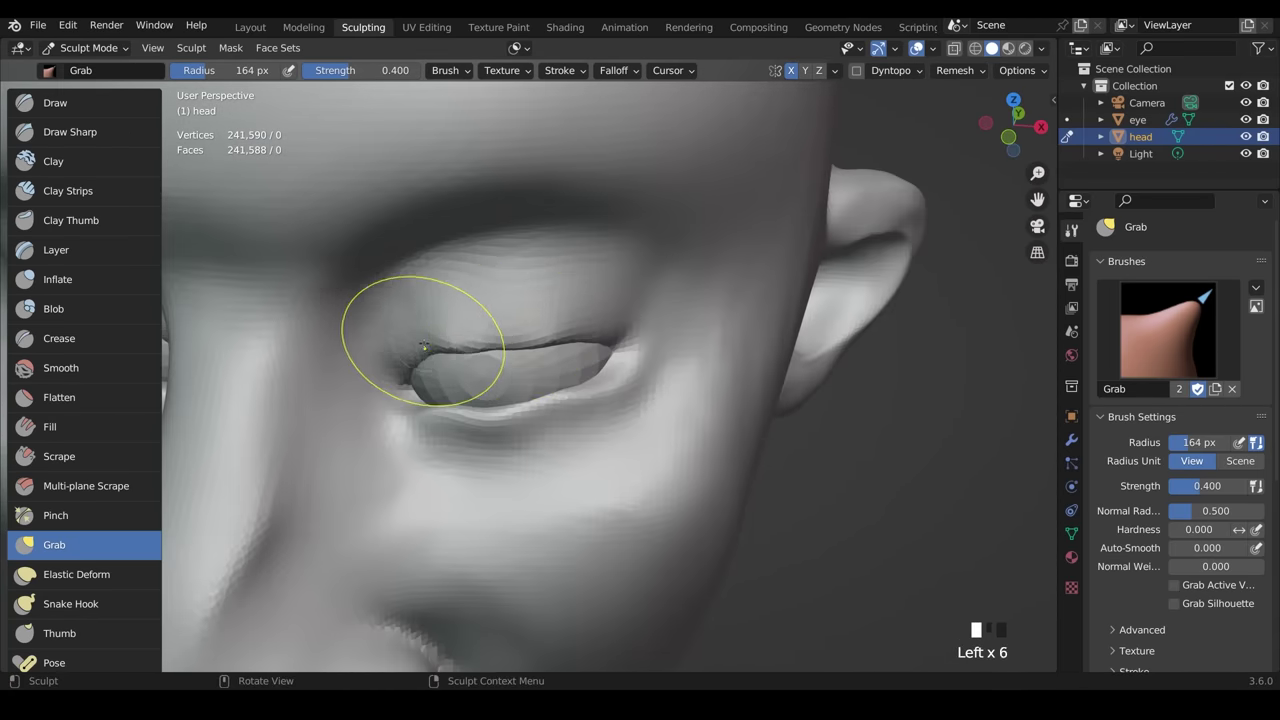
# - Smooth the eye's inner corner and pull the lower eyelid down to open the eye with the Grab brush
pyautogui.moveTo(600, 295); pyautogui.dragTo(535, 268, button='middle')
pyautogui.keyDown('shift'); pyautogui.moveTo(435, 350); pyautogui.dragTo(468, 425); pyautogui.keyUp('shift')
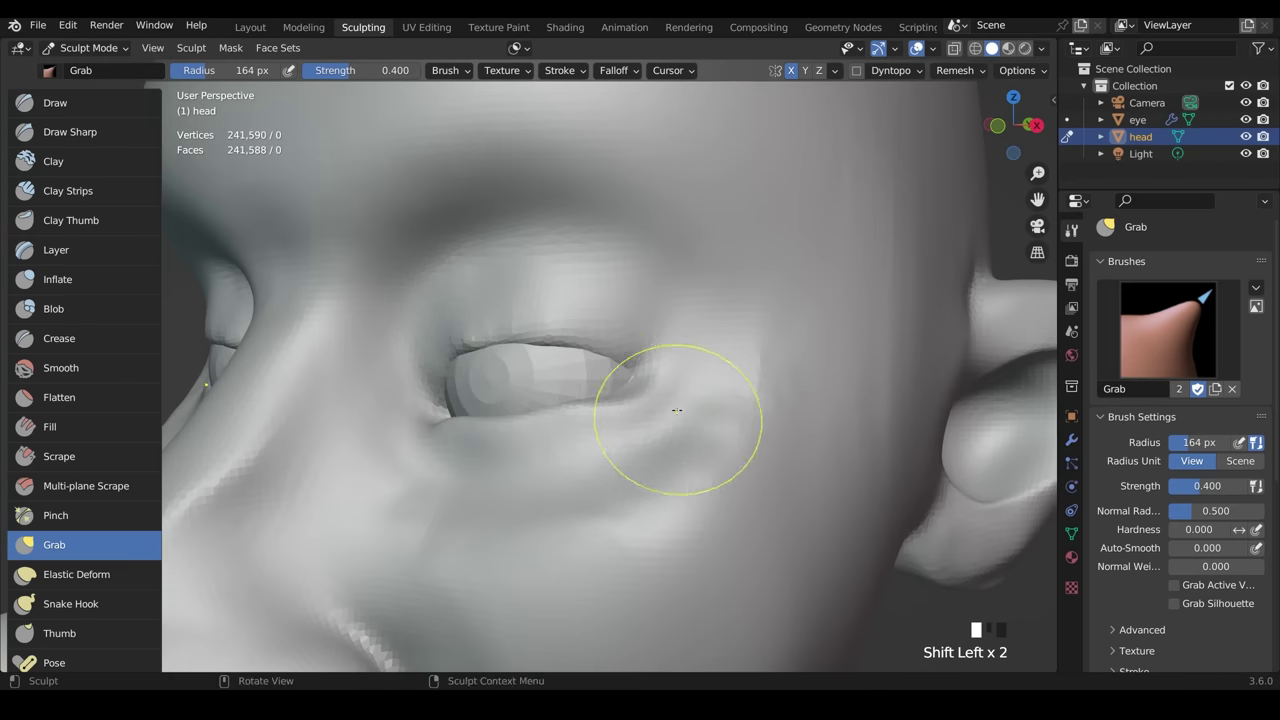
pyautogui.moveTo(677, 410)
pyautogui.keyDown('ctrl'); pyautogui.mouseDown(button='middle')
pyautogui.moveTo(691, 449)
pyautogui.moveTo(663, 571)
pyautogui.moveTo(796, 551)
pyautogui.moveTo(578, 385)
pyautogui.mouseUp(button='middle'); pyautogui.keyUp('ctrl')
pyautogui.click(537, 419)
pyautogui.moveTo(537, 419); pyautogui.dragTo(494, 424)
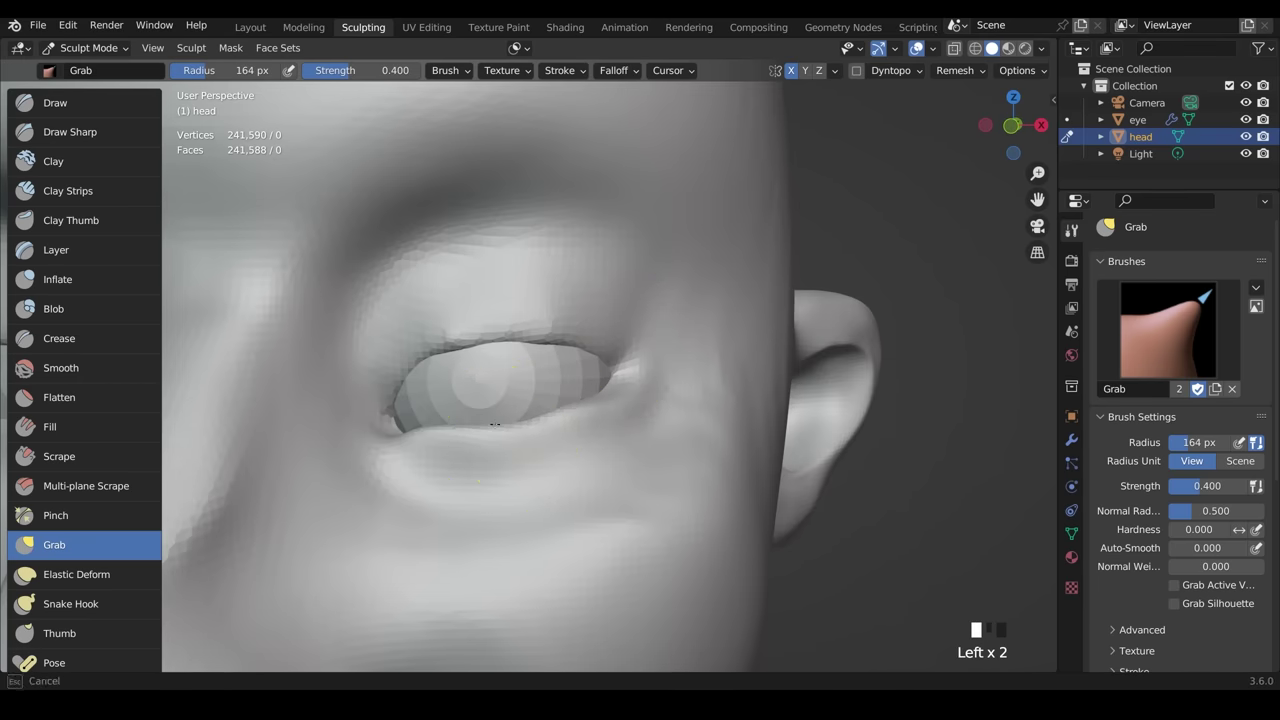
pyautogui.moveTo(609, 407)
pyautogui.mouseDown(button='middle')
pyautogui.moveTo(556, 368)
pyautogui.moveTo(600, 430)
pyautogui.moveTo(700, 514)
pyautogui.moveTo(729, 509)
pyautogui.moveTo(590, 490)
pyautogui.moveTo(663, 479)
pyautogui.moveTo(634, 392)
pyautogui.moveTo(572, 404)
pyautogui.mouseUp(button='middle')
pyautogui.click(497, 341)
pyautogui.click(615, 378)
# - Reduce the Grab brush radius to 127 px and fine-tune the outer parts of the upper and lower eyelids
pyautogui.press('f')
pyautogui.click(637, 408)
pyautogui.moveTo(568, 408); pyautogui.dragTo(552, 400)
pyautogui.click(488, 408)
pyautogui.moveTo(555, 428); pyautogui.dragTo(571, 443, button='middle')
pyautogui.click(572, 451)
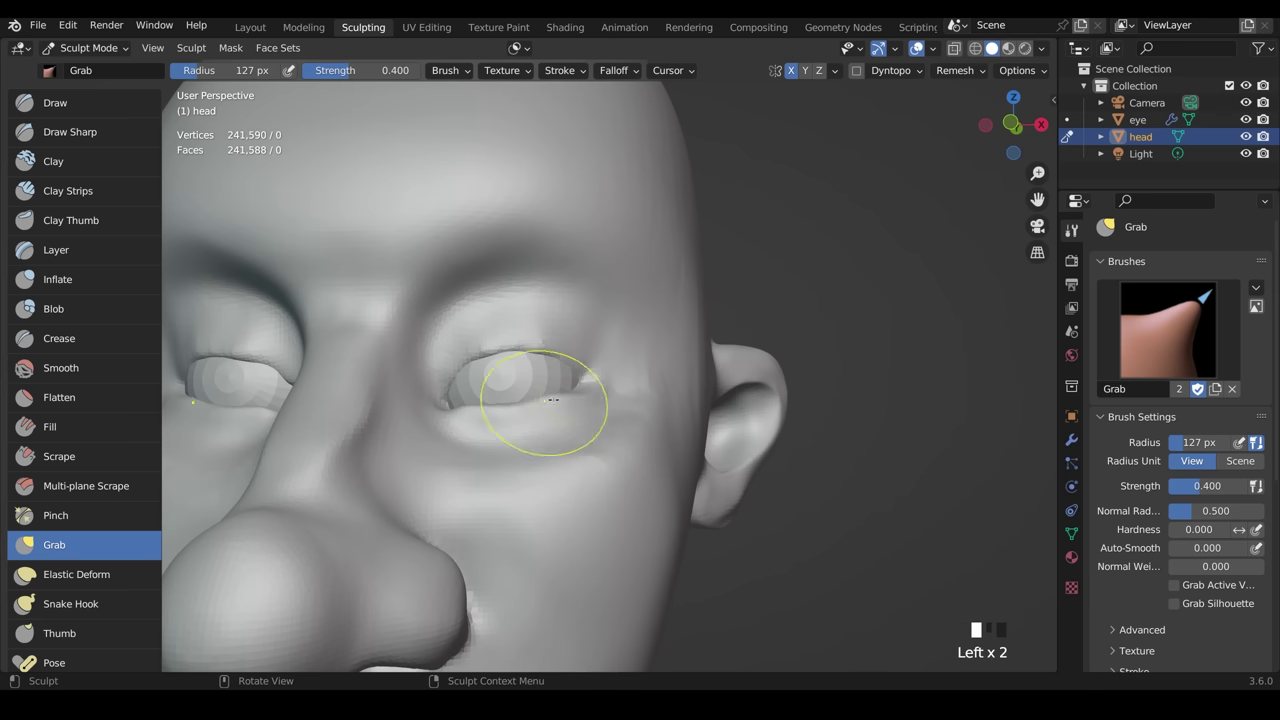
pyautogui.moveTo(567, 341); pyautogui.dragTo(509, 338, button='middle')
pyautogui.moveTo(509, 338); pyautogui.dragTo(515, 341)
pyautogui.moveTo(566, 353); pyautogui.dragTo(581, 346)
pyautogui.moveTo(592, 348)
pyautogui.mouseDown(button='middle')
pyautogui.moveTo(686, 394)
pyautogui.moveTo(823, 377)
pyautogui.mouseUp(button='middle')
pyautogui.moveTo(756, 335)
pyautogui.keyDown('ctrl'); pyautogui.mouseDown(button='middle')
pyautogui.moveTo(692, 498)
pyautogui.moveTo(706, 414)
pyautogui.moveTo(716, 493)
pyautogui.moveTo(657, 286)
pyautogui.mouseUp(button='middle'); pyautogui.keyUp('ctrl')
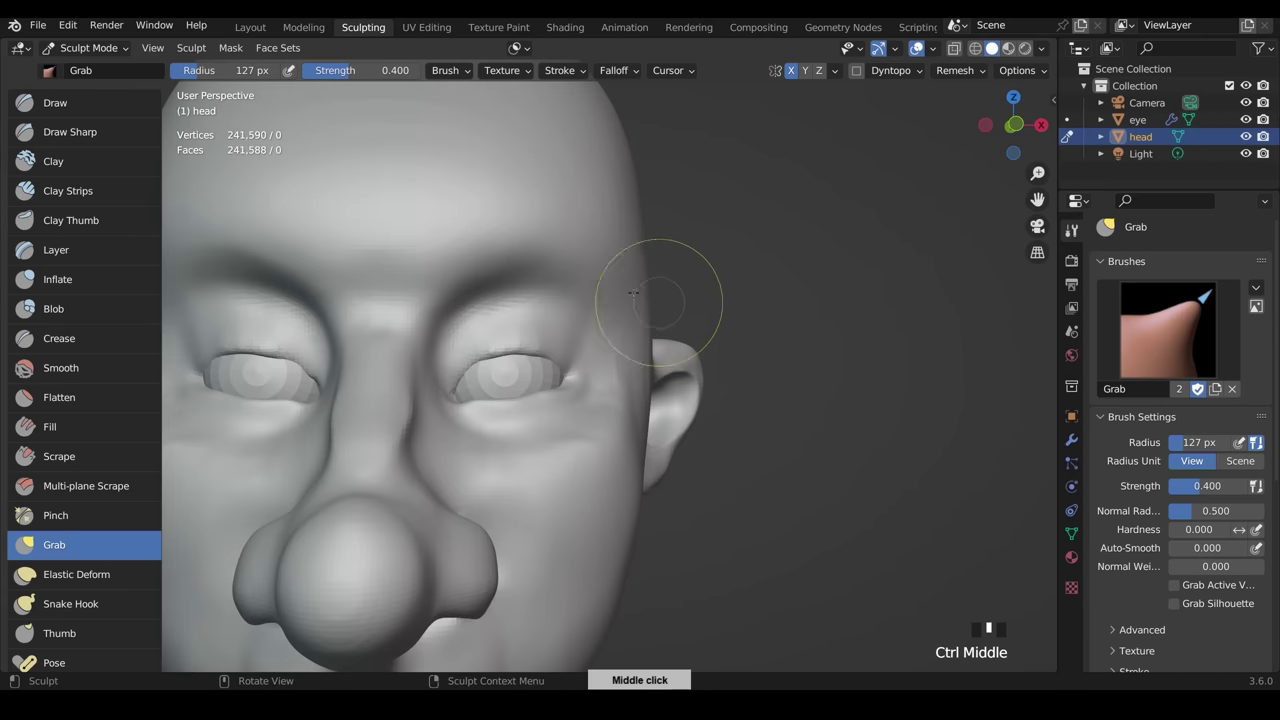
# - Remesh the head and carve the fold above the upper eyelid with Crease strokes at a 76 px radius
pyautogui.click(84, 340)
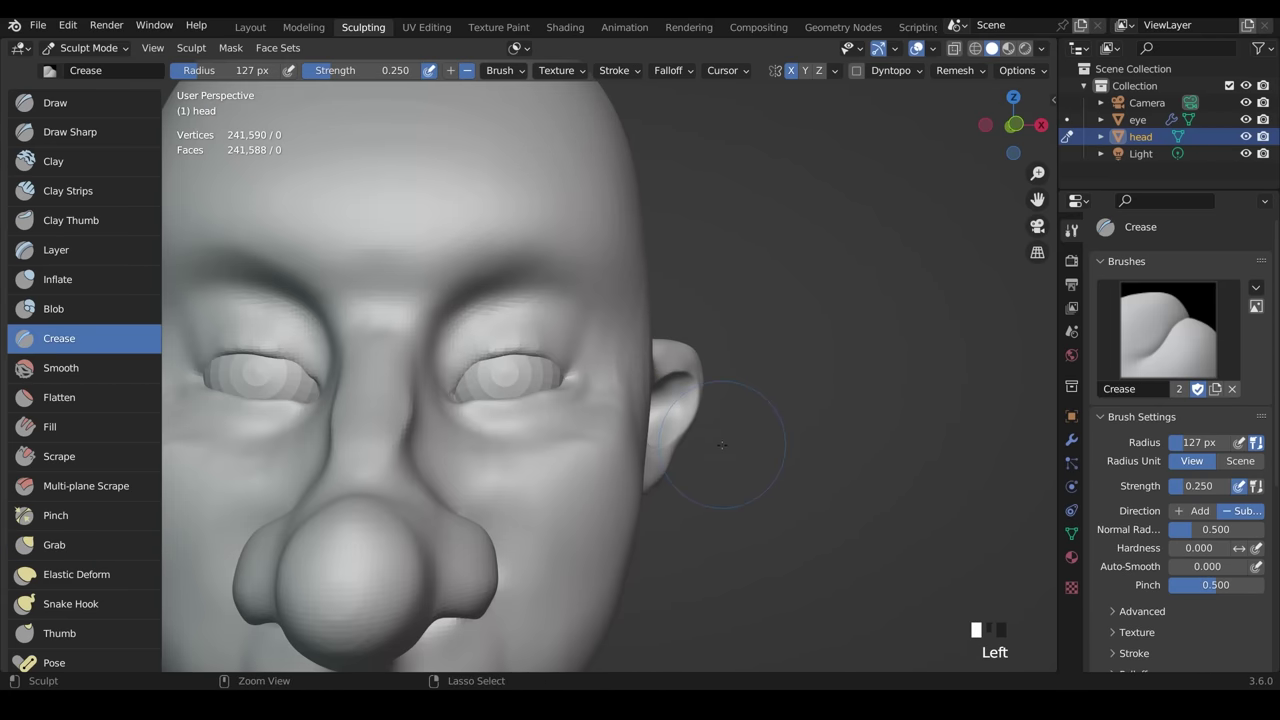
pyautogui.keyDown('ctrl'); pyautogui.moveTo(724, 456); pyautogui.dragTo(574, 326, button='middle'); pyautogui.keyUp('ctrl')
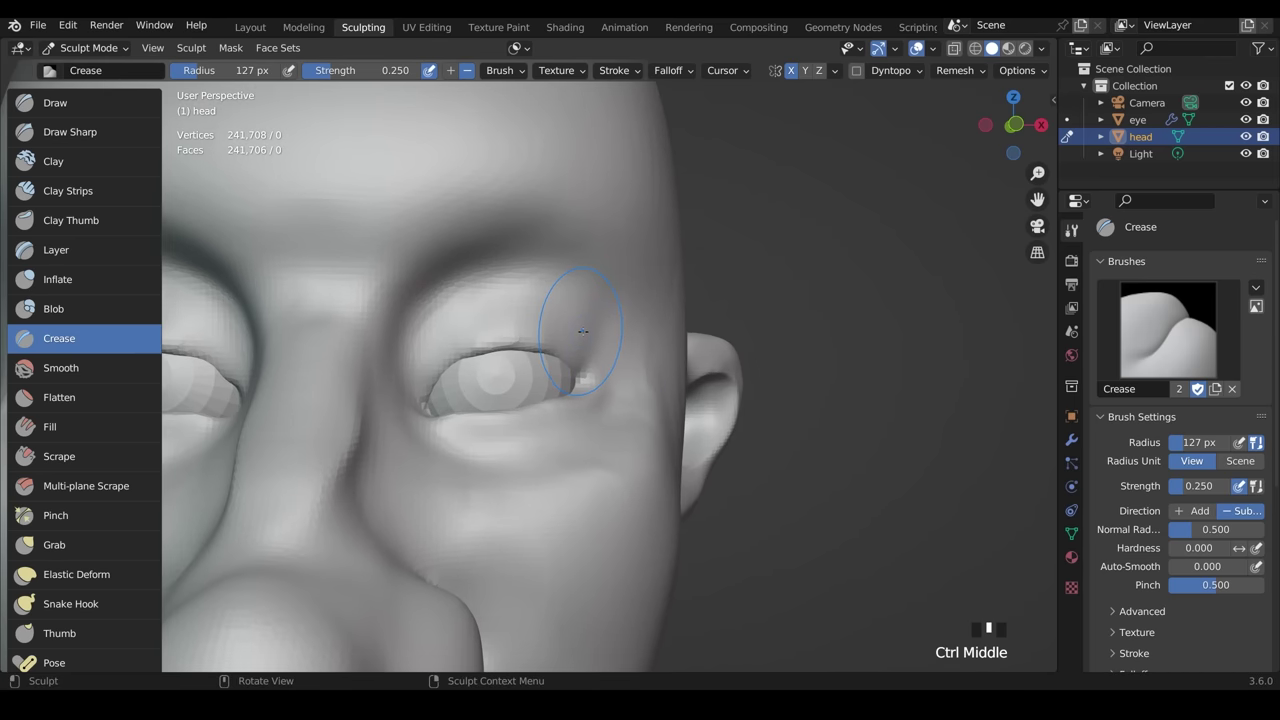
pyautogui.press('f')
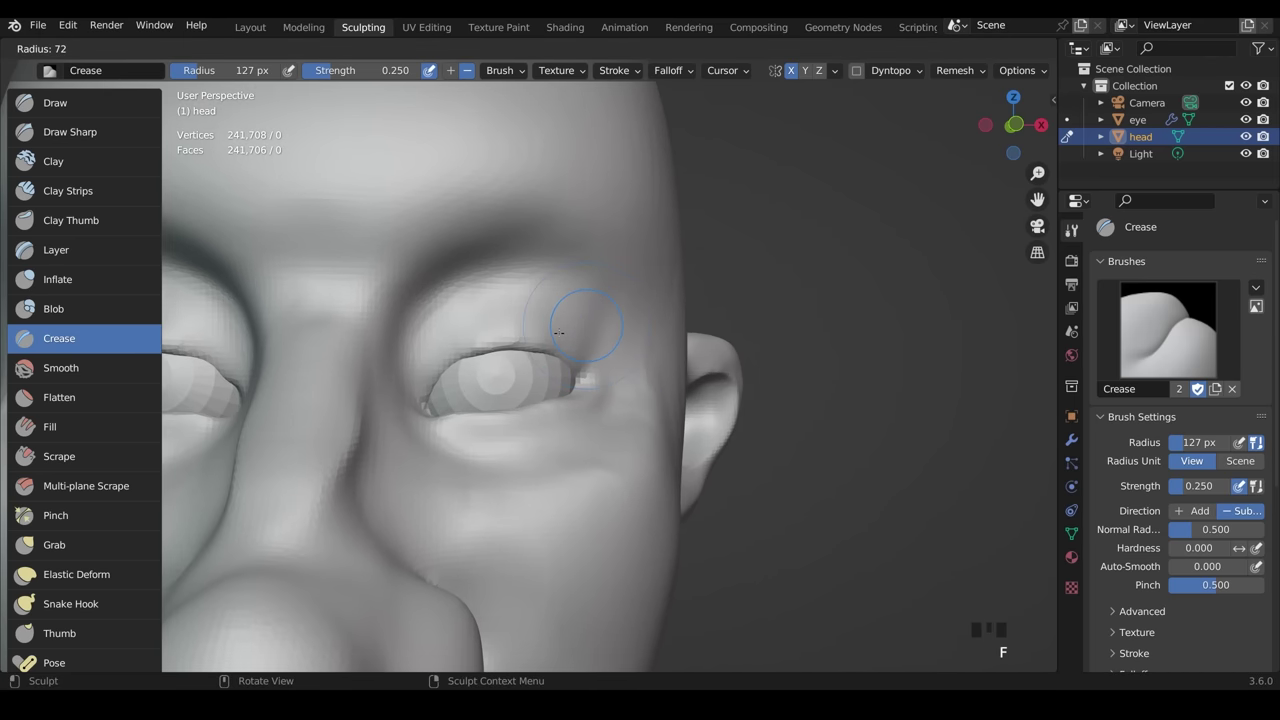
pyautogui.click(561, 334)
pyautogui.moveTo(509, 292)
pyautogui.mouseDown()
pyautogui.moveTo(469, 288)
pyautogui.moveTo(499, 306)
pyautogui.mouseUp()
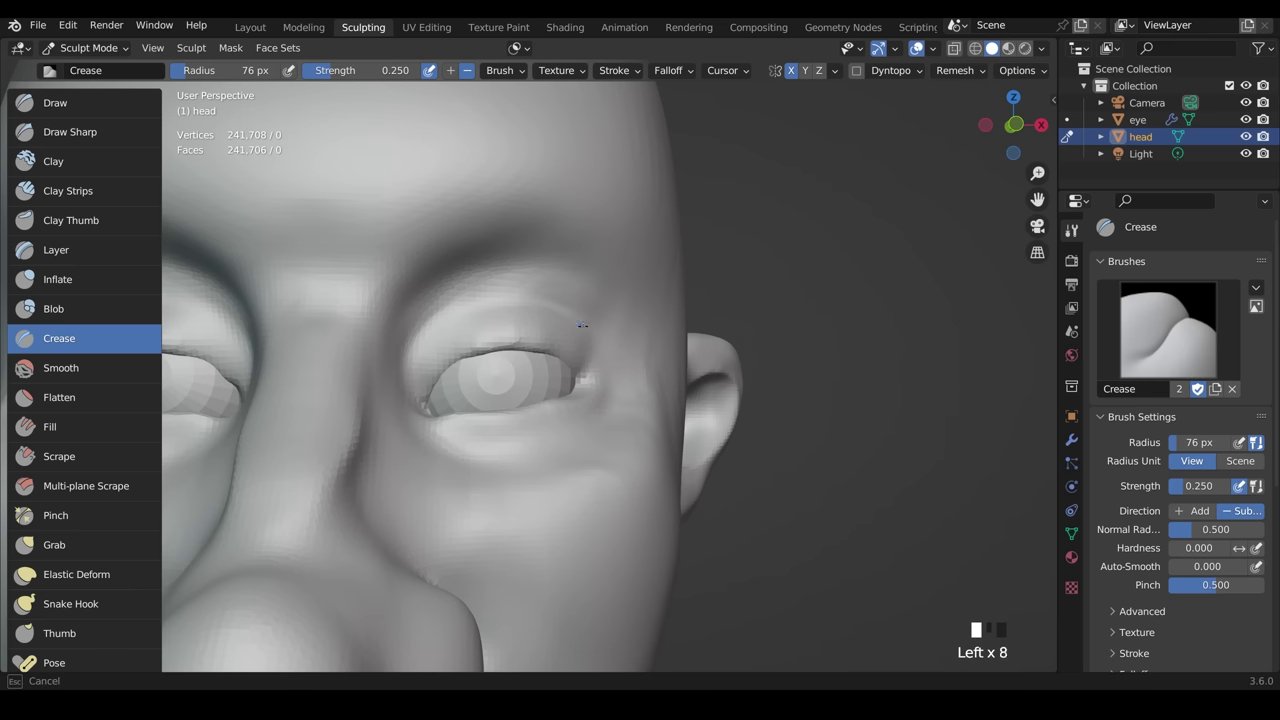
pyautogui.moveTo(582, 324); pyautogui.dragTo(495, 300)
pyautogui.moveTo(490, 302); pyautogui.dragTo(418, 354)
pyautogui.moveTo(425, 342); pyautogui.dragTo(412, 388)
# - Crease diagonal folds beneath the eye from its inner and outer corners, then smooth the upper cheek
pyautogui.moveTo(430, 425); pyautogui.dragTo(518, 507)
pyautogui.moveTo(438, 436); pyautogui.dragTo(474, 468)
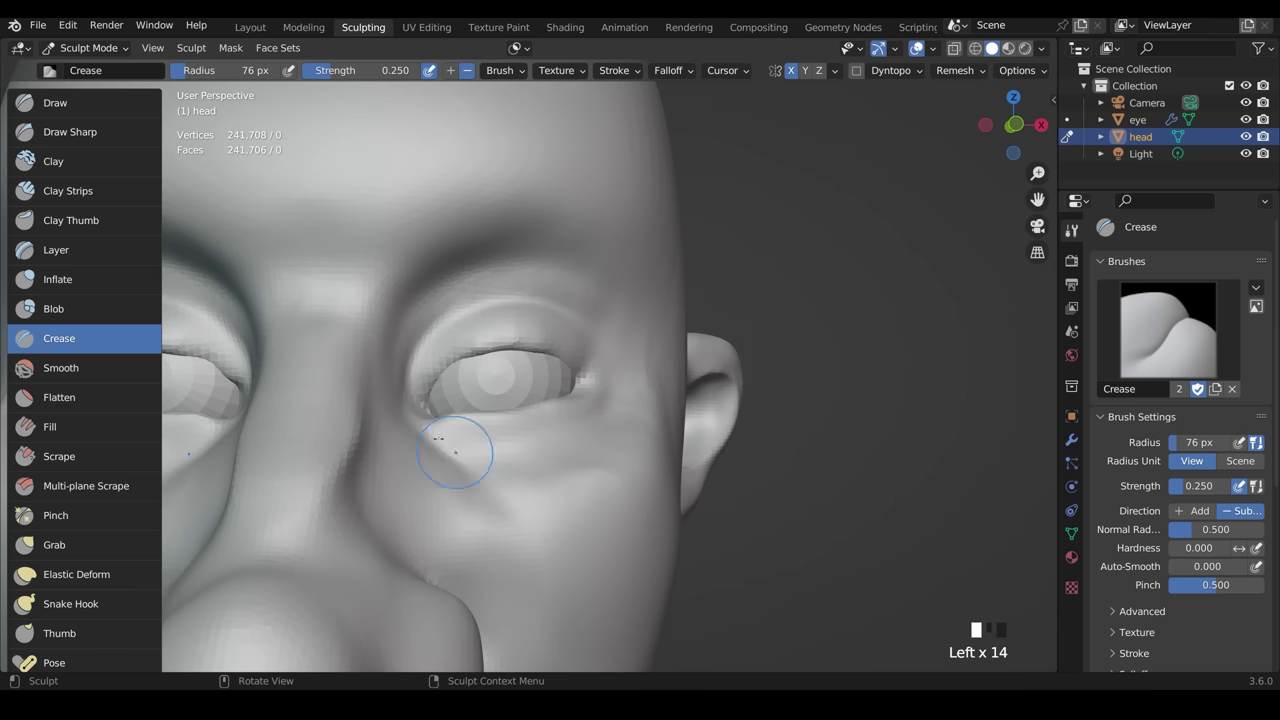
pyautogui.moveTo(625, 371); pyautogui.dragTo(565, 460)
pyautogui.moveTo(565, 460); pyautogui.dragTo(529, 517)
pyautogui.keyDown('shift'); pyautogui.moveTo(600, 474); pyautogui.dragTo(548, 520); pyautogui.keyUp('shift')
pyautogui.moveTo(604, 480)
pyautogui.keyDown('shift'); pyautogui.mouseDown()
pyautogui.moveTo(560, 528)
pyautogui.moveTo(506, 492)
pyautogui.mouseUp(); pyautogui.keyUp('shift')
pyautogui.keyDown('shift'); pyautogui.moveTo(480, 455); pyautogui.dragTo(572, 500); pyautogui.keyUp('shift')
pyautogui.keyDown('shift'); pyautogui.moveTo(604, 477); pyautogui.dragTo(533, 520); pyautogui.keyUp('shift')
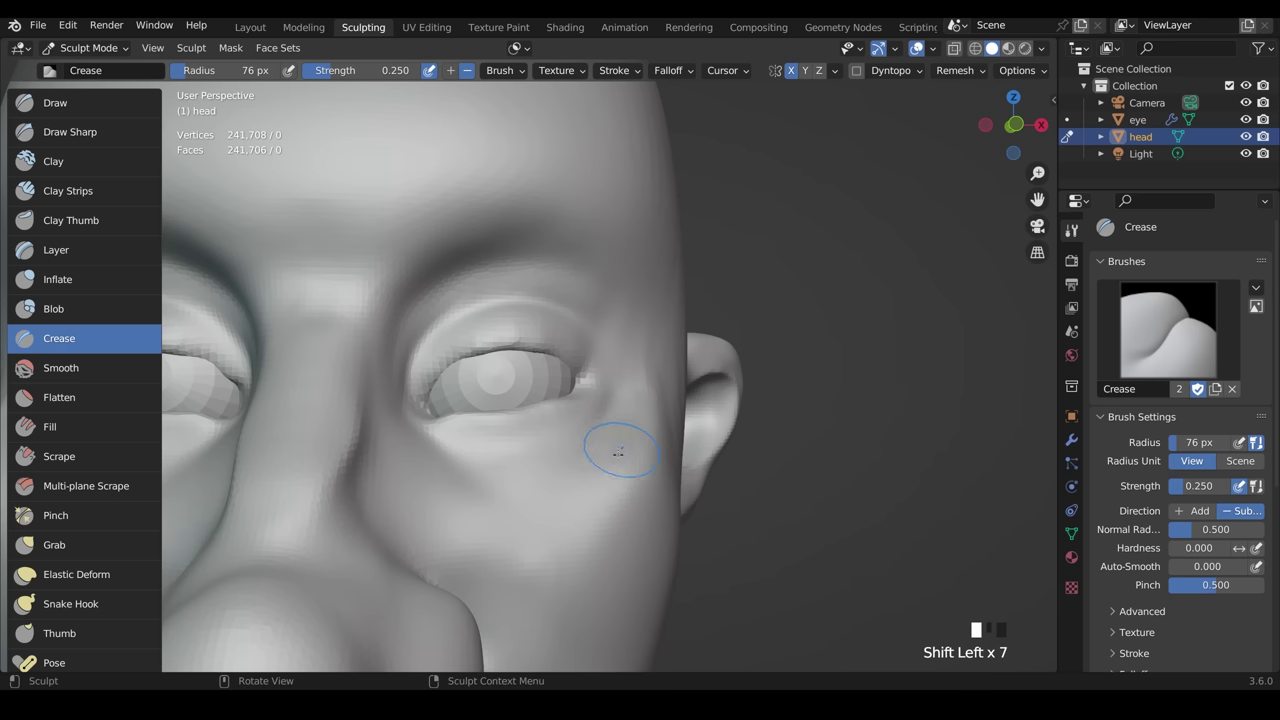
# - Crease the outer cheek below the eye again and blend the strokes with smoothing
pyautogui.moveTo(618, 452); pyautogui.dragTo(578, 508)
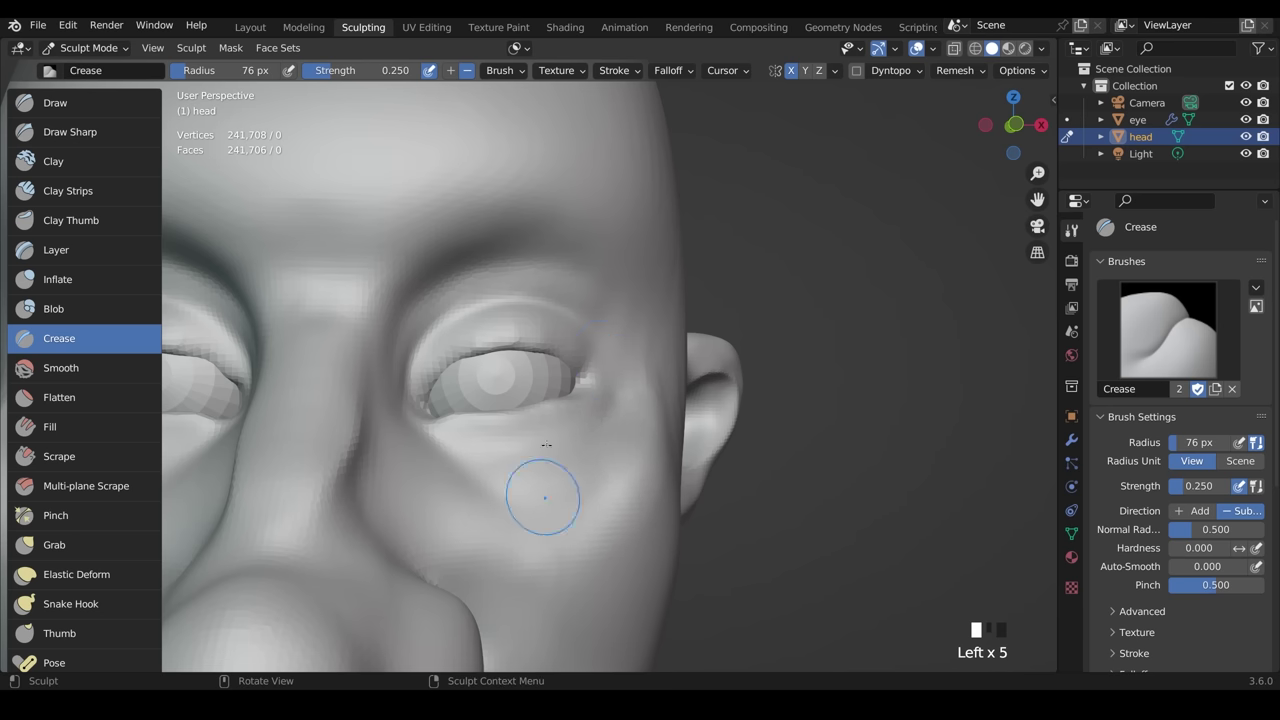
pyautogui.moveTo(604, 452)
pyautogui.mouseDown()
pyautogui.moveTo(550, 498)
pyautogui.moveTo(562, 518)
pyautogui.mouseUp()
pyautogui.keyDown('shift'); pyautogui.moveTo(614, 470); pyautogui.dragTo(562, 520); pyautogui.keyUp('shift')
pyautogui.keyDown('shift'); pyautogui.moveTo(610, 474); pyautogui.dragTo(562, 518); pyautogui.keyUp('shift')
pyautogui.keyDown('shift'); pyautogui.moveTo(610, 474); pyautogui.dragTo(560, 518); pyautogui.keyUp('shift')
pyautogui.keyDown('shift'); pyautogui.moveTo(606, 478); pyautogui.dragTo(578, 510); pyautogui.keyUp('shift')
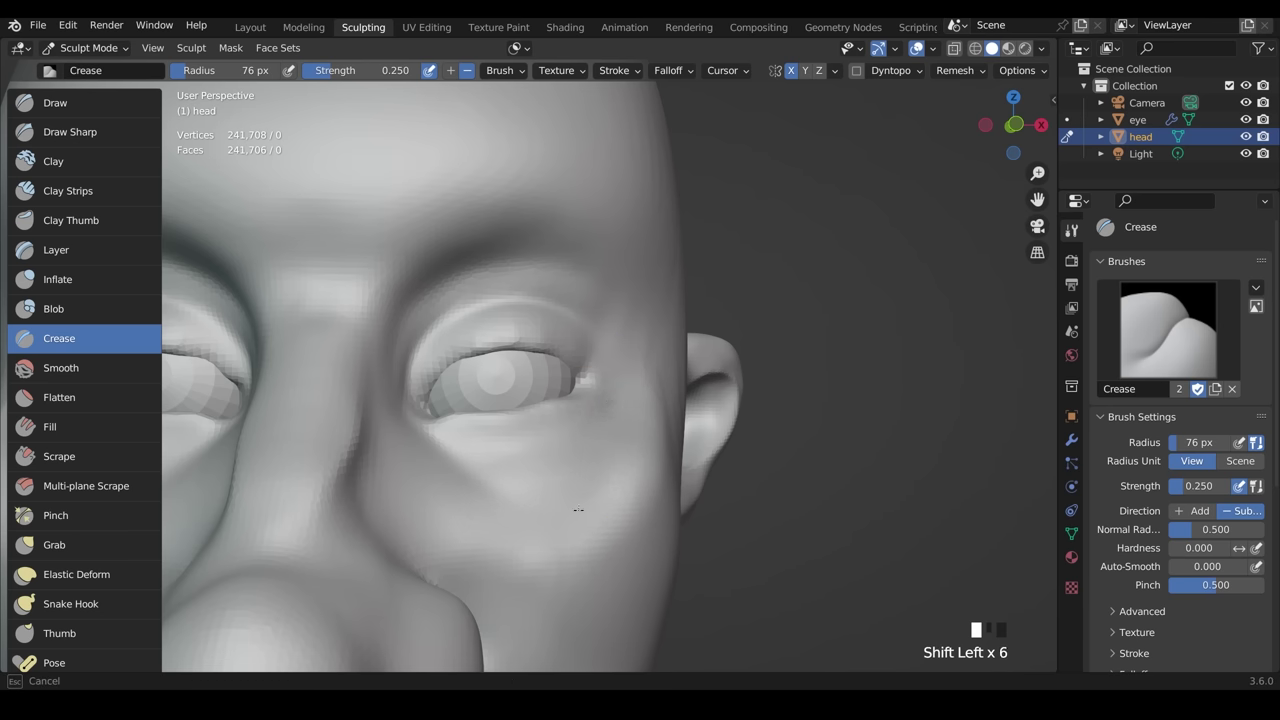
# - Add crow's-feet wrinkles beside the outer eye corner with Crease strokes at a 40 px radius, smoothing them lightly
pyautogui.press('f')
pyautogui.click(631, 402)
pyautogui.moveTo(627, 373); pyautogui.dragTo(625, 371)
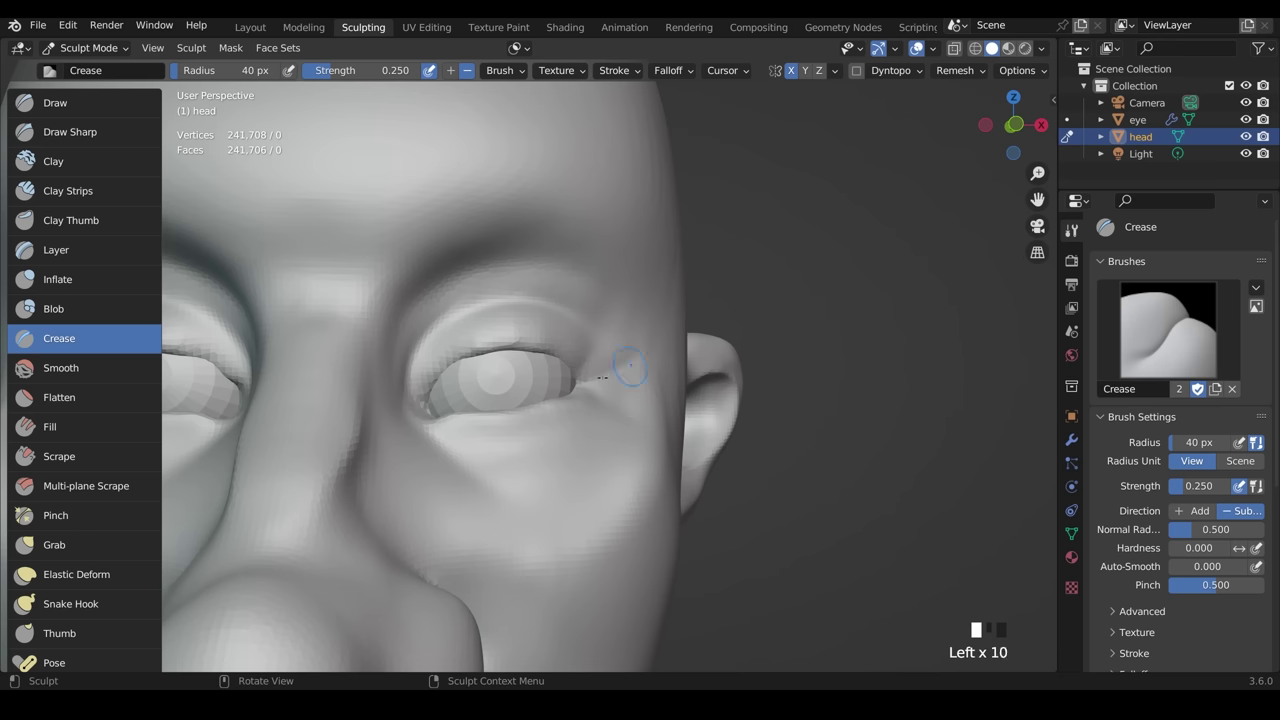
pyautogui.moveTo(709, 347)
pyautogui.keyDown('ctrl'); pyautogui.mouseDown(button='middle')
pyautogui.moveTo(705, 395)
pyautogui.moveTo(645, 408)
pyautogui.moveTo(643, 370)
pyautogui.mouseUp(button='middle'); pyautogui.keyUp('ctrl')
pyautogui.keyDown('shift'); pyautogui.moveTo(643, 370); pyautogui.dragTo(642, 369); pyautogui.keyUp('shift')
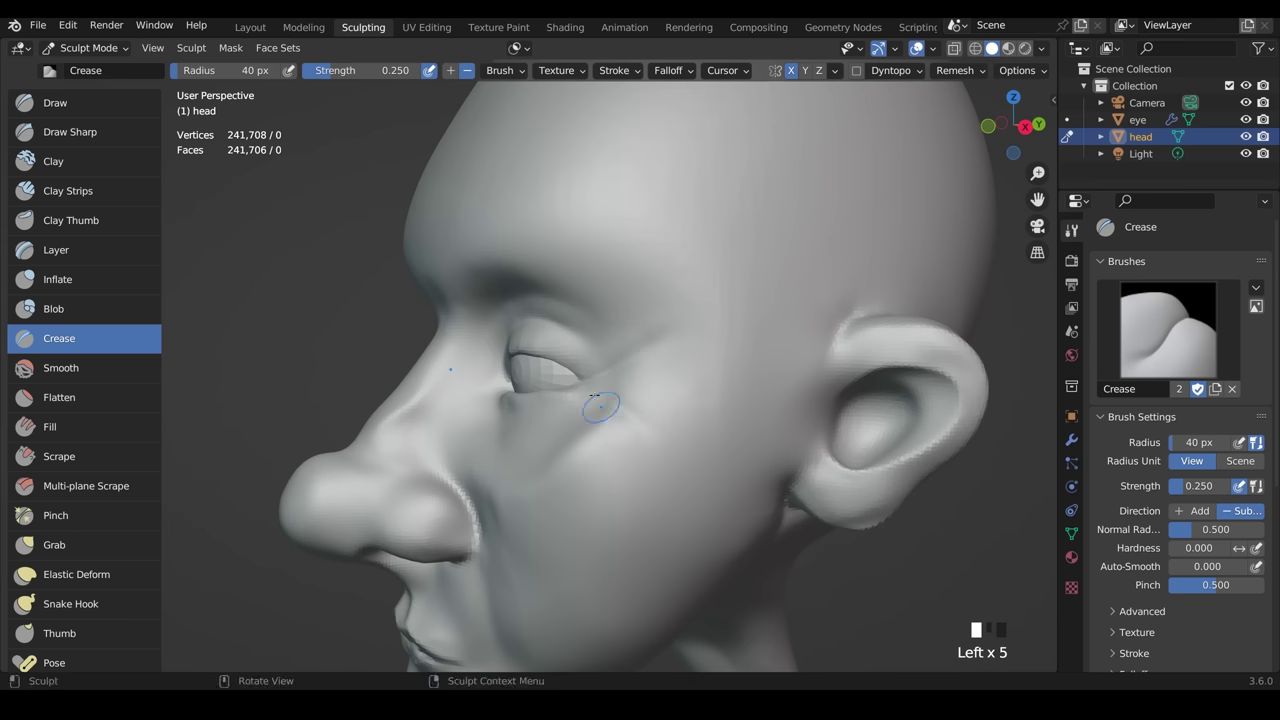
pyautogui.moveTo(643, 384); pyautogui.dragTo(650, 386)
pyautogui.moveTo(625, 381); pyautogui.dragTo(660, 385)
pyautogui.moveTo(640, 383); pyautogui.dragTo(675, 386)
pyautogui.moveTo(677, 386); pyautogui.dragTo(745, 390, button='middle')
pyautogui.moveTo(638, 350)
pyautogui.keyDown('shift'); pyautogui.mouseDown()
pyautogui.moveTo(651, 334)
pyautogui.moveTo(655, 350)
pyautogui.mouseUp(); pyautogui.keyUp('shift')
# - Raise the rims of the upper and lower eyelids with inverted Crease strokes, then crease the inner eye corner
pyautogui.moveTo(690, 380)
pyautogui.mouseDown(button='middle')
pyautogui.moveTo(729, 391)
pyautogui.moveTo(593, 335)
pyautogui.mouseUp(button='middle')
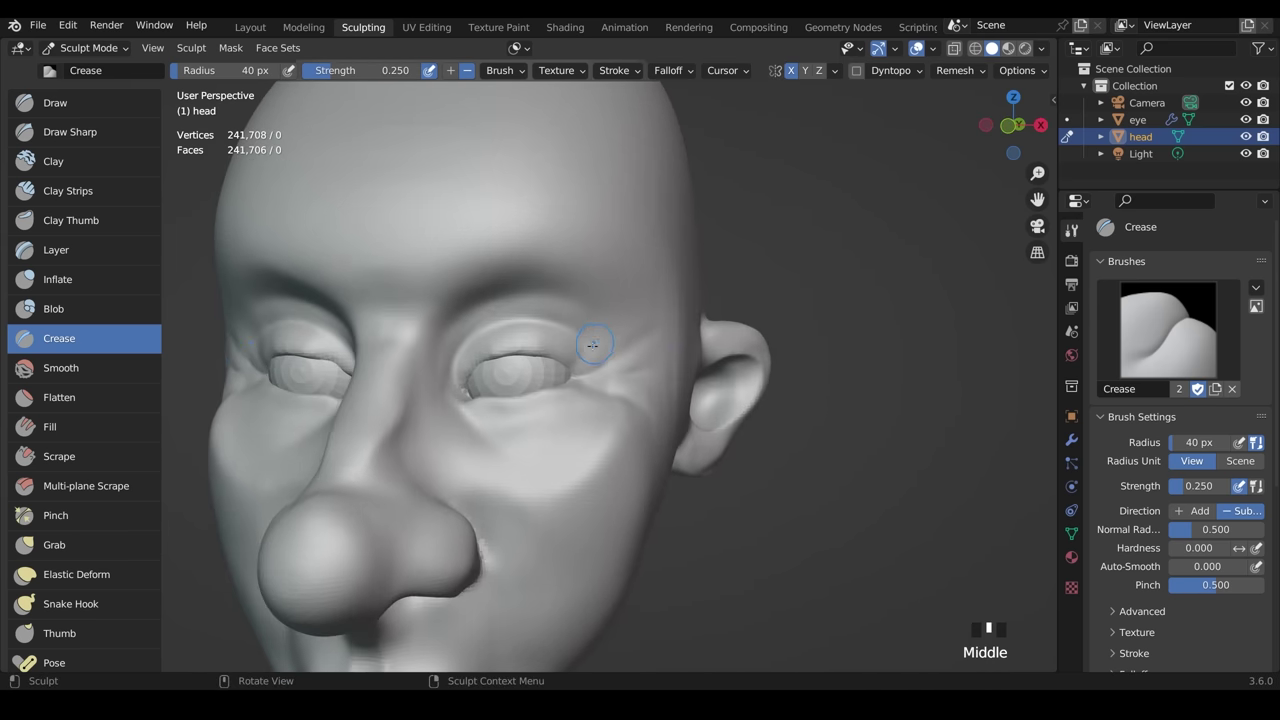
pyautogui.keyDown('ctrl'); pyautogui.moveTo(590, 405); pyautogui.dragTo(574, 280, button='middle'); pyautogui.keyUp('ctrl')
pyautogui.moveTo(568, 335); pyautogui.dragTo(571, 313, button='middle')
pyautogui.keyDown('ctrl'); pyautogui.moveTo(630, 378); pyautogui.dragTo(611, 356); pyautogui.keyUp('ctrl')
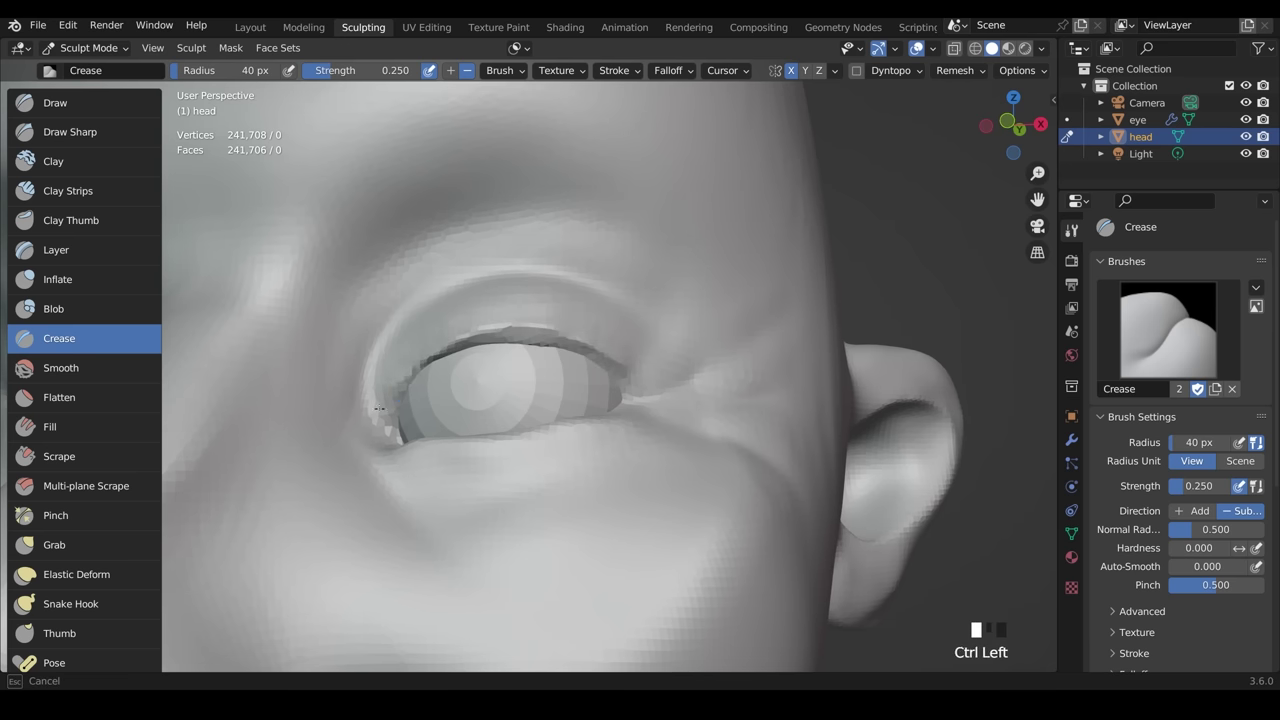
pyautogui.moveTo(630, 360)
pyautogui.mouseDown(button='middle')
pyautogui.moveTo(626, 451)
pyautogui.moveTo(612, 436)
pyautogui.mouseUp(button='middle')
pyautogui.keyDown('ctrl'); pyautogui.moveTo(594, 418); pyautogui.dragTo(510, 424); pyautogui.keyUp('ctrl')
pyautogui.moveTo(560, 422)
pyautogui.keyDown('ctrl'); pyautogui.mouseDown()
pyautogui.moveTo(633, 406)
pyautogui.moveTo(682, 376)
pyautogui.mouseUp(); pyautogui.keyUp('ctrl')
pyautogui.keyDown('ctrl'); pyautogui.moveTo(628, 411); pyautogui.dragTo(676, 382); pyautogui.keyUp('ctrl')
pyautogui.moveTo(632, 410)
pyautogui.keyDown('ctrl'); pyautogui.mouseDown()
pyautogui.moveTo(668, 388)
pyautogui.moveTo(615, 378)
pyautogui.mouseUp(); pyautogui.keyUp('ctrl')
pyautogui.moveTo(750, 379); pyautogui.dragTo(752, 379)
pyautogui.moveTo(704, 414)
pyautogui.mouseDown(button='middle')
pyautogui.moveTo(776, 368)
pyautogui.moveTo(757, 367)
pyautogui.mouseUp(button='middle')
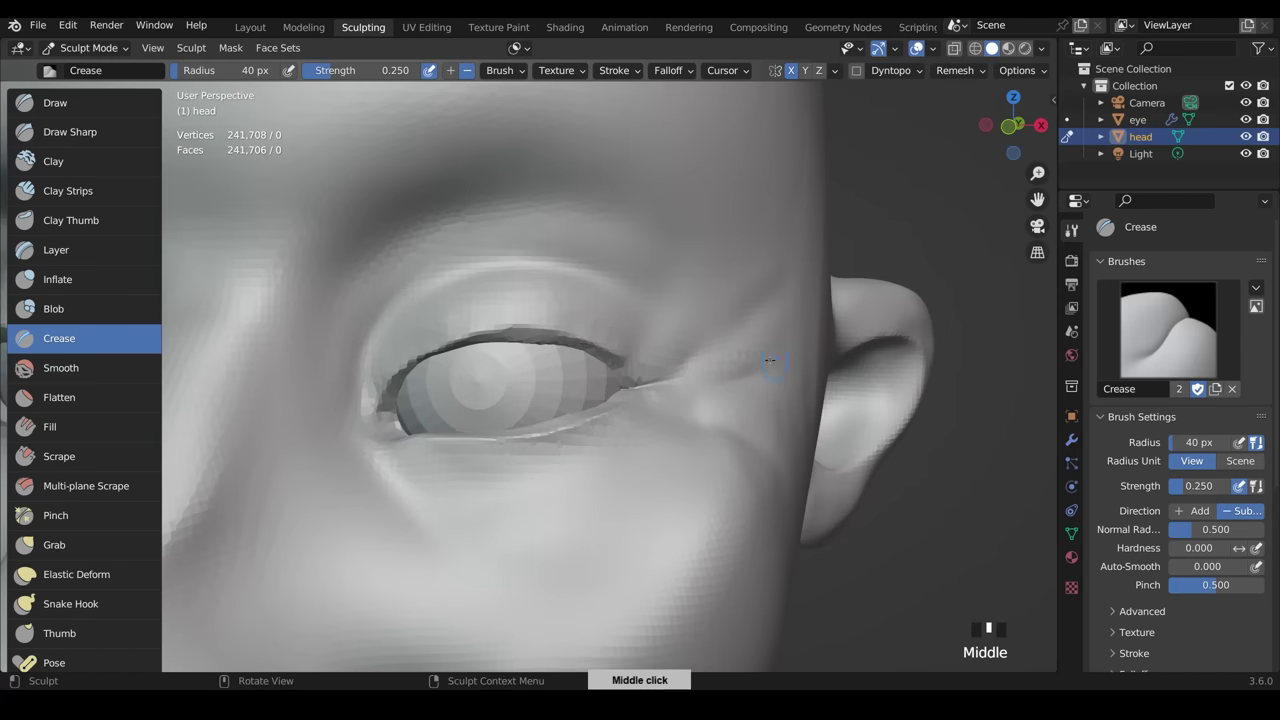
pyautogui.moveTo(402, 422); pyautogui.dragTo(388, 411)
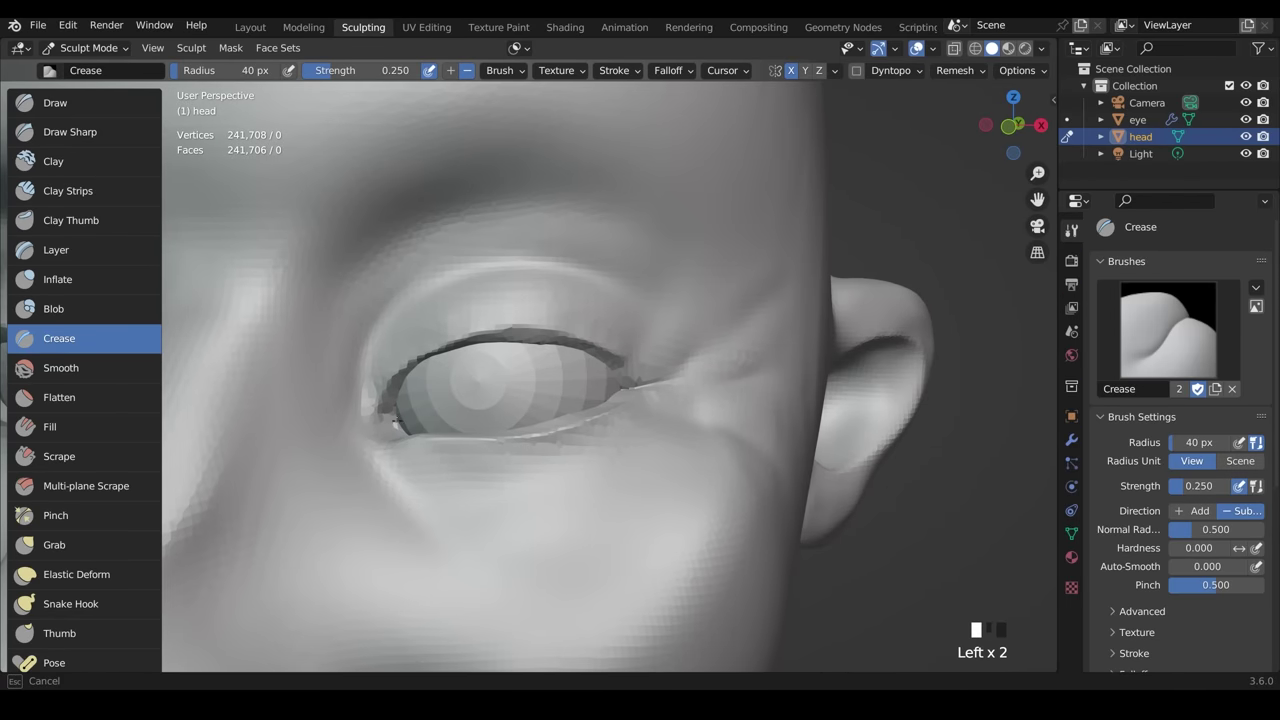
# - Remesh the head, then raise the upper eyelid rim toward the outer eye corner with inverted Crease strokes and smooth below the lower lid
pyautogui.keyDown('ctrl'); pyautogui.moveTo(502, 397); pyautogui.dragTo(722, 545, button='middle'); pyautogui.keyUp('ctrl')
pyautogui.moveTo(722, 545)
pyautogui.mouseDown(button='middle')
pyautogui.moveTo(715, 525)
pyautogui.moveTo(718, 560)
pyautogui.moveTo(705, 555)
pyautogui.moveTo(678, 397)
pyautogui.mouseUp(button='middle')
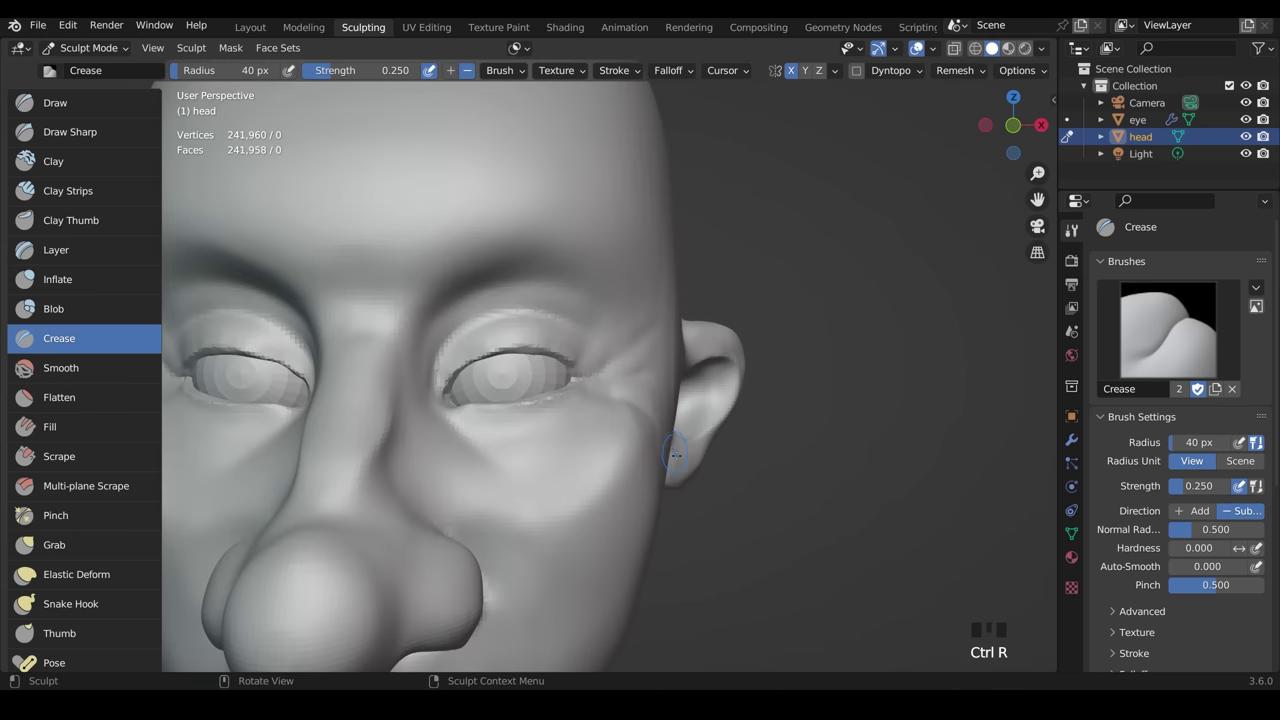
pyautogui.moveTo(675, 455); pyautogui.dragTo(595, 350, button='middle')
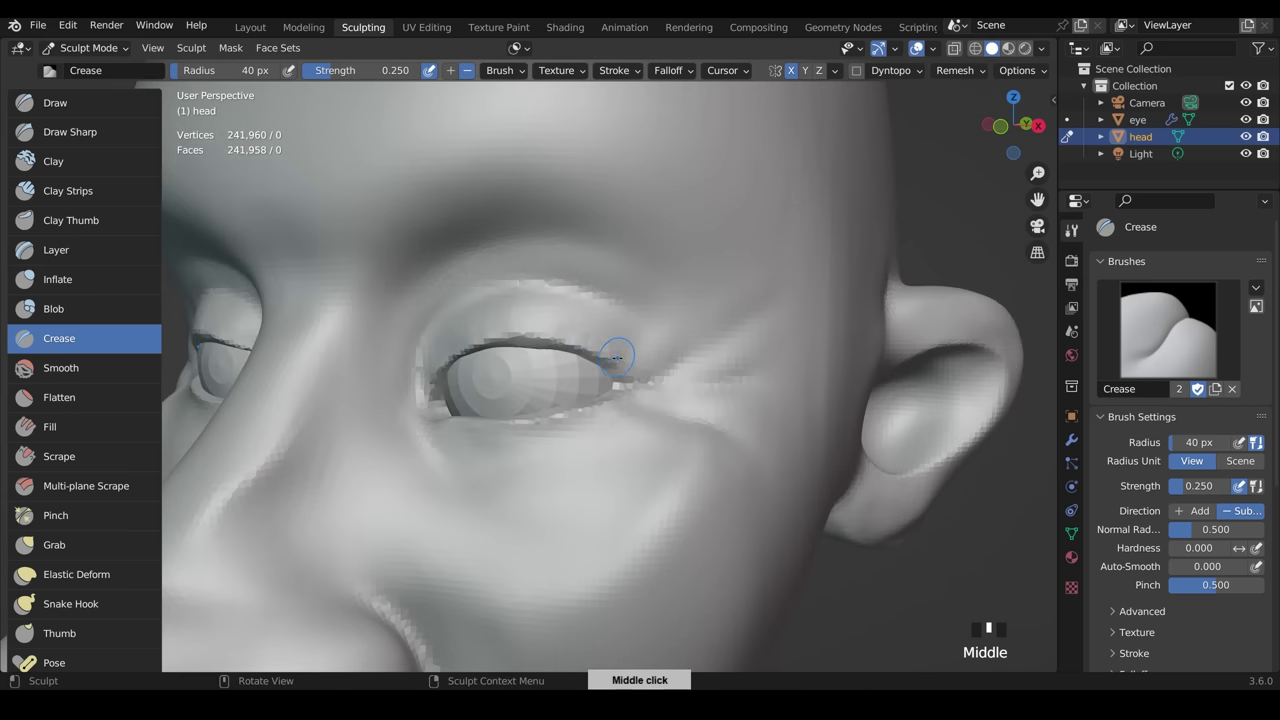
pyautogui.keyDown('ctrl'); pyautogui.moveTo(617, 357); pyautogui.dragTo(587, 346); pyautogui.keyUp('ctrl')
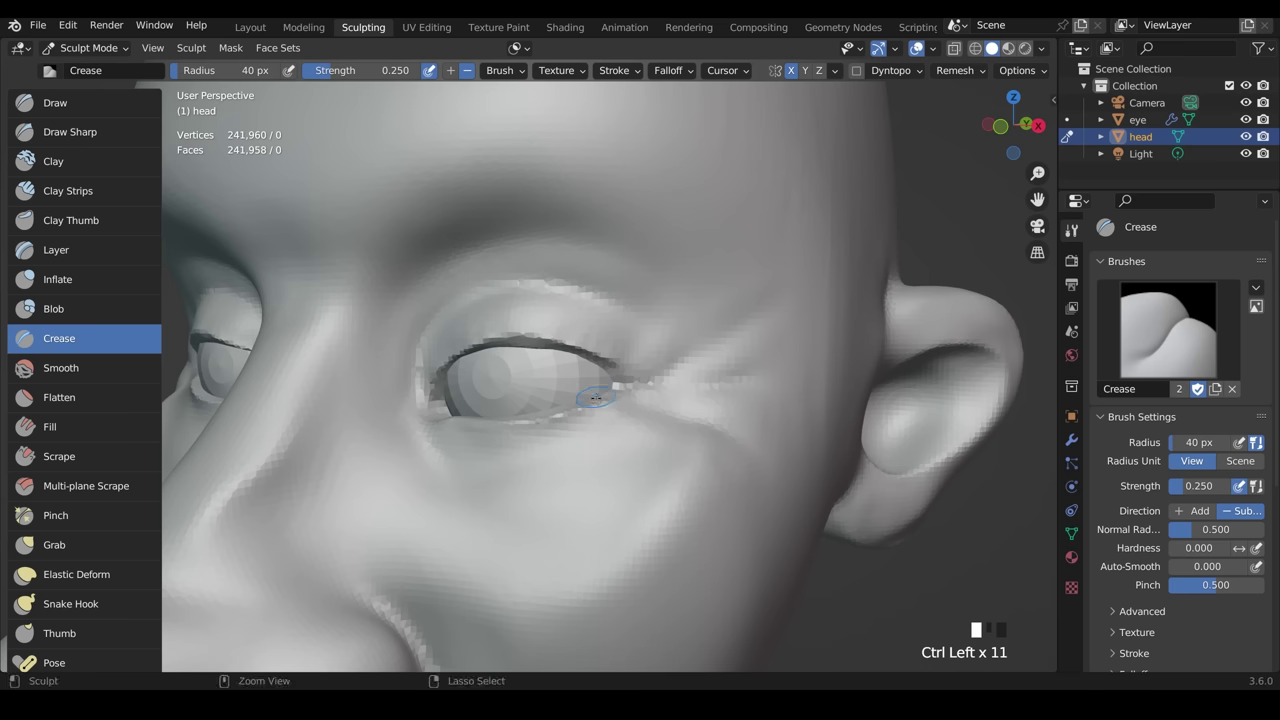
pyautogui.moveTo(598, 408)
pyautogui.keyDown('shift'); pyautogui.mouseDown()
pyautogui.moveTo(530, 426)
pyautogui.moveTo(562, 427)
pyautogui.mouseUp(); pyautogui.keyUp('shift')
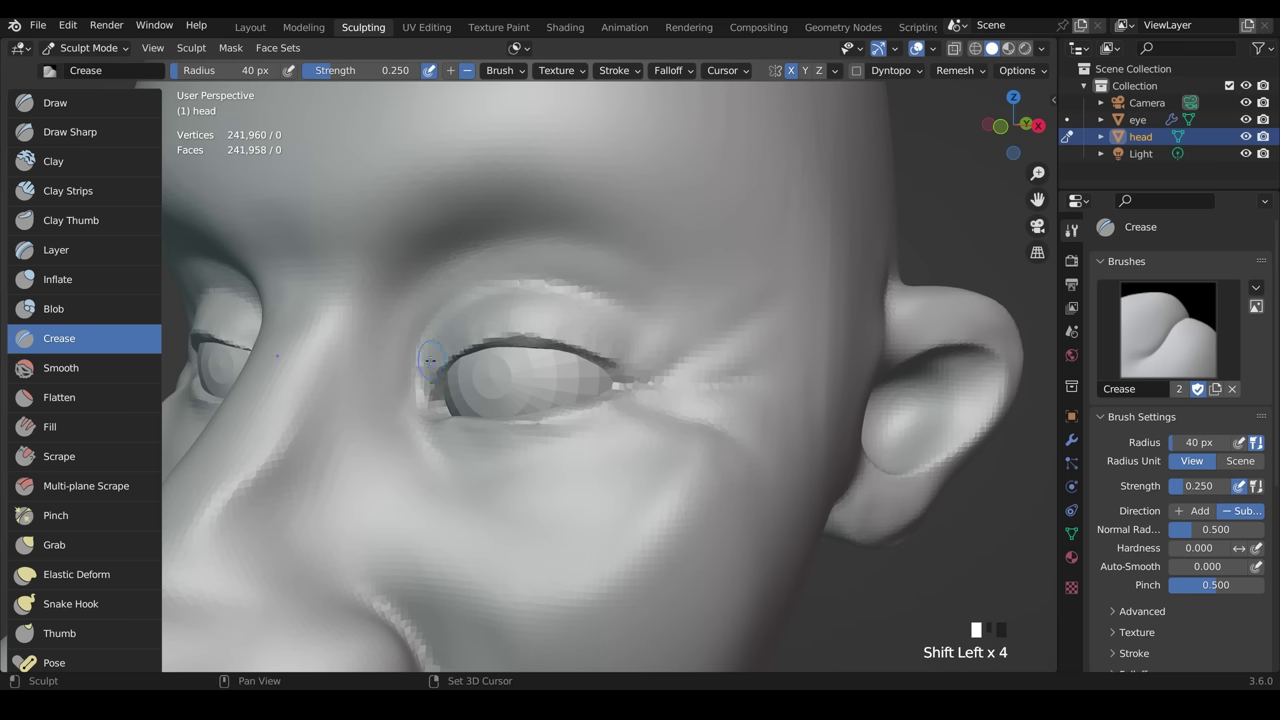
pyautogui.moveTo(621, 344); pyautogui.dragTo(630, 346, button='middle')
pyautogui.keyDown('ctrl'); pyautogui.moveTo(600, 354); pyautogui.dragTo(530, 337); pyautogui.keyUp('ctrl')
pyautogui.keyDown('ctrl'); pyautogui.moveTo(598, 353); pyautogui.dragTo(540, 338); pyautogui.keyUp('ctrl')
pyautogui.keyDown('ctrl'); pyautogui.moveTo(610, 360); pyautogui.dragTo(600, 355); pyautogui.keyUp('ctrl')
pyautogui.moveTo(557, 372); pyautogui.dragTo(452, 410, button='middle')
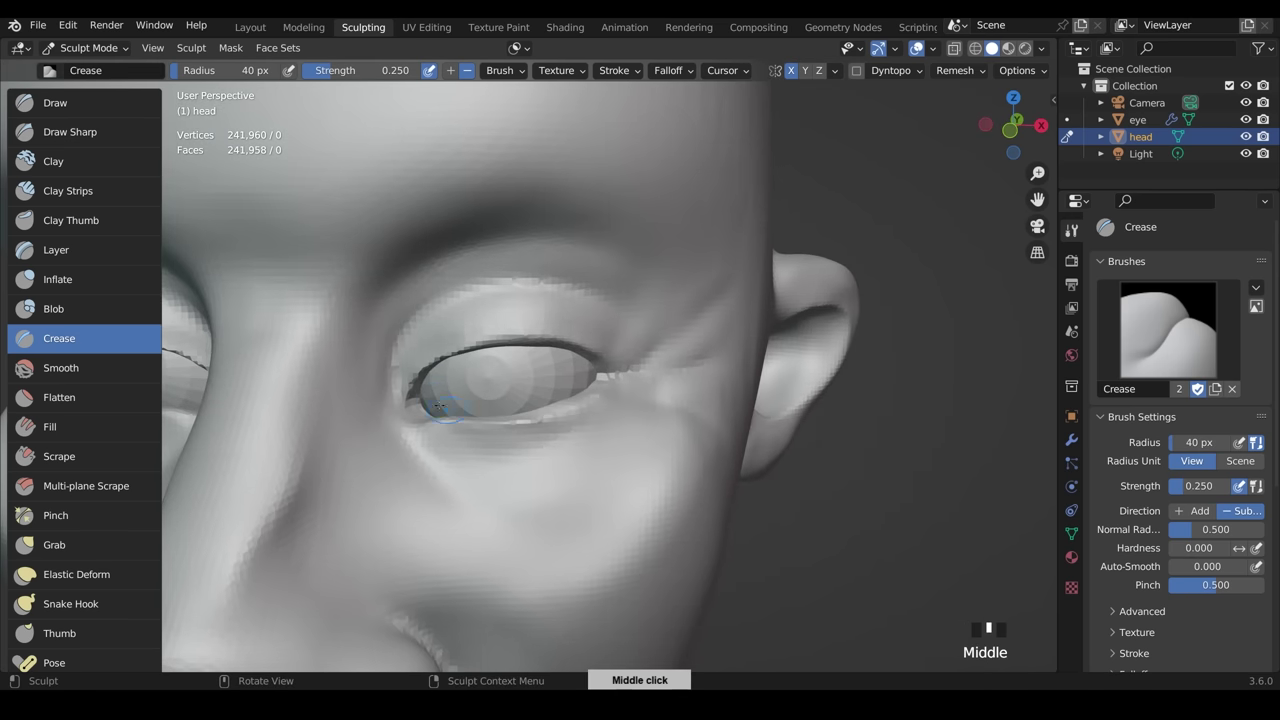
# - Pull the brow ridge down toward the nose bridge with the Grab brush at a 207 px radius
pyautogui.keyDown('ctrl'); pyautogui.moveTo(770, 283); pyautogui.dragTo(735, 416, button='middle'); pyautogui.keyUp('ctrl')
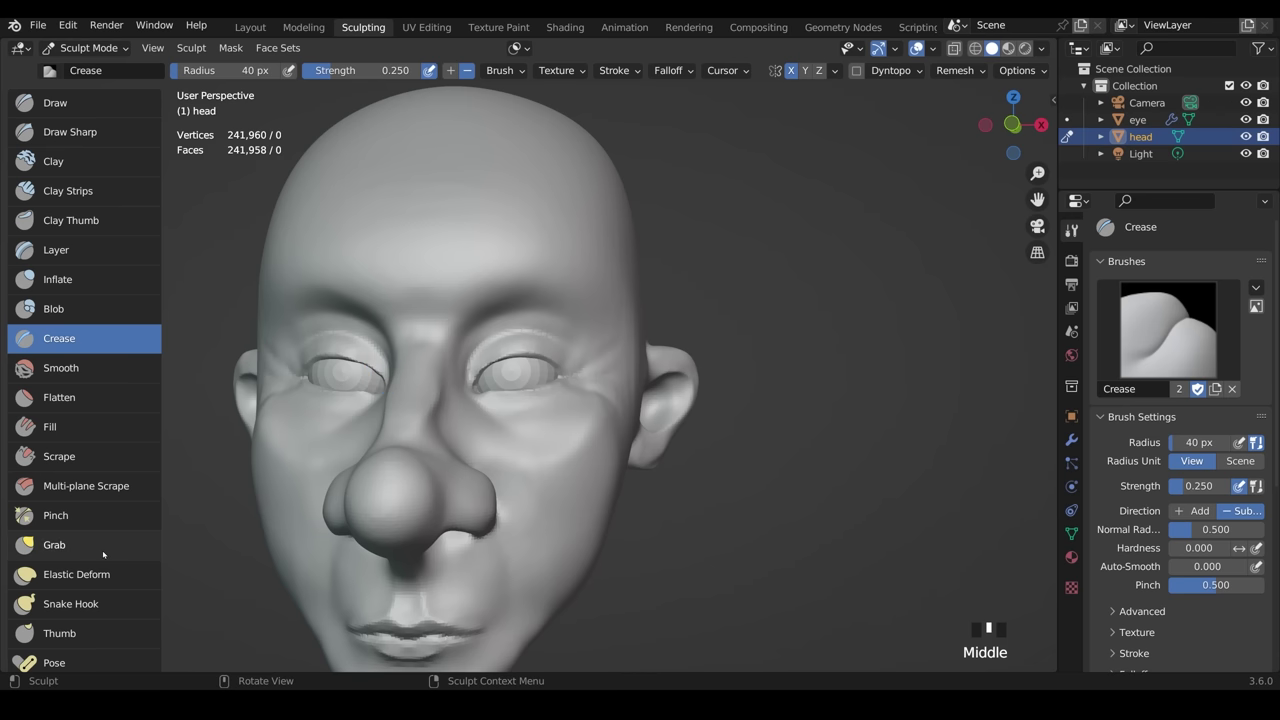
pyautogui.click(54, 545)
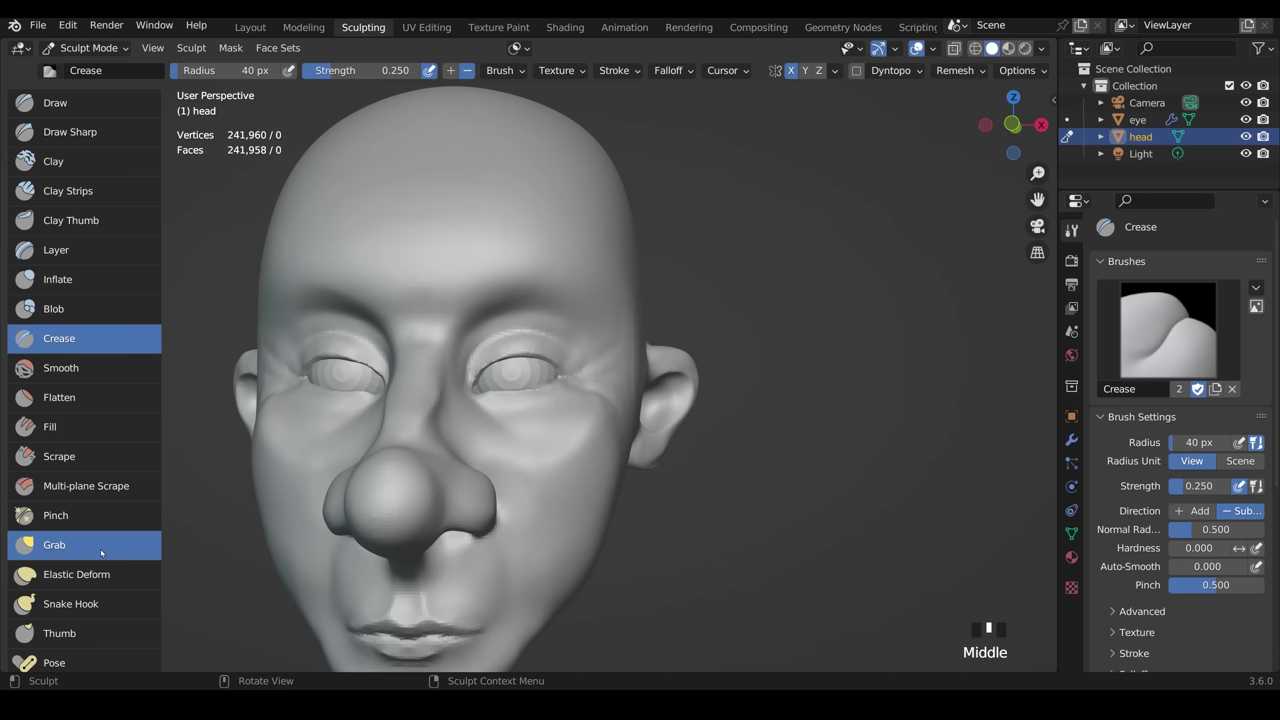
pyautogui.moveTo(625, 360); pyautogui.dragTo(643, 362, button='middle')
pyautogui.press('f')
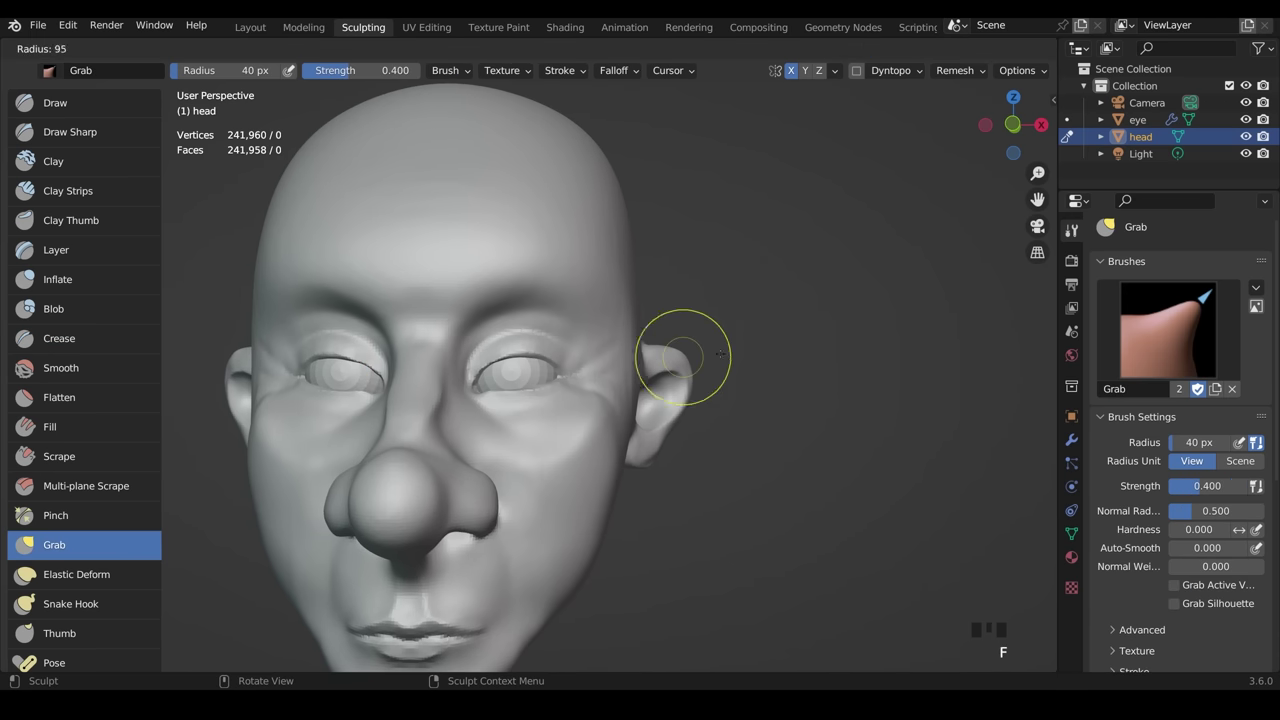
pyautogui.click(786, 355)
pyautogui.keyDown('shift'); pyautogui.moveTo(648, 424); pyautogui.dragTo(671, 457, button='middle'); pyautogui.keyUp('shift')
pyautogui.keyDown('ctrl'); pyautogui.moveTo(490, 375); pyautogui.dragTo(497, 318, button='middle'); pyautogui.keyUp('ctrl')
pyautogui.moveTo(462, 305); pyautogui.dragTo(463, 328)
pyautogui.moveTo(500, 296)
pyautogui.mouseDown()
pyautogui.moveTo(502, 312)
pyautogui.moveTo(518, 307)
pyautogui.mouseUp()
pyautogui.moveTo(538, 290); pyautogui.dragTo(538, 304)
pyautogui.moveTo(560, 283); pyautogui.dragTo(556, 299)
pyautogui.moveTo(478, 322); pyautogui.dragTo(482, 338)
pyautogui.moveTo(430, 342); pyautogui.dragTo(421, 360)
pyautogui.moveTo(440, 348); pyautogui.dragTo(438, 361)
pyautogui.moveTo(462, 340); pyautogui.dragTo(422, 370)
pyautogui.moveTo(428, 362); pyautogui.dragTo(426, 372)
# - Reshape the outer ends of the brow with Grab strokes and lower its inner ends slightly further
pyautogui.moveTo(590, 291); pyautogui.dragTo(620, 272)
pyautogui.moveTo(625, 278); pyautogui.dragTo(638, 292)
pyautogui.moveTo(640, 285); pyautogui.dragTo(664, 301)
pyautogui.moveTo(673, 284)
pyautogui.mouseDown()
pyautogui.moveTo(678, 297)
pyautogui.moveTo(610, 288)
pyautogui.mouseUp()
pyautogui.moveTo(620, 277); pyautogui.dragTo(622, 287)
pyautogui.moveTo(615, 274)
pyautogui.mouseDown()
pyautogui.moveTo(657, 296)
pyautogui.moveTo(655, 284)
pyautogui.moveTo(586, 306)
pyautogui.mouseUp()
pyautogui.moveTo(498, 322); pyautogui.dragTo(488, 334)
pyautogui.moveTo(474, 334); pyautogui.dragTo(470, 342)
pyautogui.moveTo(464, 333); pyautogui.dragTo(461, 340)
# - Push the brow ridge back toward the eye in side view with the Grab brush
pyautogui.scroll(-4, 590, 280)
pyautogui.moveTo(636, 408)
pyautogui.mouseDown(button='middle')
pyautogui.moveTo(646, 418)
pyautogui.moveTo(582, 427)
pyautogui.moveTo(477, 371)
pyautogui.mouseUp(button='middle')
pyautogui.moveTo(477, 371); pyautogui.dragTo(505, 344)
pyautogui.moveTo(519, 357); pyautogui.dragTo(535, 367)
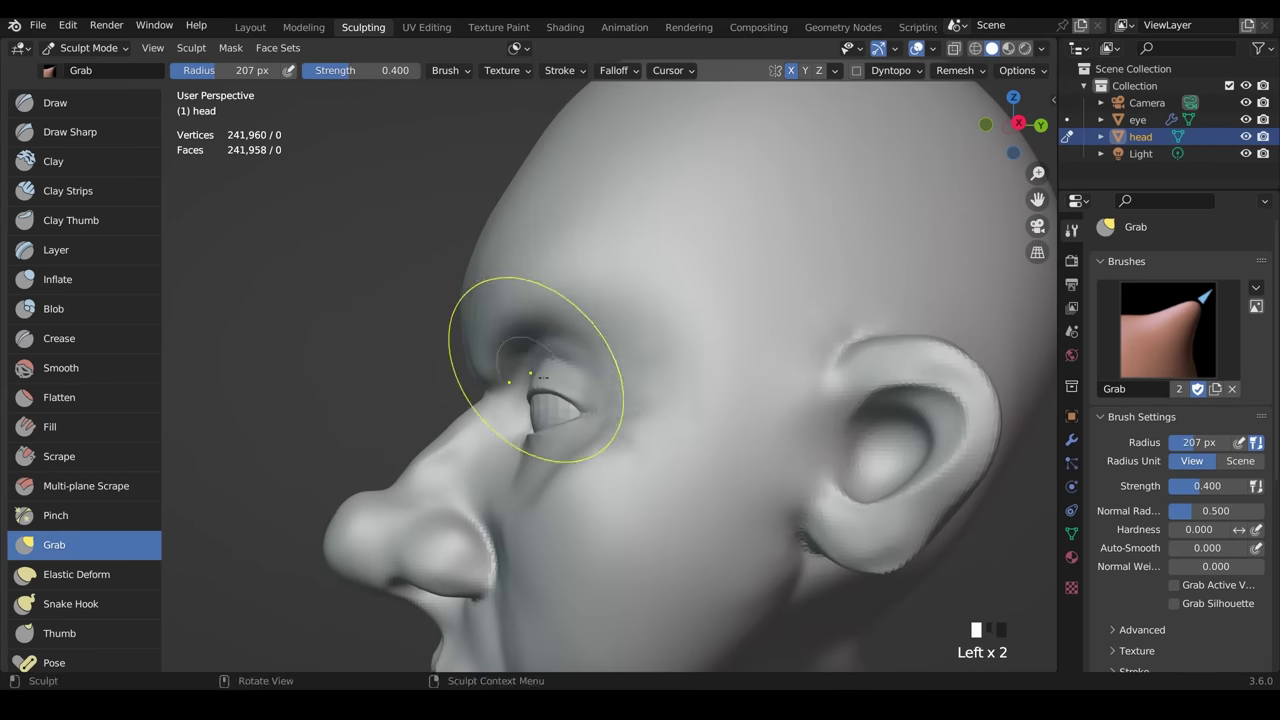
# - Lift the forehead above the inner brows and the outer brow ends with small Grab strokes
pyautogui.moveTo(540, 370)
pyautogui.mouseDown(button='middle')
pyautogui.moveTo(660, 374)
pyautogui.moveTo(672, 386)
pyautogui.mouseUp(button='middle')
pyautogui.keyDown('ctrl'); pyautogui.moveTo(672, 386); pyautogui.dragTo(682, 428, button='middle'); pyautogui.keyUp('ctrl')
pyautogui.moveTo(682, 428); pyautogui.dragTo(682, 440, button='middle')
pyautogui.moveTo(682, 440)
pyautogui.keyDown('ctrl'); pyautogui.mouseDown(button='middle')
pyautogui.moveTo(674, 398)
pyautogui.moveTo(647, 476)
pyautogui.moveTo(628, 404)
pyautogui.mouseUp(button='middle'); pyautogui.keyUp('ctrl')
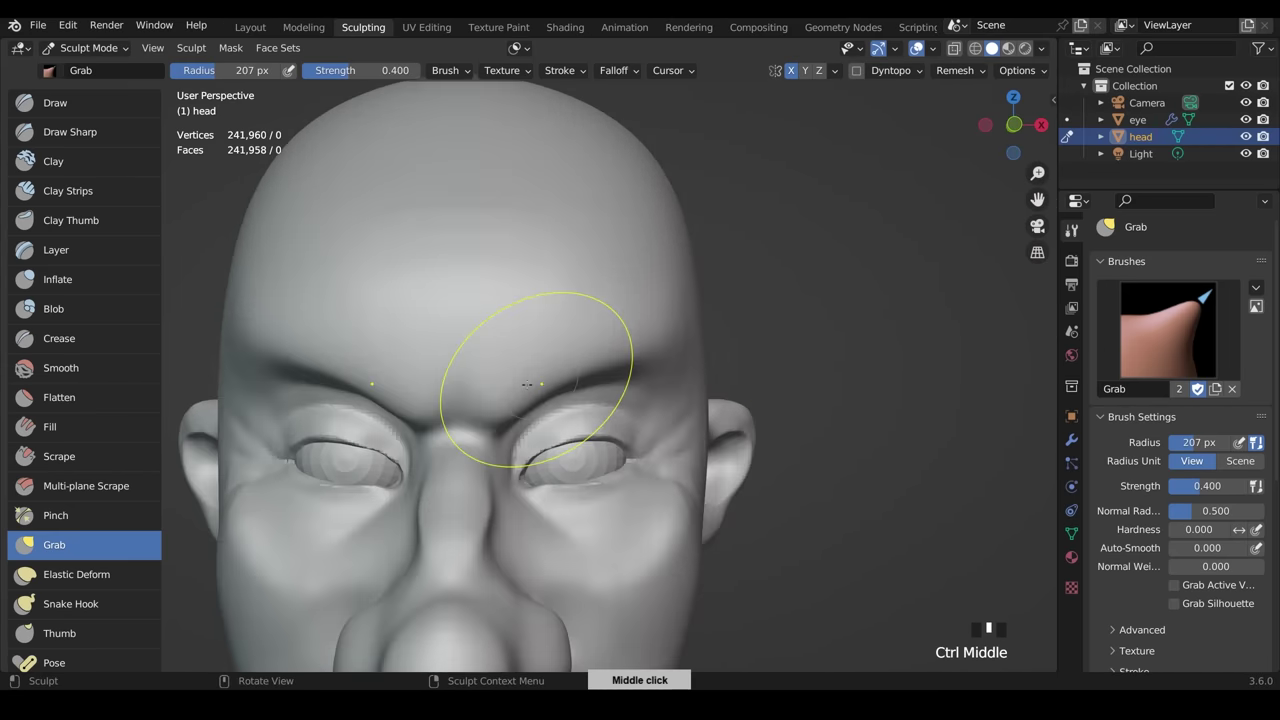
pyautogui.moveTo(510, 386); pyautogui.dragTo(497, 362)
pyautogui.moveTo(496, 362); pyautogui.dragTo(532, 371, button='middle')
pyautogui.moveTo(257, 352); pyautogui.dragTo(256, 343)
pyautogui.moveTo(243, 351); pyautogui.dragTo(238, 347)
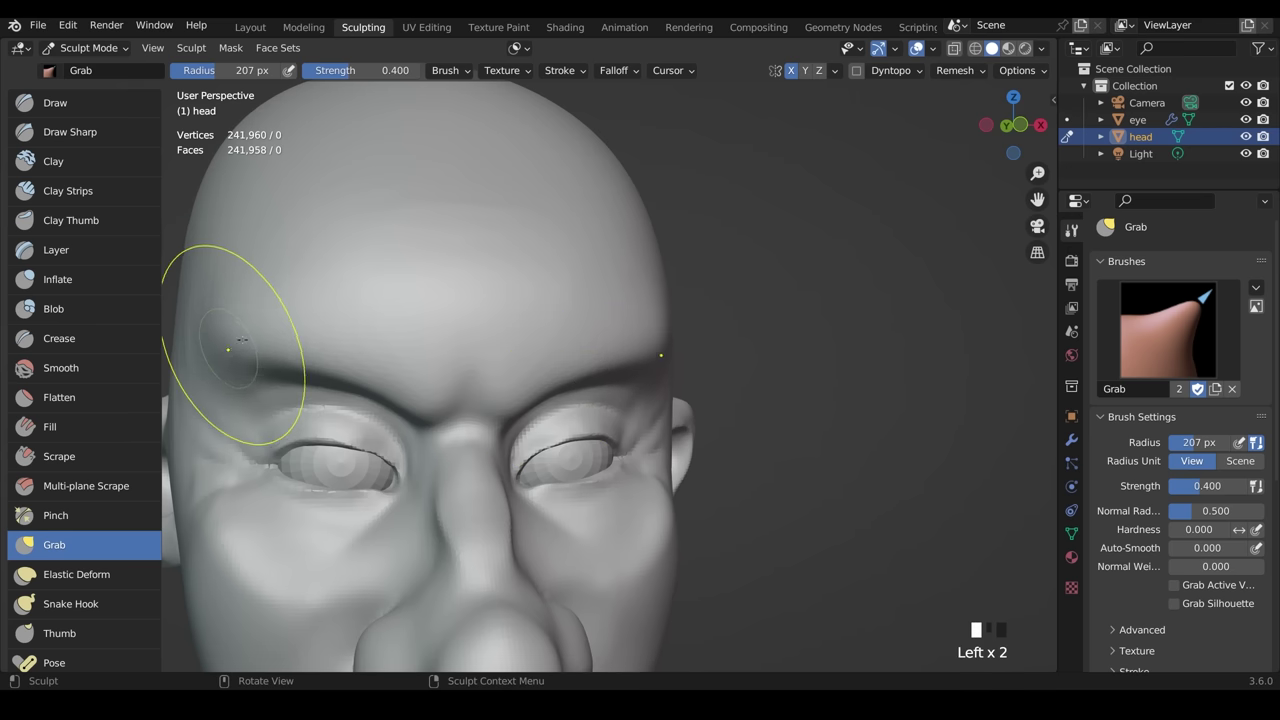
# - Adjust the temples beside the outer brow ends from several angles with small Grab strokes
pyautogui.moveTo(620, 291); pyautogui.dragTo(680, 289, button='middle')
pyautogui.moveTo(692, 348); pyautogui.dragTo(690, 338)
pyautogui.moveTo(692, 332); pyautogui.dragTo(691, 326)
pyautogui.moveTo(694, 304); pyautogui.dragTo(690, 297)
pyautogui.moveTo(688, 297); pyautogui.dragTo(735, 345, button='middle')
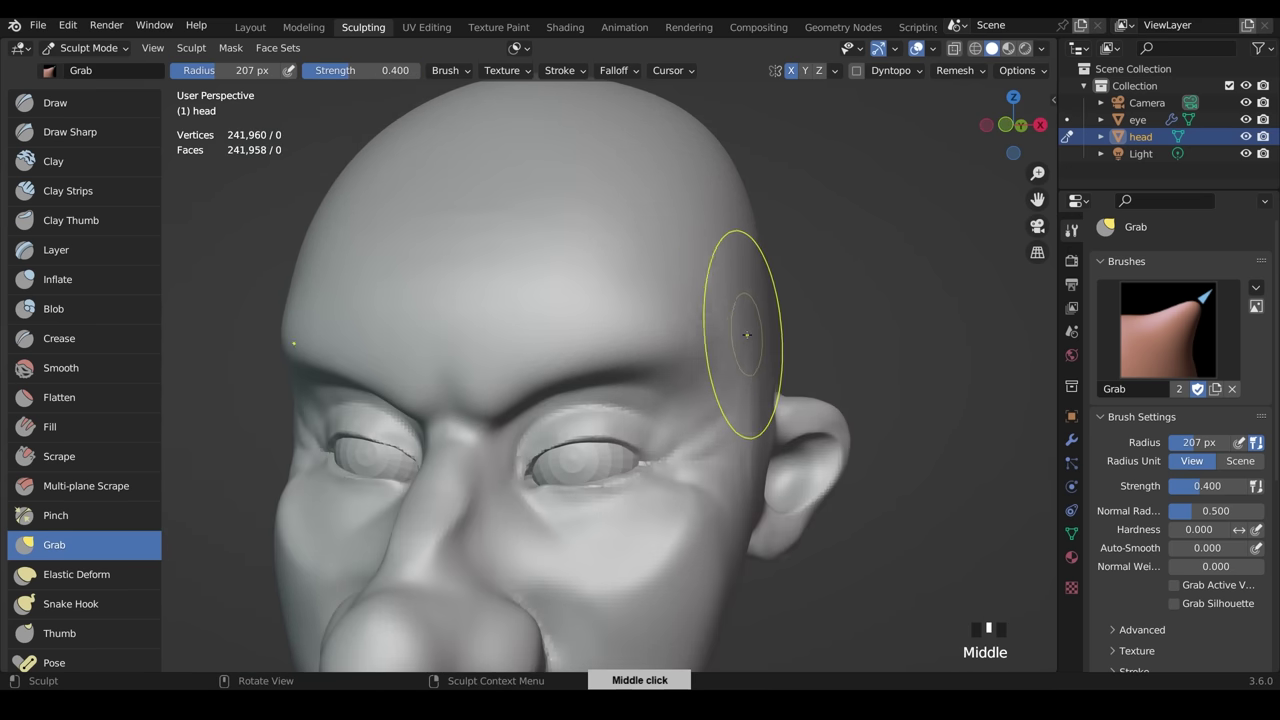
pyautogui.click(735, 350)
pyautogui.click(735, 352)
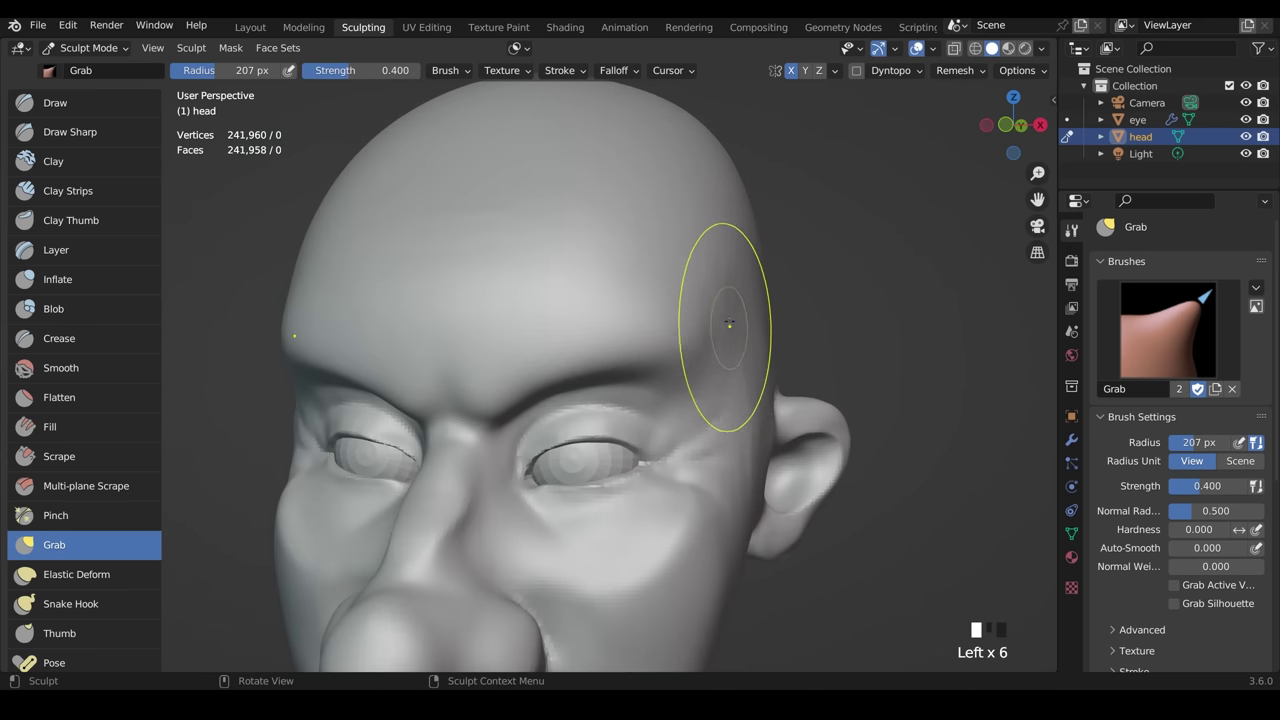
pyautogui.moveTo(748, 316); pyautogui.dragTo(857, 243, button='middle')
pyautogui.moveTo(777, 371)
pyautogui.mouseDown(button='middle')
pyautogui.moveTo(830, 393)
pyautogui.moveTo(856, 387)
pyautogui.mouseUp(button='middle')
pyautogui.moveTo(780, 372); pyautogui.dragTo(762, 359)
# - Reshape the side of the forehead and pull its front contour upward with the Grab brush
pyautogui.keyDown('ctrl'); pyautogui.moveTo(755, 370); pyautogui.dragTo(742, 500, button='middle'); pyautogui.keyUp('ctrl')
pyautogui.moveTo(742, 502)
pyautogui.mouseDown(button='middle')
pyautogui.moveTo(655, 514)
pyautogui.moveTo(749, 514)
pyautogui.moveTo(646, 297)
pyautogui.mouseUp(button='middle')
pyautogui.click(640, 303)
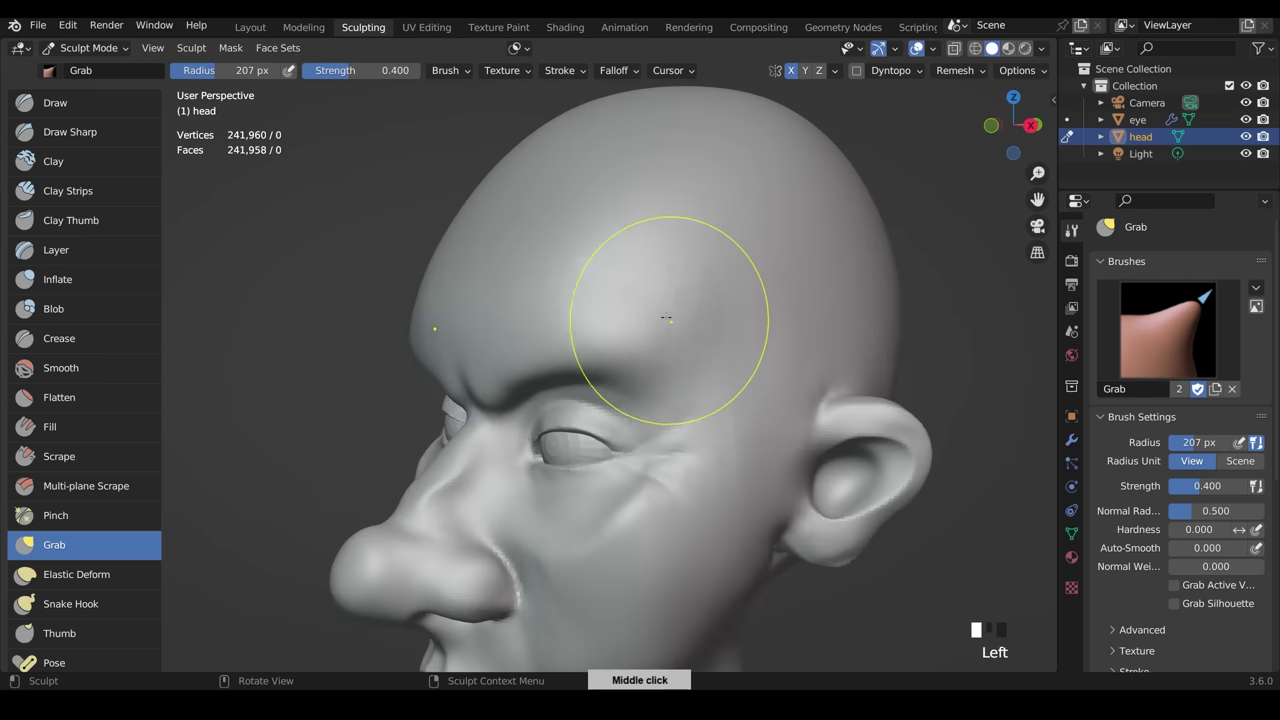
pyautogui.click(662, 298)
pyautogui.click(689, 288)
pyautogui.moveTo(727, 258); pyautogui.dragTo(766, 257, button='middle')
pyautogui.click(700, 286)
pyautogui.moveTo(700, 286); pyautogui.dragTo(518, 276, button='middle')
pyautogui.moveTo(502, 295); pyautogui.dragTo(498, 289)
pyautogui.moveTo(520, 268); pyautogui.dragTo(532, 238)
# - Refine the forehead's slope in profile above the brow with Grab strokes
pyautogui.keyDown('ctrl'); pyautogui.moveTo(649, 211); pyautogui.dragTo(652, 322, button='middle'); pyautogui.keyUp('ctrl')
pyautogui.click(565, 250)
pyautogui.click(540, 271)
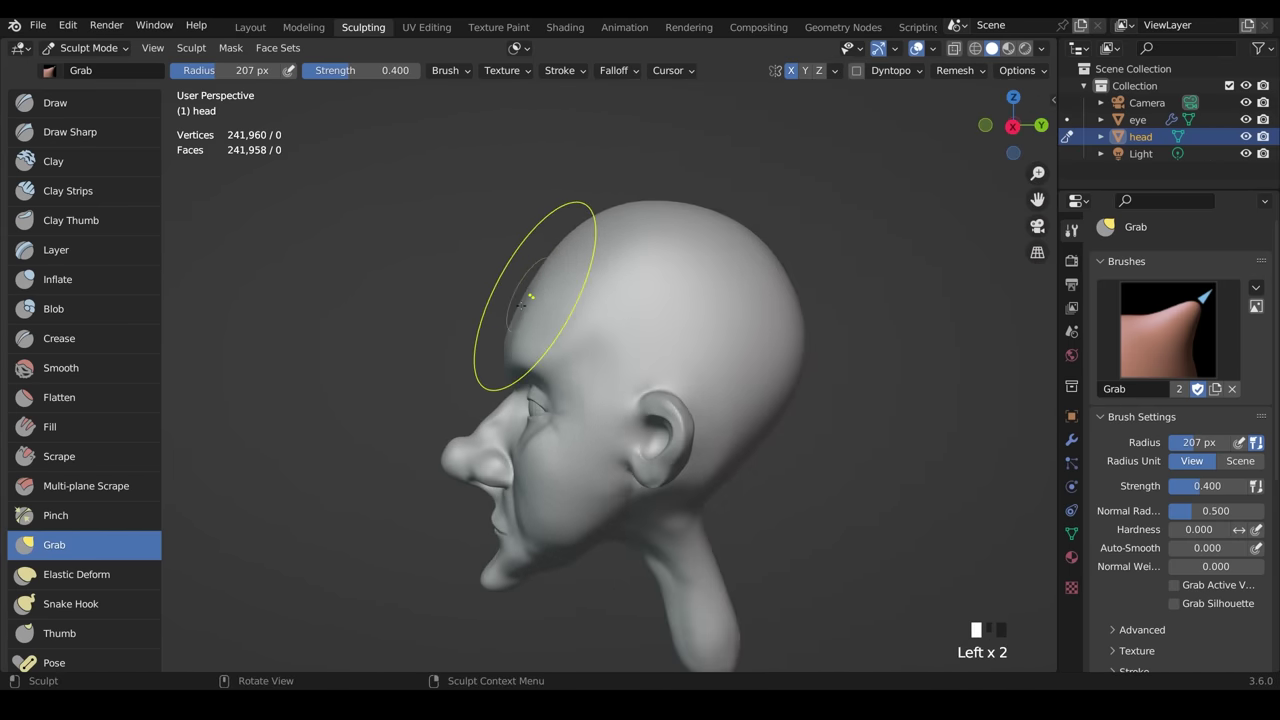
pyautogui.click(530, 312)
pyautogui.click(530, 314)
pyautogui.click(552, 296)
pyautogui.click(554, 294)
pyautogui.moveTo(554, 294); pyautogui.dragTo(569, 316)
# - Smooth the forehead surface between the temples
pyautogui.moveTo(569, 316); pyautogui.dragTo(705, 335, button='middle')
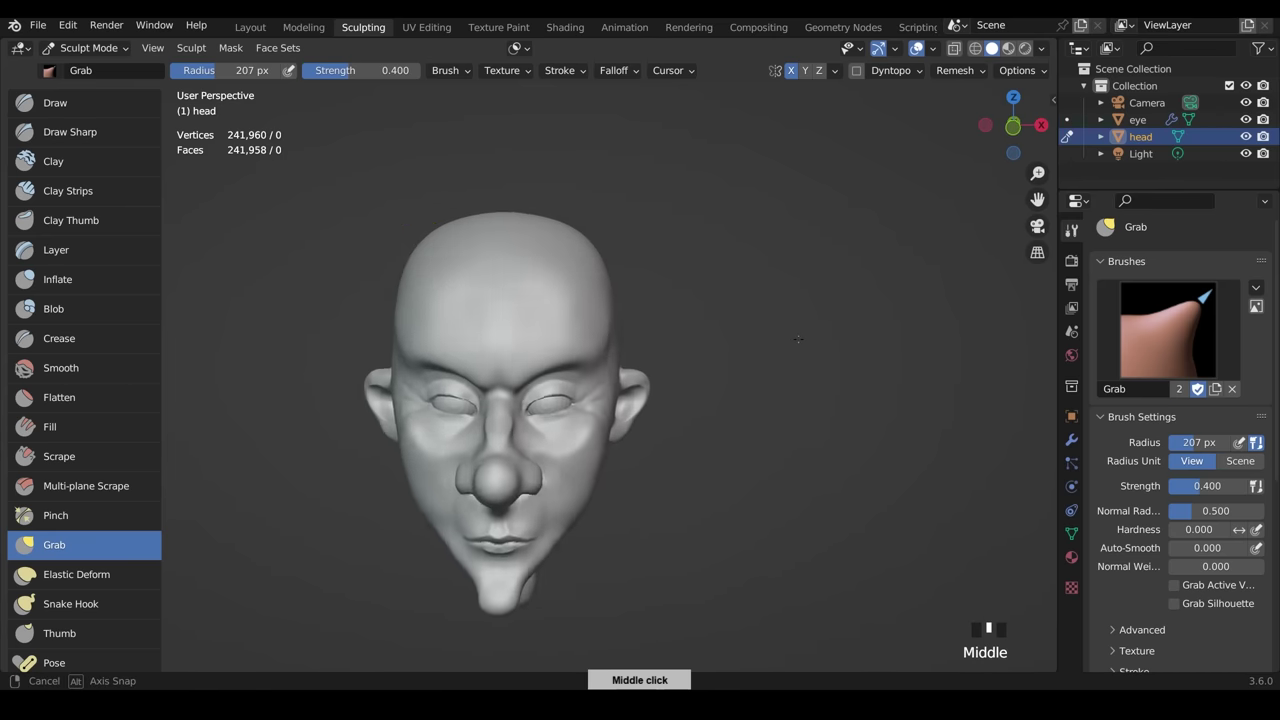
pyautogui.keyDown('ctrl'); pyautogui.moveTo(650, 430); pyautogui.dragTo(629, 314, button='middle'); pyautogui.keyUp('ctrl')
pyautogui.keyDown('shift'); pyautogui.moveTo(612, 290); pyautogui.dragTo(538, 258); pyautogui.keyUp('shift')
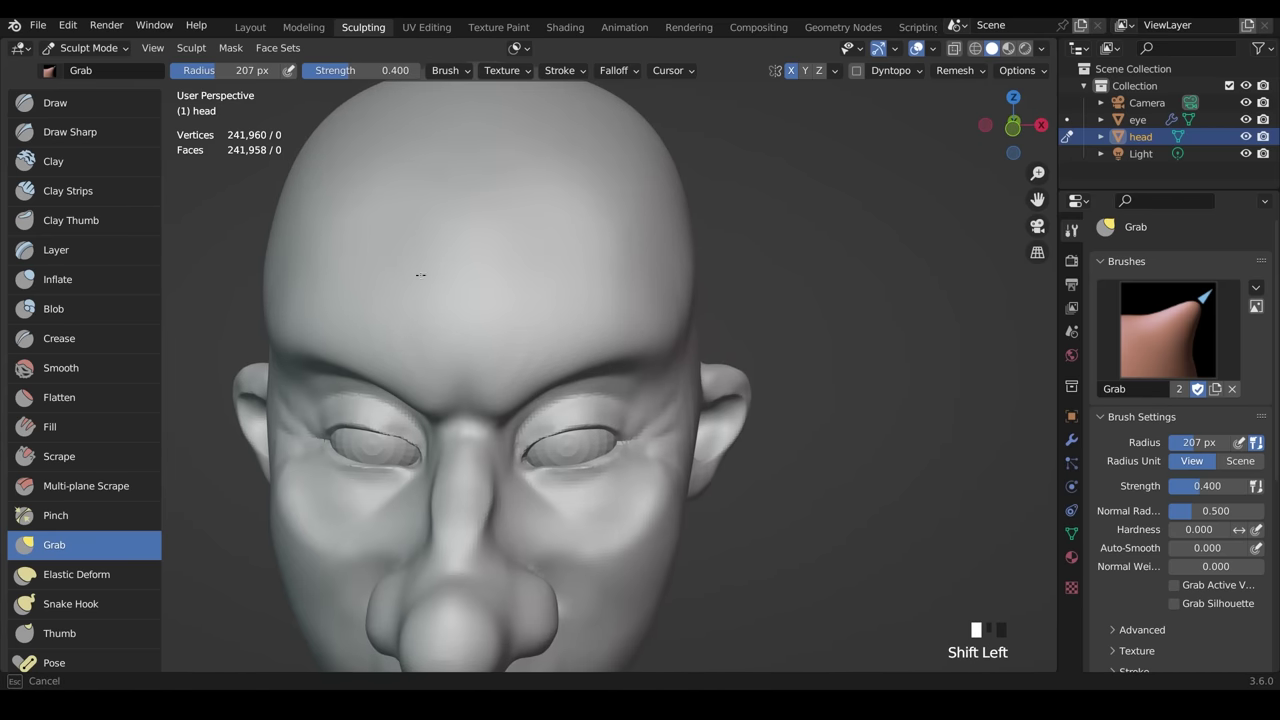
pyautogui.moveTo(680, 458); pyautogui.dragTo(705, 468, button='middle')
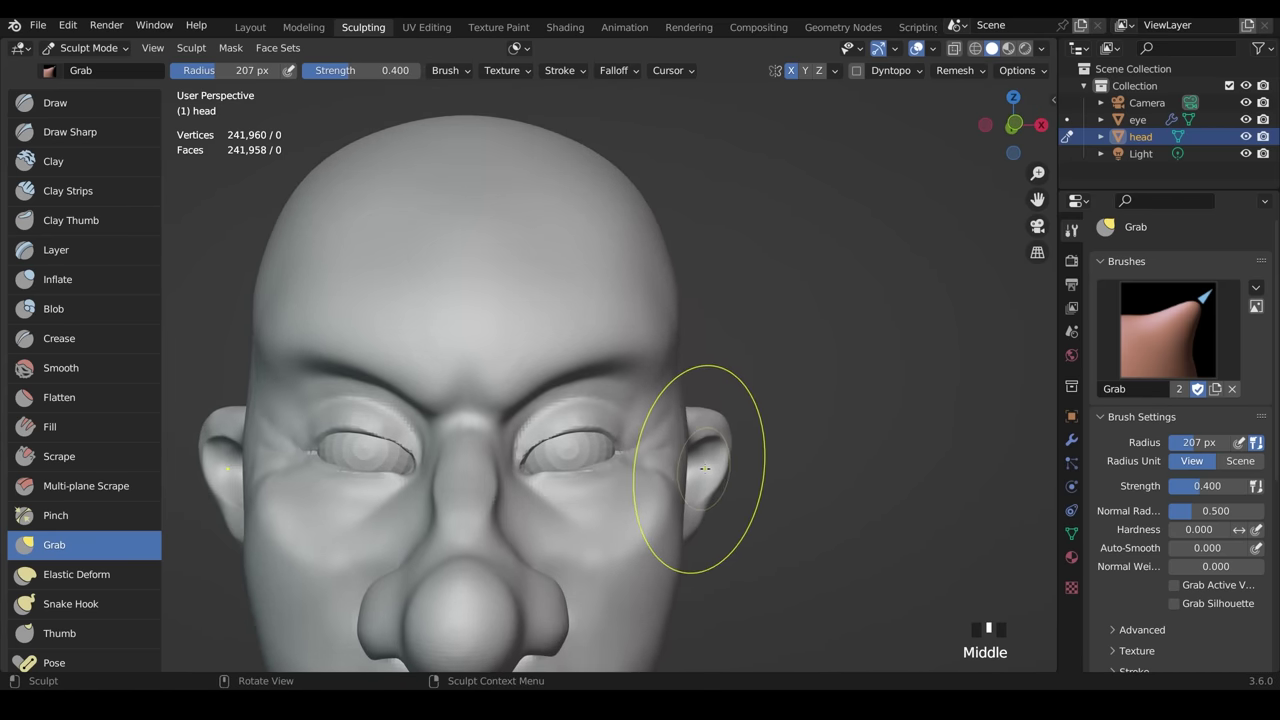
# - Crease frown lines from the inner brows up into the forehead at a 72 px radius, then crease the top of the nose bridge
pyautogui.moveTo(614, 545)
pyautogui.keyDown('ctrl'); pyautogui.mouseDown(button='middle')
pyautogui.moveTo(640, 480)
pyautogui.moveTo(760, 395)
pyautogui.mouseUp(button='middle'); pyautogui.keyUp('ctrl')
pyautogui.click(100, 340)
pyautogui.press('f')
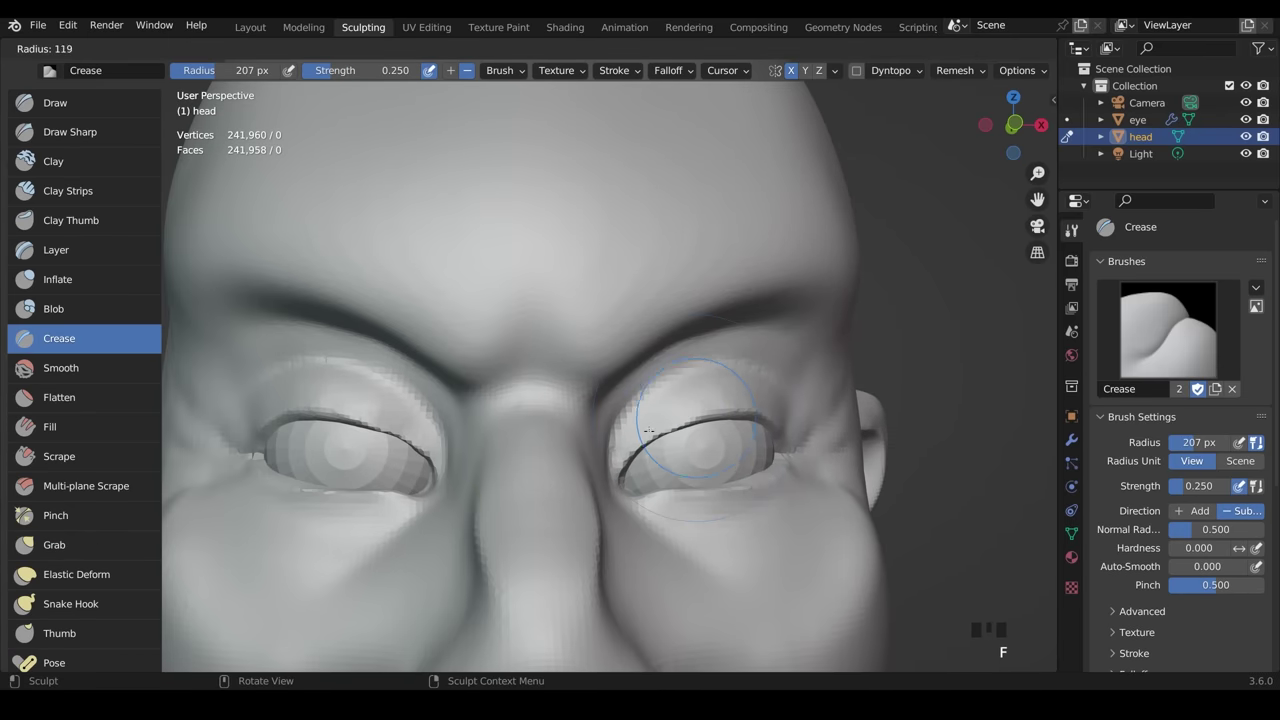
pyautogui.click(557, 360)
pyautogui.press('f')
pyautogui.click(545, 360)
pyautogui.moveTo(572, 342); pyautogui.dragTo(624, 256)
pyautogui.moveTo(572, 338); pyautogui.dragTo(622, 260)
pyautogui.moveTo(574, 332); pyautogui.dragTo(637, 243)
pyautogui.moveTo(574, 330); pyautogui.dragTo(632, 250)
pyautogui.moveTo(783, 225)
pyautogui.keyDown('ctrl'); pyautogui.mouseDown(button='middle')
pyautogui.moveTo(745, 330)
pyautogui.moveTo(700, 345)
pyautogui.mouseUp(button='middle'); pyautogui.keyUp('ctrl')
pyautogui.moveTo(558, 385); pyautogui.dragTo(532, 383)
pyautogui.moveTo(622, 358); pyautogui.dragTo(659, 347, button='middle')
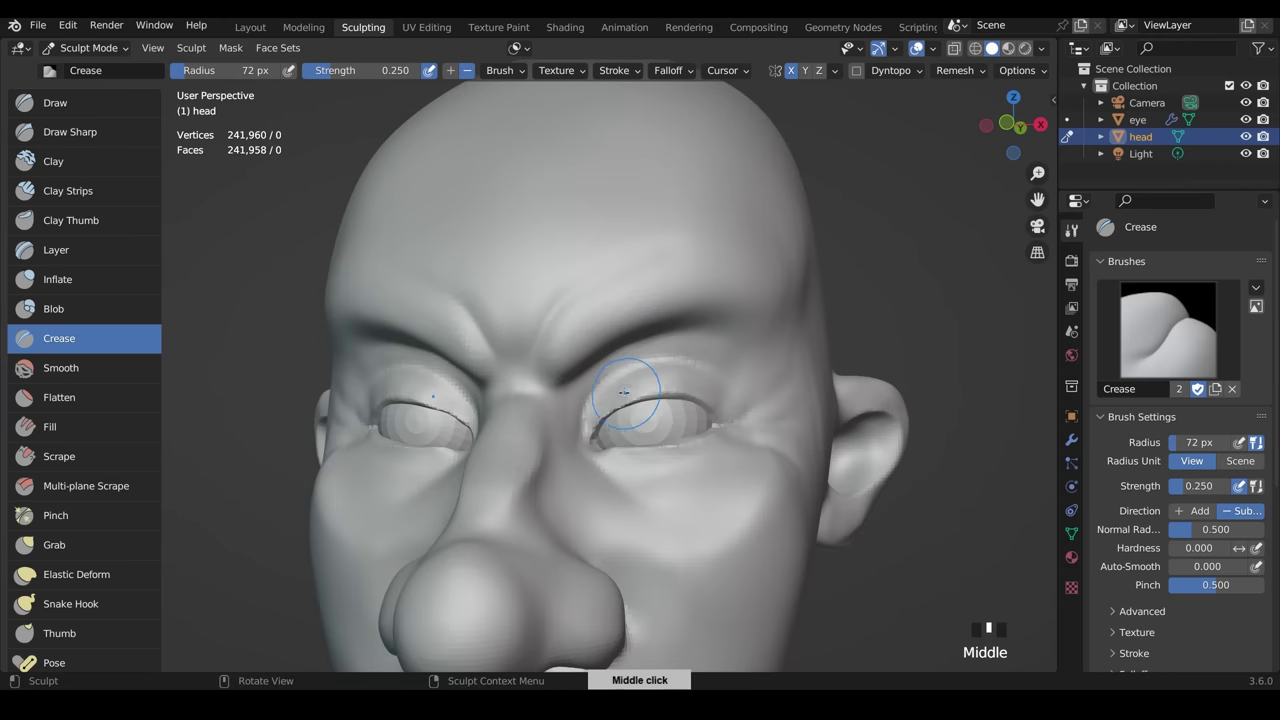
# - Crease the area between the brow and upper eyelid, continuing around the outer end of the brow
pyautogui.moveTo(640, 372); pyautogui.dragTo(654, 369)
pyautogui.moveTo(744, 388); pyautogui.dragTo(686, 346, button='middle')
pyautogui.moveTo(686, 346); pyautogui.dragTo(790, 392)
pyautogui.moveTo(790, 392)
pyautogui.mouseDown()
pyautogui.moveTo(803, 400)
pyautogui.moveTo(733, 371)
pyautogui.moveTo(780, 360)
pyautogui.moveTo(755, 313)
pyautogui.moveTo(786, 324)
pyautogui.mouseUp()
# - Add volume under the outer brow with the Draw brush and smooth it into the eyelid area
pyautogui.click(55, 102)
pyautogui.moveTo(742, 318)
pyautogui.mouseDown()
pyautogui.moveTo(812, 346)
pyautogui.moveTo(790, 370)
pyautogui.moveTo(810, 395)
pyautogui.moveTo(760, 330)
pyautogui.moveTo(828, 341)
pyautogui.moveTo(746, 305)
pyautogui.mouseUp()
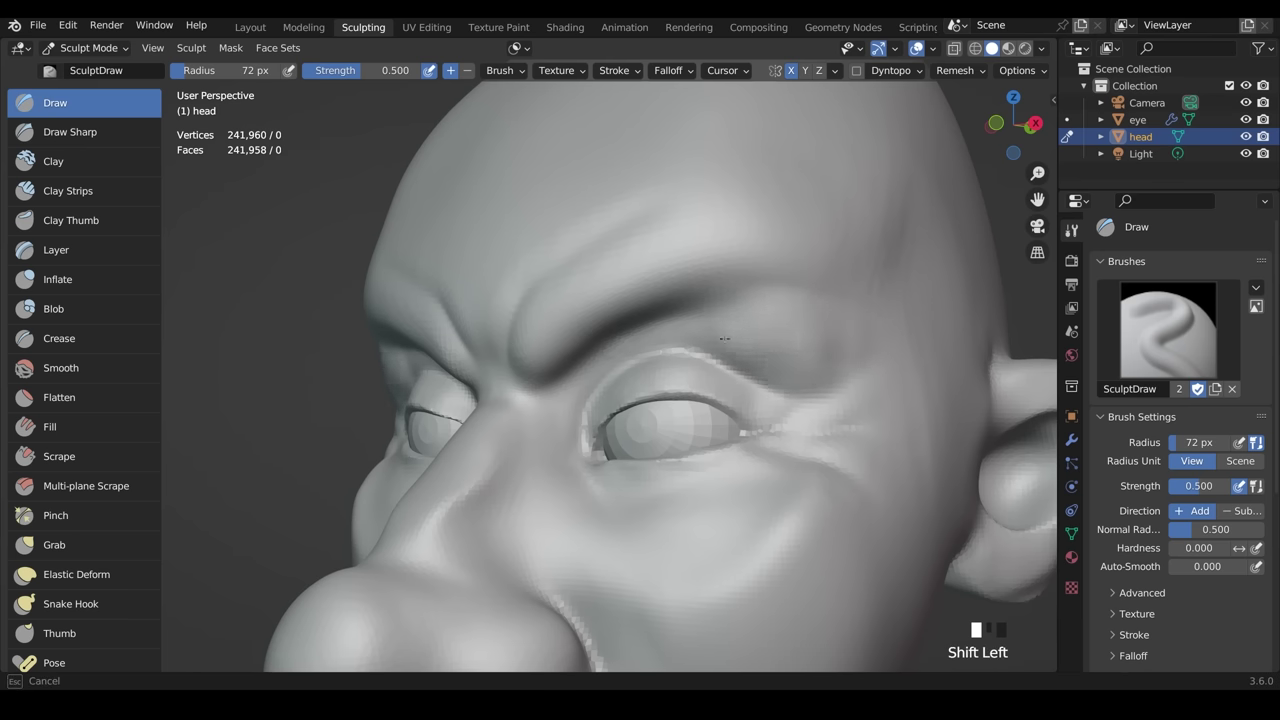
pyautogui.moveTo(845, 331); pyautogui.dragTo(770, 370, button='middle')
pyautogui.keyDown('ctrl'); pyautogui.moveTo(770, 370); pyautogui.dragTo(763, 394, button='middle'); pyautogui.keyUp('ctrl')
pyautogui.keyDown('shift'); pyautogui.moveTo(763, 394); pyautogui.dragTo(757, 383); pyautogui.keyUp('shift')
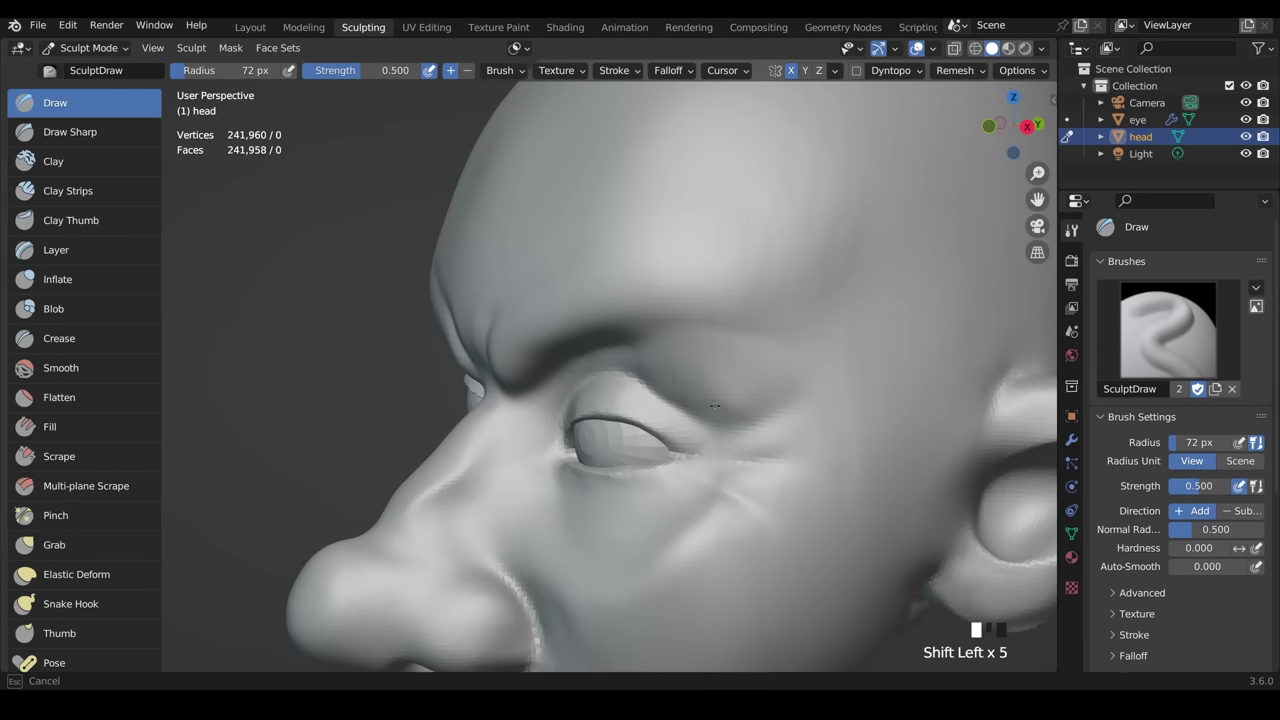
# - Deepen the upper eyelid fold with Crease at a 36 px radius, continuing around the inner eye corner and down beside the nose
pyautogui.moveTo(714, 405)
pyautogui.mouseDown(button='middle')
pyautogui.moveTo(700, 398)
pyautogui.moveTo(724, 389)
pyautogui.mouseUp(button='middle')
pyautogui.click(60, 338)
pyautogui.press('f')
pyautogui.click(702, 390)
pyautogui.moveTo(728, 388); pyautogui.dragTo(635, 354)
pyautogui.moveTo(660, 350); pyautogui.dragTo(598, 374)
pyautogui.moveTo(610, 374); pyautogui.dragTo(690, 385, button='middle')
pyautogui.moveTo(600, 390); pyautogui.dragTo(588, 420)
pyautogui.moveTo(598, 395); pyautogui.dragTo(592, 468)
# - Crease a fold across the upper cheek beneath the eye and smooth it near the nose
pyautogui.moveTo(660, 487); pyautogui.dragTo(600, 509, button='middle')
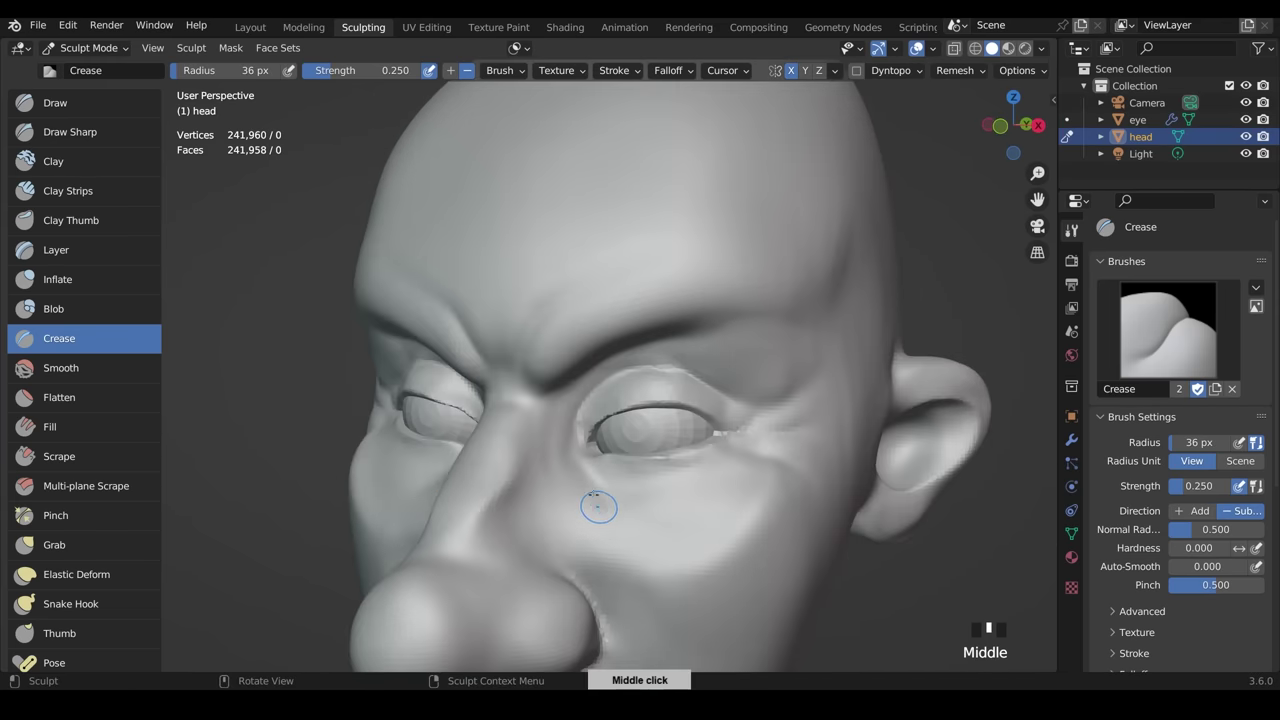
pyautogui.moveTo(659, 537); pyautogui.dragTo(603, 566)
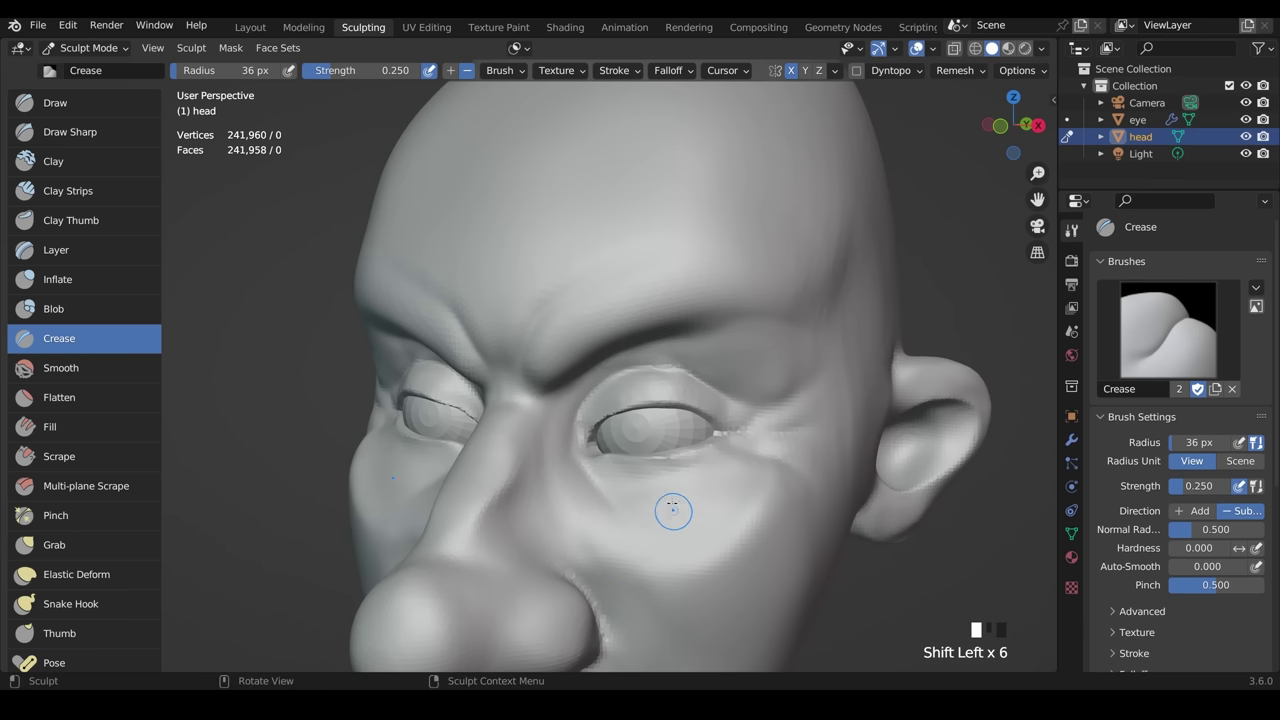
pyautogui.keyDown('shift'); pyautogui.moveTo(580, 510); pyautogui.dragTo(594, 500); pyautogui.keyUp('shift')
pyautogui.keyDown('shift'); pyautogui.moveTo(582, 498); pyautogui.dragTo(588, 486); pyautogui.keyUp('shift')
# - Add horizontal wrinkles across the forehead with Crease strokes at 36 px and 29 px radii, extending them toward the temples
pyautogui.keyDown('ctrl'); pyautogui.moveTo(620, 490); pyautogui.dragTo(650, 590, button='middle'); pyautogui.keyUp('ctrl')
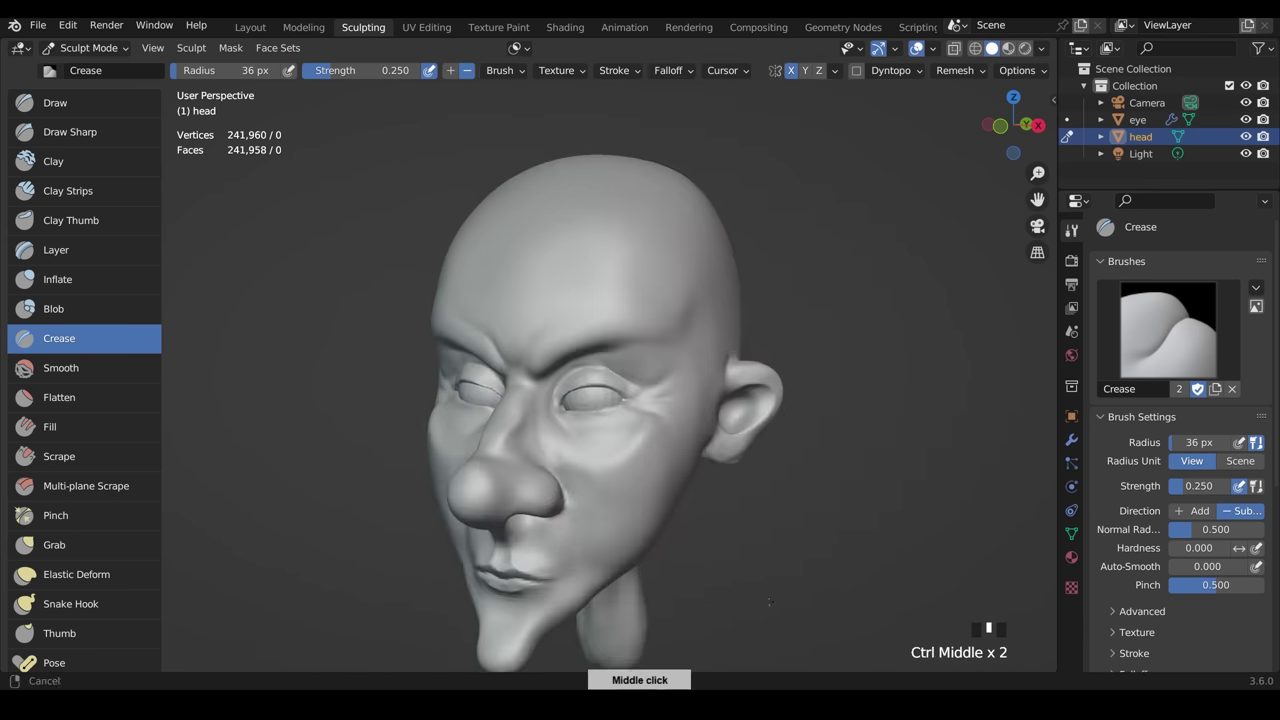
pyautogui.moveTo(745, 575)
pyautogui.mouseDown(button='middle')
pyautogui.moveTo(715, 558)
pyautogui.moveTo(827, 561)
pyautogui.moveTo(573, 282)
pyautogui.mouseUp(button='middle')
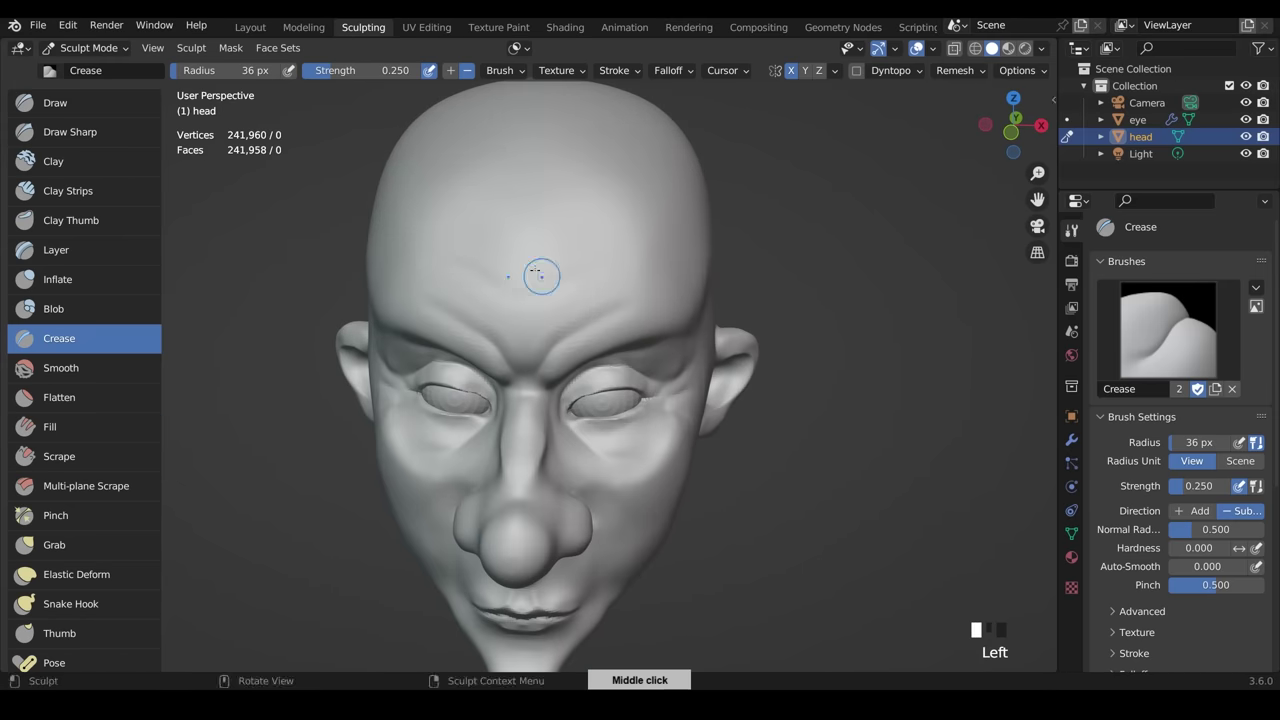
pyautogui.moveTo(541, 276); pyautogui.dragTo(538, 285)
pyautogui.moveTo(538, 285); pyautogui.dragTo(535, 295)
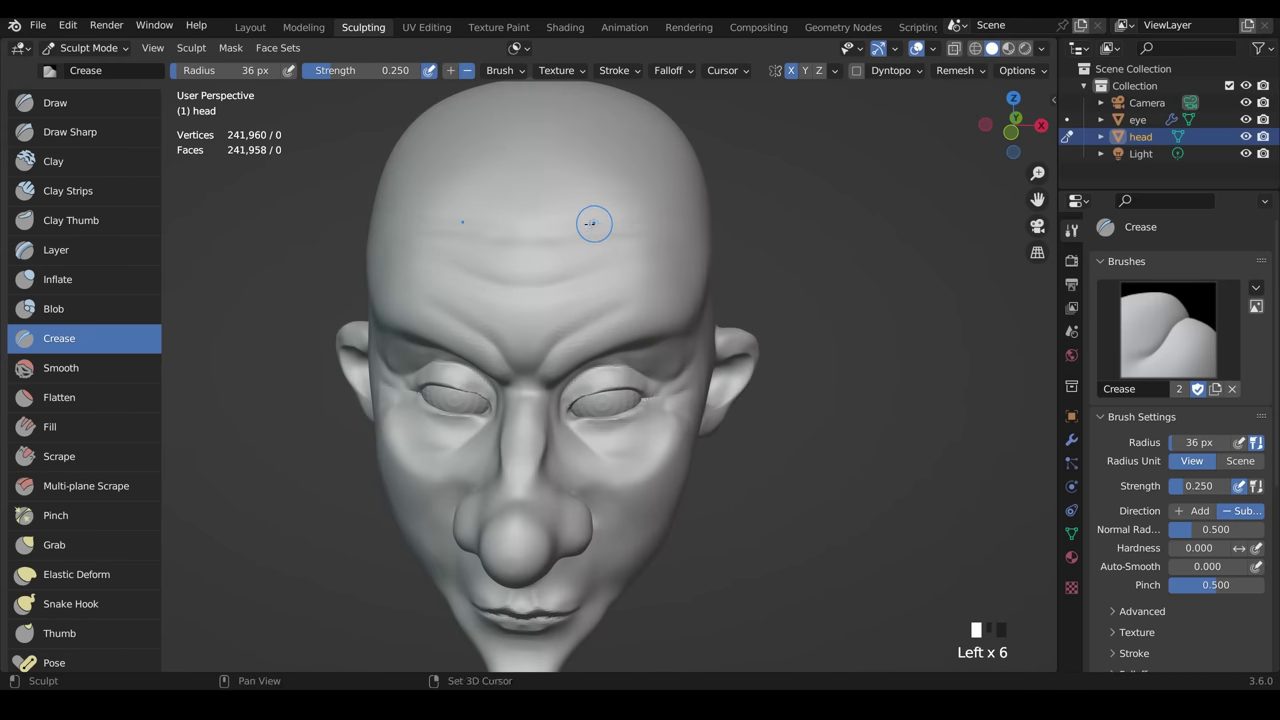
pyautogui.press('f')
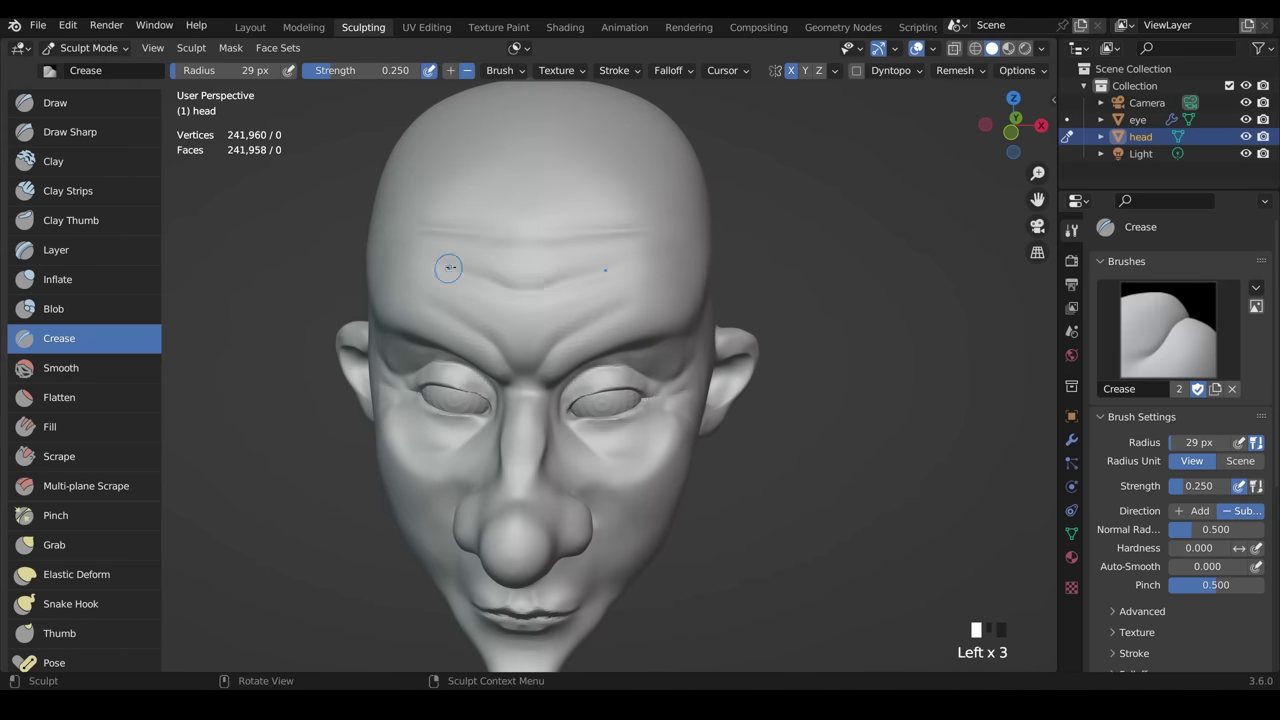
pyautogui.moveTo(646, 271); pyautogui.dragTo(614, 251, button='middle')
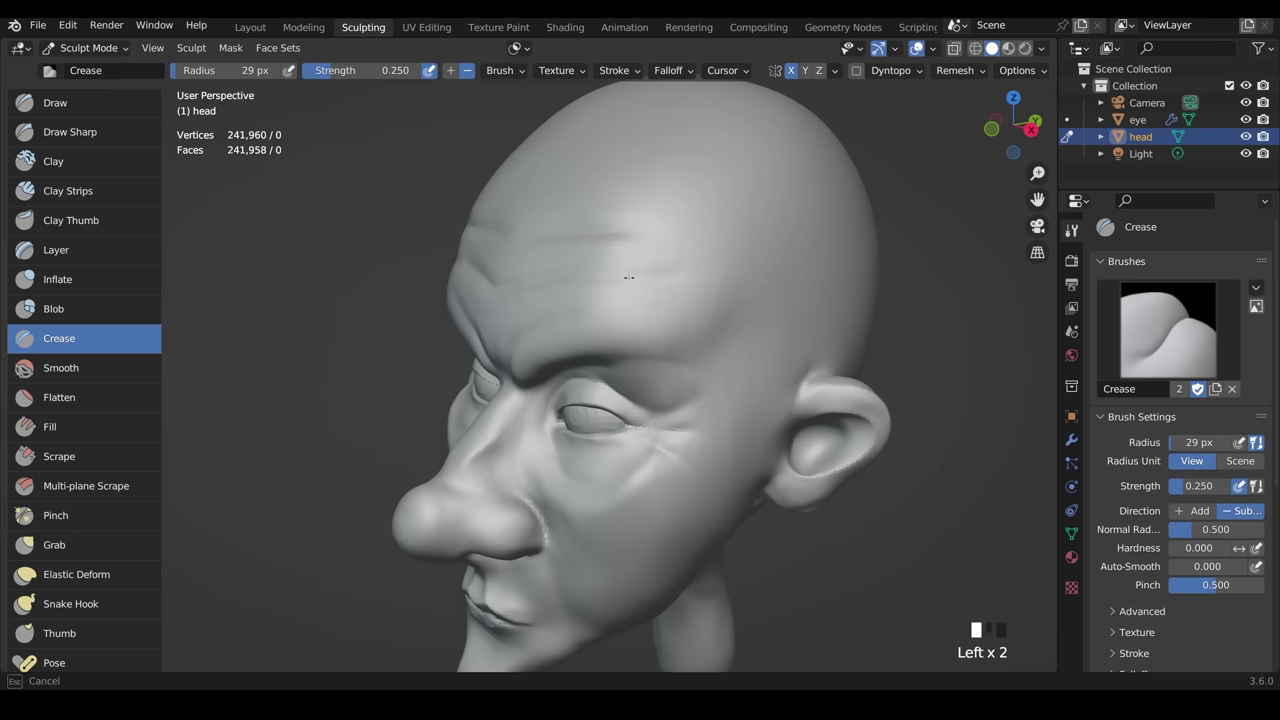
pyautogui.moveTo(570, 214); pyautogui.dragTo(617, 223, button='middle')
# - Soften the forehead wrinkles by smoothing them at a 128 px radius and check the head from several angles
pyautogui.press('f')
pyautogui.click(669, 220)
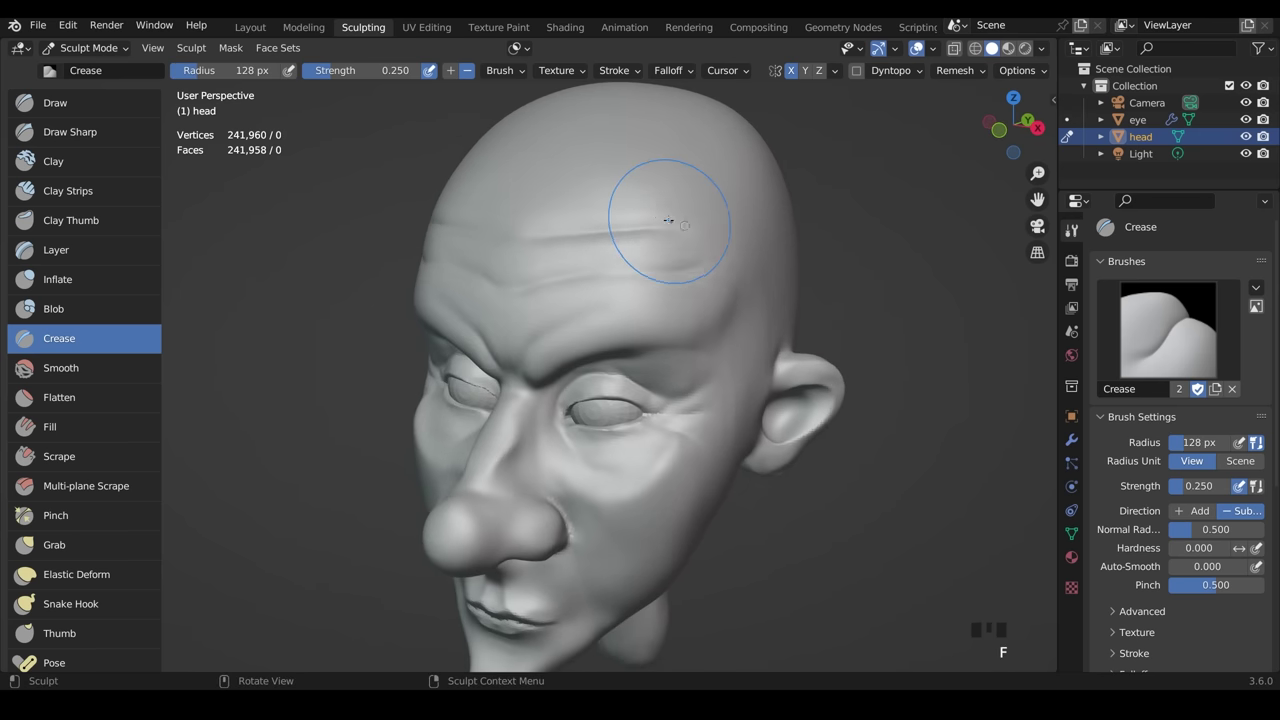
pyautogui.keyDown('shift'); pyautogui.moveTo(667, 221); pyautogui.dragTo(625, 224); pyautogui.keyUp('shift')
pyautogui.keyDown('shift'); pyautogui.moveTo(625, 224); pyautogui.dragTo(602, 226); pyautogui.keyUp('shift')
pyautogui.keyDown('shift'); pyautogui.moveTo(602, 226); pyautogui.dragTo(582, 227); pyautogui.keyUp('shift')
pyautogui.scroll(-3, 701, 220)
pyautogui.moveTo(775, 370); pyautogui.dragTo(805, 390, button='middle')
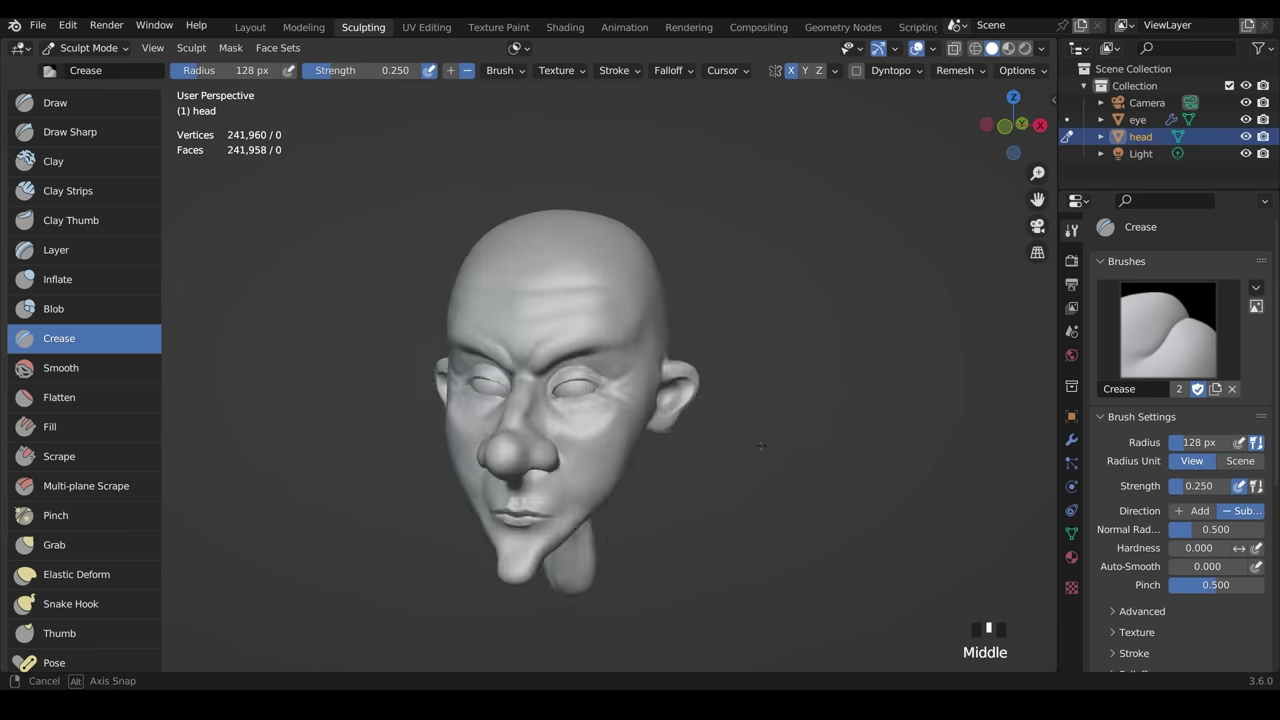
pyautogui.moveTo(865, 430); pyautogui.dragTo(775, 440, button='middle')
pyautogui.moveTo(785, 490)
pyautogui.mouseDown(button='middle')
pyautogui.moveTo(876, 462)
pyautogui.moveTo(920, 485)
pyautogui.mouseUp(button='middle')
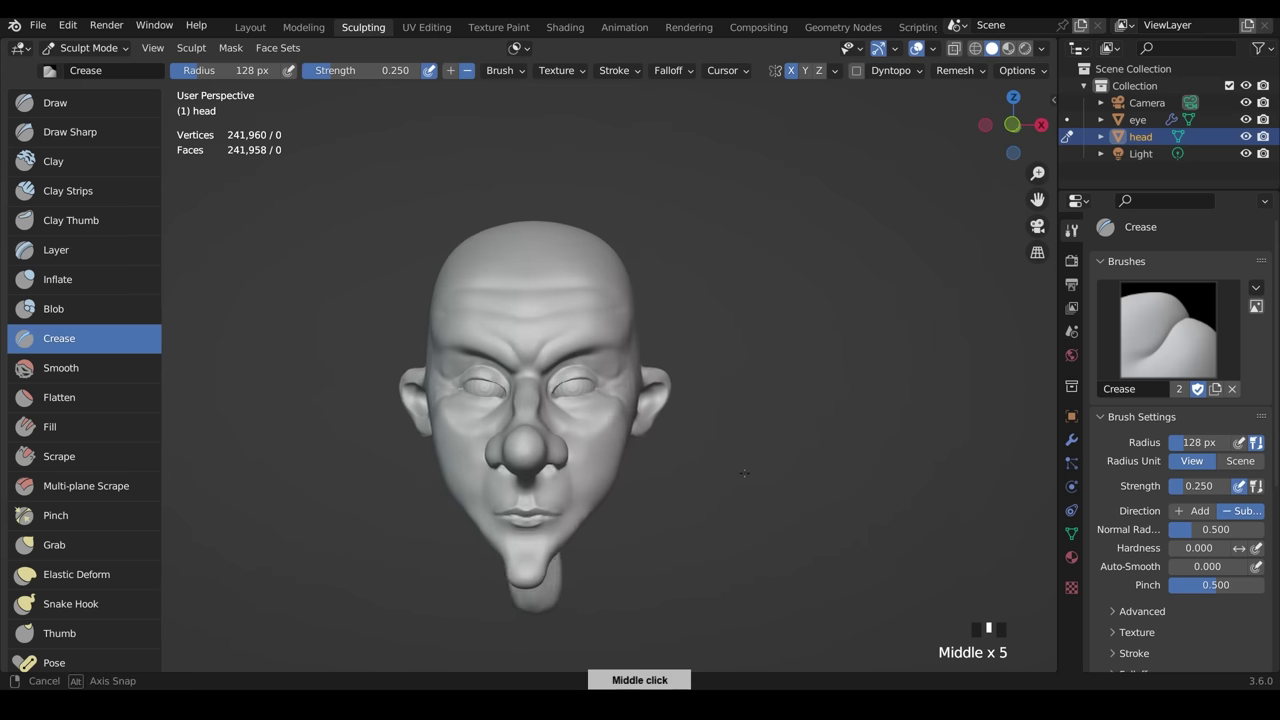
# - Pull the sides of the face beside the outer eye corners outward with the Grab brush at a 145 px radius
pyautogui.click(54, 544)
pyautogui.moveTo(663, 338)
pyautogui.keyDown('ctrl'); pyautogui.mouseDown(button='middle')
pyautogui.moveTo(673, 302)
pyautogui.moveTo(749, 414)
pyautogui.moveTo(718, 318)
pyautogui.mouseUp(button='middle'); pyautogui.keyUp('ctrl')
pyautogui.click(713, 304)
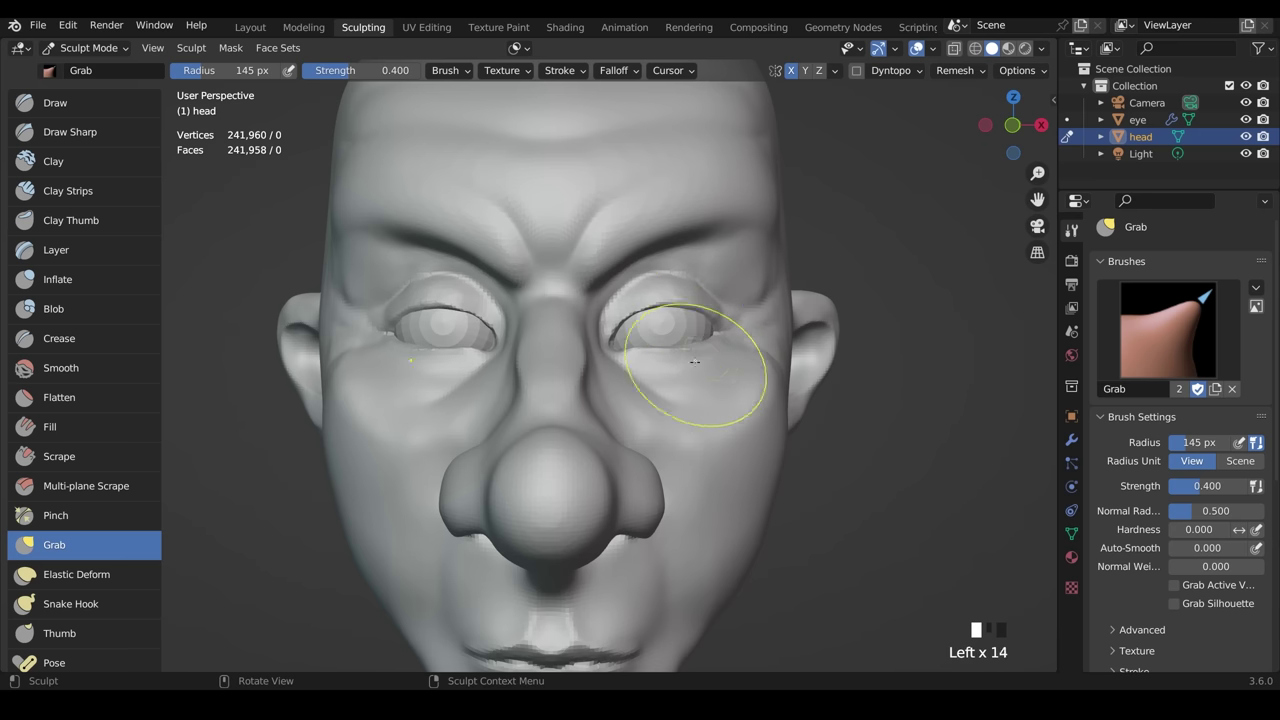
pyautogui.moveTo(766, 330); pyautogui.dragTo(776, 328)
pyautogui.moveTo(774, 316); pyautogui.dragTo(782, 322)
pyautogui.moveTo(775, 330); pyautogui.dragTo(782, 329)
pyautogui.moveTo(780, 345)
pyautogui.mouseDown(button='middle')
pyautogui.moveTo(802, 346)
pyautogui.moveTo(780, 345)
pyautogui.mouseUp(button='middle')
pyautogui.moveTo(770, 362); pyautogui.dragTo(776, 362)
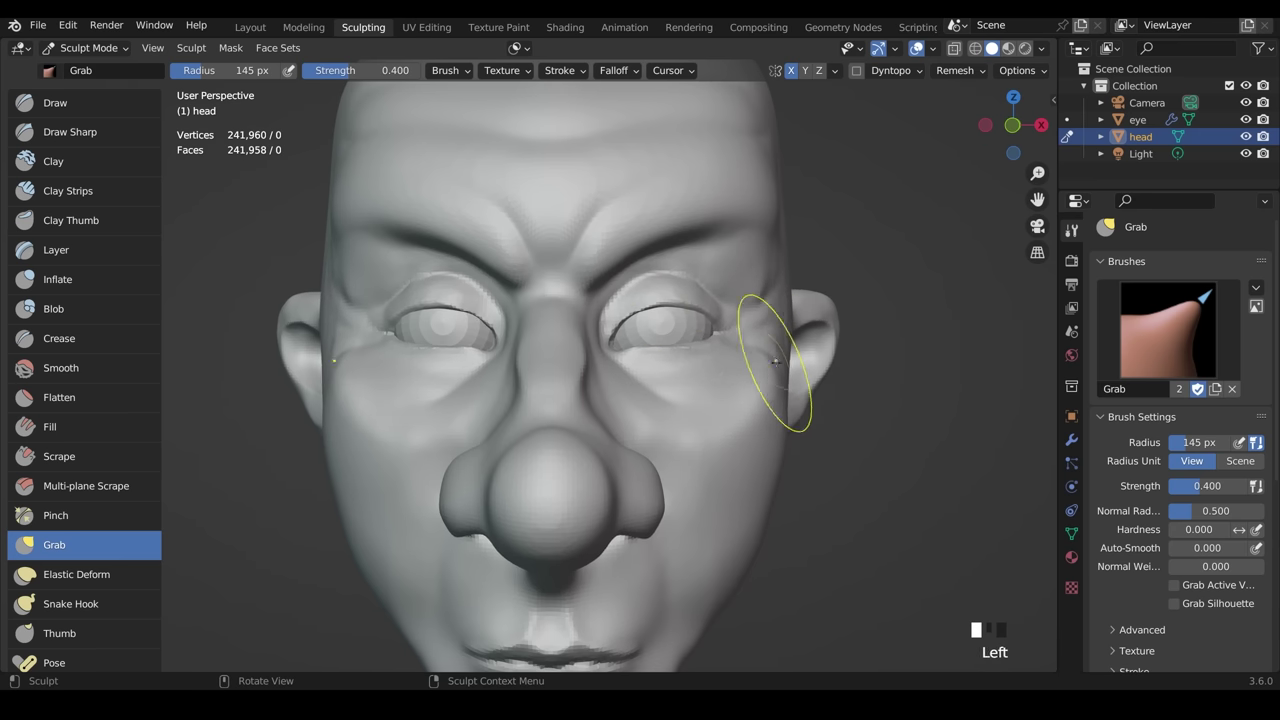
# - Pull the lower cheeks inward with the Grab brush at a 206 px radius
pyautogui.press('f')
pyautogui.click(873, 482)
pyautogui.keyDown('ctrl'); pyautogui.moveTo(790, 484); pyautogui.dragTo(732, 478, button='middle'); pyautogui.keyUp('ctrl')
pyautogui.moveTo(704, 480); pyautogui.dragTo(690, 478)
pyautogui.moveTo(690, 479); pyautogui.dragTo(674, 477)
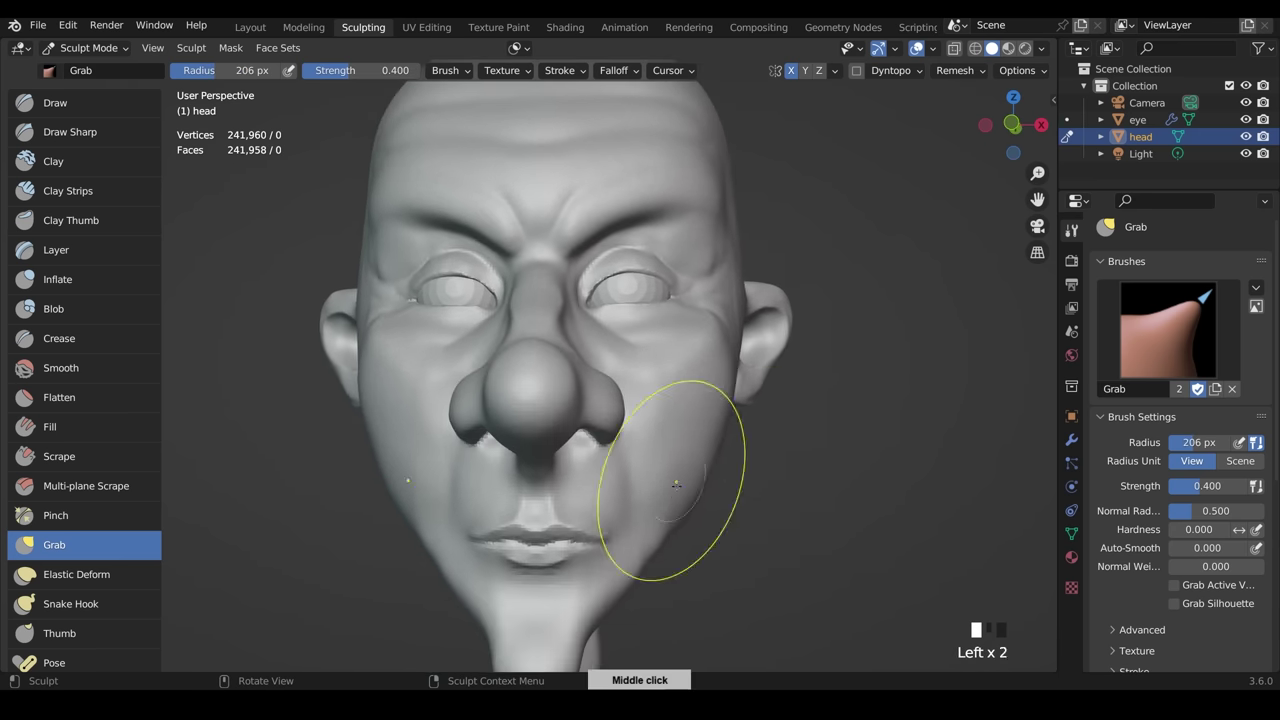
# - Reshape the lower cheeks and jaw sides with Grab strokes at a 206 px radius
pyautogui.moveTo(700, 479)
pyautogui.mouseDown(button='middle')
pyautogui.moveTo(763, 480)
pyautogui.moveTo(702, 483)
pyautogui.moveTo(662, 465)
pyautogui.mouseUp(button='middle')
pyautogui.keyDown('shift'); pyautogui.moveTo(743, 377); pyautogui.dragTo(800, 292, button='middle'); pyautogui.keyUp('shift')
pyautogui.keyDown('ctrl'); pyautogui.moveTo(795, 320); pyautogui.dragTo(765, 245, button='middle'); pyautogui.keyUp('ctrl')
pyautogui.moveTo(640, 440); pyautogui.dragTo(630, 448)
pyautogui.moveTo(626, 449); pyautogui.dragTo(600, 449)
pyautogui.moveTo(698, 316); pyautogui.dragTo(741, 306)
pyautogui.moveTo(740, 306)
pyautogui.keyDown('ctrl'); pyautogui.mouseDown(button='middle')
pyautogui.moveTo(771, 457)
pyautogui.moveTo(759, 411)
pyautogui.moveTo(720, 451)
pyautogui.mouseUp(button='middle'); pyautogui.keyUp('ctrl')
# - Push the front of the neck backward below the jaw with the Grab brush at a reduced radius
pyautogui.press('f')
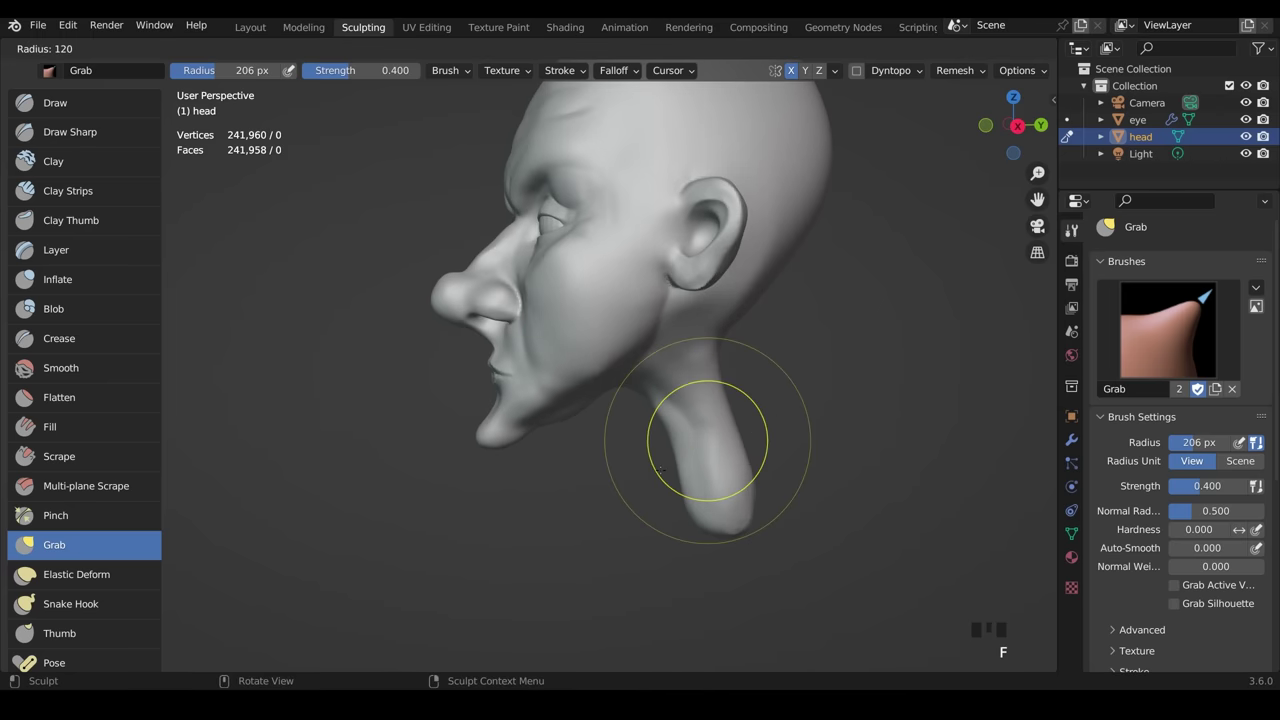
pyautogui.click(668, 422)
pyautogui.press('f')
pyautogui.click(656, 424)
pyautogui.moveTo(660, 430); pyautogui.dragTo(690, 438)
# - Adjust the ears and the jaw edges beside them with the Grab brush at a 95 px radius
pyautogui.moveTo(792, 386)
pyautogui.mouseDown(button='middle')
pyautogui.moveTo(848, 398)
pyautogui.moveTo(849, 494)
pyautogui.mouseUp(button='middle')
pyautogui.press('f')
pyautogui.click(697, 318)
pyautogui.moveTo(691, 312); pyautogui.dragTo(693, 300)
pyautogui.moveTo(689, 304); pyautogui.dragTo(664, 312, button='middle')
pyautogui.moveTo(735, 306); pyautogui.dragTo(737, 320)
pyautogui.moveTo(738, 338); pyautogui.dragTo(735, 344)
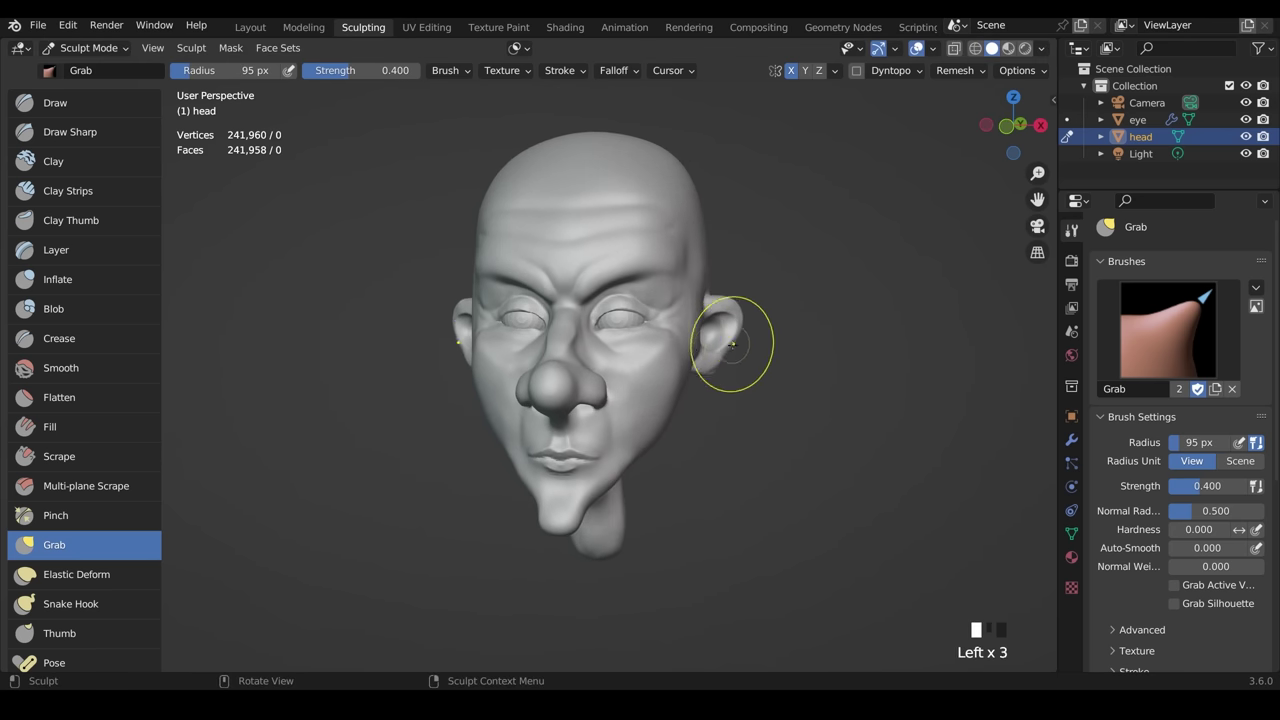
pyautogui.moveTo(698, 348); pyautogui.dragTo(714, 338, button='middle')
pyautogui.moveTo(715, 338); pyautogui.dragTo(712, 342)
pyautogui.moveTo(656, 367); pyautogui.dragTo(670, 371, button='middle')
pyautogui.moveTo(670, 372); pyautogui.dragTo(671, 377)
pyautogui.moveTo(672, 378); pyautogui.dragTo(674, 384)
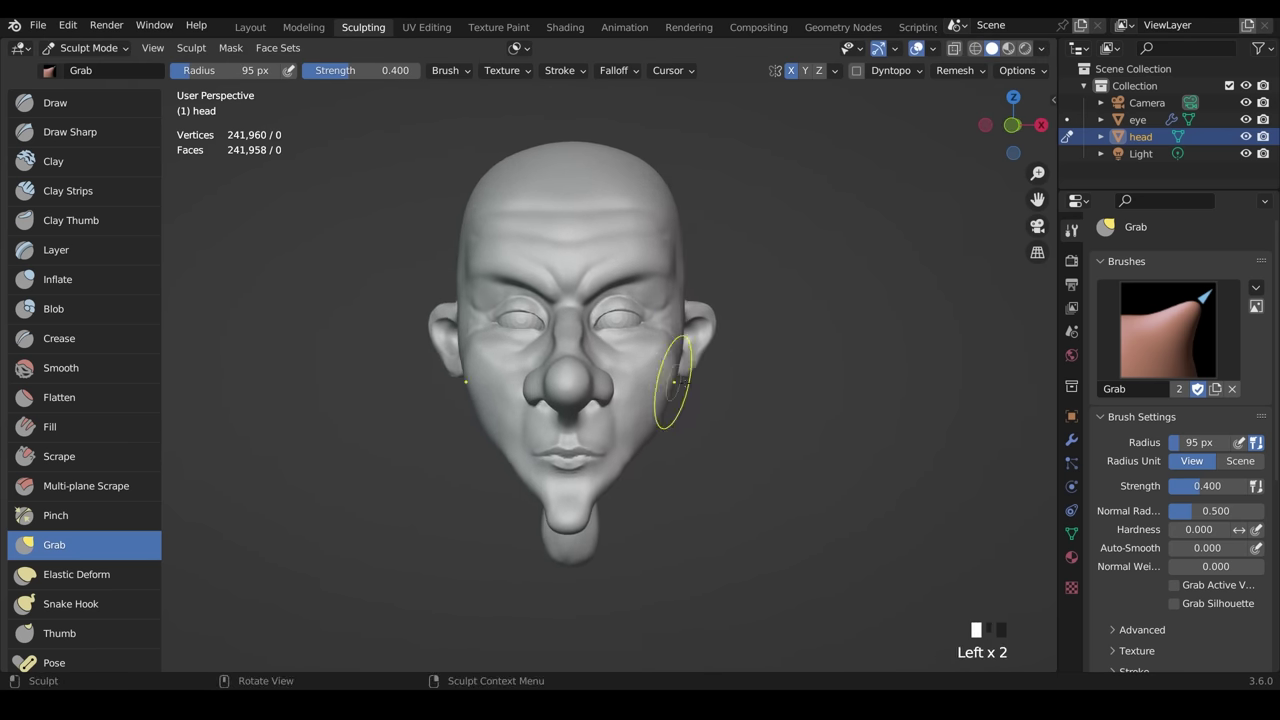
# - Set the voxel size to 0.006 m and remesh the head at the finer resolution
pyautogui.scroll(-2, 775, 317)
pyautogui.moveTo(790, 450); pyautogui.dragTo(766, 500, button='middle')
pyautogui.scroll(5, 766, 480)
pyautogui.moveTo(785, 420)
pyautogui.mouseDown(button='middle')
pyautogui.moveTo(750, 398)
pyautogui.moveTo(733, 443)
pyautogui.mouseUp(button='middle')
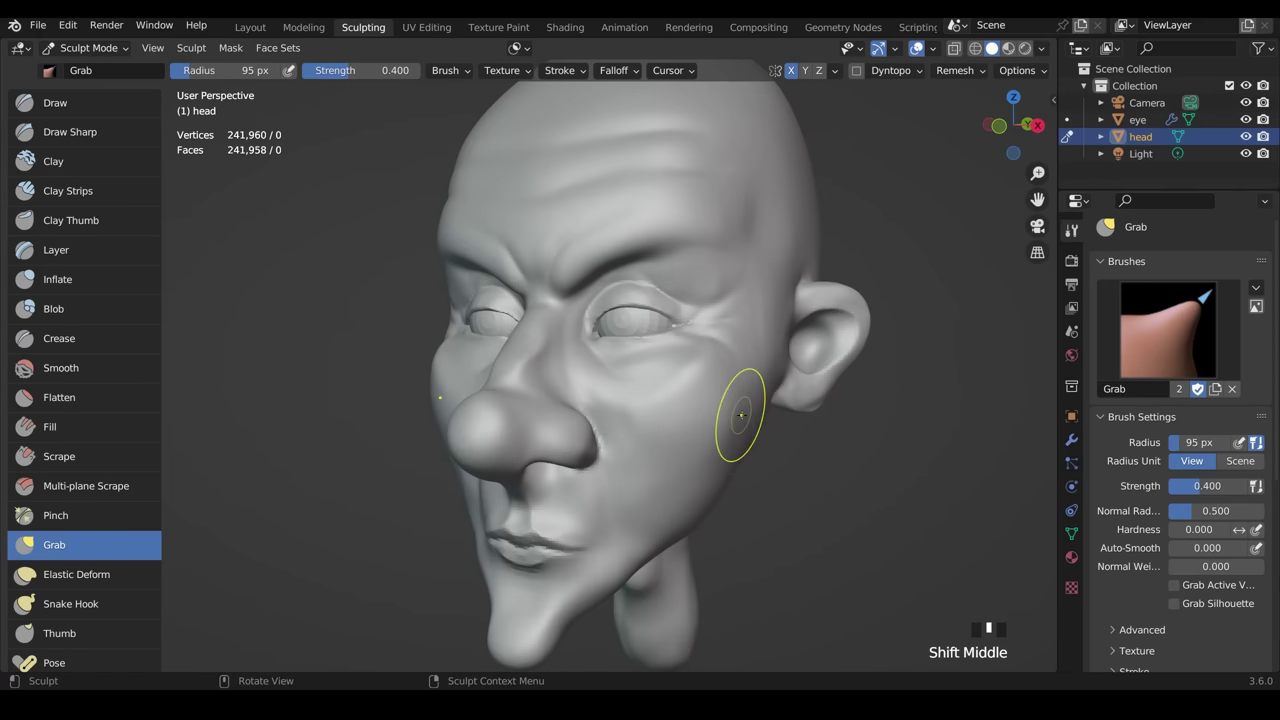
pyautogui.press('r')
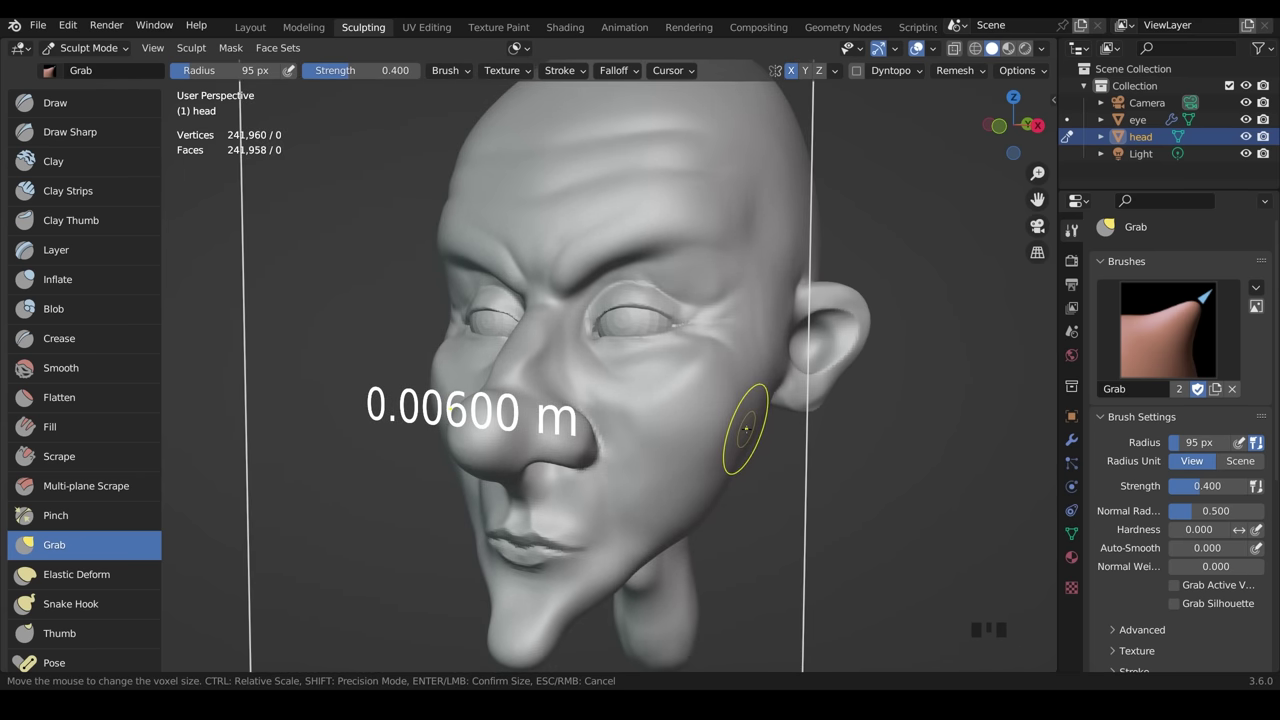
pyautogui.click(746, 430)
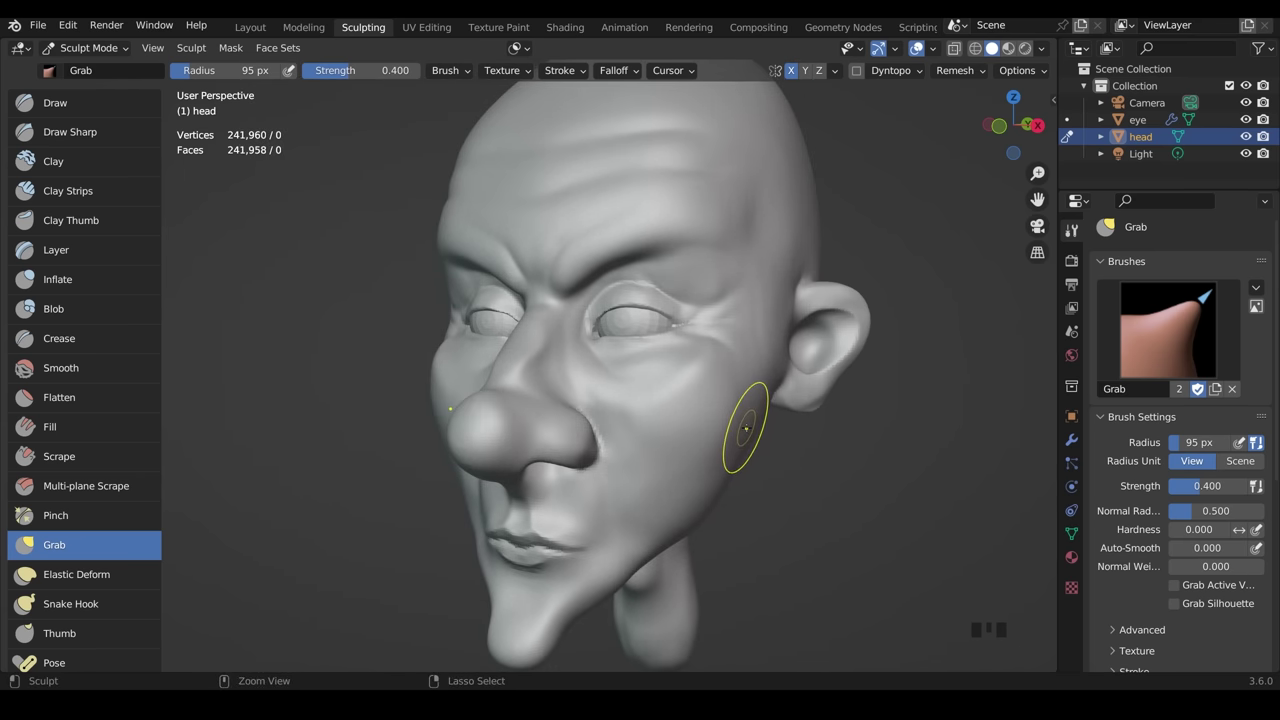
pyautogui.hotkey('ctrl', 'r')
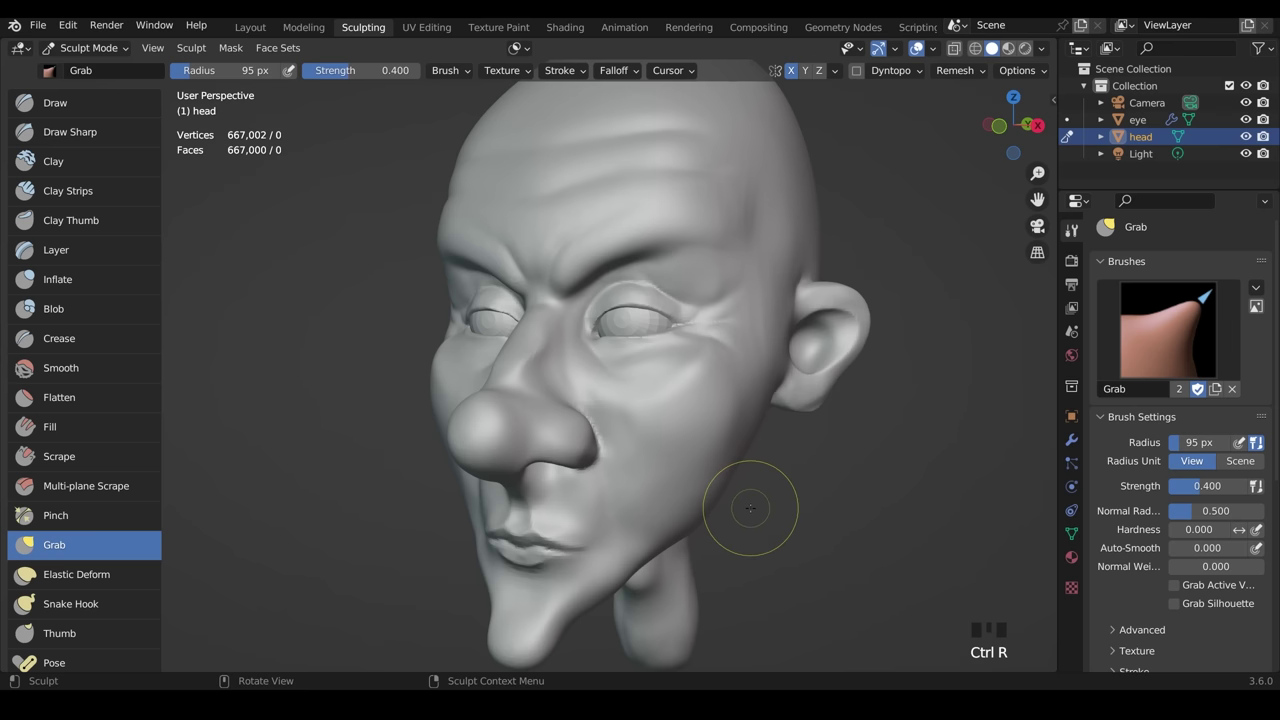
# - Carve the groove around the nostril wings with the Crease brush at a 34 px radius
pyautogui.keyDown('ctrl'); pyautogui.moveTo(735, 503); pyautogui.dragTo(371, 314, button='middle'); pyautogui.keyUp('ctrl')
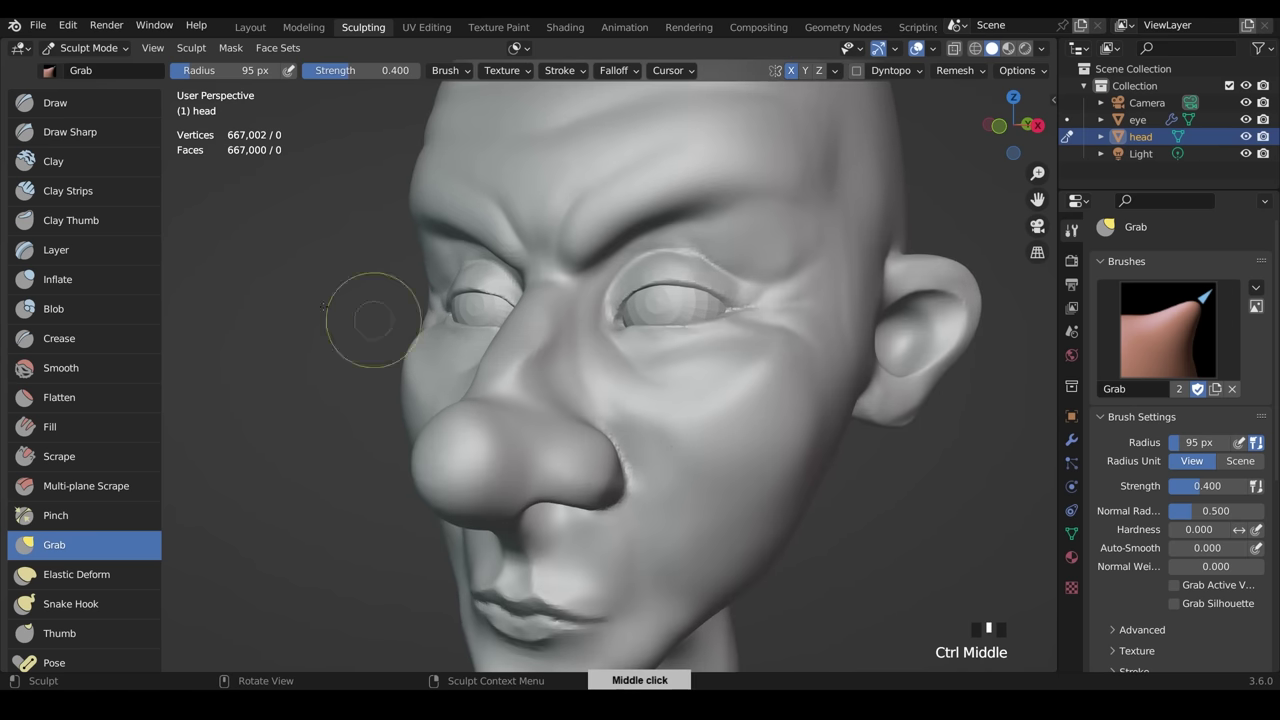
pyautogui.click(136, 338)
pyautogui.moveTo(520, 430)
pyautogui.mouseDown(button='middle')
pyautogui.moveTo(612, 436)
pyautogui.moveTo(546, 413)
pyautogui.mouseUp(button='middle')
pyautogui.press('f')
pyautogui.click(636, 446)
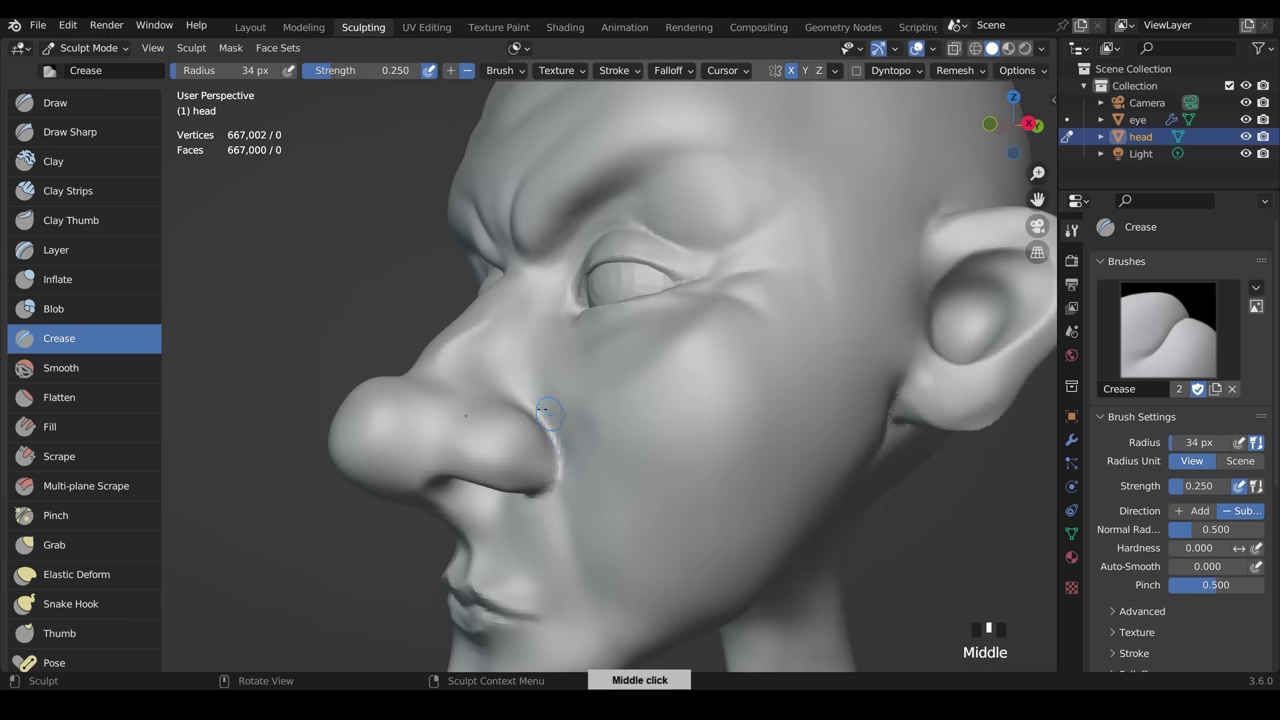
pyautogui.moveTo(528, 404); pyautogui.dragTo(560, 480)
pyautogui.moveTo(556, 452); pyautogui.dragTo(556, 486)
pyautogui.moveTo(559, 470); pyautogui.dragTo(540, 493)
# - Extend the smile folds from the nostrils down past the mouth corners with 34 px Crease strokes
pyautogui.moveTo(553, 488); pyautogui.dragTo(604, 484, button='middle')
pyautogui.keyDown('shift'); pyautogui.moveTo(606, 482); pyautogui.dragTo(643, 409, button='middle'); pyautogui.keyUp('shift')
pyautogui.moveTo(617, 398); pyautogui.dragTo(626, 434)
pyautogui.moveTo(621, 415); pyautogui.dragTo(634, 465)
pyautogui.moveTo(628, 440); pyautogui.dragTo(641, 487)
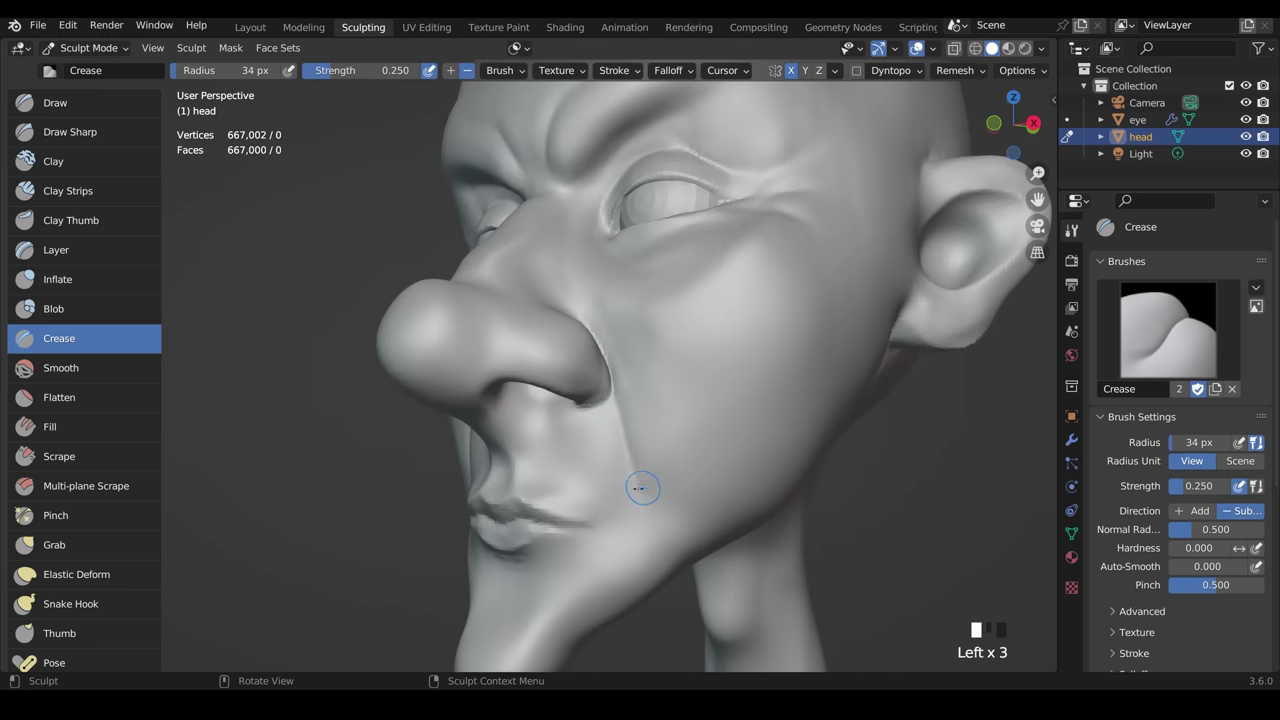
pyautogui.moveTo(592, 316)
pyautogui.mouseDown()
pyautogui.moveTo(613, 378)
pyautogui.moveTo(550, 396)
pyautogui.mouseUp()
# - Sharpen the line between the lips with Crease strokes and raise the upper lip's border with inverted strokes
pyautogui.moveTo(552, 410); pyautogui.dragTo(616, 400, button='middle')
pyautogui.keyDown('ctrl'); pyautogui.moveTo(612, 432); pyautogui.dragTo(609, 374, button='middle'); pyautogui.keyUp('ctrl')
pyautogui.moveTo(698, 446); pyautogui.dragTo(645, 435)
pyautogui.moveTo(665, 437)
pyautogui.mouseDown()
pyautogui.moveTo(606, 429)
pyautogui.moveTo(585, 441)
pyautogui.mouseUp()
pyautogui.moveTo(610, 436); pyautogui.dragTo(569, 450)
pyautogui.moveTo(582, 446); pyautogui.dragTo(541, 458)
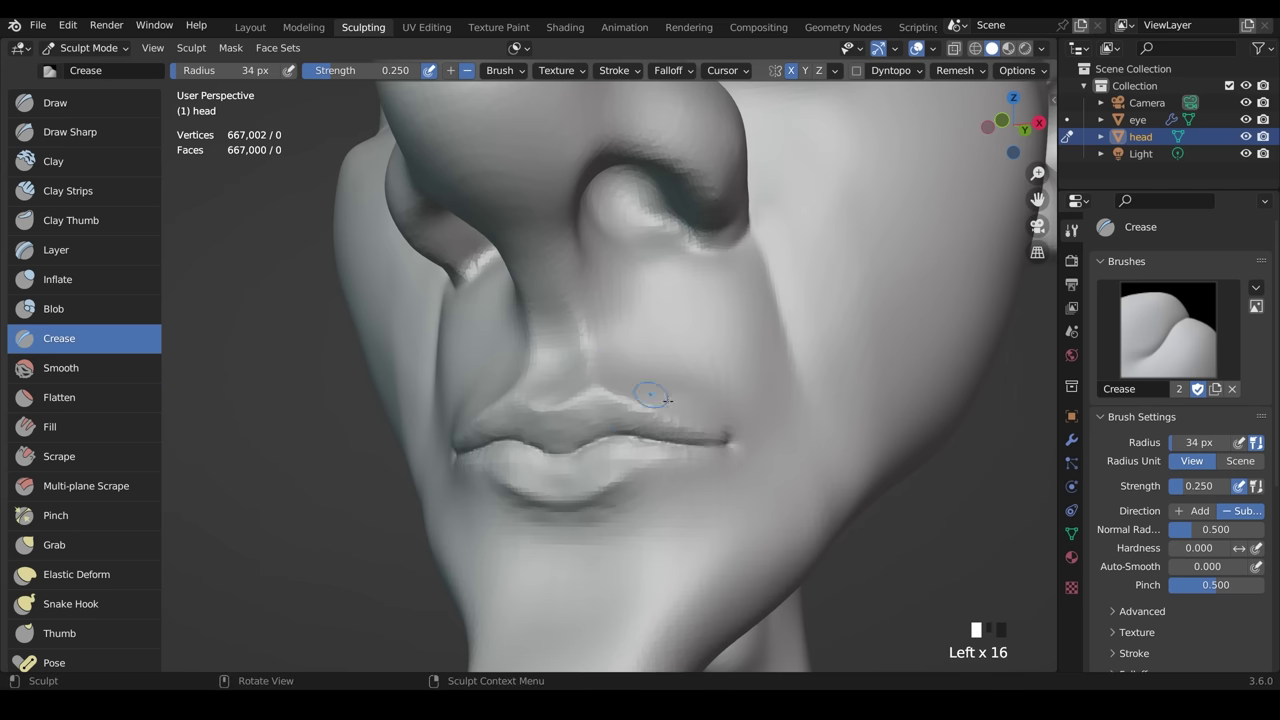
pyautogui.keyDown('ctrl'); pyautogui.click(573, 369); pyautogui.keyUp('ctrl')
pyautogui.keyDown('ctrl'); pyautogui.click(571, 367); pyautogui.keyUp('ctrl')
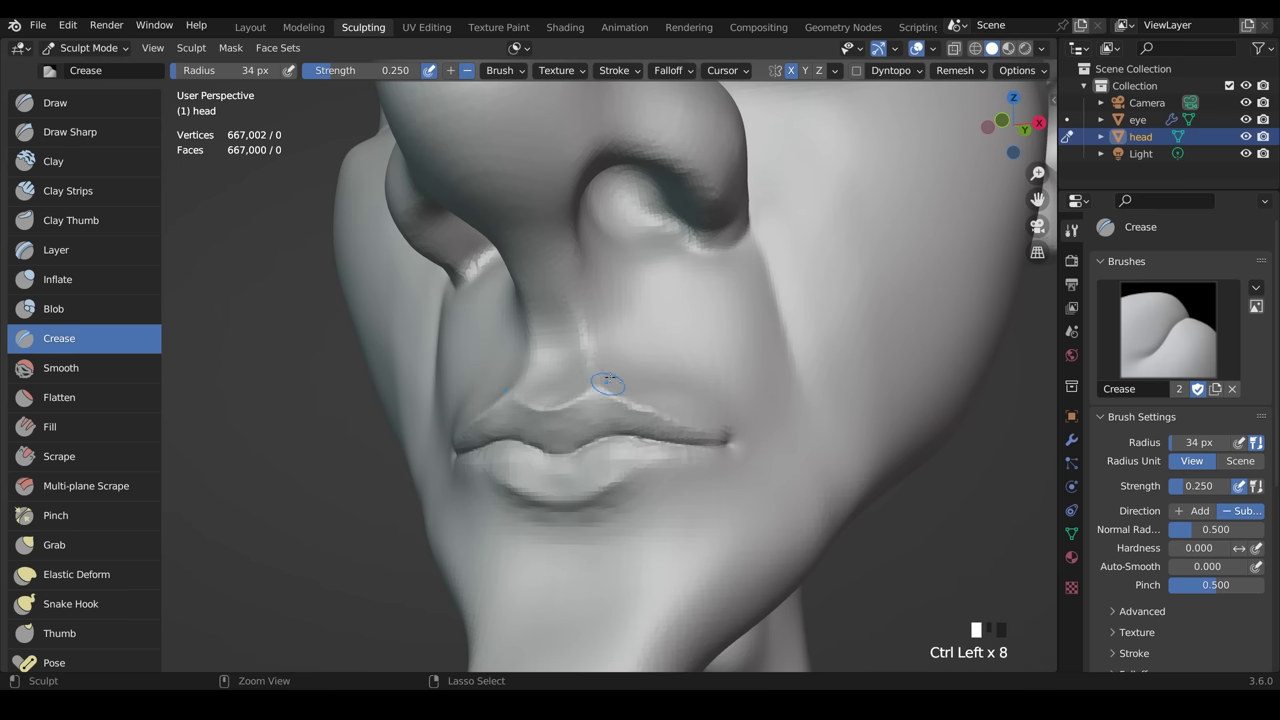
# - Build up the upper and lower lips with the Draw brush at a 34 px radius
pyautogui.click(98, 110)
pyautogui.moveTo(586, 414); pyautogui.dragTo(546, 414)
pyautogui.moveTo(544, 414); pyautogui.dragTo(572, 421)
pyautogui.moveTo(575, 412)
pyautogui.mouseDown()
pyautogui.moveTo(560, 430)
pyautogui.moveTo(601, 421)
pyautogui.mouseUp()
pyautogui.moveTo(605, 418); pyautogui.dragTo(628, 418)
pyautogui.moveTo(620, 420); pyautogui.dragTo(560, 446)
pyautogui.moveTo(563, 450); pyautogui.dragTo(545, 468)
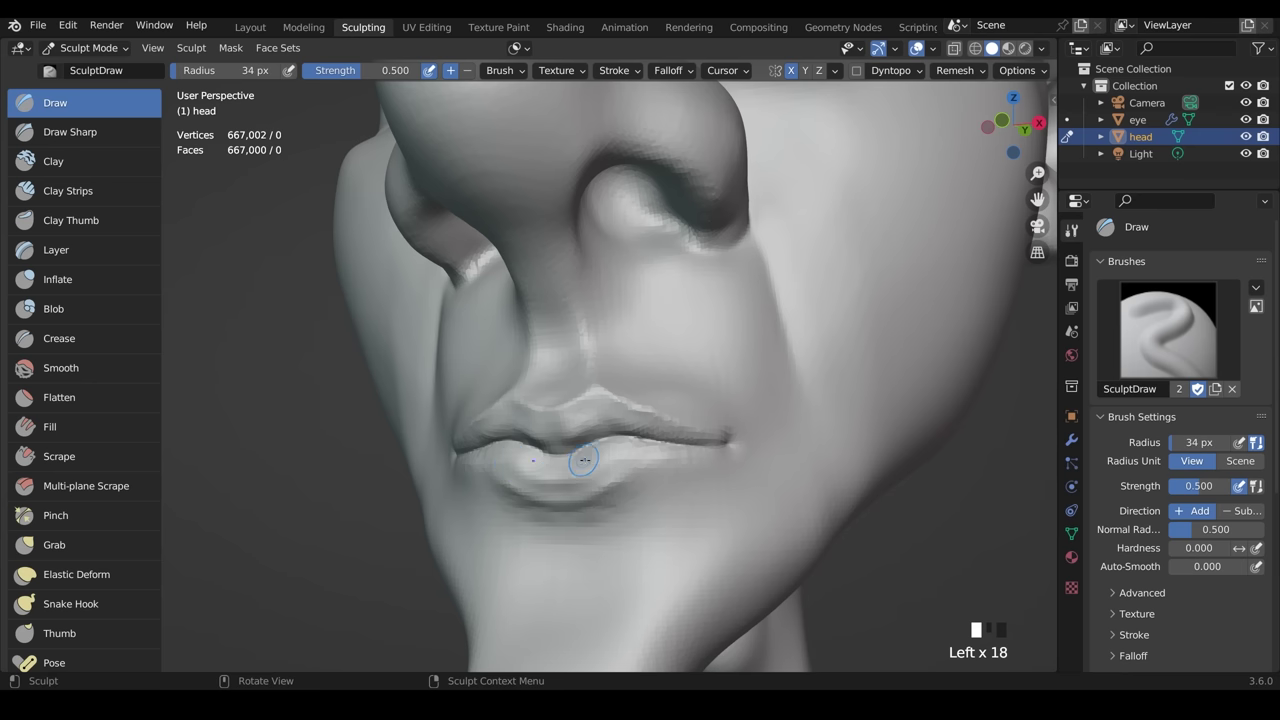
# - Smooth the lips at a 53 px radius
pyautogui.press('f')
pyautogui.keyDown('shift'); pyautogui.click(508, 455); pyautogui.keyUp('shift')
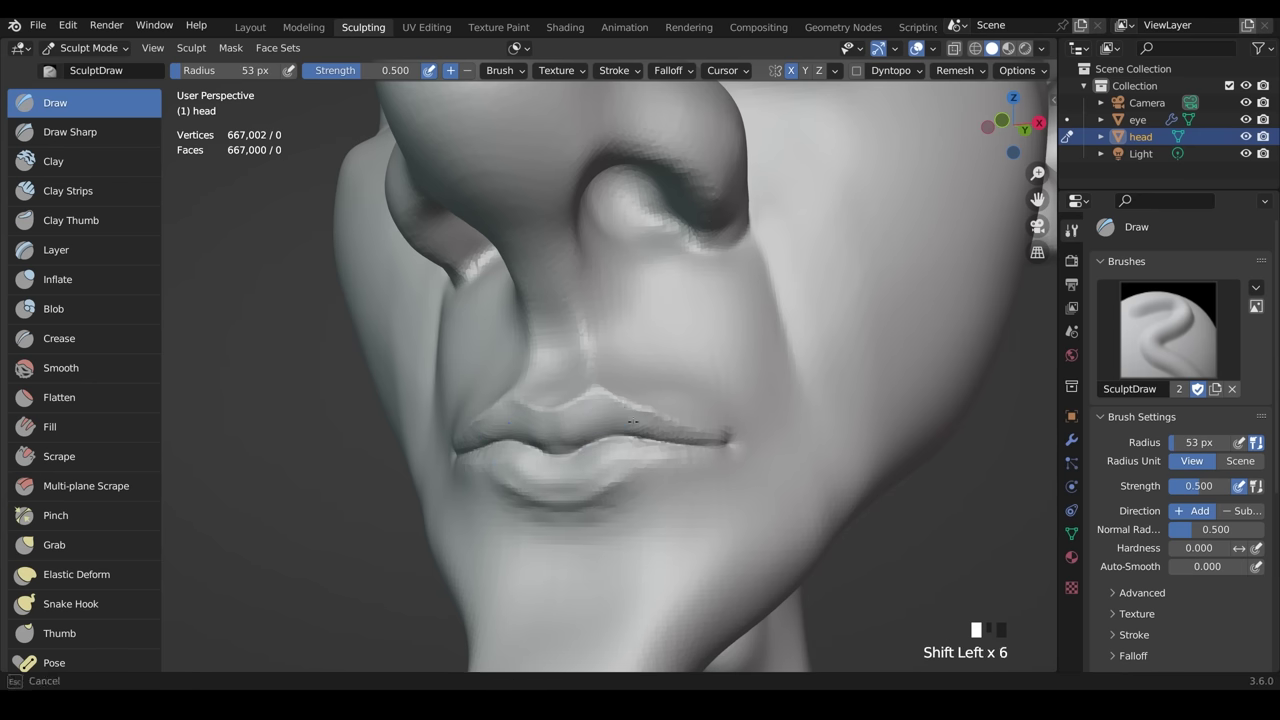
pyautogui.moveTo(754, 325)
pyautogui.keyDown('ctrl'); pyautogui.mouseDown(button='middle')
pyautogui.moveTo(716, 478)
pyautogui.moveTo(618, 460)
pyautogui.moveTo(700, 440)
pyautogui.mouseUp(button='middle'); pyautogui.keyUp('ctrl')
pyautogui.keyDown('ctrl'); pyautogui.moveTo(700, 440); pyautogui.dragTo(672, 370, button='middle'); pyautogui.keyUp('ctrl')
pyautogui.moveTo(672, 370); pyautogui.dragTo(650, 450, button='middle')
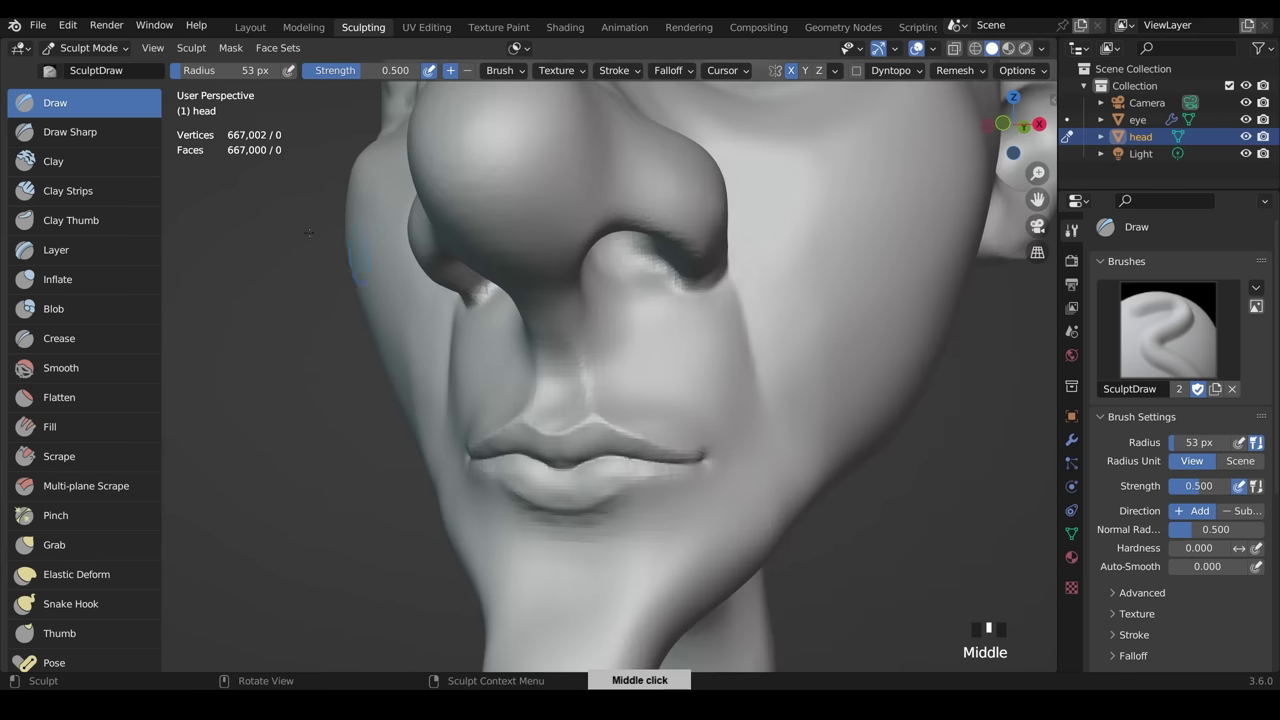
# - Define the lower lip's edge toward the mouth corners with 53 px Crease strokes and smooth it
pyautogui.click(59, 338)
pyautogui.moveTo(560, 470); pyautogui.dragTo(618, 440, button='middle')
pyautogui.moveTo(632, 470); pyautogui.dragTo(690, 456)
pyautogui.moveTo(632, 470); pyautogui.dragTo(694, 454)
pyautogui.moveTo(678, 458); pyautogui.dragTo(722, 432)
pyautogui.keyDown('shift'); pyautogui.moveTo(641, 467); pyautogui.dragTo(672, 468); pyautogui.keyUp('shift')
pyautogui.moveTo(634, 470); pyautogui.dragTo(674, 464)
pyautogui.moveTo(636, 474)
pyautogui.mouseDown()
pyautogui.moveTo(669, 480)
pyautogui.moveTo(650, 476)
pyautogui.mouseUp()
pyautogui.keyDown('shift'); pyautogui.moveTo(650, 476); pyautogui.dragTo(682, 470); pyautogui.keyUp('shift')
pyautogui.keyDown('shift'); pyautogui.moveTo(660, 474); pyautogui.dragTo(677, 486); pyautogui.keyUp('shift')
# - Deepen the smile folds beside the mouth and carve a cleft into the chin with the Crease brush at 53 px
pyautogui.moveTo(792, 408); pyautogui.dragTo(766, 429, button='middle')
pyautogui.moveTo(764, 425); pyautogui.dragTo(750, 385)
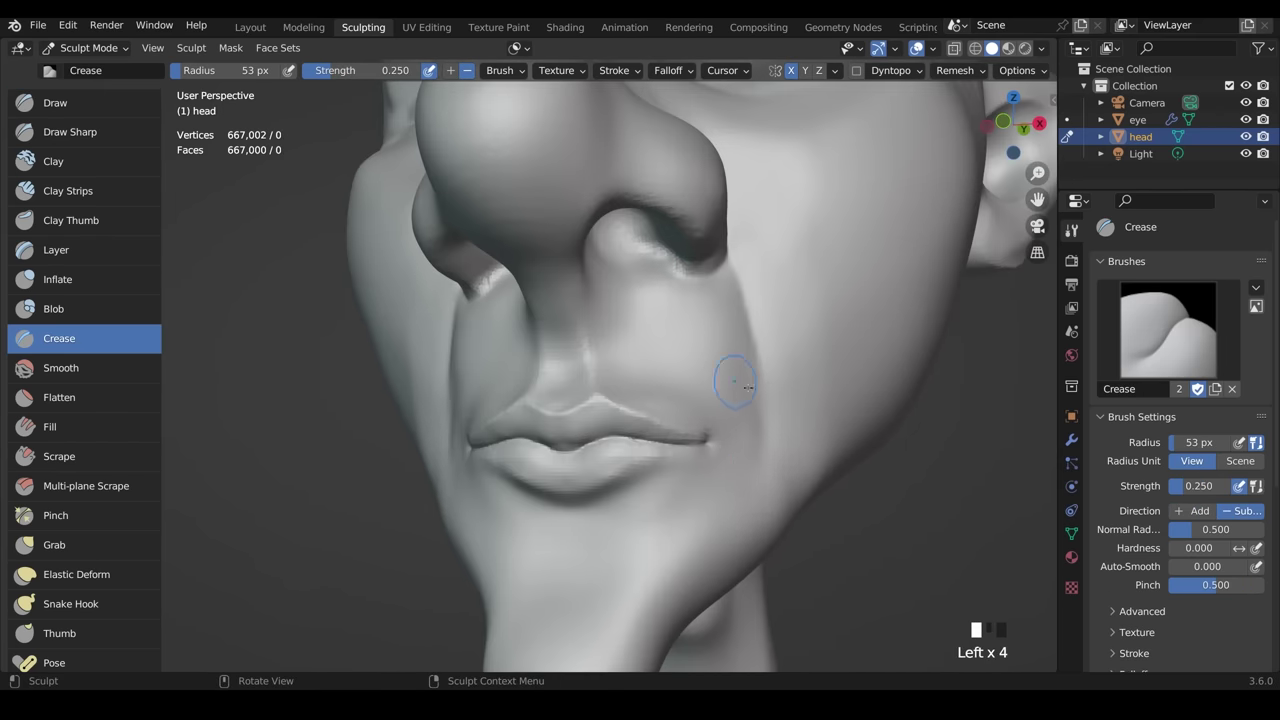
pyautogui.moveTo(705, 558)
pyautogui.keyDown('shift'); pyautogui.mouseDown(button='middle')
pyautogui.moveTo(775, 409)
pyautogui.moveTo(745, 404)
pyautogui.mouseUp(button='middle'); pyautogui.keyUp('shift')
pyautogui.moveTo(638, 500)
pyautogui.mouseDown()
pyautogui.moveTo(628, 556)
pyautogui.moveTo(636, 500)
pyautogui.mouseUp()
pyautogui.keyDown('ctrl'); pyautogui.moveTo(650, 440); pyautogui.dragTo(640, 560, button='middle'); pyautogui.keyUp('ctrl')
pyautogui.moveTo(600, 440); pyautogui.dragTo(640, 460, button='middle')
pyautogui.keyDown('shift'); pyautogui.moveTo(584, 440); pyautogui.dragTo(590, 455); pyautogui.keyUp('shift')
# - Crease the jawline from the chin outward on the underside of the face and soften it by smoothing
pyautogui.moveTo(680, 460); pyautogui.dragTo(690, 400, button='middle')
pyautogui.moveTo(690, 400); pyautogui.dragTo(695, 350, button='middle')
pyautogui.moveTo(594, 391); pyautogui.dragTo(640, 380)
pyautogui.moveTo(610, 392); pyautogui.dragTo(664, 360)
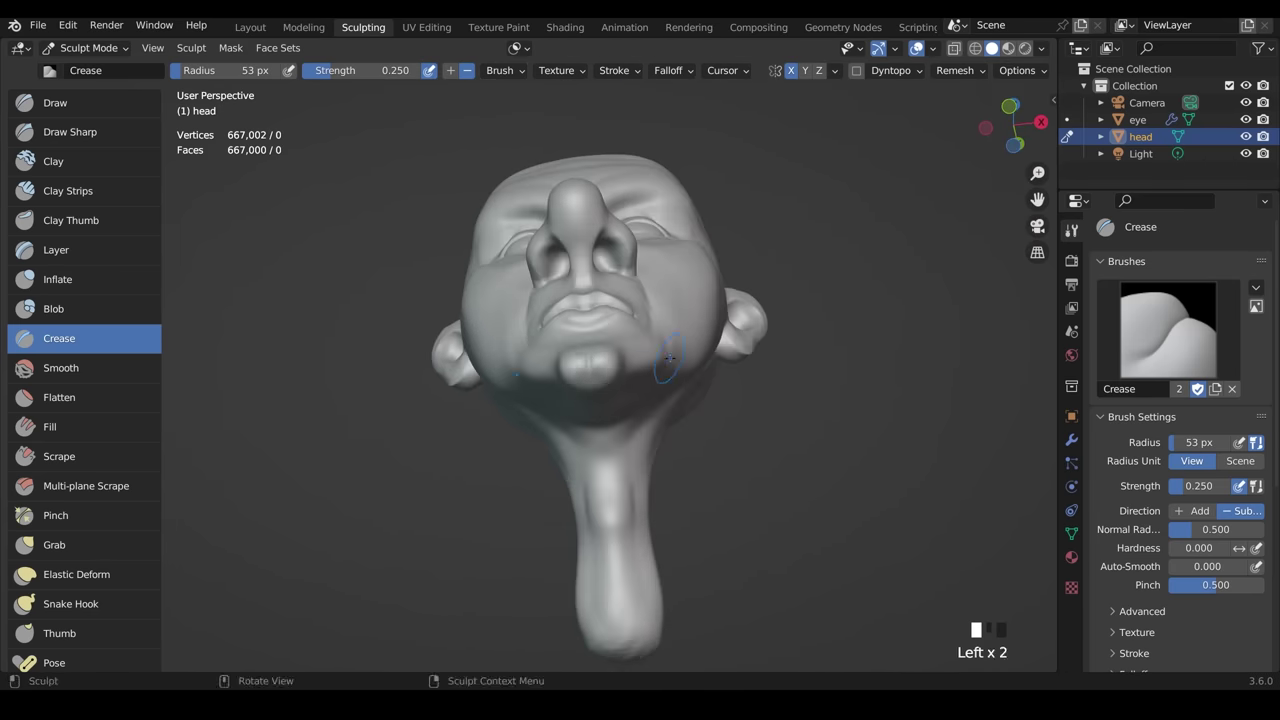
pyautogui.moveTo(664, 360); pyautogui.dragTo(640, 450, button='middle')
pyautogui.keyDown('shift'); pyautogui.moveTo(596, 420); pyautogui.dragTo(604, 428); pyautogui.keyUp('shift')
pyautogui.moveTo(630, 435)
pyautogui.mouseDown(button='middle')
pyautogui.moveTo(686, 451)
pyautogui.moveTo(660, 320)
pyautogui.moveTo(666, 277)
pyautogui.mouseUp(button='middle')
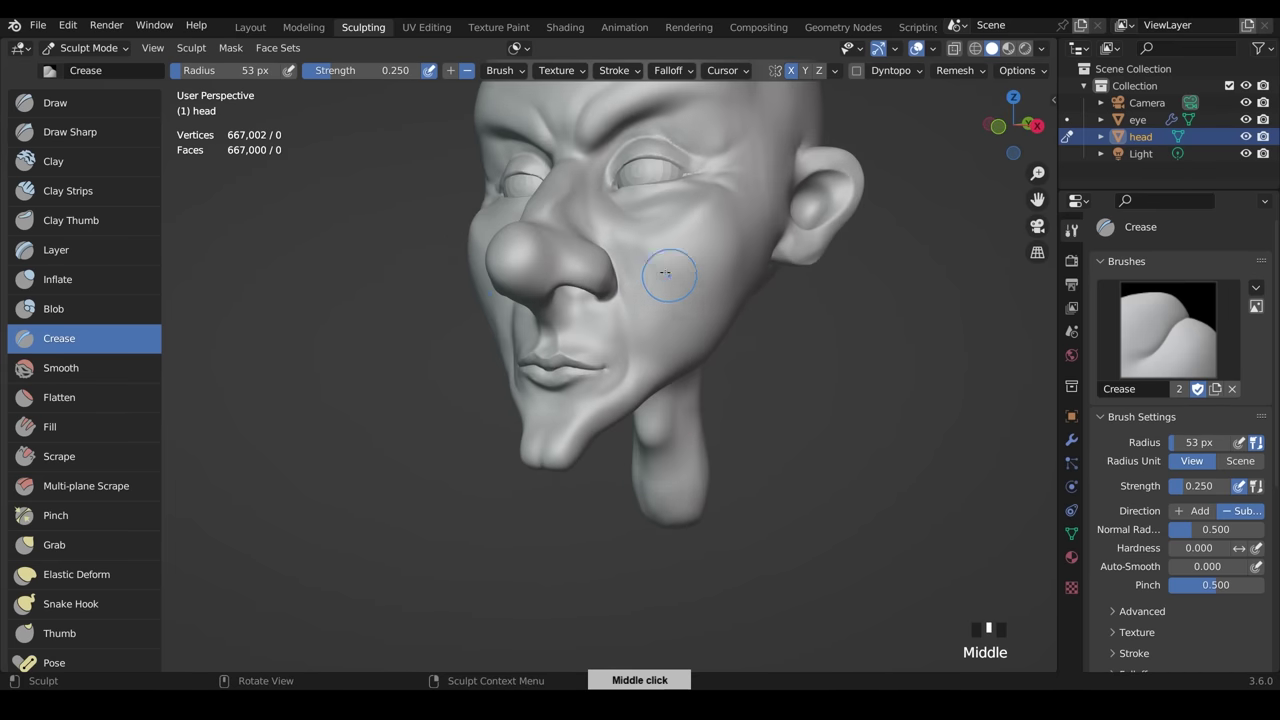
# - Carve diagonal hollows into the cheeks with the Crease brush at a 30 px radius and smooth them
pyautogui.press('f')
pyautogui.click(692, 344)
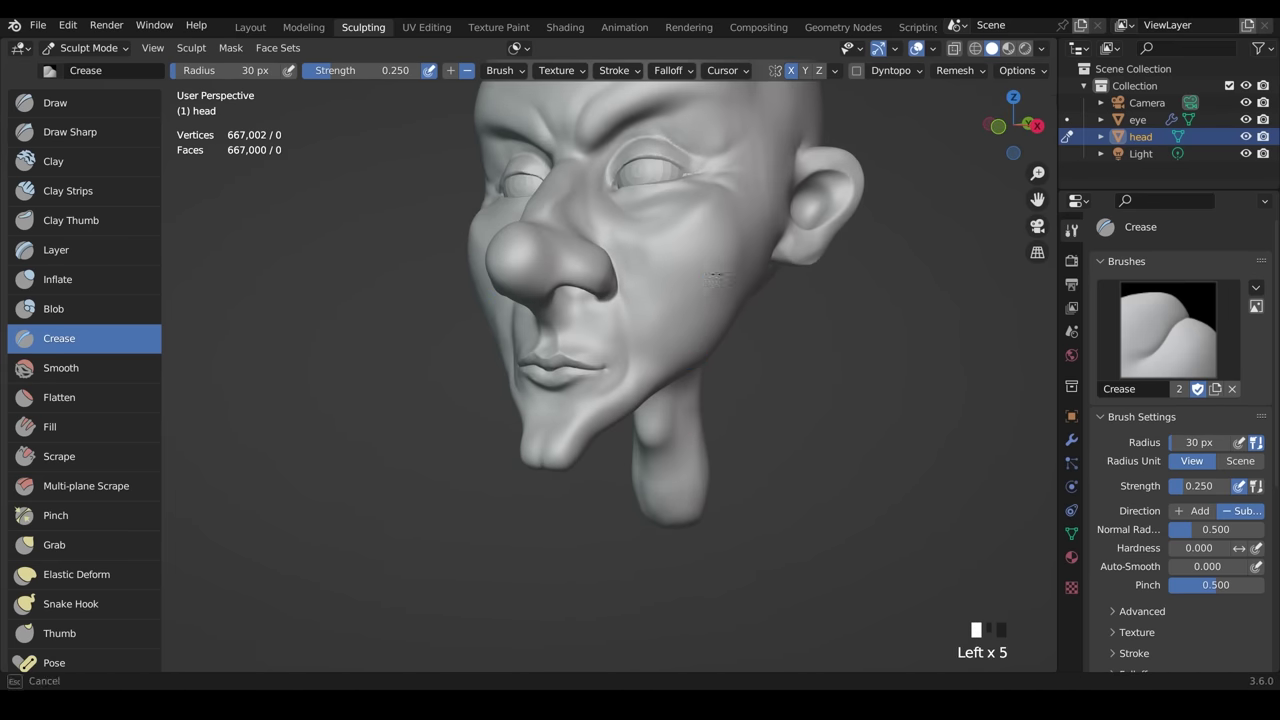
pyautogui.moveTo(712, 282); pyautogui.dragTo(714, 281)
pyautogui.moveTo(674, 316); pyautogui.dragTo(713, 283)
pyautogui.moveTo(662, 346); pyautogui.dragTo(714, 282)
pyautogui.moveTo(737, 287); pyautogui.dragTo(785, 290, button='middle')
pyautogui.keyDown('shift'); pyautogui.moveTo(702, 294); pyautogui.dragTo(692, 316); pyautogui.keyUp('shift')
pyautogui.keyDown('shift'); pyautogui.moveTo(702, 296); pyautogui.dragTo(690, 322); pyautogui.keyUp('shift')
pyautogui.keyDown('shift'); pyautogui.moveTo(700, 305); pyautogui.dragTo(693, 332); pyautogui.keyUp('shift')
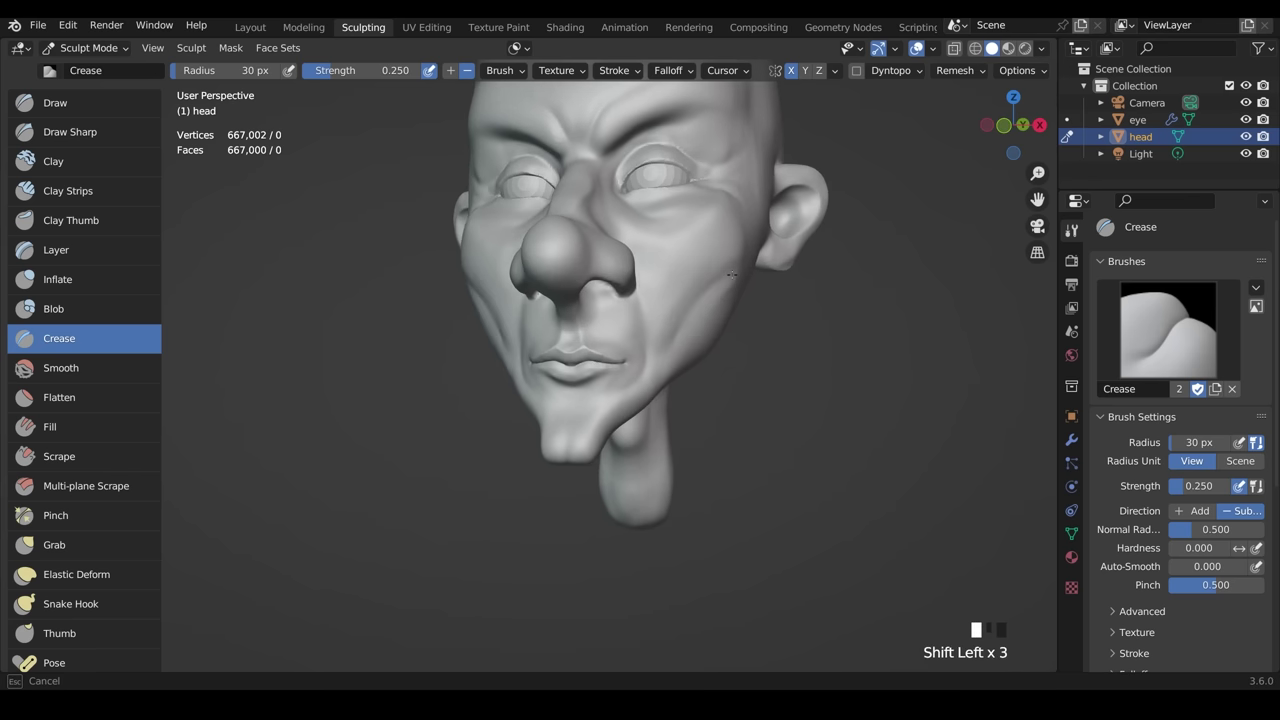
# - Crease the cheek area below the cheekbones and smooth the transitions on both sides of the face
pyautogui.moveTo(729, 266); pyautogui.dragTo(690, 252, button='middle')
pyautogui.click(690, 252)
pyautogui.click(690, 252)
pyautogui.keyDown('shift'); pyautogui.click(689, 251); pyautogui.keyUp('shift')
pyautogui.keyDown('shift'); pyautogui.moveTo(684, 261); pyautogui.dragTo(687, 266); pyautogui.keyUp('shift')
pyautogui.moveTo(687, 266); pyautogui.dragTo(754, 266, button='middle')
pyautogui.keyDown('shift'); pyautogui.moveTo(694, 264); pyautogui.dragTo(691, 270); pyautogui.keyUp('shift')
pyautogui.moveTo(440, 288); pyautogui.dragTo(475, 290, button='middle')
pyautogui.keyDown('shift'); pyautogui.moveTo(475, 288); pyautogui.dragTo(473, 292); pyautogui.keyUp('shift')
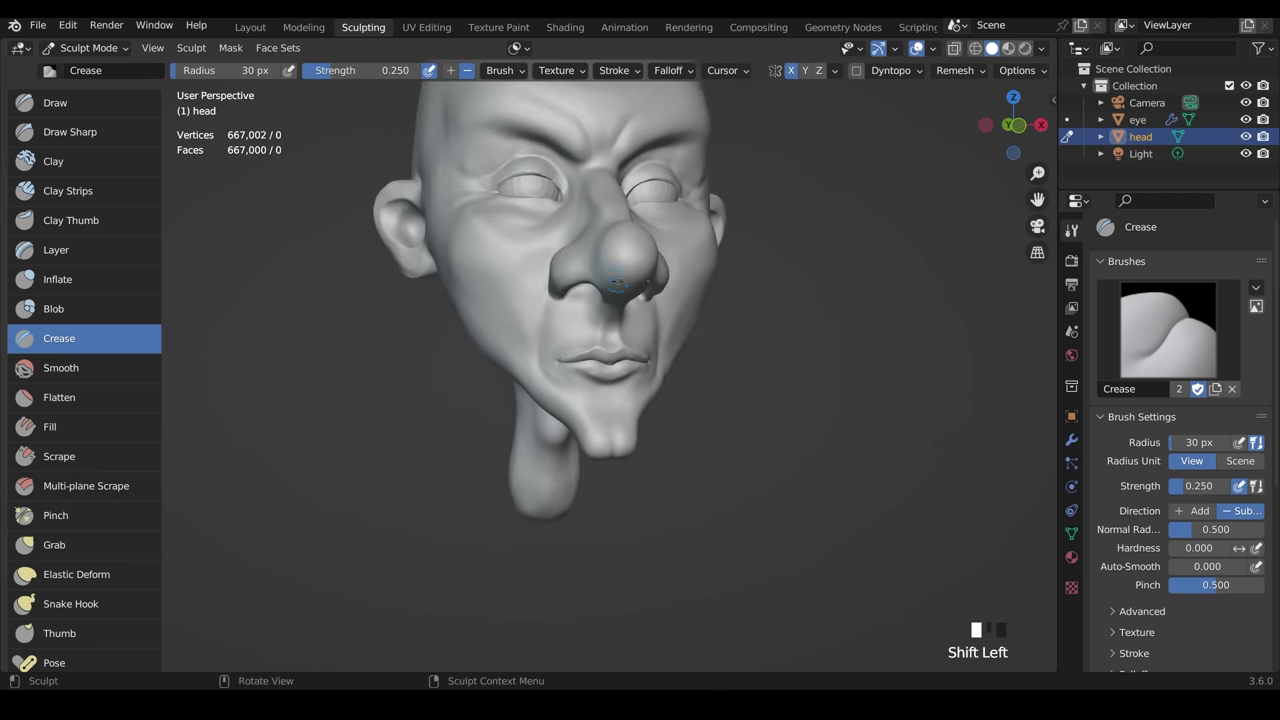
# - Raise the cheekbones below the eyes with inverted 30 px Crease strokes and smooth them
pyautogui.moveTo(473, 292); pyautogui.dragTo(535, 356, button='middle')
pyautogui.keyDown('ctrl'); pyautogui.click(535, 356); pyautogui.keyUp('ctrl')
pyautogui.keyDown('ctrl'); pyautogui.click(561, 357); pyautogui.keyUp('ctrl')
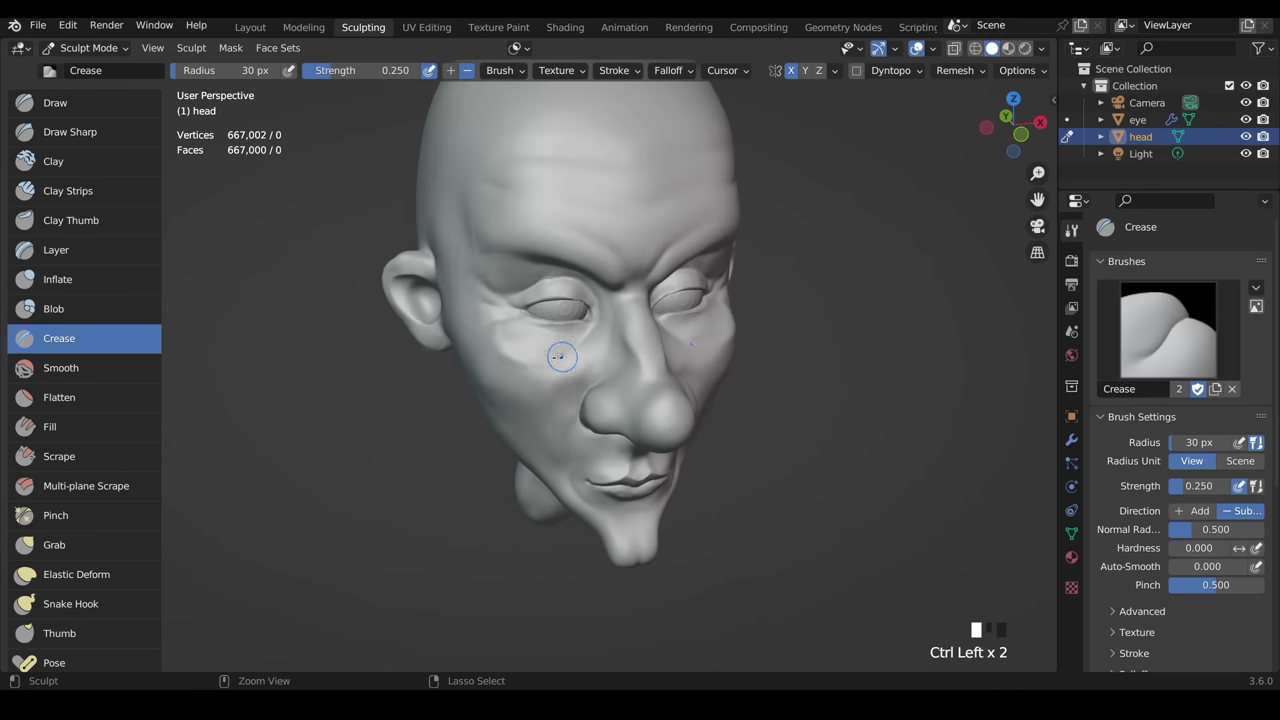
pyautogui.keyDown('shift'); pyautogui.click(483, 318); pyautogui.keyUp('shift')
pyautogui.keyDown('shift'); pyautogui.click(483, 318); pyautogui.keyUp('shift')
pyautogui.moveTo(483, 318)
pyautogui.mouseDown(button='middle')
pyautogui.moveTo(638, 311)
pyautogui.moveTo(576, 336)
pyautogui.mouseUp(button='middle')
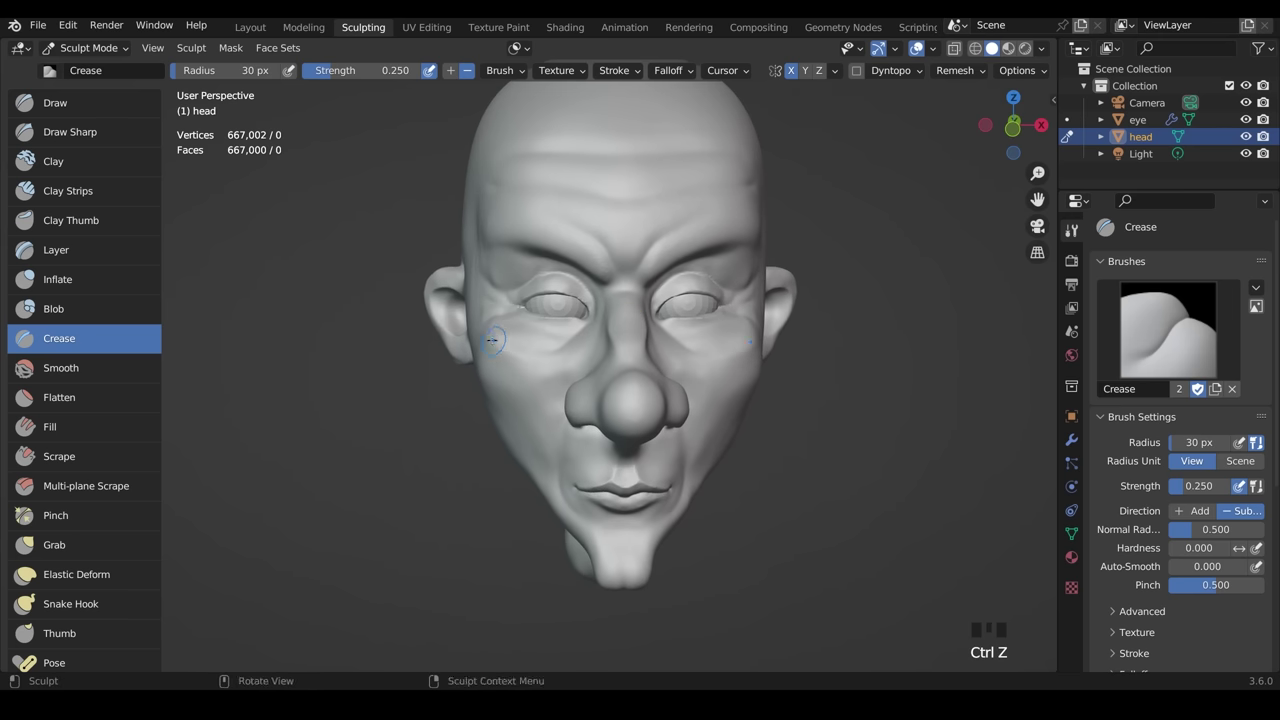
pyautogui.keyDown('ctrl'); pyautogui.click(517, 366); pyautogui.keyUp('ctrl')
pyautogui.keyDown('ctrl'); pyautogui.click(508, 337); pyautogui.keyUp('ctrl')
pyautogui.keyDown('shift'); pyautogui.moveTo(506, 335); pyautogui.dragTo(503, 332); pyautogui.keyUp('shift')
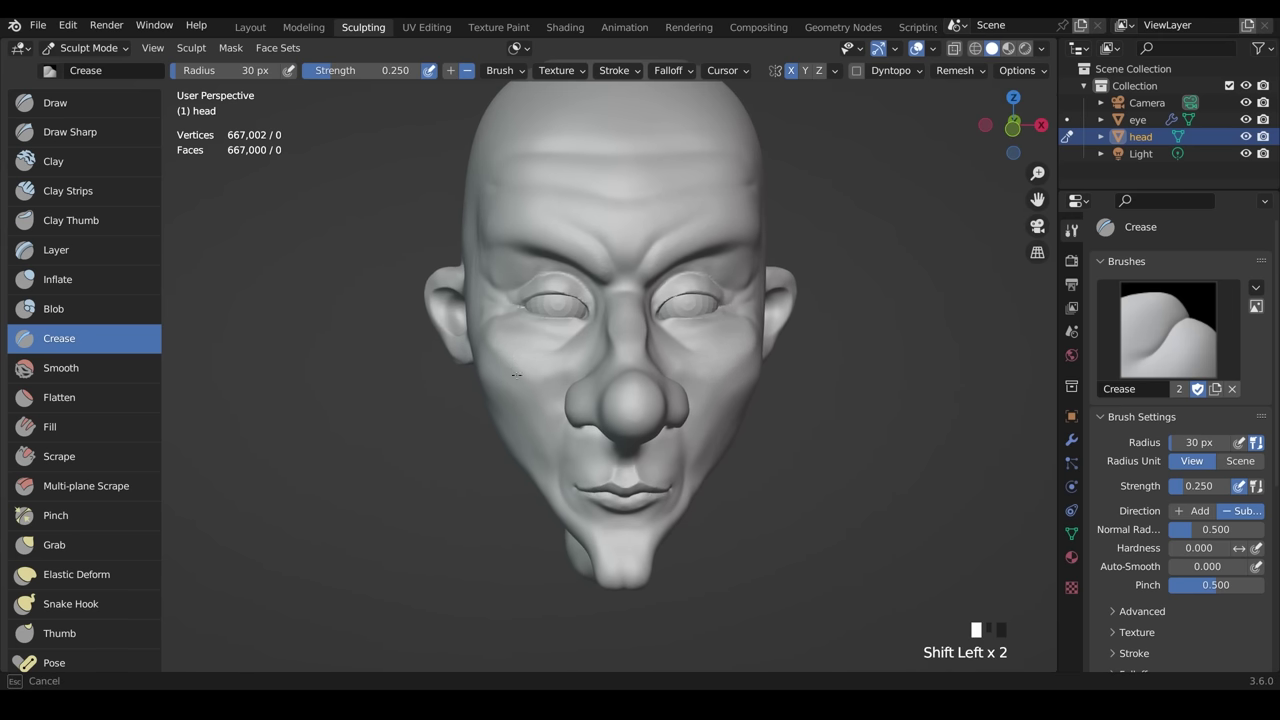
# - Sharpen the upper eyelid's edge with inverted Crease strokes at a 30 px radius
pyautogui.keyDown('ctrl'); pyautogui.moveTo(689, 411); pyautogui.dragTo(698, 335, button='middle'); pyautogui.keyUp('ctrl')
pyautogui.moveTo(698, 335); pyautogui.dragTo(694, 360, button='middle')
pyautogui.keyDown('ctrl'); pyautogui.click(612, 318); pyautogui.keyUp('ctrl')
pyautogui.keyDown('ctrl'); pyautogui.click(602, 316); pyautogui.keyUp('ctrl')
pyautogui.keyDown('ctrl'); pyautogui.click(590, 314); pyautogui.keyUp('ctrl')
pyautogui.keyDown('ctrl'); pyautogui.click(558, 312); pyautogui.keyUp('ctrl')
pyautogui.keyDown('ctrl'); pyautogui.click(524, 314); pyautogui.keyUp('ctrl')
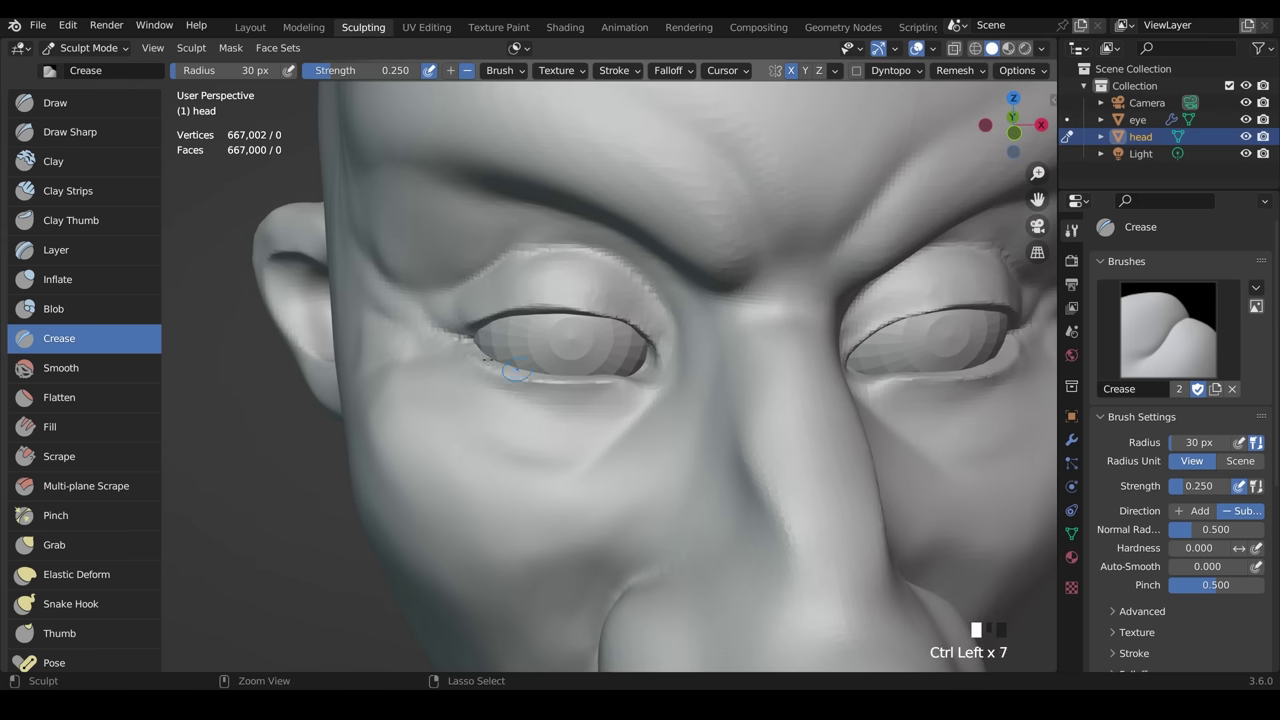
# - Raise a crisp rim along the lower eyelid with inverted 30 px Crease strokes
pyautogui.keyDown('ctrl'); pyautogui.moveTo(515, 370); pyautogui.dragTo(545, 375); pyautogui.keyUp('ctrl')
pyautogui.keyDown('ctrl'); pyautogui.moveTo(548, 376); pyautogui.dragTo(576, 379); pyautogui.keyUp('ctrl')
pyautogui.keyDown('ctrl'); pyautogui.moveTo(579, 380); pyautogui.dragTo(608, 380); pyautogui.keyUp('ctrl')
pyautogui.keyDown('ctrl'); pyautogui.moveTo(611, 380); pyautogui.dragTo(641, 377); pyautogui.keyUp('ctrl')
# - Smooth the fold above the upper eyelid down to the inner eye corner
pyautogui.moveTo(654, 374); pyautogui.dragTo(642, 257, button='middle')
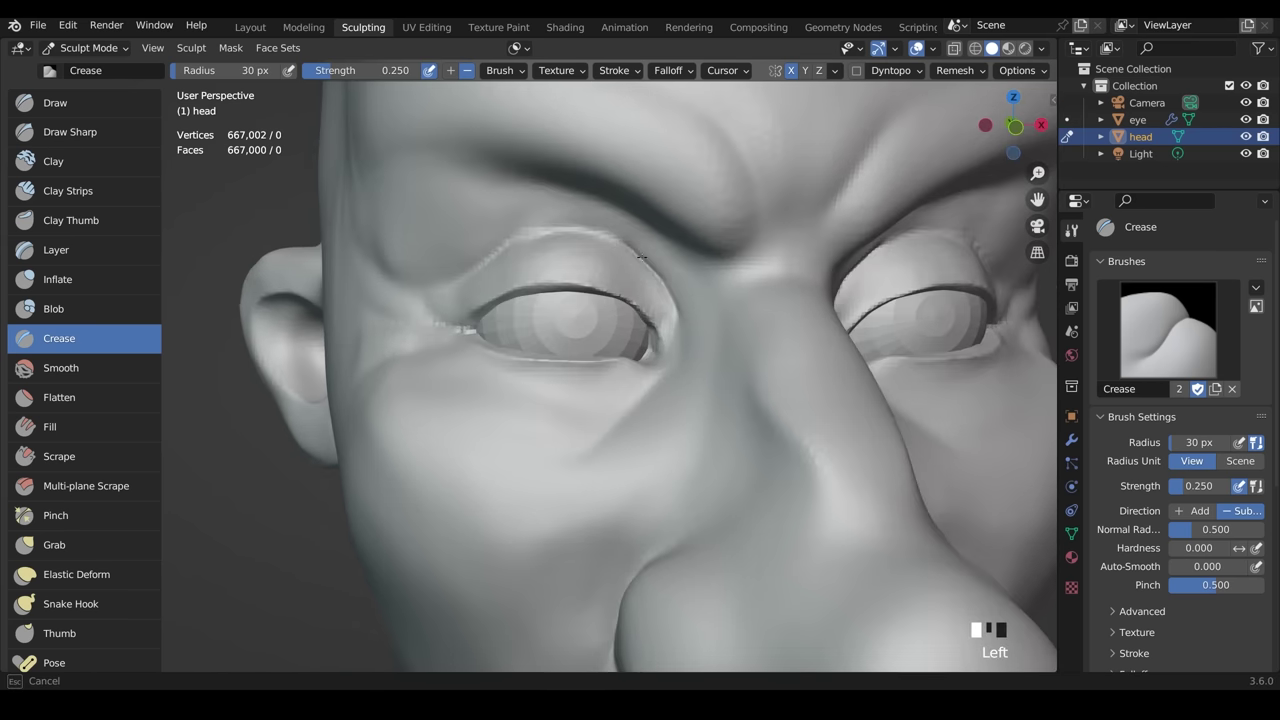
pyautogui.moveTo(545, 229)
pyautogui.keyDown('shift'); pyautogui.mouseDown()
pyautogui.moveTo(637, 246)
pyautogui.moveTo(665, 287)
pyautogui.mouseUp(); pyautogui.keyUp('shift')
pyautogui.keyDown('shift'); pyautogui.moveTo(625, 243); pyautogui.dragTo(671, 300); pyautogui.keyUp('shift')
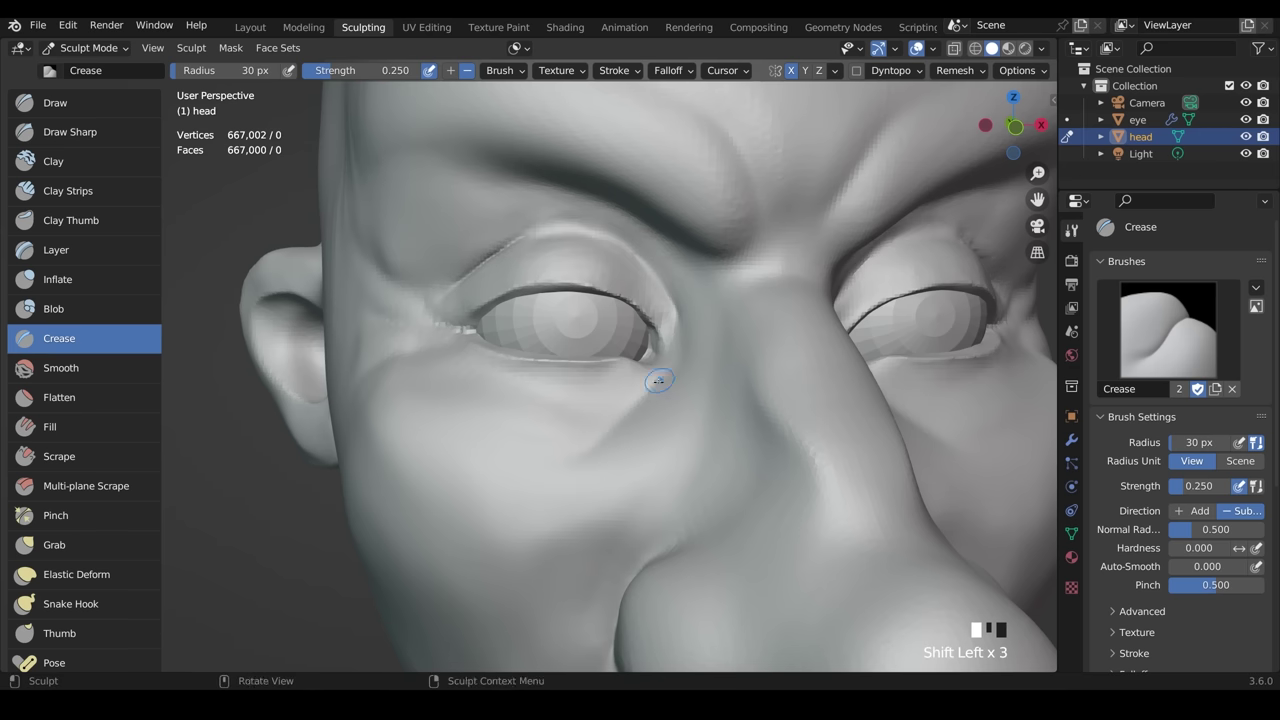
# - Crease the fold below the inner eye corner and the wrinkles at the outer corner, smoothing the eyelid around them
pyautogui.moveTo(657, 382); pyautogui.dragTo(602, 462)
pyautogui.moveTo(655, 386); pyautogui.dragTo(600, 465)
pyautogui.moveTo(440, 306); pyautogui.dragTo(452, 318)
pyautogui.moveTo(455, 321); pyautogui.dragTo(483, 334)
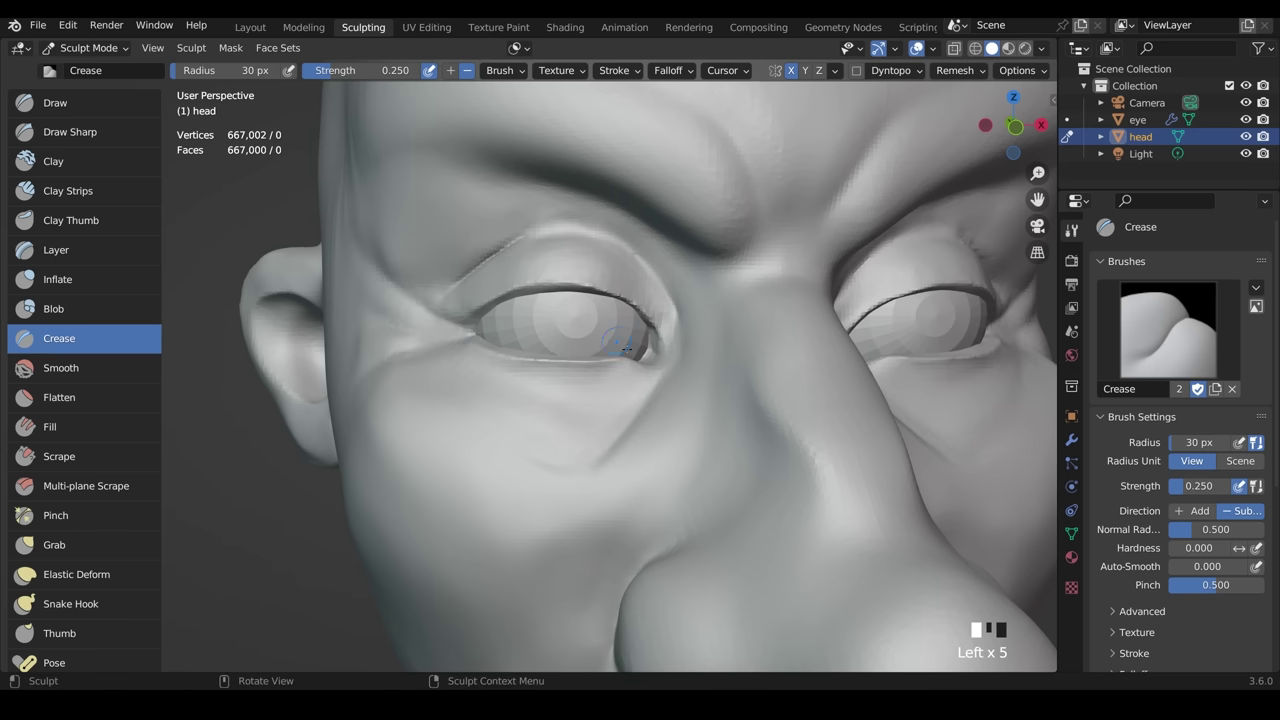
pyautogui.moveTo(540, 250)
pyautogui.keyDown('shift'); pyautogui.mouseDown()
pyautogui.moveTo(440, 243)
pyautogui.moveTo(560, 240)
pyautogui.mouseUp(); pyautogui.keyUp('shift')
pyautogui.keyDown('shift'); pyautogui.moveTo(468, 316); pyautogui.dragTo(481, 323); pyautogui.keyUp('shift')
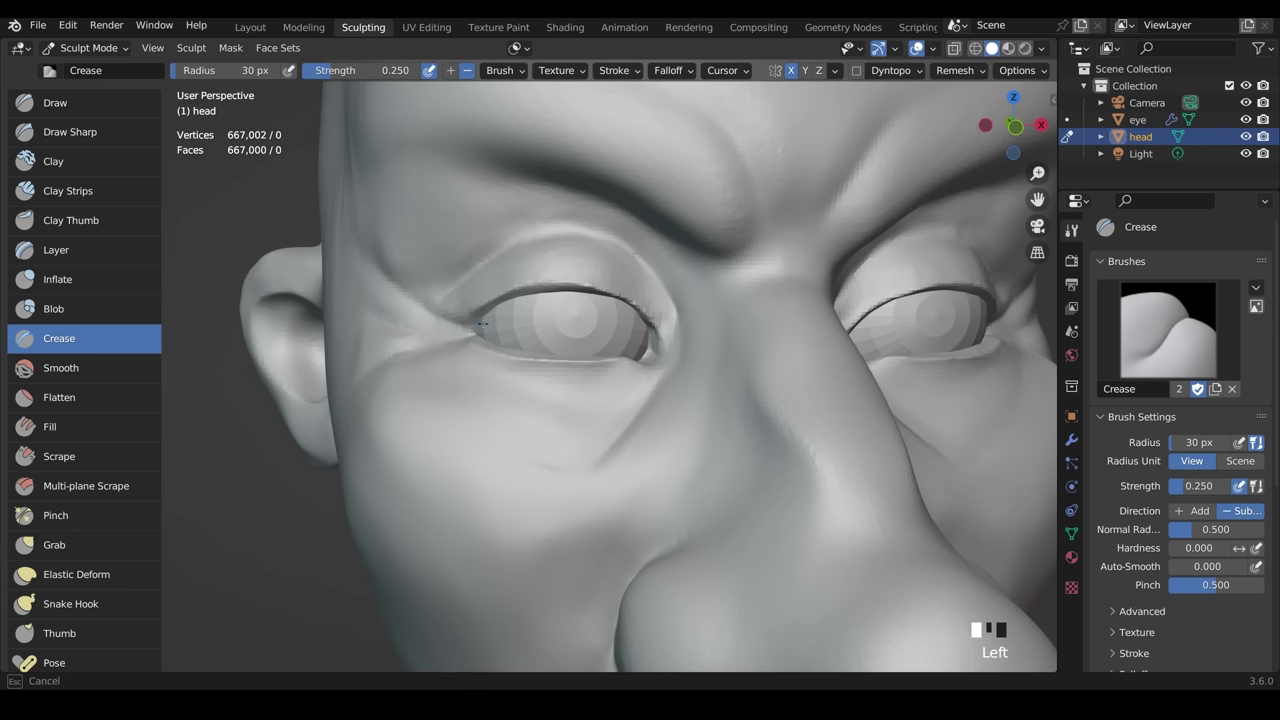
# - Refine the upper eyelid rim from the inner toward the outer corner with inverted Crease strokes and smoothing
pyautogui.keyDown('ctrl'); pyautogui.moveTo(601, 289); pyautogui.dragTo(656, 328); pyautogui.keyUp('ctrl')
pyautogui.moveTo(652, 322)
pyautogui.keyDown('shift'); pyautogui.mouseDown()
pyautogui.moveTo(582, 287)
pyautogui.moveTo(656, 327)
pyautogui.moveTo(605, 288)
pyautogui.moveTo(484, 304)
pyautogui.mouseUp(); pyautogui.keyUp('shift')
pyautogui.moveTo(482, 306)
pyautogui.mouseDown()
pyautogui.moveTo(543, 287)
pyautogui.moveTo(645, 314)
pyautogui.mouseUp()
pyautogui.moveTo(640, 310)
pyautogui.keyDown('ctrl'); pyautogui.mouseDown()
pyautogui.moveTo(660, 330)
pyautogui.moveTo(628, 296)
pyautogui.mouseUp(); pyautogui.keyUp('ctrl')
pyautogui.keyDown('ctrl'); pyautogui.moveTo(640, 303); pyautogui.dragTo(610, 288); pyautogui.keyUp('ctrl')
pyautogui.keyDown('ctrl'); pyautogui.moveTo(620, 292); pyautogui.dragTo(590, 282); pyautogui.keyUp('ctrl')
pyautogui.keyDown('ctrl'); pyautogui.moveTo(600, 286); pyautogui.dragTo(535, 277); pyautogui.keyUp('ctrl')
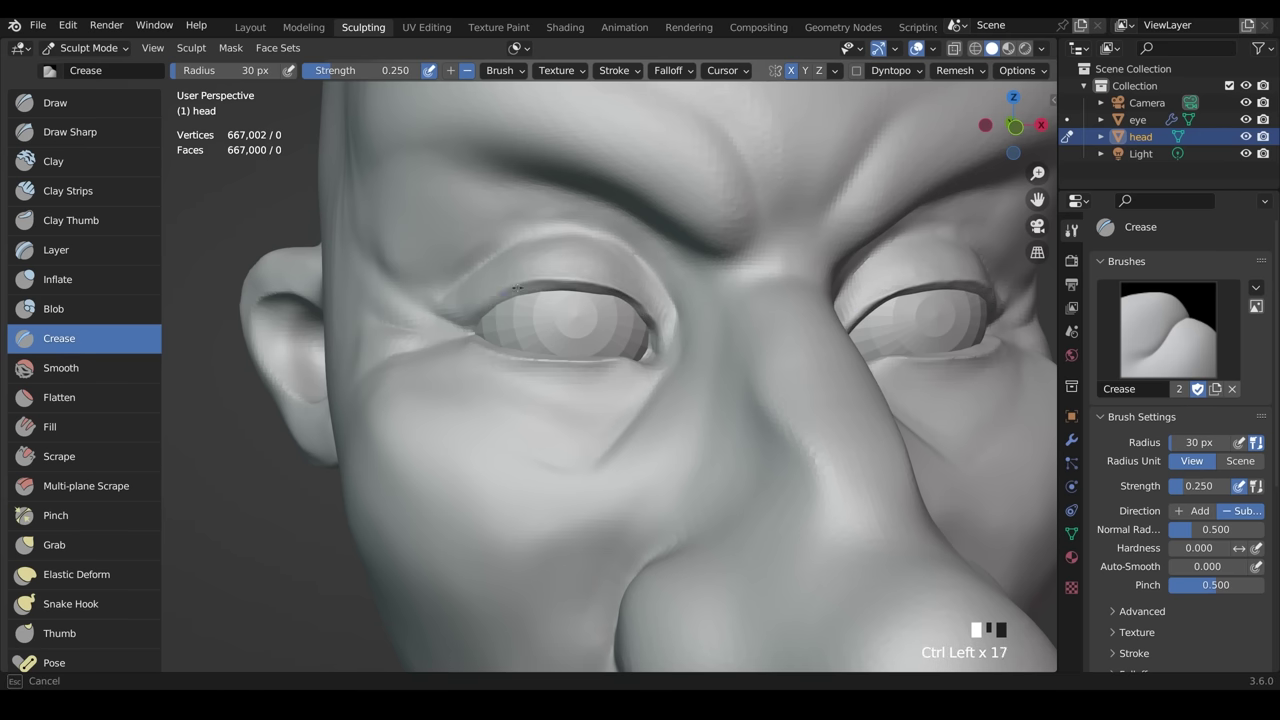
# - Pull the upper eyelid fold into shape with the Grab brush at 115 px, then smooth it from the inner corner outward
pyautogui.moveTo(694, 279); pyautogui.dragTo(630, 320, button='middle')
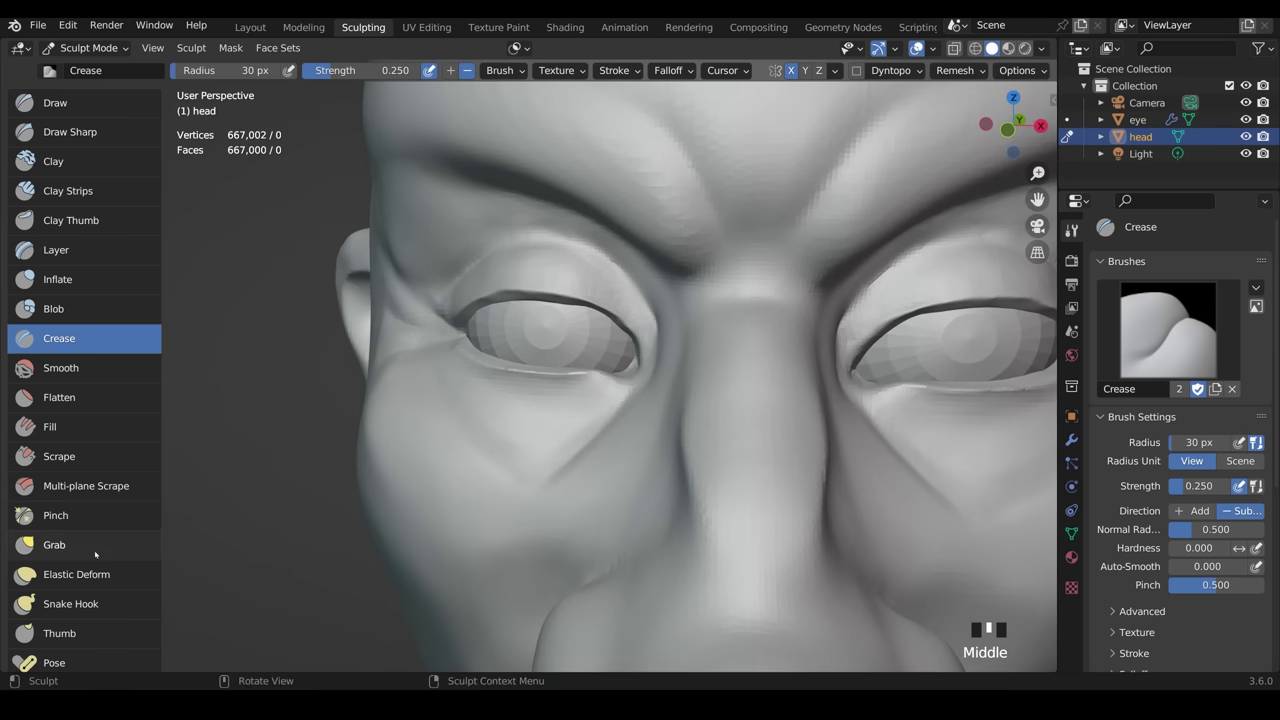
pyautogui.click(55, 544)
pyautogui.press('f')
pyautogui.click(528, 400)
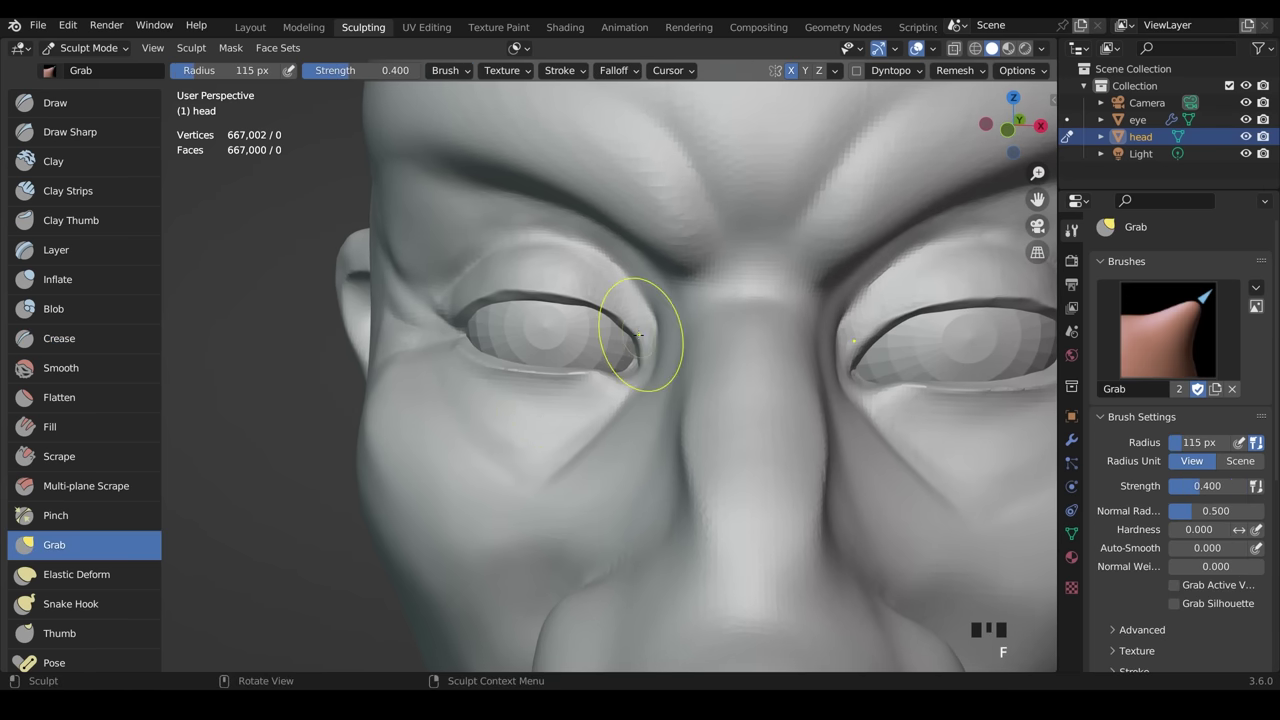
pyautogui.keyDown('ctrl'); pyautogui.moveTo(634, 329); pyautogui.dragTo(646, 291, button='middle'); pyautogui.keyUp('ctrl')
pyautogui.moveTo(646, 291); pyautogui.dragTo(640, 284)
pyautogui.moveTo(590, 262); pyautogui.dragTo(580, 256)
pyautogui.moveTo(510, 250); pyautogui.dragTo(466, 244)
pyautogui.moveTo(712, 290)
pyautogui.keyDown('shift'); pyautogui.mouseDown()
pyautogui.moveTo(694, 302)
pyautogui.moveTo(650, 274)
pyautogui.mouseUp(); pyautogui.keyUp('shift')
pyautogui.keyDown('shift'); pyautogui.moveTo(636, 266); pyautogui.dragTo(590, 254); pyautogui.keyUp('shift')
pyautogui.keyDown('shift'); pyautogui.moveTo(580, 252); pyautogui.dragTo(540, 250); pyautogui.keyUp('shift')
# - Adjust the outer eye corner with short Grab strokes, nudging the skin below it upward
pyautogui.moveTo(432, 276); pyautogui.dragTo(428, 272)
pyautogui.moveTo(434, 366); pyautogui.dragTo(442, 356)
pyautogui.moveTo(440, 362); pyautogui.dragTo(446, 346)
pyautogui.moveTo(448, 356); pyautogui.dragTo(454, 344)
pyautogui.moveTo(460, 354); pyautogui.dragTo(465, 332)
# - Sharpen the outer and inner eye corners with inverted 49 px Crease strokes and smooth around the inner corner
pyautogui.click(59, 338)
pyautogui.keyDown('ctrl'); pyautogui.click(418, 332); pyautogui.keyUp('ctrl')
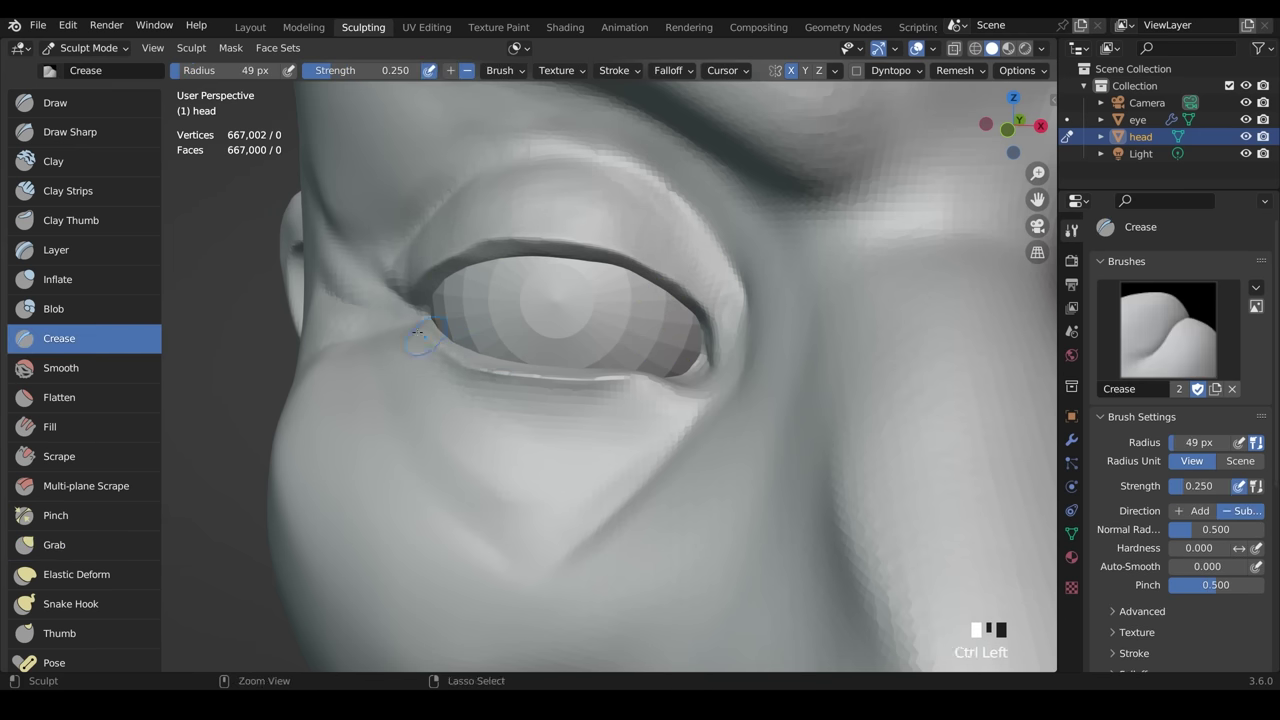
pyautogui.keyDown('ctrl'); pyautogui.moveTo(679, 393); pyautogui.dragTo(704, 384); pyautogui.keyUp('ctrl')
pyautogui.moveTo(722, 334)
pyautogui.keyDown('shift'); pyautogui.mouseDown()
pyautogui.moveTo(724, 366)
pyautogui.moveTo(706, 392)
pyautogui.mouseUp(); pyautogui.keyUp('shift')
pyautogui.keyDown('shift'); pyautogui.moveTo(698, 404); pyautogui.dragTo(676, 396); pyautogui.keyUp('shift')
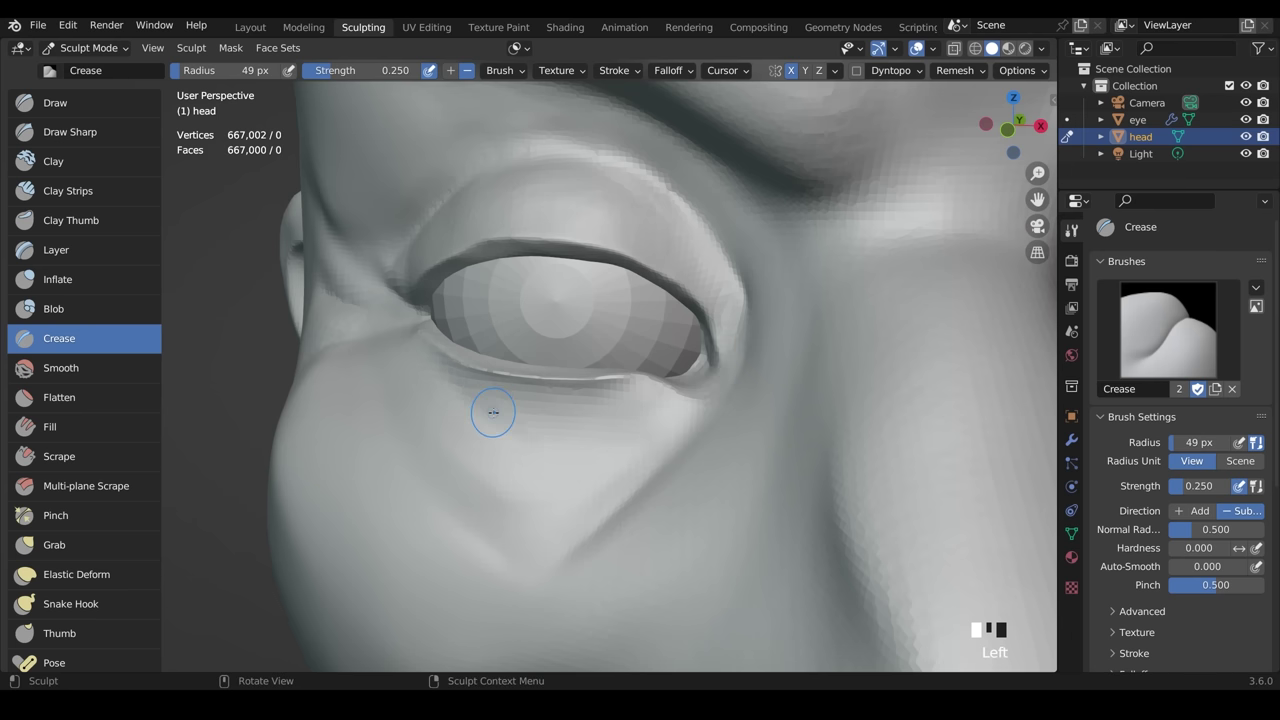
# - Crease a curved fold beneath the lower eyelid from the outer toward the inner corner and smooth its inner end
pyautogui.moveTo(458, 394); pyautogui.dragTo(508, 430)
pyautogui.moveTo(500, 426); pyautogui.dragTo(548, 443)
pyautogui.moveTo(540, 442); pyautogui.dragTo(600, 441)
pyautogui.moveTo(596, 442); pyautogui.dragTo(650, 420)
pyautogui.moveTo(500, 430); pyautogui.dragTo(560, 443)
pyautogui.moveTo(449, 398); pyautogui.dragTo(453, 403)
pyautogui.keyDown('ctrl'); pyautogui.moveTo(783, 553); pyautogui.dragTo(685, 430, button='middle'); pyautogui.keyUp('ctrl')
pyautogui.keyDown('shift'); pyautogui.moveTo(676, 414); pyautogui.dragTo(679, 408); pyautogui.keyUp('shift')
pyautogui.keyDown('ctrl'); pyautogui.moveTo(682, 406); pyautogui.dragTo(740, 560, button='middle'); pyautogui.keyUp('ctrl')
pyautogui.moveTo(740, 560)
pyautogui.mouseDown(button='middle')
pyautogui.moveTo(765, 530)
pyautogui.moveTo(785, 458)
pyautogui.moveTo(804, 464)
pyautogui.moveTo(780, 330)
pyautogui.moveTo(800, 305)
pyautogui.mouseUp(button='middle')
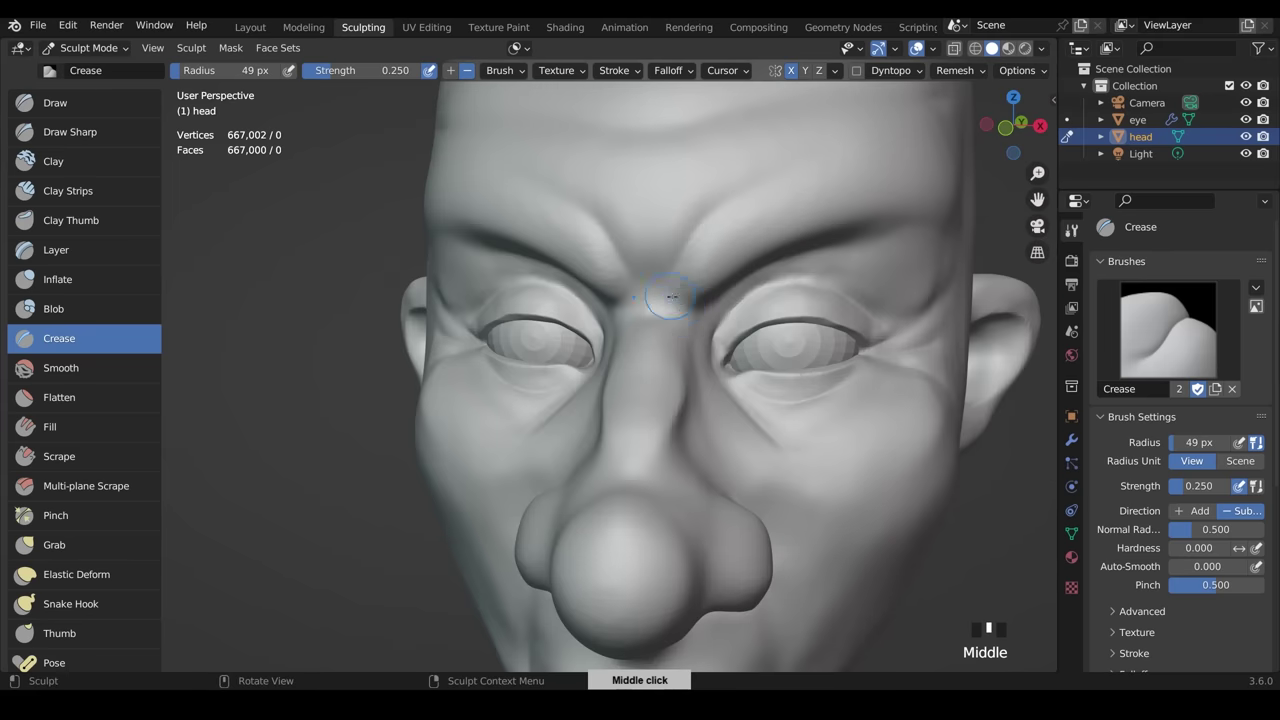
pyautogui.moveTo(690, 243)
pyautogui.mouseDown()
pyautogui.moveTo(702, 226)
pyautogui.moveTo(671, 192)
pyautogui.moveTo(656, 234)
pyautogui.mouseUp()
pyautogui.hotkey('ctrl', 'z')
pyautogui.hotkey('ctrl', 'z')
pyautogui.hotkey('ctrl', 'z')
# - With X symmetry off, crease uneven frown wrinkles between the brows, a line across the nose bridge and one down its side
pyautogui.moveTo(626, 142)
pyautogui.mouseDown()
pyautogui.moveTo(643, 215)
pyautogui.moveTo(684, 262)
pyautogui.mouseUp()
pyautogui.moveTo(708, 232); pyautogui.dragTo(682, 264)
pyautogui.moveTo(704, 238); pyautogui.dragTo(680, 268)
pyautogui.moveTo(688, 314); pyautogui.dragTo(625, 314)
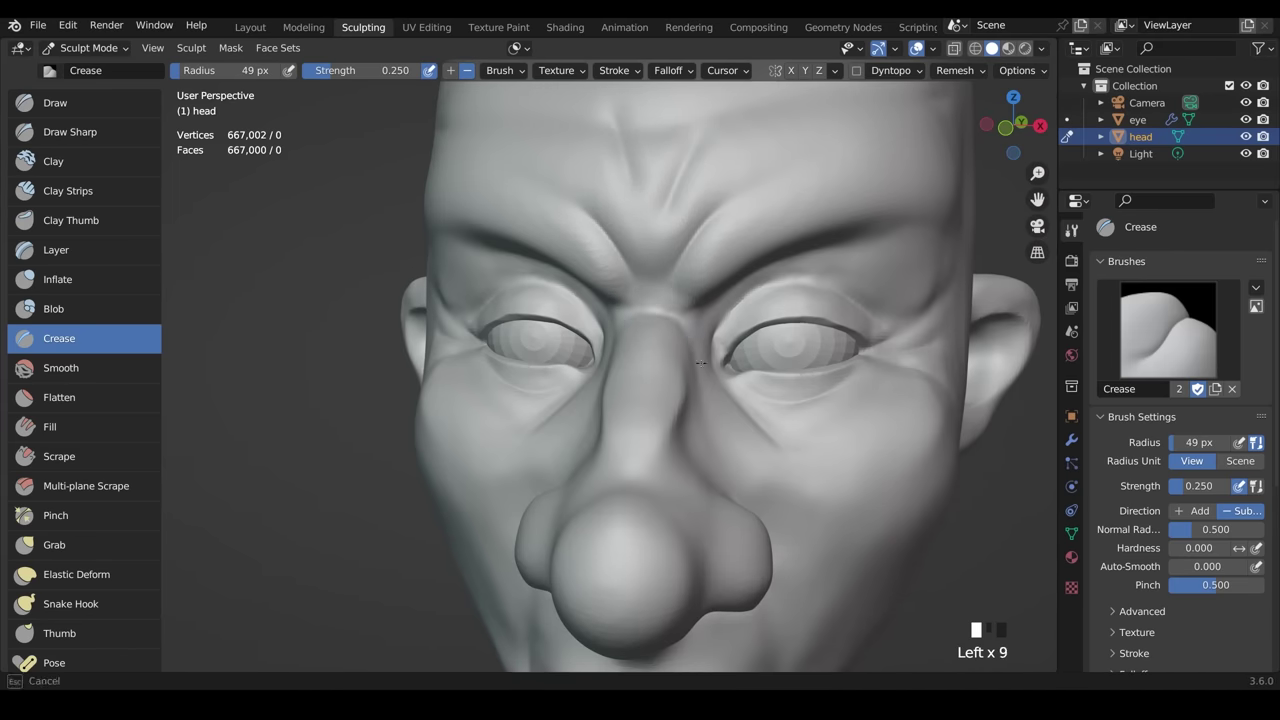
pyautogui.moveTo(704, 364); pyautogui.dragTo(700, 405)
pyautogui.moveTo(700, 395); pyautogui.dragTo(699, 438)
# - Resize the Crease brush and carve uneven horizontal wrinkles across the forehead
pyautogui.moveTo(780, 412)
pyautogui.mouseDown(button='middle')
pyautogui.moveTo(809, 411)
pyautogui.moveTo(816, 430)
pyautogui.mouseUp(button='middle')
pyautogui.scroll(-3, 814, 415)
pyautogui.press('f')
pyautogui.click(660, 212)
pyautogui.moveTo(660, 196); pyautogui.dragTo(702, 195)
pyautogui.moveTo(602, 193); pyautogui.dragTo(567, 191)
# - Smooth the remaining rough spots on the lower part of the face from several angles
pyautogui.moveTo(789, 369)
pyautogui.mouseDown(button='middle')
pyautogui.moveTo(797, 341)
pyautogui.moveTo(770, 338)
pyautogui.mouseUp(button='middle')
pyautogui.moveTo(643, 540); pyautogui.dragTo(572, 535, button='middle')
pyautogui.keyDown('ctrl'); pyautogui.moveTo(572, 535); pyautogui.dragTo(572, 475, button='middle'); pyautogui.keyUp('ctrl')
pyautogui.keyDown('shift'); pyautogui.moveTo(580, 568); pyautogui.dragTo(568, 572); pyautogui.keyUp('shift')
pyautogui.moveTo(600, 567); pyautogui.dragTo(643, 451, button='middle')
pyautogui.keyDown('shift'); pyautogui.click(643, 451); pyautogui.keyUp('shift')
pyautogui.keyDown('shift'); pyautogui.click(643, 451); pyautogui.keyUp('shift')
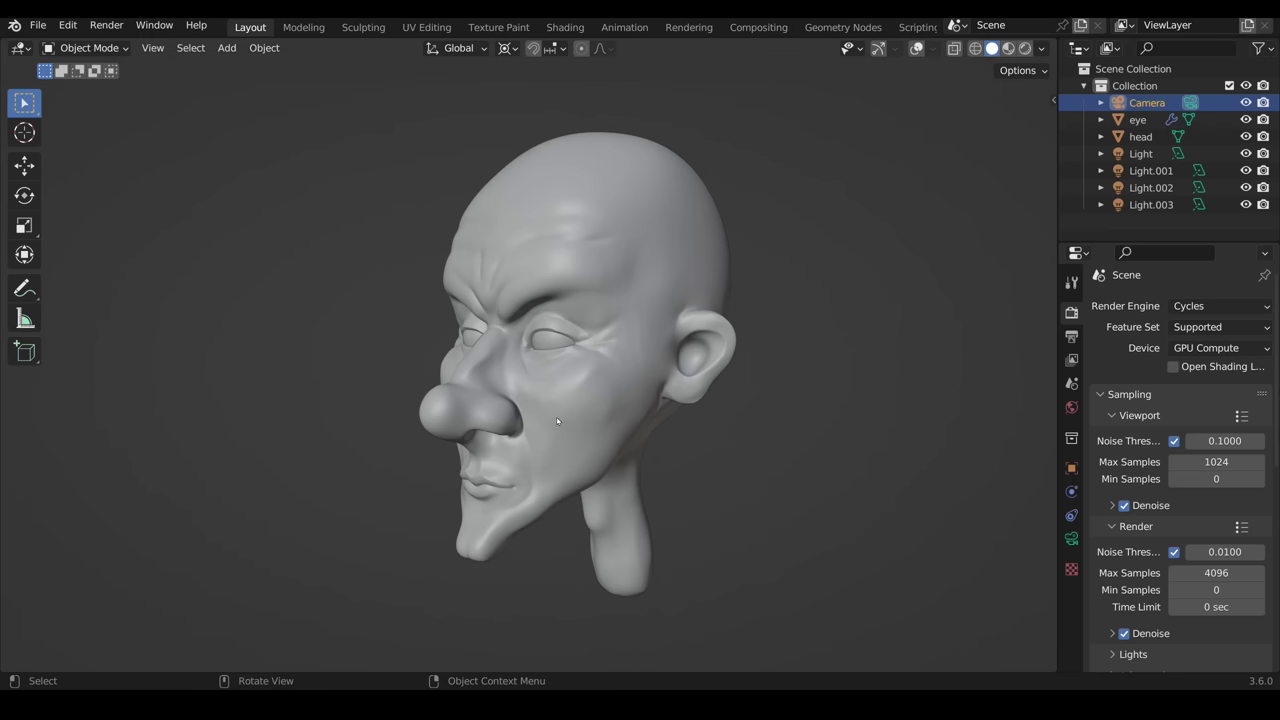